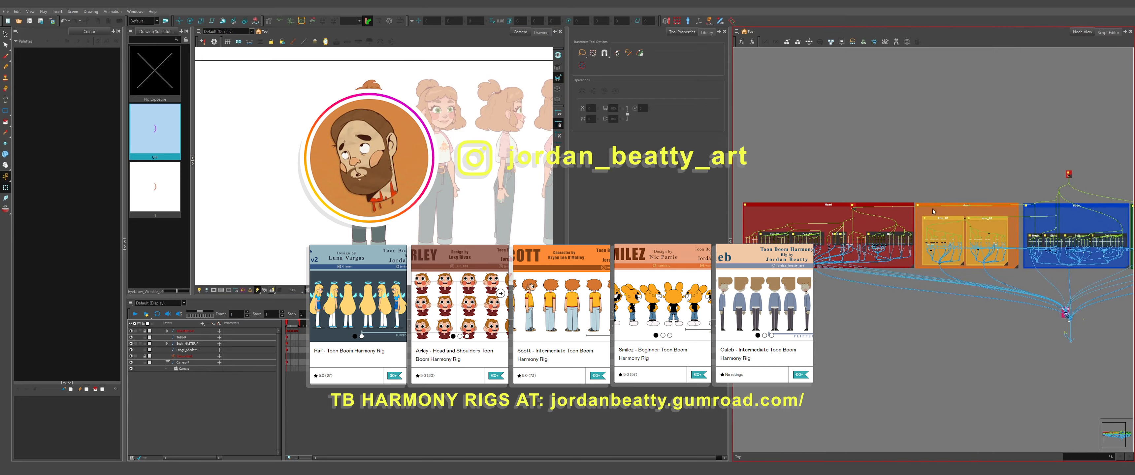
pyautogui.scroll(9, 1079, 180)
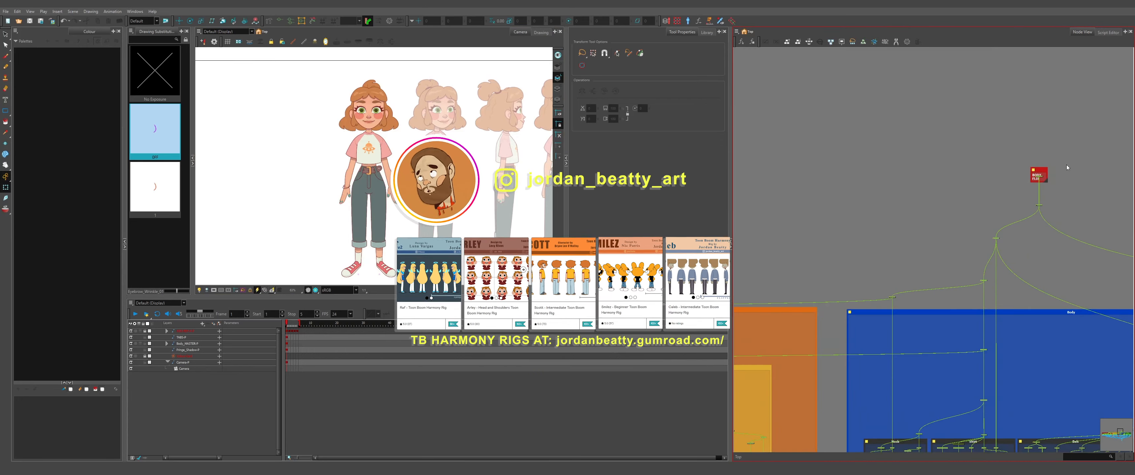
pyautogui.scroll(-10, 1067, 165)
pyautogui.scroll(3, 1067, 166)
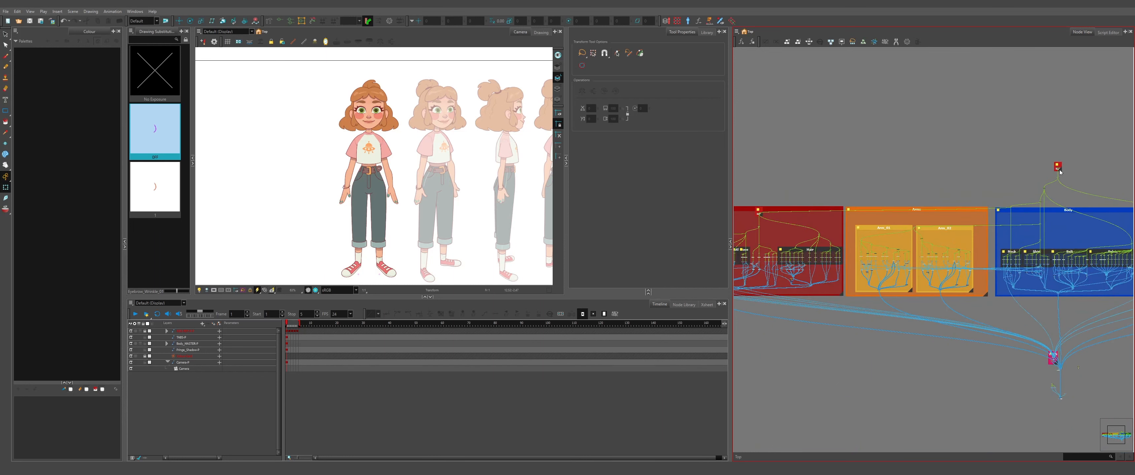
pyautogui.scroll(5, 335, 190)
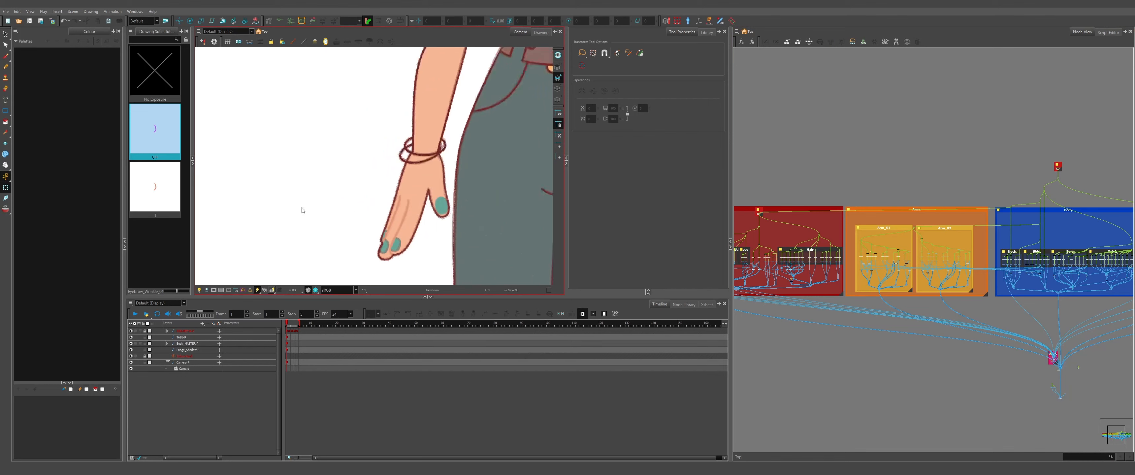
# Copy the front-view pose of the Body_MASTER layer onto the next frame, over the three-quarter view reference.
pyautogui.click(370, 203)
pyautogui.scroll(-5, 271, 208)
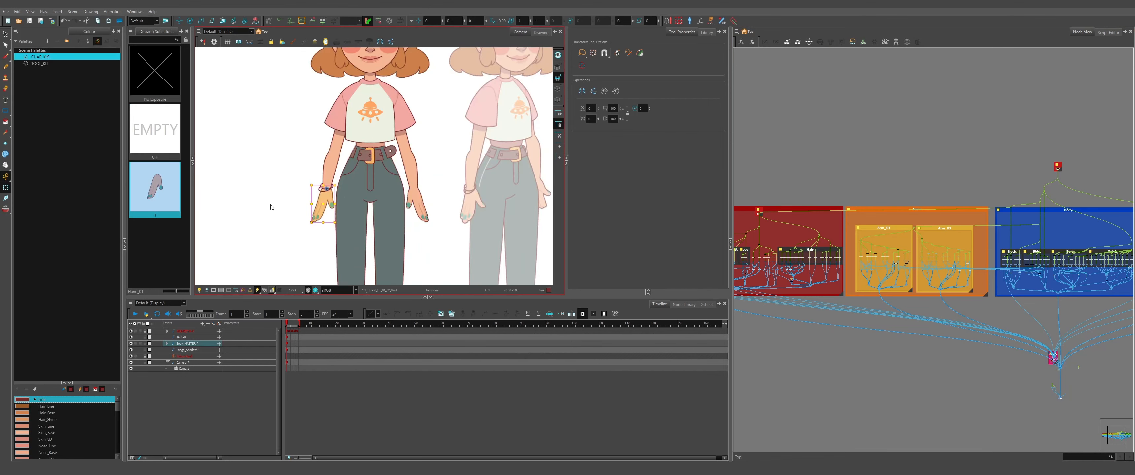
pyautogui.scroll(3, 282, 201)
pyautogui.press('.')
pyautogui.scroll(2, 353, 204)
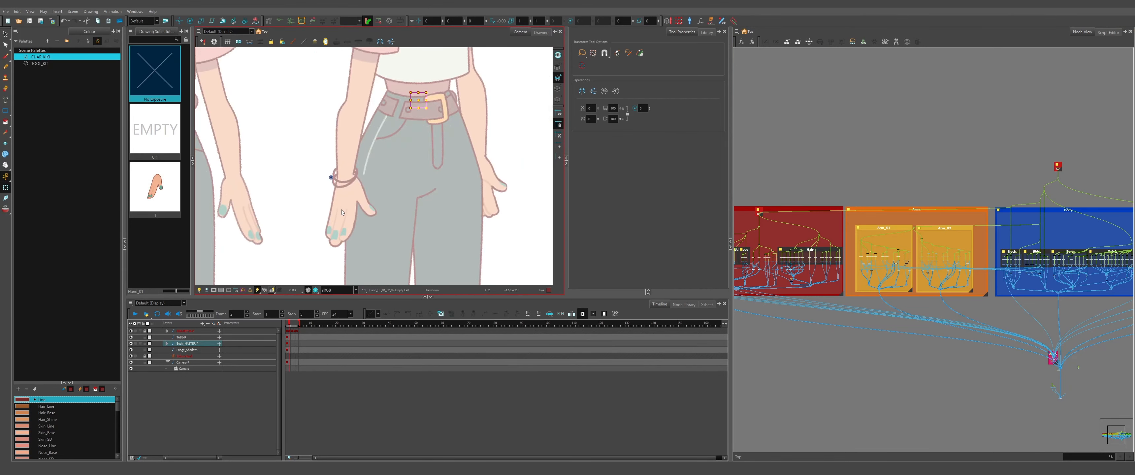
pyautogui.scroll(-4, 342, 209)
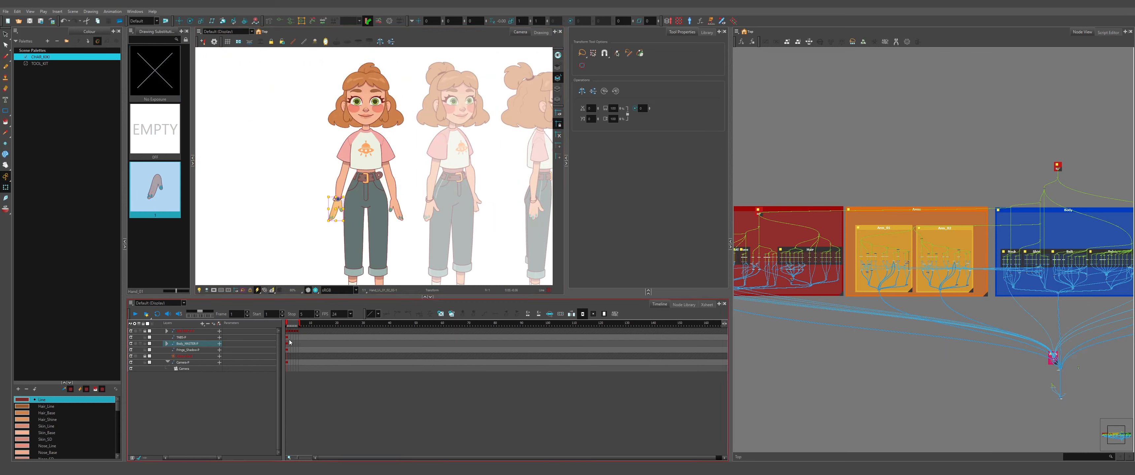
pyautogui.click(291, 349)
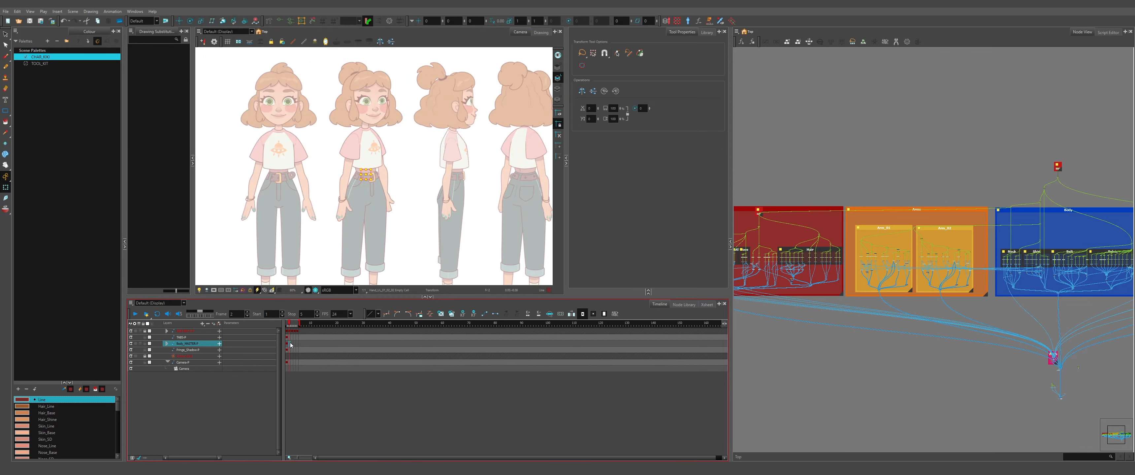
pyautogui.hotkey('ctrl', 'v')
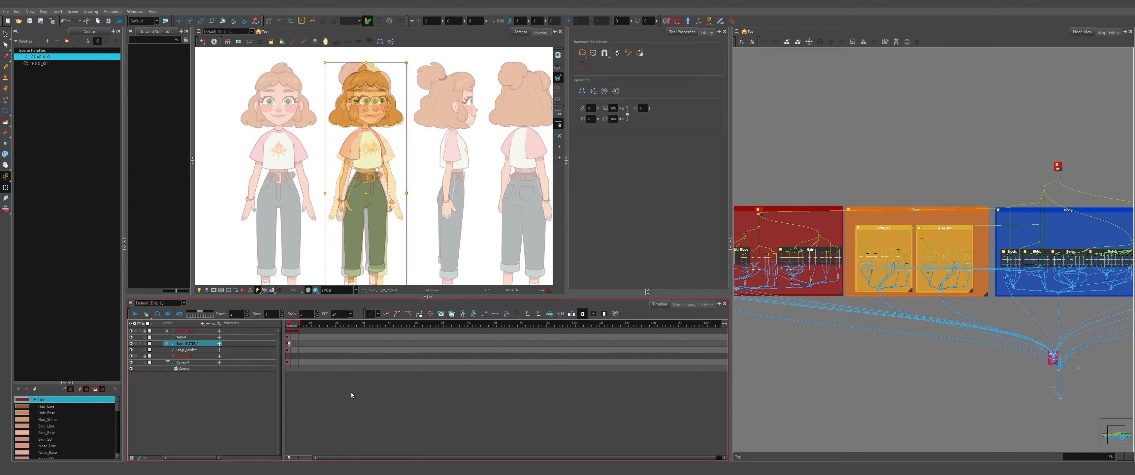
pyautogui.press('Escape')
# Try to move the eyes and eyebrows onto the three-quarter reference directly in the camera view.
pyautogui.scroll(5, 366, 88)
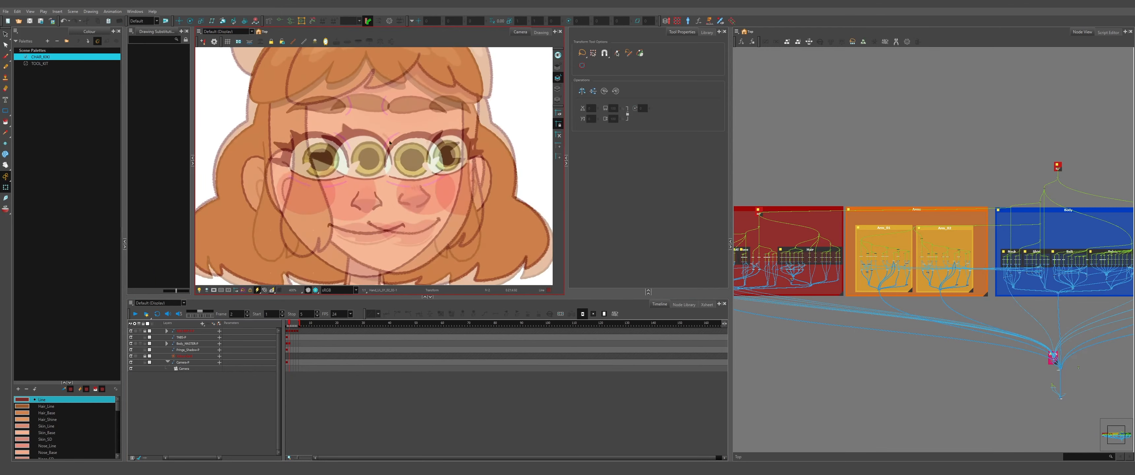
pyautogui.scroll(-2, 314, 157)
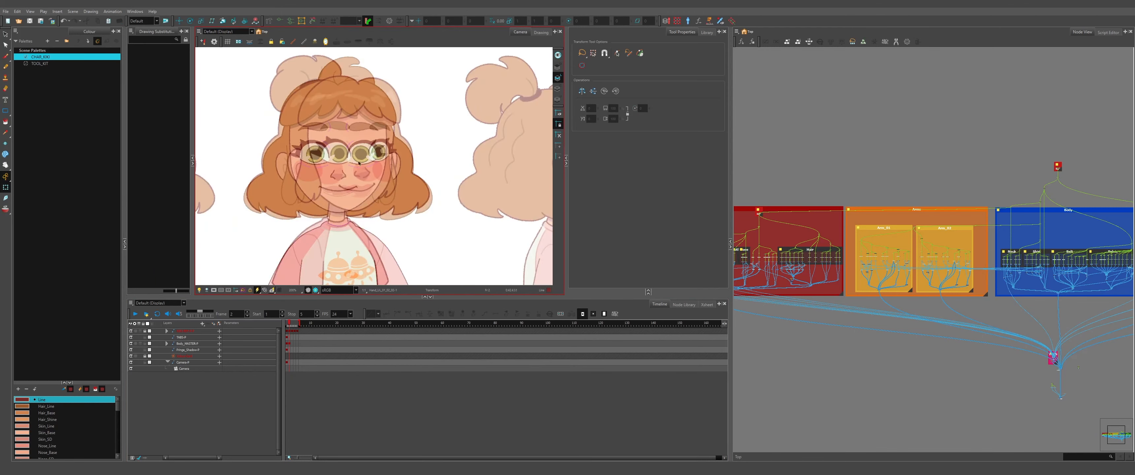
pyautogui.scroll(2, 315, 157)
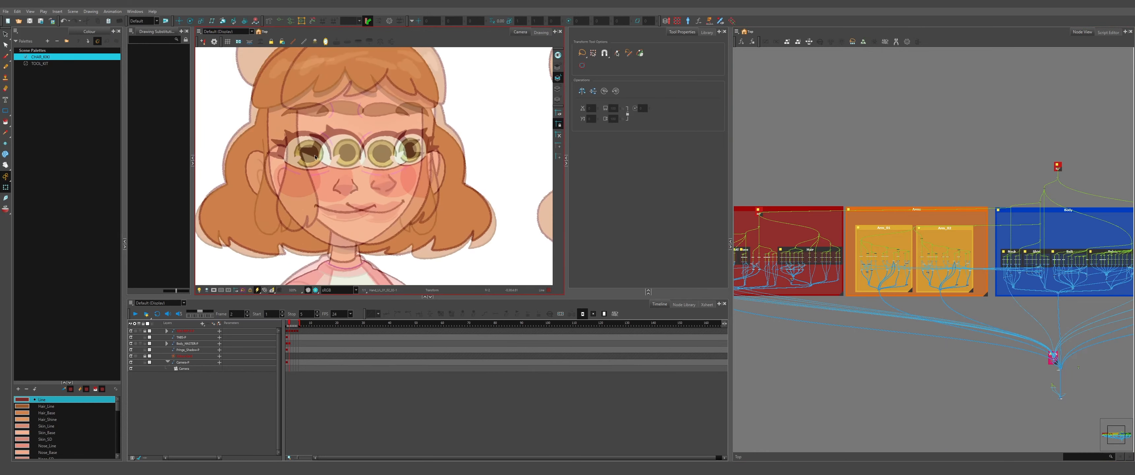
pyautogui.click(310, 157)
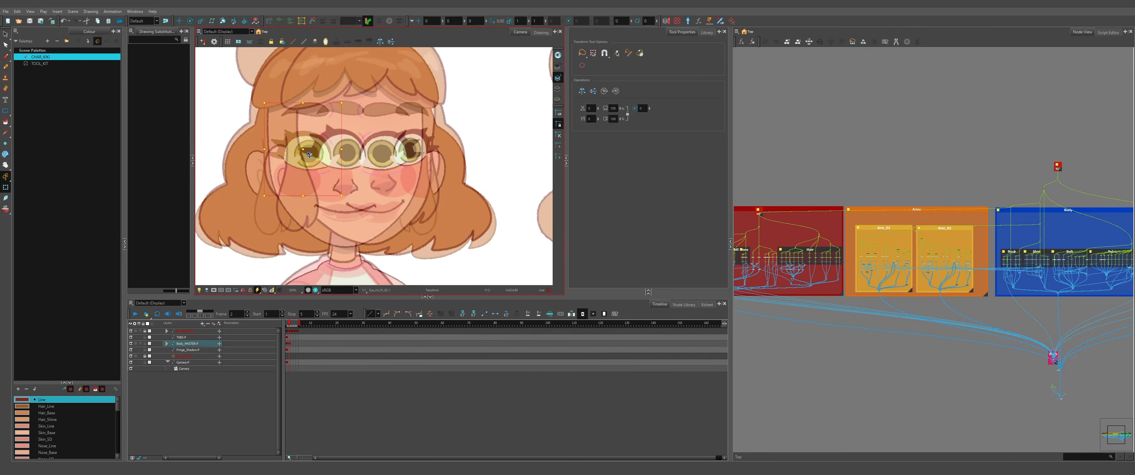
pyautogui.moveTo(312, 156); pyautogui.dragTo(344, 155)
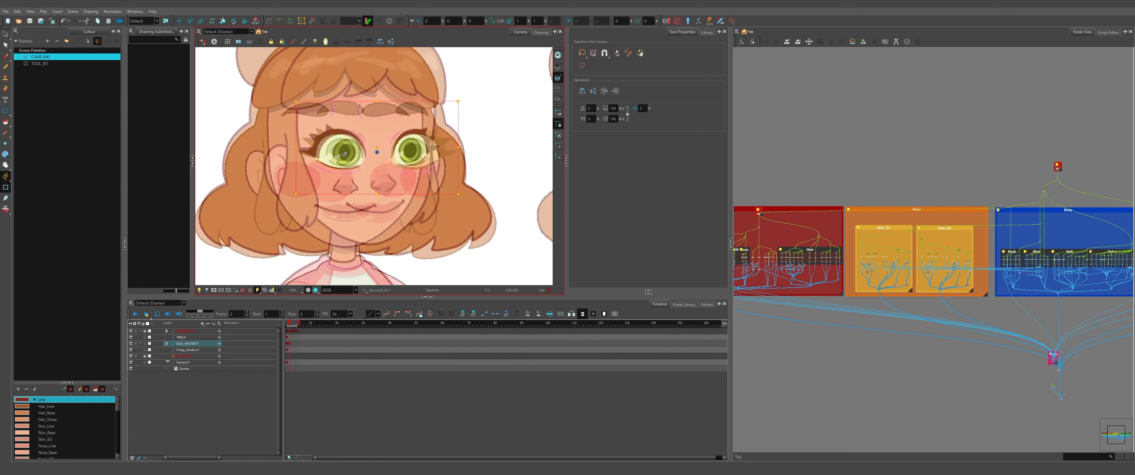
pyautogui.click(344, 162)
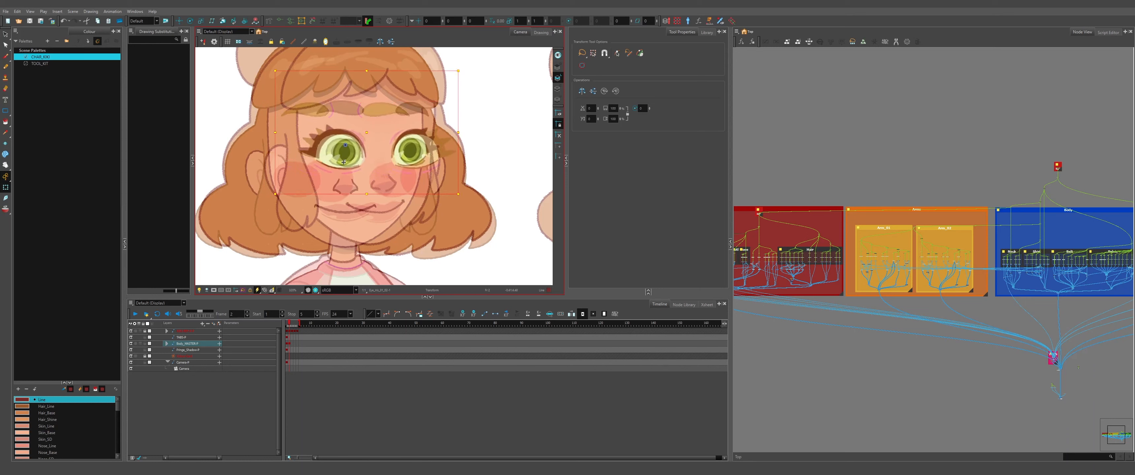
pyautogui.moveTo(346, 156); pyautogui.dragTo(382, 159)
# Select the HEAD FLIP peg and the Head_All-P peg in turn and examine which parts and pivot each one controls.
pyautogui.scroll(8, 814, 194)
pyautogui.scroll(2, 817, 167)
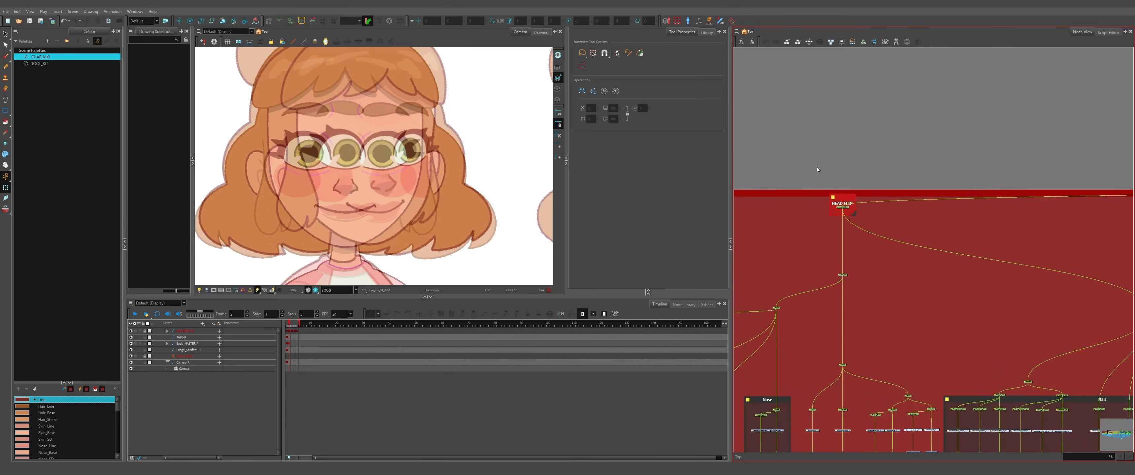
pyautogui.click(842, 204)
pyautogui.scroll(-3, 365, 145)
pyautogui.scroll(3, 365, 145)
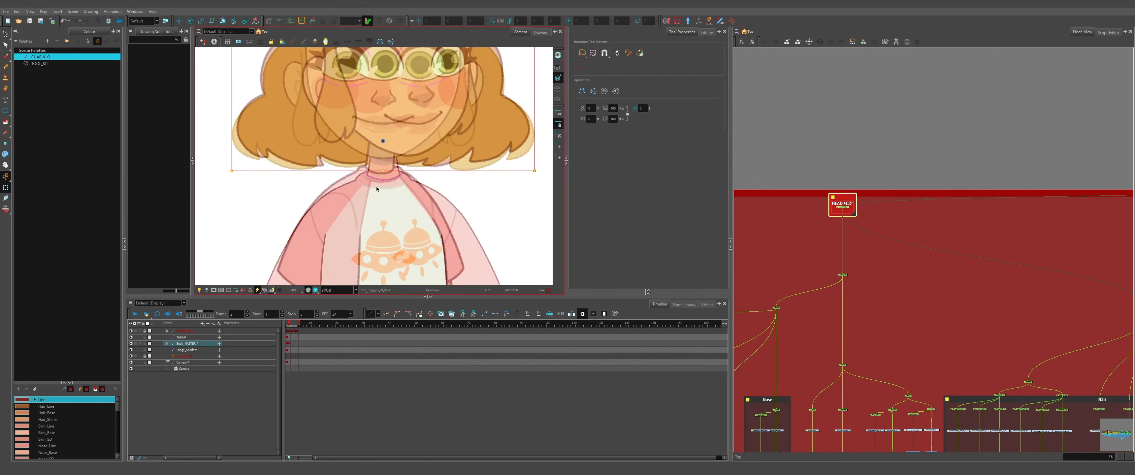
pyautogui.scroll(-2, 377, 189)
pyautogui.scroll(2, 394, 150)
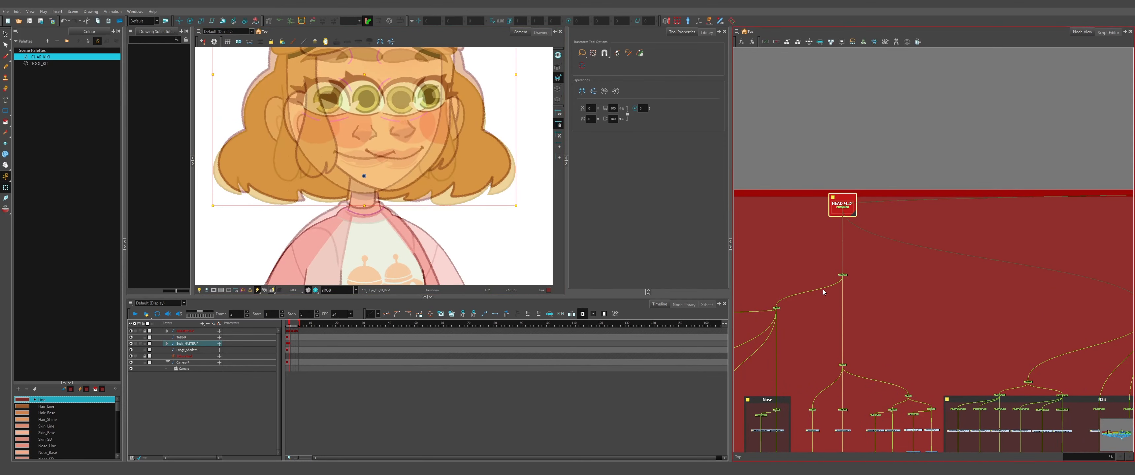
pyautogui.scroll(3, 823, 289)
pyautogui.scroll(2, 855, 254)
pyautogui.moveTo(851, 234); pyautogui.dragTo(925, 300)
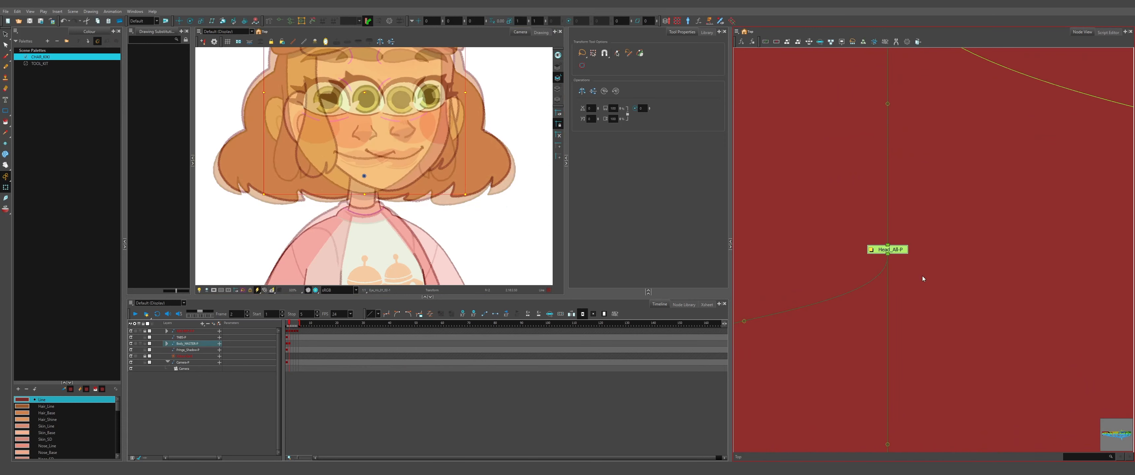
# Select the face peg and move the facial features sideways until the eyes line up with the three-quarter reference.
pyautogui.scroll(-3, 923, 276)
pyautogui.moveTo(767, 333); pyautogui.dragTo(932, 231)
pyautogui.scroll(2, 876, 196)
pyautogui.scroll(-2, 384, 232)
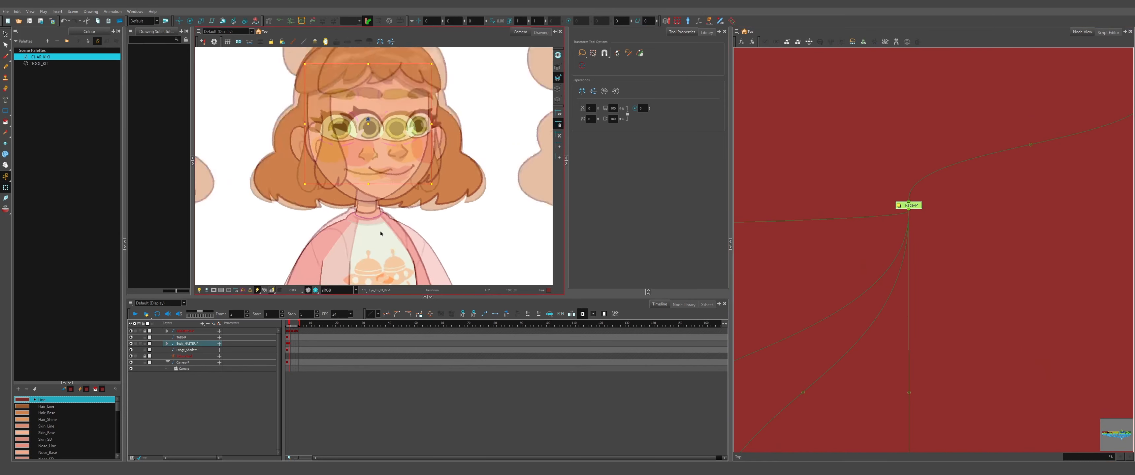
pyautogui.scroll(3, 399, 151)
pyautogui.moveTo(394, 148); pyautogui.dragTo(436, 146)
# Select the nose peg and shift the nose slightly to match the three-quarter reference.
pyautogui.scroll(-2, 877, 166)
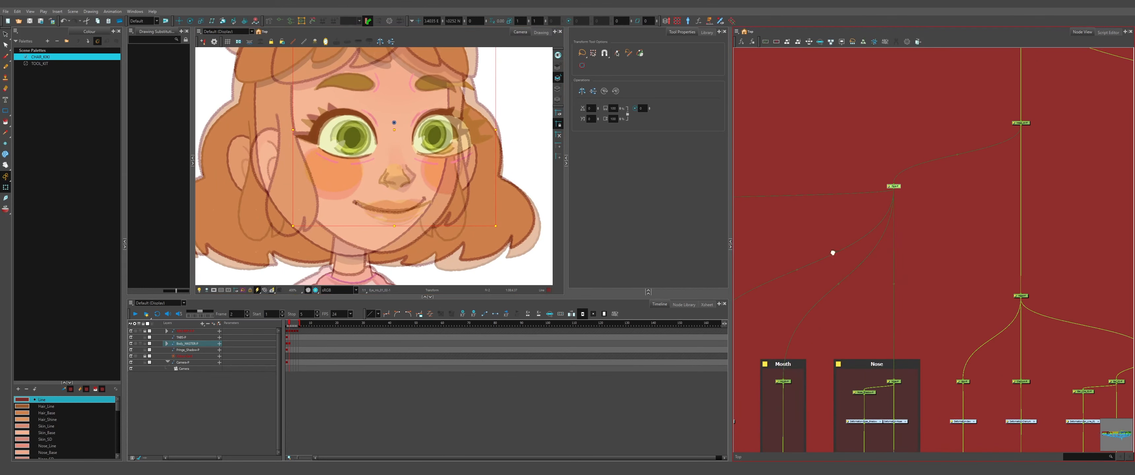
pyautogui.moveTo(823, 368); pyautogui.dragTo(851, 279)
pyautogui.scroll(1, 850, 278)
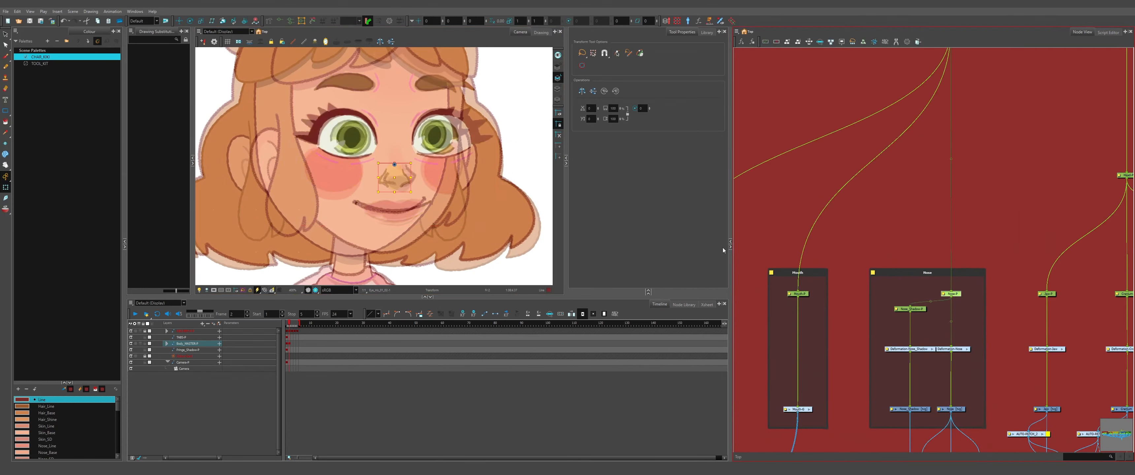
pyautogui.click(390, 179)
pyautogui.moveTo(394, 184); pyautogui.dragTo(397, 181)
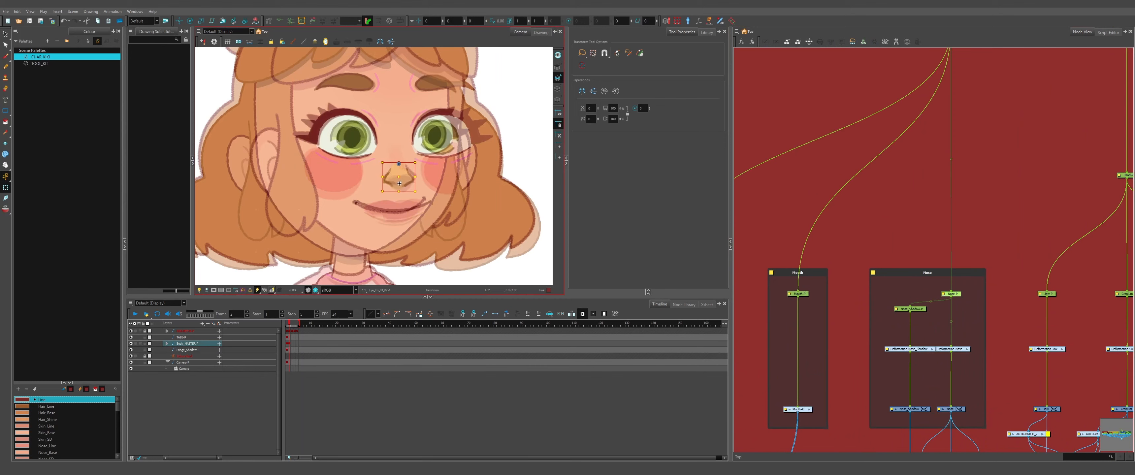
# Select the pegs at the top of the body hierarchy, starting in the BODY FLIP group, and examine the full character's pivot.
pyautogui.scroll(-4, 397, 180)
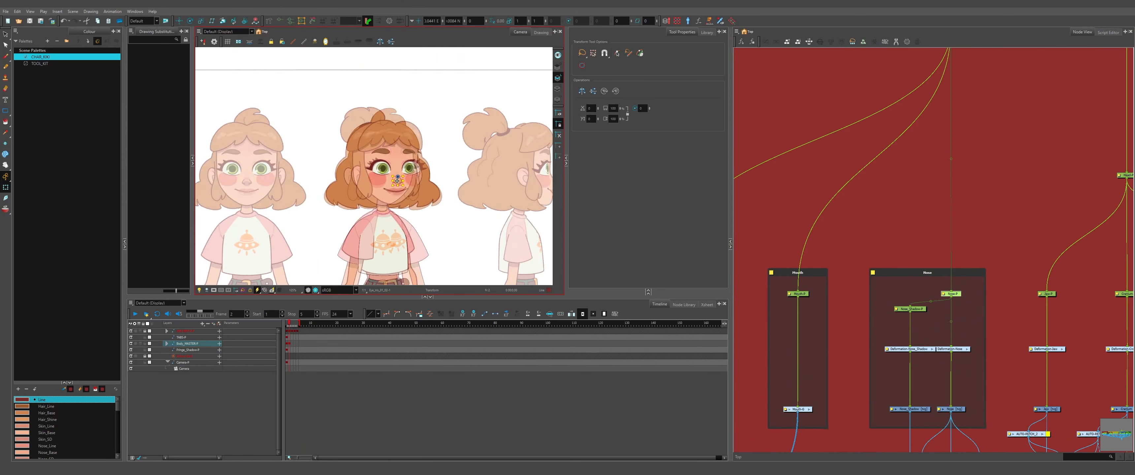
pyautogui.scroll(-5, 871, 210)
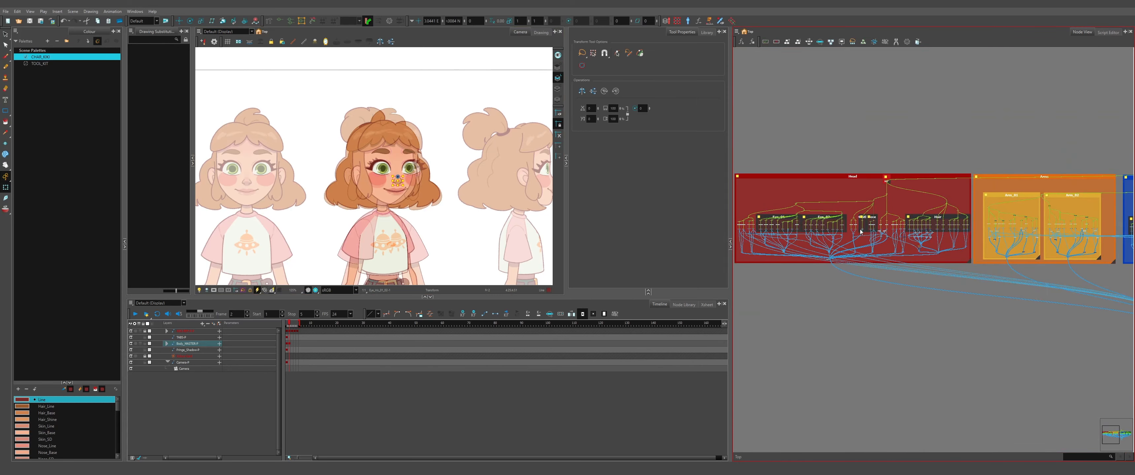
pyautogui.scroll(-2, 874, 228)
pyautogui.click(1036, 195)
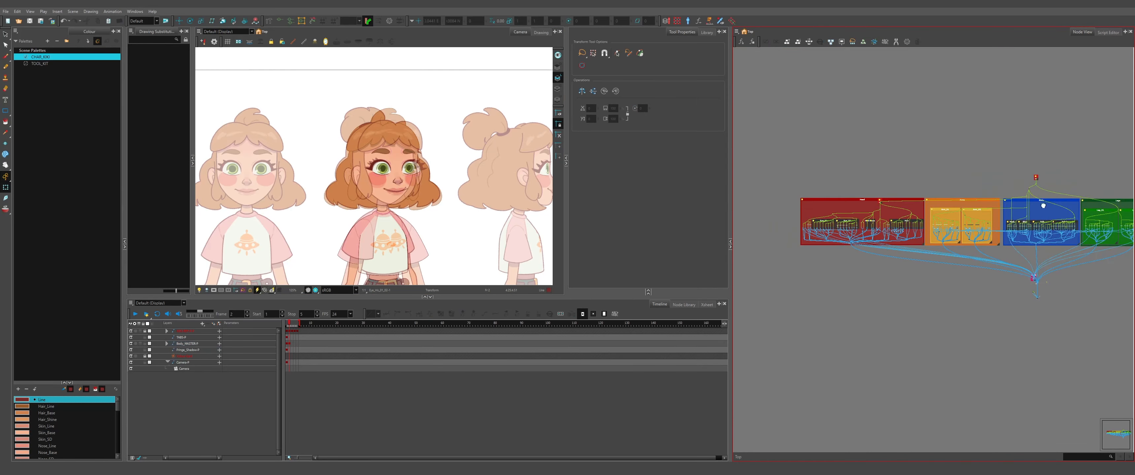
pyautogui.moveTo(1036, 194); pyautogui.dragTo(889, 210)
pyautogui.scroll(2, 889, 210)
pyautogui.scroll(5, 889, 210)
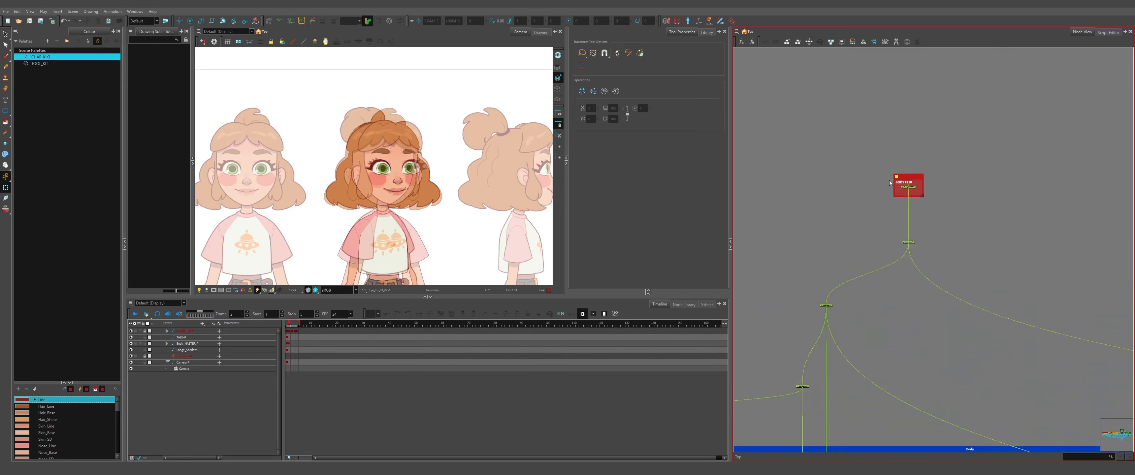
pyautogui.scroll(1, 867, 182)
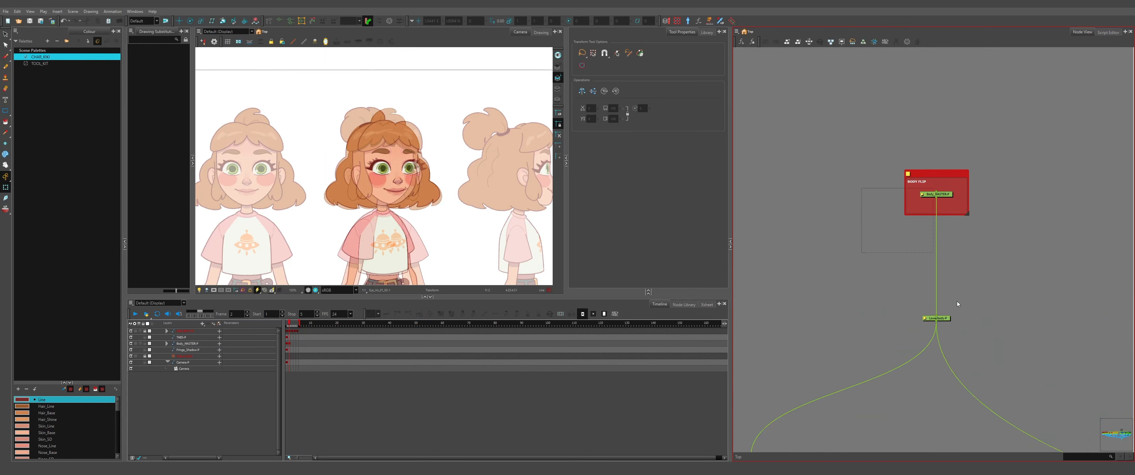
pyautogui.click(935, 318)
pyautogui.scroll(-5, 359, 151)
pyautogui.scroll(-2, 360, 151)
pyautogui.scroll(6, 370, 205)
pyautogui.scroll(-3, 385, 213)
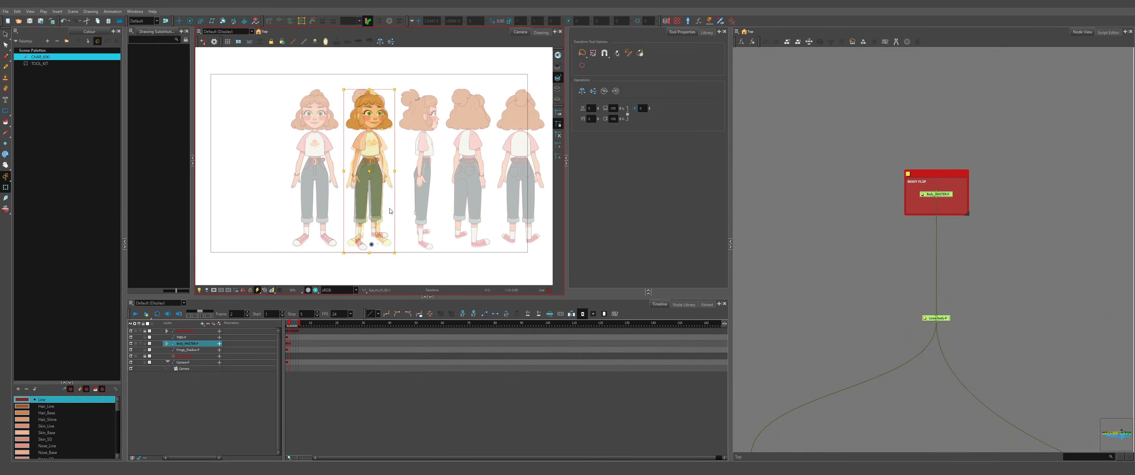
pyautogui.scroll(1, 385, 212)
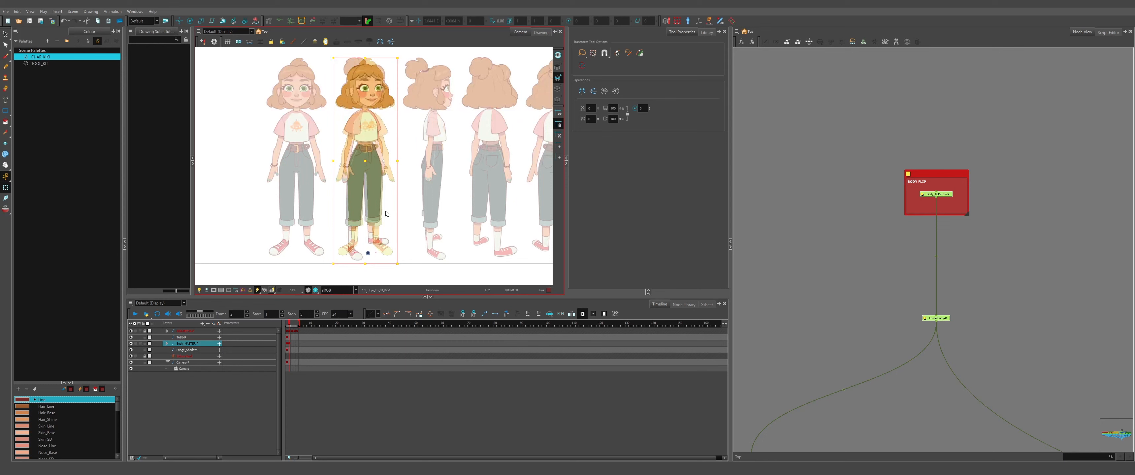
# Select the peg below the BODY FLIP group that drives the upper body and examine its waist pivot.
pyautogui.moveTo(822, 329); pyautogui.dragTo(921, 193)
pyautogui.scroll(-1, 857, 320)
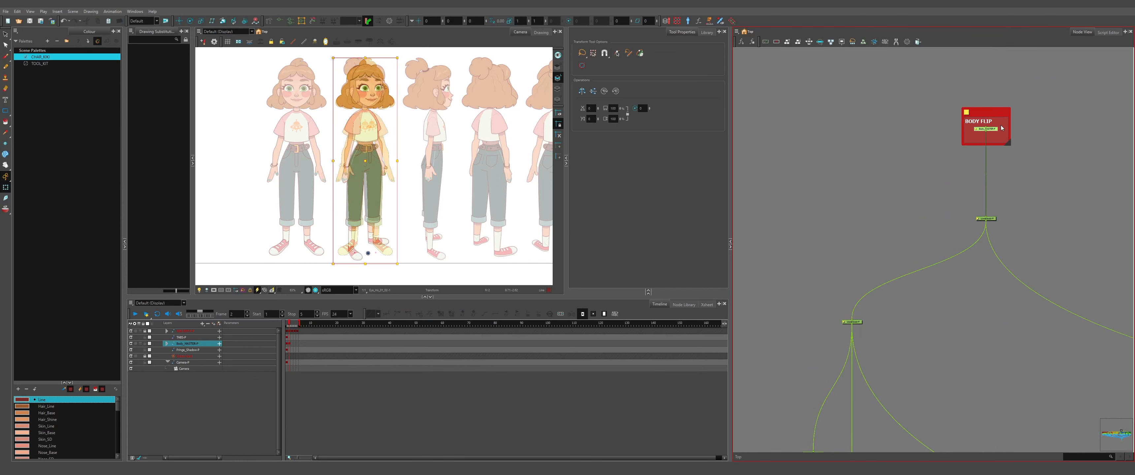
pyautogui.scroll(2, 843, 325)
pyautogui.moveTo(874, 271); pyautogui.dragTo(916, 317)
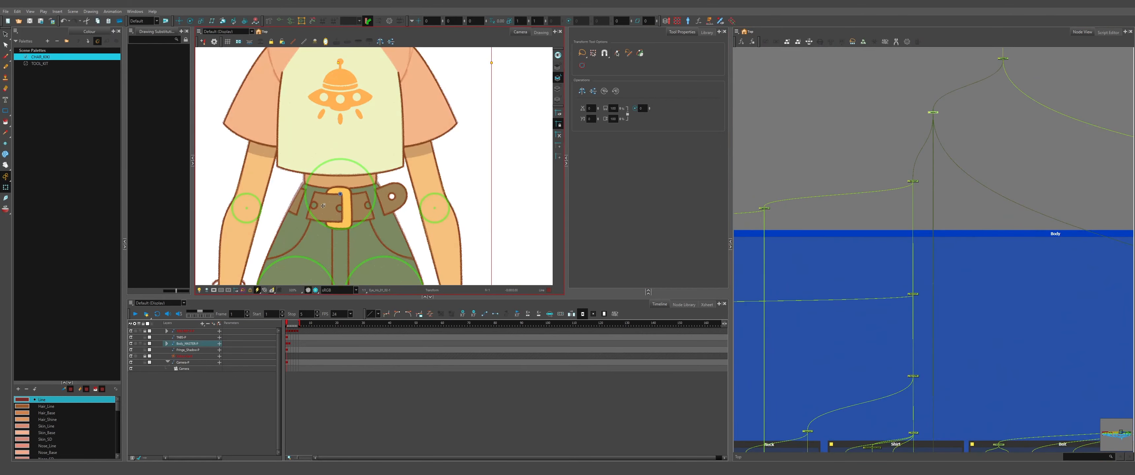
pyautogui.scroll(3, 342, 201)
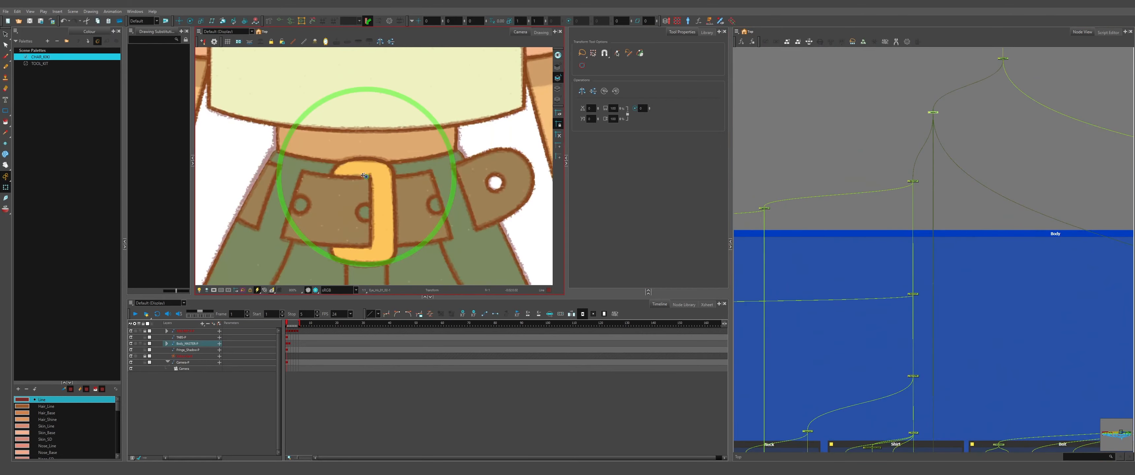
# Step forward through the turnaround frames and back to the front view, comparing the waist pivot's placement in each.
pyautogui.press('.')
pyautogui.press('.')
pyautogui.press('.')
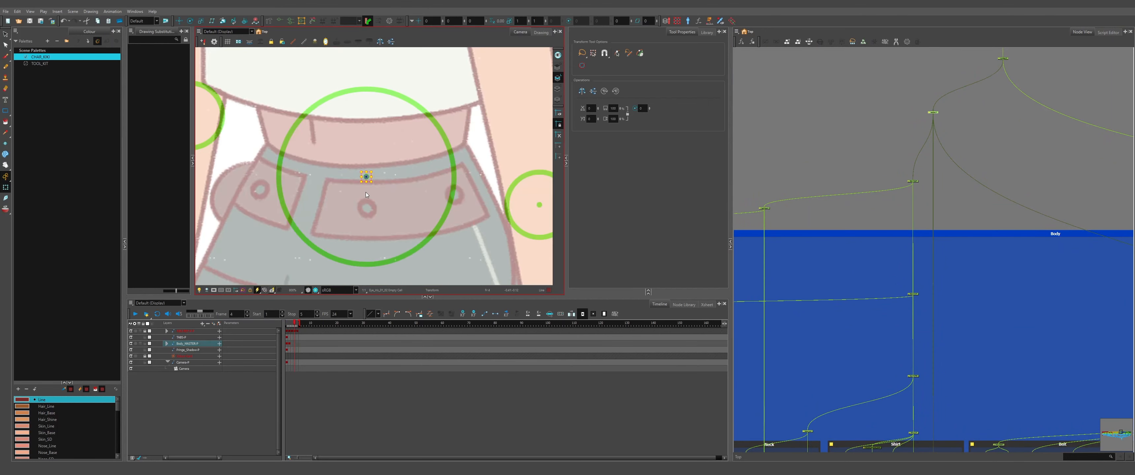
pyautogui.press('.')
pyautogui.press(',')
pyautogui.press(',')
pyautogui.press(',')
pyautogui.press(',')
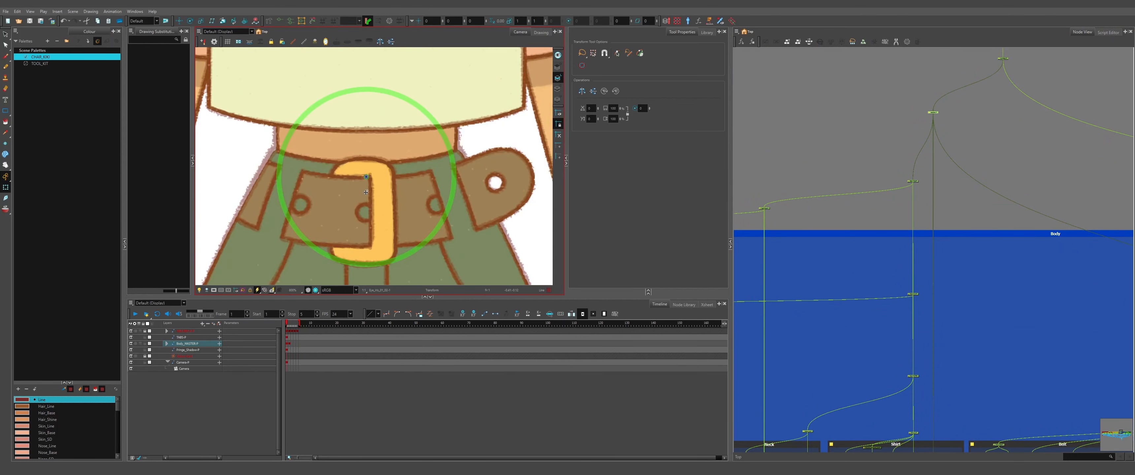
pyautogui.scroll(-6, 366, 192)
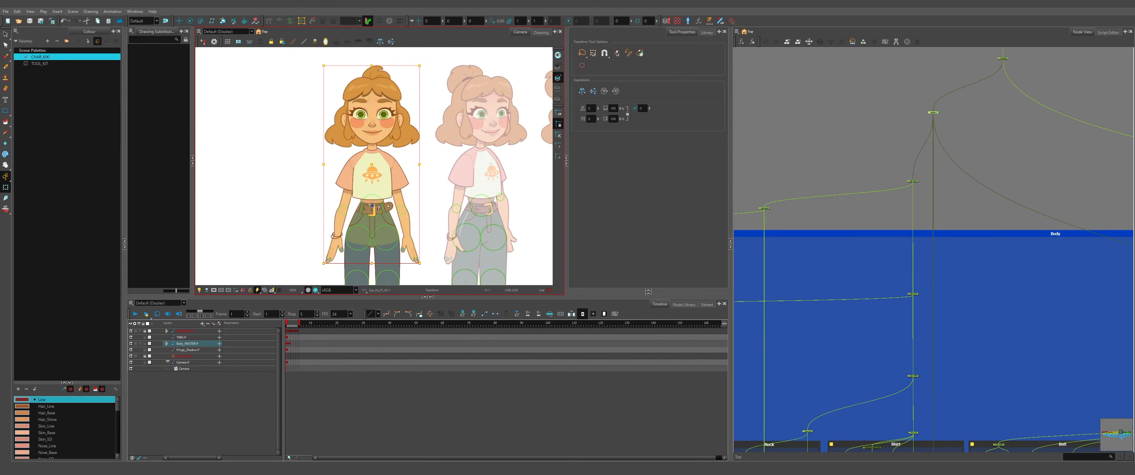
# Select the pegs further down the body hierarchy to the head, comparing the chest and neck pivots in the front and three-quarter views.
pyautogui.scroll(-3, 903, 176)
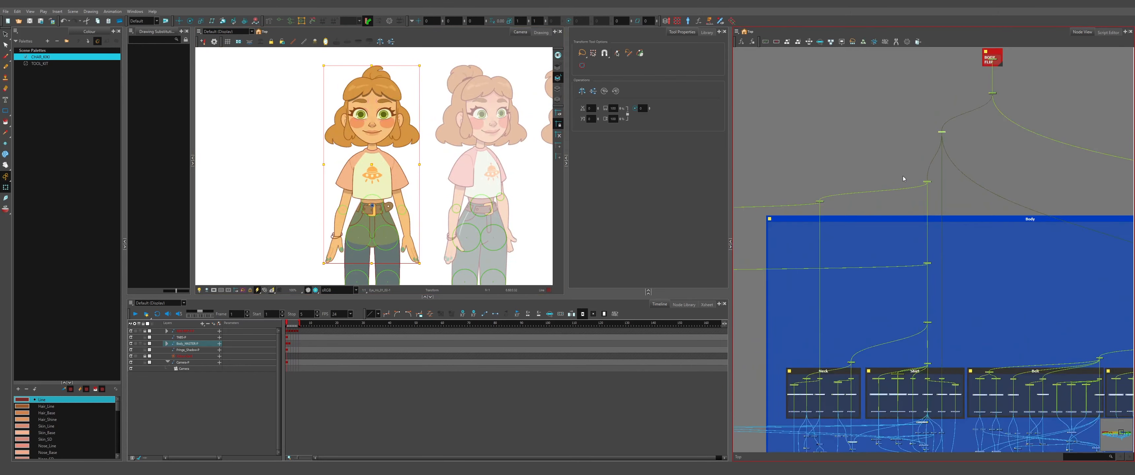
pyautogui.press('b')
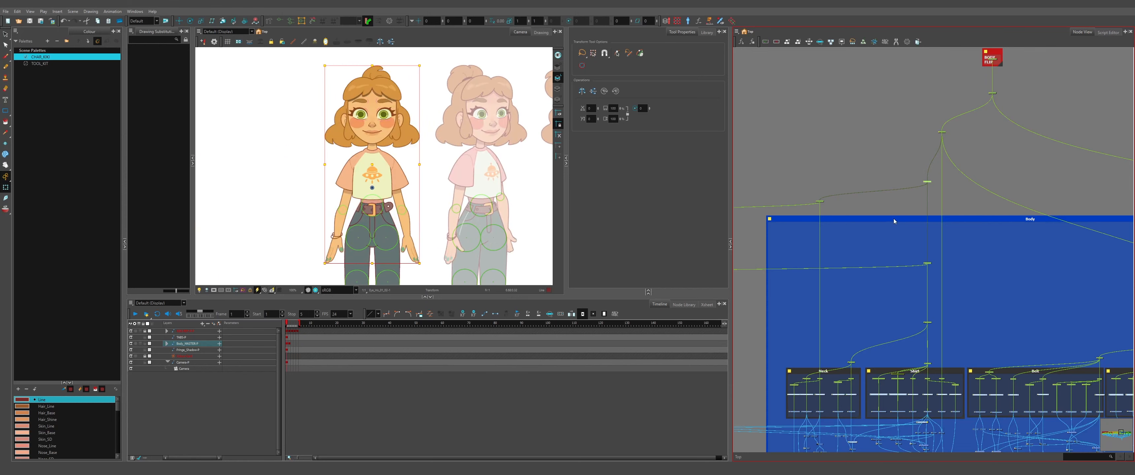
pyautogui.scroll(-2, 895, 217)
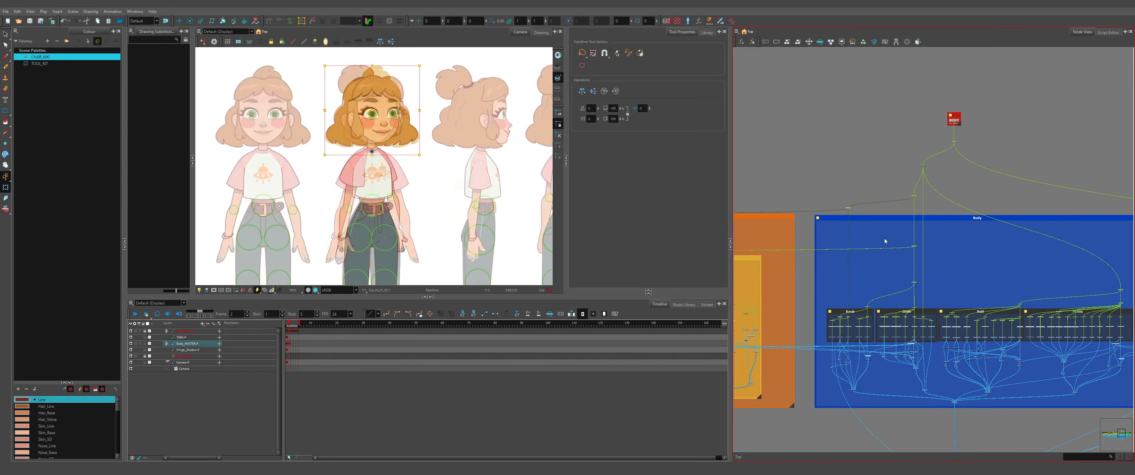
pyautogui.press(',')
pyautogui.press(',')
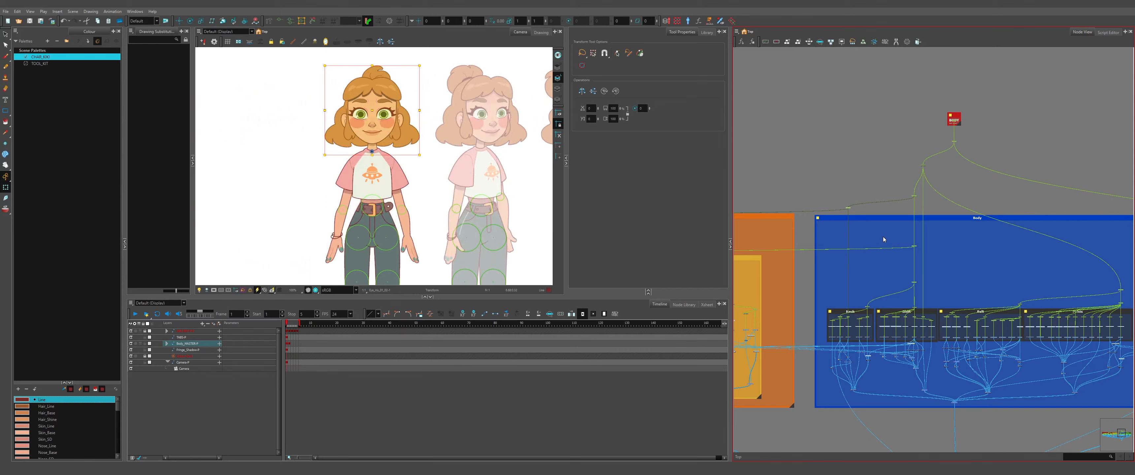
pyautogui.scroll(-3, 883, 238)
pyautogui.moveTo(882, 239); pyautogui.dragTo(974, 238)
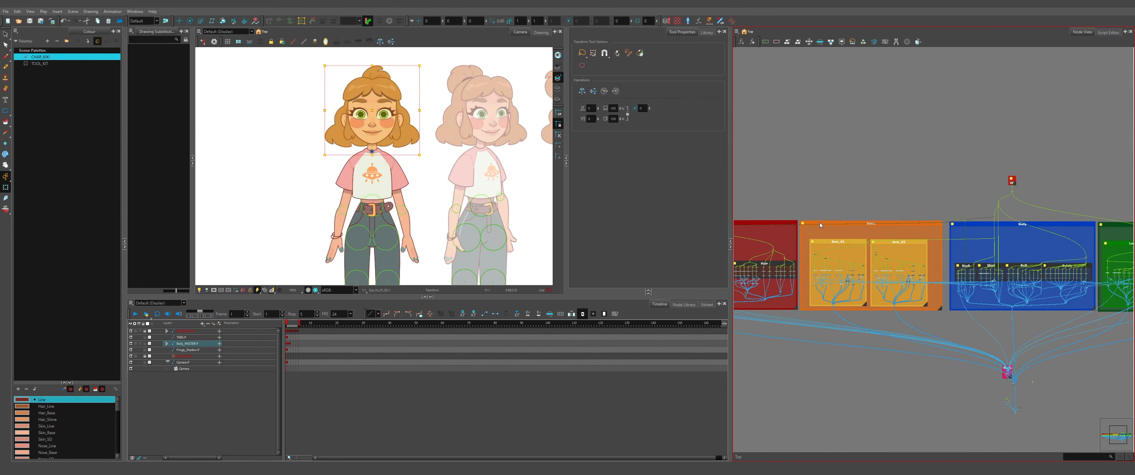
pyautogui.moveTo(820, 225); pyautogui.dragTo(929, 226)
pyautogui.moveTo(998, 222); pyautogui.dragTo(790, 206)
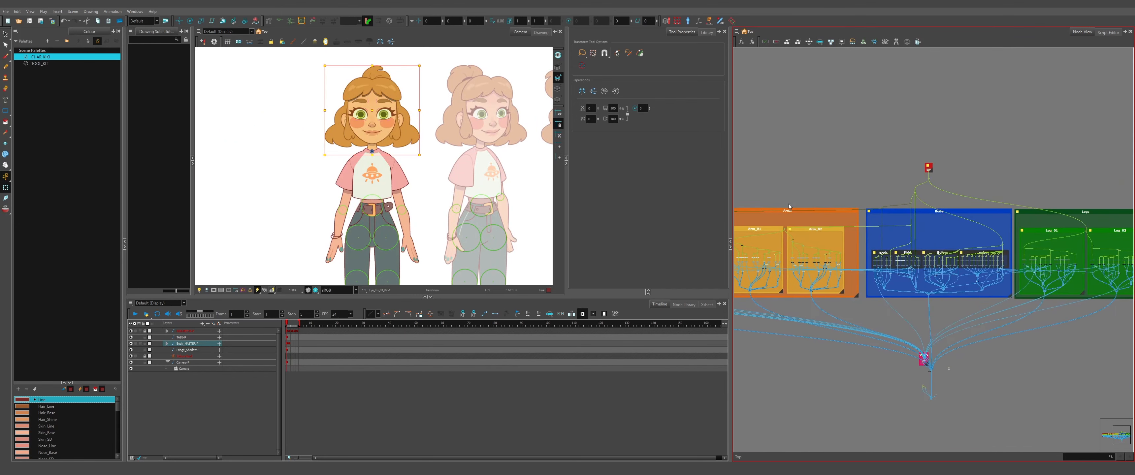
# Try to shift the UFO logo on the shirt onto the three-quarter reference and undo the move.
pyautogui.scroll(-2, 392, 180)
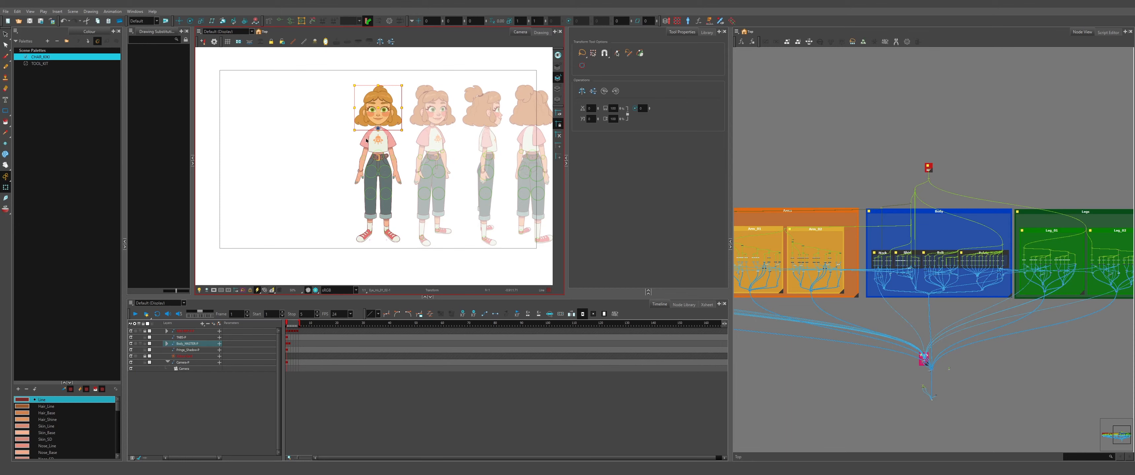
pyautogui.scroll(6, 367, 141)
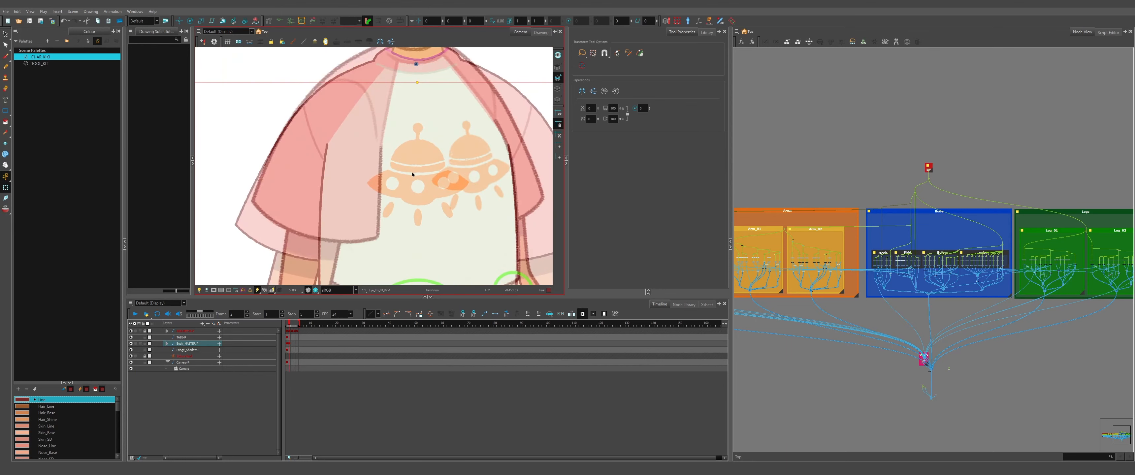
pyautogui.click(417, 156)
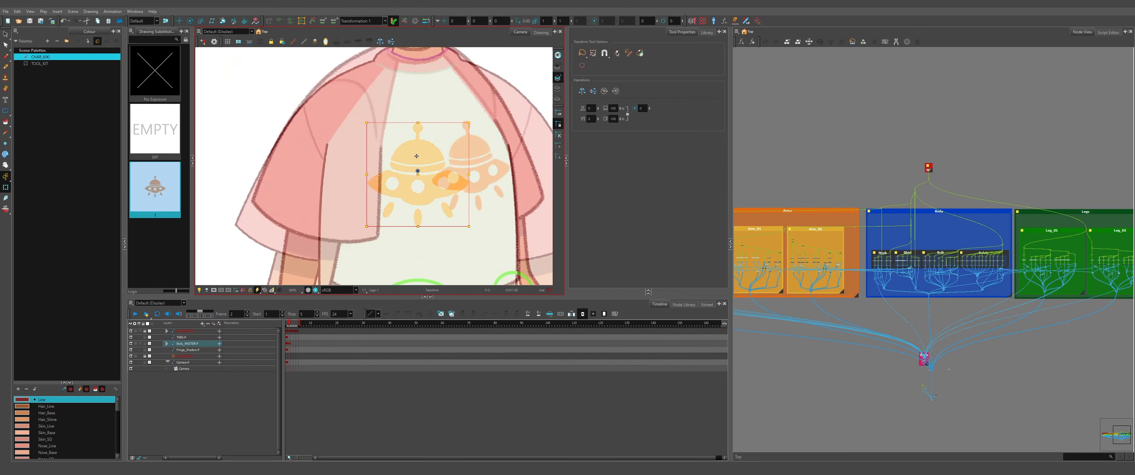
pyautogui.moveTo(417, 156); pyautogui.dragTo(468, 156)
pyautogui.scroll(-3, 306, 163)
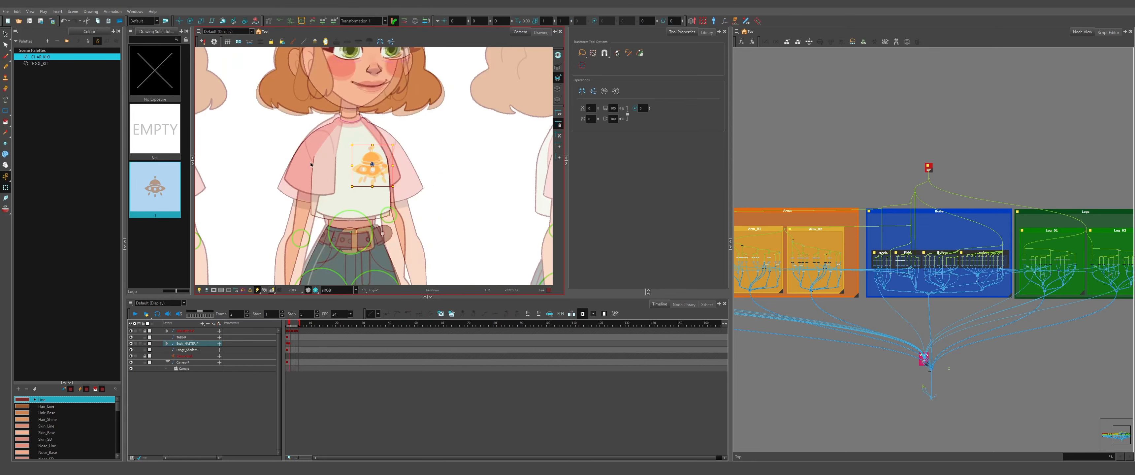
pyautogui.hotkey('ctrl', 'z')
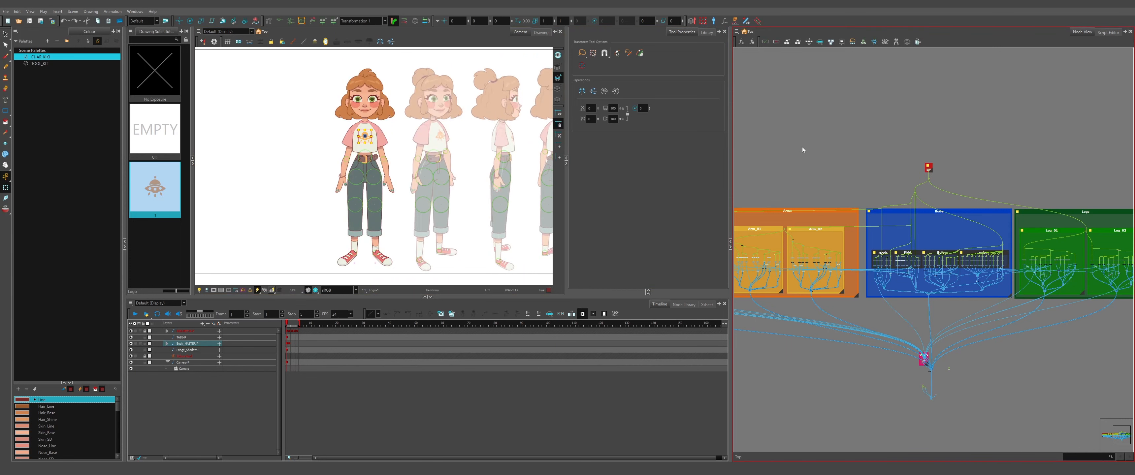
# Fit the ears, nose shadow and cheeks to the three-quarter reference using their individual pegs.
pyautogui.click(803, 148)
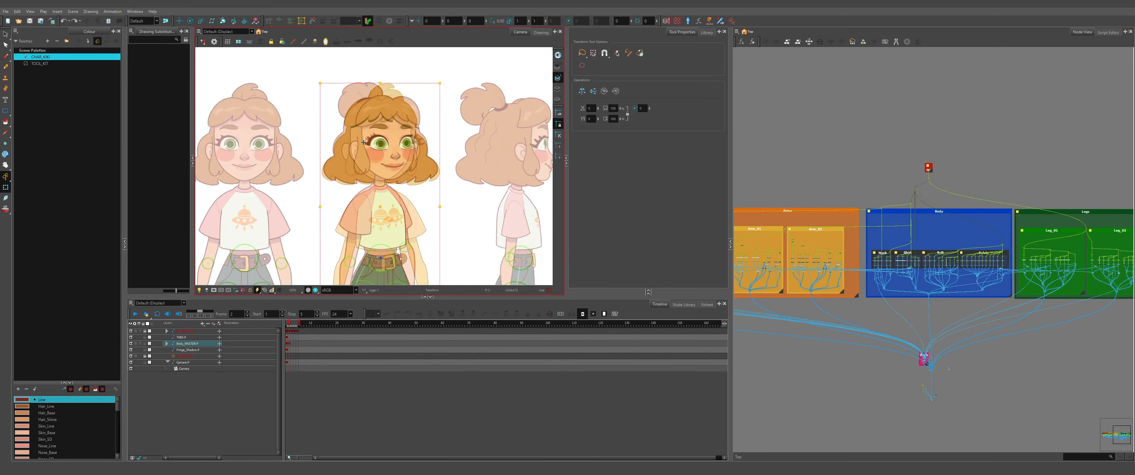
pyautogui.scroll(4, 414, 109)
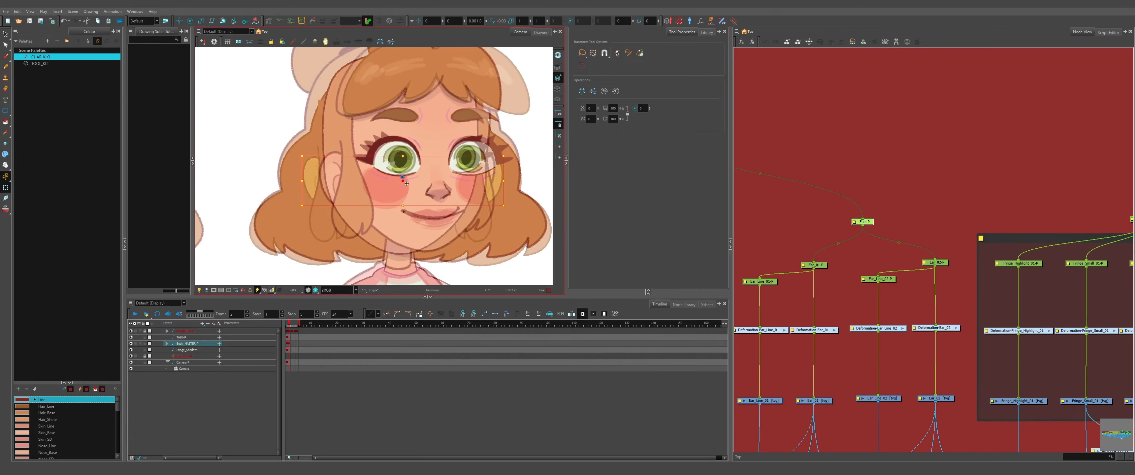
pyautogui.click(339, 180)
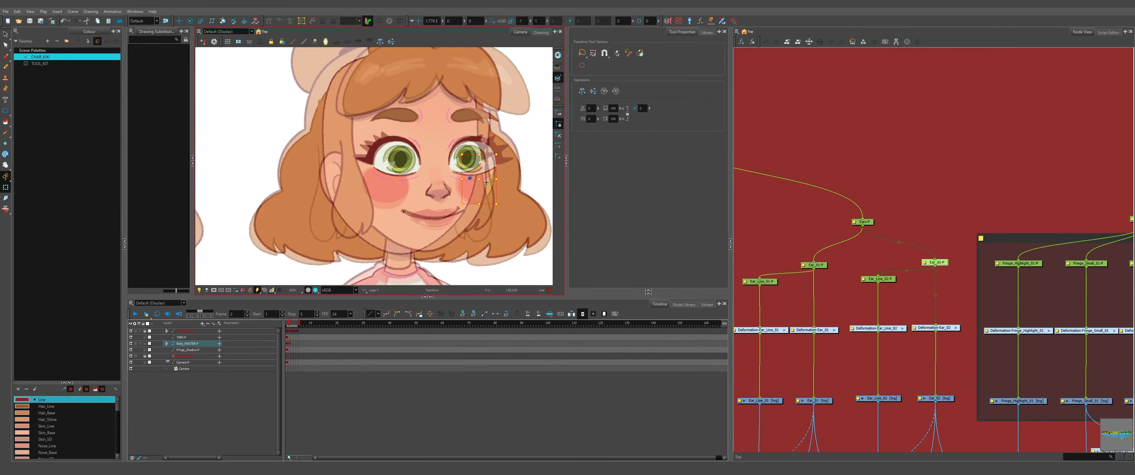
pyautogui.click(439, 195)
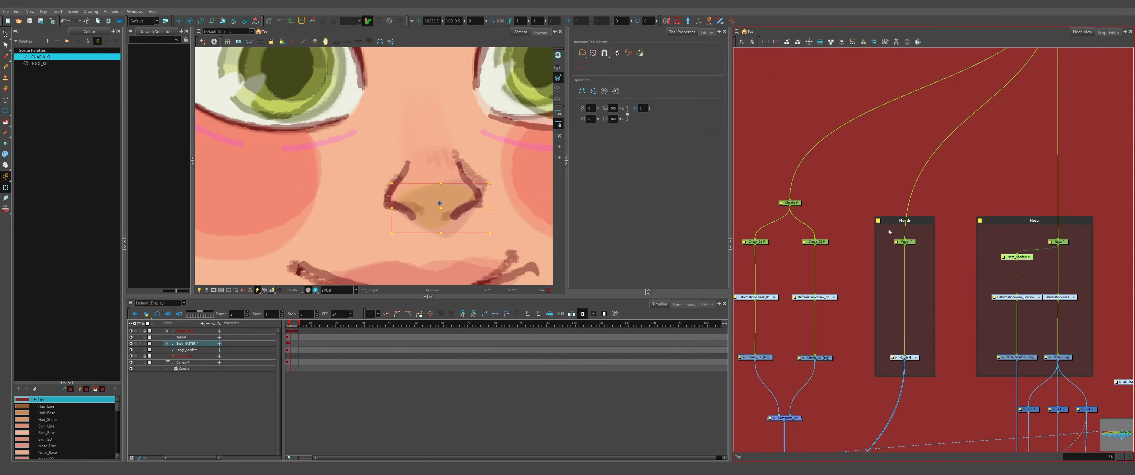
pyautogui.click(776, 238)
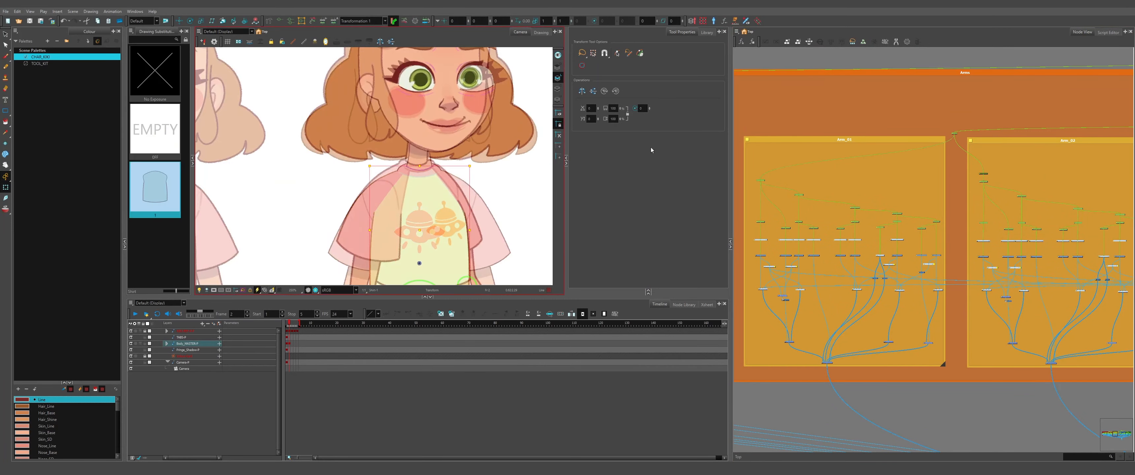
# Select the whole Arm_01 arm and shift it from the shoulder to match the three-quarter reference.
pyautogui.click(361, 222)
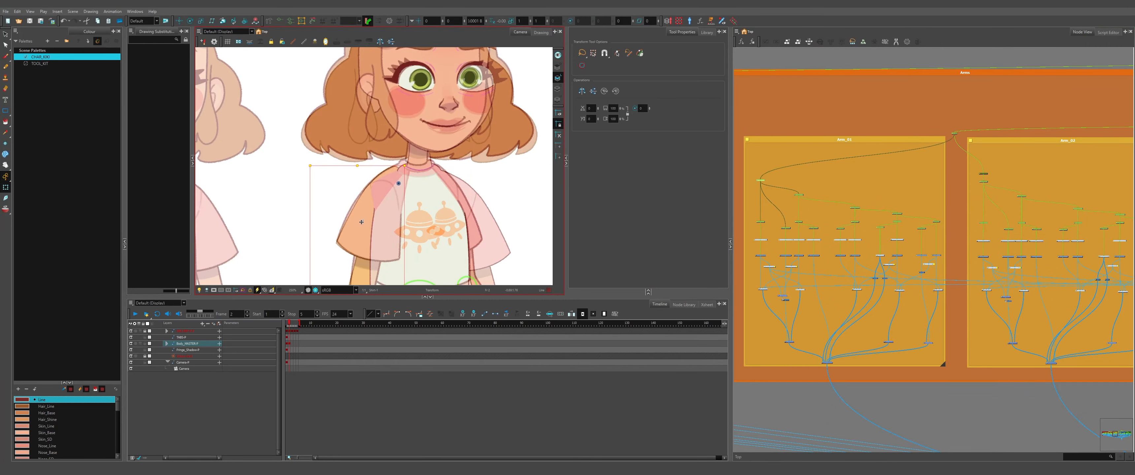
pyautogui.moveTo(394, 191); pyautogui.dragTo(390, 192)
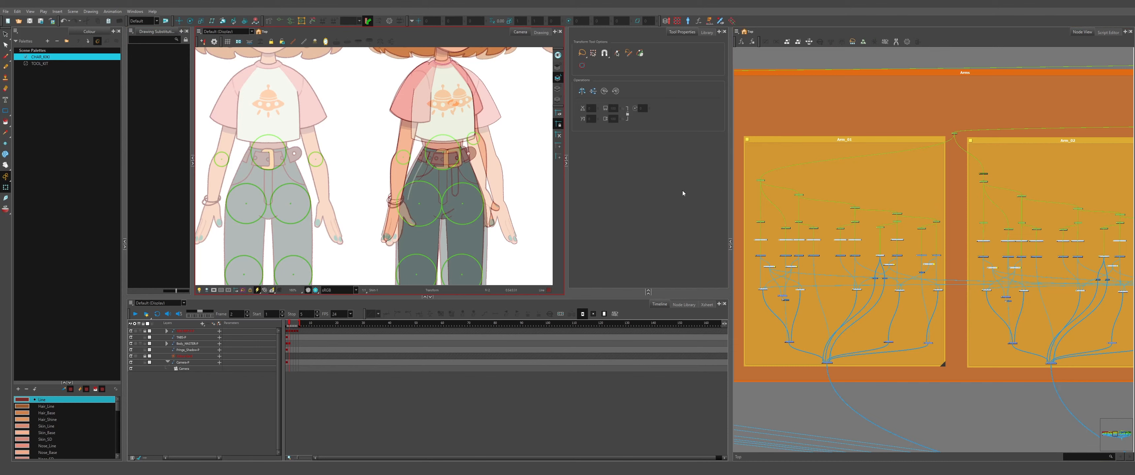
pyautogui.scroll(-2, 386, 179)
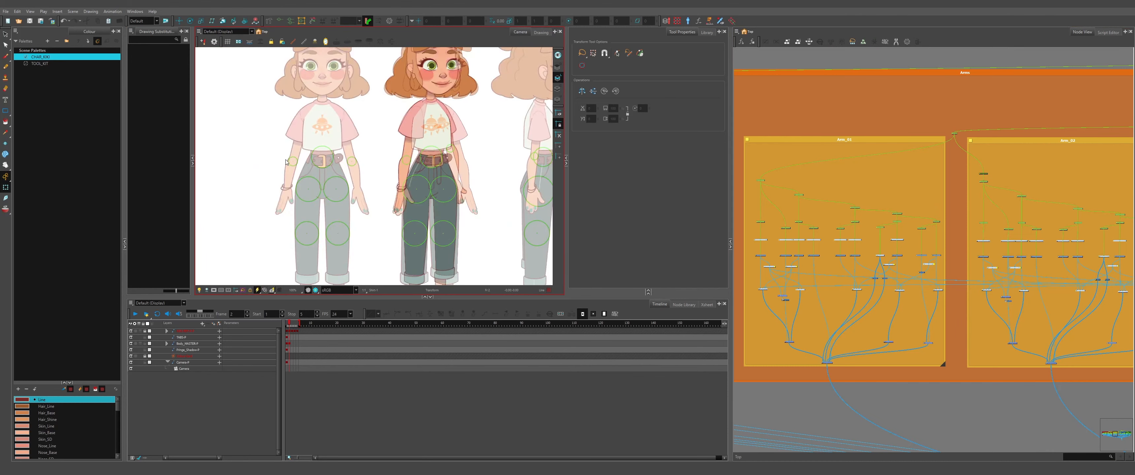
pyautogui.scroll(3, 285, 162)
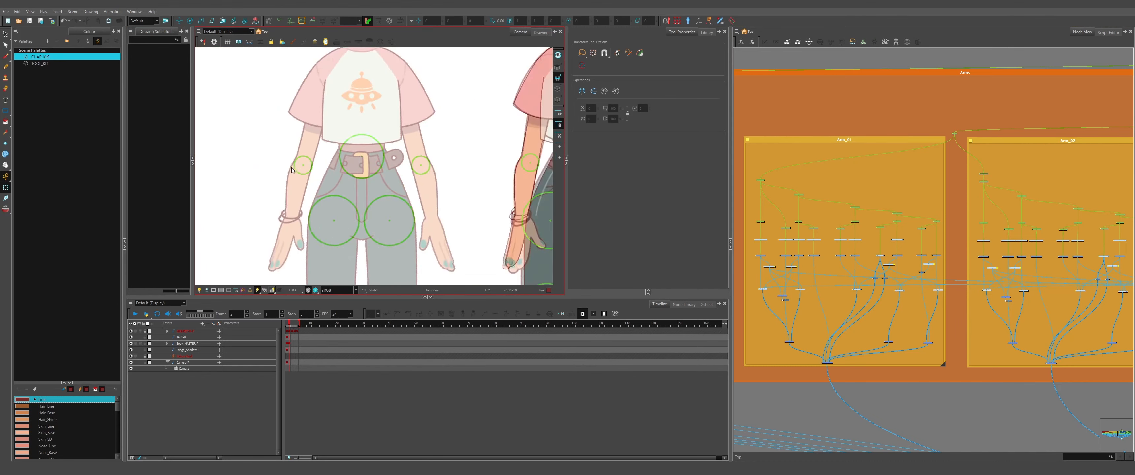
pyautogui.scroll(-4, 286, 162)
pyautogui.scroll(3, 369, 165)
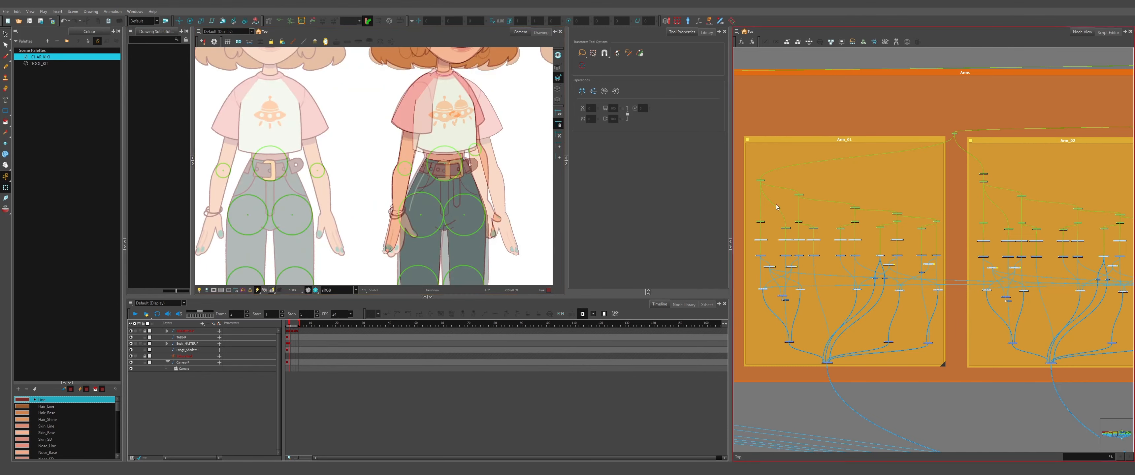
# Select the main arm peg in the Arm_01 group and the child peg that drives the arm without the sleeve.
pyautogui.click(803, 191)
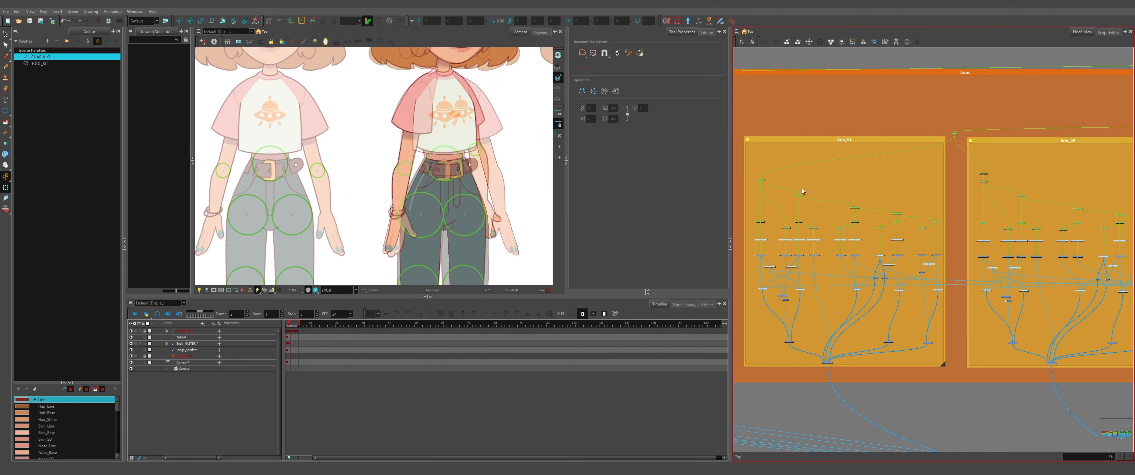
pyautogui.scroll(3, 758, 180)
pyautogui.click(765, 181)
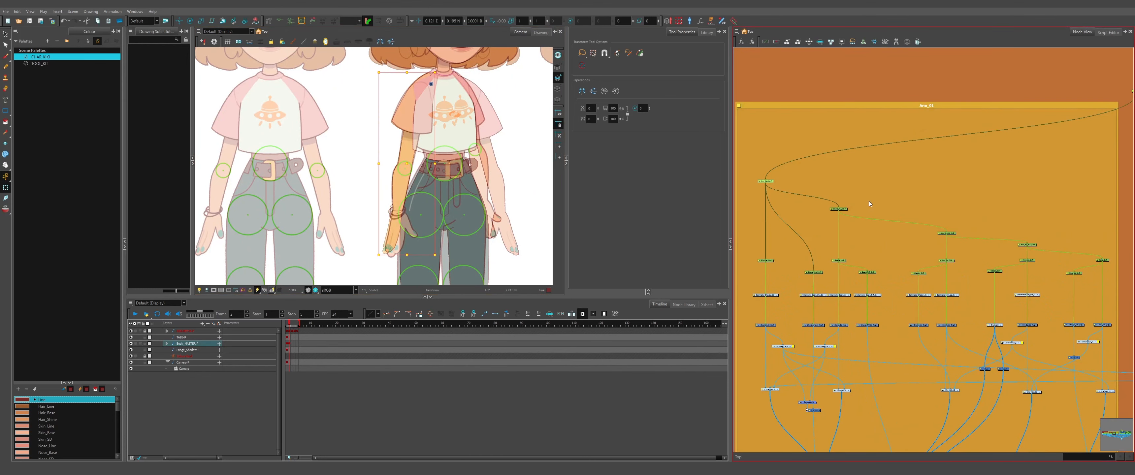
pyautogui.moveTo(921, 204); pyautogui.dragTo(959, 240)
# Examine how the arm below the sleeve lines up with the three-quarter reference around the elbow guide circle.
pyautogui.scroll(3, 415, 151)
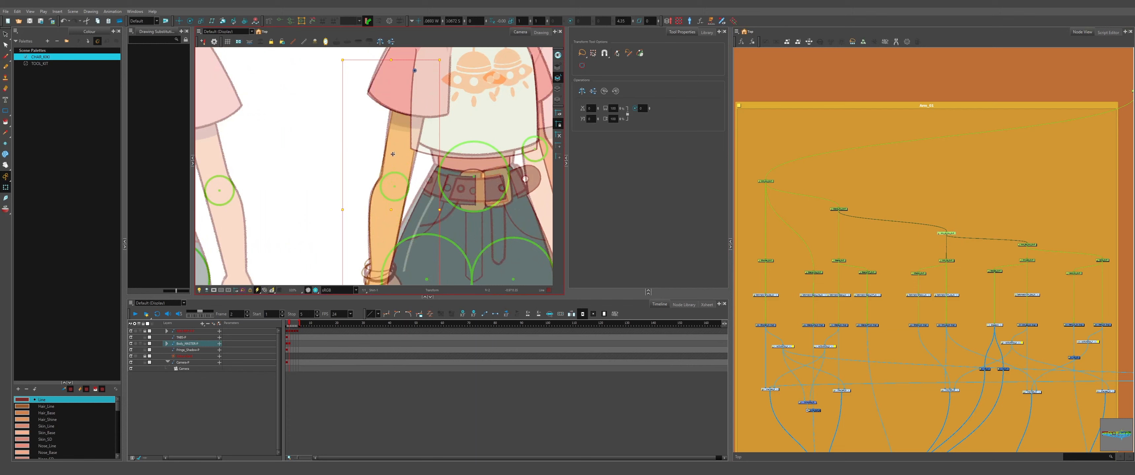
pyautogui.scroll(2, 413, 150)
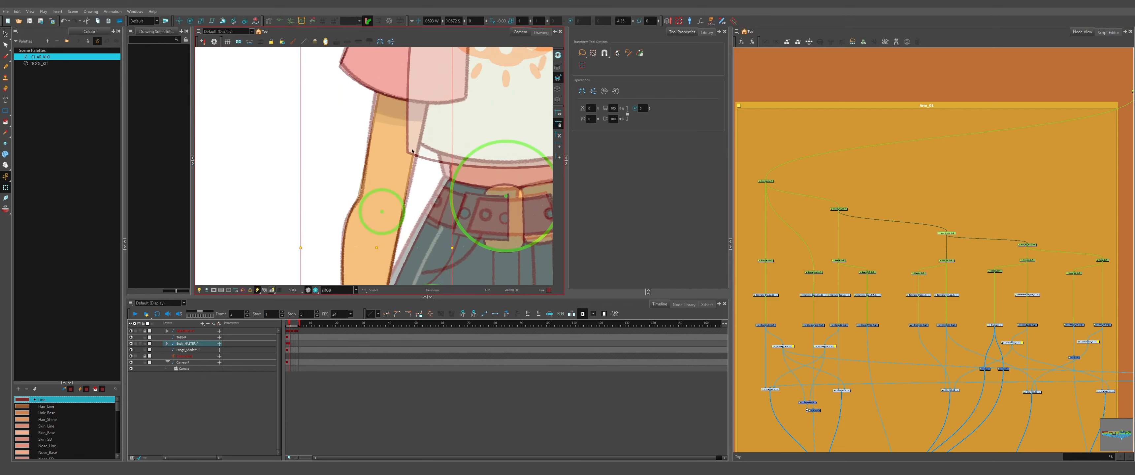
pyautogui.scroll(-4, 400, 171)
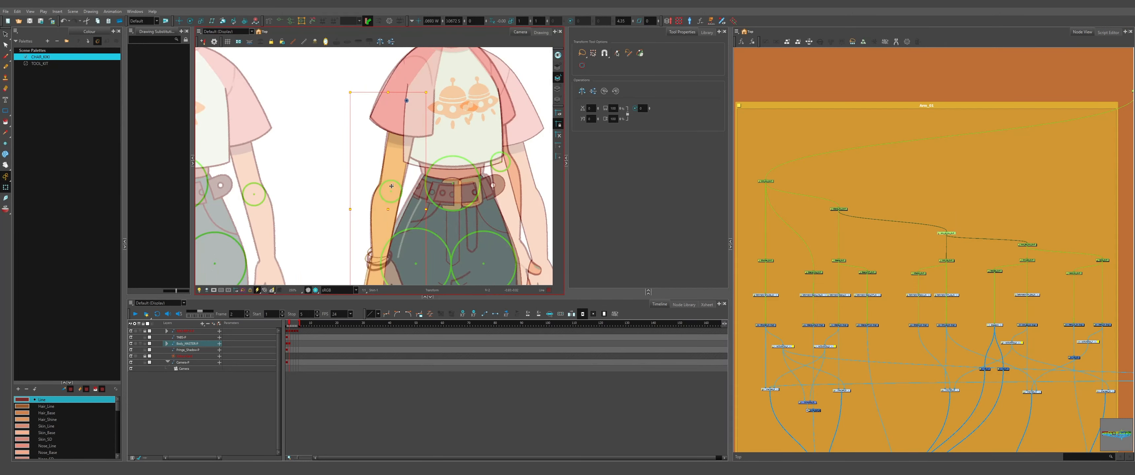
pyautogui.scroll(3, 385, 194)
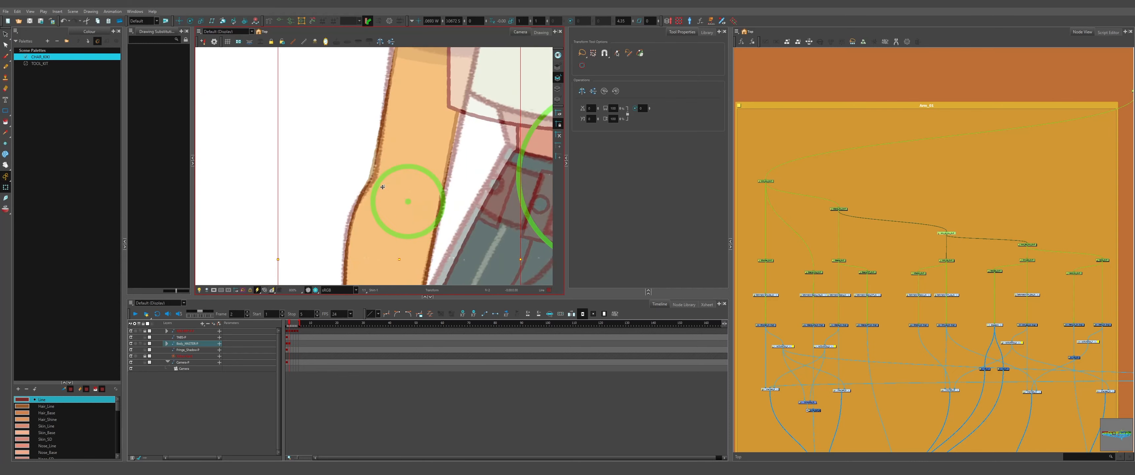
pyautogui.scroll(-5, 383, 186)
pyautogui.scroll(2, 383, 187)
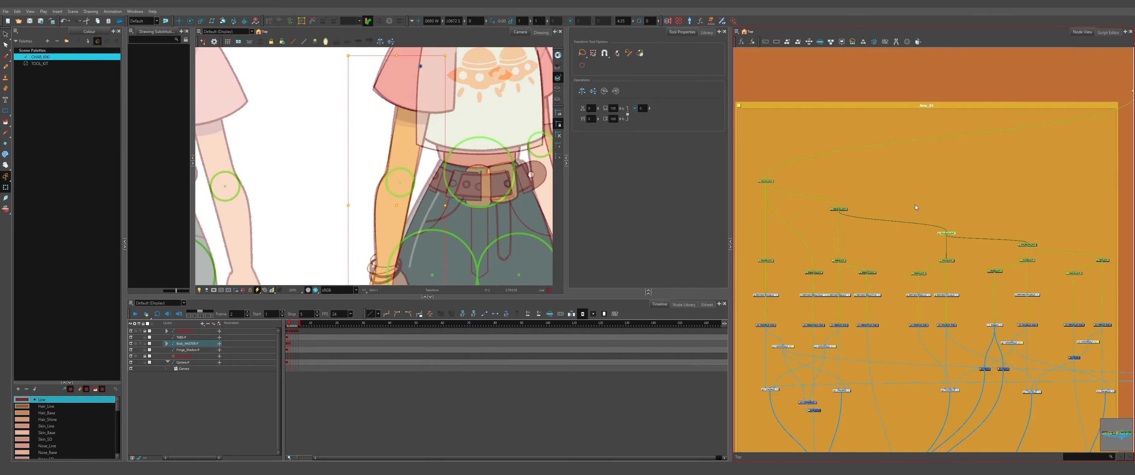
pyautogui.scroll(2, 402, 159)
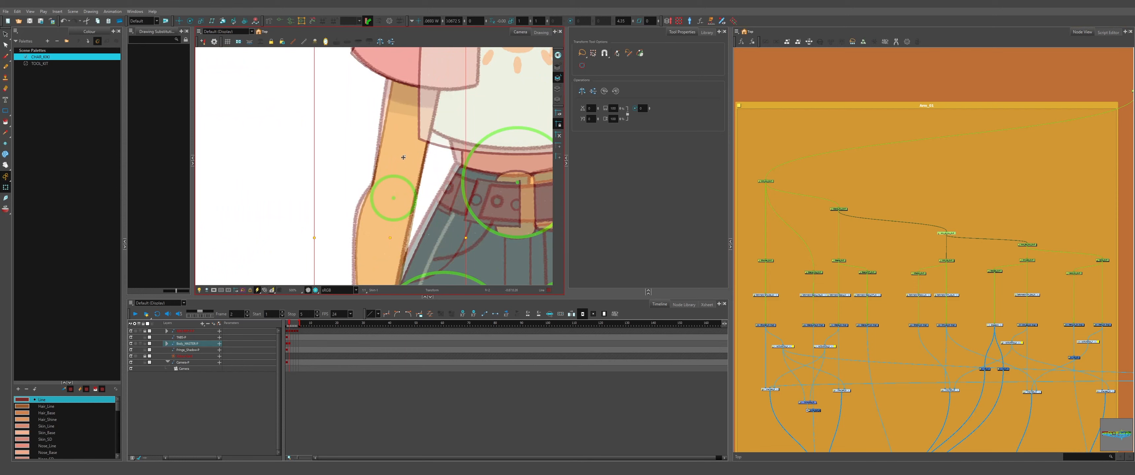
pyautogui.scroll(-3, 403, 158)
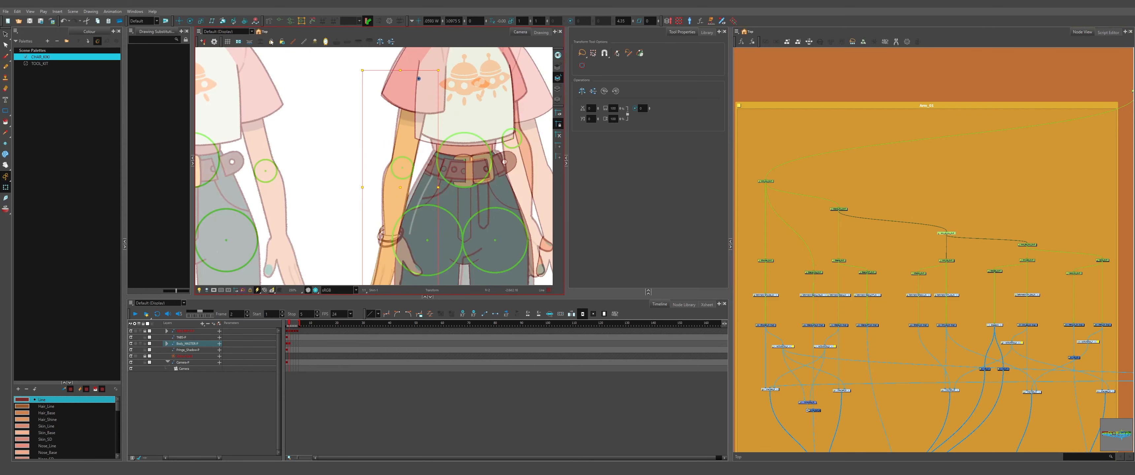
# Select the forearm drawing and examine its pivot against the centre of the elbow guide circle.
pyautogui.click(191, 21)
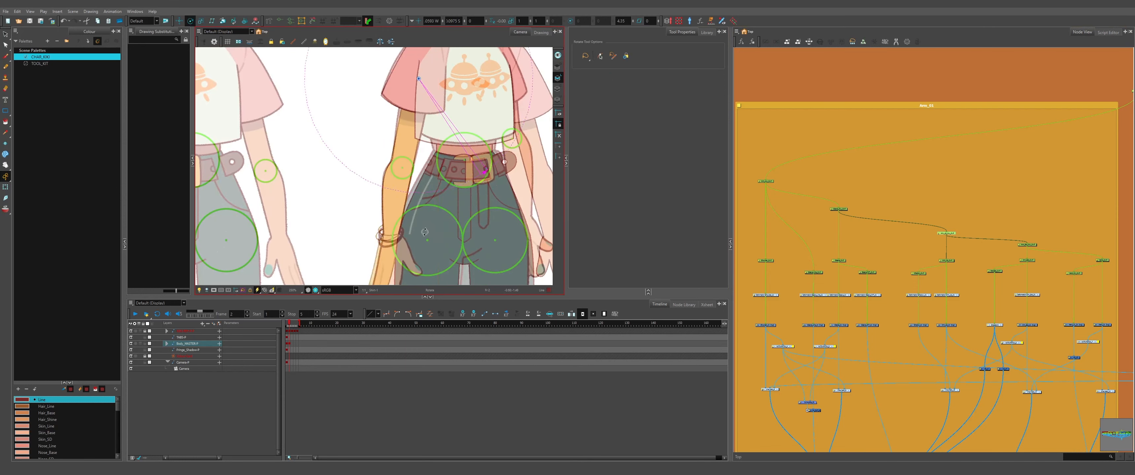
pyautogui.click(6, 188)
pyautogui.scroll(7, 402, 187)
pyautogui.click(381, 227)
pyautogui.scroll(-3, 381, 227)
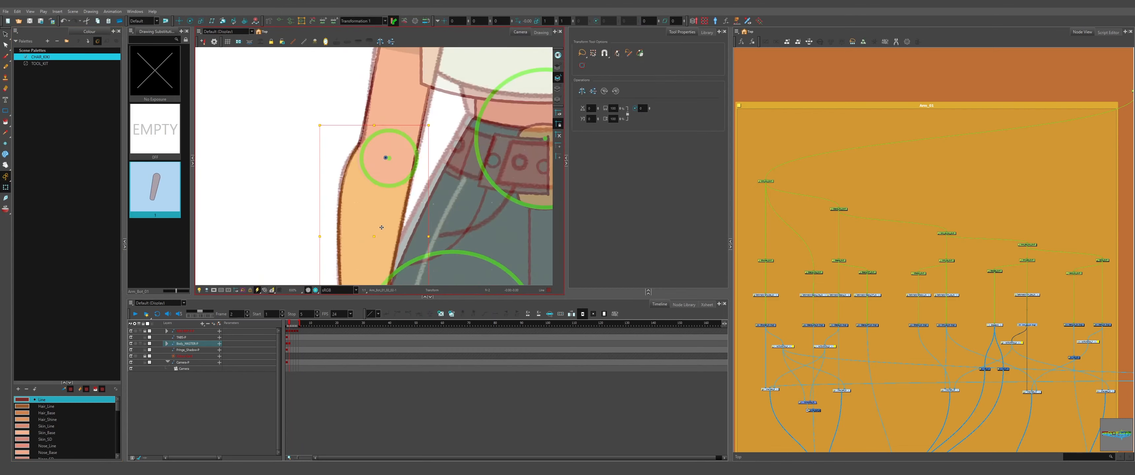
pyautogui.scroll(8, 385, 158)
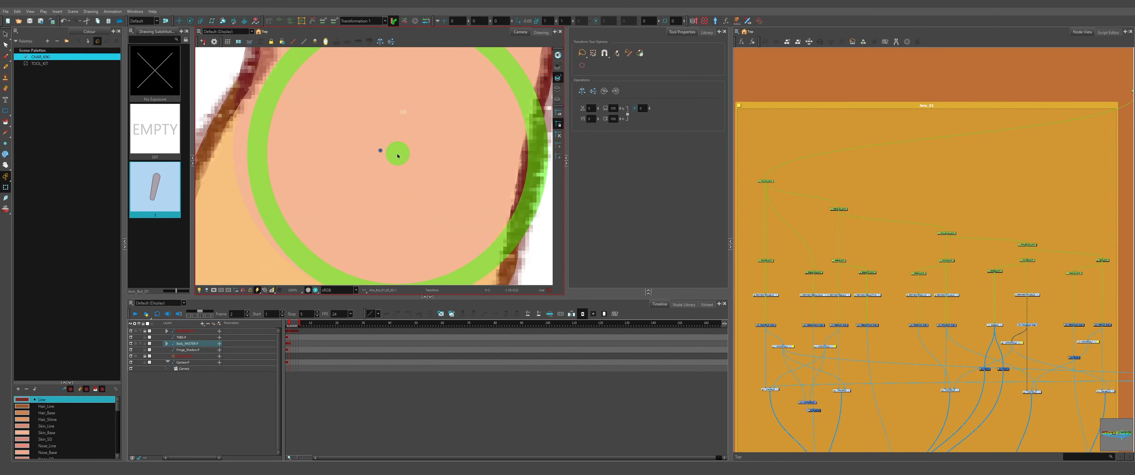
pyautogui.scroll(-6, 398, 156)
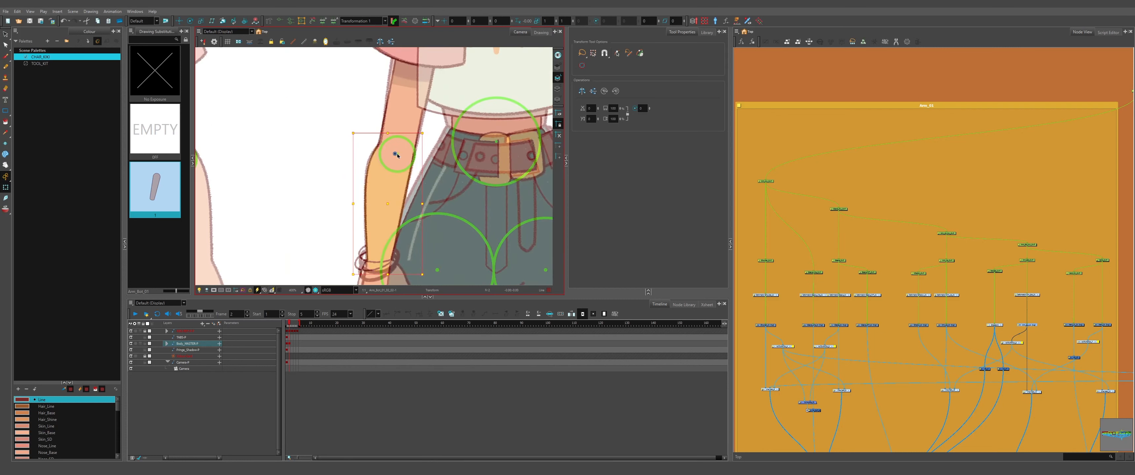
pyautogui.scroll(-3, 396, 155)
pyautogui.scroll(3, 394, 154)
pyautogui.scroll(-3, 399, 155)
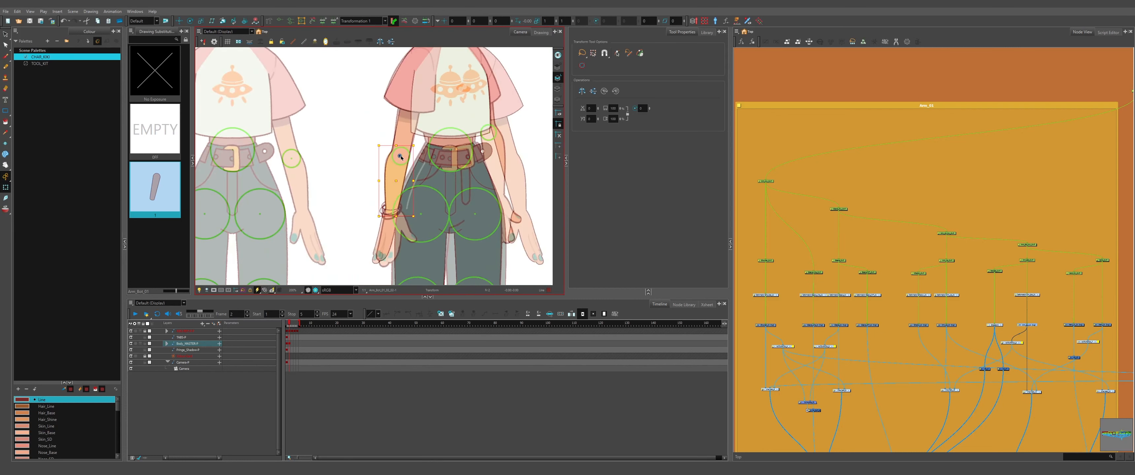
# Reshape the outer edge of the Arm_01 forearm below the elbow with its deformation curve to match the three-quarter reference.
pyautogui.scroll(4, 401, 157)
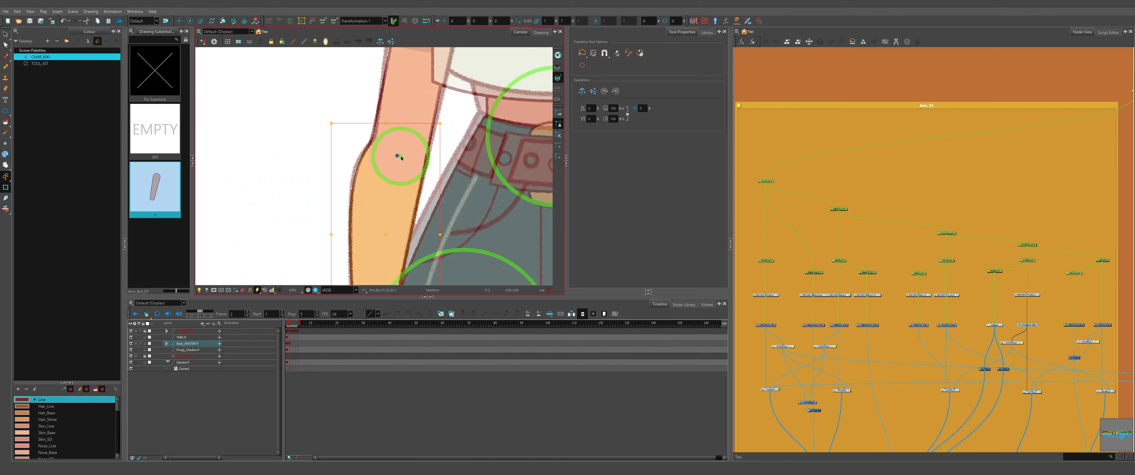
pyautogui.scroll(-5, 399, 155)
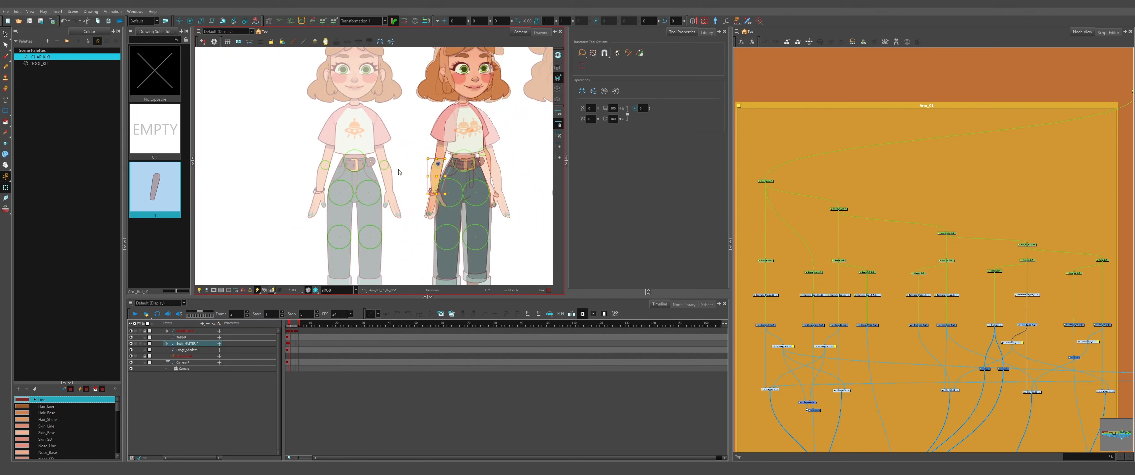
pyautogui.scroll(6, 413, 168)
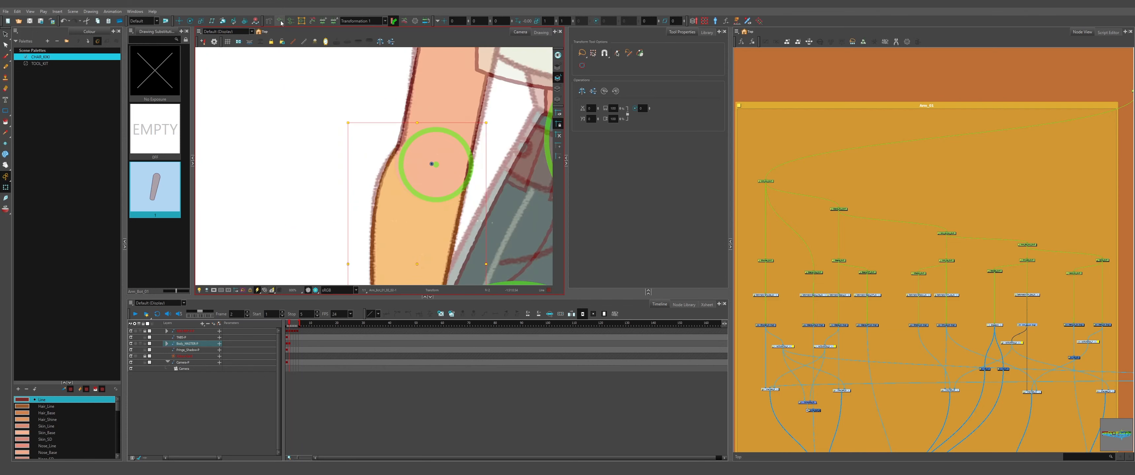
pyautogui.click(349, 217)
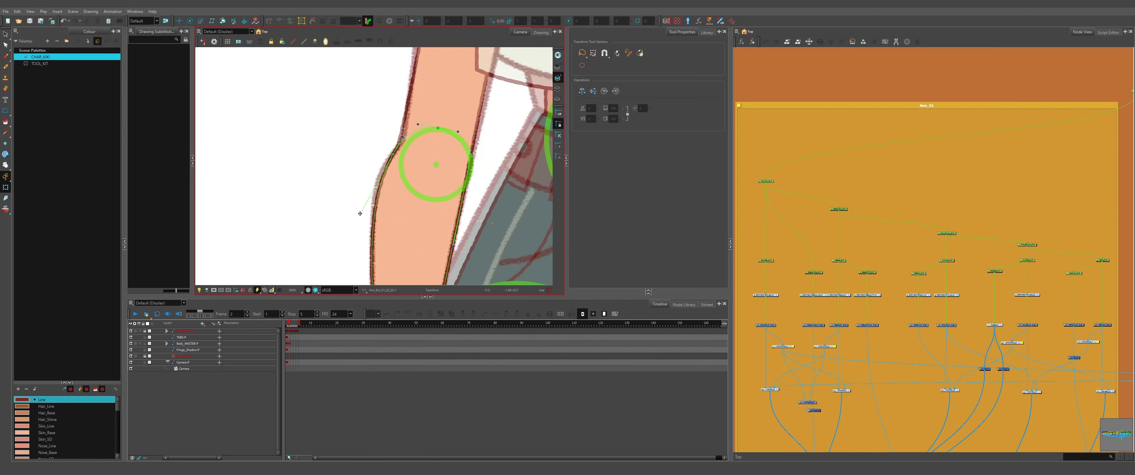
pyautogui.moveTo(360, 214); pyautogui.dragTo(378, 208)
pyautogui.scroll(-5, 358, 209)
pyautogui.scroll(5, 377, 221)
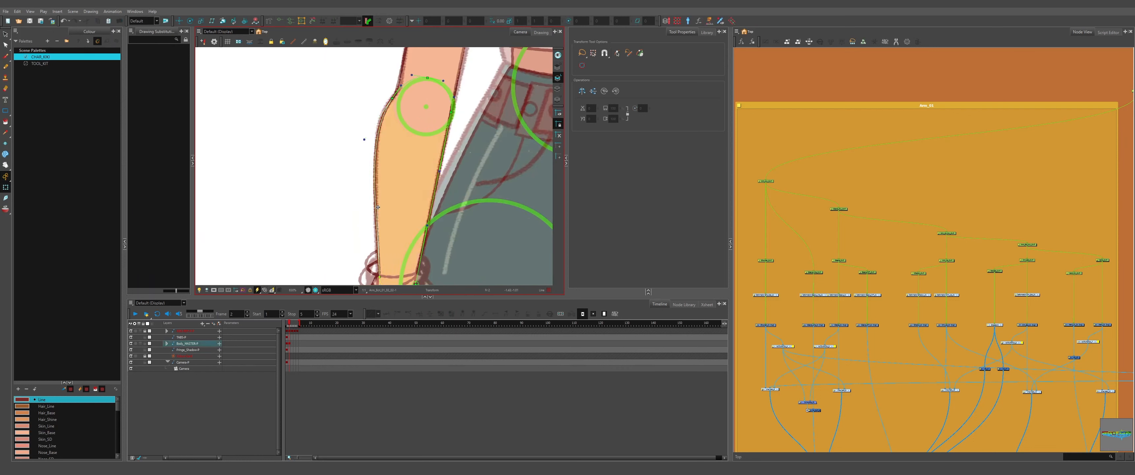
# Show the deformation curve of the Arm_01 upper arm and adjust its control handle near the sleeve to follow the reference.
pyautogui.scroll(-2, 379, 207)
pyautogui.moveTo(410, 99); pyautogui.dragTo(400, 197)
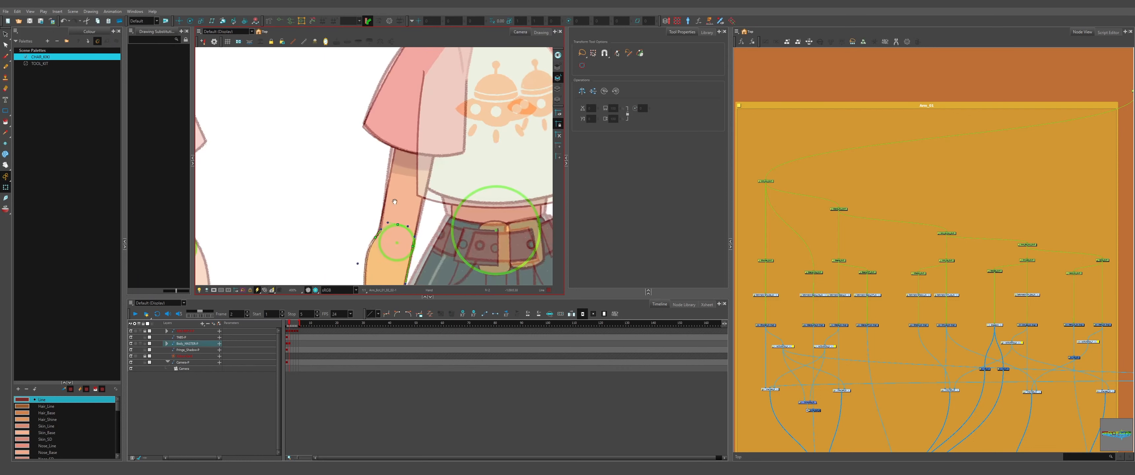
pyautogui.scroll(2, 400, 198)
pyautogui.click(400, 197)
pyautogui.click(280, 21)
pyautogui.click(347, 201)
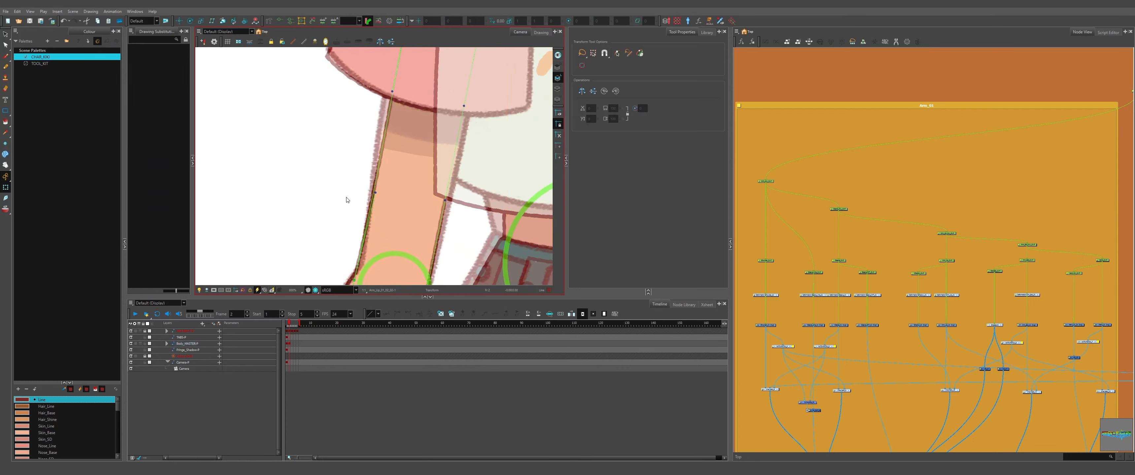
pyautogui.scroll(-2, 336, 205)
pyautogui.moveTo(381, 102); pyautogui.dragTo(379, 101)
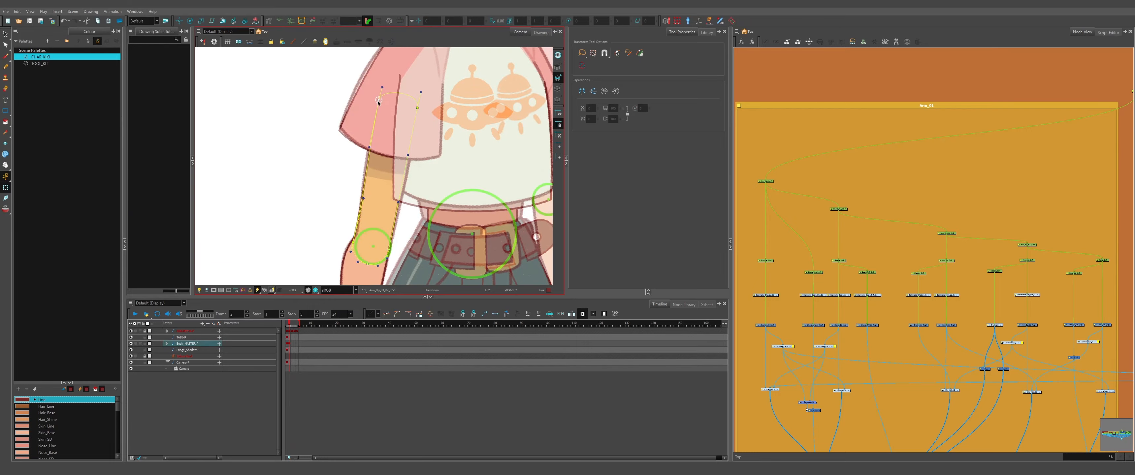
# Align the Arm_01 hand at the wrist with the three-quarter reference and select the bracelets.
pyautogui.scroll(-5, 428, 111)
pyautogui.scroll(3, 379, 177)
pyautogui.scroll(2, 378, 181)
pyautogui.click(381, 212)
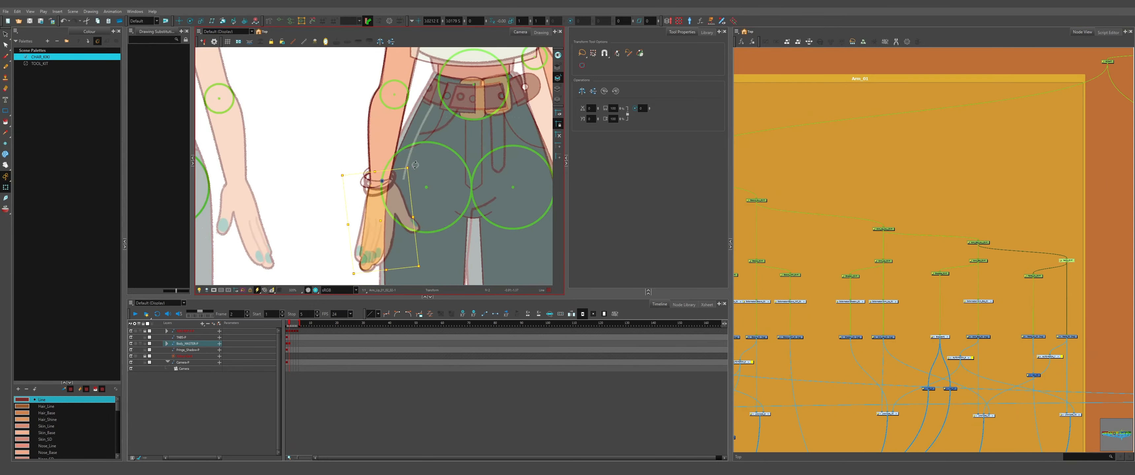
pyautogui.click(378, 183)
pyautogui.scroll(6, 378, 184)
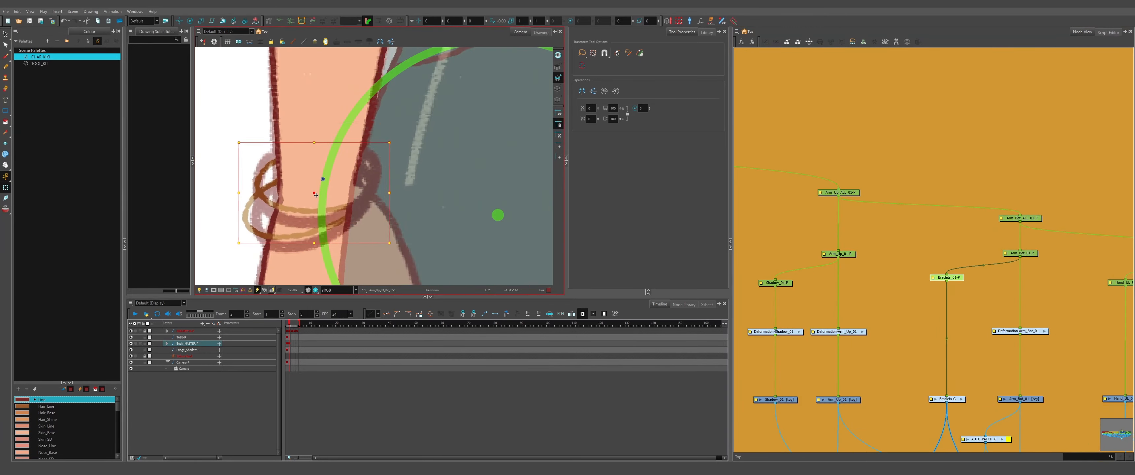
pyautogui.scroll(-8, 316, 196)
# Select the far arm and step up to the peg that drives the whole Arm_02 group.
pyautogui.press('b')
pyautogui.press('b')
pyautogui.press('b')
pyautogui.scroll(2, 375, 176)
pyautogui.click(515, 172)
pyautogui.press('b')
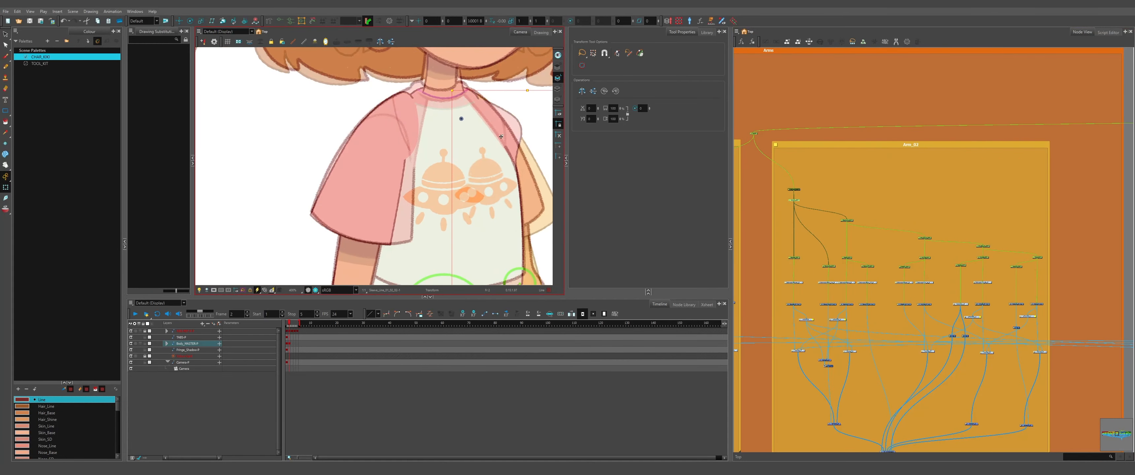
# Adjust the Arm_02 arm and the peg of its lower part to line up with the three-quarter reference.
pyautogui.scroll(-2, 440, 133)
pyautogui.moveTo(456, 115); pyautogui.dragTo(498, 114)
pyautogui.hotkey('ctrl', 'z')
pyautogui.hotkey('ctrl', 'z')
pyautogui.scroll(2, 466, 109)
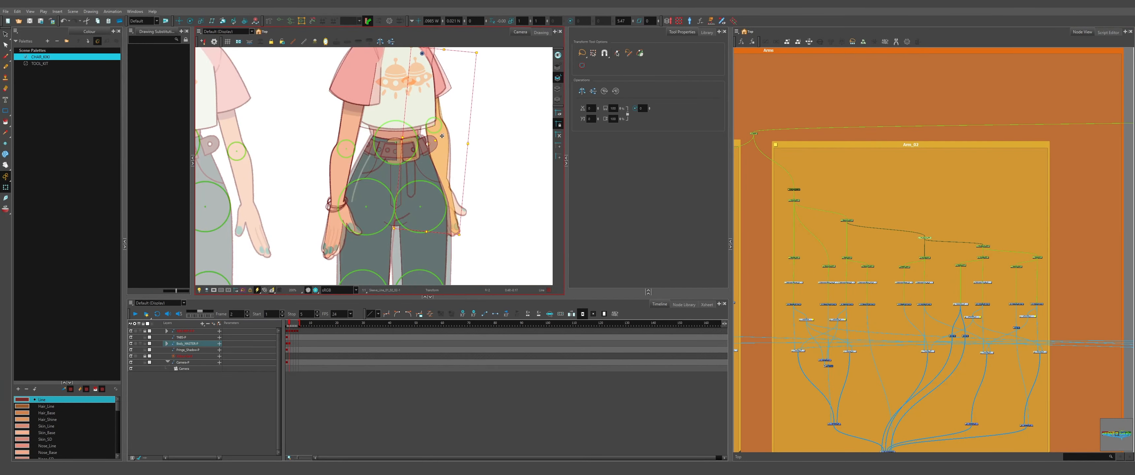
pyautogui.moveTo(442, 136); pyautogui.dragTo(445, 142)
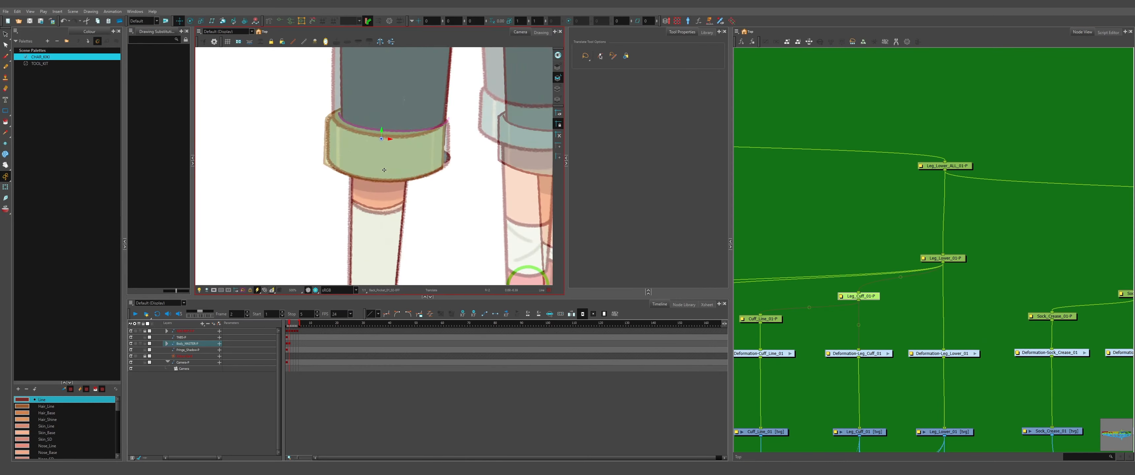
# Examine the trouser cuff and lower-leg pegs and how the lower leg rotates from the knee guide circle.
pyautogui.click(803, 287)
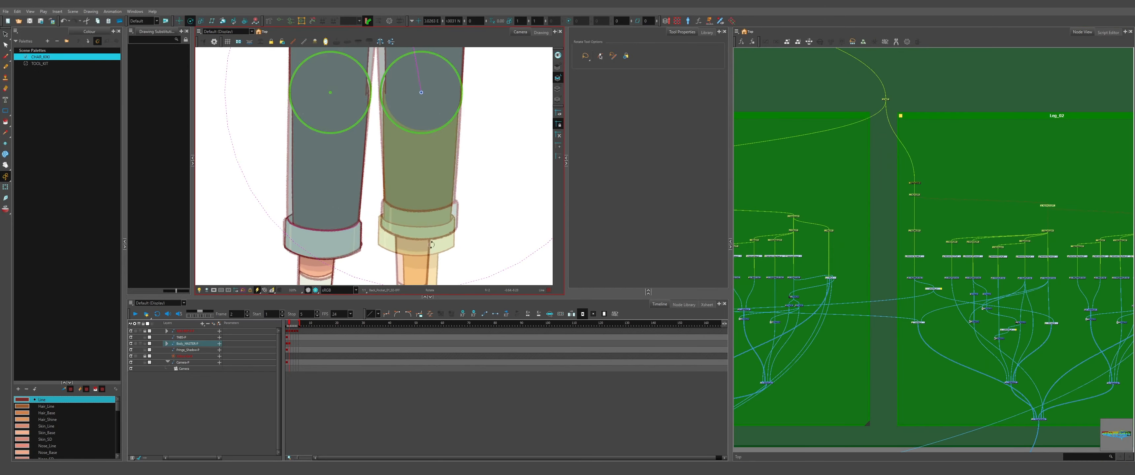
pyautogui.scroll(5, 988, 219)
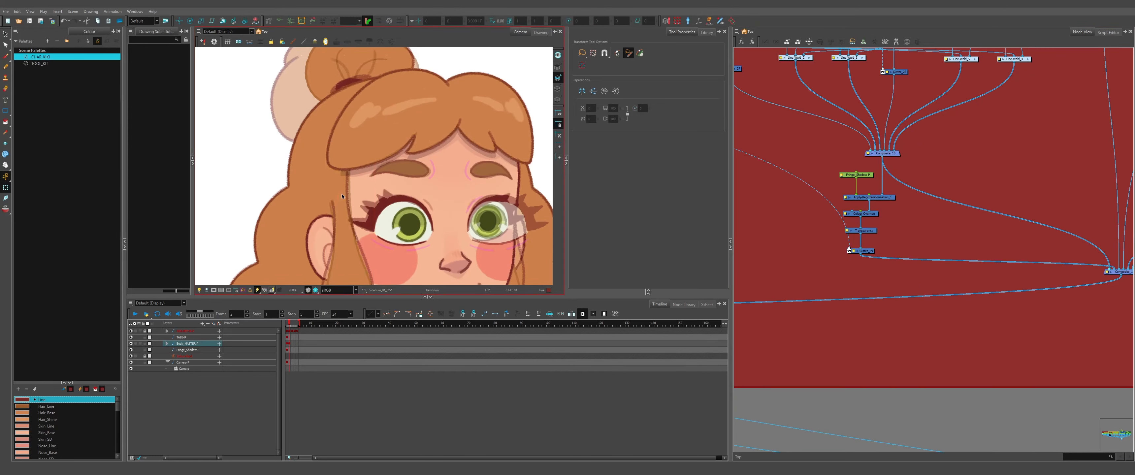
# Pick the hair strand in front of the ear, and advance one frame with the eye highlight selected.
pyautogui.click(342, 196)
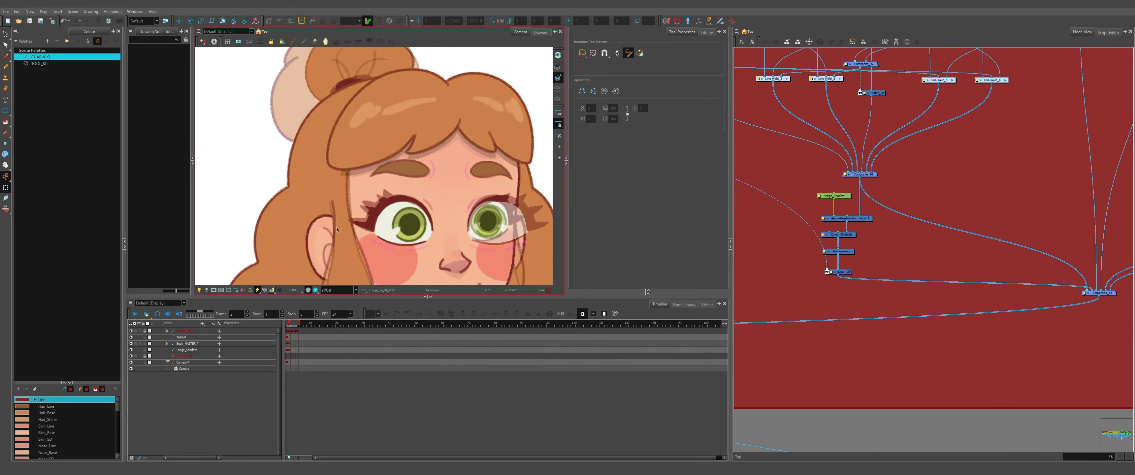
pyautogui.click(337, 229)
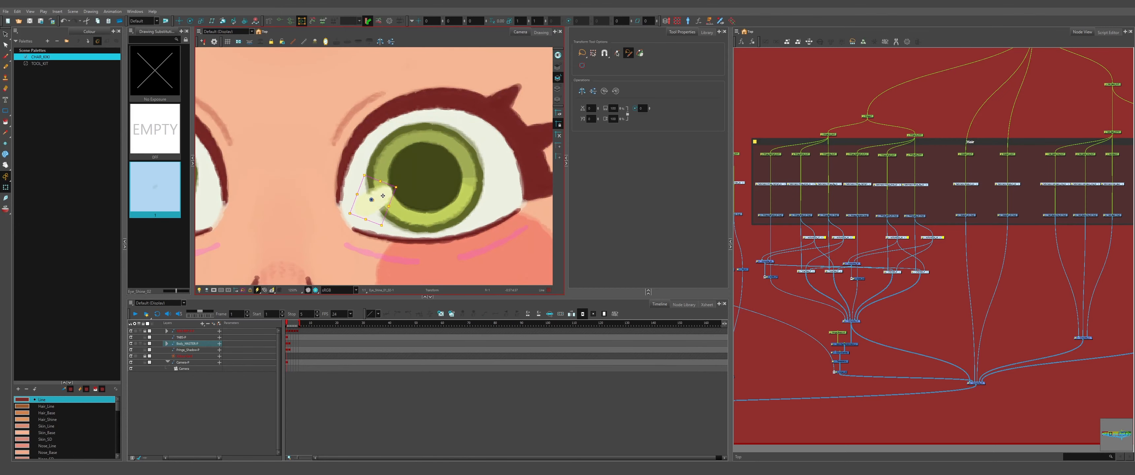
pyautogui.press('.')
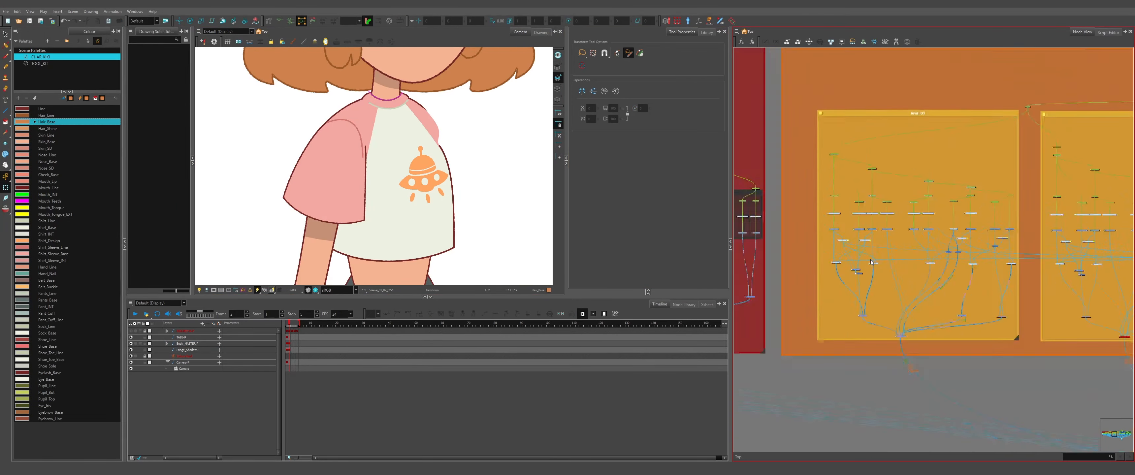
# Examine the Arm_01 arm, hand and upper body of the front pose against the reference drawing.
pyautogui.click(1022, 213)
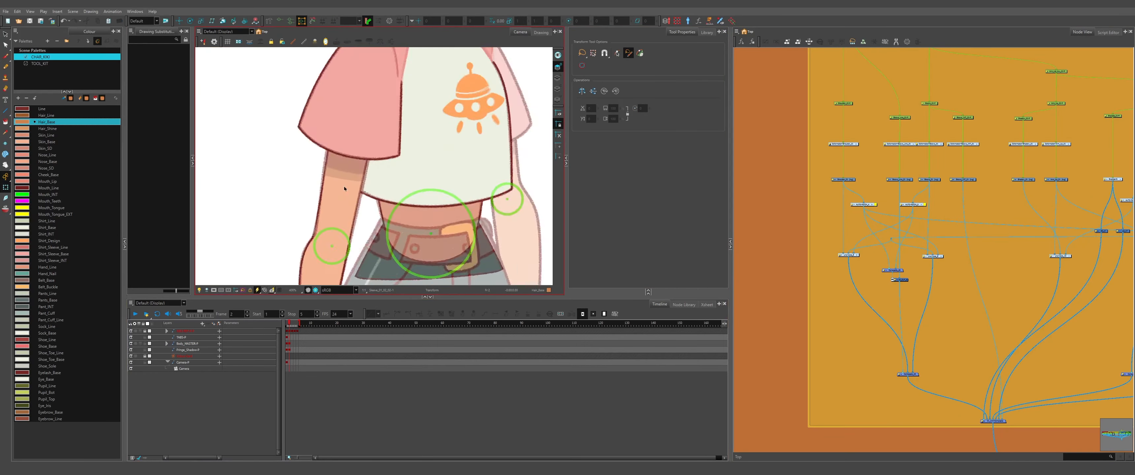
pyautogui.moveTo(433, 181); pyautogui.dragTo(435, 184)
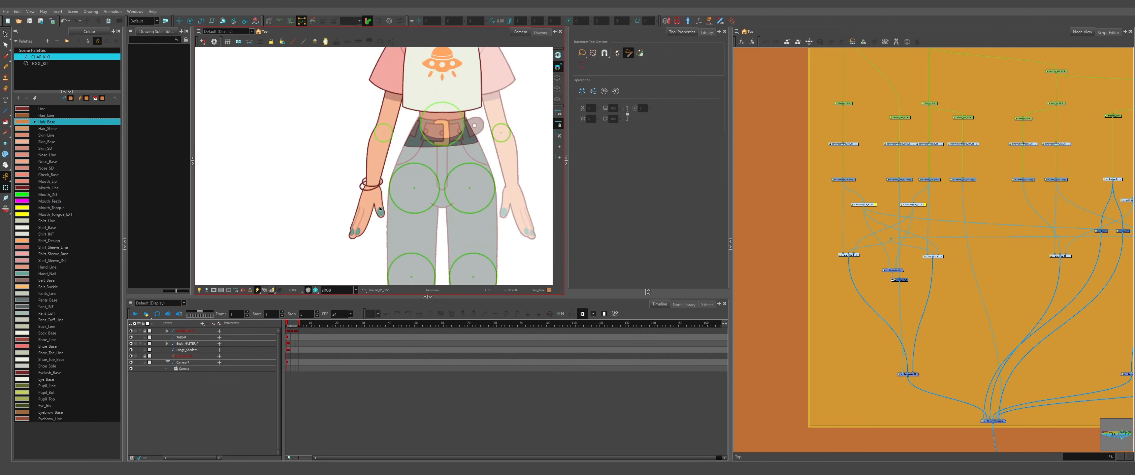
pyautogui.scroll(-4, 376, 237)
pyautogui.scroll(5, 401, 155)
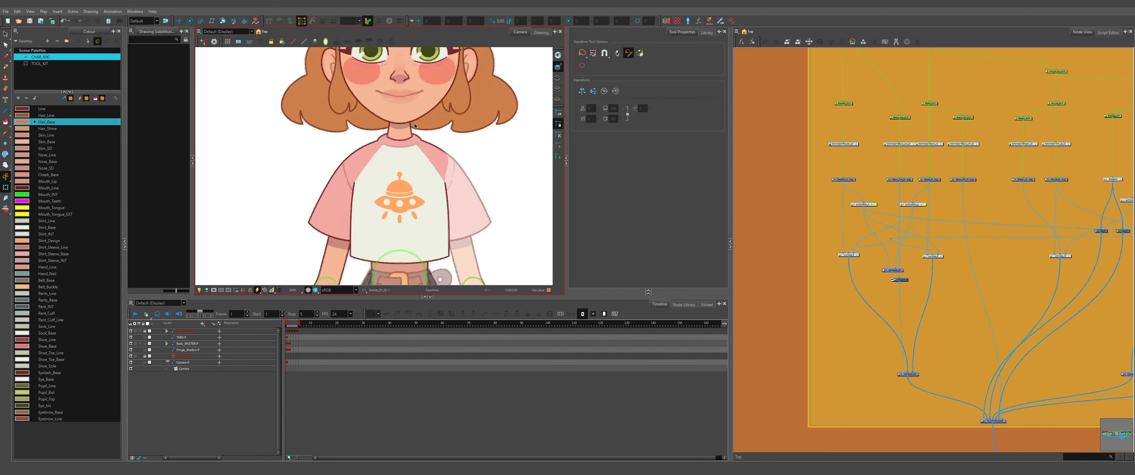
pyautogui.scroll(-2, 388, 185)
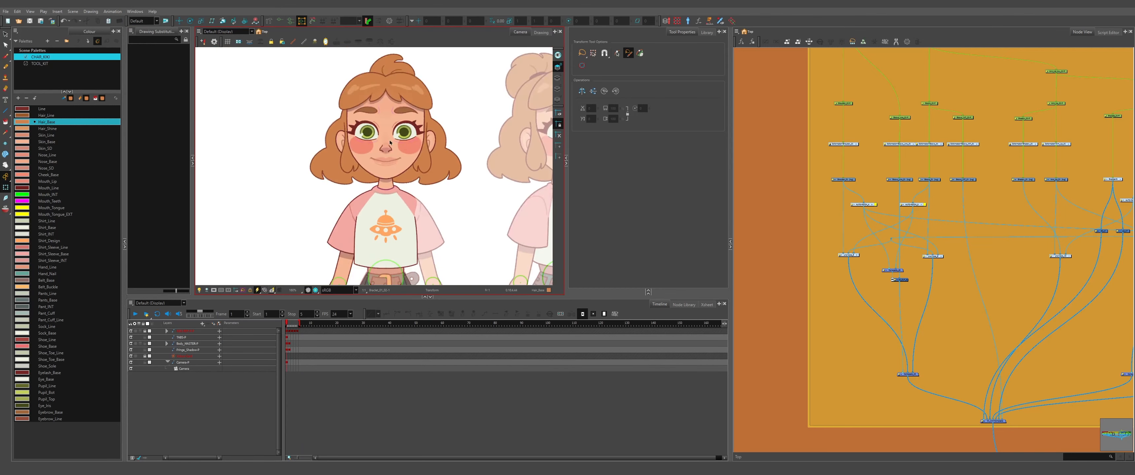
pyautogui.scroll(2, 390, 143)
pyautogui.scroll(-5, 388, 159)
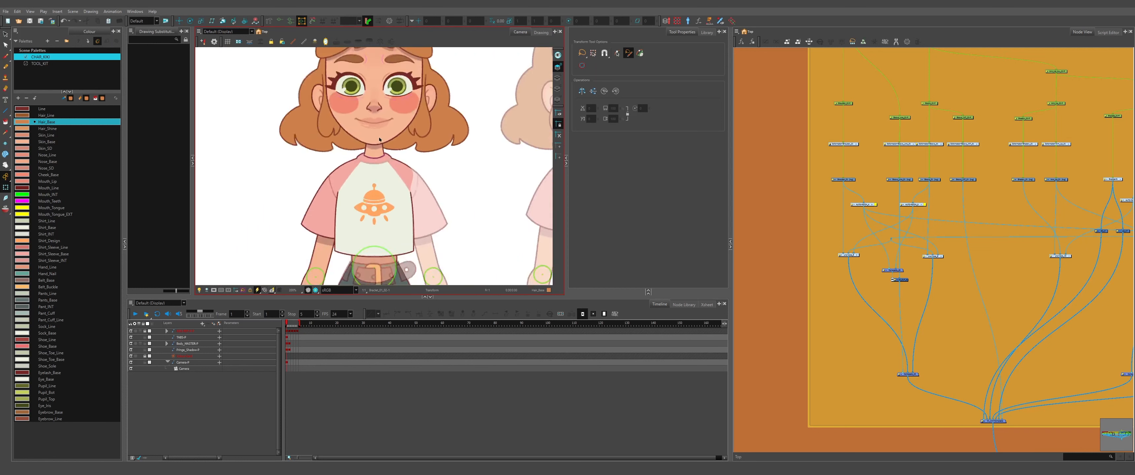
pyautogui.scroll(5, 338, 243)
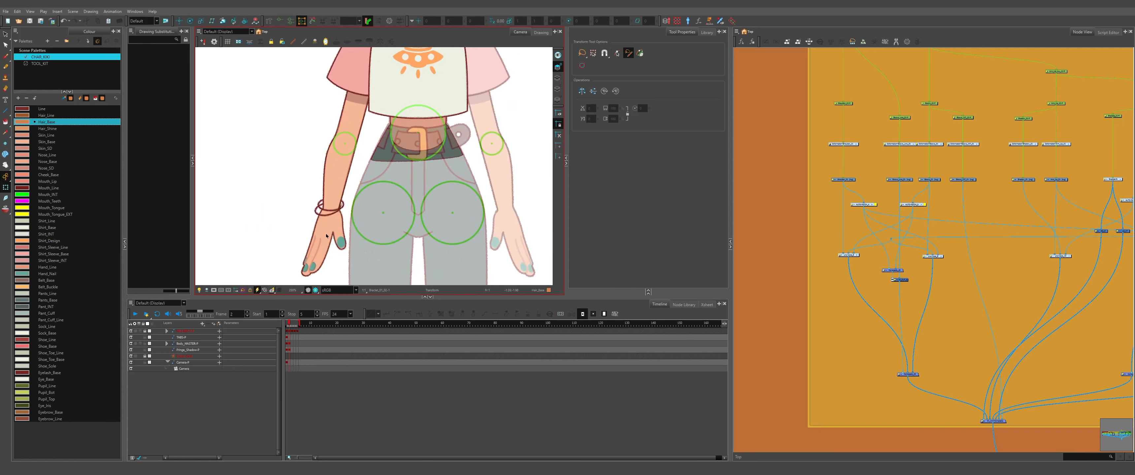
pyautogui.scroll(-4, 386, 201)
pyautogui.scroll(6, 364, 225)
# Select the Arm_01 hand drawing in the three-quarter pose and check its wrist pivot against the bracelets.
pyautogui.click(364, 226)
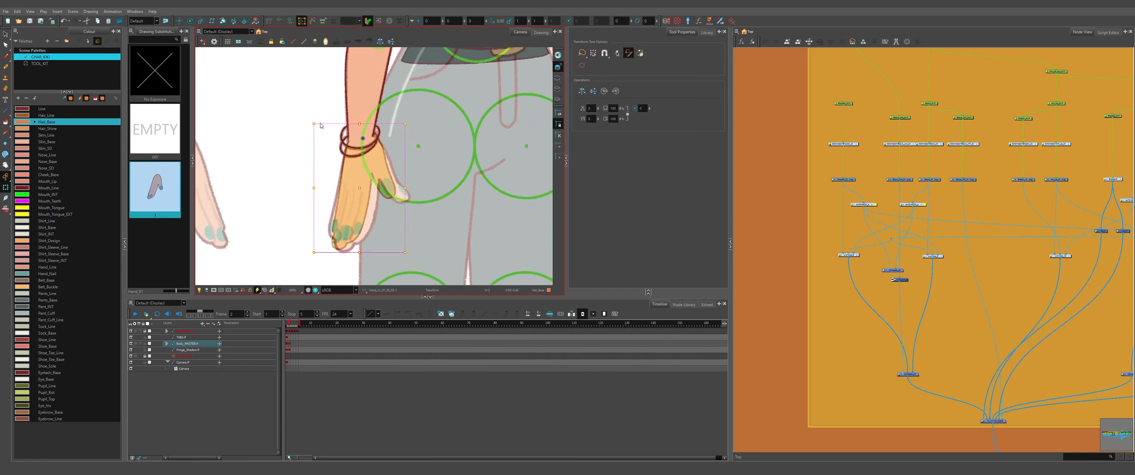
pyautogui.scroll(-2, 321, 125)
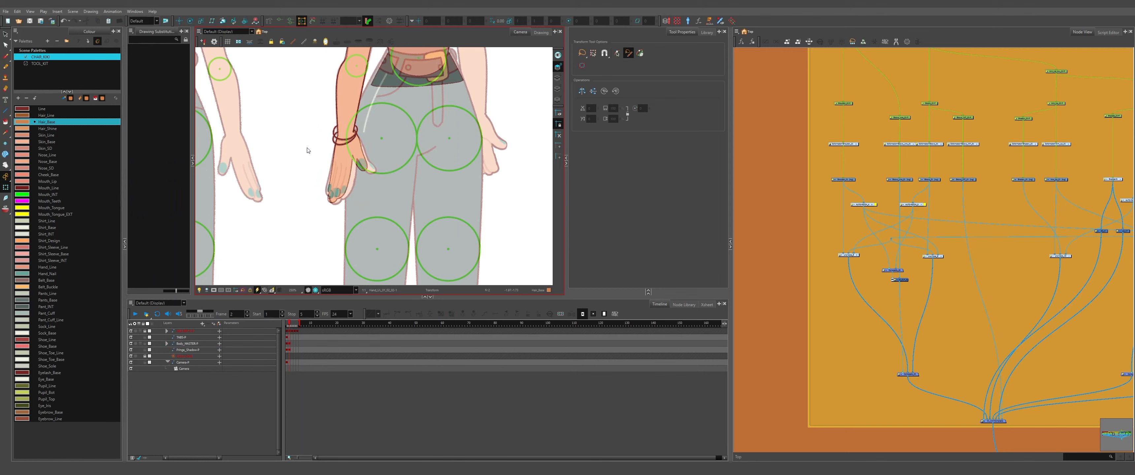
pyautogui.scroll(3, 331, 174)
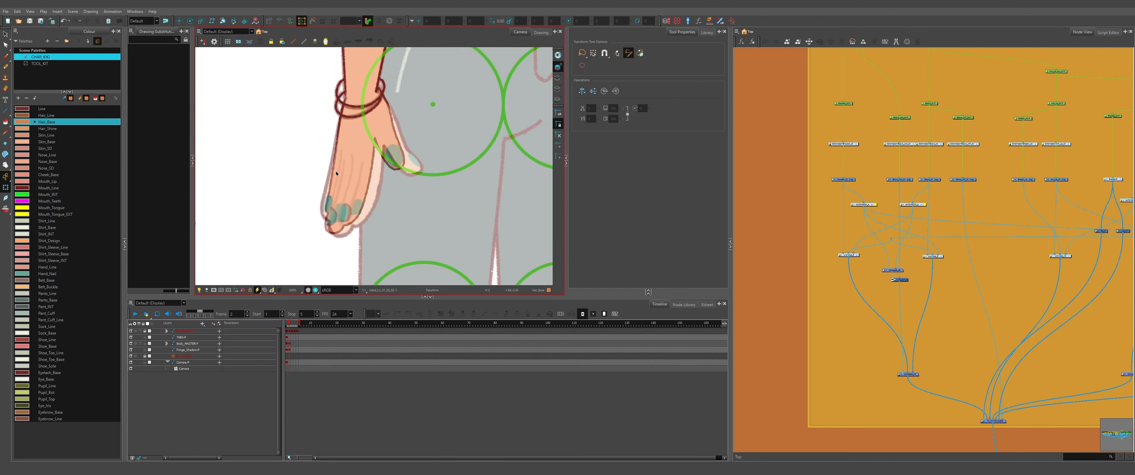
pyautogui.click(335, 171)
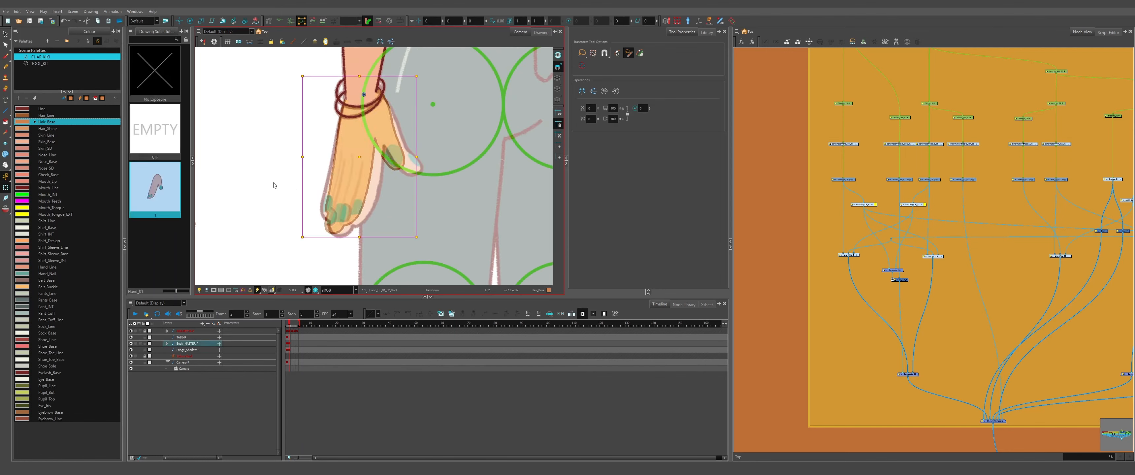
# Compare the hand's shape and placement between the front and three-quarter poses by switching frames, and clear the selection.
pyautogui.scroll(-6, 280, 177)
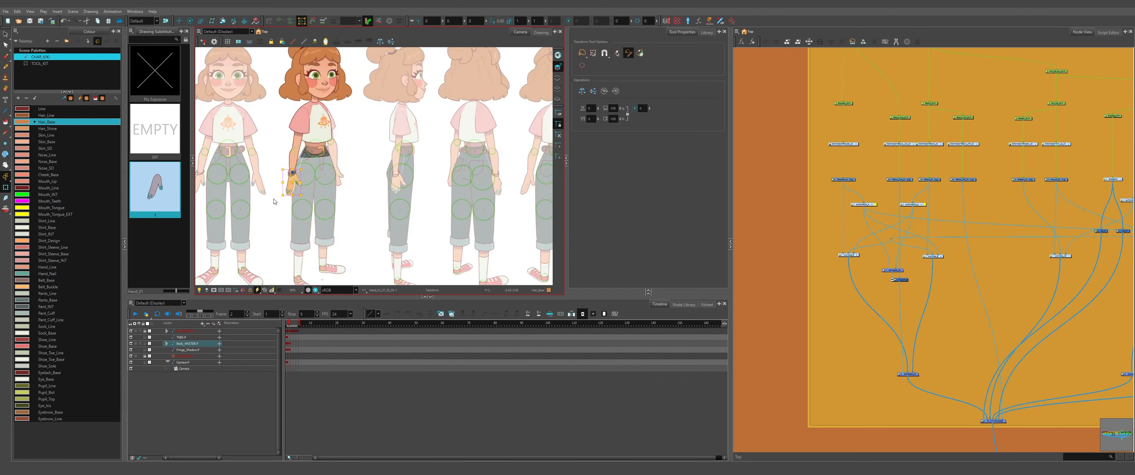
pyautogui.scroll(2, 267, 172)
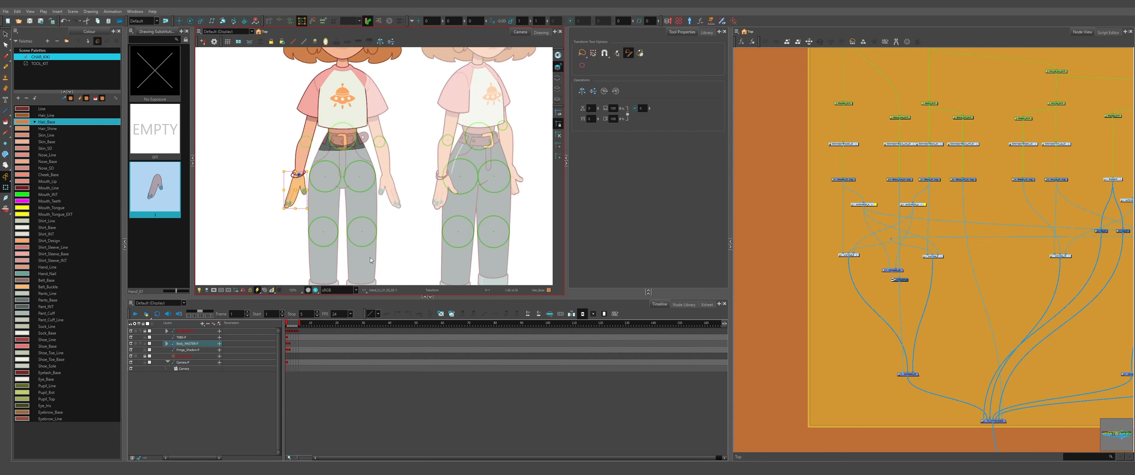
pyautogui.scroll(7, 300, 201)
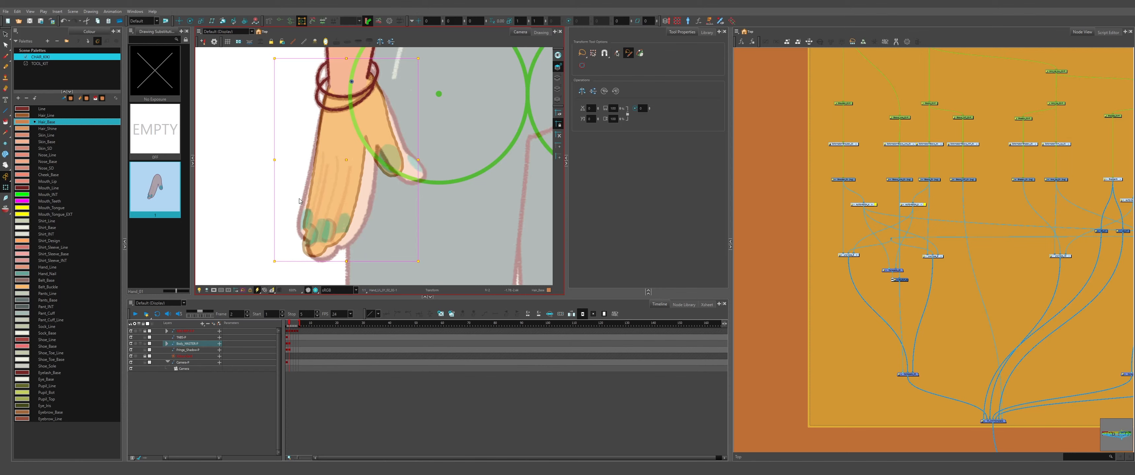
pyautogui.scroll(-6, 300, 201)
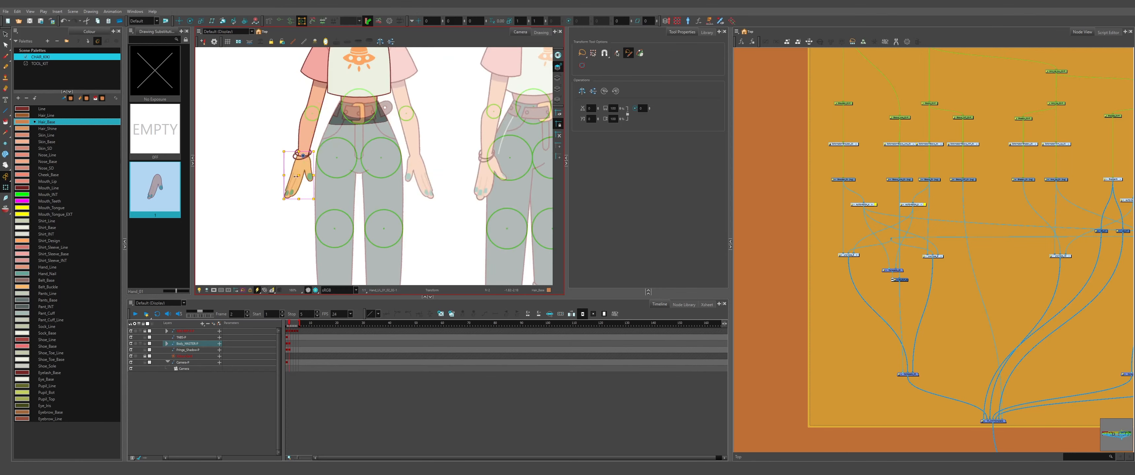
pyautogui.scroll(4, 301, 168)
pyautogui.press(',')
pyautogui.scroll(-5, 300, 166)
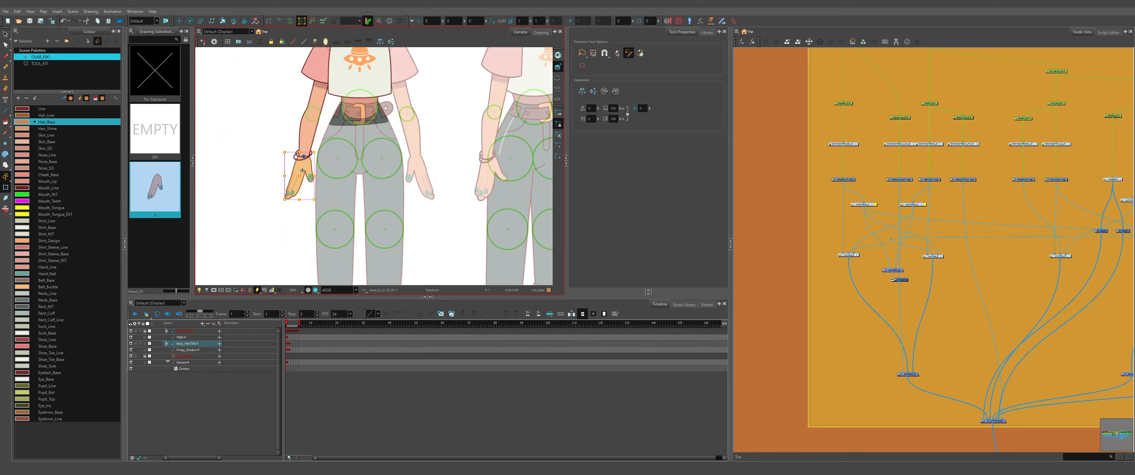
pyautogui.press('.')
pyautogui.scroll(-5, 315, 179)
pyautogui.click(418, 253)
# Go to the three-quarter frame and select the far arm's shoulder connection drawing beside the collar.
pyautogui.scroll(2, 309, 155)
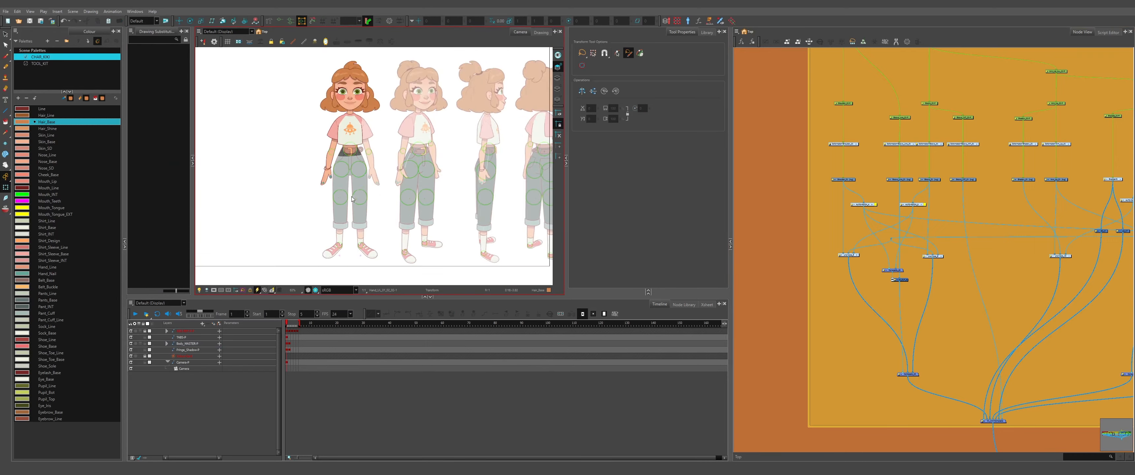
pyautogui.scroll(4, 449, 137)
pyautogui.press('.')
pyautogui.scroll(-2, 933, 250)
pyautogui.scroll(9, 361, 116)
pyautogui.click(375, 154)
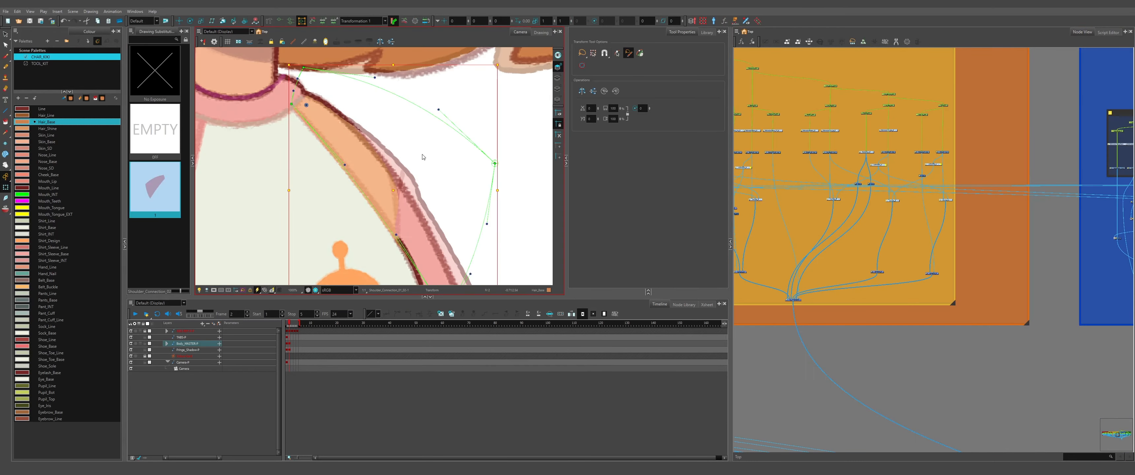
# Fit the far arm's shoulder connection in the three-quarter pose to the reference outline with its deformer.
pyautogui.click(414, 203)
pyautogui.scroll(-3, 414, 203)
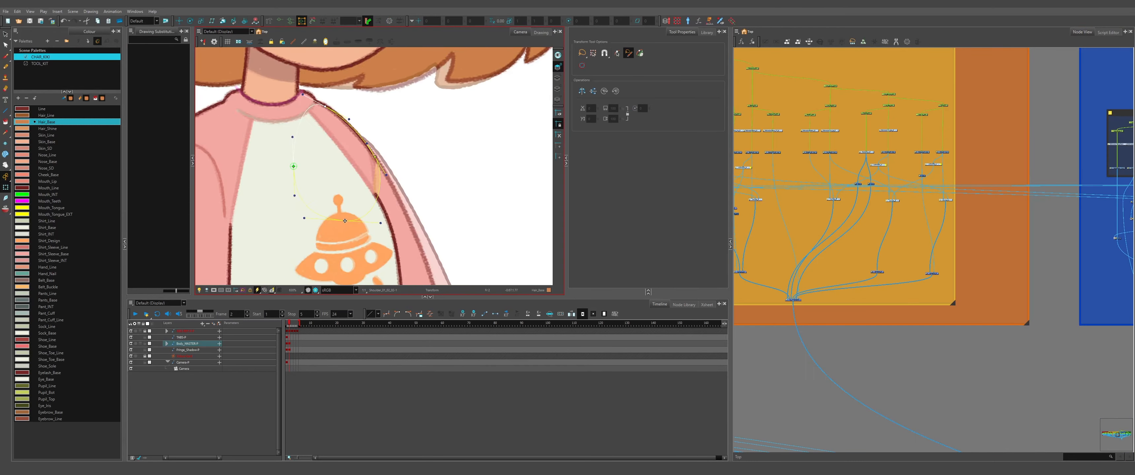
pyautogui.click(436, 273)
pyautogui.scroll(1, 436, 274)
pyautogui.scroll(-2, 423, 204)
# Select the far arm's sleeve line drawing and align its deformer with the sleeve edge in the reference.
pyautogui.click(418, 189)
pyautogui.scroll(5, 366, 71)
pyautogui.click(407, 185)
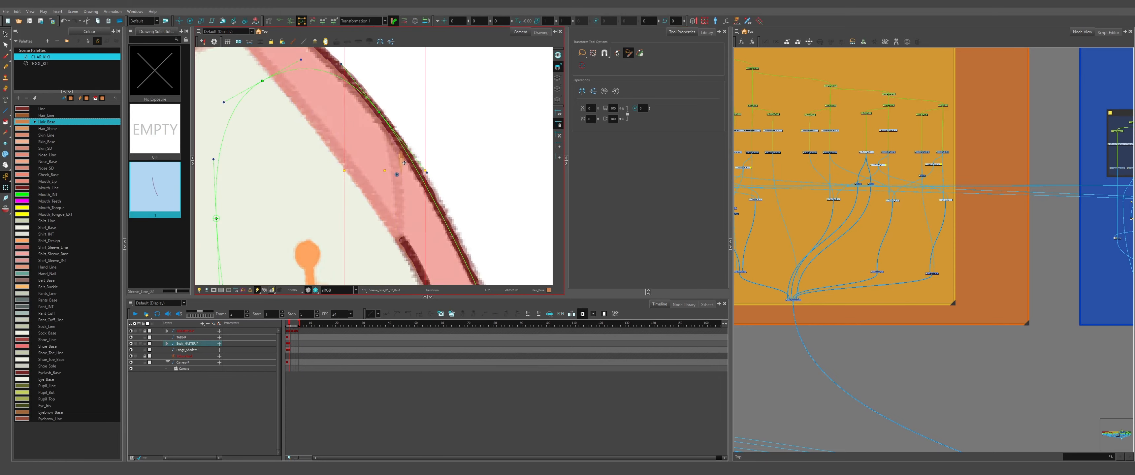
pyautogui.scroll(-1, 419, 220)
pyautogui.press('F11')
pyautogui.scroll(-2, 460, 155)
pyautogui.click(424, 177)
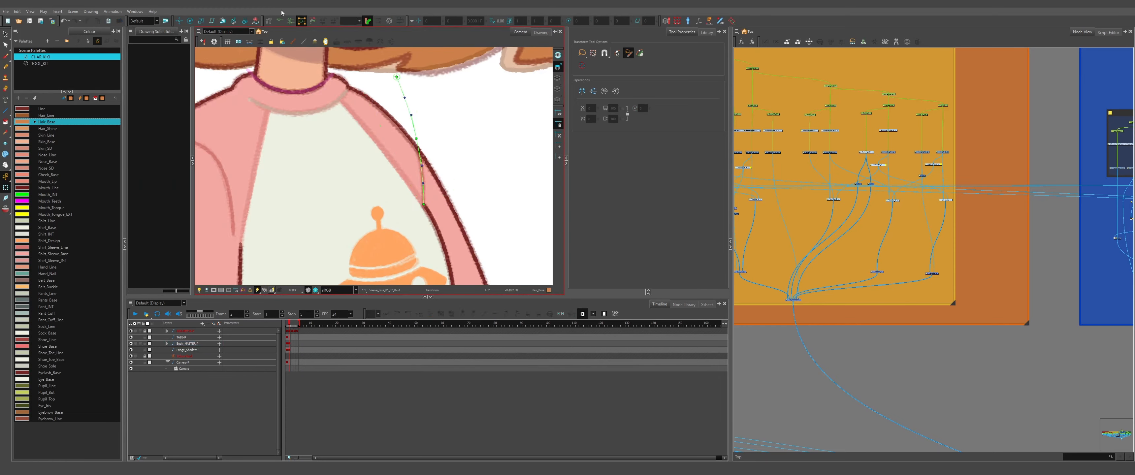
# Shape the far arm below the shirt hem with its deformer so it follows the reference arm around the elbow.
pyautogui.scroll(-6, 396, 176)
pyautogui.scroll(4, 423, 199)
pyautogui.click(390, 132)
pyautogui.click(280, 20)
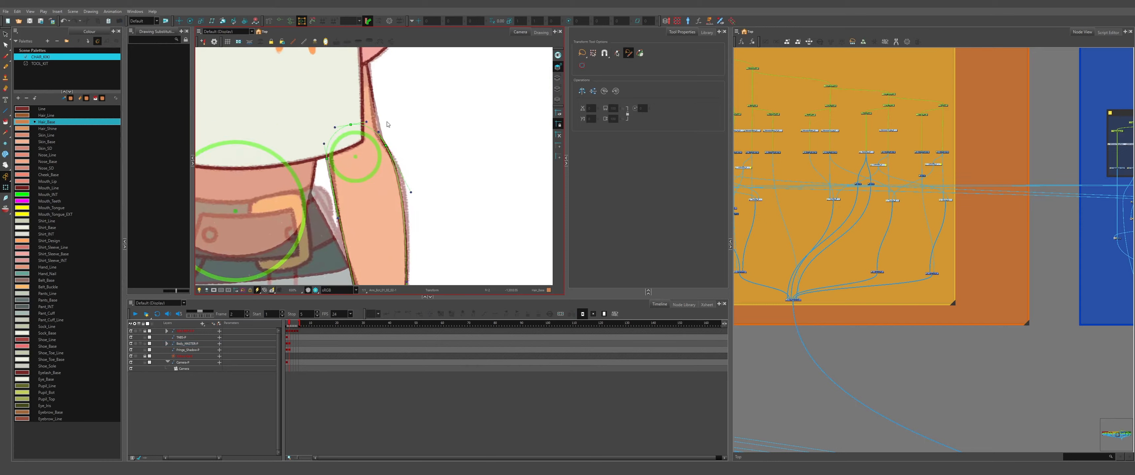
pyautogui.scroll(-5, 388, 125)
pyautogui.click(419, 208)
pyautogui.click(486, 181)
pyautogui.scroll(-3, 414, 247)
# Hide the deformation controls and the reference layer, and go to the front frame to review the clean pose.
pyautogui.hotkey('shift', 'c')
pyautogui.press(',')
pyautogui.click(131, 331)
pyautogui.scroll(-2, 893, 249)
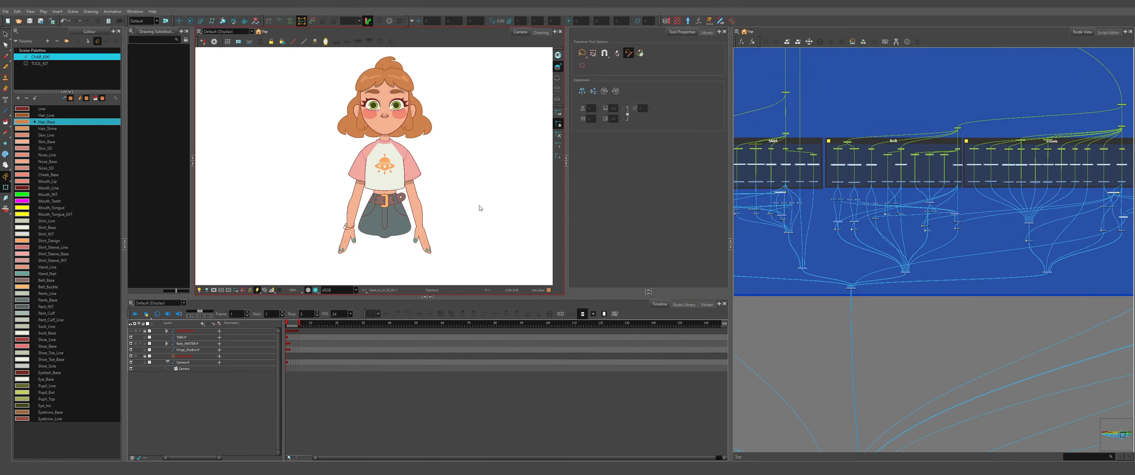
# Examine the front pose's waist, belt and buckle with the hip drawing's deformer shown over the reference.
pyautogui.press(',')
pyautogui.scroll(6, 366, 194)
pyautogui.click(380, 251)
pyautogui.scroll(-2, 352, 176)
pyautogui.scroll(3, 308, 199)
pyautogui.press('Escape')
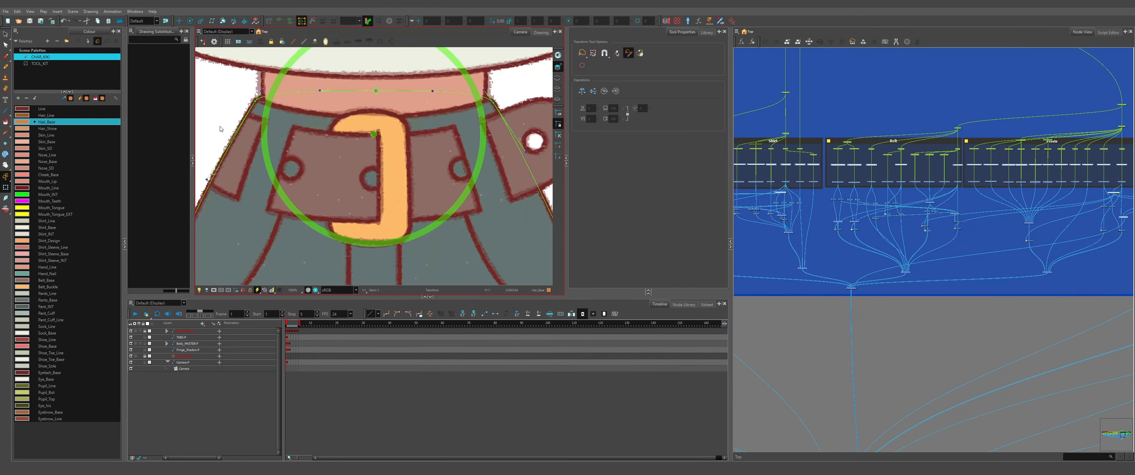
# Go to the three-quarter frame and fit the pants' hip section to the reference with its deformer.
pyautogui.press('.')
pyautogui.click(353, 254)
pyautogui.scroll(-6, 496, 99)
pyautogui.scroll(5, 443, 194)
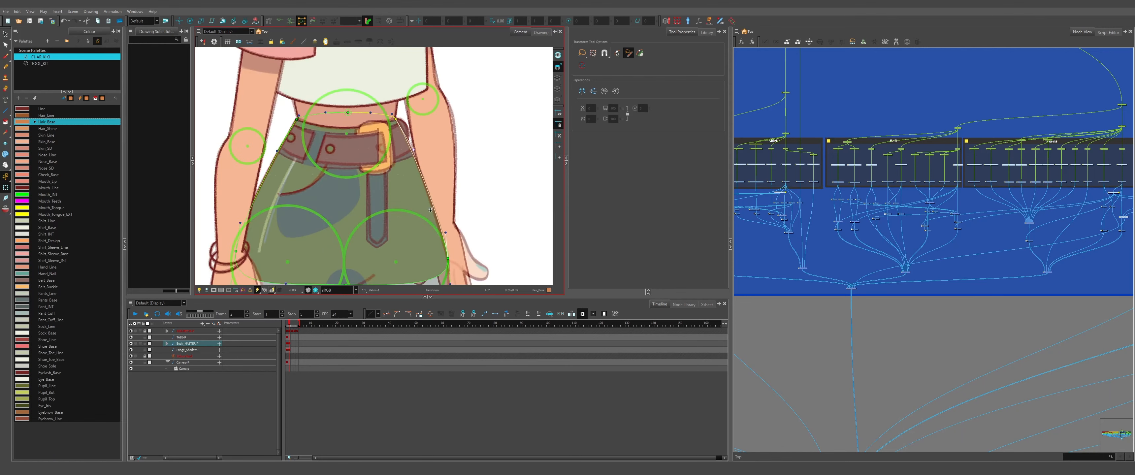
# Fit the hanging belt strap and the buckle to the three-quarter reference with their deformers.
pyautogui.hotkey('shift', 'c')
pyautogui.click(377, 204)
pyautogui.scroll(3, 372, 198)
pyautogui.press('F11')
pyautogui.hotkey('shift', 'c')
pyautogui.click(403, 127)
pyautogui.scroll(2, 379, 132)
pyautogui.press('F11')
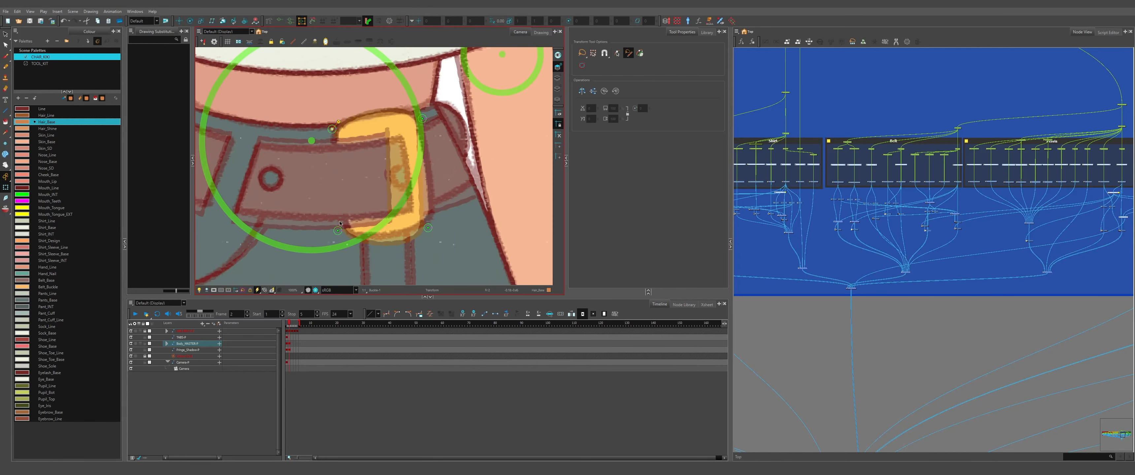
# Curve the belt around the waist with its deformer to match the three-quarter reference.
pyautogui.hotkey('shift', 'c')
pyautogui.scroll(-1, 375, 190)
pyautogui.click(507, 179)
pyautogui.press('F11')
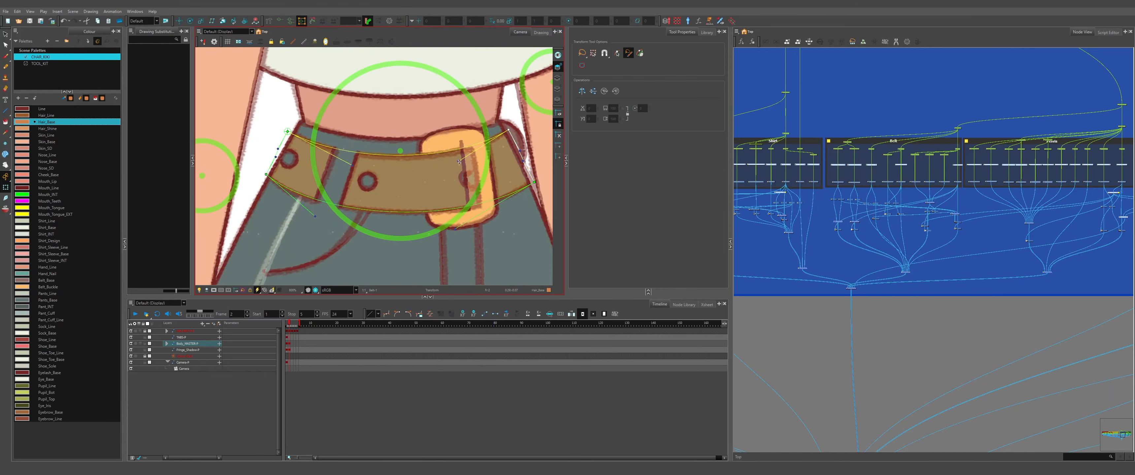
# Refine the hip deformer along the pants' waist and near-side edge against the reference.
pyautogui.hotkey('shift', 'c')
pyautogui.scroll(2, 459, 162)
pyautogui.scroll(-3, 375, 189)
pyautogui.click(344, 247)
pyautogui.press('F11')
pyautogui.scroll(2, 364, 133)
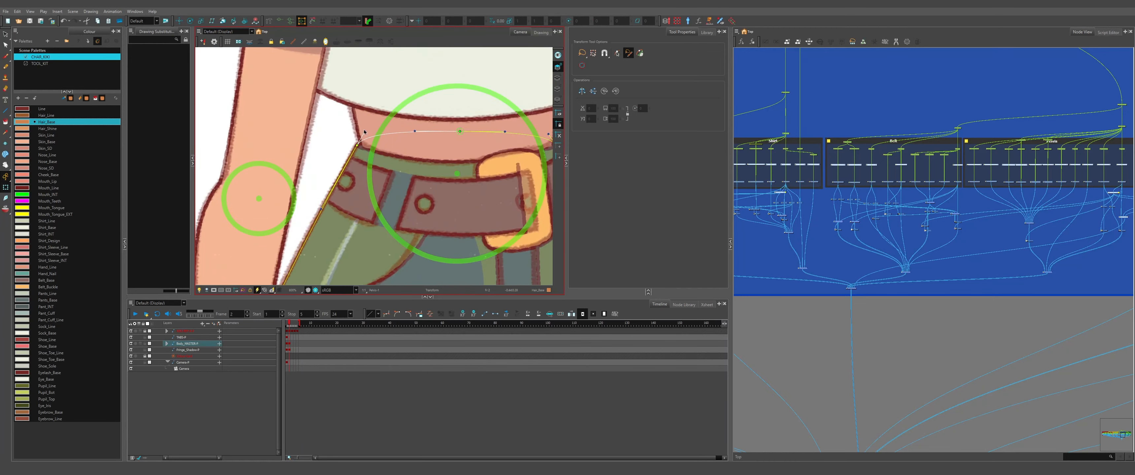
# Show the deformers of the detail beside the belt and of the pocket drawing on the three-quarter pants.
pyautogui.hotkey('shift', 'c')
pyautogui.click(388, 176)
pyautogui.press('F11')
pyautogui.hotkey('shift', 'c')
pyautogui.scroll(-2, 375, 189)
pyautogui.click(380, 218)
pyautogui.scroll(2, 388, 220)
pyautogui.press('F11')
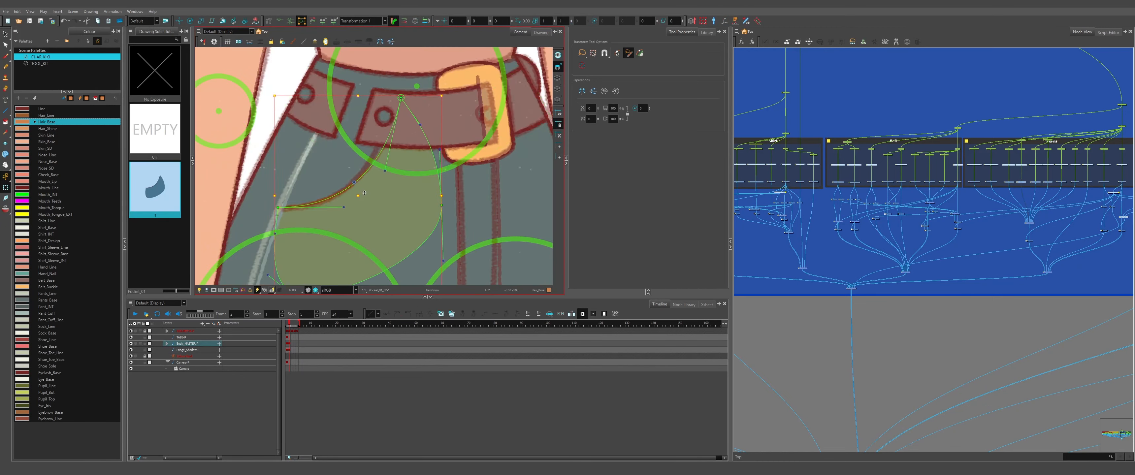
# Align the pocket's curved line below the belt with the reference using its deformer.
pyautogui.hotkey('shift', 'c')
pyautogui.scroll(-1, 365, 193)
pyautogui.click(352, 185)
pyautogui.scroll(2, 365, 189)
pyautogui.press('F11')
# Fit the small crotch piece between the thighs to the reference with its deformer.
pyautogui.hotkey('shift', 'c')
pyautogui.scroll(-2, 375, 189)
pyautogui.moveTo(453, 282); pyautogui.dragTo(375, 185)
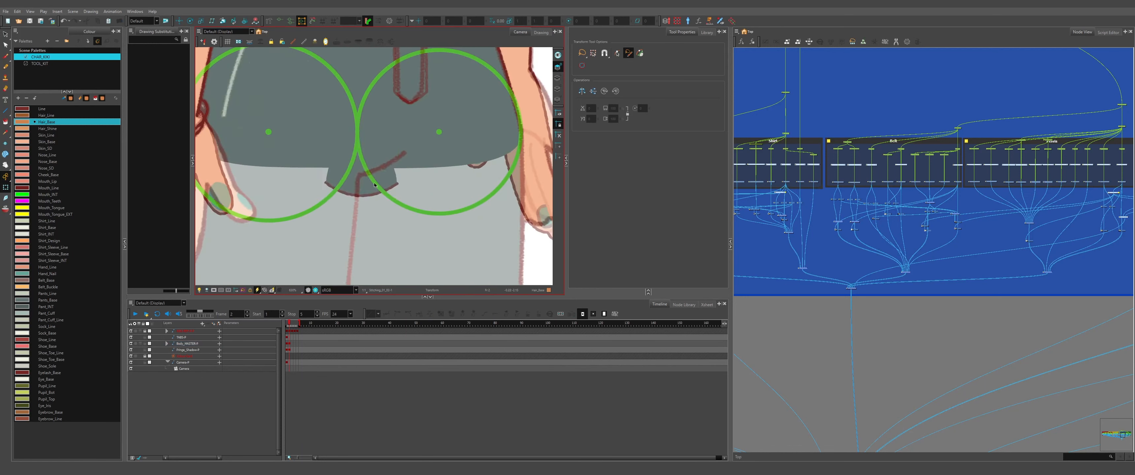
pyautogui.click(375, 185)
pyautogui.scroll(1, 375, 185)
pyautogui.scroll(-4, 377, 132)
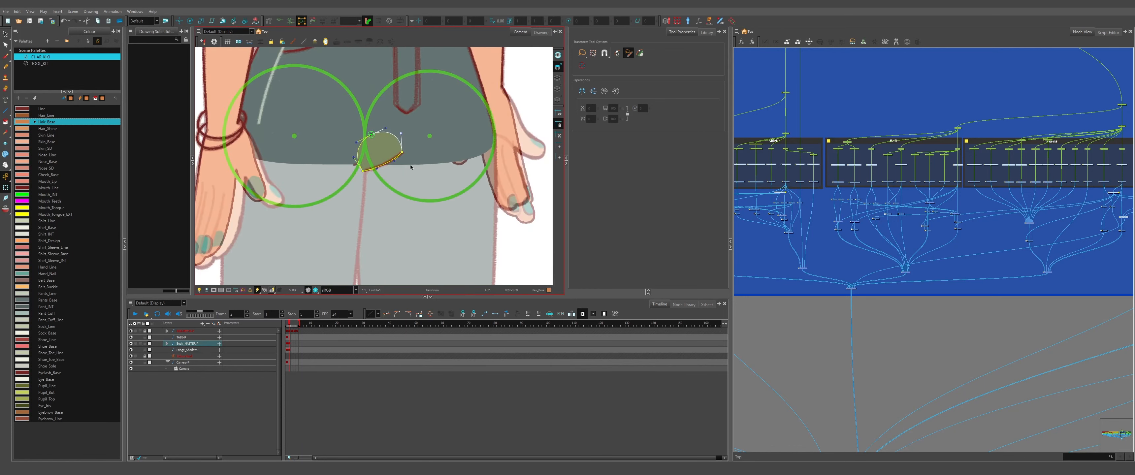
# Bend both arms at the elbows with the reference hidden to test the three-quarter pose, and restore them.
pyautogui.scroll(3, 409, 172)
pyautogui.click(410, 173)
pyautogui.scroll(-2, 410, 173)
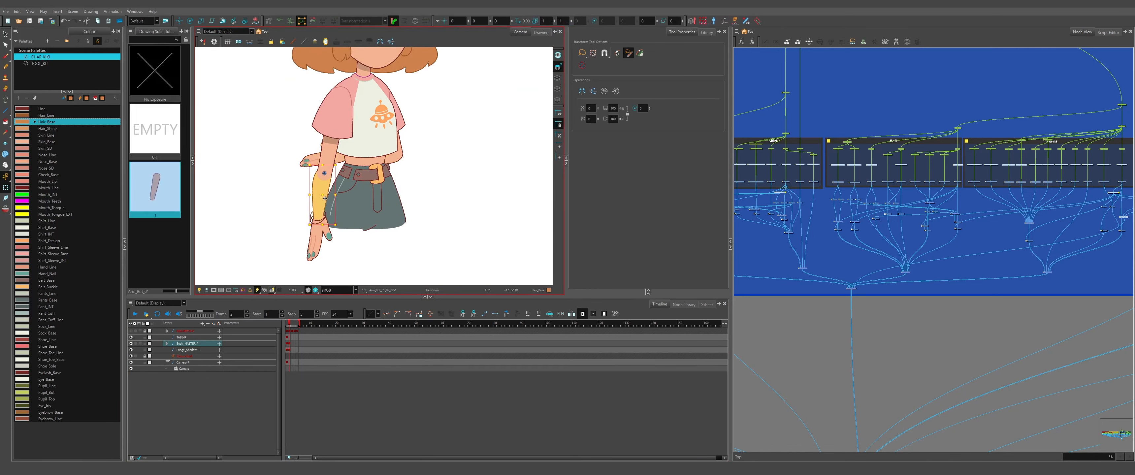
pyautogui.click(418, 183)
pyautogui.scroll(-2, 418, 182)
pyautogui.scroll(3, 367, 128)
pyautogui.scroll(-4, 366, 127)
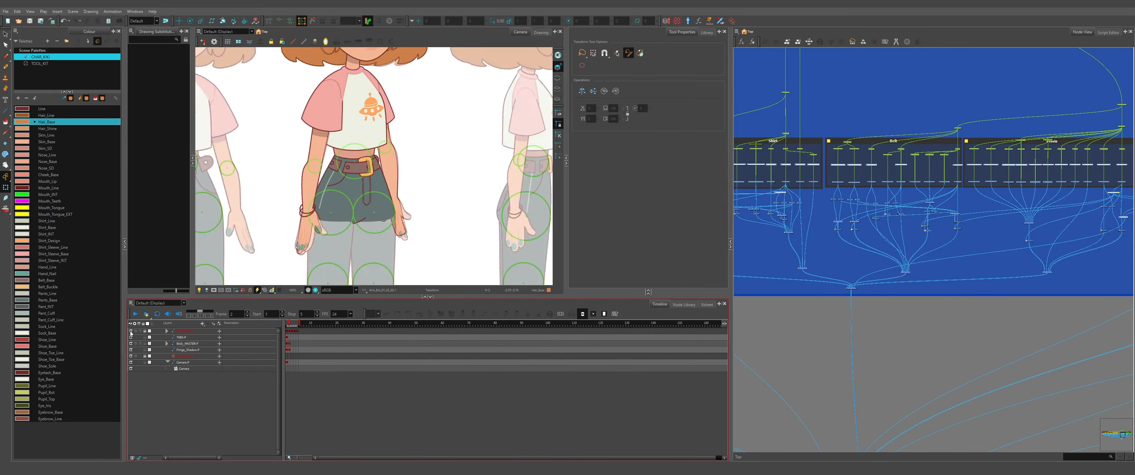
# Fit the near leg's thigh section between hip and knee to the reference with its deformer.
pyautogui.scroll(5, 209, 282)
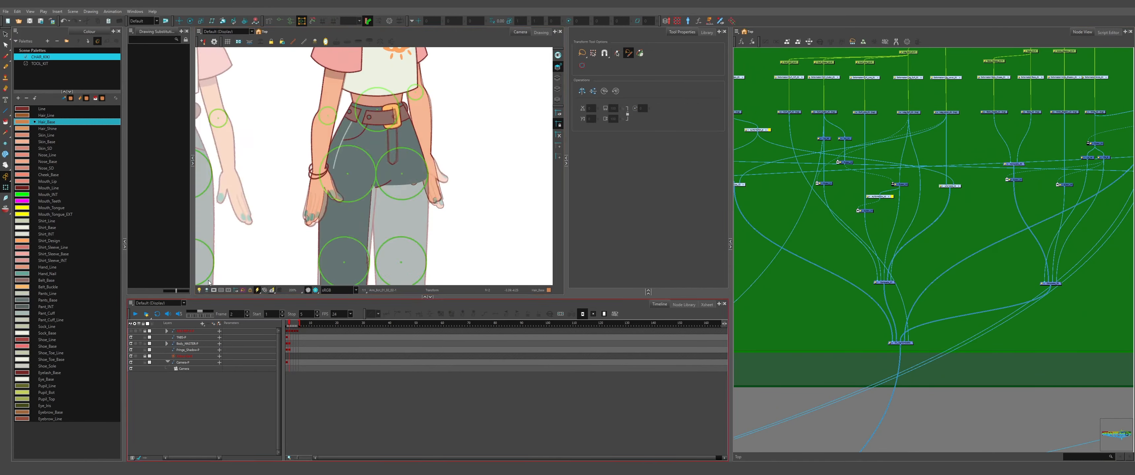
pyautogui.scroll(4, 348, 247)
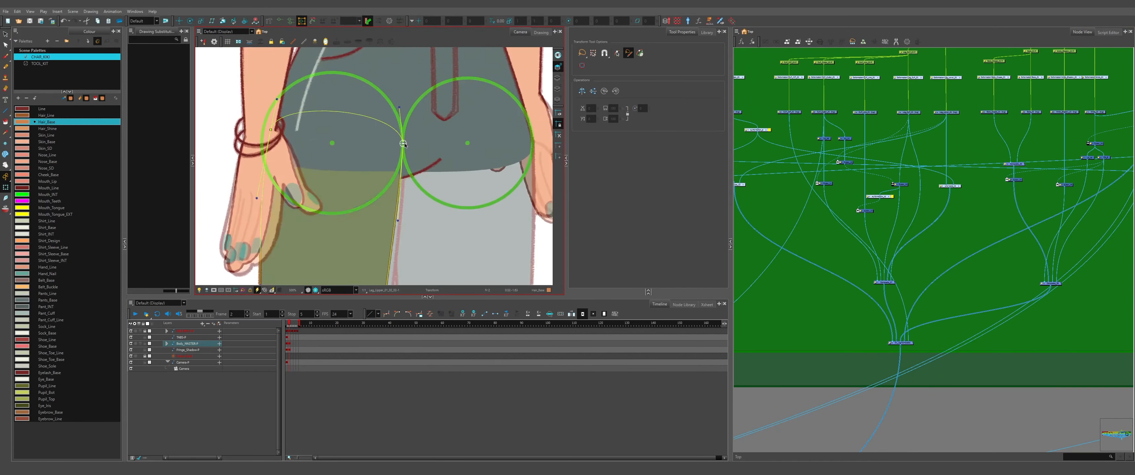
pyautogui.click(422, 238)
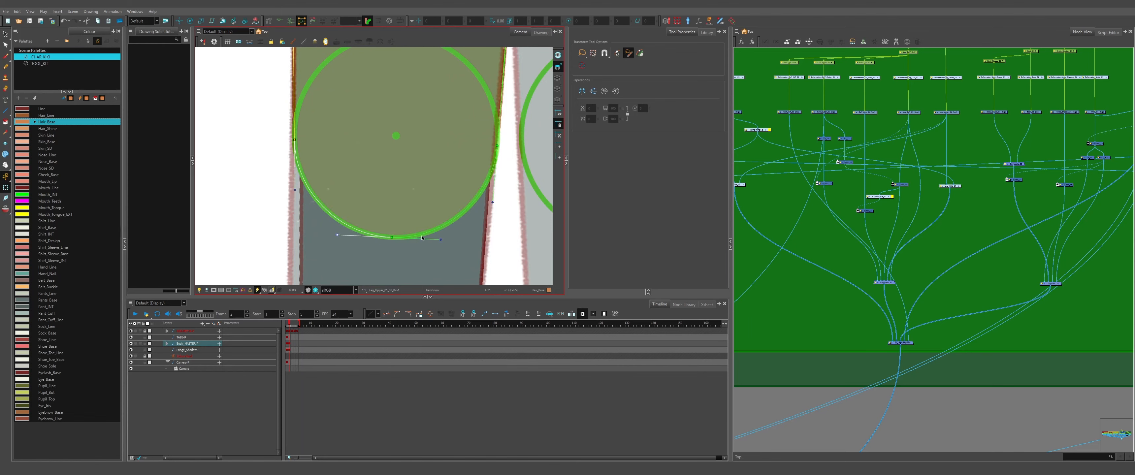
pyautogui.scroll(-4, 422, 237)
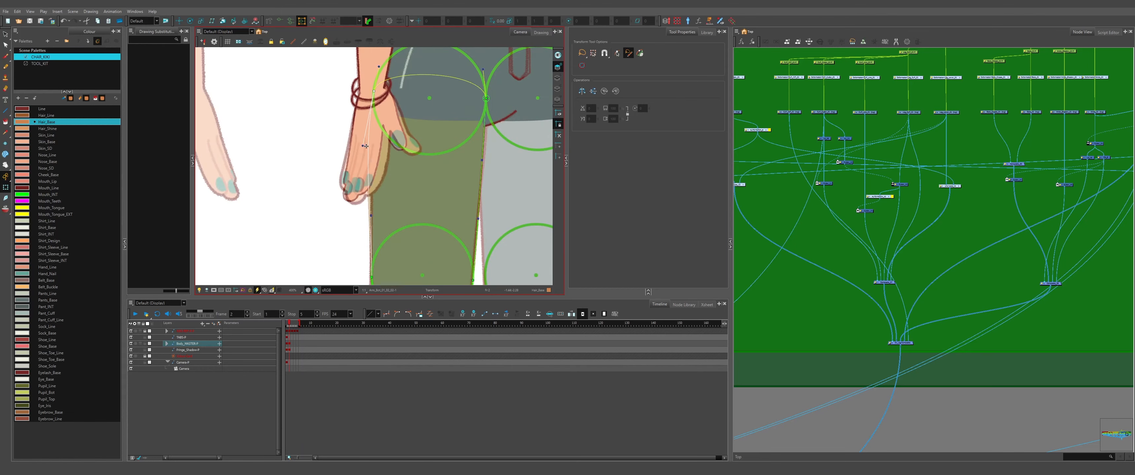
pyautogui.scroll(4, 321, 141)
# Fit the near leg's lower section from the knee circle to the pants cuff with its deformer.
pyautogui.click(321, 141)
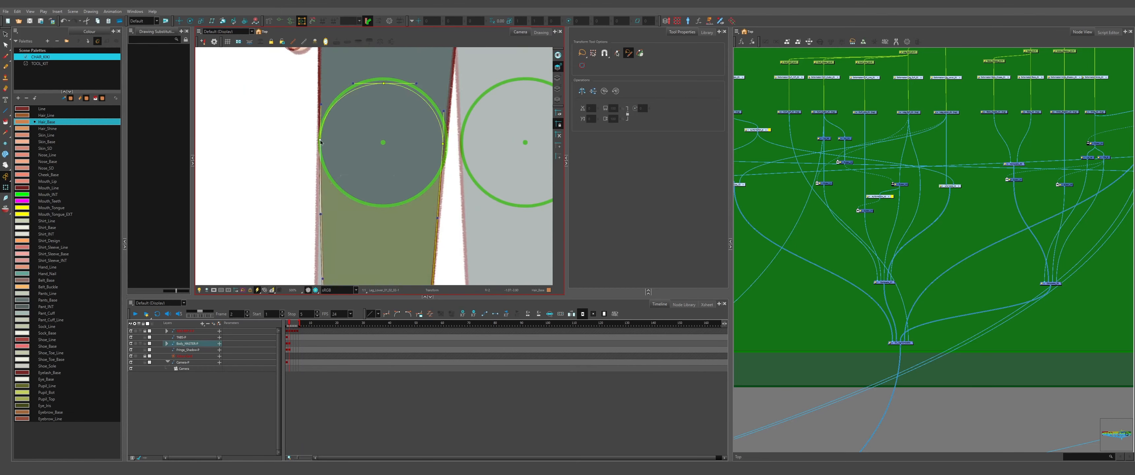
pyautogui.scroll(-4, 320, 141)
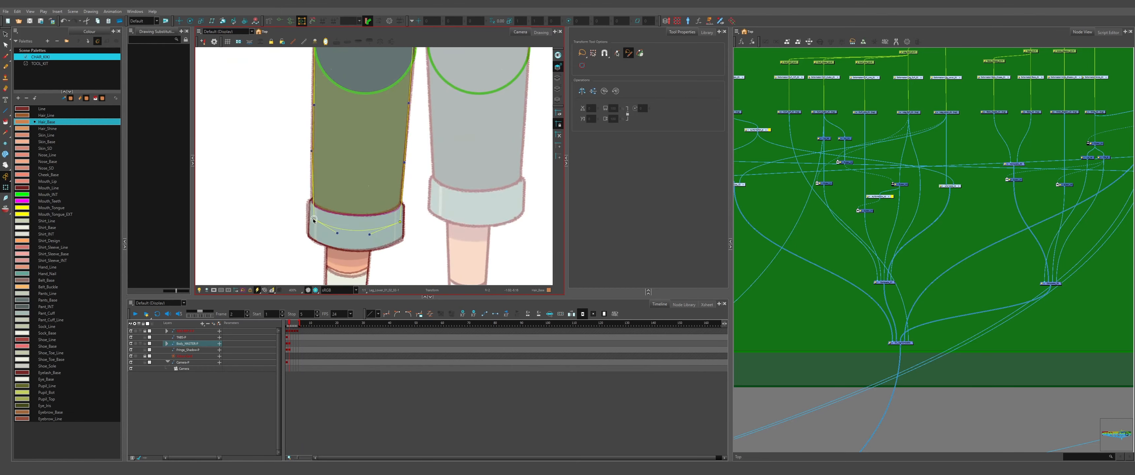
pyautogui.scroll(4, 321, 141)
pyautogui.scroll(-3, 299, 123)
pyautogui.scroll(4, 284, 103)
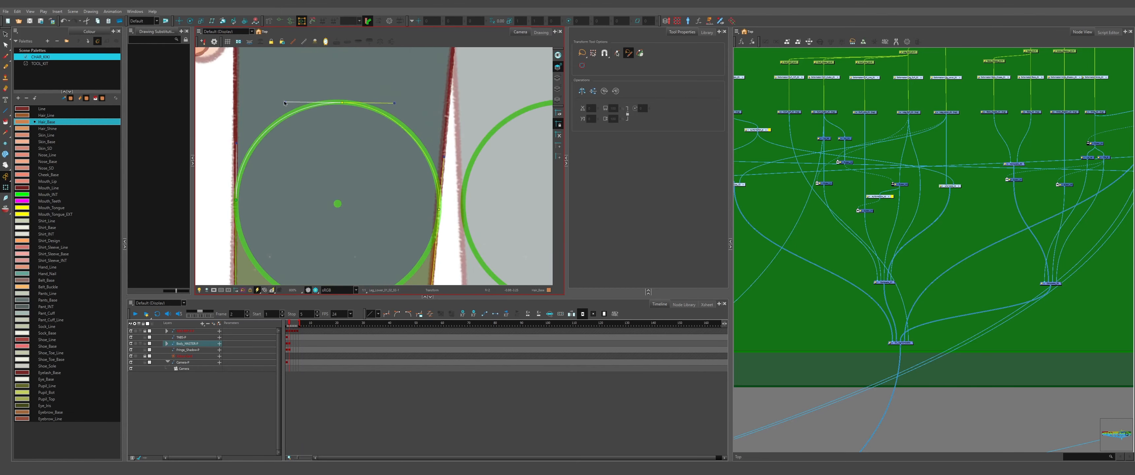
pyautogui.scroll(-4, 284, 102)
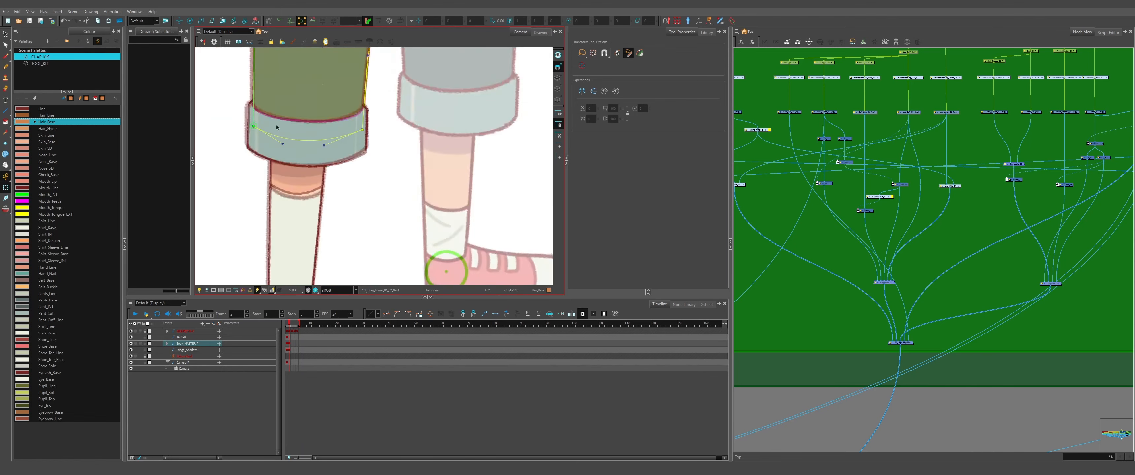
pyautogui.scroll(4, 267, 132)
# Shape the near leg's cuff opening line around the trouser leg with its deformer.
pyautogui.click(267, 131)
pyautogui.click(279, 132)
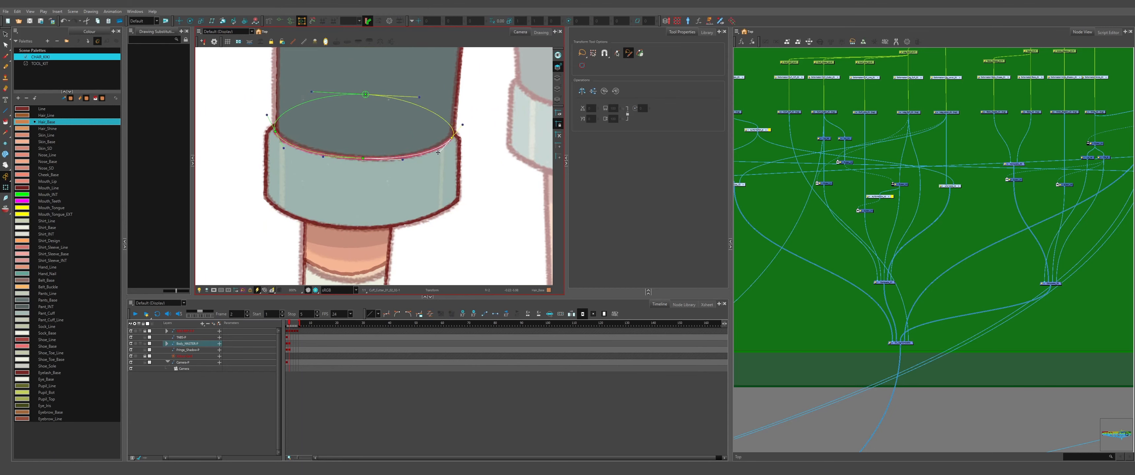
pyautogui.scroll(-4, 438, 152)
pyautogui.scroll(3, 310, 197)
# Fit the near leg's ankle and sock to the reference by adjusting their deformer points.
pyautogui.click(311, 197)
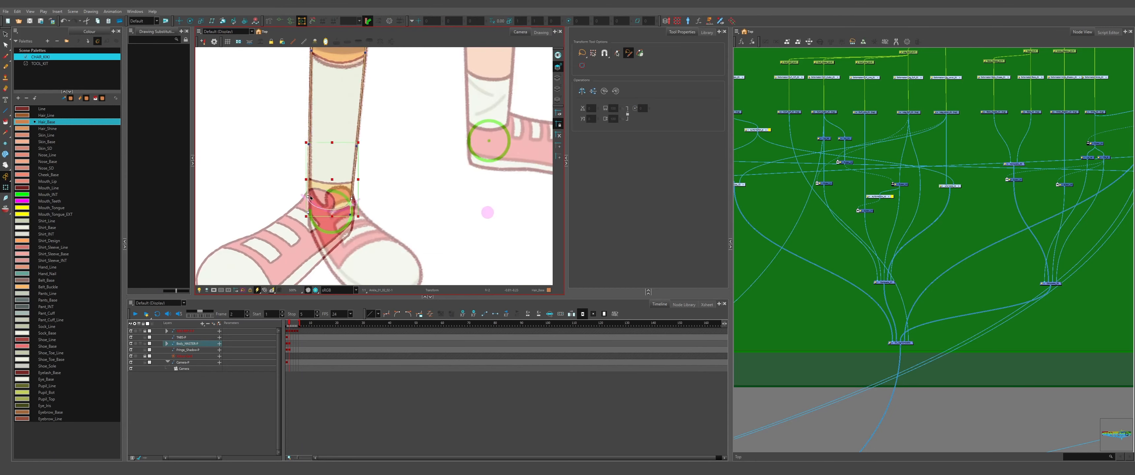
pyautogui.scroll(-3, 349, 213)
pyautogui.scroll(4, 370, 116)
pyautogui.click(370, 116)
pyautogui.scroll(-1, 370, 115)
pyautogui.scroll(2, 353, 146)
pyautogui.click(353, 177)
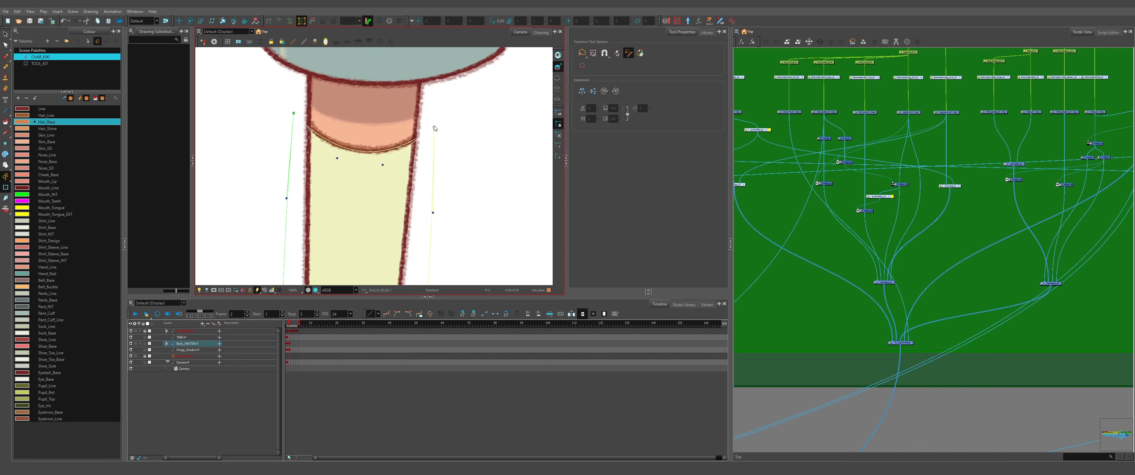
# Shape the near shoe's ankle opening and tongue against the reference with their deformers.
pyautogui.scroll(-2, 383, 179)
pyautogui.click(383, 179)
pyautogui.click(368, 194)
pyautogui.scroll(1, 352, 198)
pyautogui.press('b')
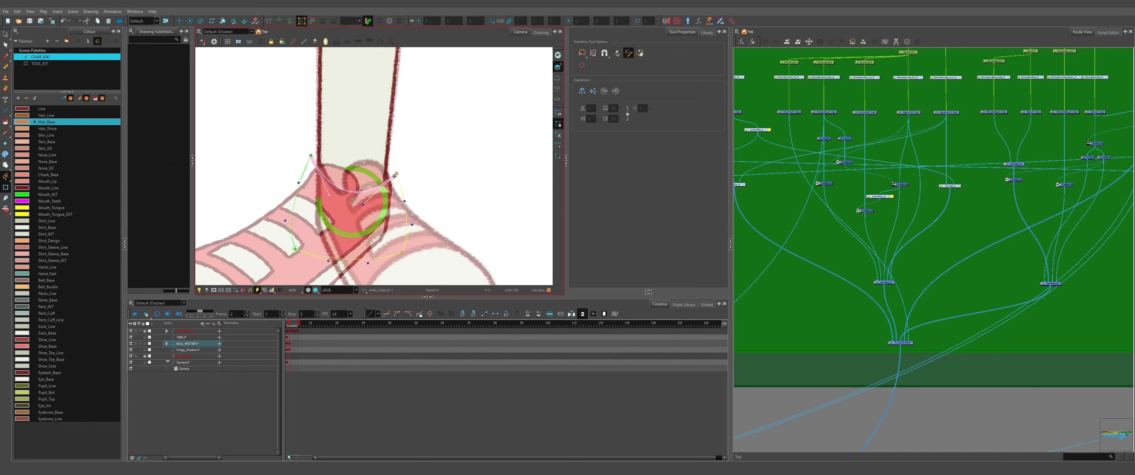
pyautogui.scroll(2, 426, 182)
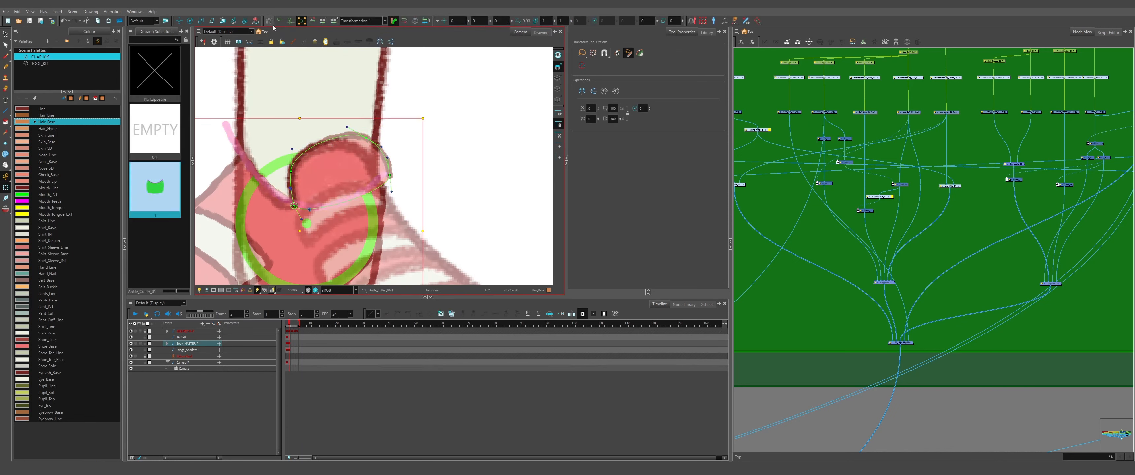
pyautogui.scroll(-2, 459, 159)
pyautogui.click(436, 222)
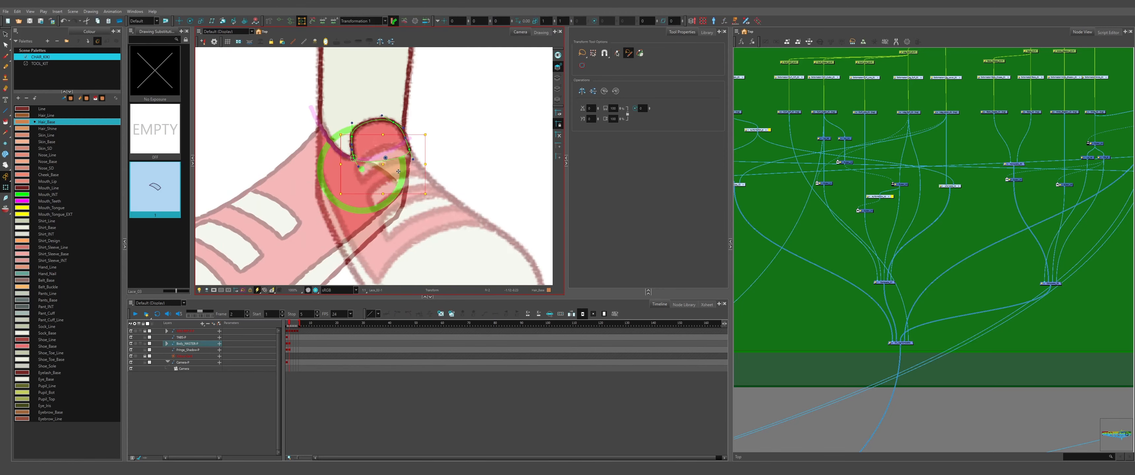
# Locate the Lace_03 peg in the shoe's node network and place the laces over the shoe tongue.
pyautogui.scroll(-2, 394, 196)
pyautogui.click(309, 185)
pyautogui.press('o')
pyautogui.press('b')
pyautogui.scroll(2, 397, 194)
pyautogui.scroll(2, 917, 185)
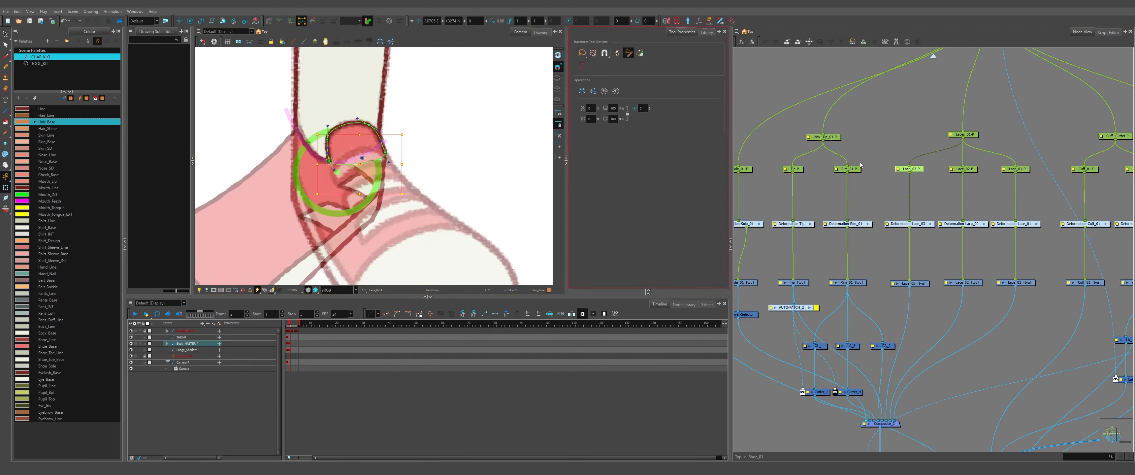
pyautogui.click(343, 225)
pyautogui.scroll(-2, 342, 225)
# Select the near shoe's Tip drawing at the toe and check its pivot against the reference shoe.
pyautogui.click(279, 255)
pyautogui.press('b')
pyautogui.scroll(-1, 412, 194)
pyautogui.click(352, 216)
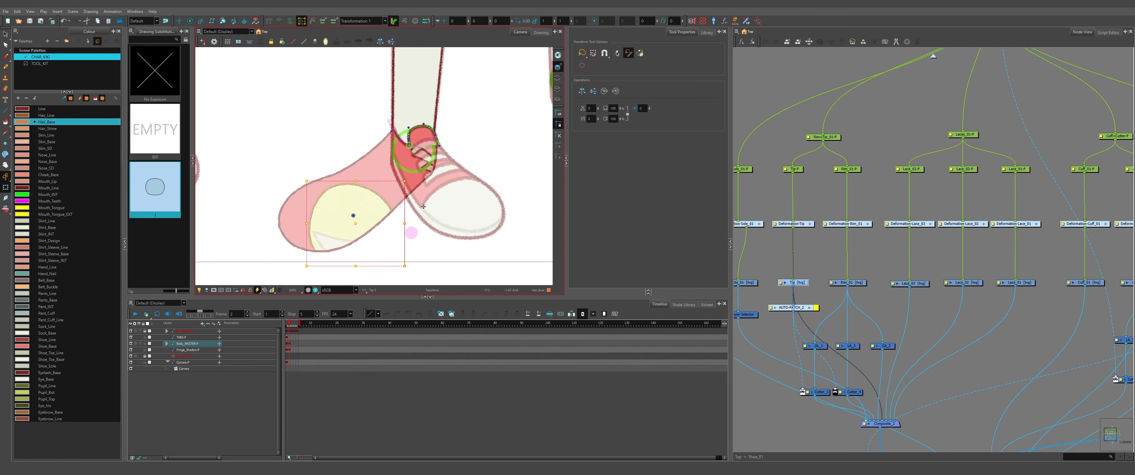
pyautogui.click(365, 221)
pyautogui.click(379, 177)
# Move the shoe outline's toe-side deformer points onto the reference toe and shape the outline around it.
pyautogui.scroll(1, 432, 156)
pyautogui.moveTo(352, 262); pyautogui.dragTo(353, 229)
pyautogui.moveTo(221, 152); pyautogui.dragTo(375, 258)
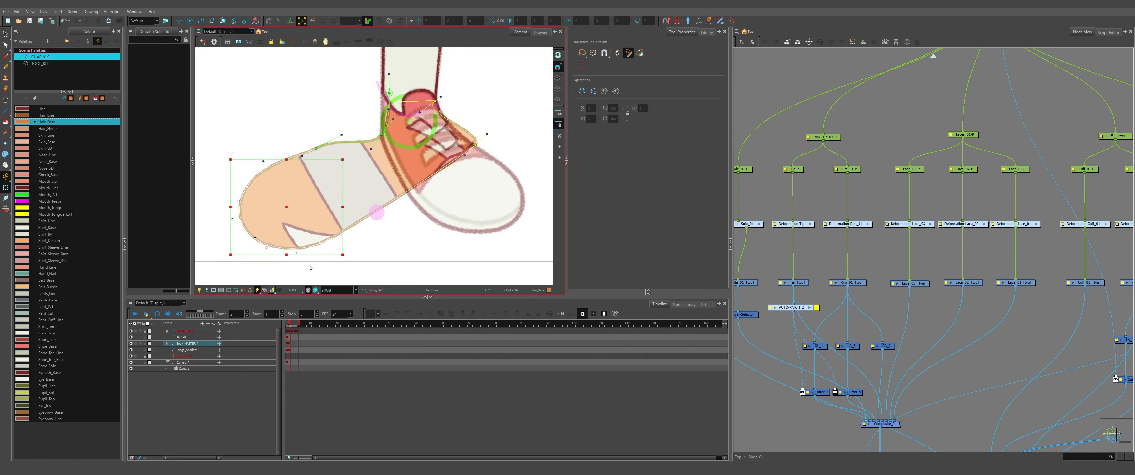
pyautogui.moveTo(230, 203); pyautogui.dragTo(523, 202)
pyautogui.scroll(-2, 446, 183)
pyautogui.scroll(2, 469, 177)
pyautogui.click(292, 167)
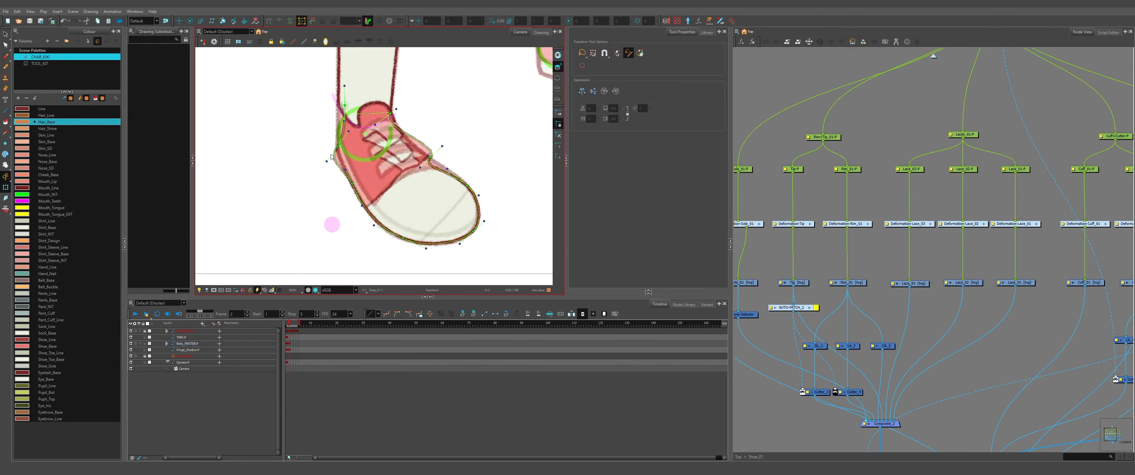
# Adjust the shoe outline's deformer handles along the instep beside the laces.
pyautogui.scroll(1, 331, 157)
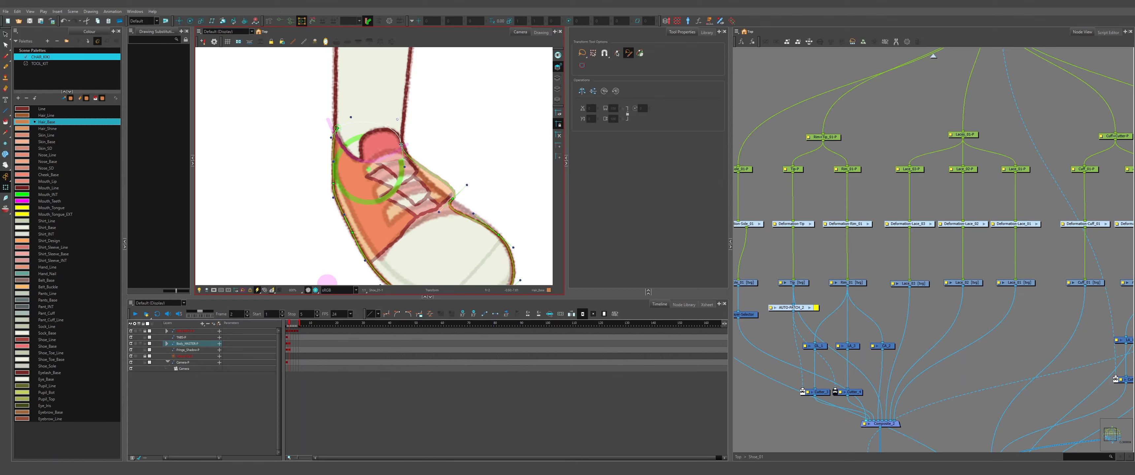
pyautogui.moveTo(468, 185); pyautogui.dragTo(438, 184)
pyautogui.moveTo(467, 211)
pyautogui.mouseDown()
pyautogui.moveTo(432, 193)
pyautogui.moveTo(412, 153)
pyautogui.mouseUp()
# Rotate the toe cap's deformer into place and fit its points to the reference toe.
pyautogui.scroll(1, 436, 211)
pyautogui.scroll(-2, 434, 238)
pyautogui.click(423, 223)
pyautogui.scroll(-1, 473, 115)
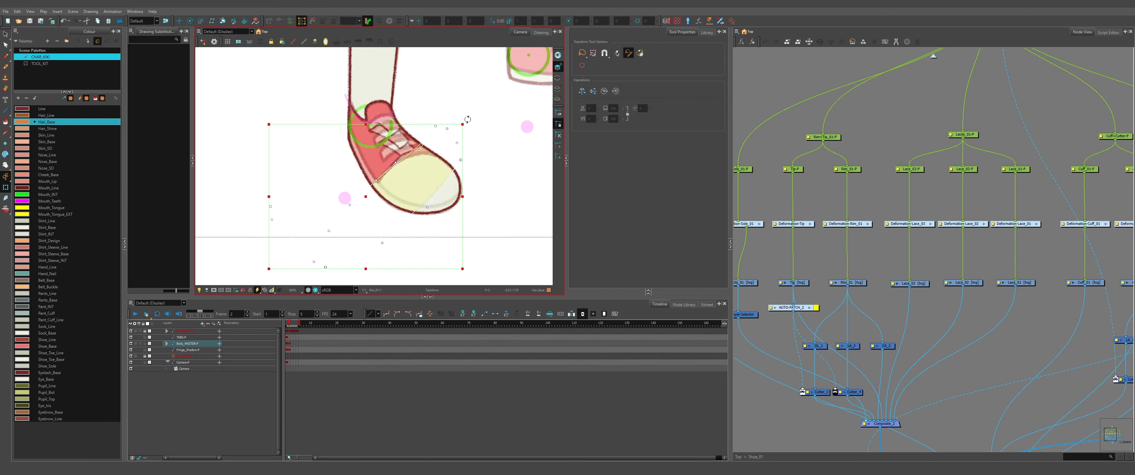
pyautogui.moveTo(468, 119); pyautogui.dragTo(452, 283)
pyautogui.click(360, 88)
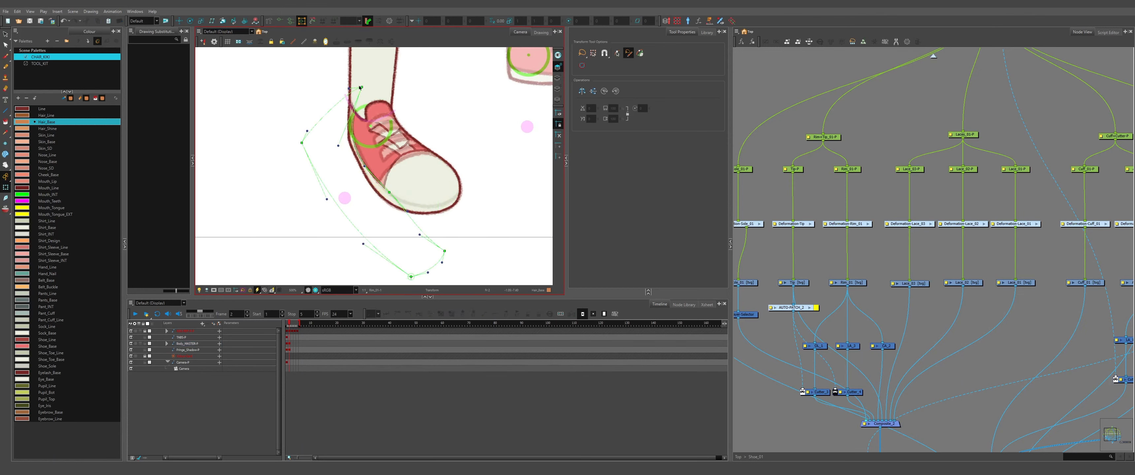
pyautogui.scroll(2, 407, 159)
pyautogui.click(439, 193)
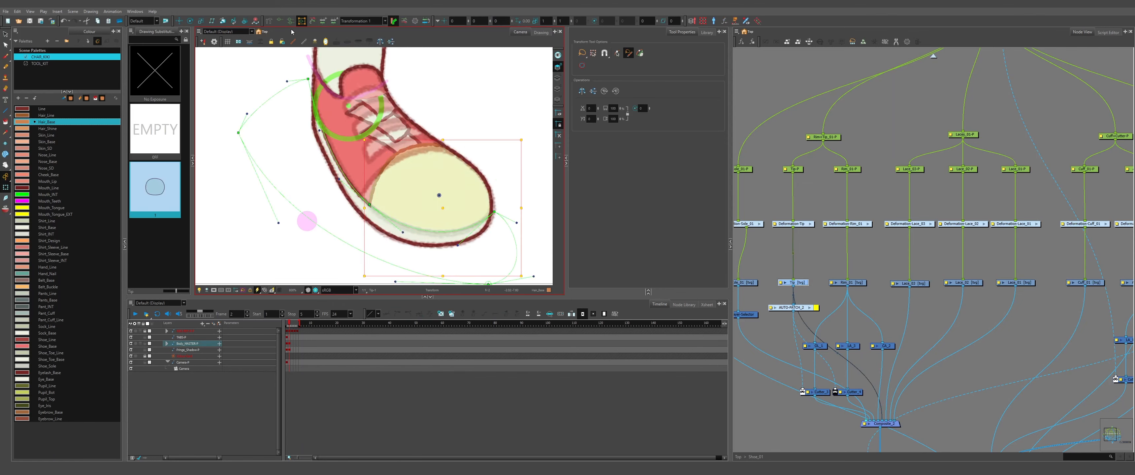
pyautogui.hotkey('shift', 'F11')
pyautogui.moveTo(339, 183); pyautogui.dragTo(352, 195)
# Select the top lace's peg, open its depth value, and select the parent peg of all the laces.
pyautogui.scroll(2, 386, 108)
pyautogui.moveTo(386, 108); pyautogui.dragTo(394, 163)
pyautogui.click(392, 162)
pyautogui.click(474, 21)
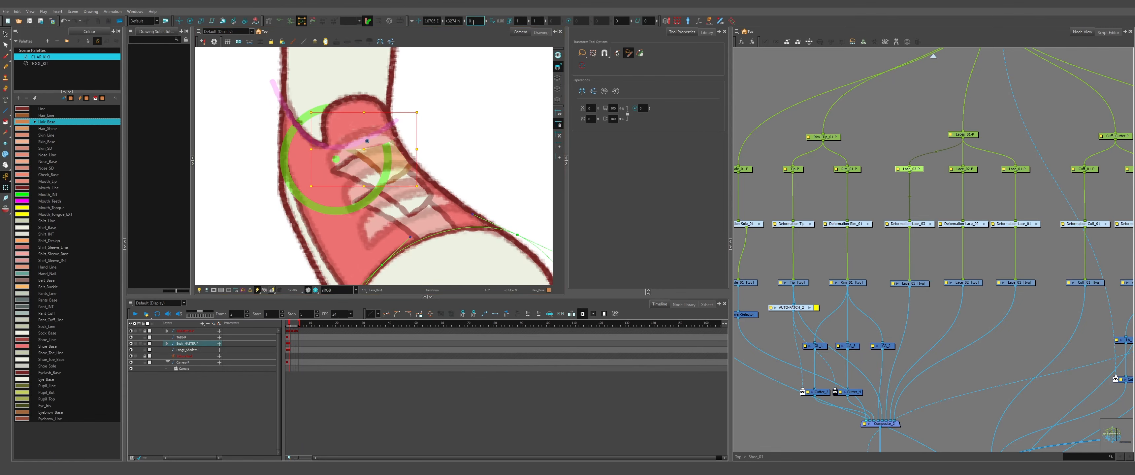
pyautogui.click(441, 93)
pyautogui.click(364, 115)
pyautogui.click(390, 210)
pyautogui.press('b')
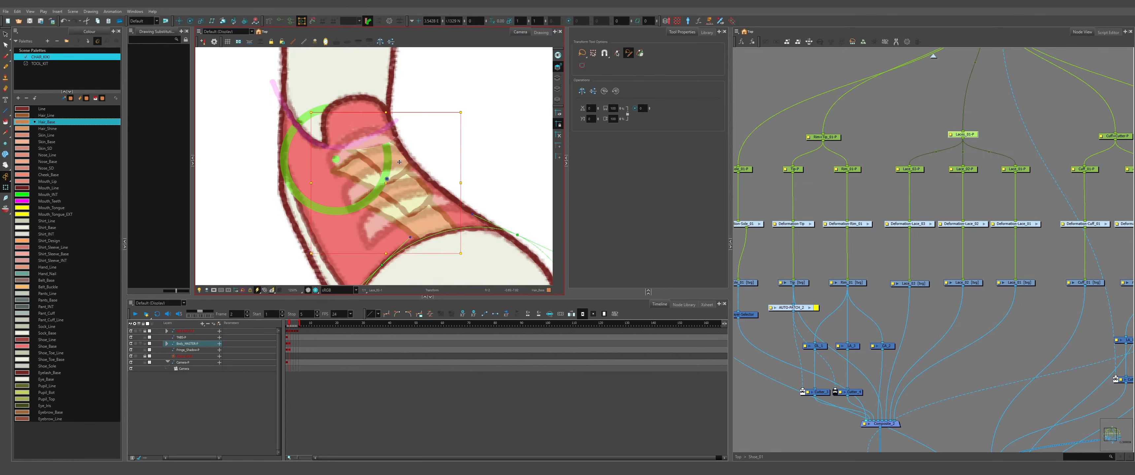
pyautogui.moveTo(937, 328); pyautogui.dragTo(920, 243)
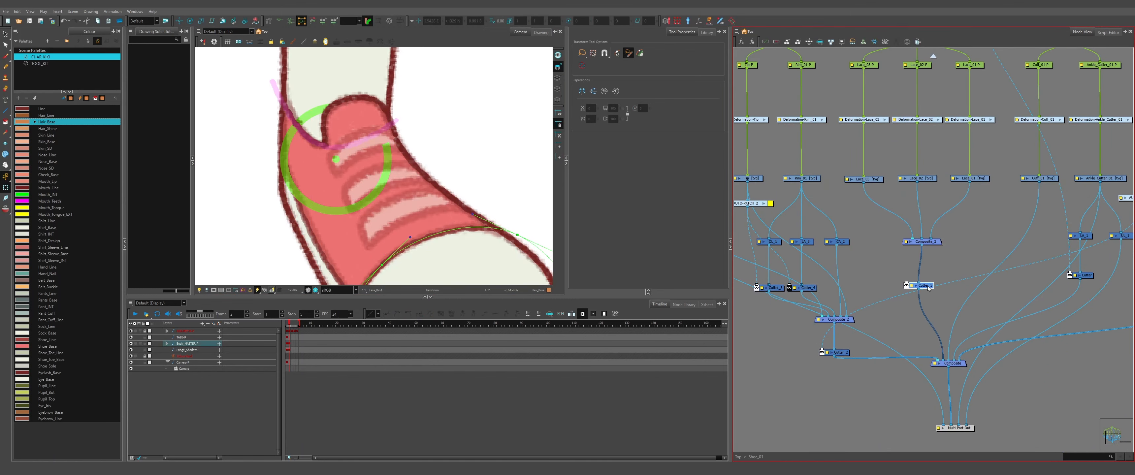
pyautogui.moveTo(1123, 228); pyautogui.dragTo(886, 309)
pyautogui.scroll(-3, 915, 310)
pyautogui.scroll(1, 961, 240)
pyautogui.click(385, 178)
pyautogui.press('b')
pyautogui.moveTo(461, 112); pyautogui.dragTo(468, 198)
pyautogui.hotkey('ctrl', 'z')
pyautogui.hotkey('ctrl', 'z')
pyautogui.hotkey('ctrl', 'z')
pyautogui.hotkey('ctrl', 'z')
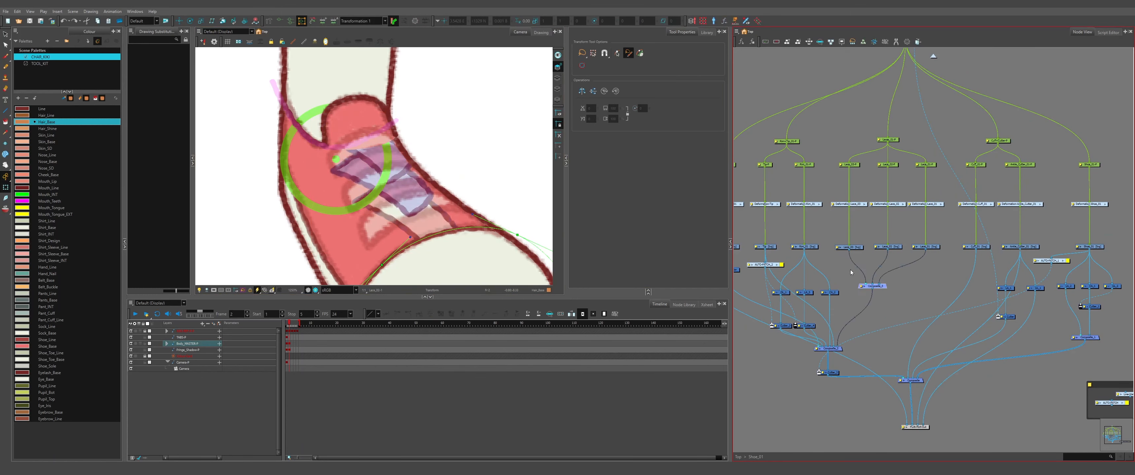
pyautogui.click(377, 160)
pyautogui.moveTo(369, 151); pyautogui.dragTo(374, 166)
pyautogui.hotkey('ctrl', 'z')
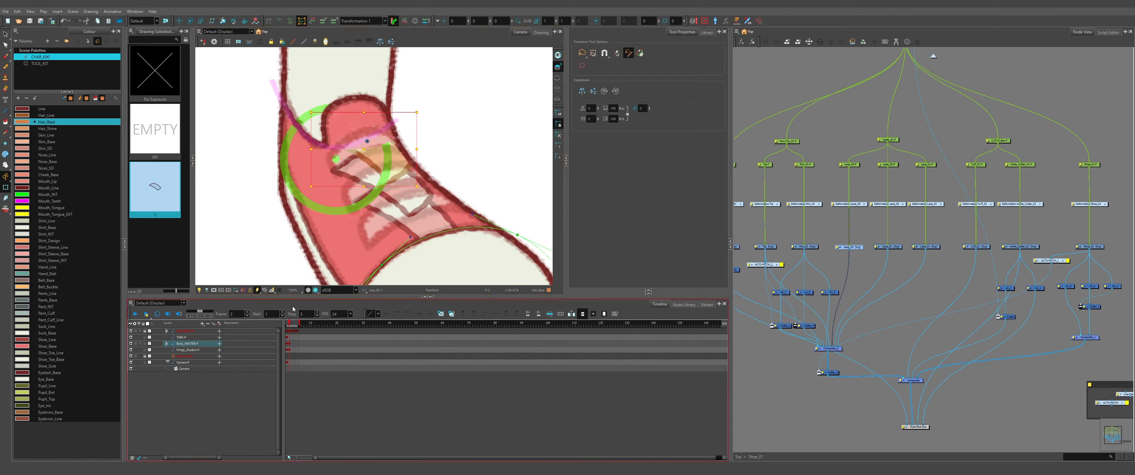
# Check the top lace in the render view and inspect how the lace drawings feed into Composite_2.
pyautogui.click(308, 290)
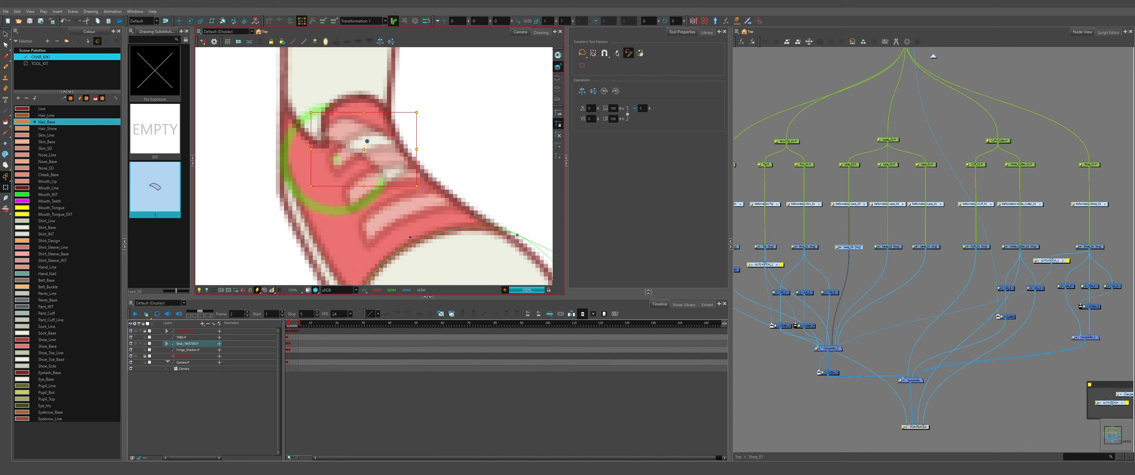
pyautogui.click(308, 290)
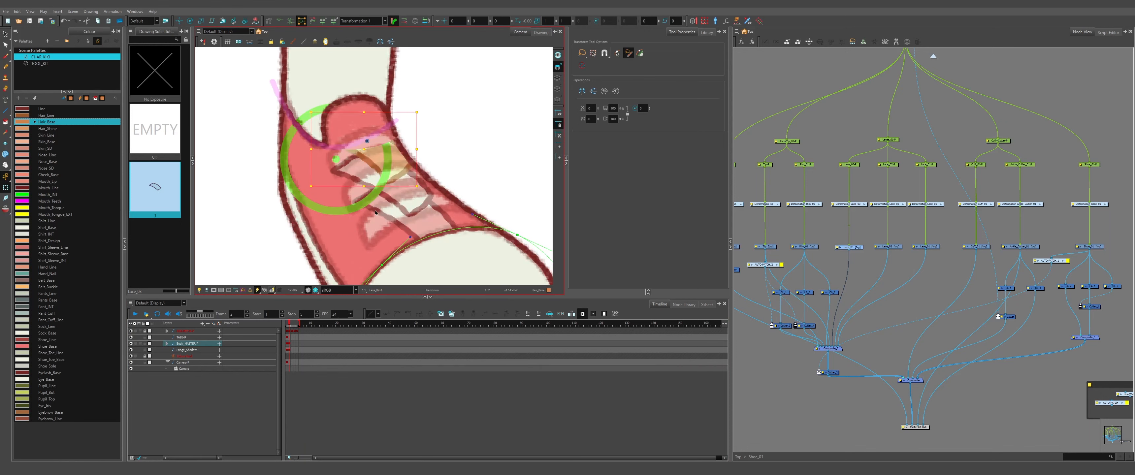
pyautogui.scroll(4, 850, 272)
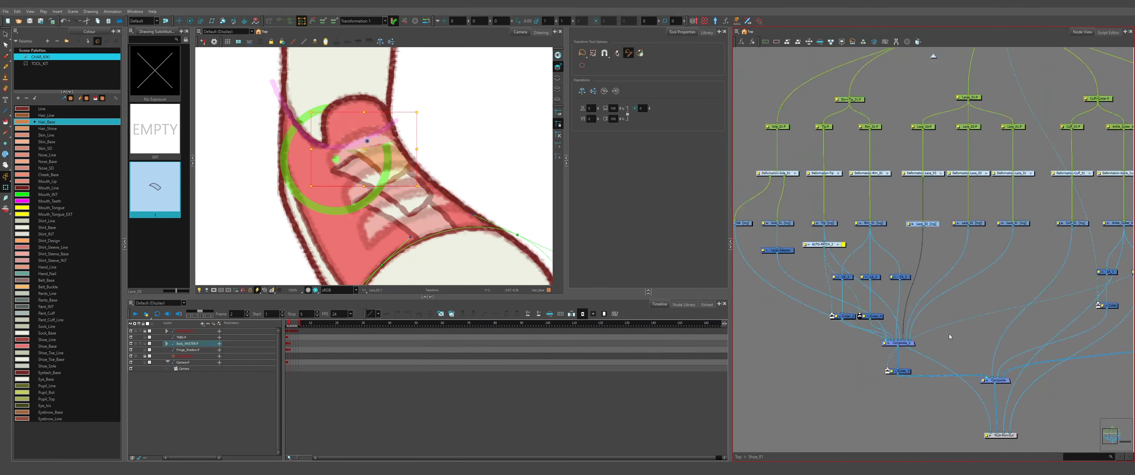
pyautogui.scroll(-2, 864, 333)
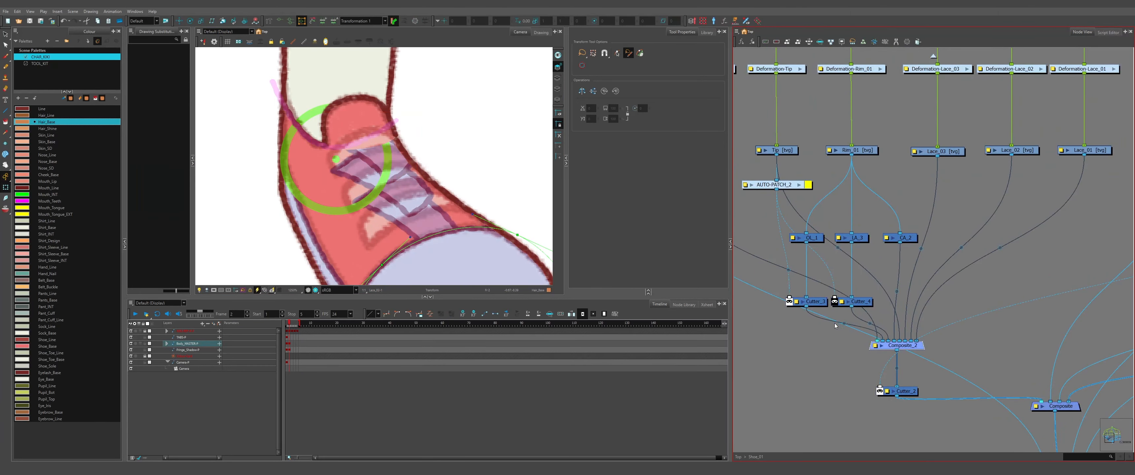
pyautogui.scroll(2, 898, 337)
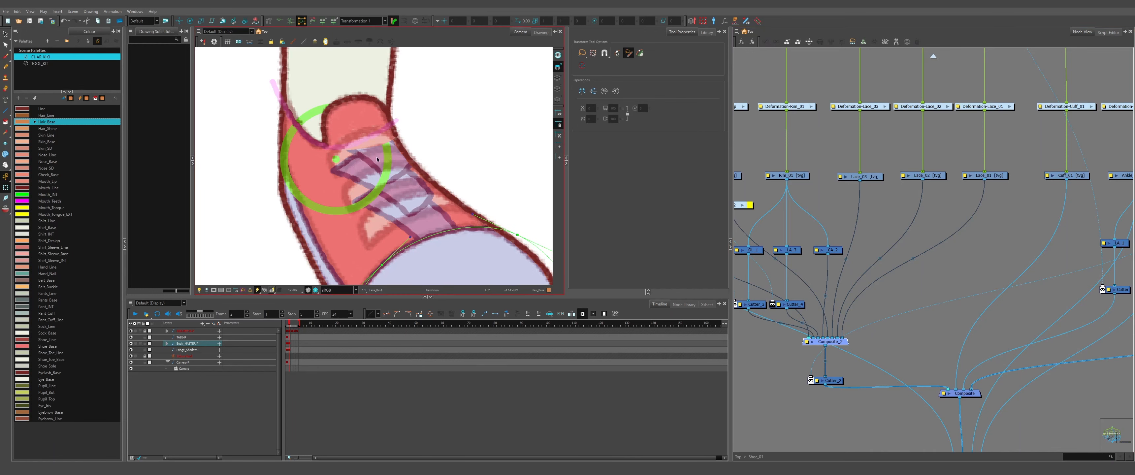
# Route the three lace drawings through a separate composite and connect it to the shoe's main Composite.
pyautogui.click(881, 293)
pyautogui.moveTo(905, 299); pyautogui.dragTo(950, 284)
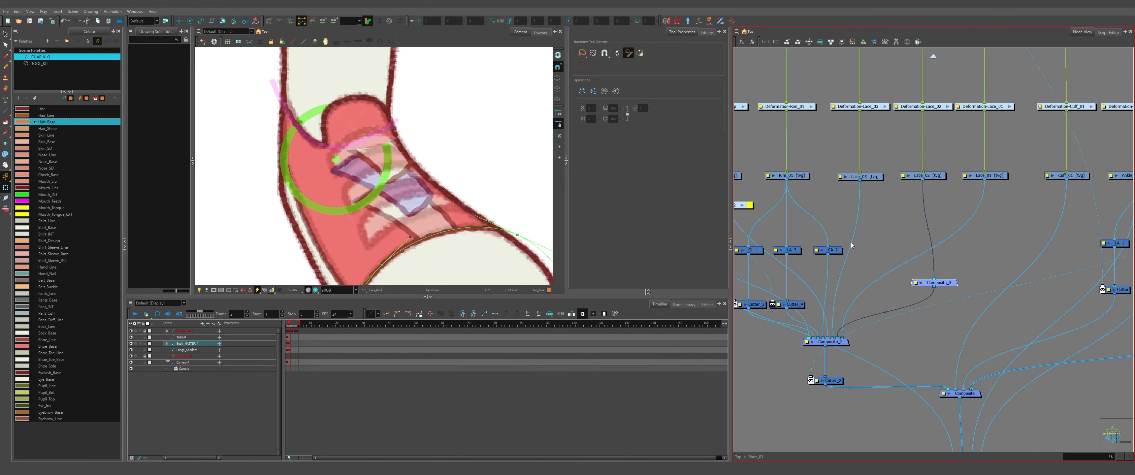
pyautogui.moveTo(852, 246); pyautogui.dragTo(944, 279)
pyautogui.moveTo(843, 339); pyautogui.dragTo(952, 392)
# Copy the cutter below Composite_2 and insert the copy between the laces' composite and the main Composite.
pyautogui.click(834, 381)
pyautogui.hotkey('ctrl', 'c')
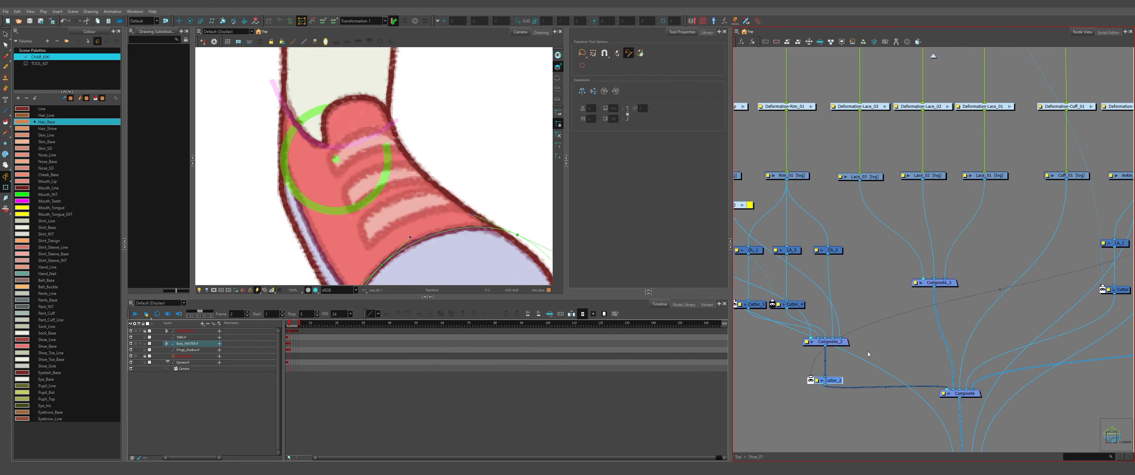
pyautogui.click(920, 332)
pyautogui.hotkey('ctrl', 'v')
pyautogui.moveTo(932, 331); pyautogui.dragTo(944, 335)
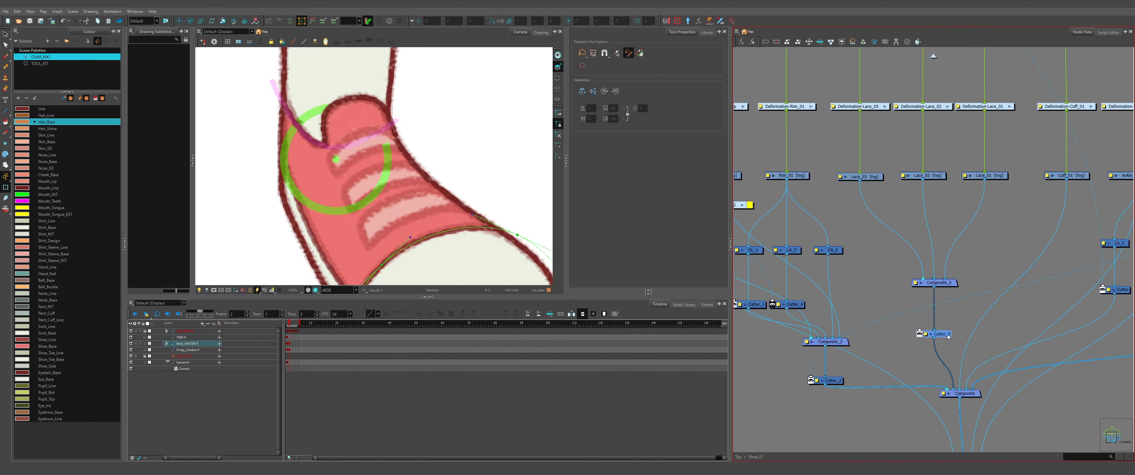
pyautogui.moveTo(1025, 281); pyautogui.dragTo(874, 293)
pyautogui.moveTo(1039, 214); pyautogui.dragTo(776, 340)
pyautogui.scroll(-2, 850, 330)
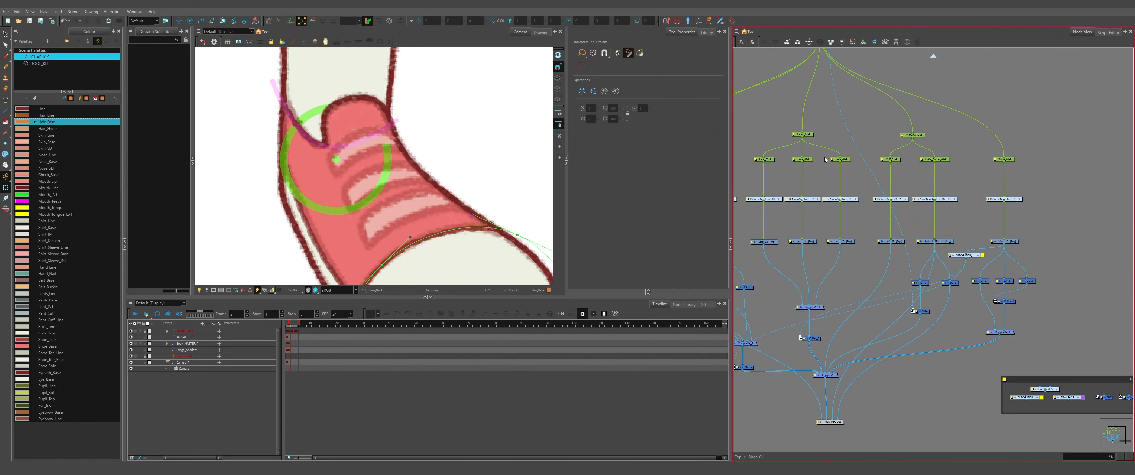
# Select the Lace_03 peg, try changing its depth value and undo the change.
pyautogui.click(405, 180)
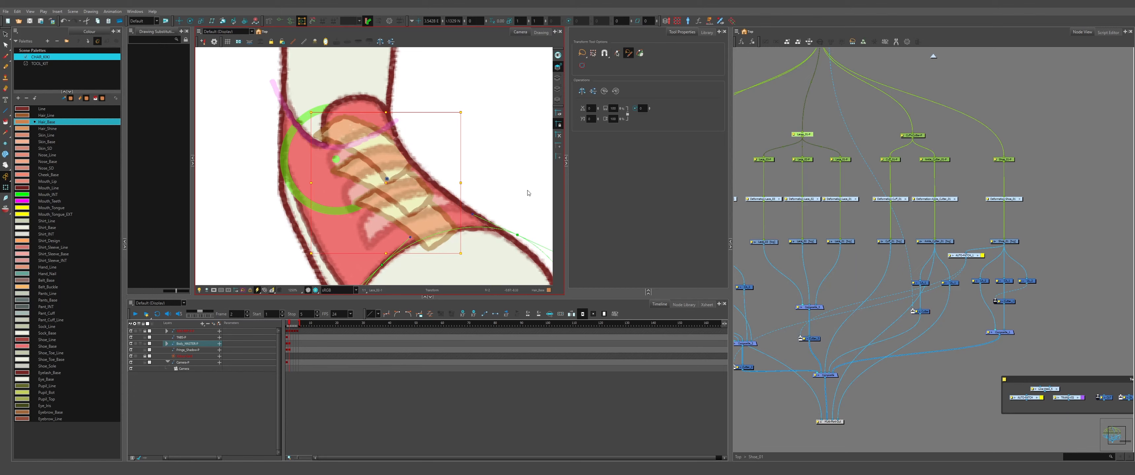
pyautogui.scroll(-2, 430, 165)
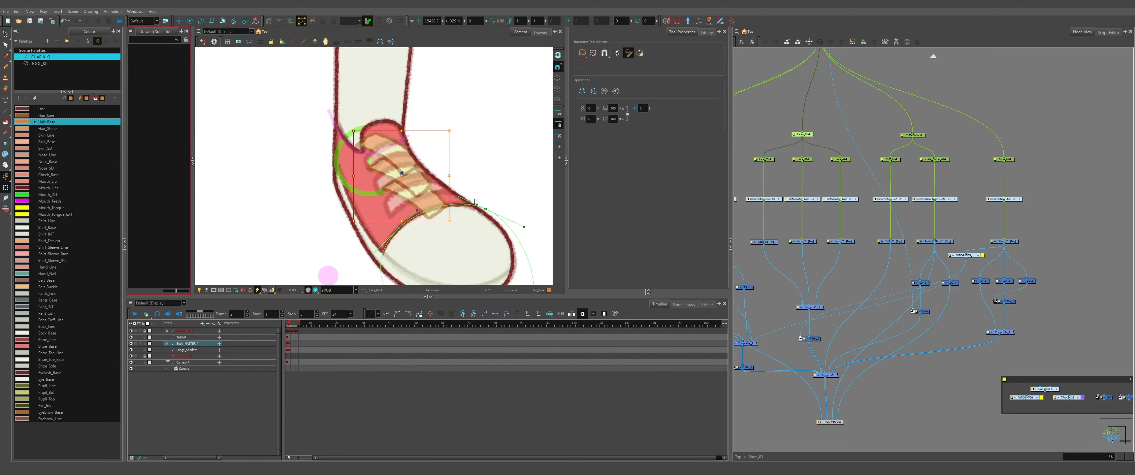
pyautogui.click(769, 159)
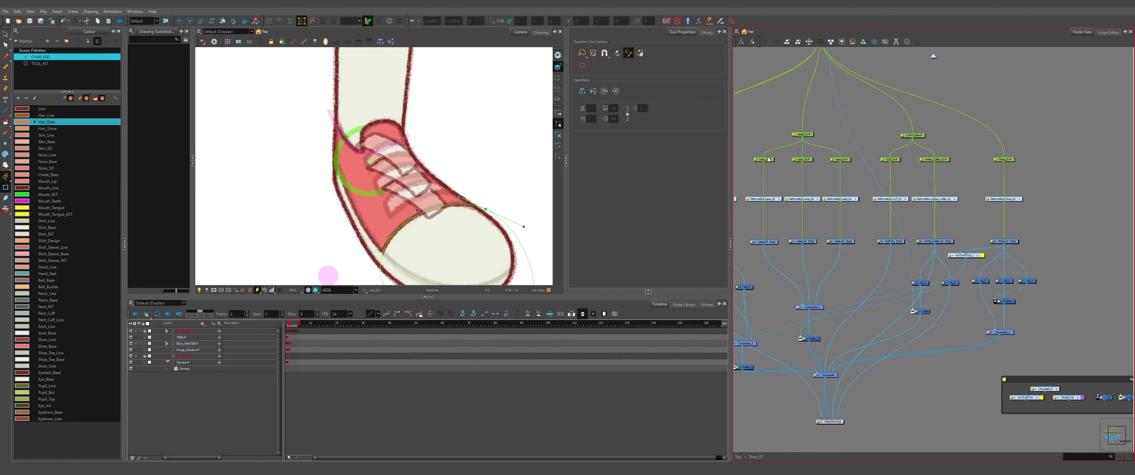
pyautogui.scroll(2, 388, 144)
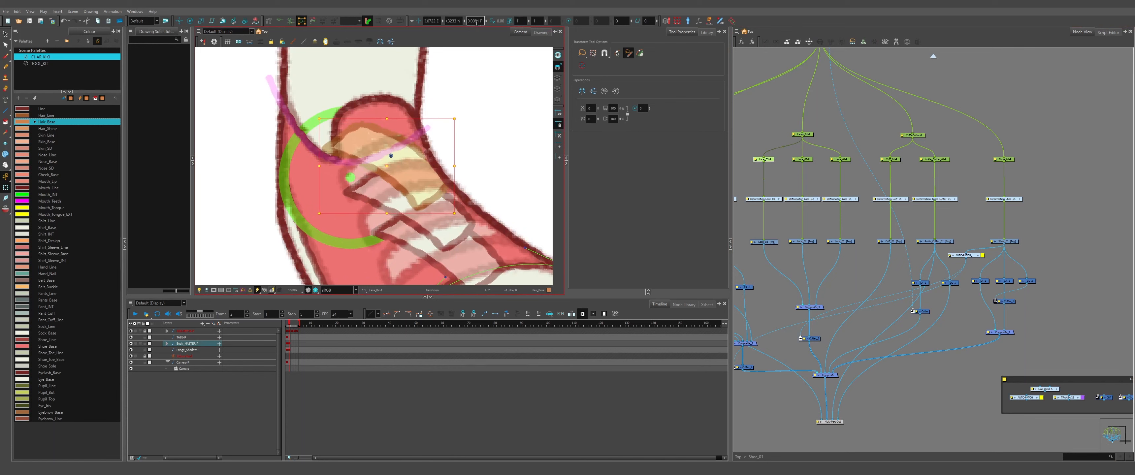
pyautogui.press('Return')
pyautogui.hotkey('ctrl', 'z')
# Fit the top lace's deformer points to the uppermost lace stripe on the reference shoe.
pyautogui.click(374, 106)
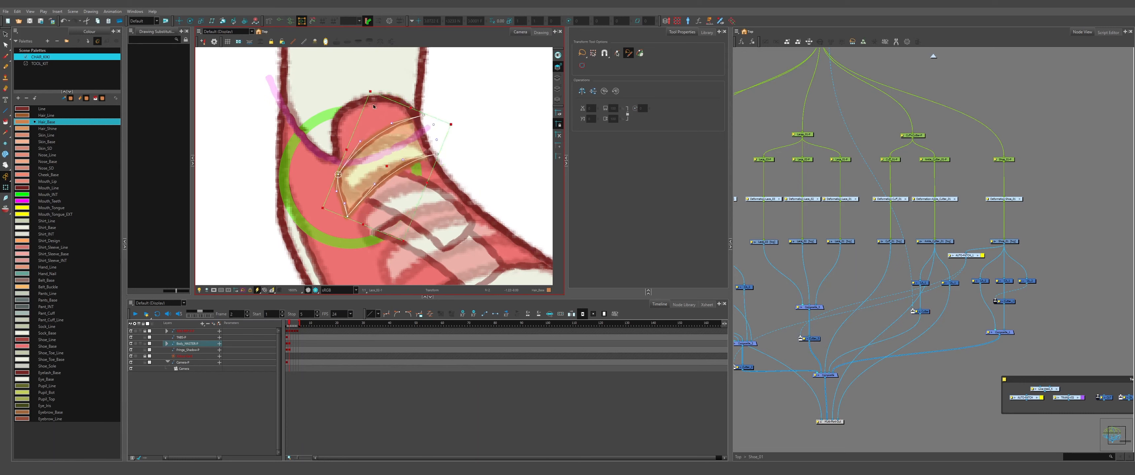
pyautogui.moveTo(338, 174); pyautogui.dragTo(341, 175)
pyautogui.moveTo(340, 208); pyautogui.dragTo(351, 190)
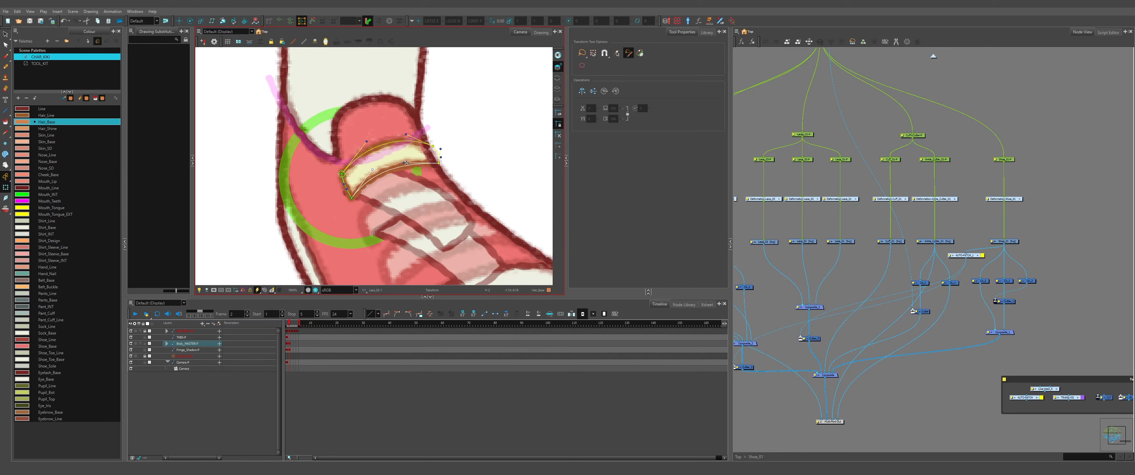
pyautogui.press('Escape')
pyautogui.moveTo(443, 163); pyautogui.dragTo(430, 149)
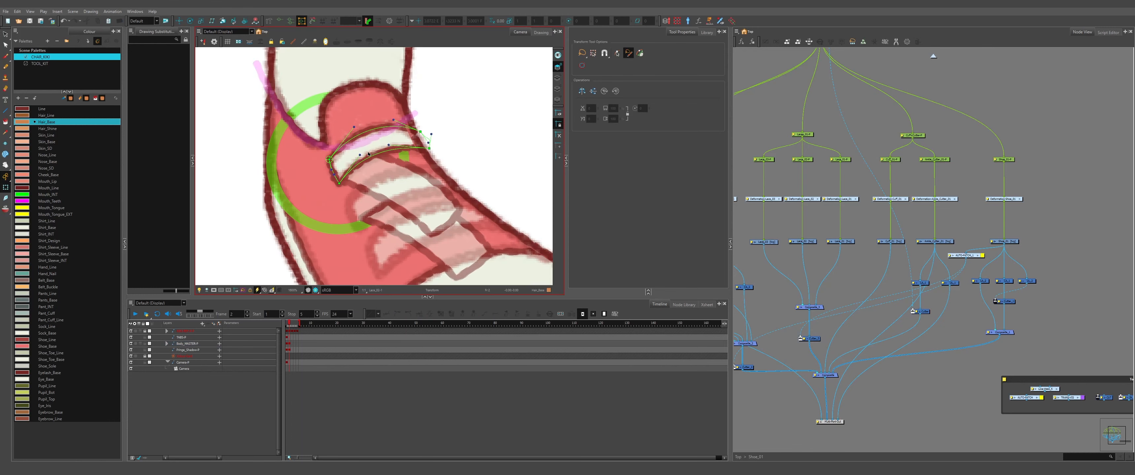
# Rotate the middle lace's deformer to follow the angle of the second stripe on the reference shoe.
pyautogui.click(398, 185)
pyautogui.hotkey('shift', 'F11')
pyautogui.moveTo(478, 198); pyautogui.dragTo(483, 218)
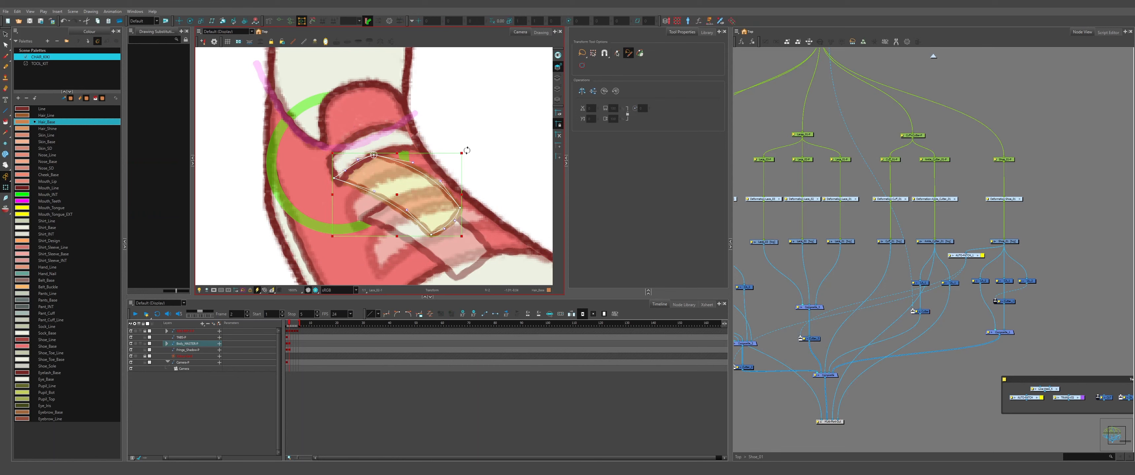
pyautogui.moveTo(467, 150); pyautogui.dragTo(410, 115)
pyautogui.click(390, 135)
pyautogui.press('Escape')
pyautogui.click(413, 179)
pyautogui.hotkey('shift', 'F11')
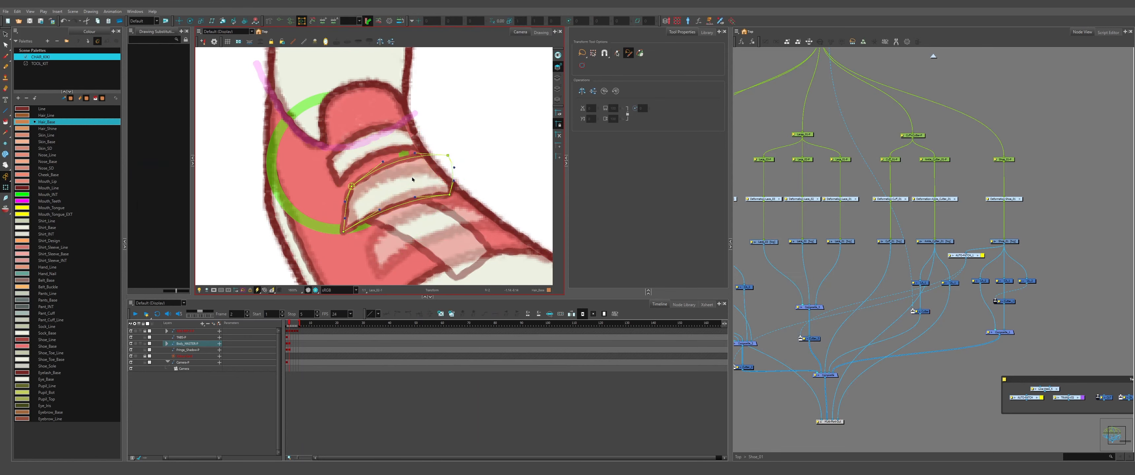
# Move the middle lace's end deformer points to match the thickness and length of the second reference stripe.
pyautogui.moveTo(351, 186); pyautogui.dragTo(350, 204)
pyautogui.moveTo(343, 231); pyautogui.dragTo(360, 227)
pyautogui.moveTo(448, 155); pyautogui.dragTo(449, 172)
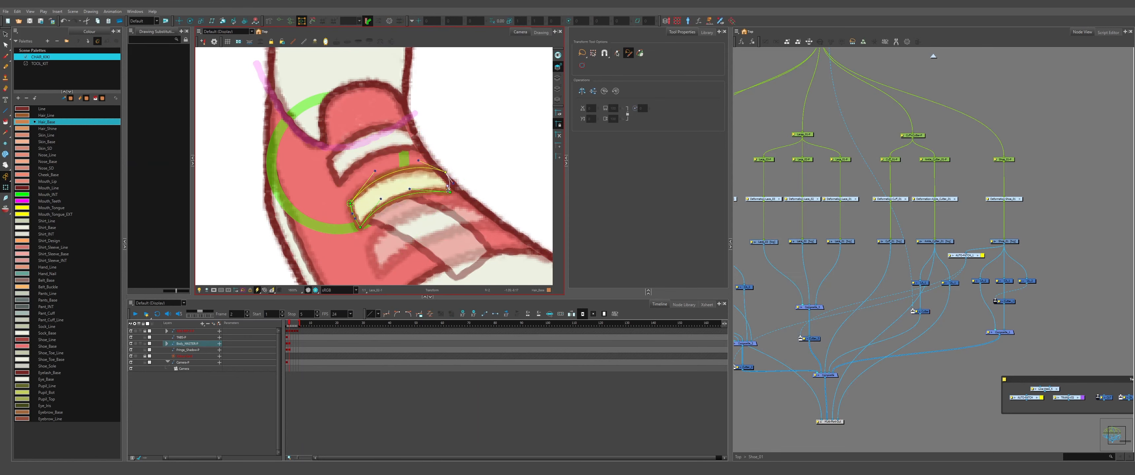
pyautogui.press('Escape')
pyautogui.press('2')
pyautogui.press('1')
pyautogui.click(384, 155)
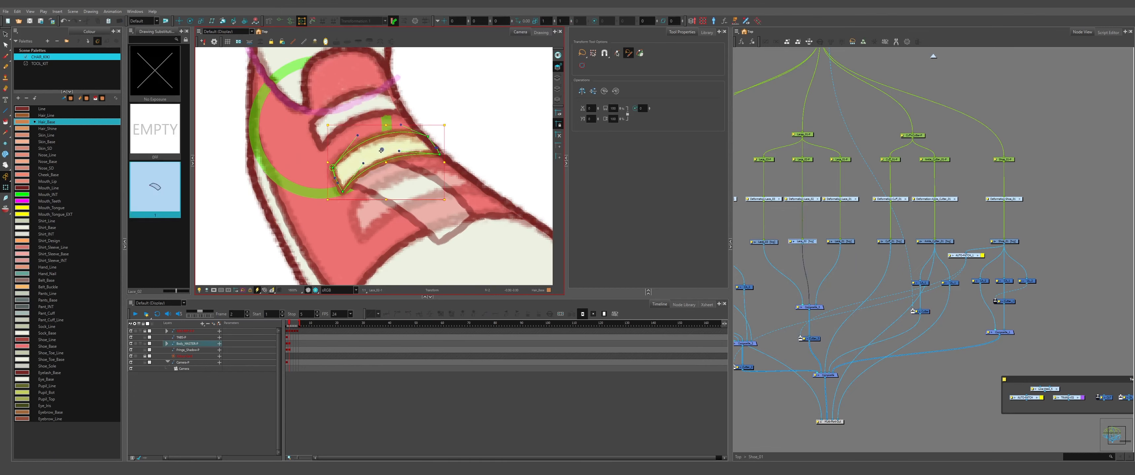
# Select the bottom lace and rotate its deformer to line up with the lowest reference stripe.
pyautogui.click(416, 212)
pyautogui.click(397, 150)
pyautogui.hotkey('shift', 'F11')
pyautogui.moveTo(479, 245)
pyautogui.mouseDown()
pyautogui.moveTo(474, 189)
pyautogui.moveTo(449, 201)
pyautogui.moveTo(473, 179)
pyautogui.mouseUp()
pyautogui.click(445, 188)
pyautogui.hotkey('shift', 'F11')
pyautogui.click(509, 162)
# Refine the bottom lace's deformer points at both ends against the lowest reference stripe.
pyautogui.scroll(4, 480, 181)
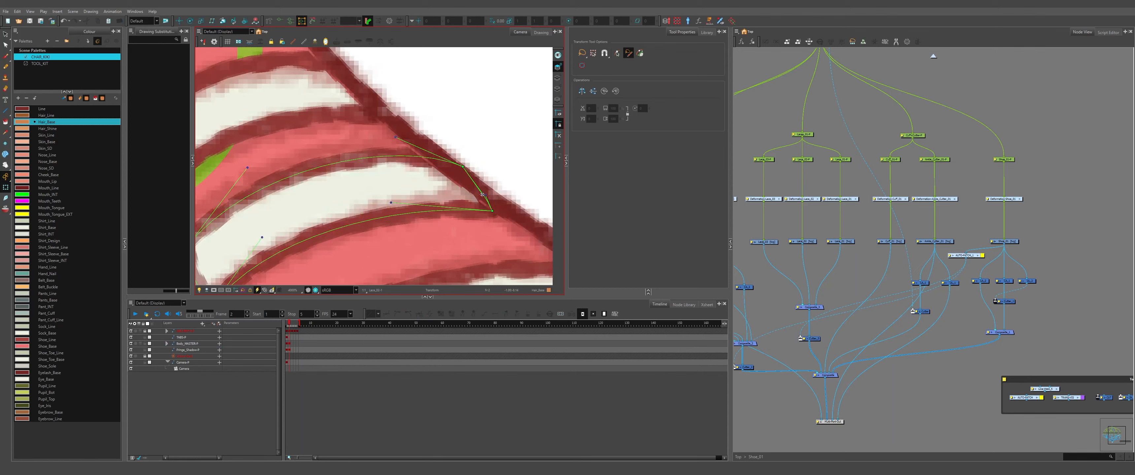
pyautogui.click(469, 189)
pyautogui.scroll(-3, 474, 188)
pyautogui.click(490, 175)
pyautogui.scroll(1, 336, 214)
pyautogui.moveTo(336, 214); pyautogui.dragTo(321, 217)
pyautogui.moveTo(350, 252); pyautogui.dragTo(339, 263)
pyautogui.scroll(-2, 340, 254)
pyautogui.press('Escape')
# Adjust the deformer point along the instep edge where the top lace meets the tongue.
pyautogui.click(460, 215)
pyautogui.click(472, 180)
pyautogui.scroll(-1, 472, 180)
pyautogui.scroll(4, 366, 95)
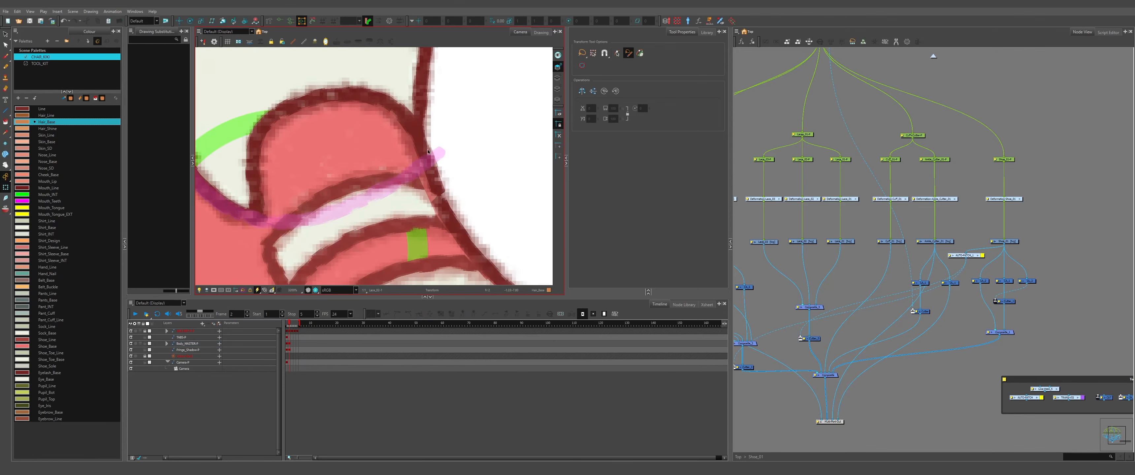
pyautogui.click(368, 103)
pyautogui.click(279, 20)
pyautogui.click(500, 206)
pyautogui.moveTo(438, 190); pyautogui.dragTo(431, 196)
pyautogui.click(460, 181)
pyautogui.scroll(-5, 460, 181)
pyautogui.click(280, 20)
pyautogui.scroll(-4, 288, 129)
pyautogui.scroll(2, 312, 179)
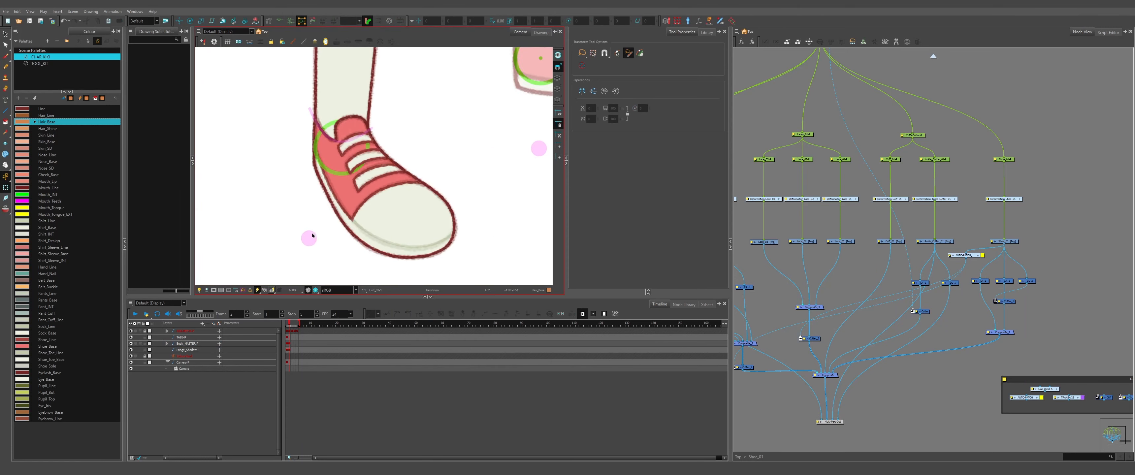
# Undo the trial move of the pink control beside the heel and hide the reference layer.
pyautogui.moveTo(310, 236); pyautogui.dragTo(336, 207)
pyautogui.hotkey('ctrl', 'z')
pyautogui.scroll(-1, 336, 210)
pyautogui.scroll(-1, 335, 209)
pyautogui.click(133, 333)
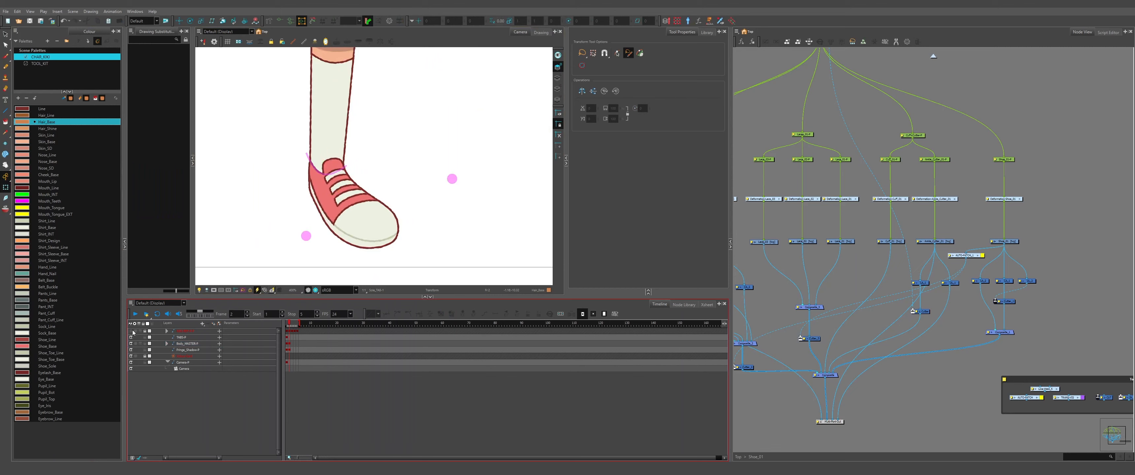
pyautogui.scroll(-8, 355, 198)
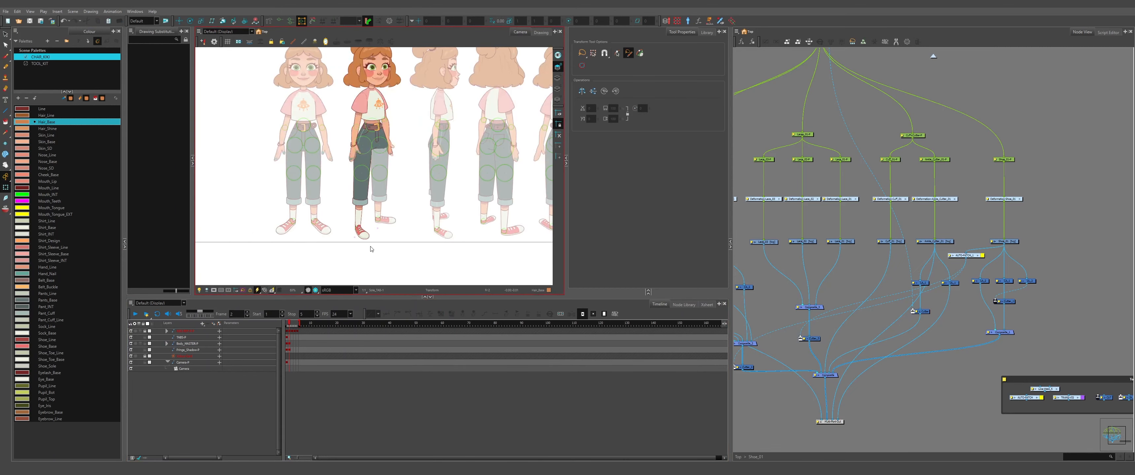
# Return to the rig's top-level network and open the shoe group's node network from the ankle area.
pyautogui.scroll(1, 367, 156)
pyautogui.click(933, 57)
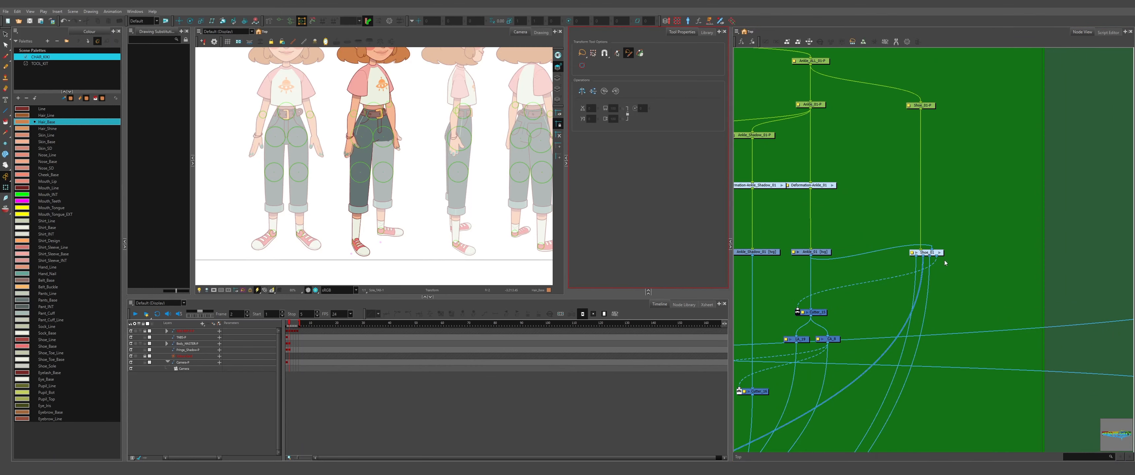
pyautogui.click(939, 252)
pyautogui.scroll(-3, 889, 271)
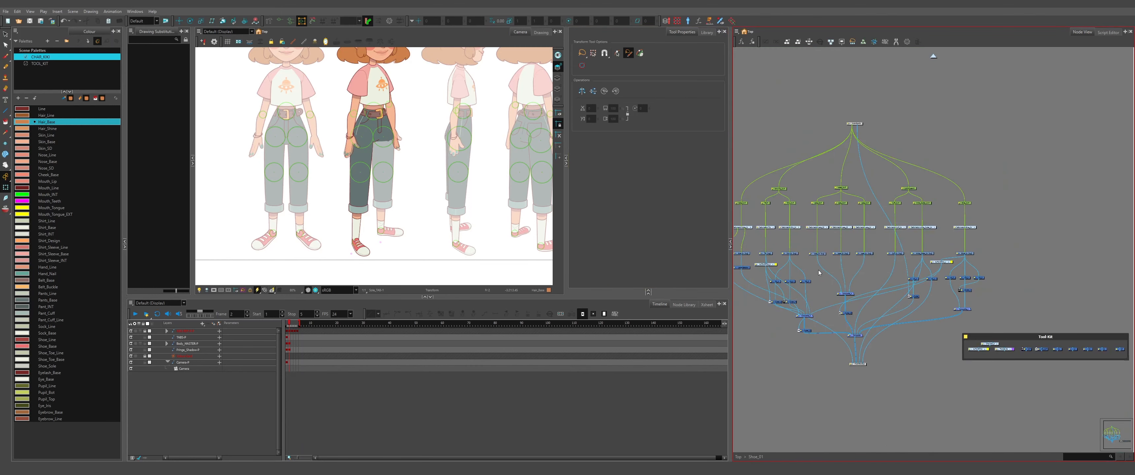
# Select the lace nodes feeding the composite and cutter in the first shoe's network, and return to the top-level network.
pyautogui.scroll(5, 817, 270)
pyautogui.moveTo(796, 201); pyautogui.dragTo(918, 324)
pyautogui.moveTo(949, 354); pyautogui.dragTo(948, 353)
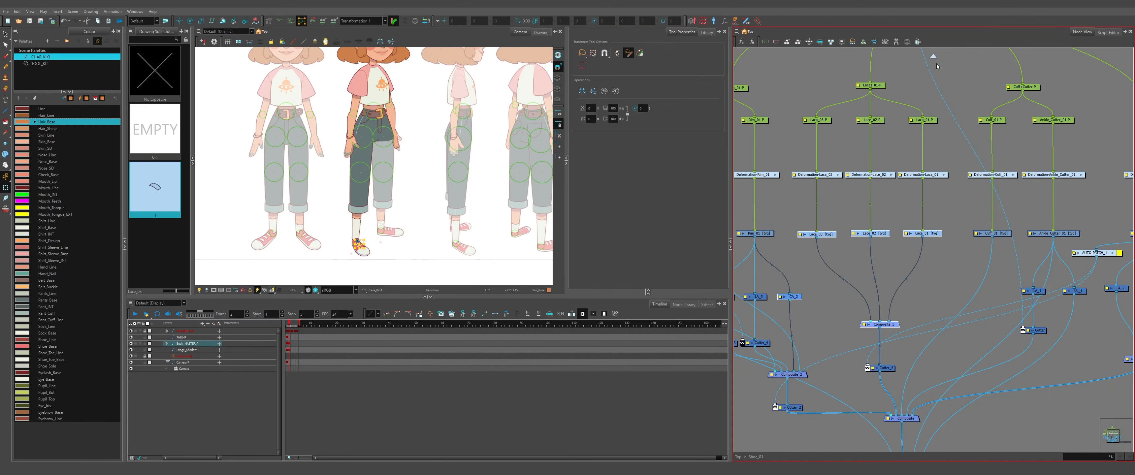
pyautogui.click(932, 57)
pyautogui.moveTo(800, 235); pyautogui.dragTo(1066, 231)
pyautogui.scroll(-8, 970, 230)
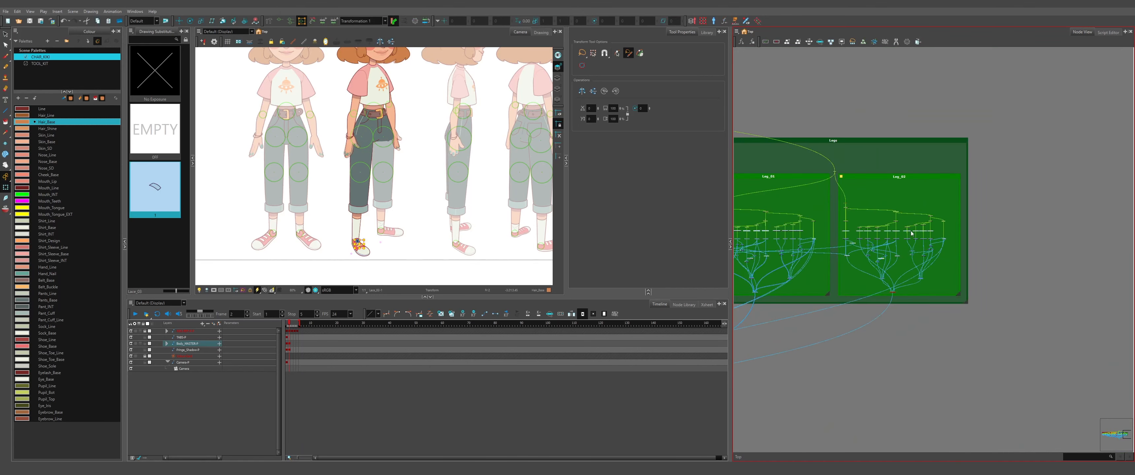
# Locate the Shoe group in the second leg's backdrop and open its node network.
pyautogui.scroll(3, 903, 231)
pyautogui.scroll(8, 904, 231)
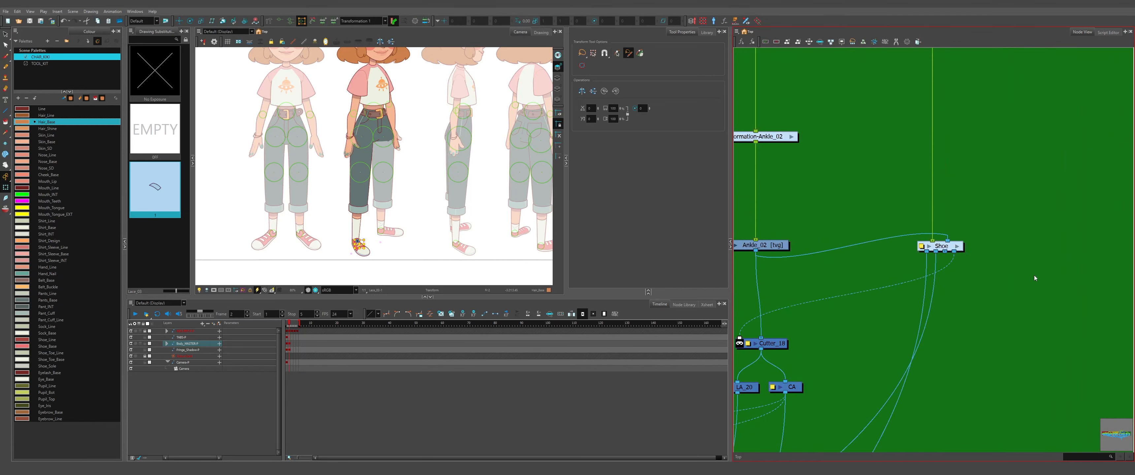
pyautogui.scroll(-6, 1027, 274)
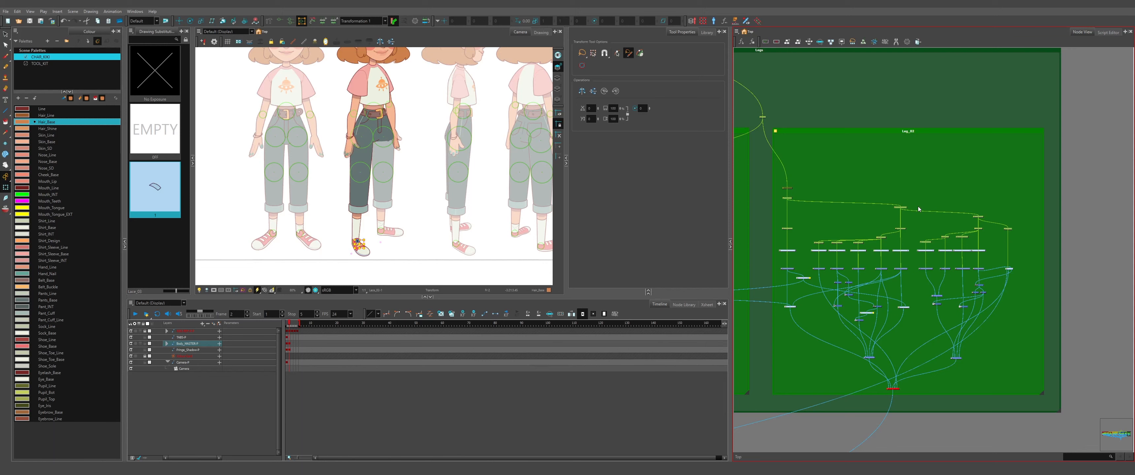
pyautogui.scroll(2, 391, 234)
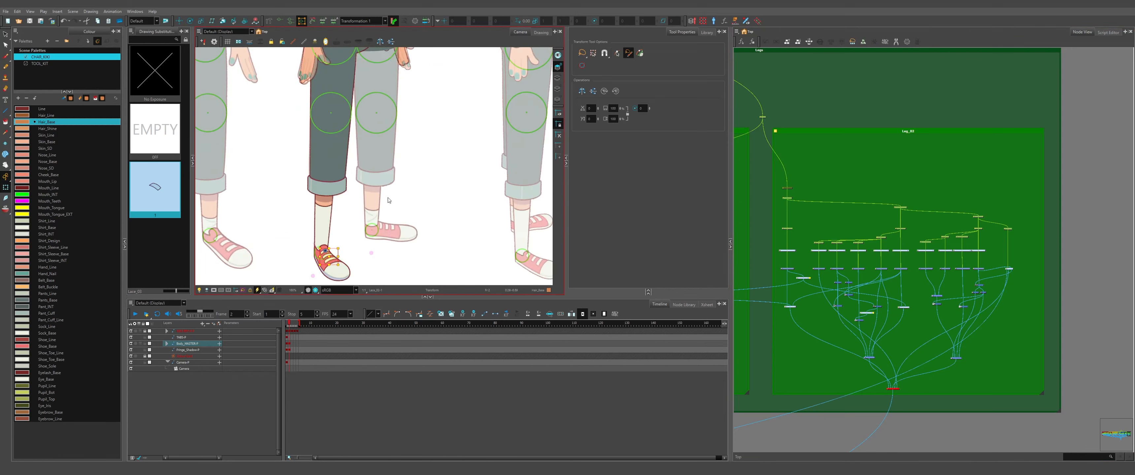
pyautogui.scroll(-2, 387, 201)
pyautogui.scroll(4, 1012, 269)
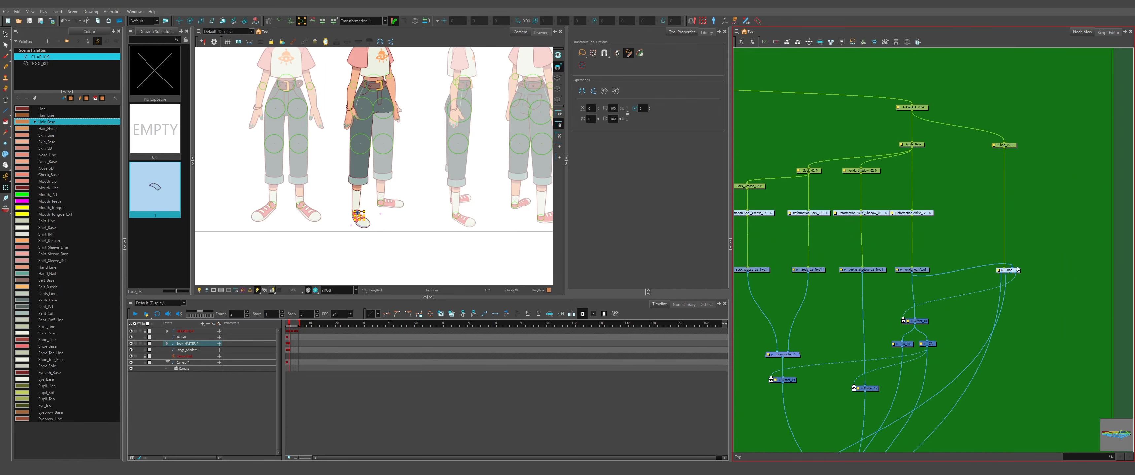
pyautogui.scroll(4, 1018, 270)
pyautogui.click(1018, 274)
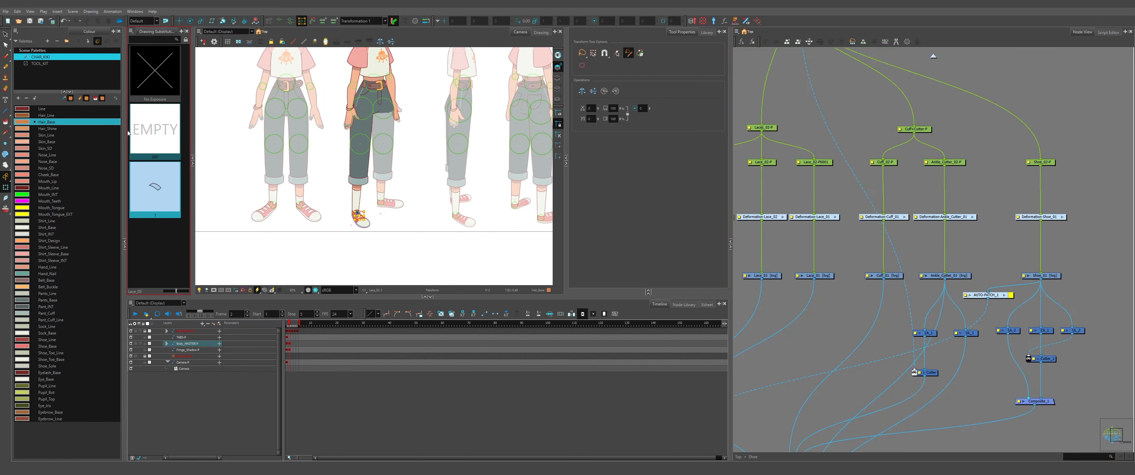
# Copy and paste the lace branch nodes in the second shoe's network, and return to the top-level network.
pyautogui.scroll(-3, 934, 247)
pyautogui.scroll(3, 948, 260)
pyautogui.click(901, 233)
pyautogui.moveTo(901, 233); pyautogui.dragTo(936, 248)
pyautogui.moveTo(871, 342); pyautogui.dragTo(982, 265)
pyautogui.moveTo(866, 341); pyautogui.dragTo(987, 394)
pyautogui.click(872, 384)
pyautogui.hotkey('ctrl', 'c')
pyautogui.hotkey('ctrl', 'v')
pyautogui.moveTo(1055, 201); pyautogui.dragTo(776, 299)
pyautogui.click(933, 56)
pyautogui.scroll(-5, 974, 160)
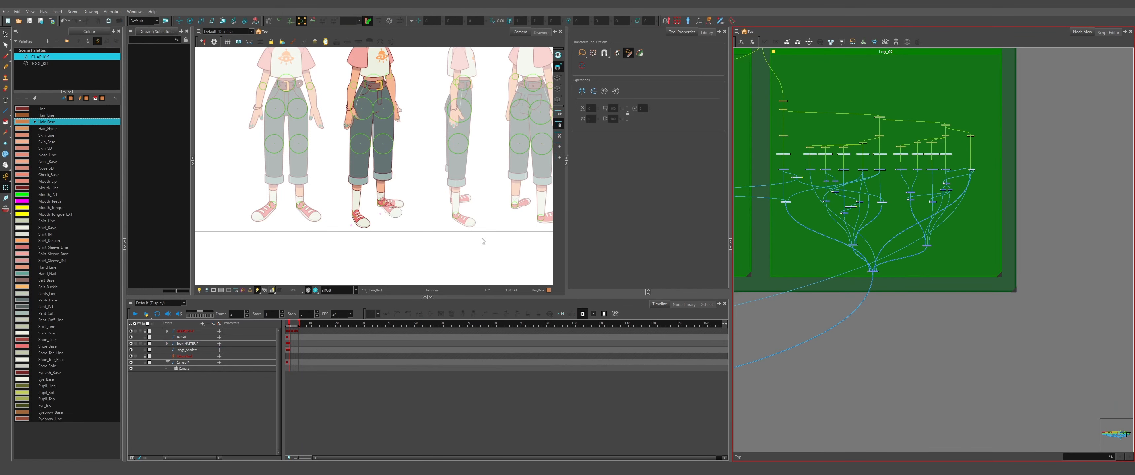
# Shape the lower end of the second thigh's deformer so its curve follows the bottom of the knee circle.
pyautogui.scroll(4, 377, 95)
pyautogui.click(397, 189)
pyautogui.scroll(4, 432, 141)
pyautogui.click(425, 126)
pyautogui.moveTo(397, 247); pyautogui.dragTo(393, 97)
pyautogui.click(498, 176)
pyautogui.scroll(-2, 397, 159)
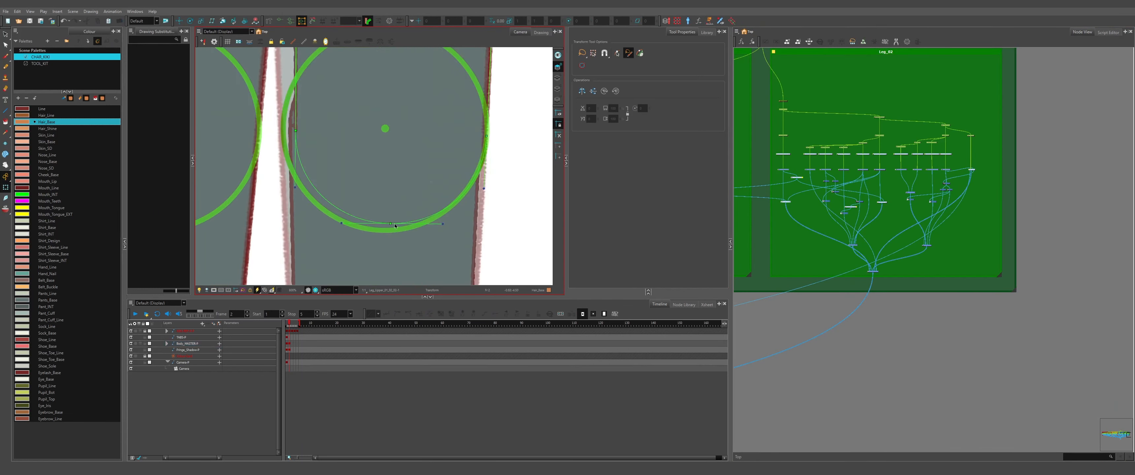
pyautogui.click(385, 177)
pyautogui.moveTo(428, 231); pyautogui.dragTo(439, 232)
pyautogui.moveTo(388, 176); pyautogui.dragTo(438, 219)
pyautogui.click(346, 172)
pyautogui.moveTo(340, 174); pyautogui.dragTo(335, 173)
pyautogui.moveTo(364, 243); pyautogui.dragTo(347, 226)
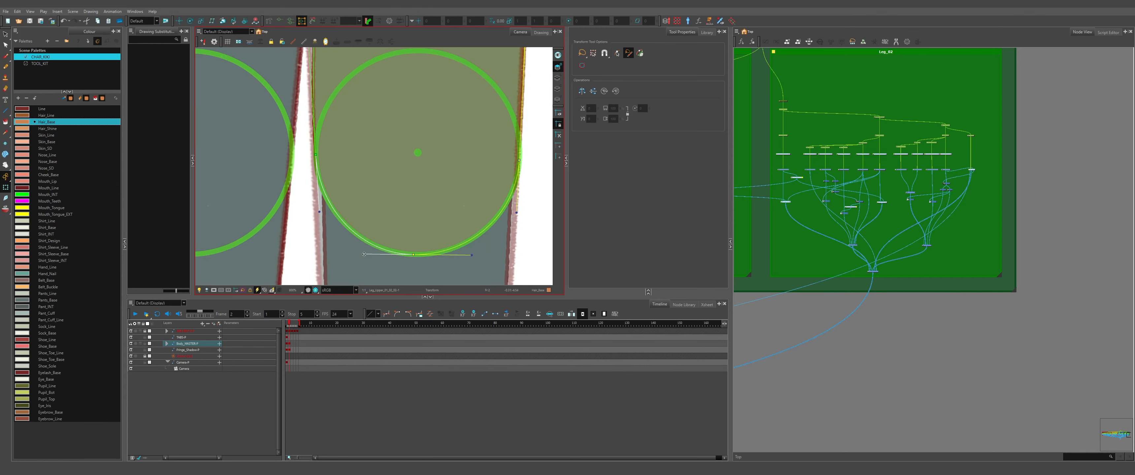
# Adjust the second thigh's upper deformer points at the hip to match the reference.
pyautogui.scroll(-2, 347, 227)
pyautogui.moveTo(335, 84); pyautogui.dragTo(351, 216)
pyautogui.moveTo(335, 158); pyautogui.dragTo(329, 158)
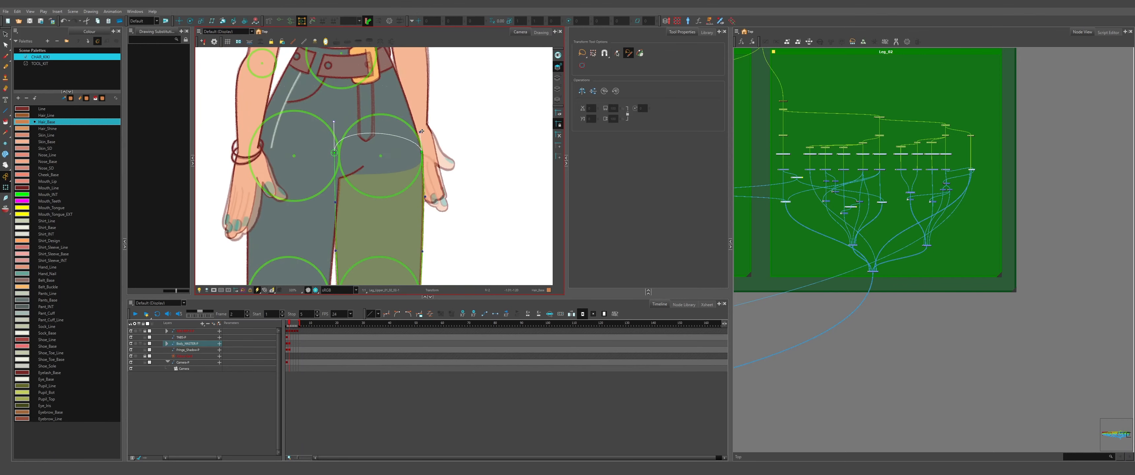
# Shape the upper end of the second lower pant leg's deformer around the top of the knee circle.
pyautogui.scroll(2, 356, 198)
pyautogui.click(391, 229)
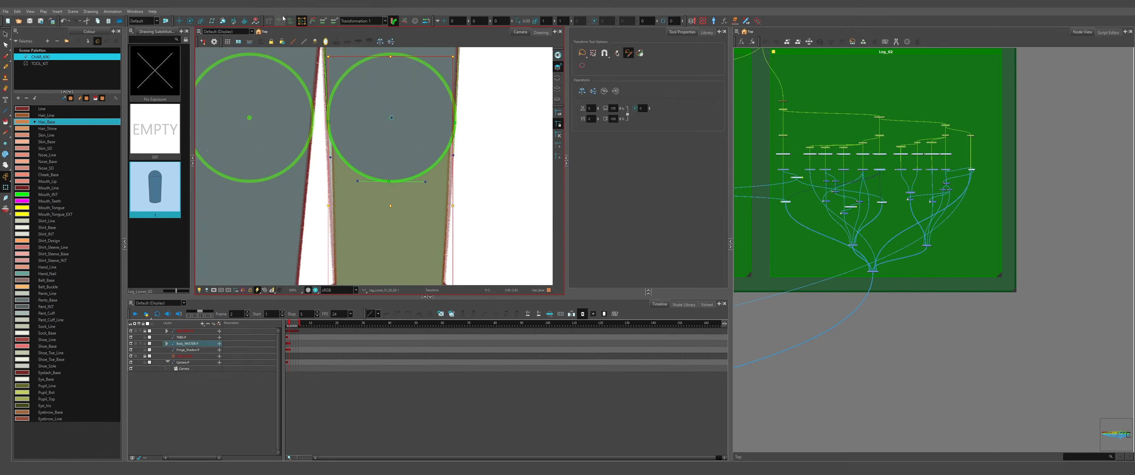
pyautogui.press('b')
pyautogui.scroll(4, 328, 84)
pyautogui.scroll(-2, 274, 220)
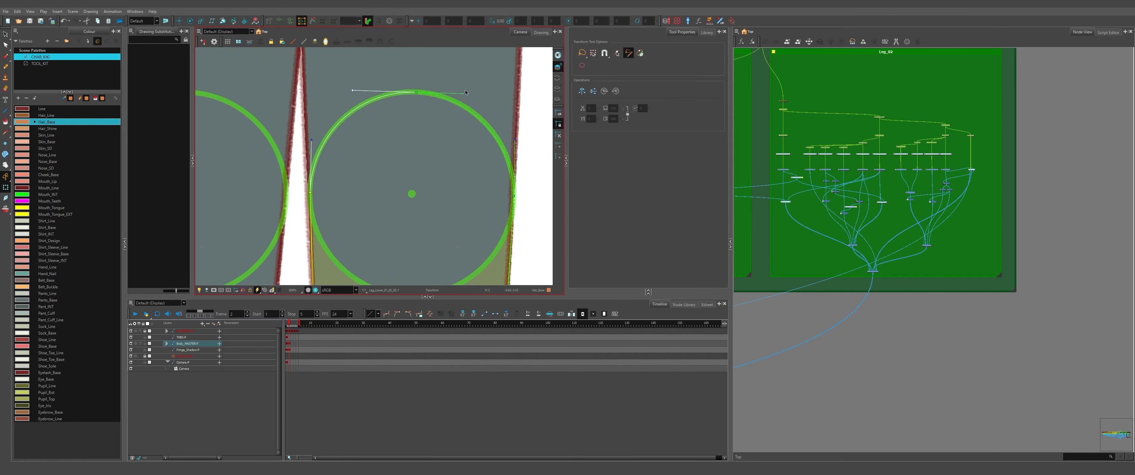
pyautogui.scroll(-1, 465, 93)
# Move the lower pant leg's bottom deformer points and handles to fit the reference hem.
pyautogui.moveTo(434, 260); pyautogui.dragTo(461, 72)
pyautogui.moveTo(385, 263); pyautogui.dragTo(380, 237)
pyautogui.moveTo(423, 230); pyautogui.dragTo(394, 189)
pyautogui.moveTo(481, 229); pyautogui.dragTo(483, 194)
pyautogui.moveTo(480, 133); pyautogui.dragTo(494, 189)
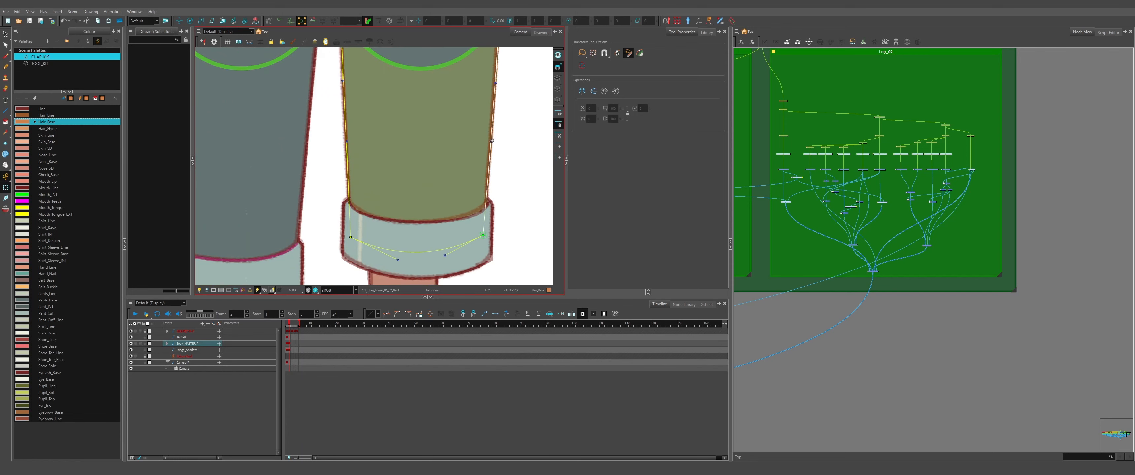
# Refine the deformer curve along the seam where the second pant leg meets its cuff.
pyautogui.scroll(1, 487, 194)
pyautogui.click(487, 194)
pyautogui.scroll(2, 479, 190)
pyautogui.scroll(-1, 460, 176)
pyautogui.moveTo(389, 205); pyautogui.dragTo(390, 200)
pyautogui.scroll(-1, 495, 263)
pyautogui.moveTo(495, 263); pyautogui.dragTo(462, 189)
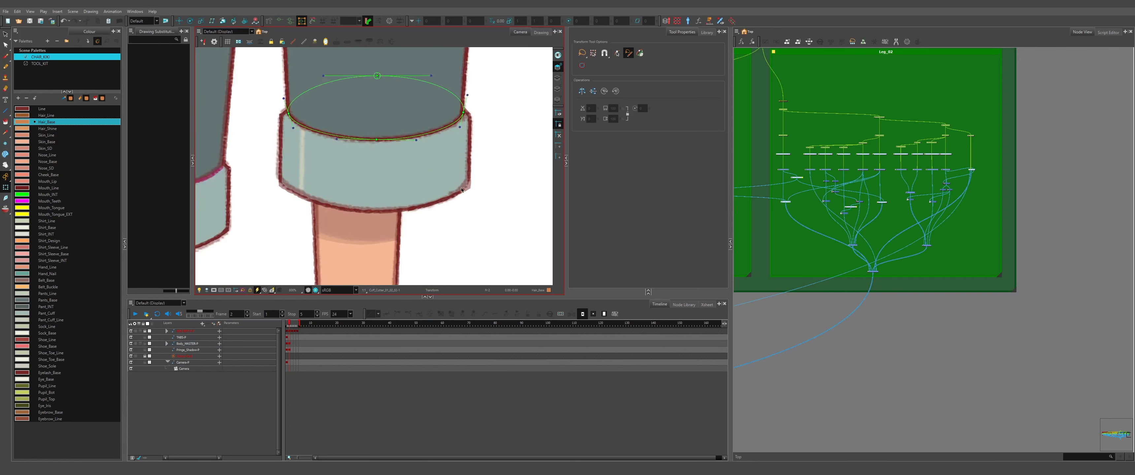
# Fit the second pant cuff's deformer to the lower edge and corners of the reference cuff.
pyautogui.scroll(1, 462, 189)
pyautogui.click(471, 177)
pyautogui.moveTo(292, 230); pyautogui.dragTo(388, 259)
pyautogui.scroll(1, 388, 259)
pyautogui.moveTo(395, 265); pyautogui.dragTo(388, 261)
pyautogui.press('Escape')
pyautogui.scroll(-7, 383, 205)
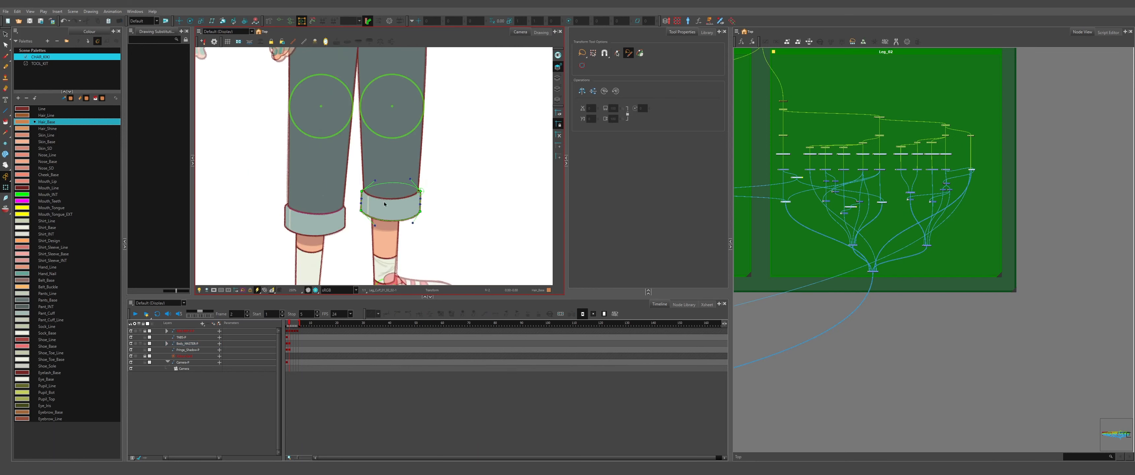
# Fit the second ankle's deformer to the reference between the pant cuff and the shoe.
pyautogui.scroll(7, 407, 211)
pyautogui.scroll(-2, 468, 201)
pyautogui.click(380, 145)
pyautogui.click(314, 121)
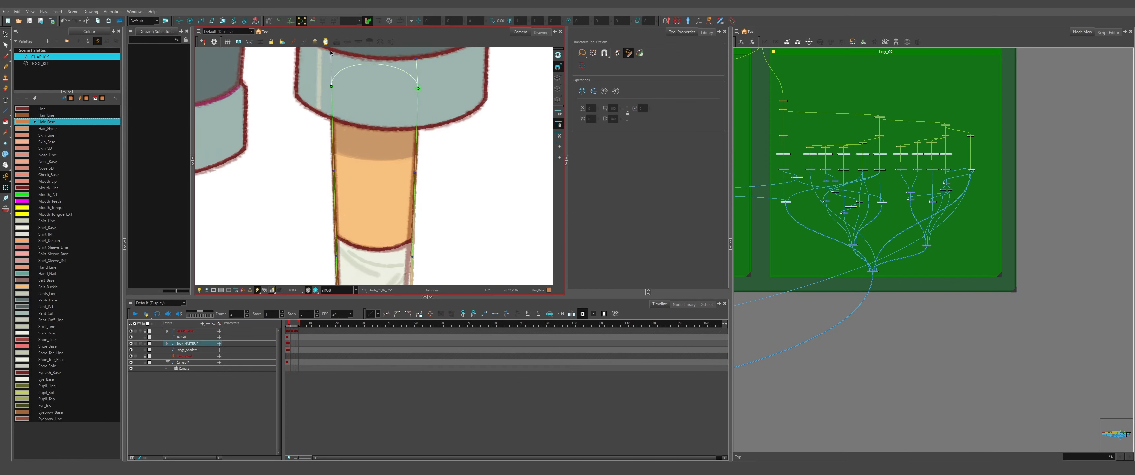
pyautogui.moveTo(388, 255); pyautogui.dragTo(401, 159)
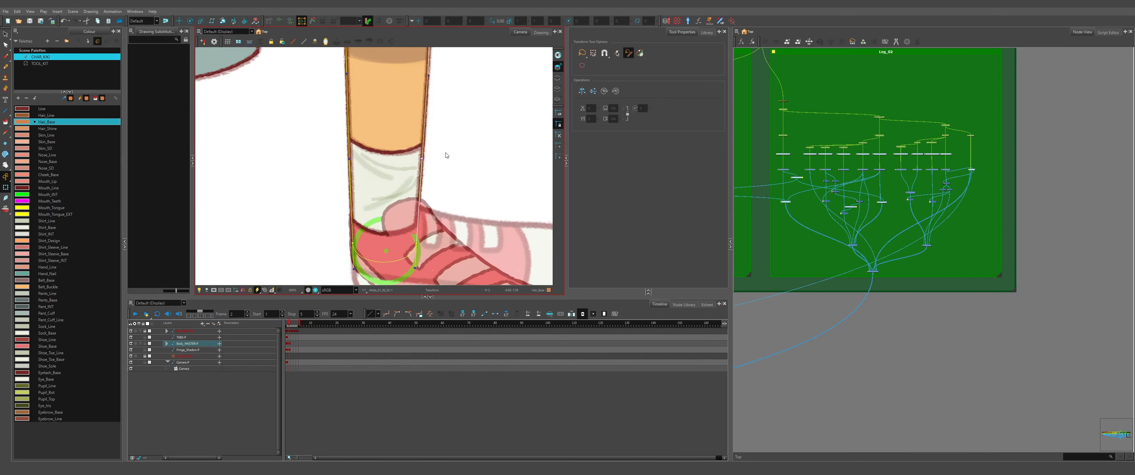
# Adjust the deformers of the second sock's crease lines to follow the reference folds.
pyautogui.scroll(2, 402, 183)
pyautogui.click(387, 171)
pyautogui.press('Escape')
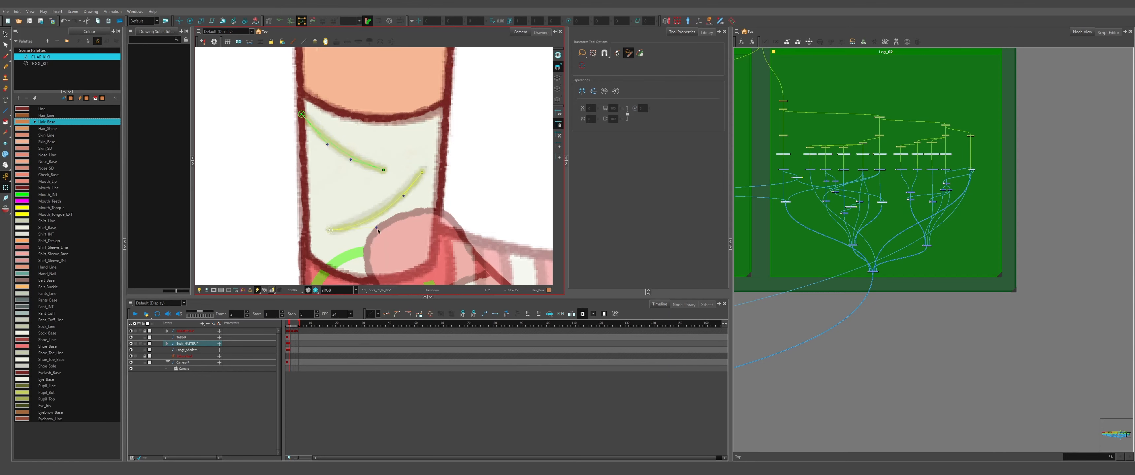
pyautogui.press('Escape')
pyautogui.scroll(-4, 377, 228)
pyautogui.scroll(4, 386, 214)
pyautogui.click(380, 194)
pyautogui.press('Escape')
# Reshape the second shoe's outline deformer at the instep, toe and sole to match the reference shoe.
pyautogui.scroll(-5, 365, 186)
pyautogui.scroll(1, 371, 198)
pyautogui.click(375, 215)
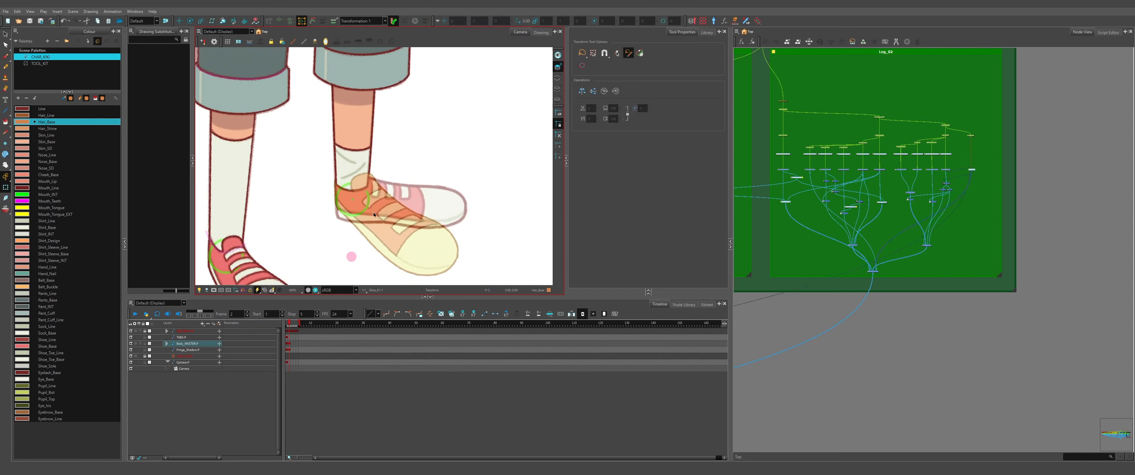
pyautogui.scroll(2, 374, 214)
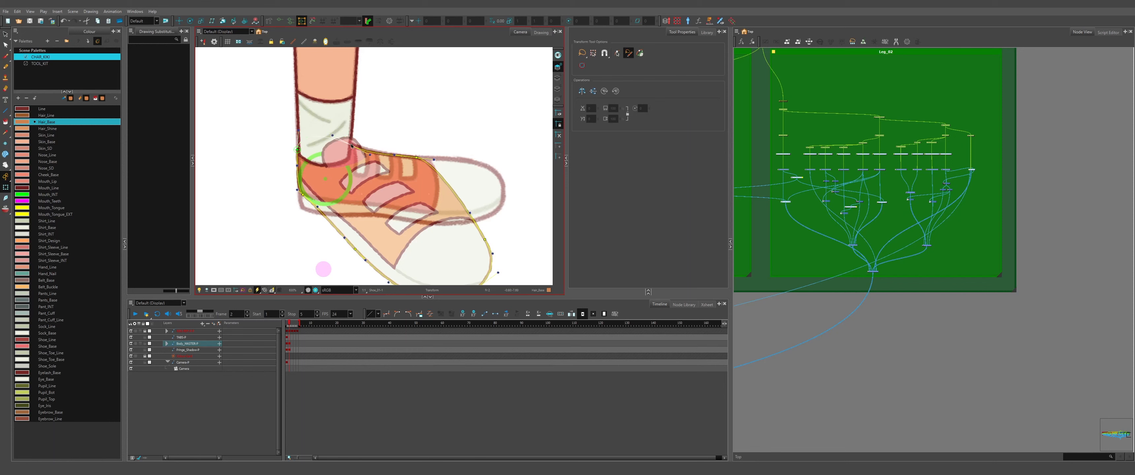
pyautogui.moveTo(485, 240); pyautogui.dragTo(482, 165)
pyautogui.moveTo(466, 139); pyautogui.dragTo(459, 156)
pyautogui.scroll(-1, 456, 157)
pyautogui.moveTo(470, 263); pyautogui.dragTo(496, 172)
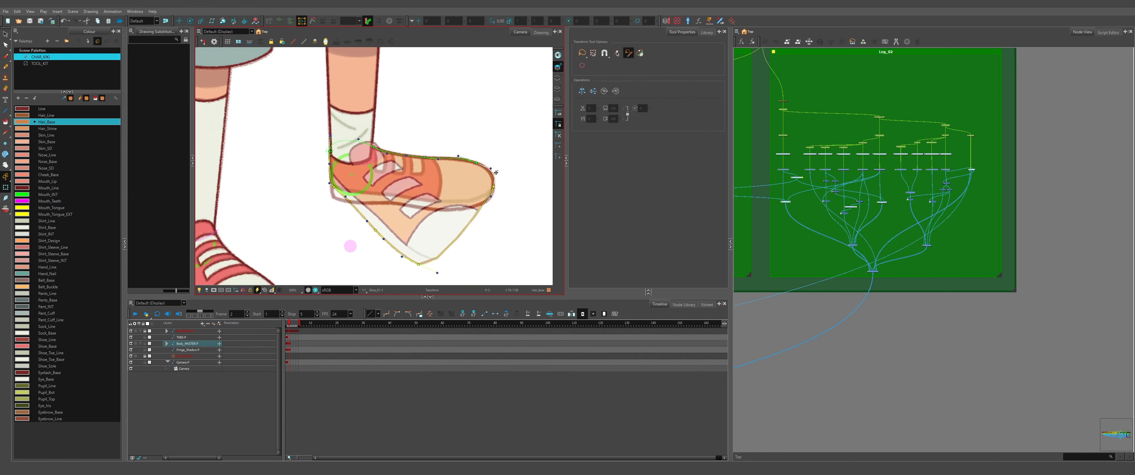
pyautogui.moveTo(418, 264); pyautogui.dragTo(460, 210)
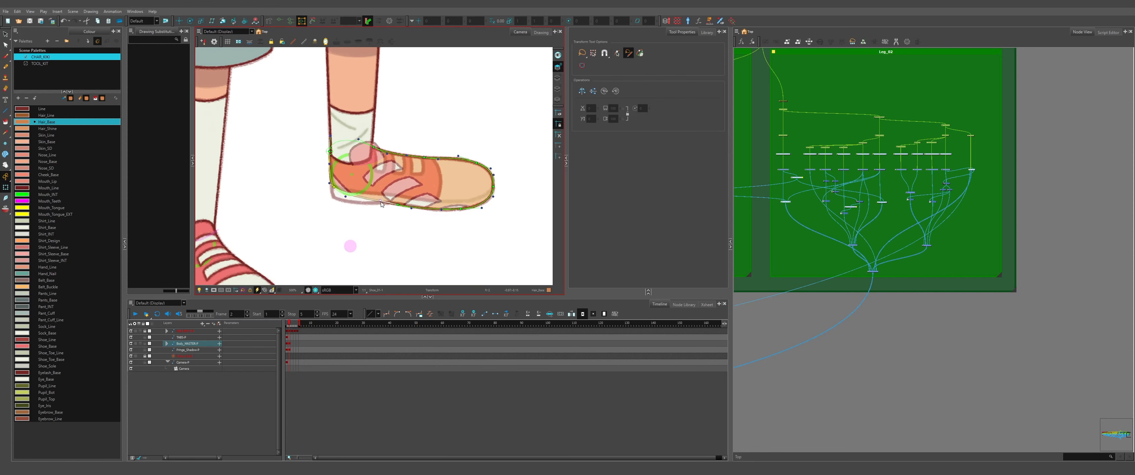
pyautogui.scroll(2, 398, 205)
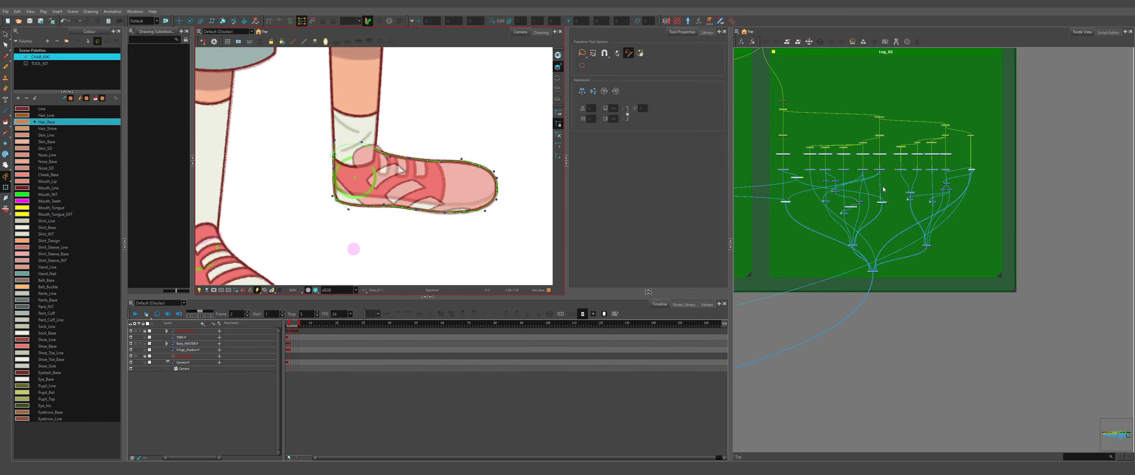
# Position the second shoe's ankle cuff piece and shape the ankle opening's deformer along the reference collar.
pyautogui.click(402, 157)
pyautogui.click(353, 176)
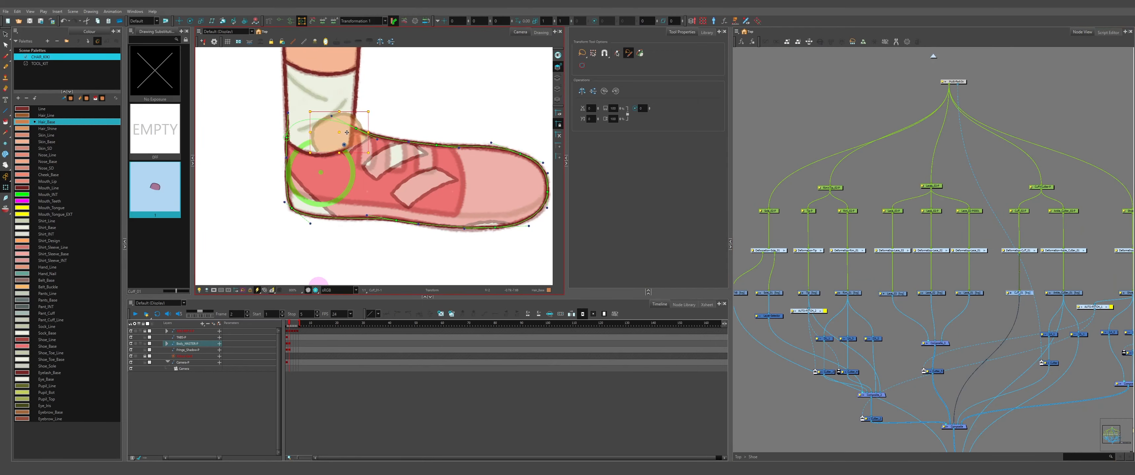
pyautogui.scroll(1, 363, 223)
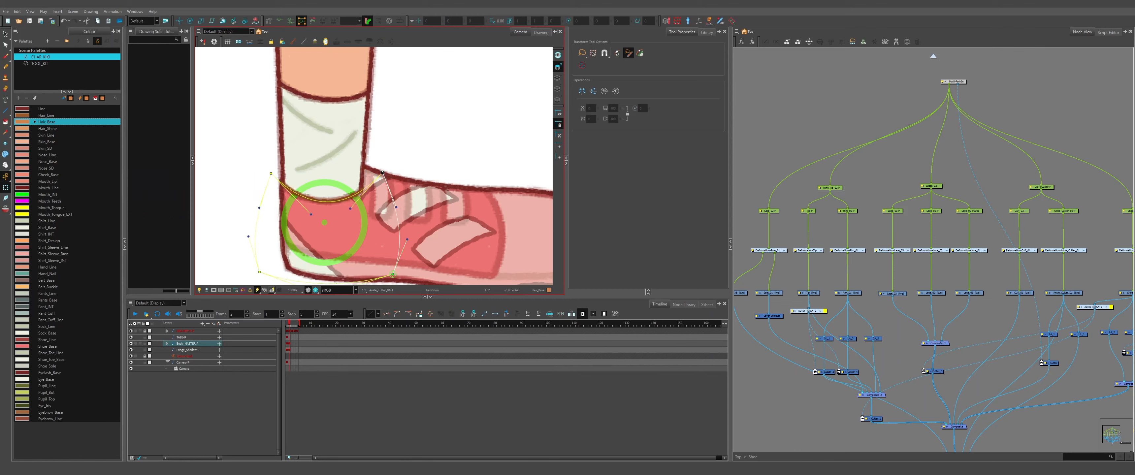
# Shape the second shoe's sole deformer along the reference sole line from heel to toe.
pyautogui.click(423, 194)
pyautogui.scroll(-3, 489, 193)
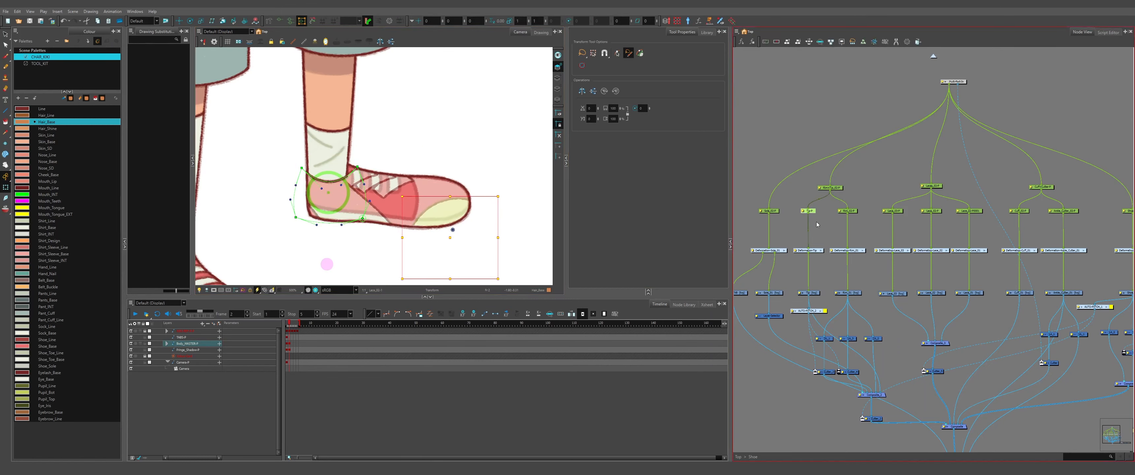
pyautogui.click(431, 153)
pyautogui.scroll(2, 431, 153)
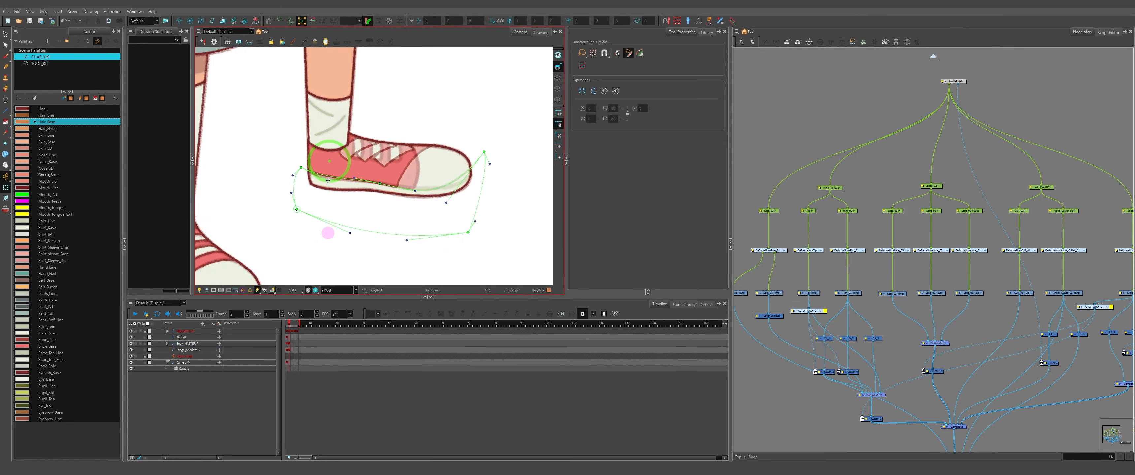
# Fit the toe cap's deformer on the second shoe to the reference toe shape.
pyautogui.click(383, 184)
pyautogui.scroll(1, 382, 184)
pyautogui.click(382, 142)
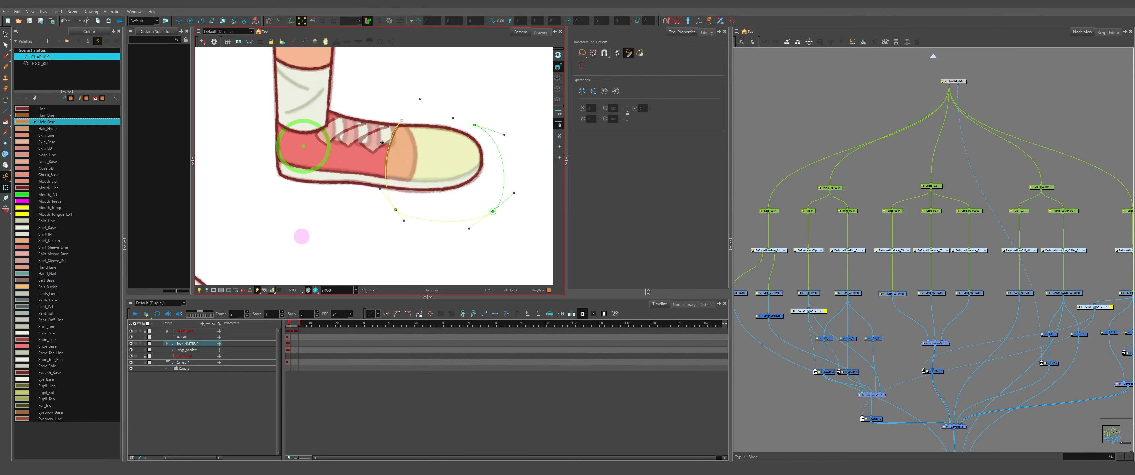
# Fit the three lace pieces' deformers to the reference stripes along the second shoe's instep.
pyautogui.click(339, 130)
pyautogui.scroll(4, 342, 128)
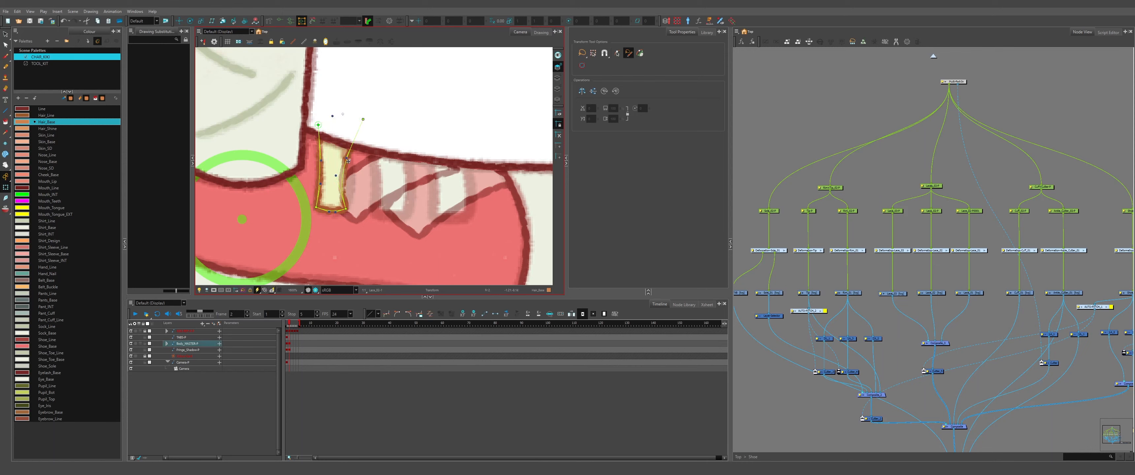
pyautogui.click(451, 162)
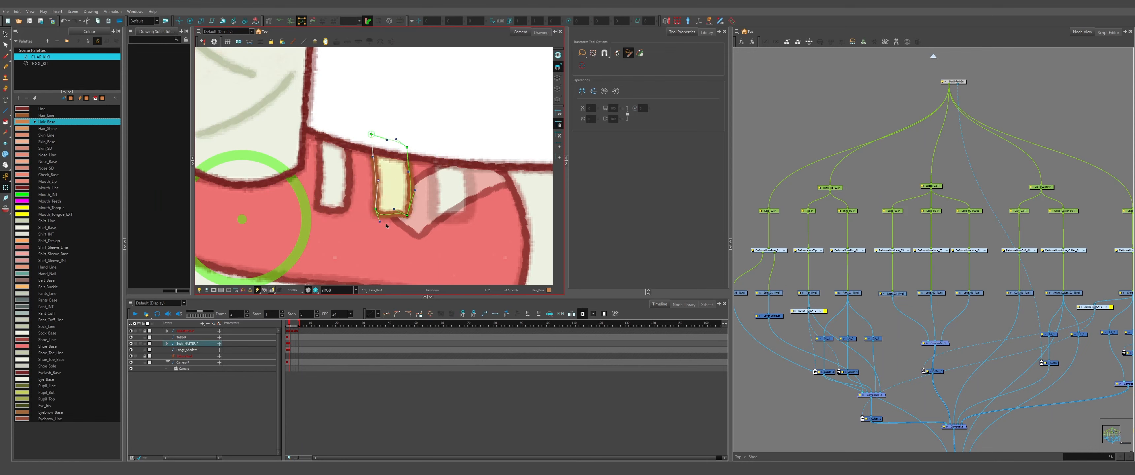
pyautogui.click(427, 201)
pyautogui.click(388, 167)
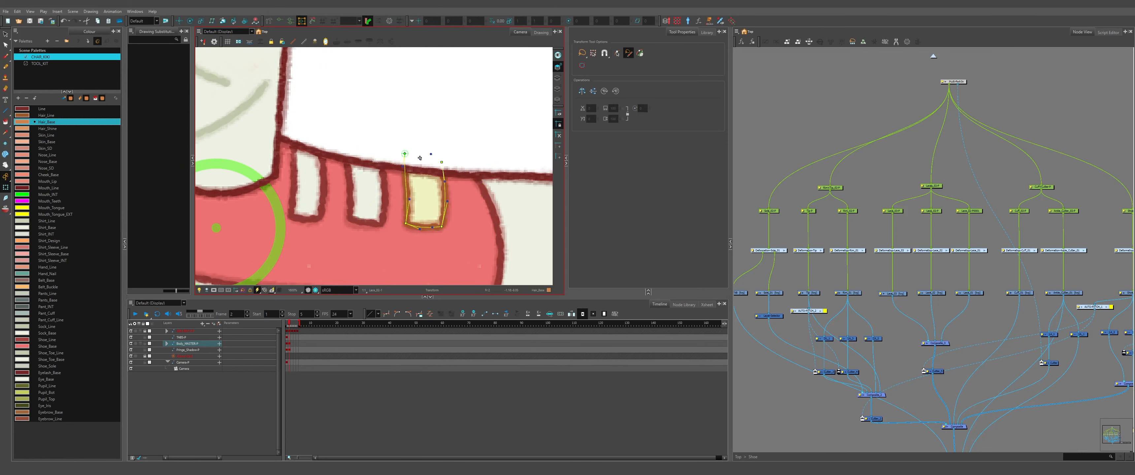
# Hide the turnaround reference and review the fitted three-quarter pose from head to shoes.
pyautogui.scroll(-10, 420, 158)
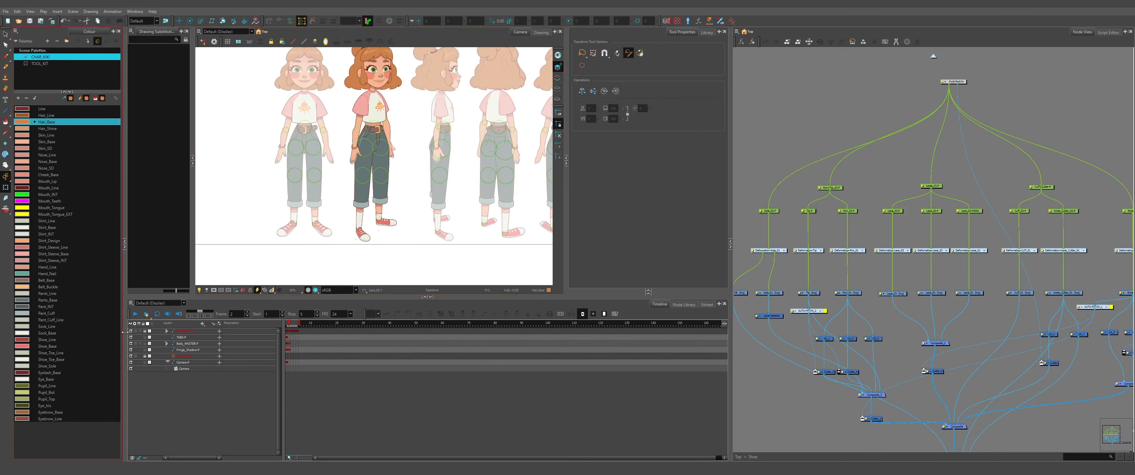
pyautogui.scroll(3, 397, 150)
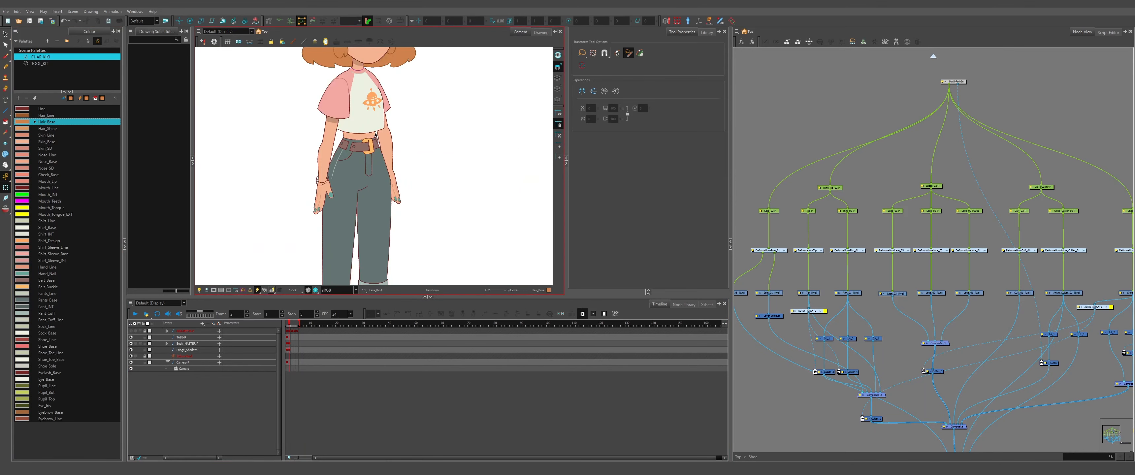
pyautogui.scroll(2, 375, 134)
pyautogui.scroll(-5, 310, 236)
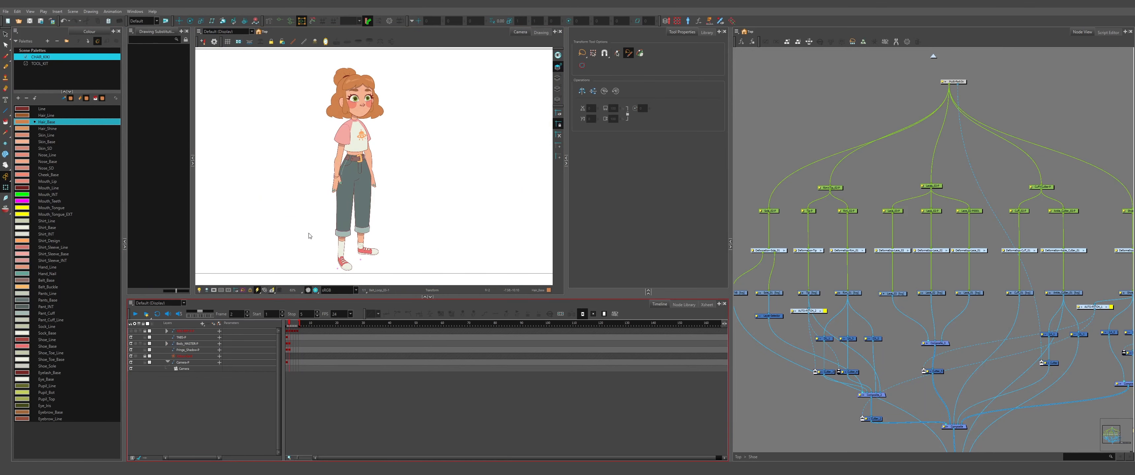
# Flip between the front view and the three-quarter view to compare the two character poses.
pyautogui.click(351, 199)
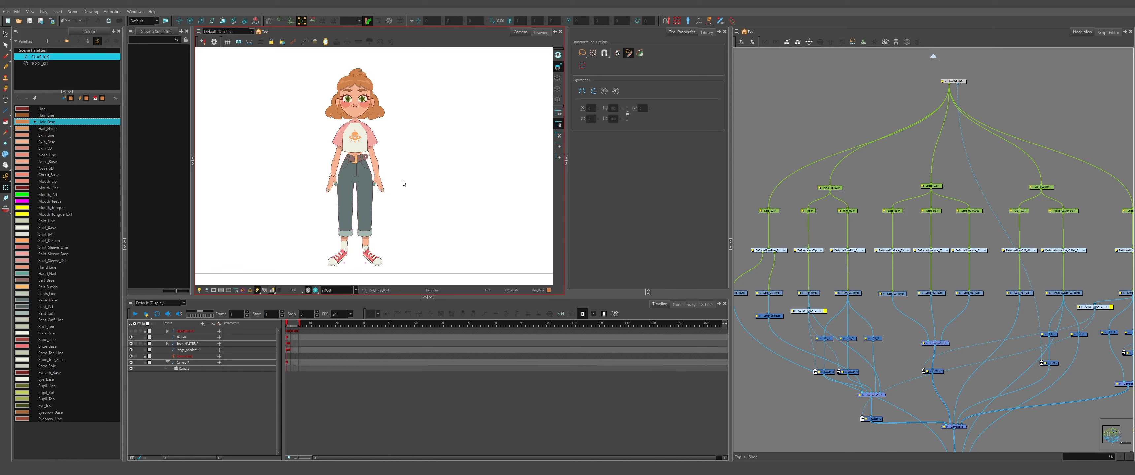
pyautogui.click(136, 335)
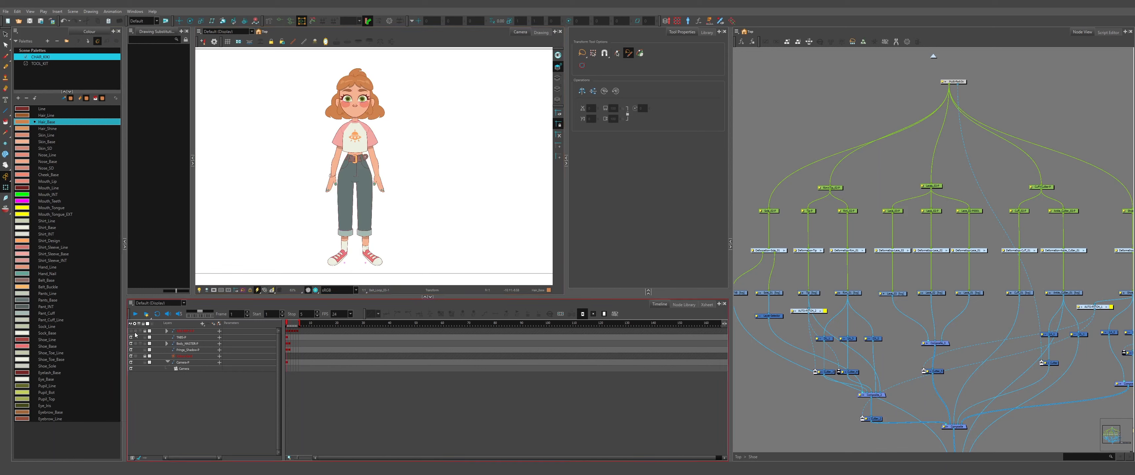
pyautogui.press('.')
pyautogui.scroll(3, 370, 244)
# Select the lower-leg peg of the first leg, try rotating it at the knee, and undo the rotation.
pyautogui.click(344, 176)
pyautogui.scroll(-3, 329, 148)
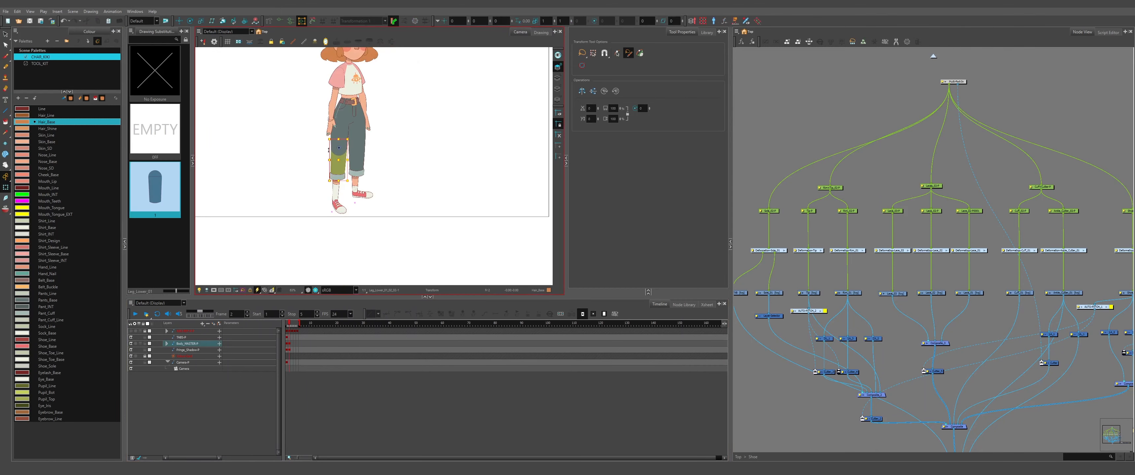
pyautogui.press('b')
pyautogui.press('b')
pyautogui.scroll(3, 335, 147)
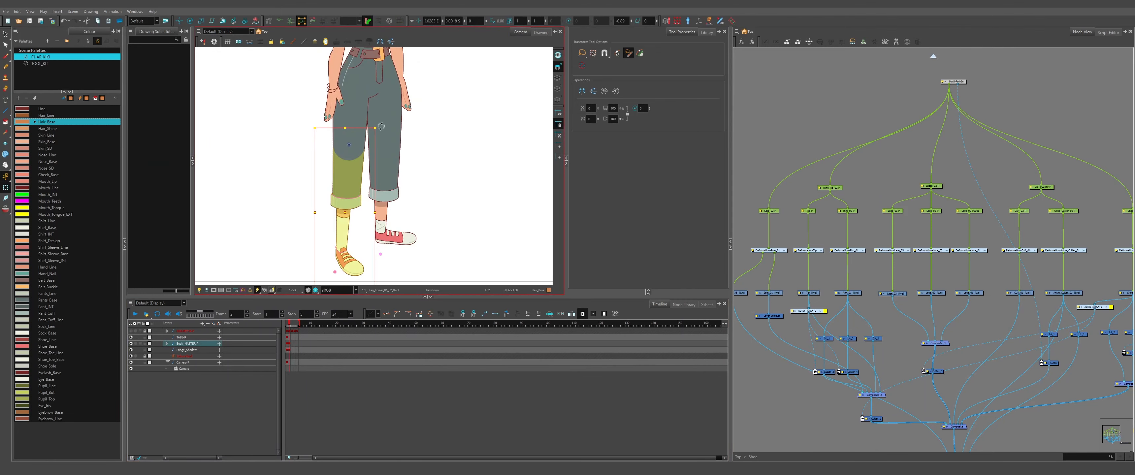
pyautogui.moveTo(381, 126); pyautogui.dragTo(362, 180)
pyautogui.hotkey('ctrl', 'z')
# Try bending the second leg's lower part at the knee backward and forward, undoing each rotation.
pyautogui.click(390, 177)
pyautogui.press('b')
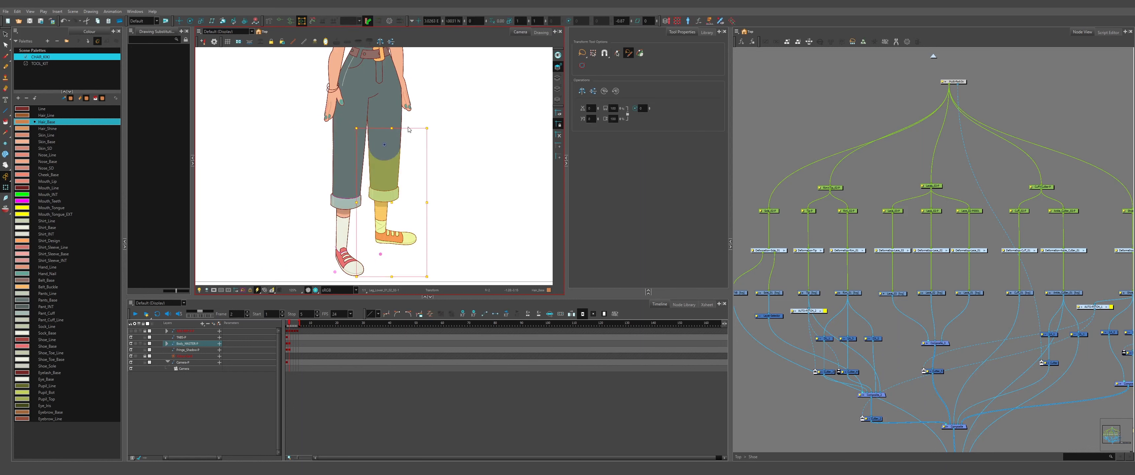
pyautogui.moveTo(431, 125); pyautogui.dragTo(400, 193)
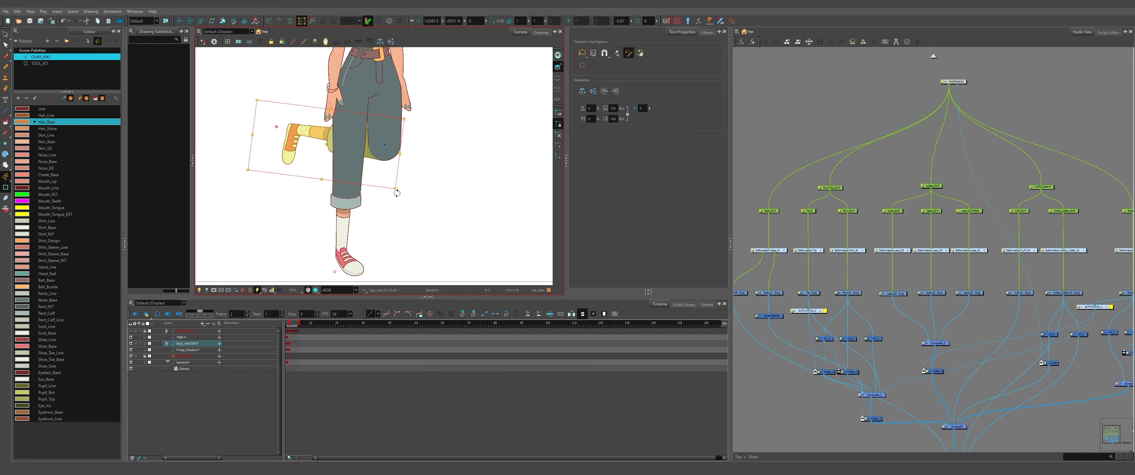
pyautogui.scroll(5, 399, 135)
pyautogui.hotkey('ctrl', 'z')
pyautogui.scroll(-4, 397, 153)
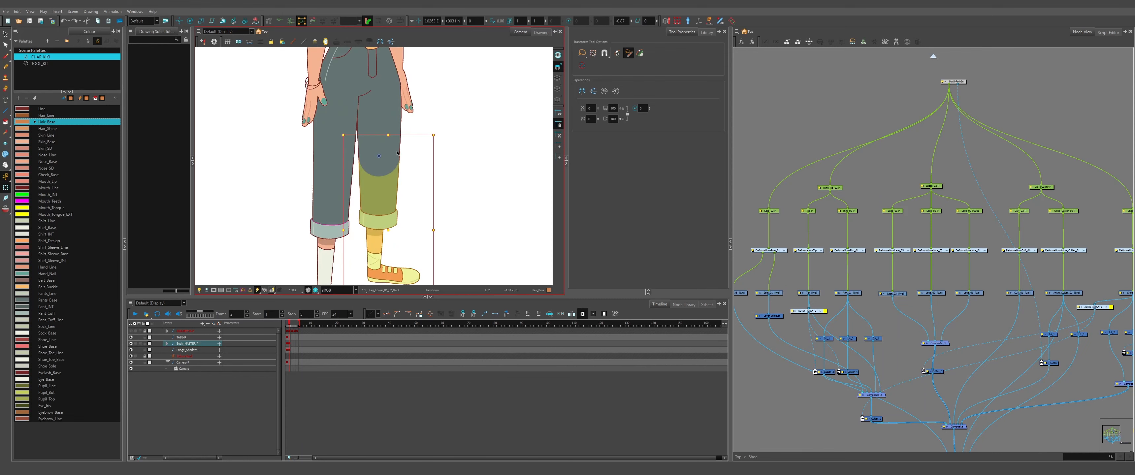
pyautogui.moveTo(418, 112); pyautogui.dragTo(360, 100)
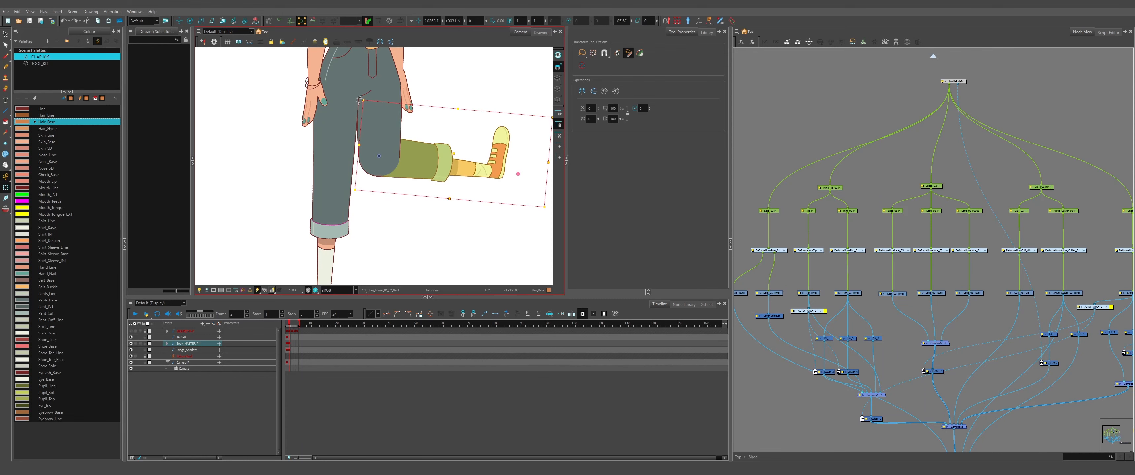
pyautogui.hotkey('ctrl', 'z')
# Select the second leg's whole-leg peg and the full-body peg to check their pivots.
pyautogui.scroll(-2, 371, 197)
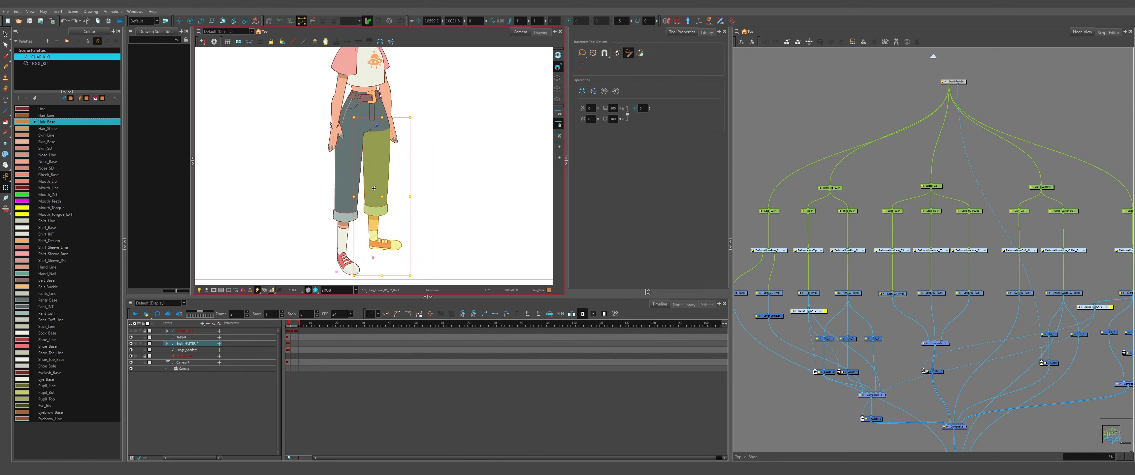
pyautogui.scroll(-2, 370, 192)
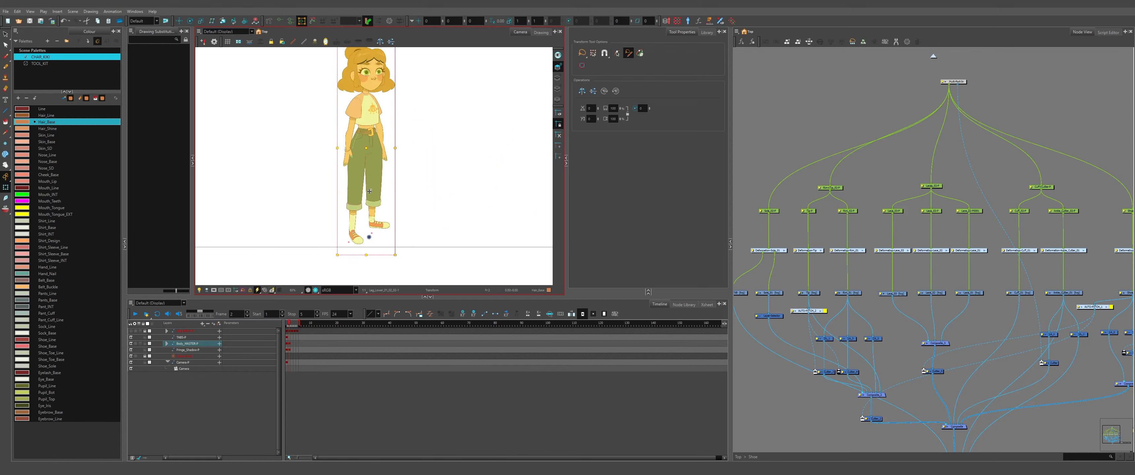
pyautogui.click(461, 181)
# Try bending the near forearm at the elbow across the waist, and undo the rotation.
pyautogui.scroll(4, 354, 121)
pyautogui.scroll(-1, 348, 176)
pyautogui.click(341, 169)
pyautogui.scroll(2, 352, 158)
pyautogui.click(352, 157)
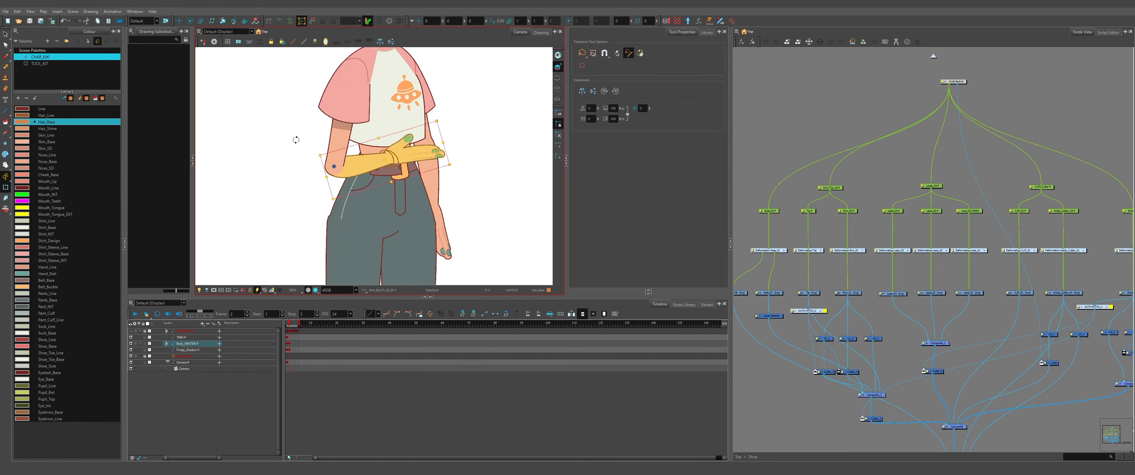
pyautogui.hotkey('ctrl', 'z')
# Try rotating the far forearm at the elbow, and undo the rotation.
pyautogui.scroll(-2, 375, 191)
pyautogui.scroll(3, 421, 177)
pyautogui.click(424, 159)
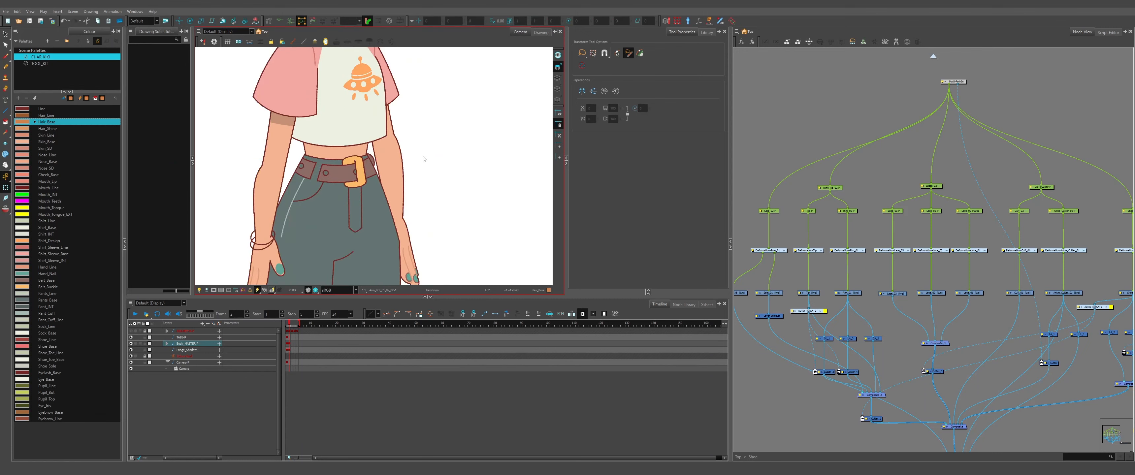
pyautogui.hotkey('ctrl', 'z')
pyautogui.scroll(-5, 382, 179)
pyautogui.scroll(3, 369, 152)
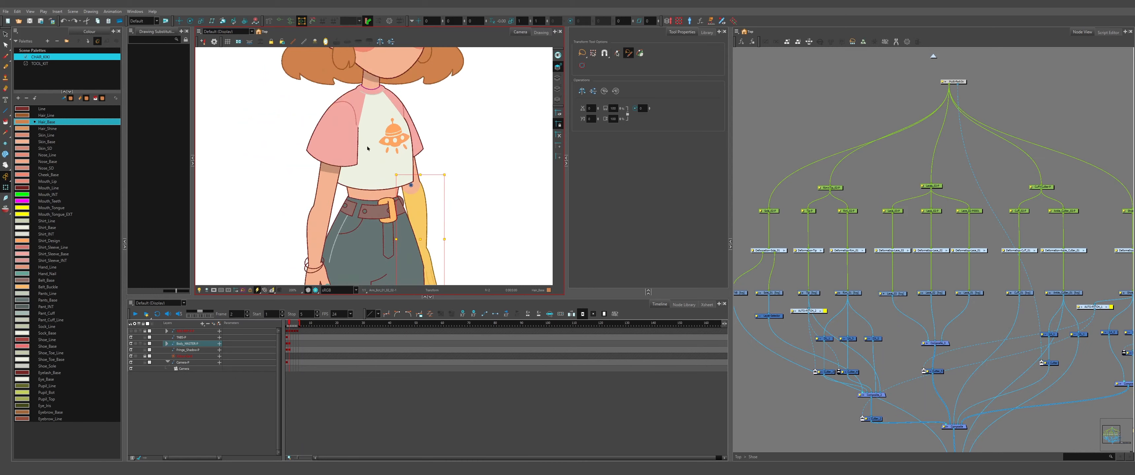
# Select the face, try rotating it slightly, and undo the change.
pyautogui.scroll(-5, 358, 174)
pyautogui.scroll(6, 357, 126)
pyautogui.click(378, 220)
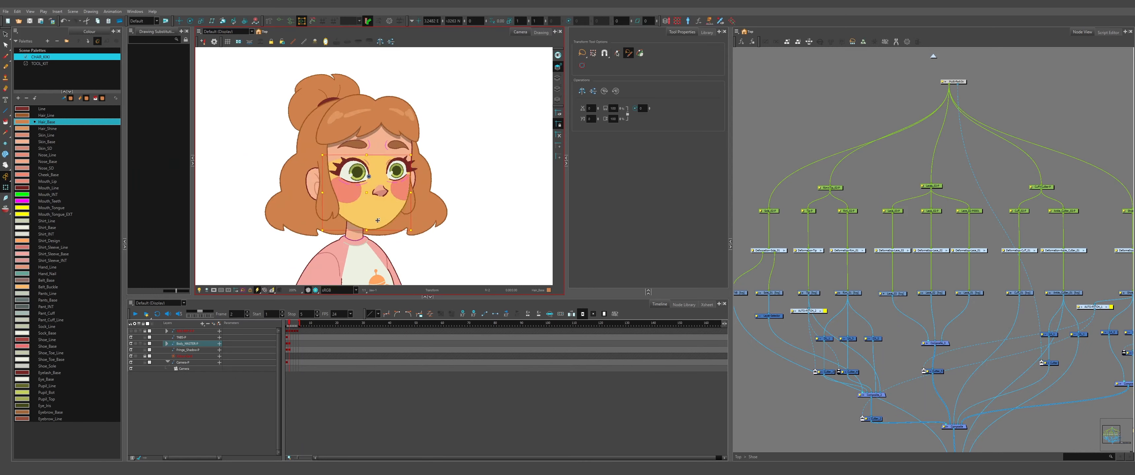
pyautogui.moveTo(453, 236); pyautogui.dragTo(444, 252)
pyautogui.hotkey('ctrl', 'z')
# Select the eye pegs individually and as a pair to check their pivots and grouping.
pyautogui.click(444, 251)
pyautogui.scroll(5, 352, 174)
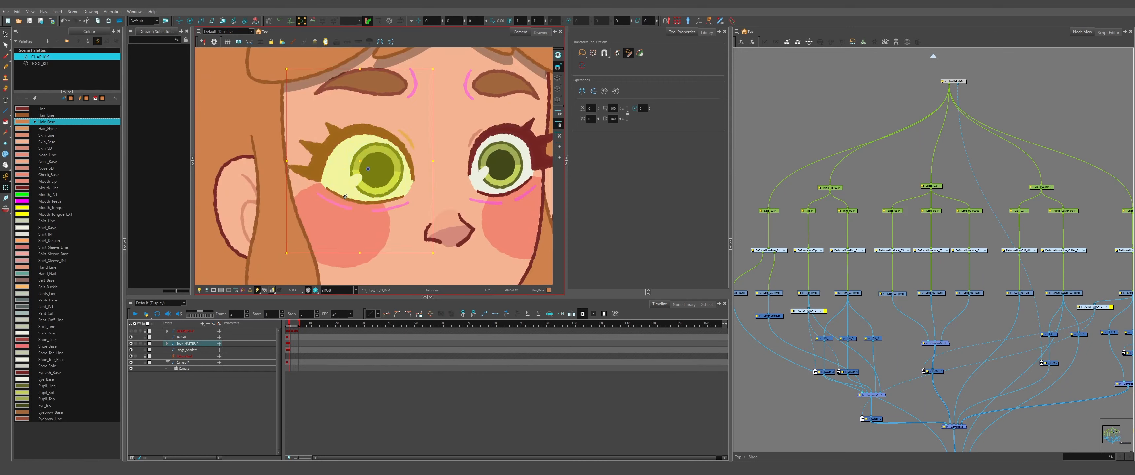
pyautogui.scroll(-5, 345, 196)
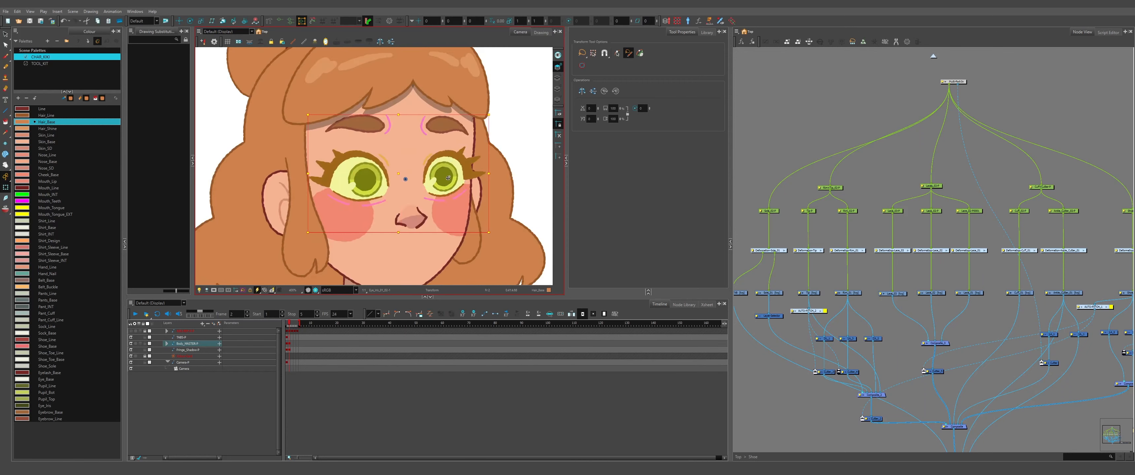
pyautogui.scroll(3, 449, 178)
pyautogui.click(448, 179)
pyautogui.scroll(-4, 425, 190)
pyautogui.scroll(5, 419, 160)
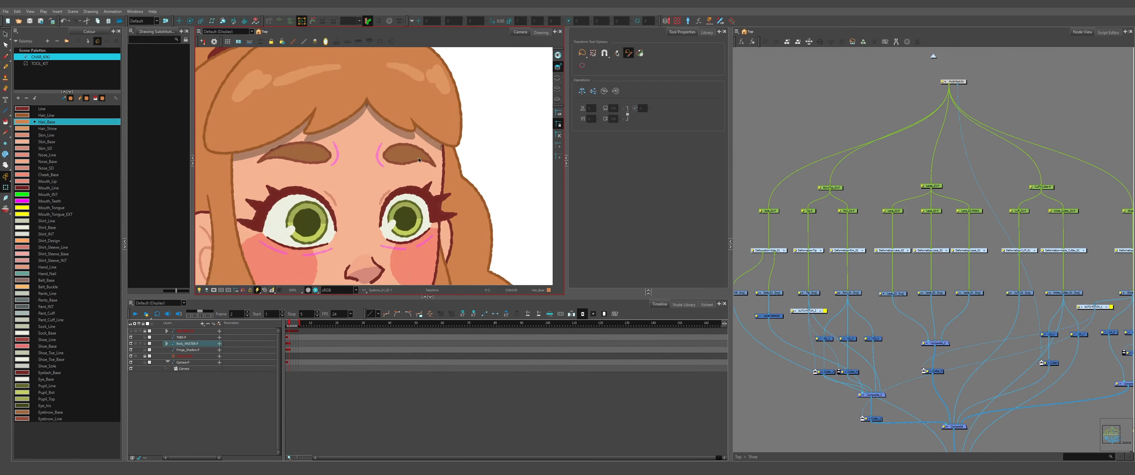
# Select the facial parts around the nose and cheeks to check how they are grouped under pegs.
pyautogui.scroll(-4, 370, 152)
pyautogui.press('Escape')
pyautogui.scroll(5, 342, 192)
pyautogui.click(334, 193)
pyautogui.click(476, 186)
pyautogui.click(420, 193)
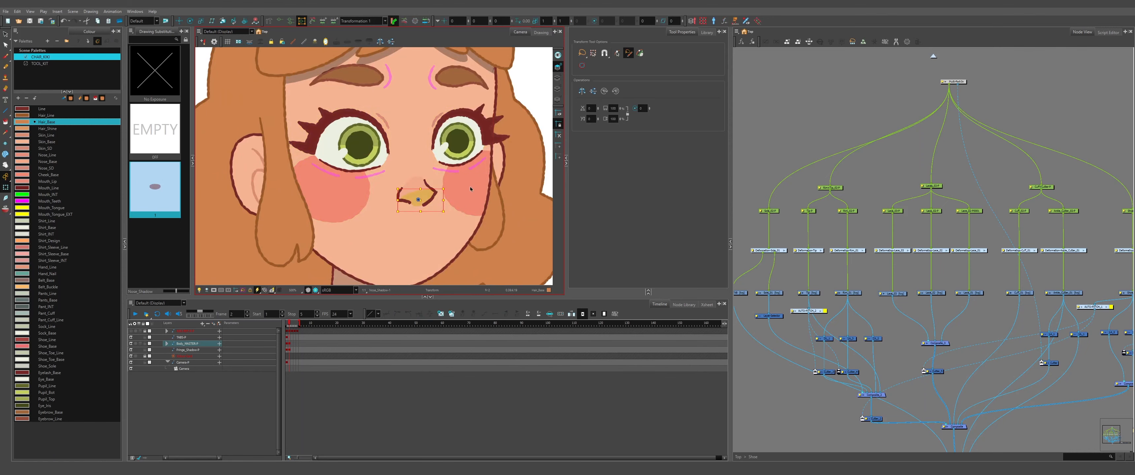
pyautogui.press('b')
pyautogui.press('b')
pyautogui.scroll(-4, 396, 177)
# Select the hair bun's peg and check its pivot at the hair tie.
pyautogui.click(335, 74)
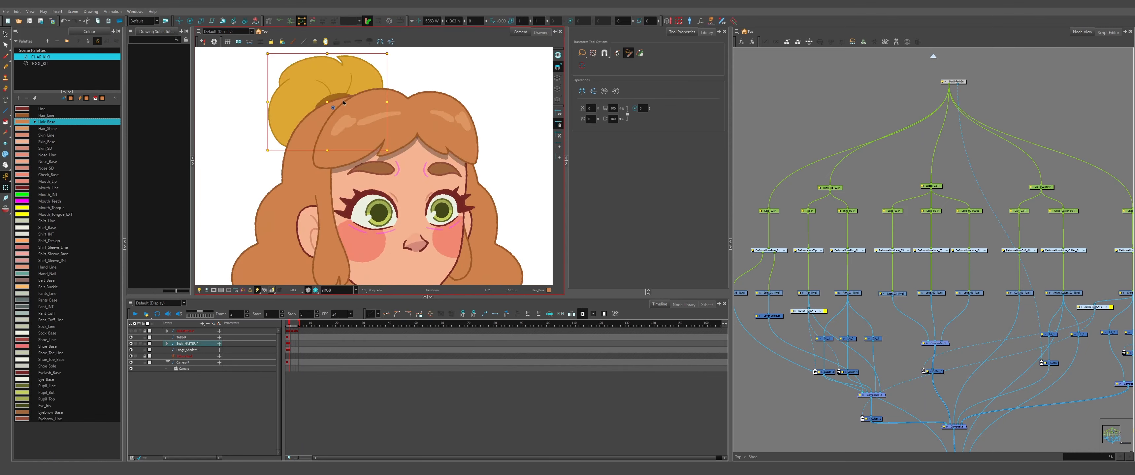
pyautogui.scroll(-5, 441, 128)
pyautogui.click(450, 122)
# Swing the near arm outward from the shoulder to test the sleeve's join with the shirt.
pyautogui.moveTo(411, 226); pyautogui.dragTo(388, 177)
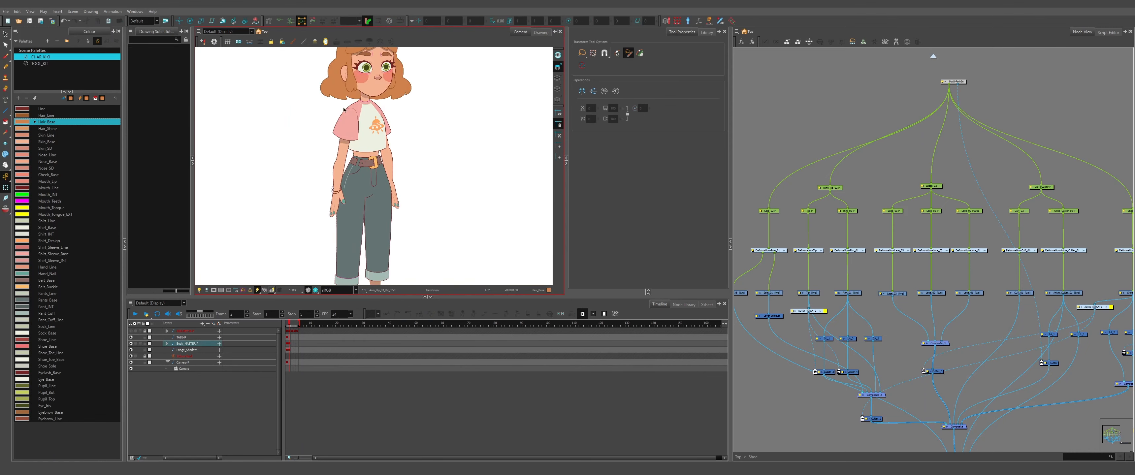
pyautogui.click(344, 110)
pyautogui.scroll(2, 344, 110)
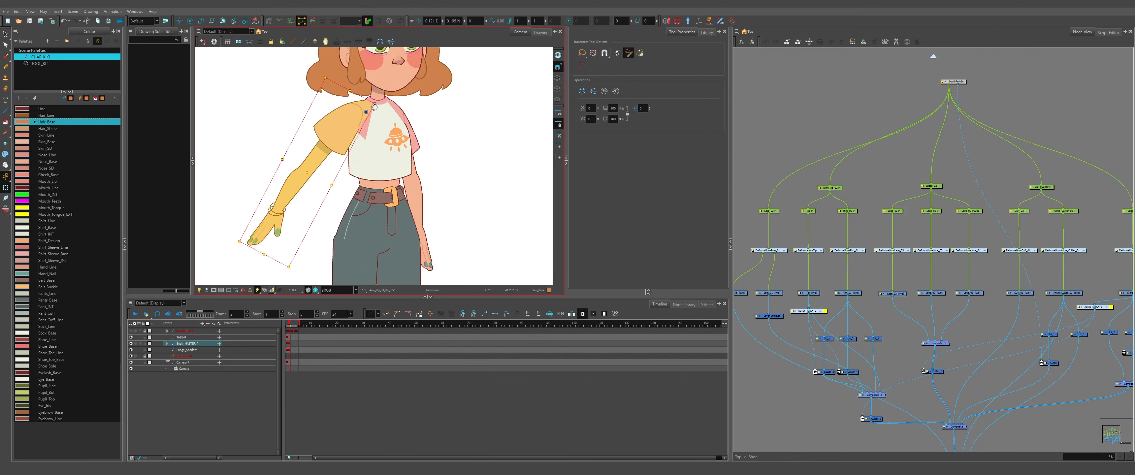
pyautogui.scroll(5, 374, 107)
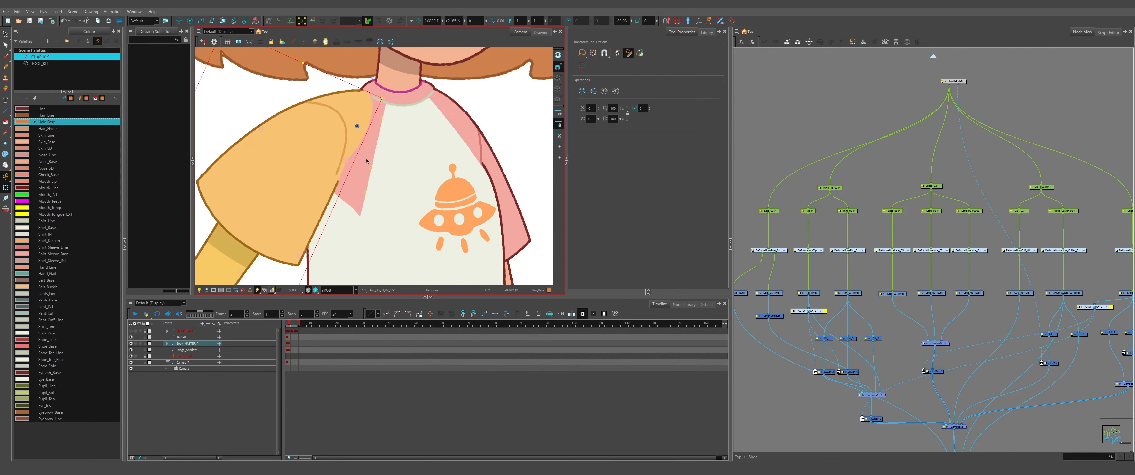
# Pull the shoulder connection's deformer in so the sleeve patch follows the raised near arm.
pyautogui.click(367, 161)
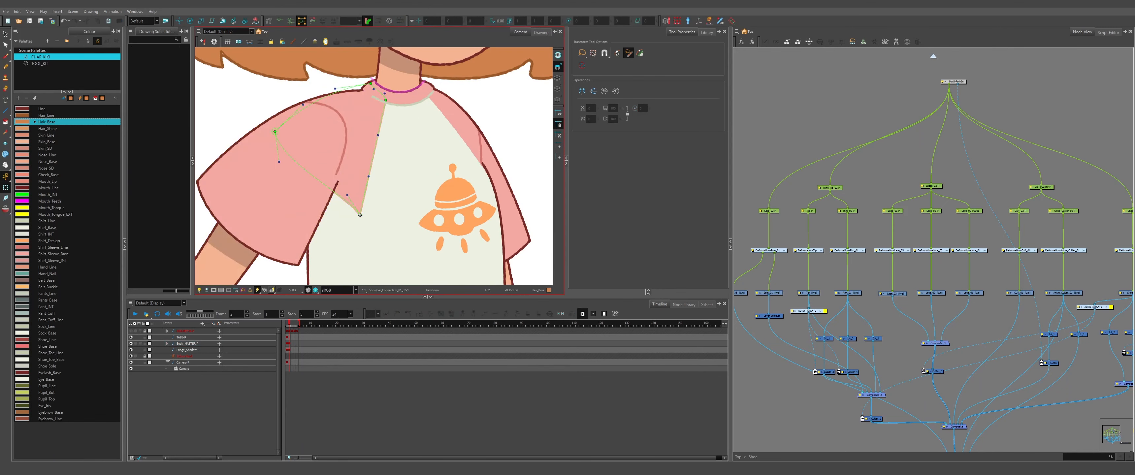
pyautogui.scroll(-2, 347, 167)
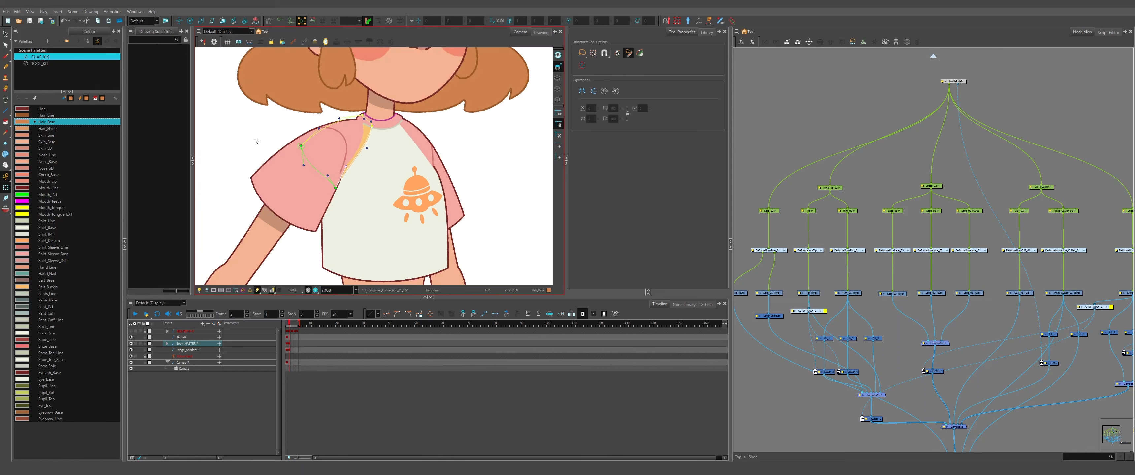
pyautogui.scroll(-4, 439, 151)
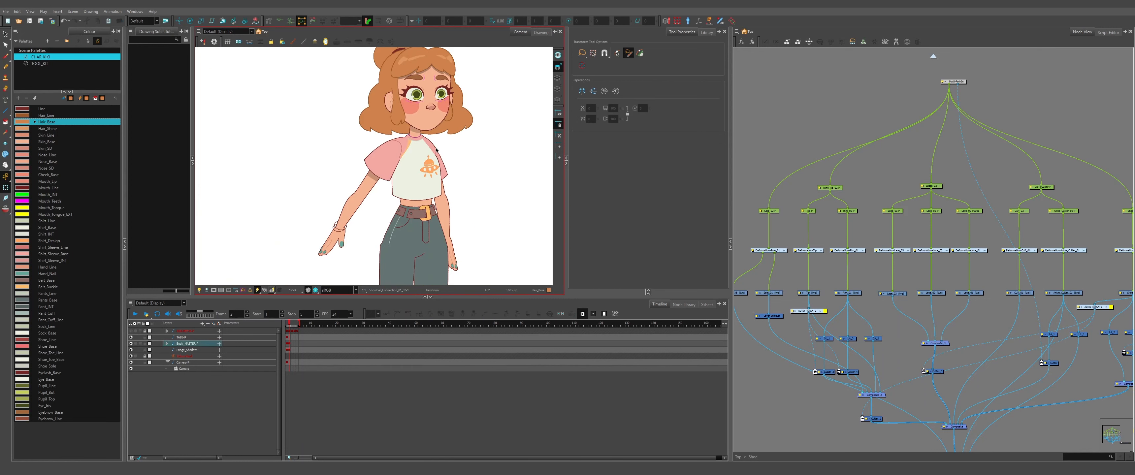
pyautogui.scroll(2, 386, 207)
# Undo the shoulder connection and near-arm changes, and examine the trouser outline at the hip.
pyautogui.click(385, 208)
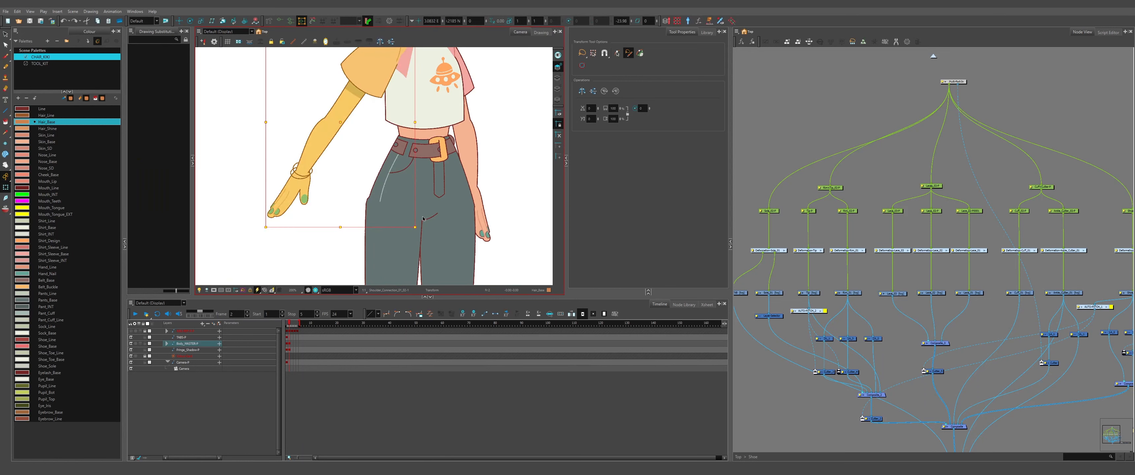
pyautogui.scroll(3, 423, 219)
pyautogui.scroll(-4, 377, 202)
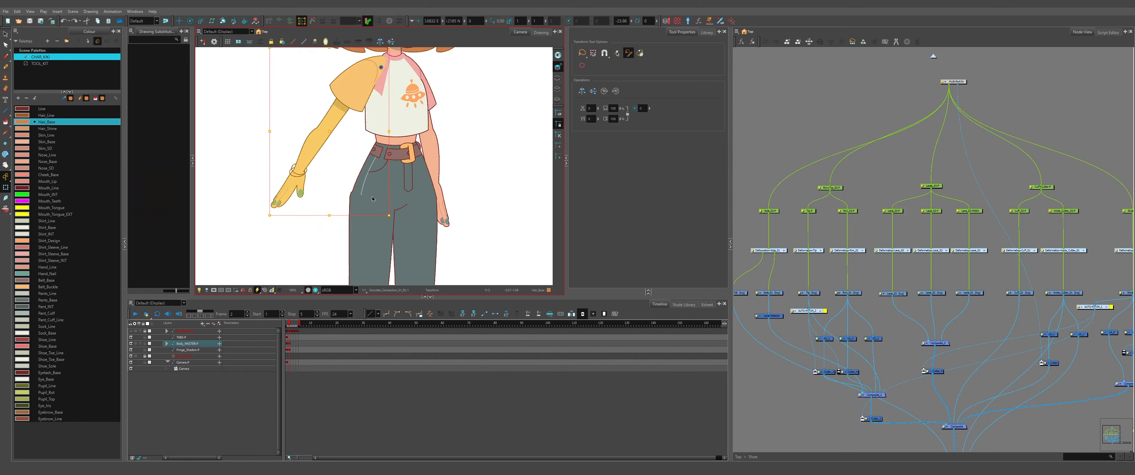
pyautogui.scroll(-1, 372, 198)
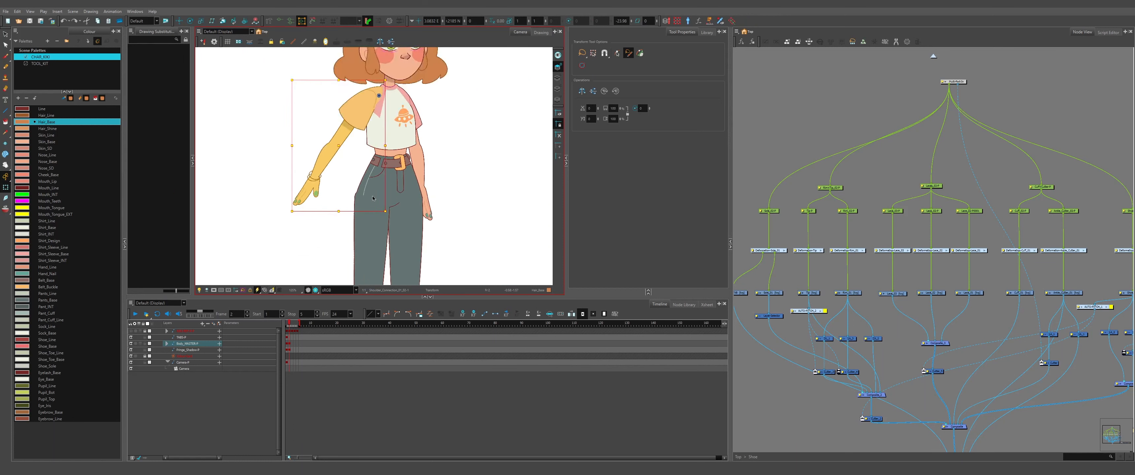
pyautogui.scroll(7, 372, 198)
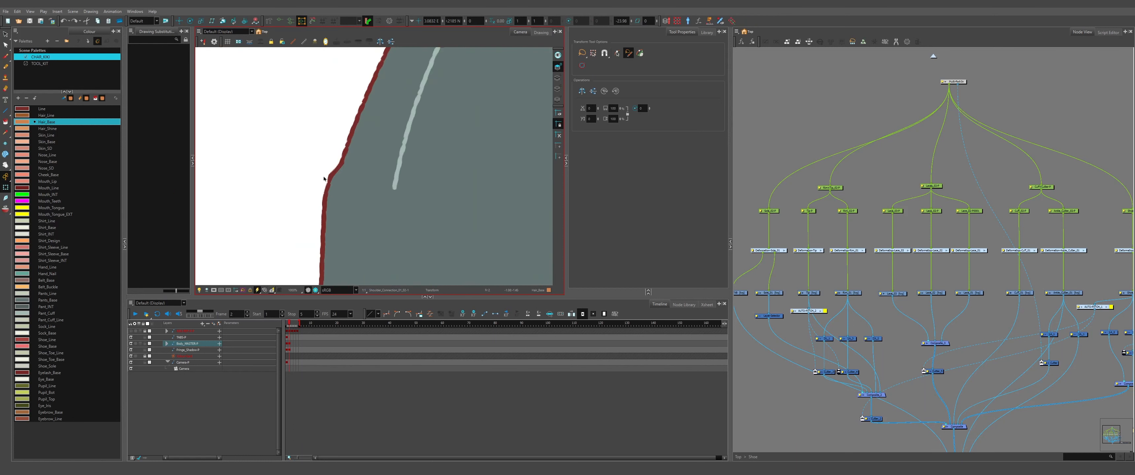
pyautogui.scroll(-5, 324, 179)
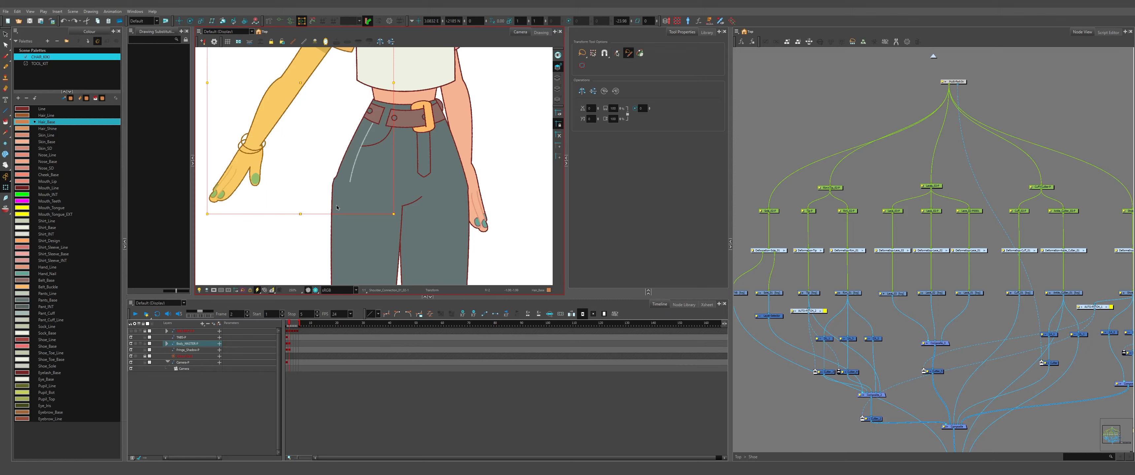
pyautogui.scroll(3, 340, 209)
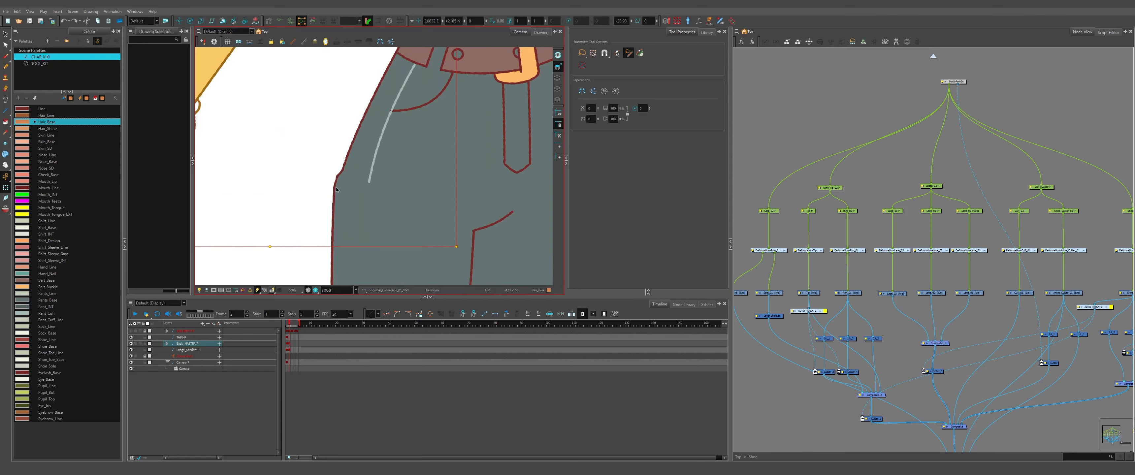
pyautogui.scroll(-5, 340, 196)
pyautogui.scroll(2, 356, 201)
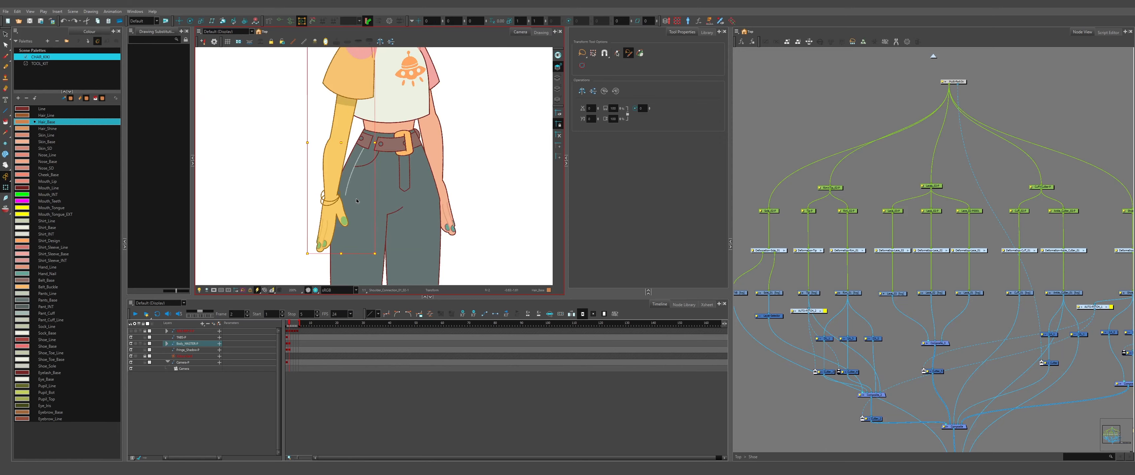
pyautogui.scroll(-2, 357, 201)
# Select the near upper-leg drawing and display the leg deformer curves around the hip.
pyautogui.click(934, 56)
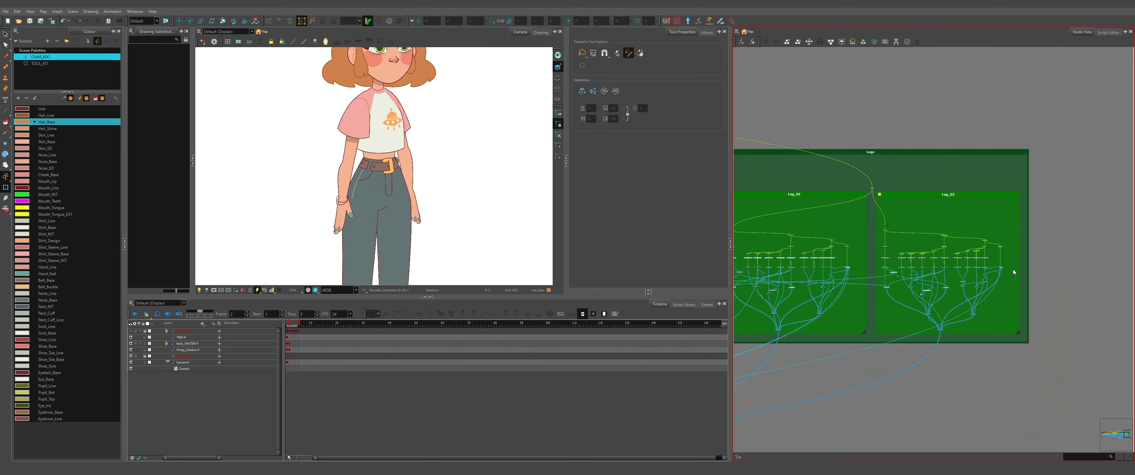
pyautogui.scroll(-3, 1012, 270)
pyautogui.scroll(3, 938, 299)
pyautogui.scroll(4, 352, 194)
pyautogui.click(375, 211)
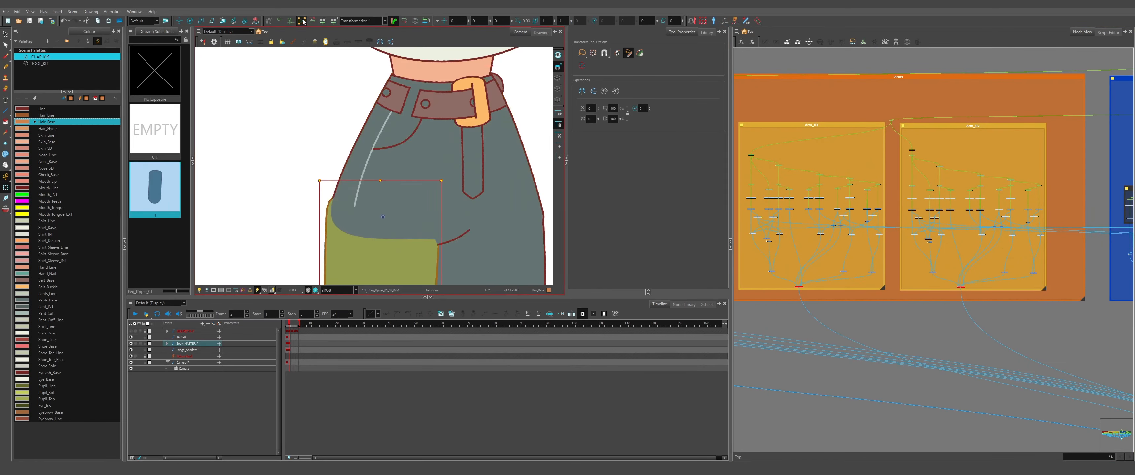
pyautogui.click(303, 21)
pyautogui.scroll(5, 335, 141)
pyautogui.scroll(-4, 287, 177)
pyautogui.scroll(5, 473, 188)
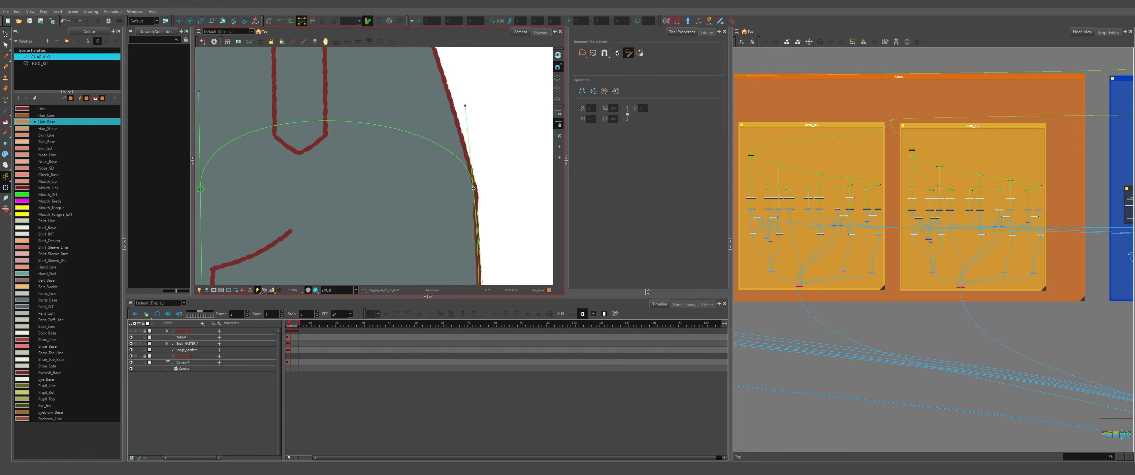
# Compare both upper legs' deformer curves with the trouser outline at the hips, and clear the selection.
pyautogui.scroll(-4, 473, 188)
pyautogui.scroll(4, 462, 217)
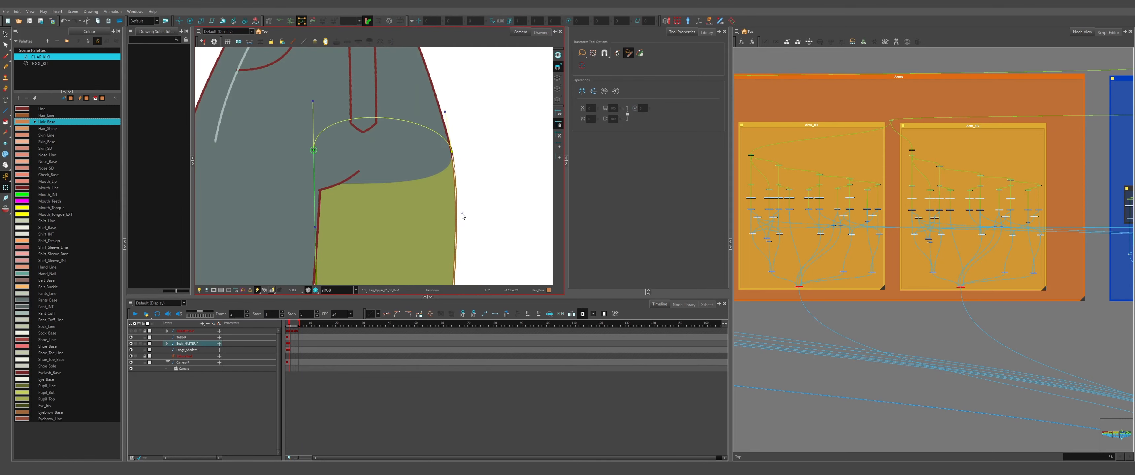
pyautogui.scroll(-4, 462, 216)
pyautogui.scroll(4, 236, 202)
pyautogui.scroll(-4, 237, 202)
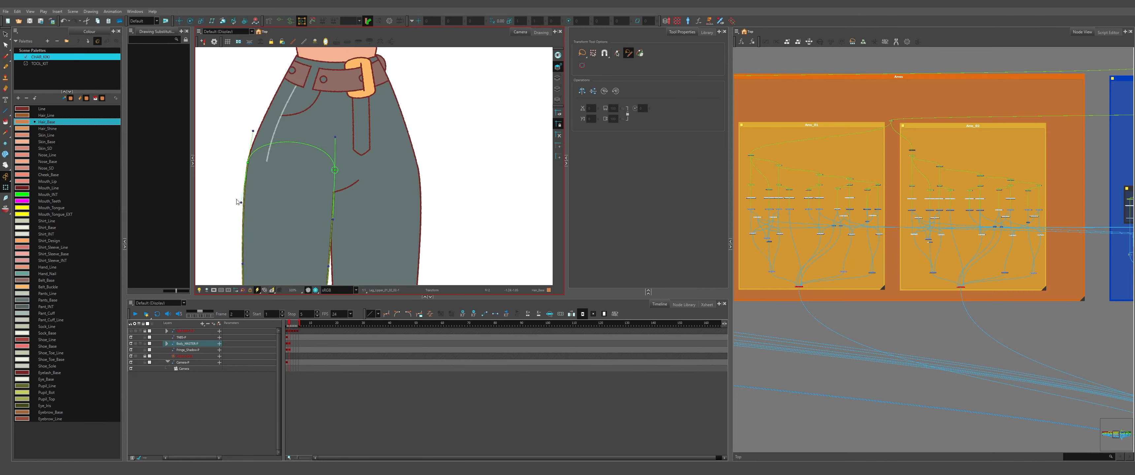
pyautogui.click(237, 202)
pyautogui.scroll(3, 335, 167)
pyautogui.scroll(-4, 445, 143)
pyautogui.click(444, 143)
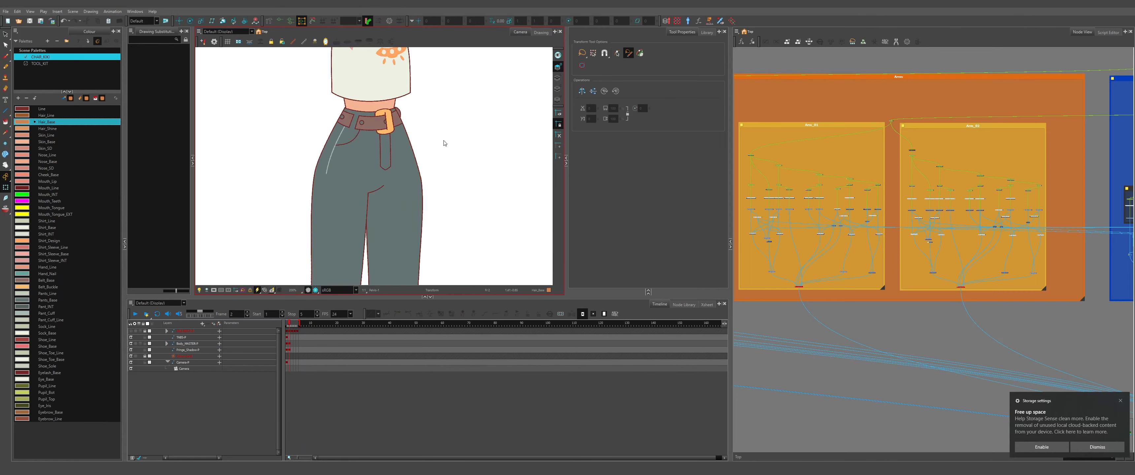
# Examine the trouser cuffs and how their upper edges overlap the lower legs.
pyautogui.scroll(4, 444, 143)
pyautogui.click(444, 143)
pyautogui.scroll(-5, 397, 176)
pyautogui.click(368, 196)
pyautogui.scroll(4, 369, 195)
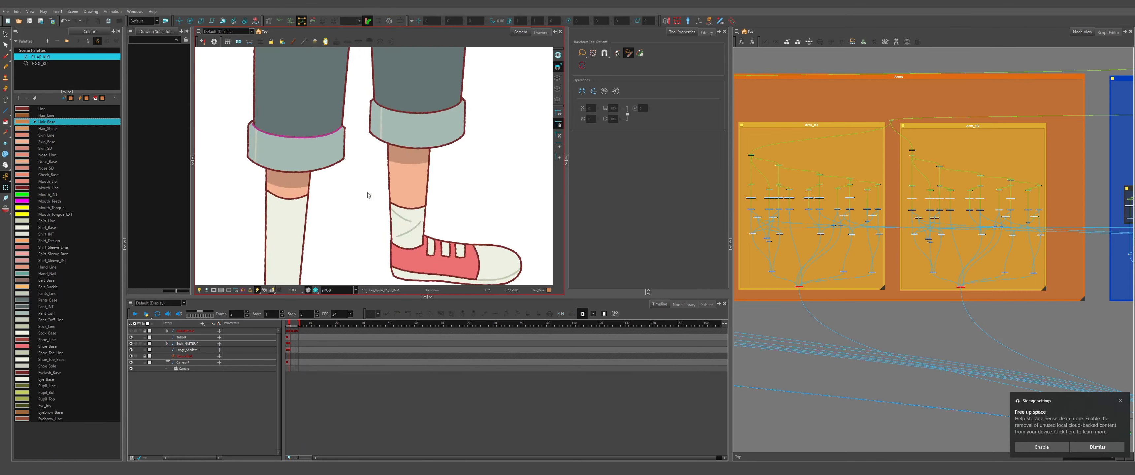
pyautogui.scroll(3, 368, 196)
pyautogui.scroll(-4, 436, 134)
pyautogui.scroll(4, 441, 146)
# Select the far trouser cuff's cutter drawing and trace its connections through the node network.
pyautogui.click(456, 145)
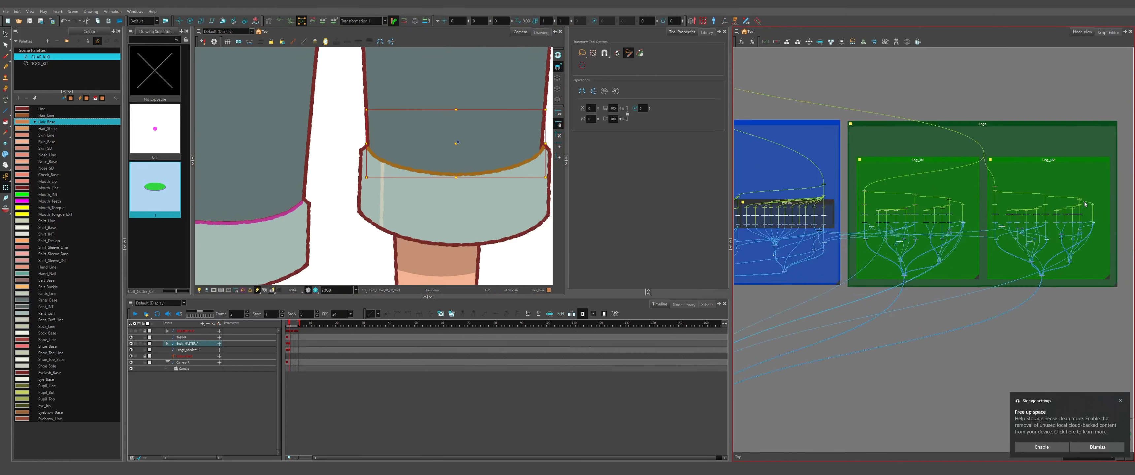
pyautogui.scroll(5, 1085, 204)
pyautogui.scroll(-6, 956, 224)
pyautogui.scroll(5, 779, 304)
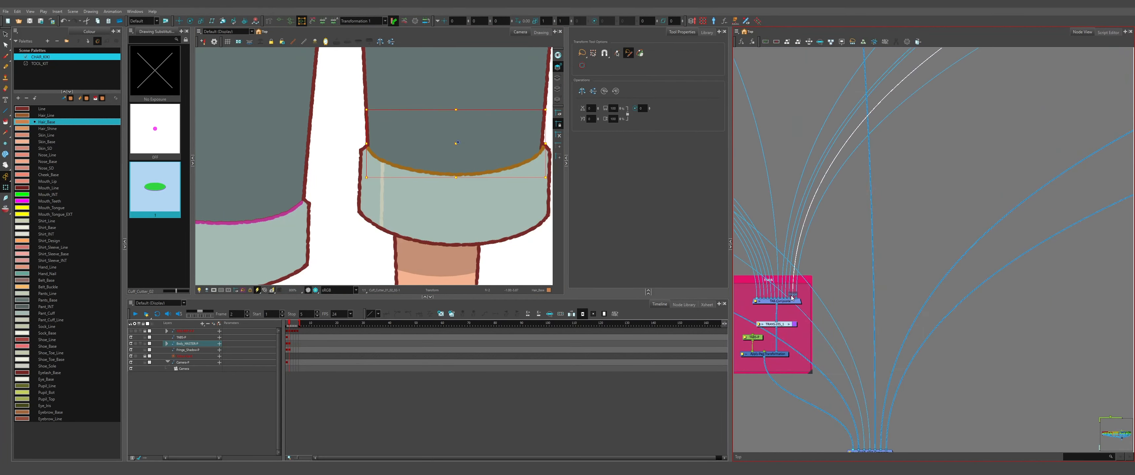
pyautogui.press('Escape')
# Return to the front pose, inspect the pelvis drawing's deformer, and view the whole character.
pyautogui.scroll(-6, 374, 220)
pyautogui.press(',')
pyautogui.scroll(6, 390, 172)
pyautogui.scroll(-1, 396, 243)
pyautogui.click(366, 227)
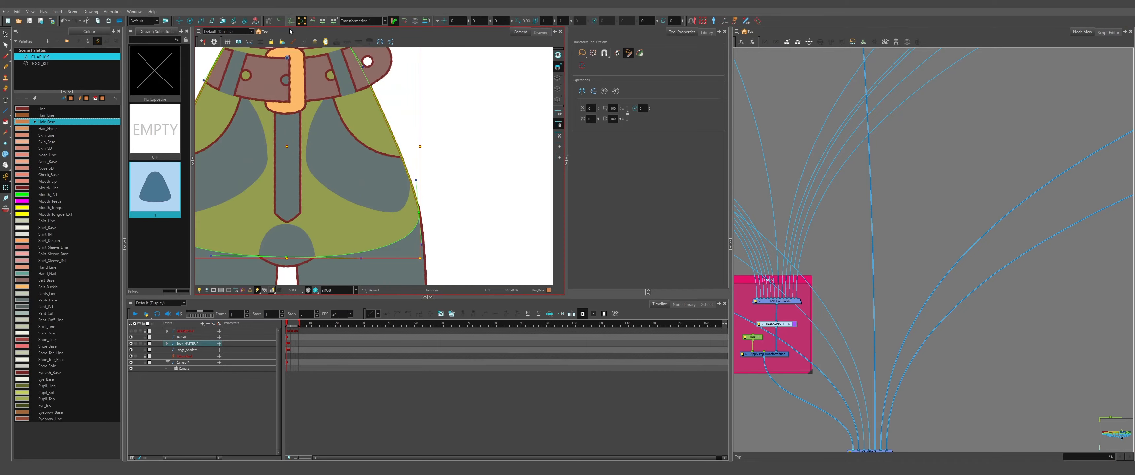
pyautogui.press('Escape')
pyautogui.scroll(2, 375, 176)
pyautogui.scroll(-8, 375, 251)
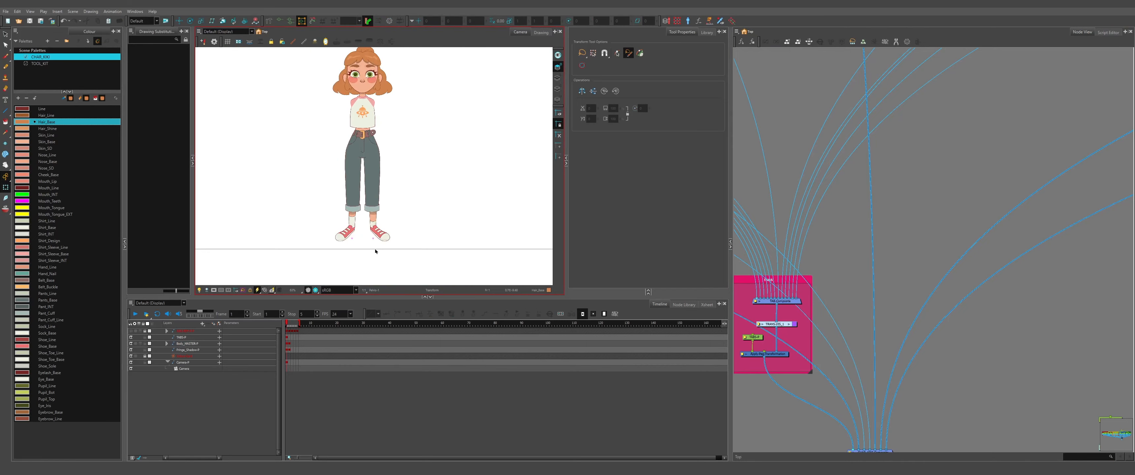
pyautogui.scroll(-3, 826, 316)
pyautogui.scroll(6, 827, 315)
pyautogui.scroll(-2, 405, 203)
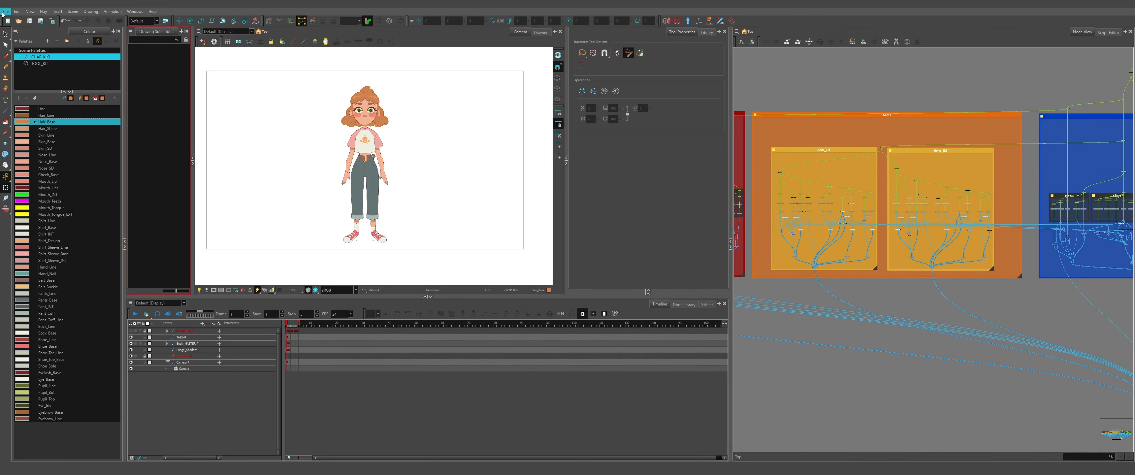
# Compare the body master's front and three-quarter poses on the first two frames.
pyautogui.click(288, 344)
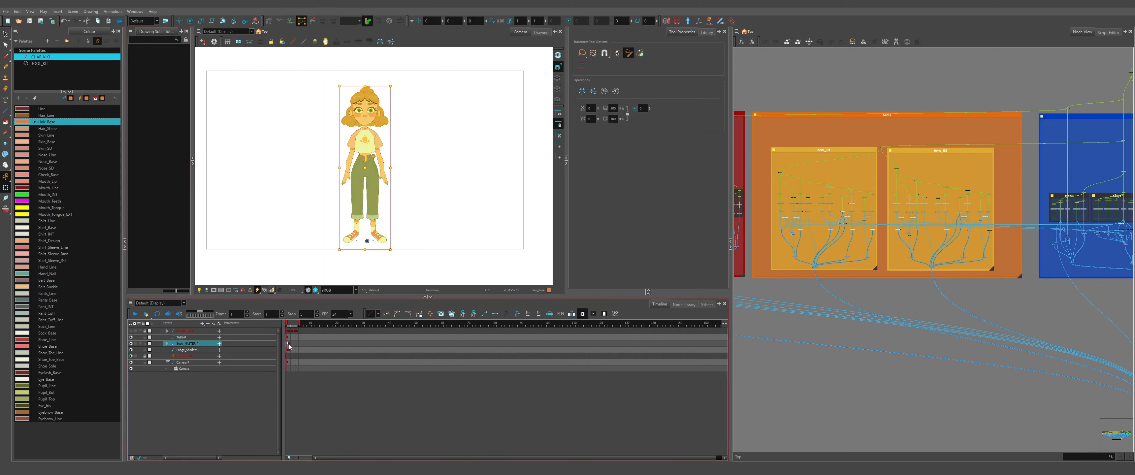
pyautogui.click(290, 346)
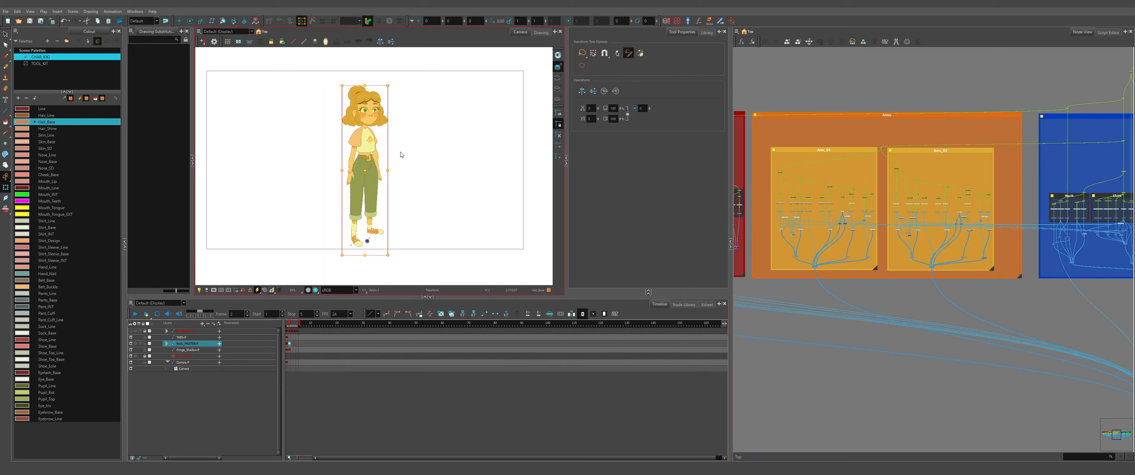
pyautogui.click(398, 166)
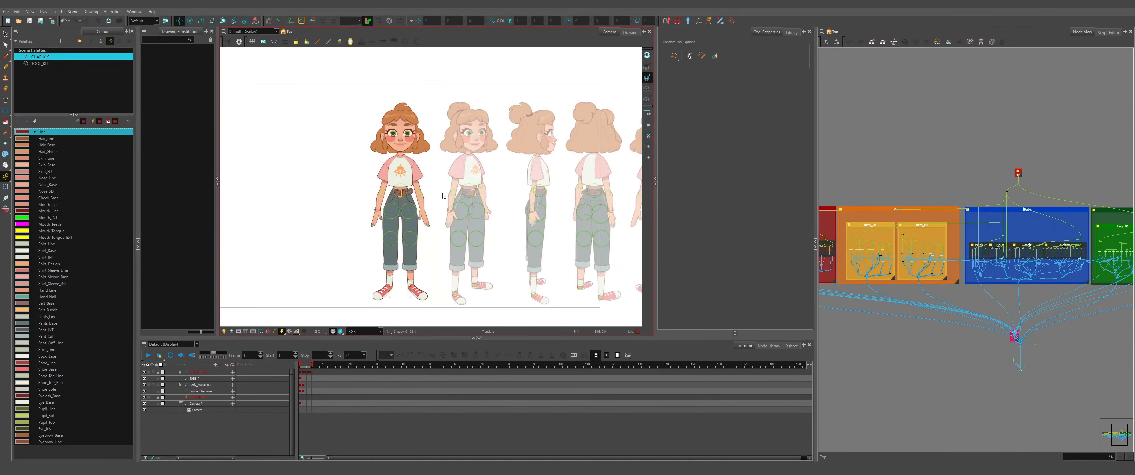
# Select the character in the three-quarter frame and advance to the frame with the profile reference.
pyautogui.press('.')
pyautogui.click(394, 212)
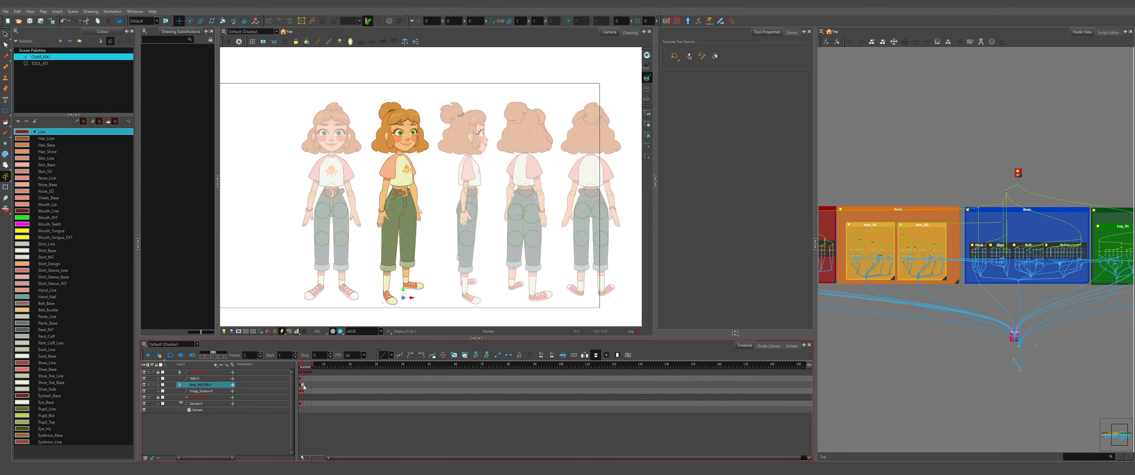
pyautogui.press('.')
pyautogui.scroll(5, 410, 117)
pyautogui.scroll(-6, 400, 176)
pyautogui.scroll(2, 401, 185)
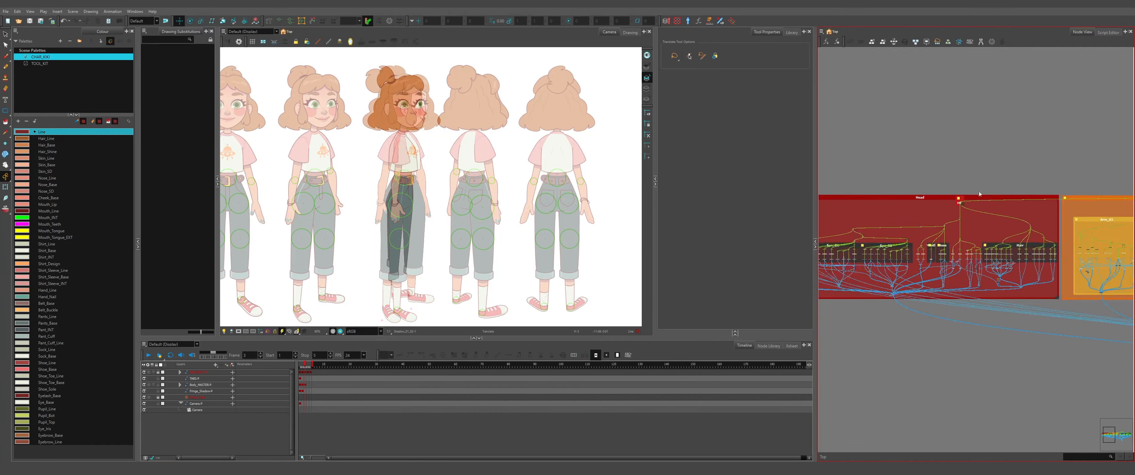
# Fit the neck and torso pegs to the profile reference.
pyautogui.scroll(5, 974, 247)
pyautogui.click(883, 261)
pyautogui.scroll(8, 421, 152)
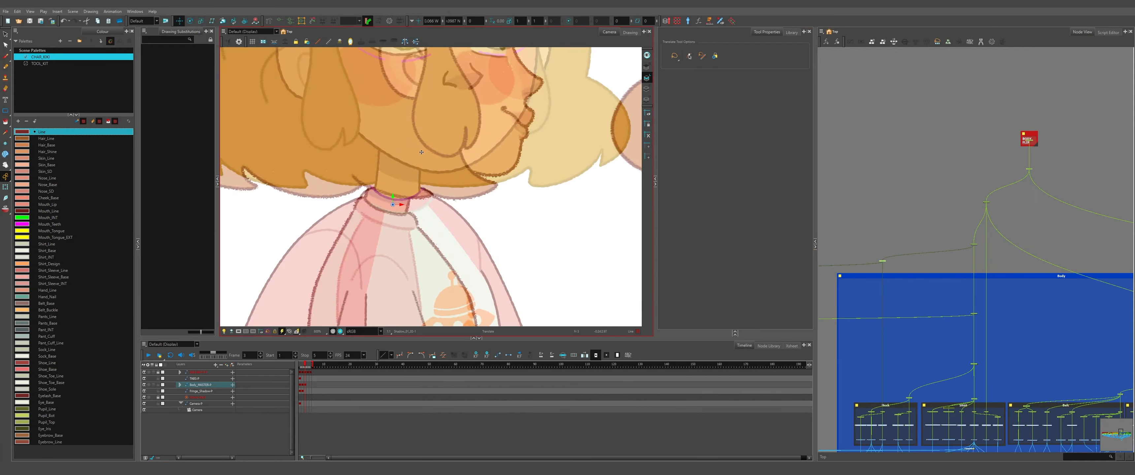
pyautogui.scroll(-6, 422, 152)
pyautogui.scroll(-5, 945, 221)
pyautogui.click(993, 304)
pyautogui.press('d')
pyautogui.scroll(4, 925, 246)
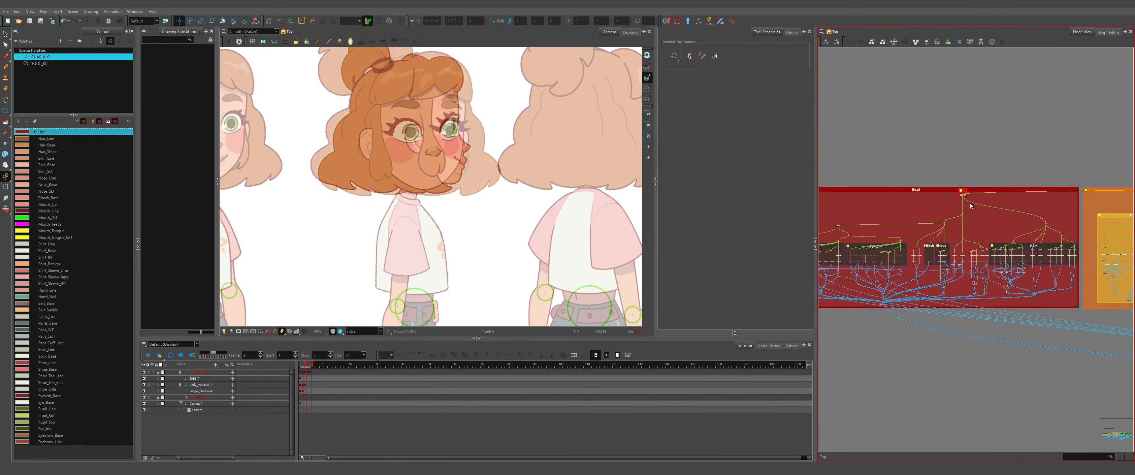
# Try to shift the whole hair group toward the profile reference, and undo the move.
pyautogui.click(971, 203)
pyautogui.scroll(6, 412, 167)
pyautogui.scroll(5, 1023, 271)
pyautogui.scroll(5, 1034, 246)
pyautogui.click(997, 266)
pyautogui.scroll(-4, 414, 269)
pyautogui.scroll(-3, 958, 150)
pyautogui.moveTo(434, 260)
pyautogui.mouseDown()
pyautogui.moveTo(421, 256)
pyautogui.moveTo(427, 246)
pyautogui.mouseUp()
pyautogui.hotkey('ctrl', 'z')
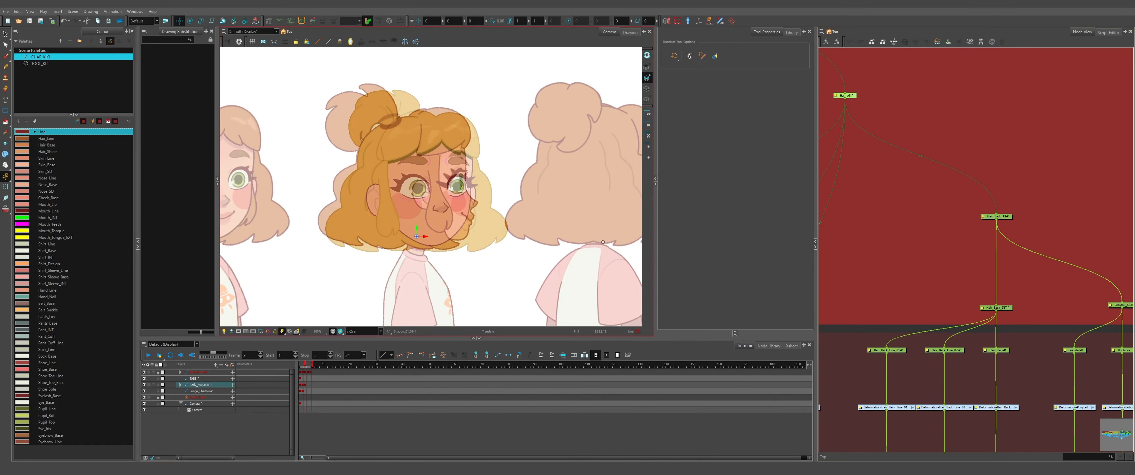
pyautogui.hotkey('ctrl', 'z')
# Try to shift the upper back hair toward the profile reference's bun, and undo the move.
pyautogui.click(1076, 294)
pyautogui.scroll(4, 357, 71)
pyautogui.moveTo(388, 141); pyautogui.dragTo(362, 122)
pyautogui.hotkey('ctrl', 'z')
# Switch the first back-hair line to its empty drawing for the profile view.
pyautogui.scroll(4, 893, 281)
pyautogui.click(946, 339)
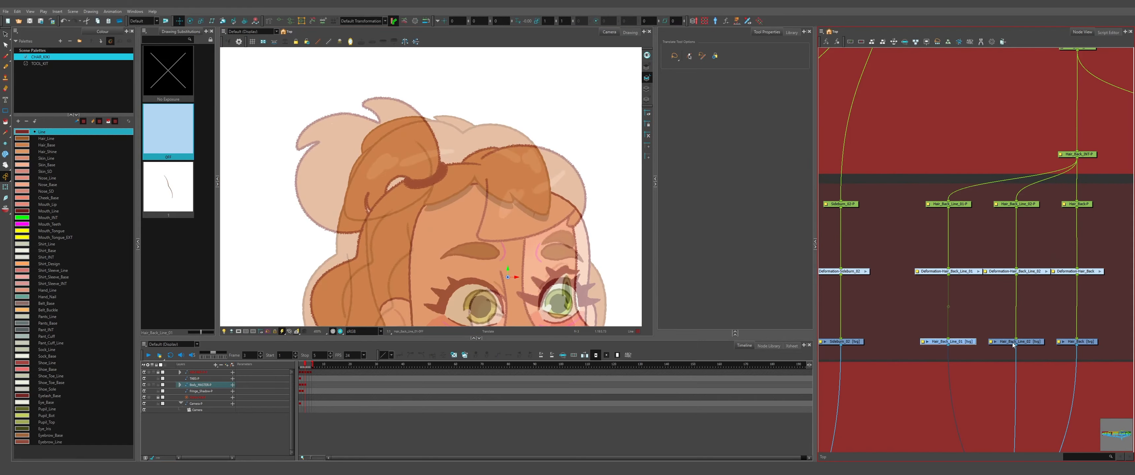
pyautogui.scroll(-2, 970, 282)
pyautogui.click(991, 246)
pyautogui.scroll(-3, 419, 177)
# Move the sideburn strand forward over the middle of the face.
pyautogui.click(900, 381)
pyautogui.click(897, 246)
pyautogui.moveTo(370, 194); pyautogui.dragTo(465, 203)
pyautogui.scroll(-2, 917, 220)
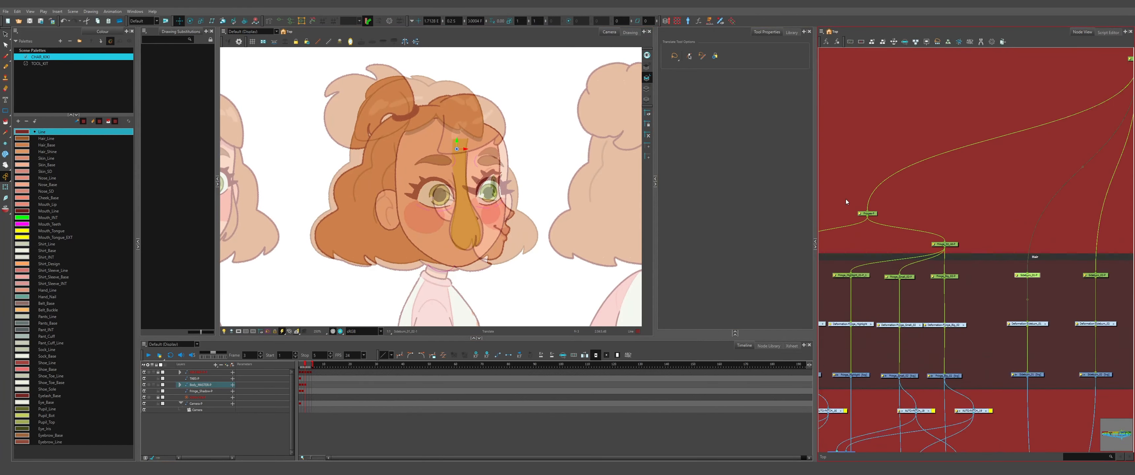
# Adjust the second fringe section at the profile's forehead.
pyautogui.click(867, 213)
pyautogui.scroll(-2, 918, 312)
pyautogui.scroll(1, 918, 312)
pyautogui.click(502, 168)
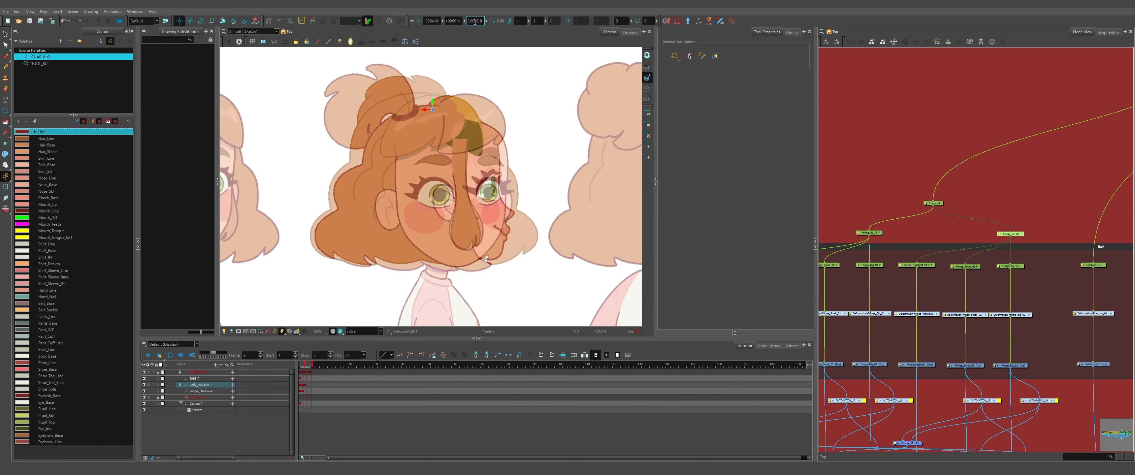
# Try to move the first fringe section forward on the forehead, and undo the move.
pyautogui.click(869, 233)
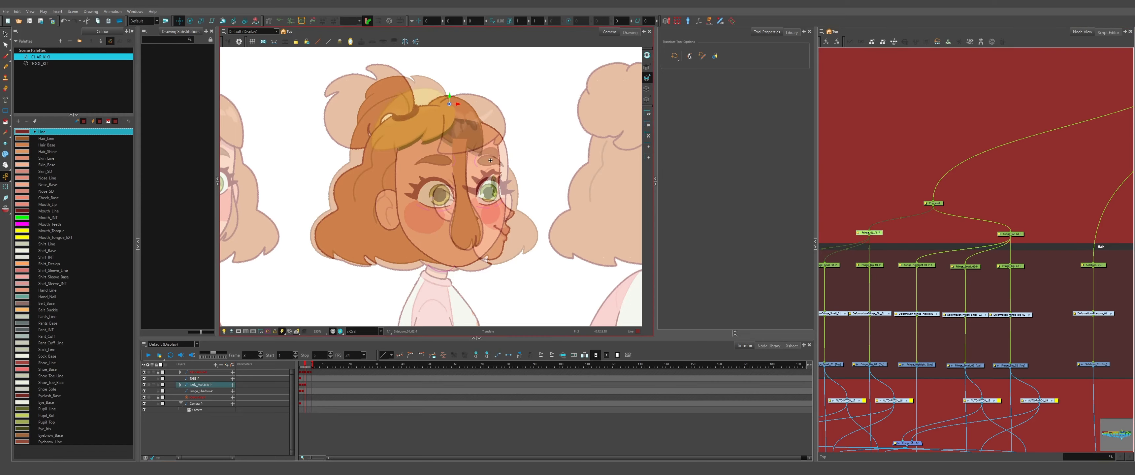
pyautogui.scroll(3, 492, 106)
pyautogui.moveTo(490, 111); pyautogui.dragTo(516, 121)
pyautogui.hotkey('ctrl', 'z')
# Check the first fringe section's highlight, small and big pieces one by one.
pyautogui.scroll(-2, 1061, 299)
pyautogui.scroll(3, 856, 287)
pyautogui.click(851, 266)
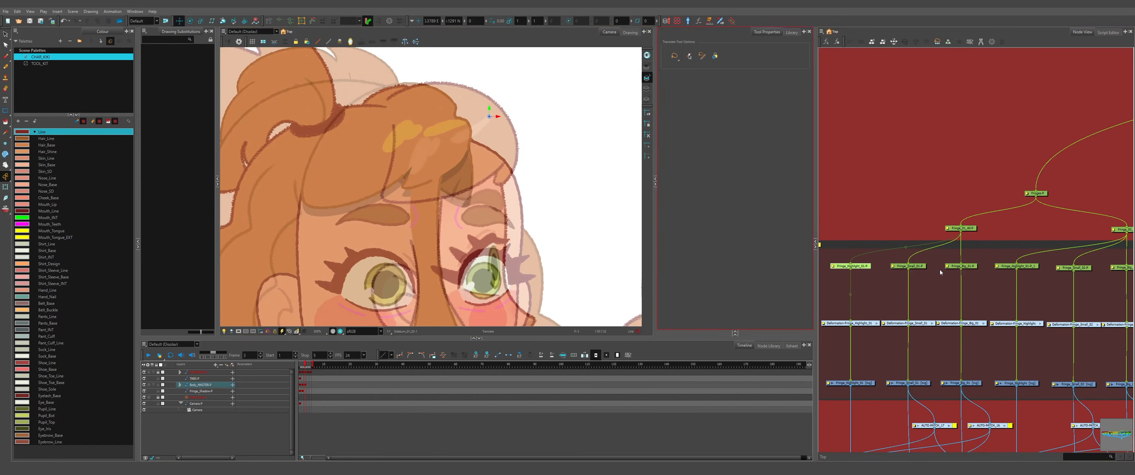
pyautogui.click(910, 266)
pyautogui.click(962, 266)
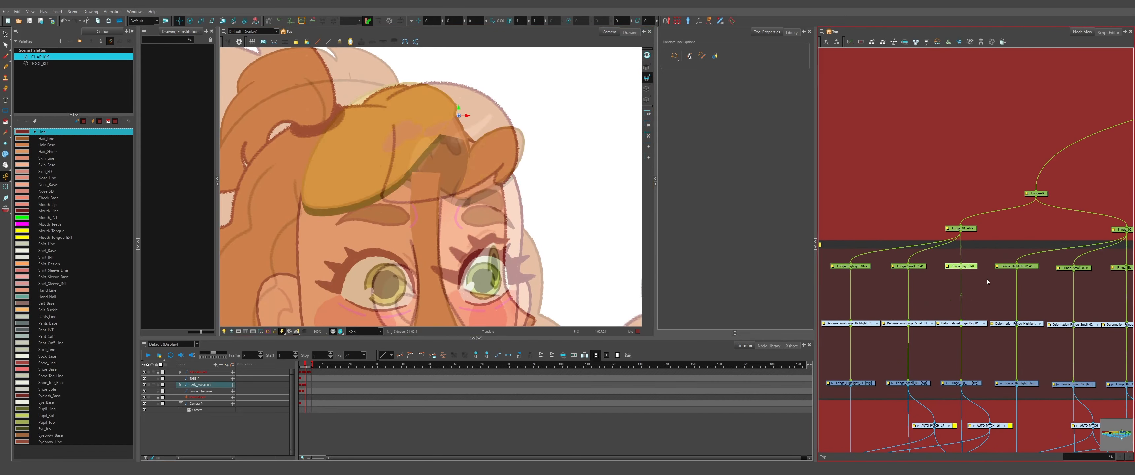
# Select the ears' peg, open its depth value, and check the ears against the front pose.
pyautogui.scroll(-4, 383, 140)
pyautogui.scroll(3, 983, 251)
pyautogui.click(984, 241)
pyautogui.scroll(3, 388, 212)
pyautogui.click(926, 292)
pyautogui.click(472, 21)
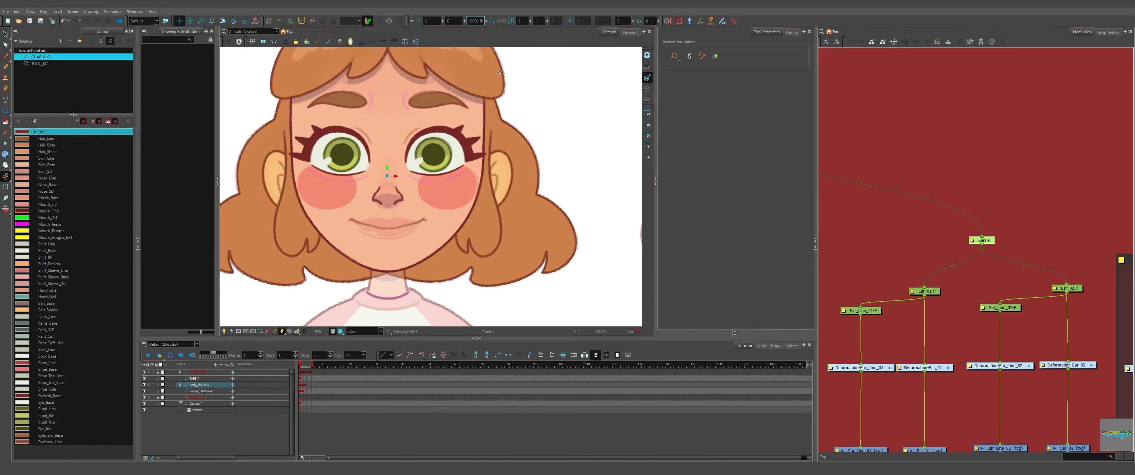
pyautogui.press('.')
pyautogui.press('.')
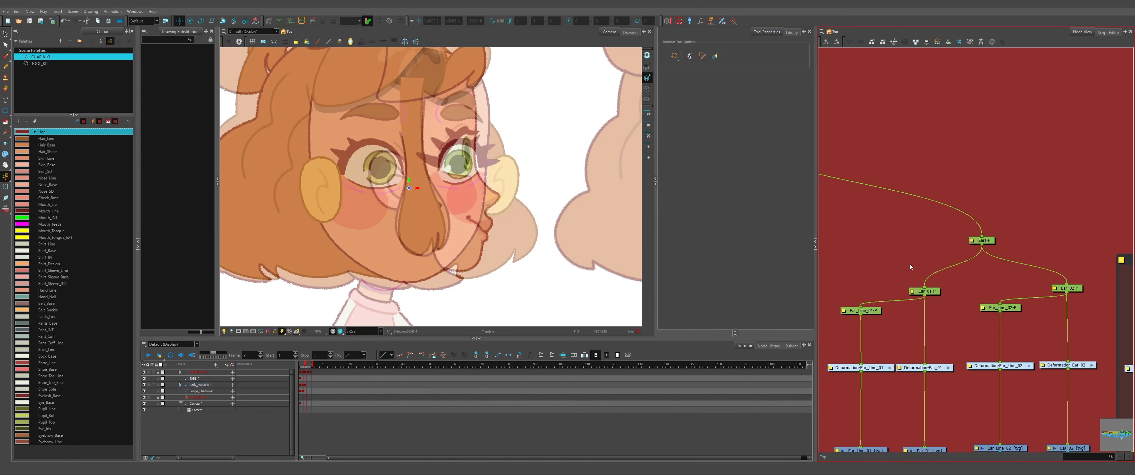
# Move the near ear onto the profile ear position and switch the far ear's drawing to EMPTY.
pyautogui.click(926, 291)
pyautogui.click(862, 311)
pyautogui.scroll(-2, 899, 215)
pyautogui.click(1019, 267)
pyautogui.click(1024, 385)
pyautogui.click(167, 132)
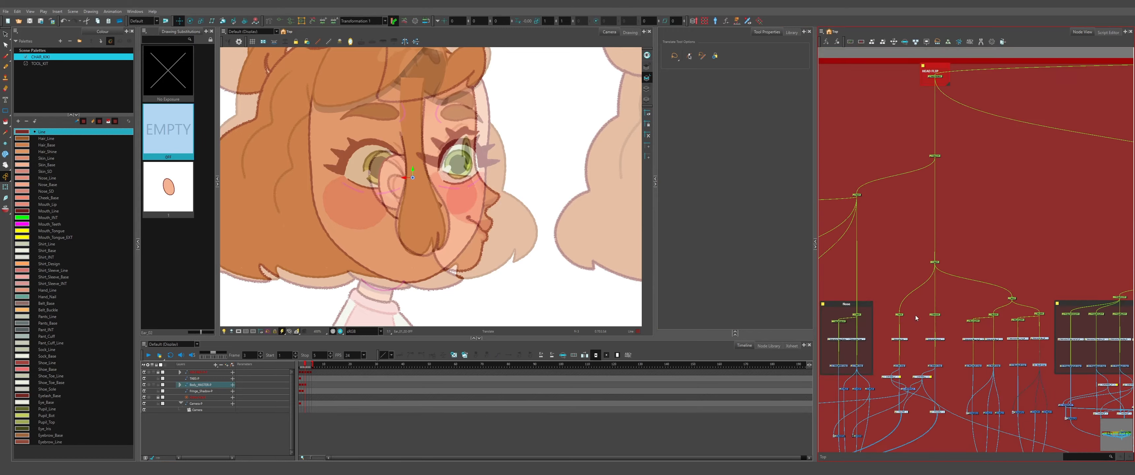
# Shift the facial feature pegs forward toward the profile reference's face outline.
pyautogui.click(875, 307)
pyautogui.moveTo(443, 262); pyautogui.dragTo(459, 264)
pyautogui.click(957, 182)
pyautogui.moveTo(460, 197); pyautogui.dragTo(501, 196)
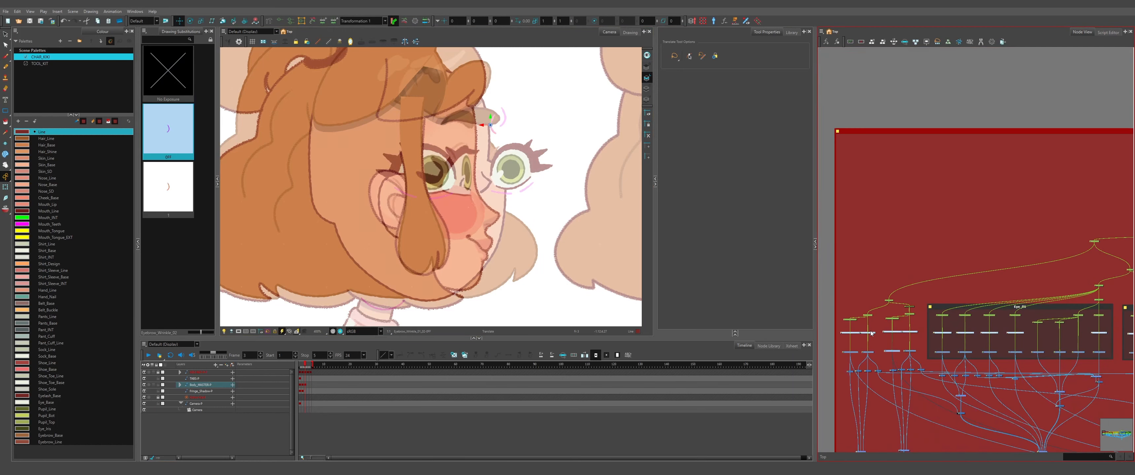
# Narrow the far eye and switch its drawings, including the upper eyelid, to EMPTY.
pyautogui.click(527, 169)
pyautogui.hotkey('alt', '4')
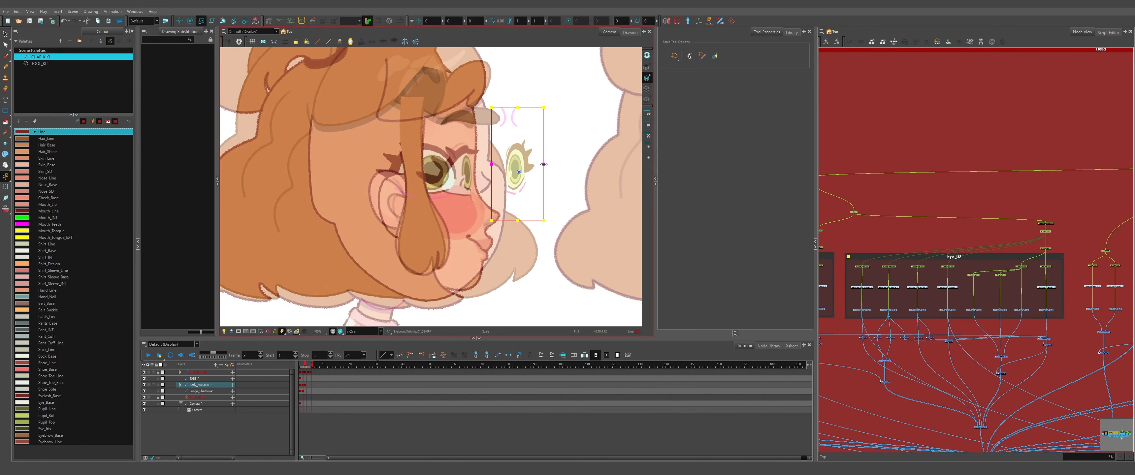
pyautogui.click(1022, 310)
pyautogui.click(947, 310)
pyautogui.click(888, 310)
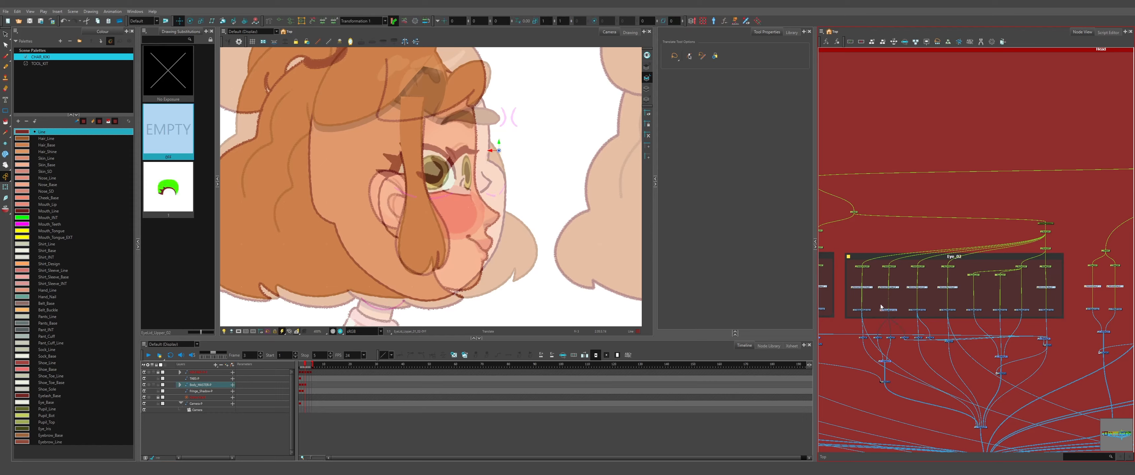
# Move the near eye forward onto the profile reference's eye.
pyautogui.click(436, 174)
pyautogui.moveTo(500, 199); pyautogui.dragTo(536, 199)
pyautogui.scroll(4, 925, 283)
pyautogui.scroll(5, 479, 184)
pyautogui.scroll(-3, 945, 326)
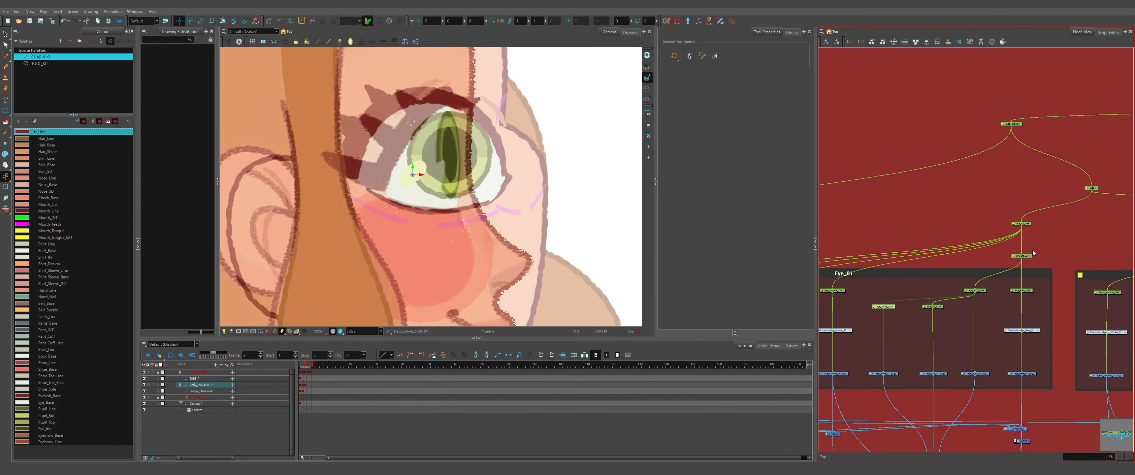
# Reposition the near eye's individual parts, placing the separate eyelash above the eye's rear edge.
pyautogui.click(954, 279)
pyautogui.click(885, 279)
pyautogui.moveTo(459, 176); pyautogui.dragTo(476, 175)
pyautogui.click(854, 279)
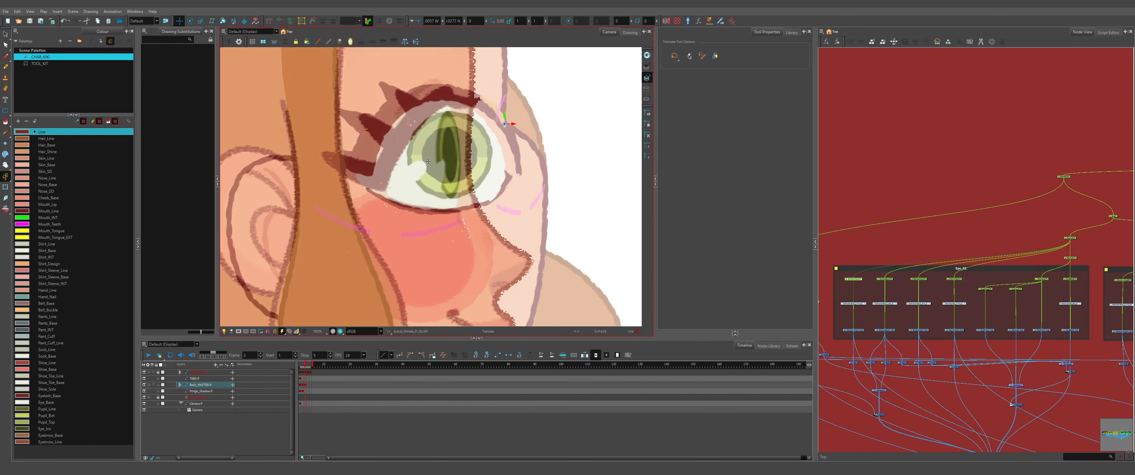
pyautogui.scroll(-1, 471, 214)
pyautogui.moveTo(498, 141); pyautogui.dragTo(410, 132)
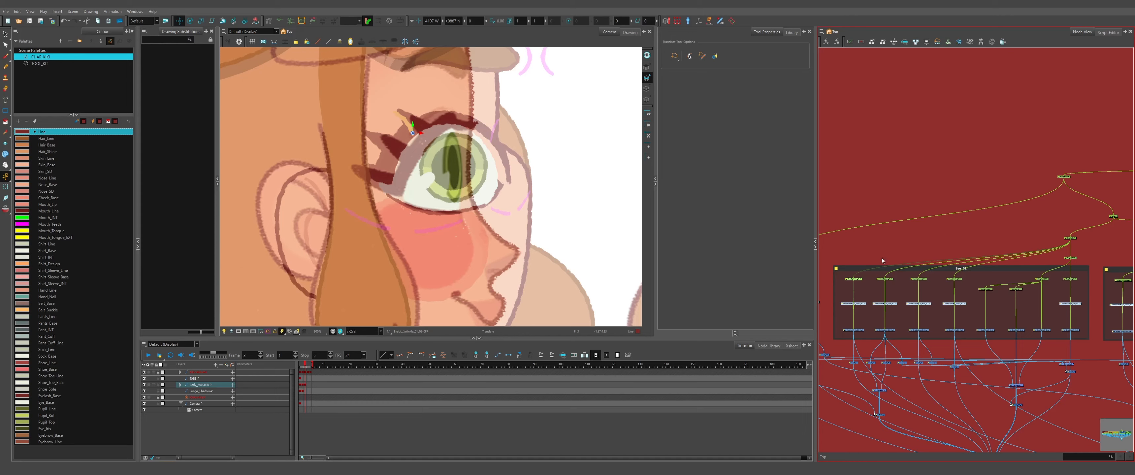
# Reshape the lower face's deformer curve so the jaw and chin follow the profile reference's outline.
pyautogui.scroll(-5, 502, 230)
pyautogui.scroll(-6, 947, 282)
pyautogui.scroll(3, 1013, 305)
pyautogui.click(971, 357)
pyautogui.press('d')
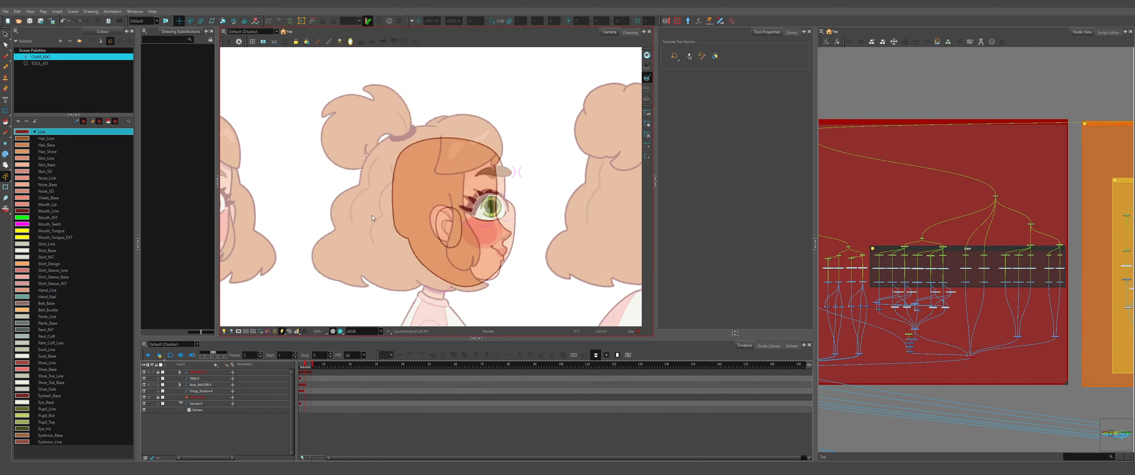
pyautogui.hotkey('shift', 't')
pyautogui.click(498, 249)
pyautogui.scroll(4, 507, 261)
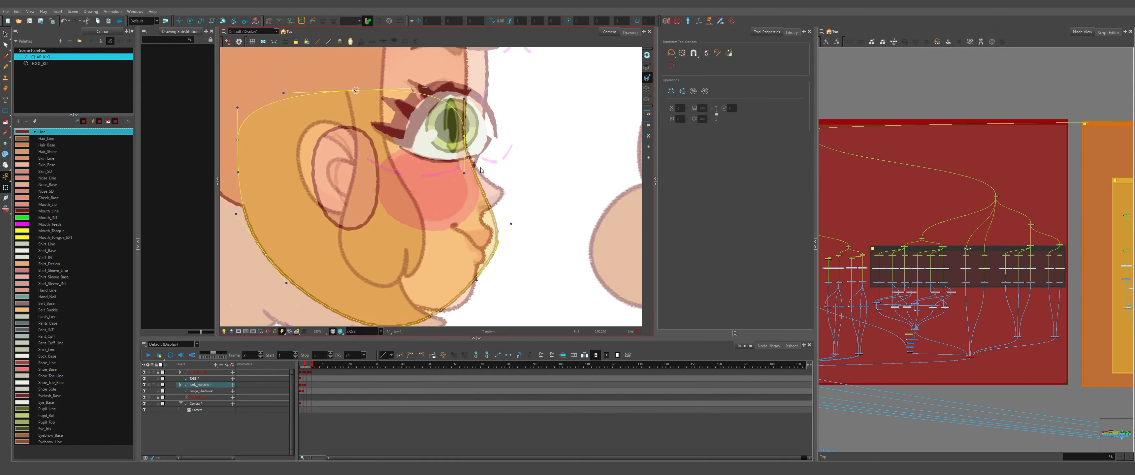
pyautogui.scroll(-3, 480, 170)
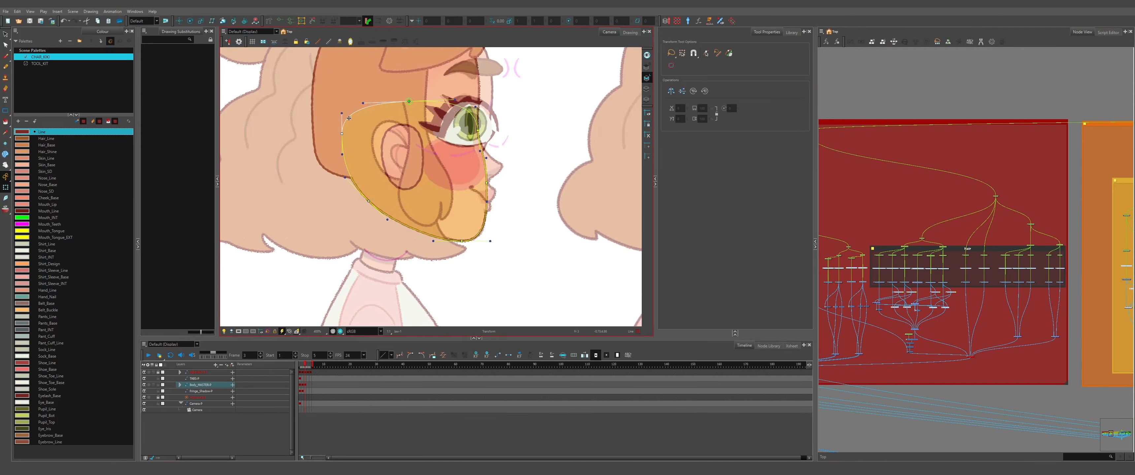
pyautogui.moveTo(410, 133); pyautogui.dragTo(378, 189)
# Reshape the upper head's deformer curve to follow the profile reference's skull and forehead.
pyautogui.click(304, 132)
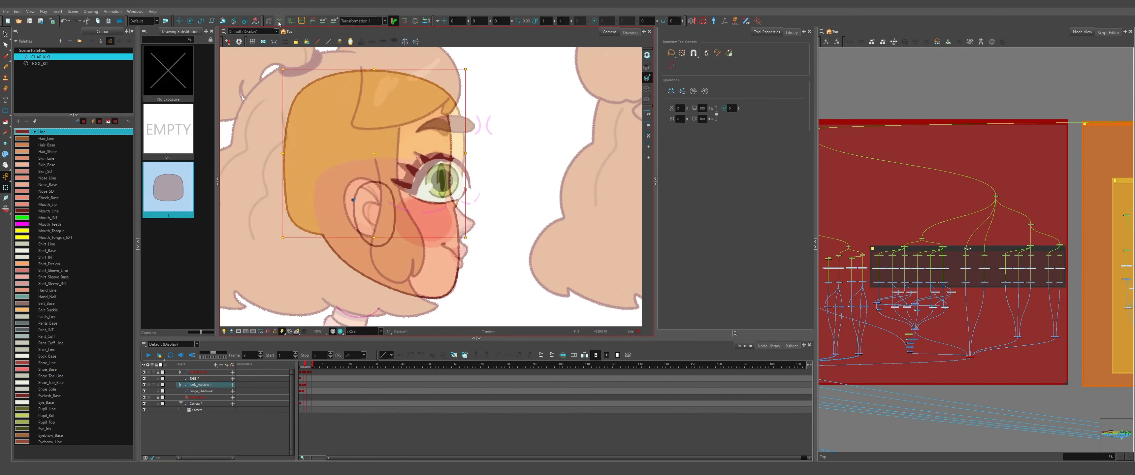
pyautogui.scroll(3, 447, 88)
pyautogui.moveTo(460, 194); pyautogui.dragTo(466, 148)
pyautogui.scroll(-4, 461, 185)
pyautogui.click(347, 222)
pyautogui.click(331, 143)
pyautogui.click(451, 140)
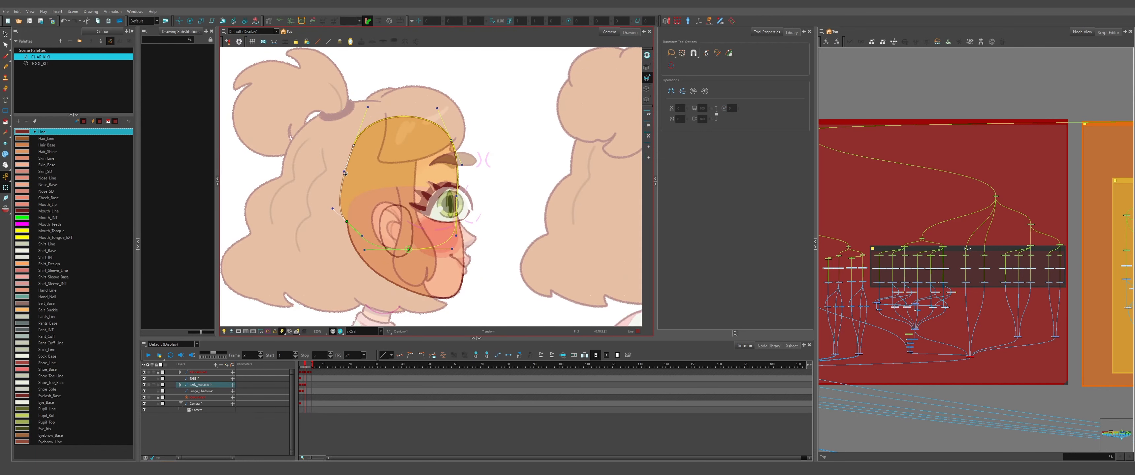
pyautogui.click(502, 128)
# Reshape the cheek blush with its deformer points to match the profile reference's blush beneath the eye.
pyautogui.scroll(4, 451, 270)
pyautogui.click(426, 195)
pyautogui.click(406, 235)
pyautogui.click(369, 170)
pyautogui.moveTo(369, 170); pyautogui.dragTo(366, 167)
pyautogui.moveTo(370, 139); pyautogui.dragTo(371, 146)
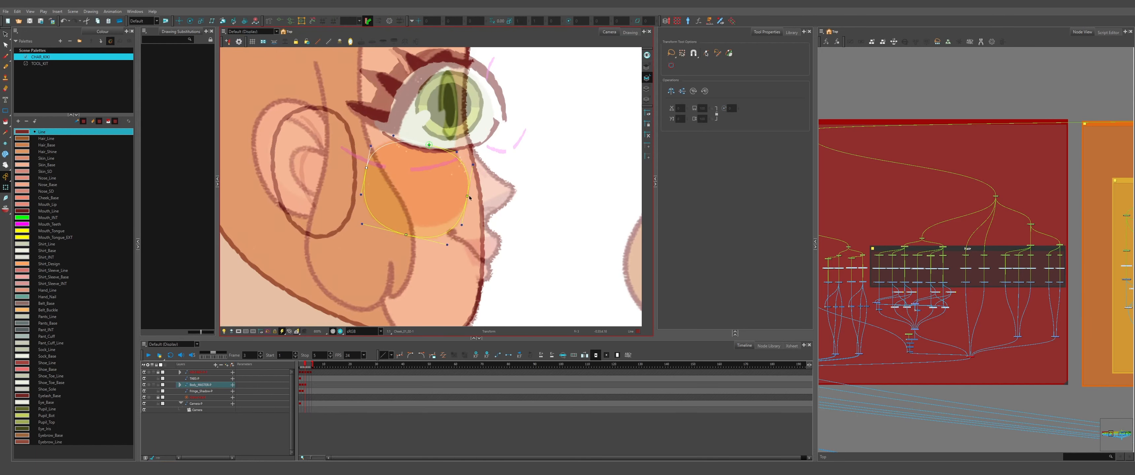
pyautogui.moveTo(406, 235); pyautogui.dragTo(414, 226)
pyautogui.moveTo(366, 195); pyautogui.dragTo(361, 194)
pyautogui.moveTo(419, 167); pyautogui.dragTo(382, 260)
# Show the deformer of the line under the eye and shorten its curve to fit below the profile eye.
pyautogui.scroll(1, 381, 260)
pyautogui.click(390, 263)
pyautogui.click(283, 22)
pyautogui.moveTo(285, 236); pyautogui.dragTo(356, 241)
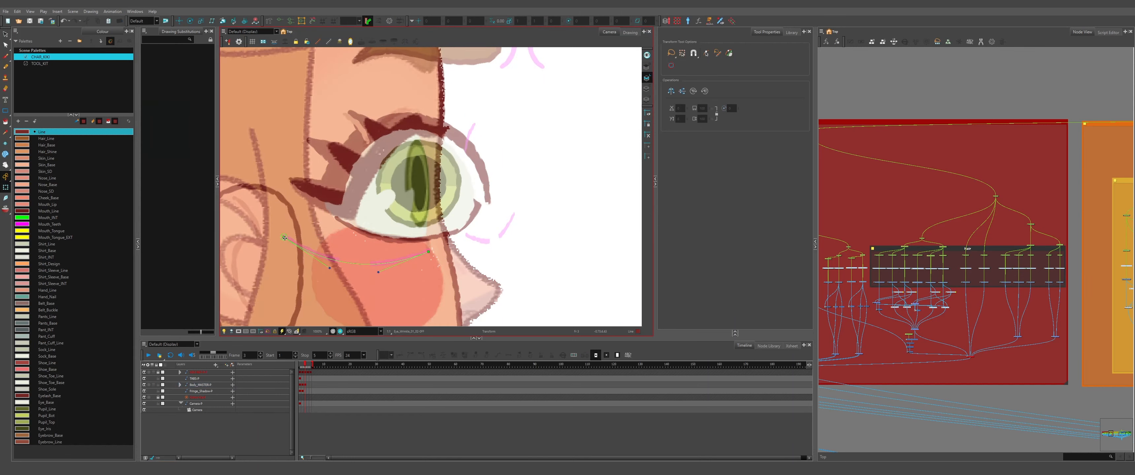
pyautogui.moveTo(394, 264); pyautogui.dragTo(376, 252)
# Narrow the iris and pupil into a slim ellipse near the front of the eye.
pyautogui.scroll(-1, 405, 258)
pyautogui.scroll(-6, 1053, 245)
pyautogui.scroll(9, 921, 258)
pyautogui.click(896, 266)
pyautogui.moveTo(428, 198); pyautogui.dragTo(426, 196)
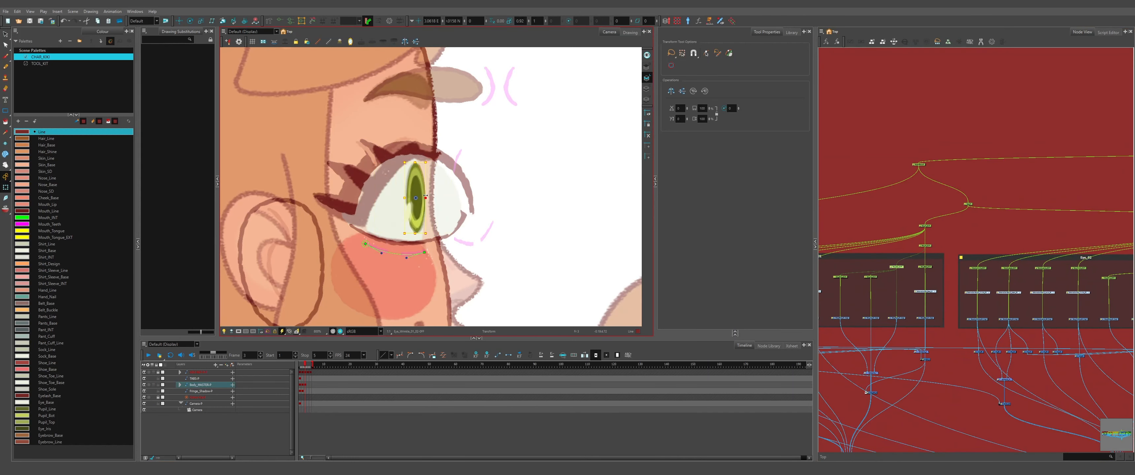
# Show the separate eyelash's deformer and bend its curve onto the profile reference's lash.
pyautogui.scroll(3, 372, 131)
pyautogui.click(351, 153)
pyautogui.click(284, 22)
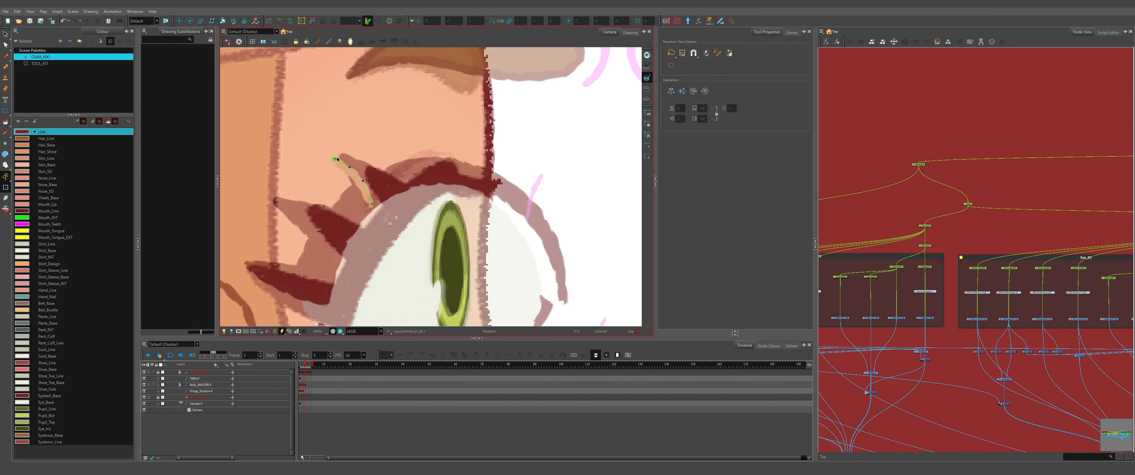
pyautogui.moveTo(341, 158); pyautogui.dragTo(383, 201)
pyautogui.scroll(-3, 404, 169)
# Show the upper eyelid's deformer and fit its rear curve to the profile reference's lash line.
pyautogui.click(406, 171)
pyautogui.click(284, 22)
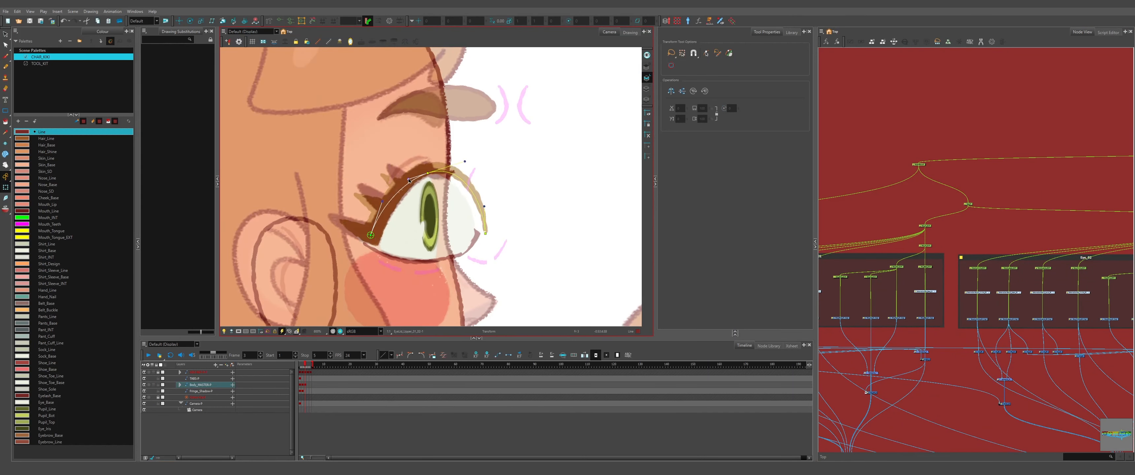
pyautogui.scroll(2, 358, 240)
# Reshape the lower eyelid and the eye white with their deformers to fit the profile reference's eye.
pyautogui.click(358, 240)
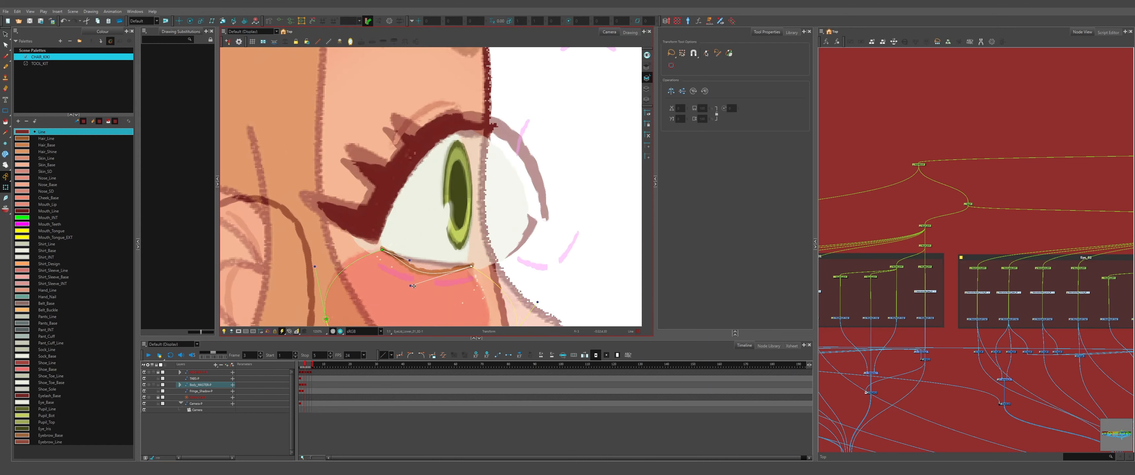
pyautogui.scroll(-2, 443, 250)
pyautogui.click(468, 249)
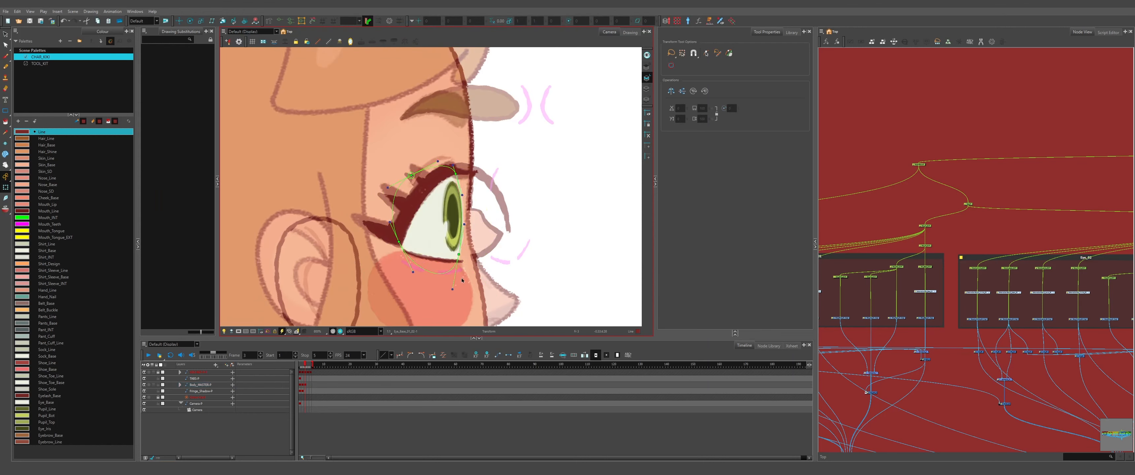
pyautogui.scroll(2, 457, 232)
# Reshape the nose with its deformer curve so the bridge and tip follow the profile reference.
pyautogui.click(450, 218)
pyautogui.scroll(-1, 451, 217)
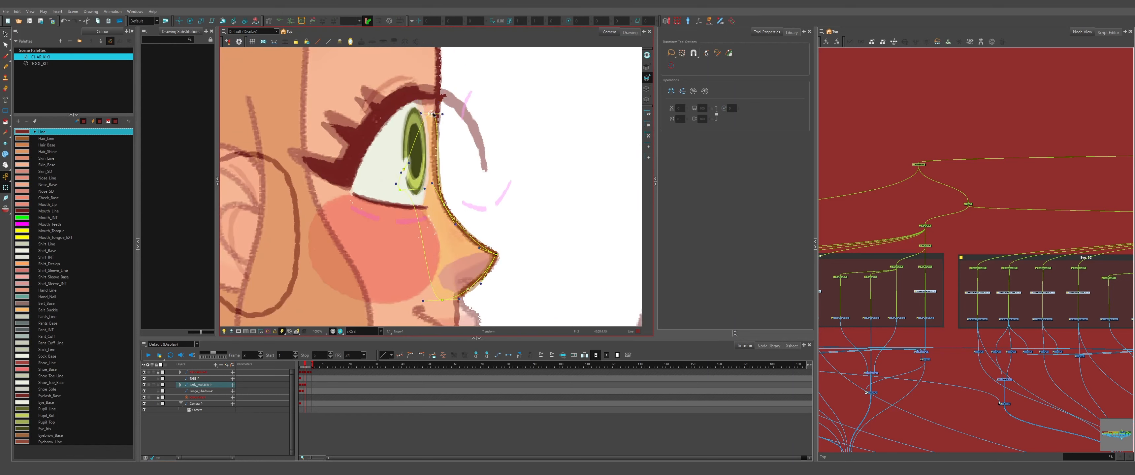
pyautogui.click(409, 300)
pyautogui.moveTo(409, 300); pyautogui.dragTo(411, 294)
pyautogui.click(507, 269)
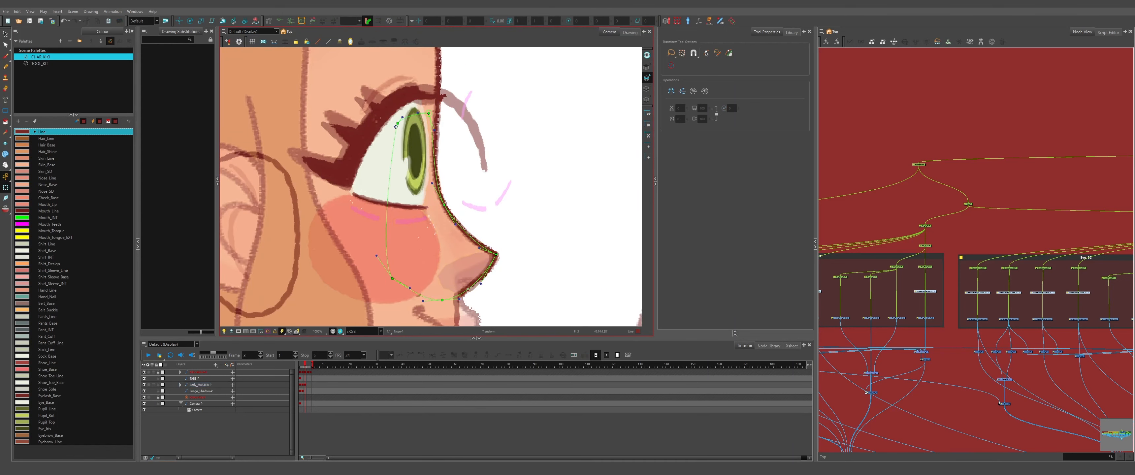
# Hide the profile reference and examine the nose outline's ends where they meet the cheek and face.
pyautogui.scroll(-1, 474, 229)
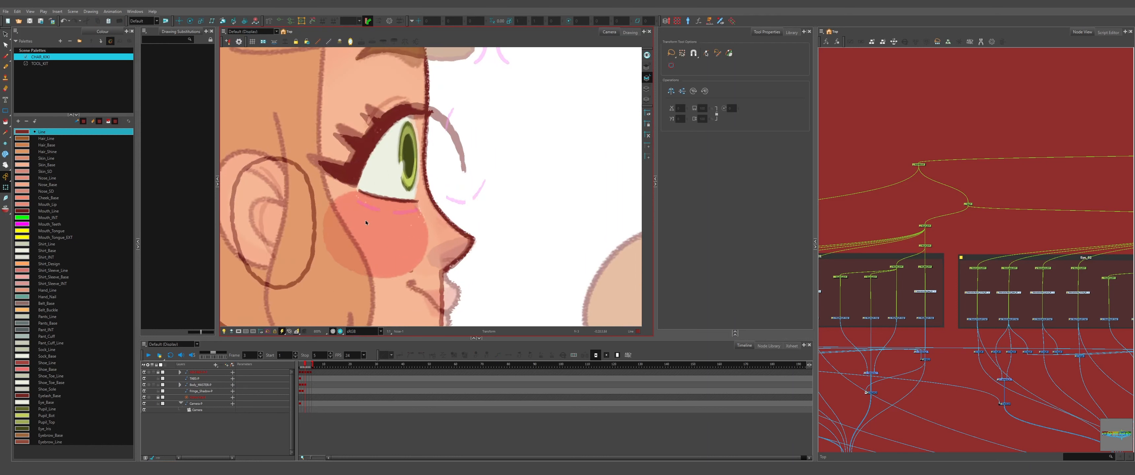
pyautogui.click(433, 224)
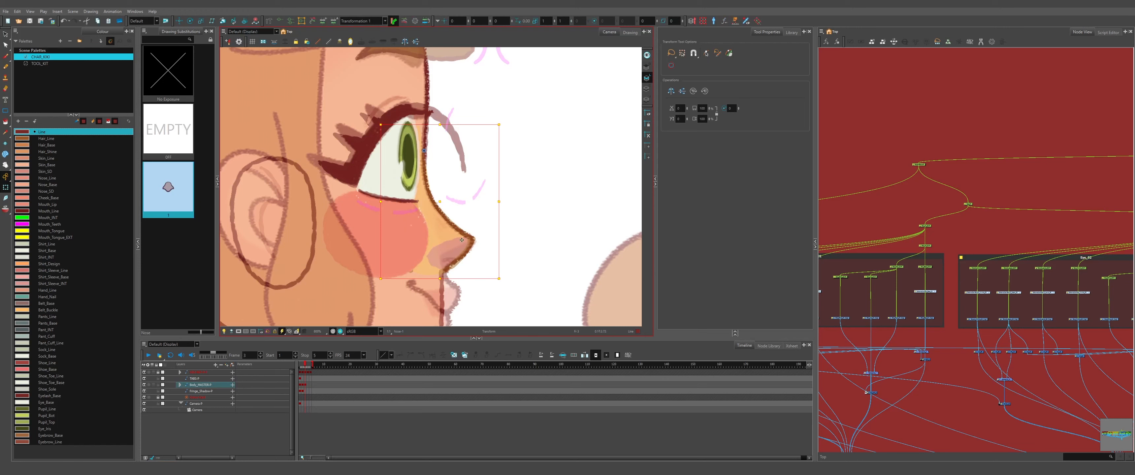
pyautogui.scroll(2, 458, 251)
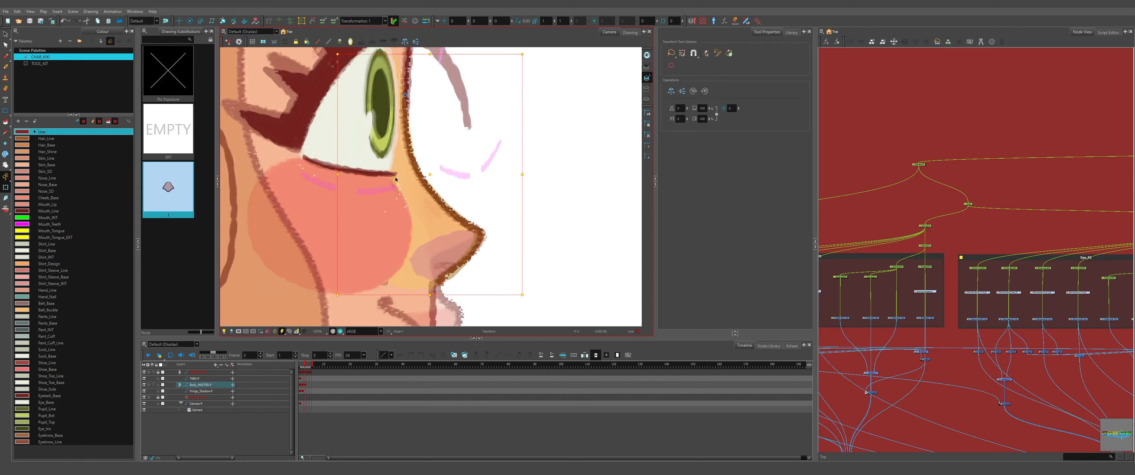
pyautogui.scroll(-3, 420, 243)
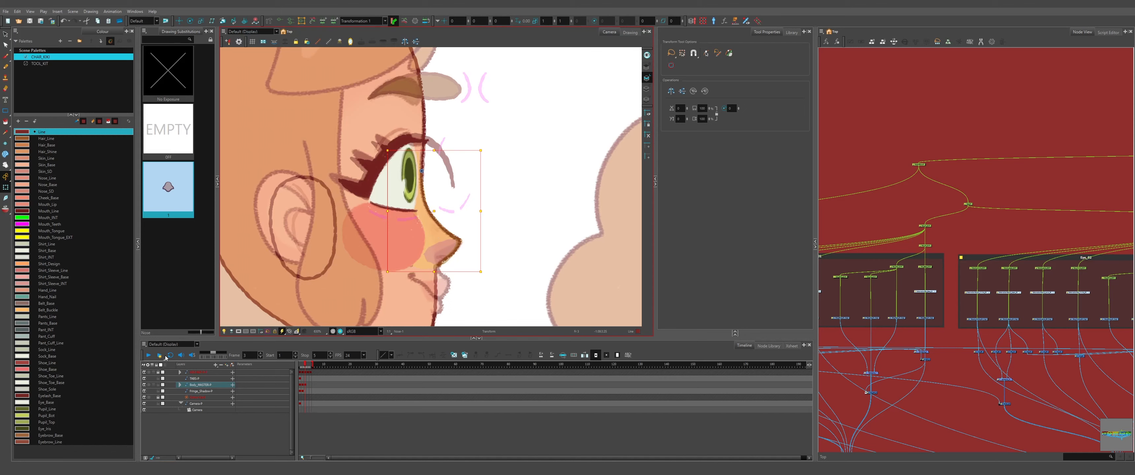
pyautogui.click(145, 372)
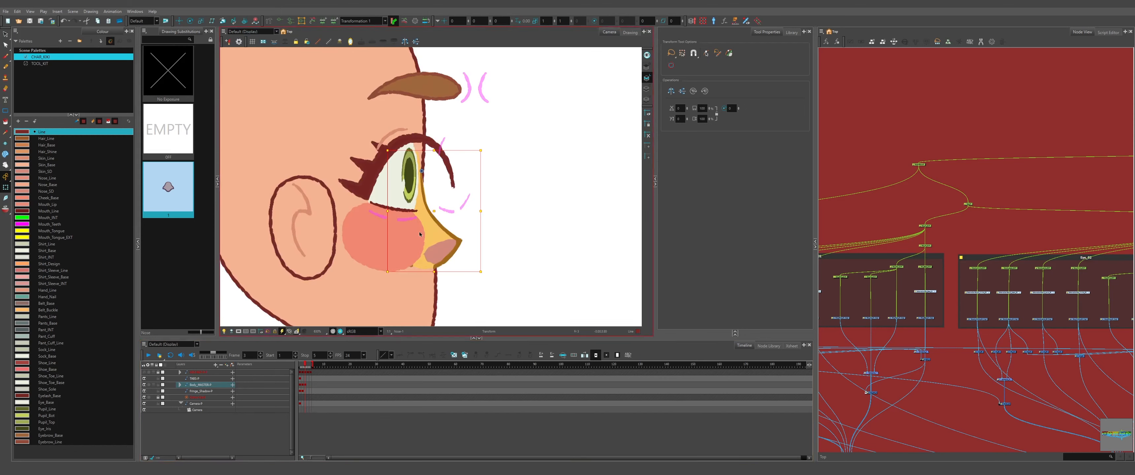
pyautogui.scroll(2, 423, 195)
pyautogui.scroll(-1, 423, 195)
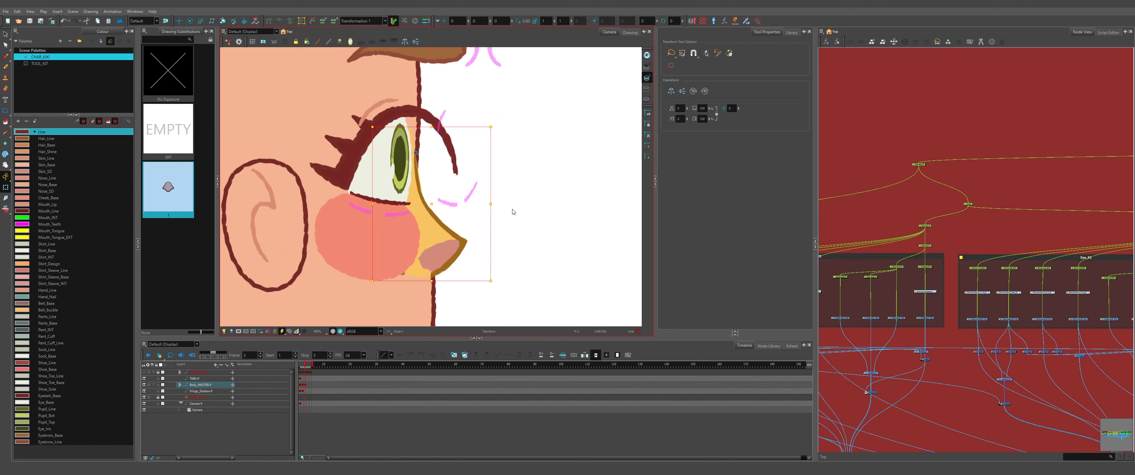
pyautogui.scroll(5, 399, 268)
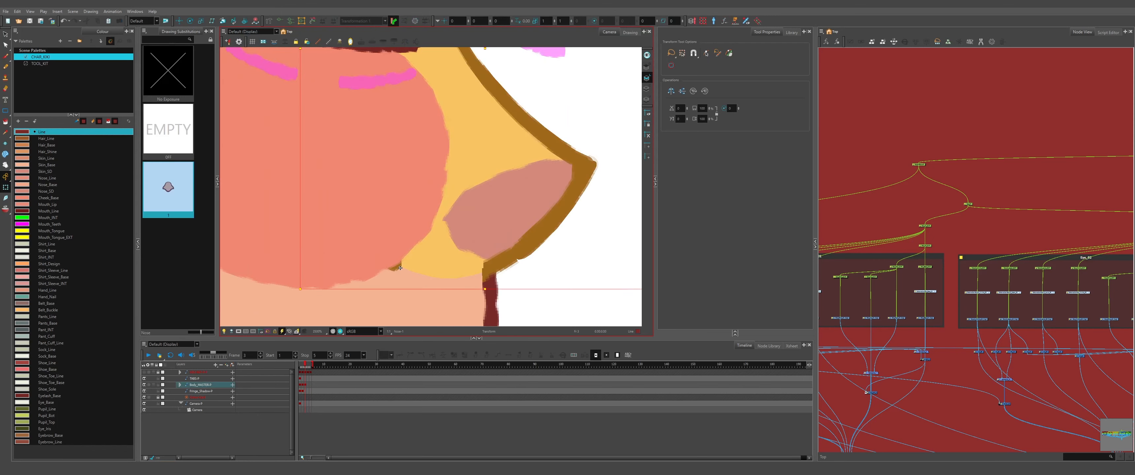
pyautogui.click(398, 269)
pyautogui.scroll(-5, 416, 284)
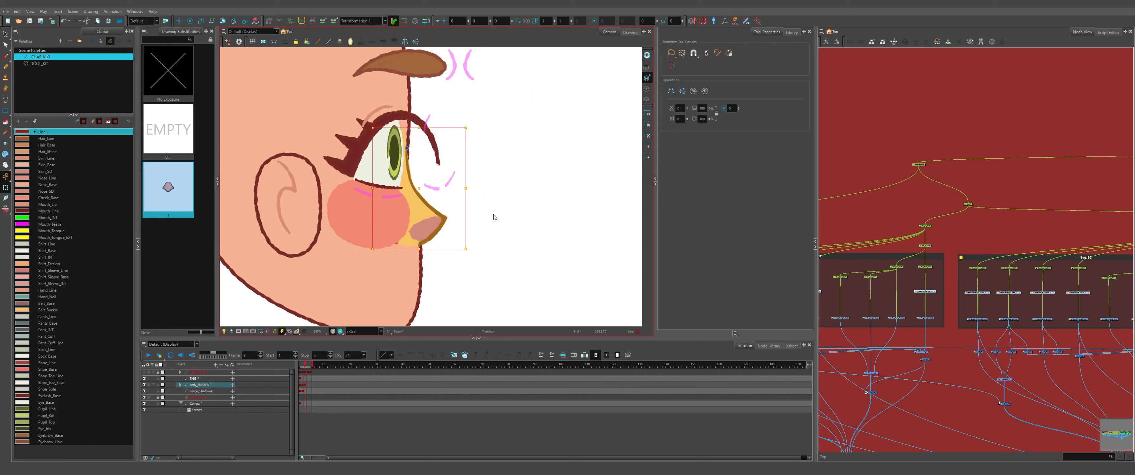
# Duplicate the nose drawing as a new substitution and apply the nose's existing deformation to it.
pyautogui.click(465, 356)
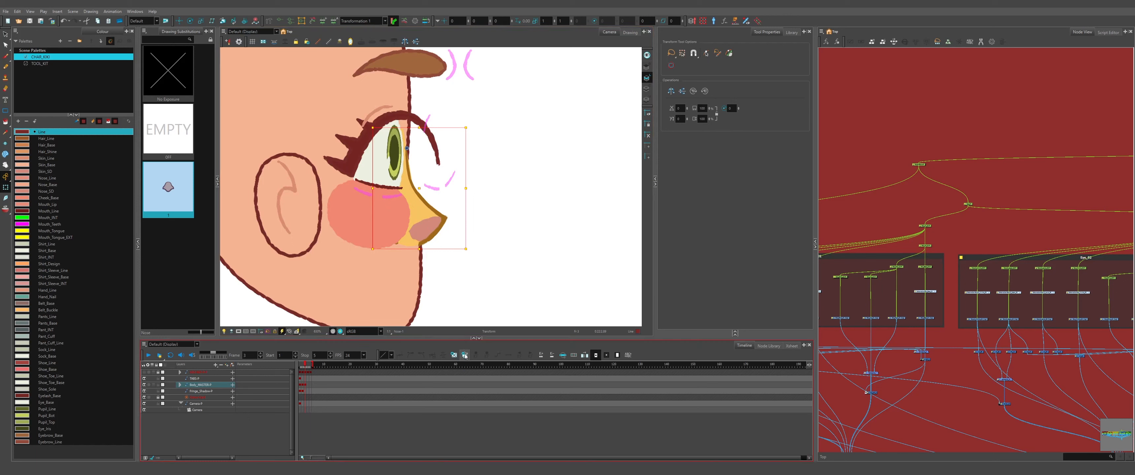
pyautogui.click(168, 244)
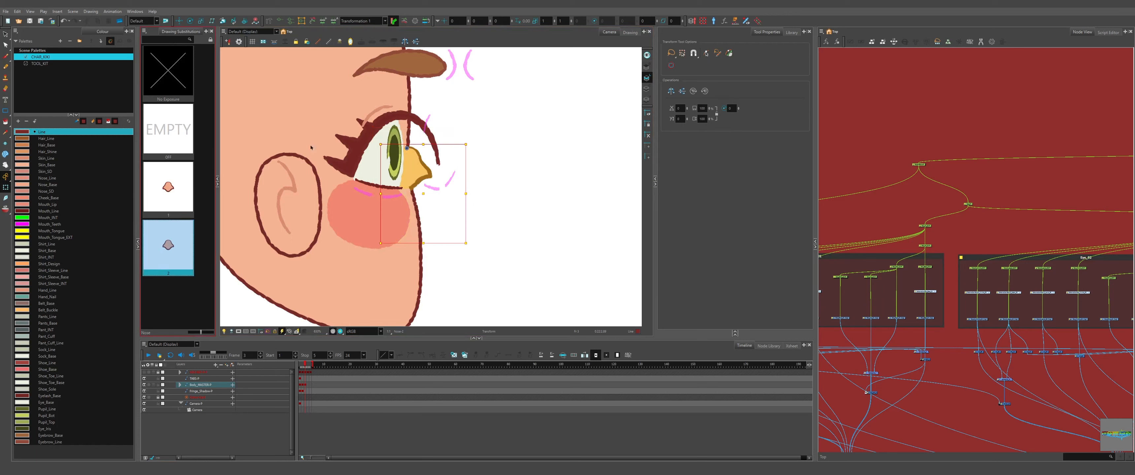
pyautogui.click(372, 22)
pyautogui.click(369, 35)
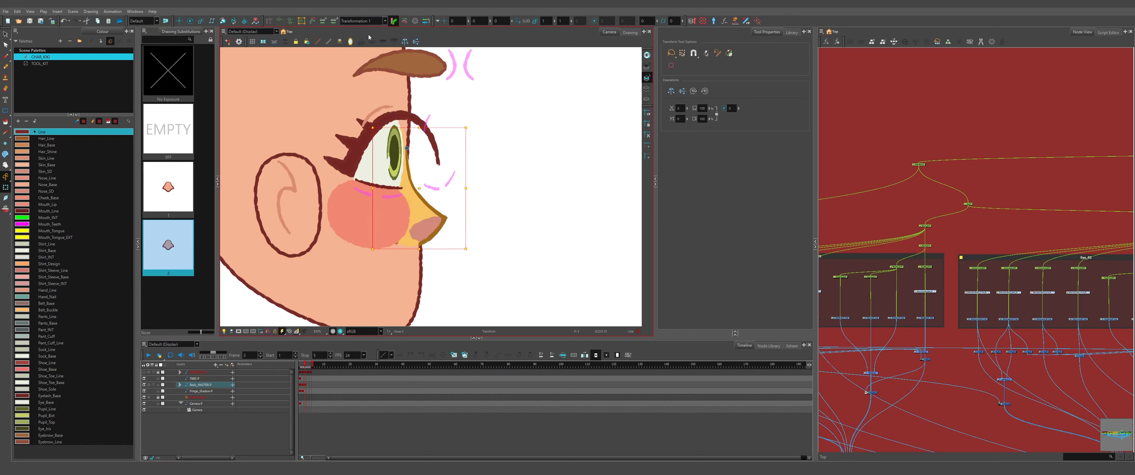
# Select the leftover outline end at the back of the duplicated nose drawing and remove it.
pyautogui.click(9, 34)
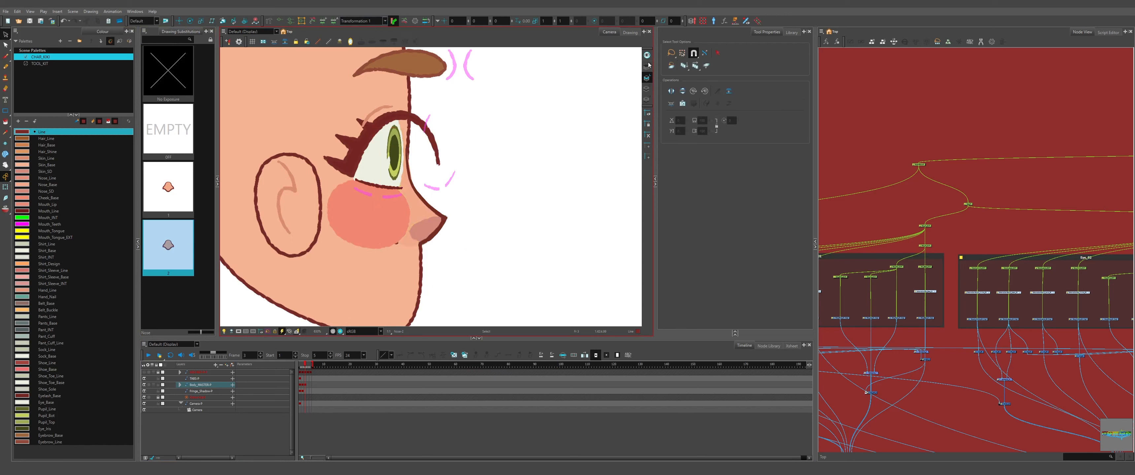
pyautogui.moveTo(287, 251)
pyautogui.mouseDown()
pyautogui.moveTo(491, 209)
pyautogui.moveTo(423, 128)
pyautogui.mouseUp()
pyautogui.moveTo(386, 200); pyautogui.dragTo(387, 188)
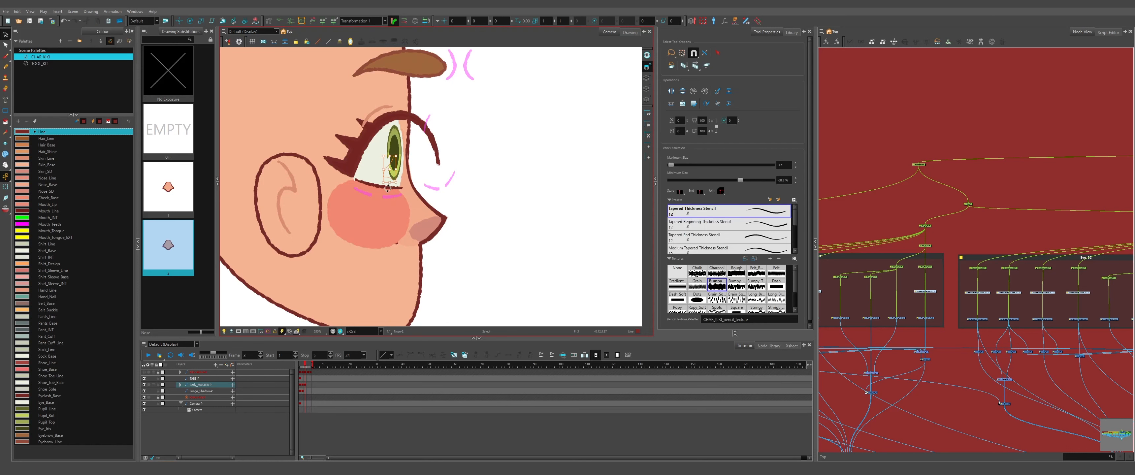
pyautogui.click(423, 181)
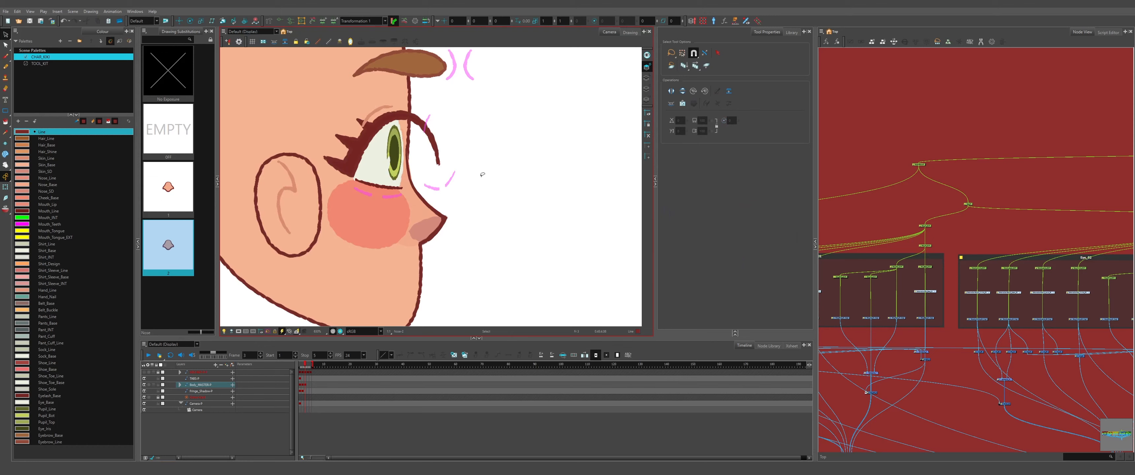
# Adjust the nose bridge's deformer points and handles so its outline blends into the face line beside the eye.
pyautogui.hotkey('shift', 't')
pyautogui.scroll(3, 426, 165)
pyautogui.press('b')
pyautogui.moveTo(364, 113); pyautogui.dragTo(359, 152)
pyautogui.moveTo(386, 169); pyautogui.dragTo(386, 166)
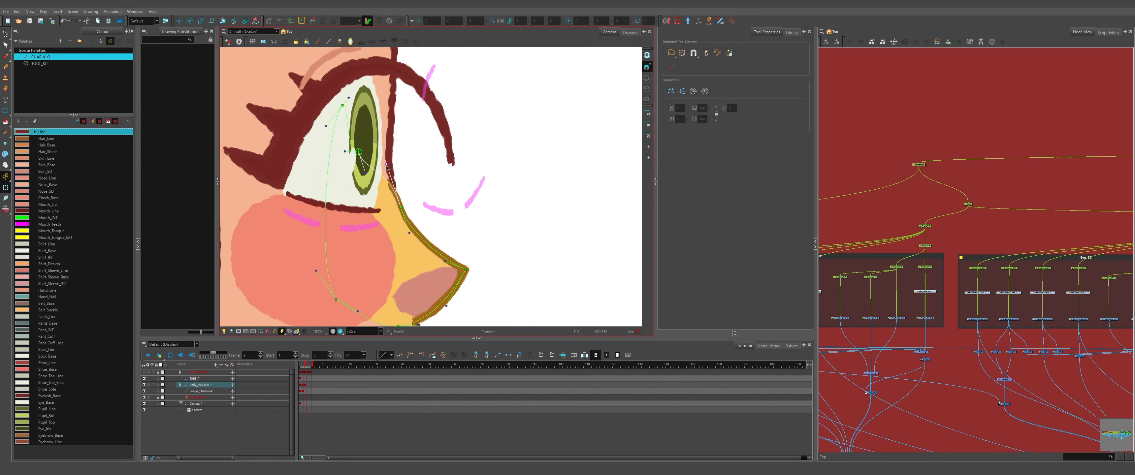
pyautogui.moveTo(409, 233); pyautogui.dragTo(407, 243)
pyautogui.moveTo(401, 208); pyautogui.dragTo(371, 154)
pyautogui.moveTo(359, 152); pyautogui.dragTo(364, 131)
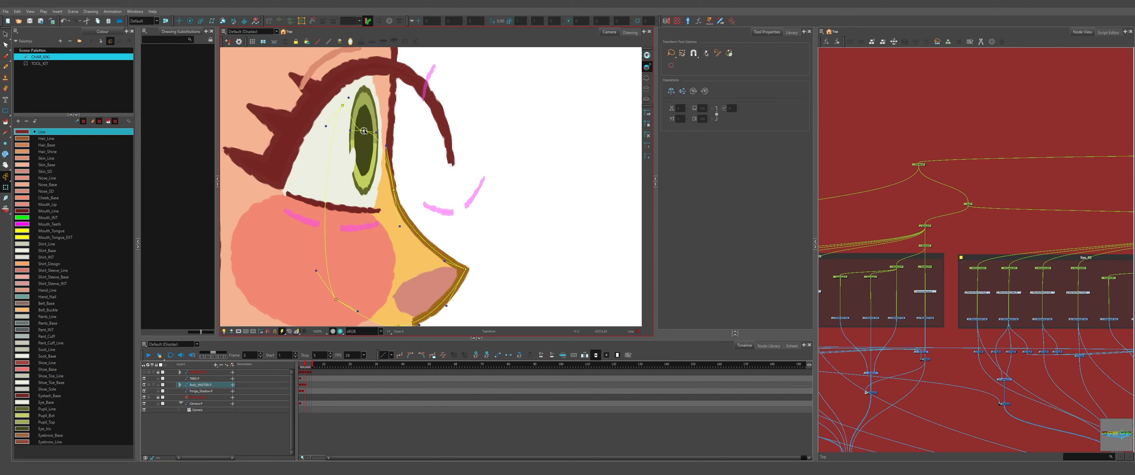
pyautogui.click(445, 175)
pyautogui.hotkey('shift', 'c')
pyautogui.scroll(-3, 445, 175)
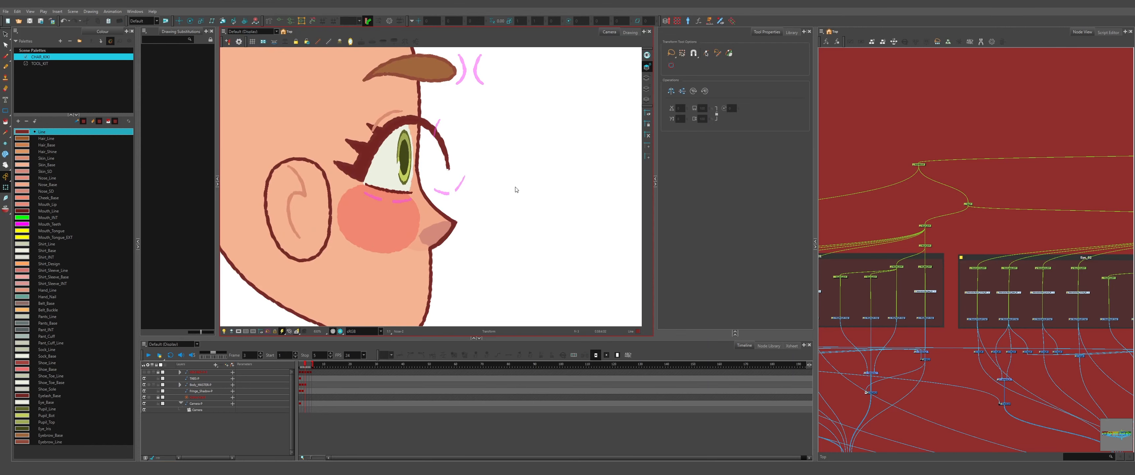
# Show the upper eyelid's deformer and turn the profile reference's visibility back on.
pyautogui.scroll(-2, 516, 189)
pyautogui.scroll(3, 458, 165)
pyautogui.click(420, 155)
pyautogui.press('Escape')
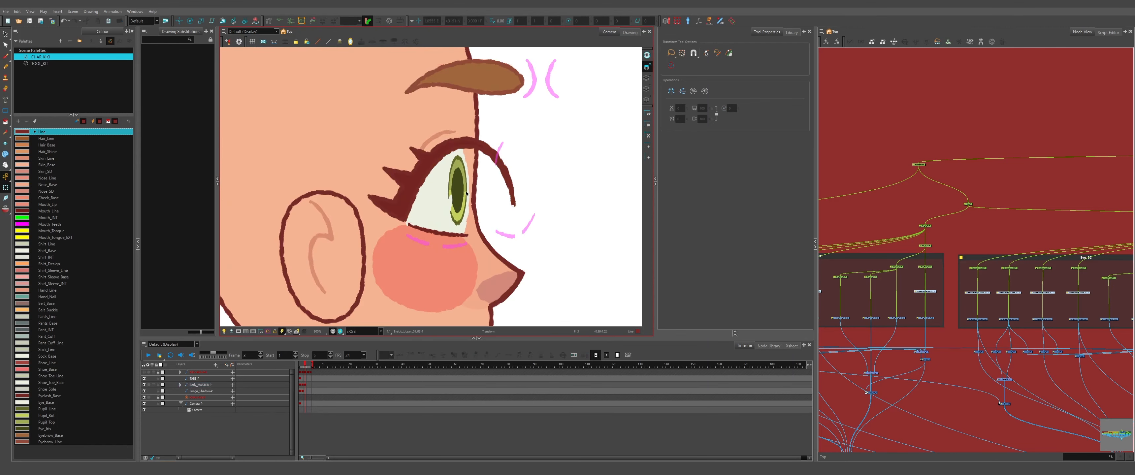
pyautogui.scroll(-2, 466, 193)
pyautogui.click(490, 184)
pyautogui.scroll(2, 490, 184)
pyautogui.click(280, 21)
pyautogui.press('Escape')
pyautogui.click(145, 372)
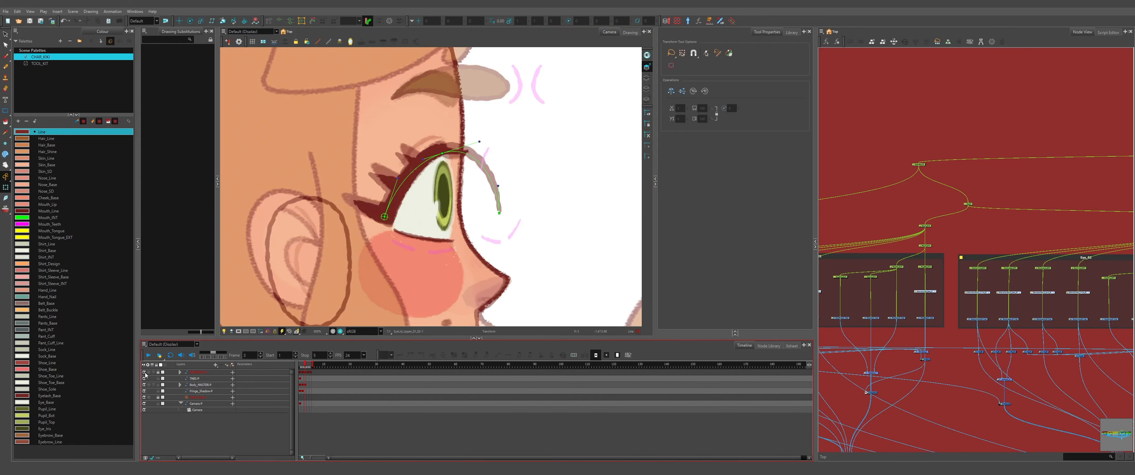
# Pull the upper eyelid's front end and handles back so the lash line ends at the face outline.
pyautogui.scroll(1, 468, 141)
pyautogui.moveTo(482, 142); pyautogui.dragTo(441, 167)
pyautogui.moveTo(506, 231); pyautogui.dragTo(466, 157)
pyautogui.moveTo(465, 122); pyautogui.dragTo(461, 160)
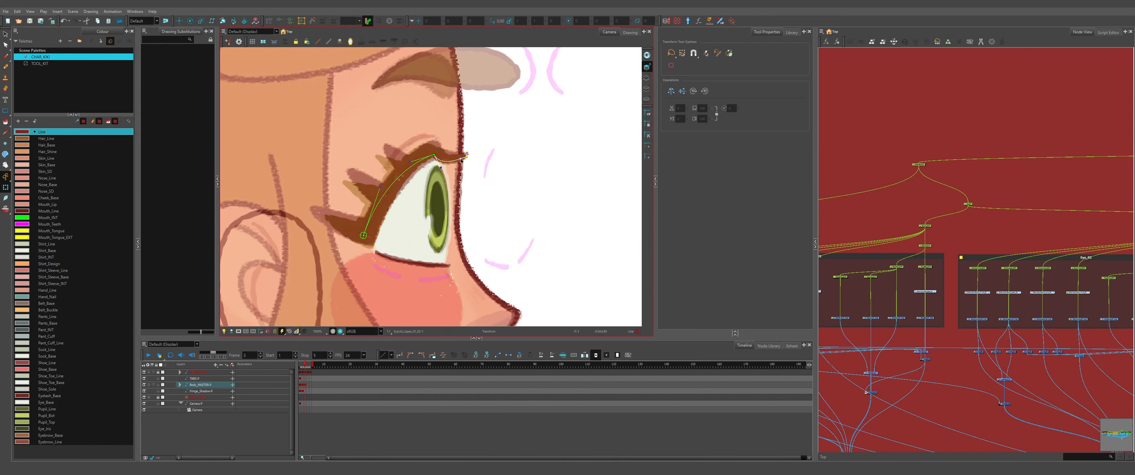
pyautogui.press('Escape')
pyautogui.scroll(2, 451, 161)
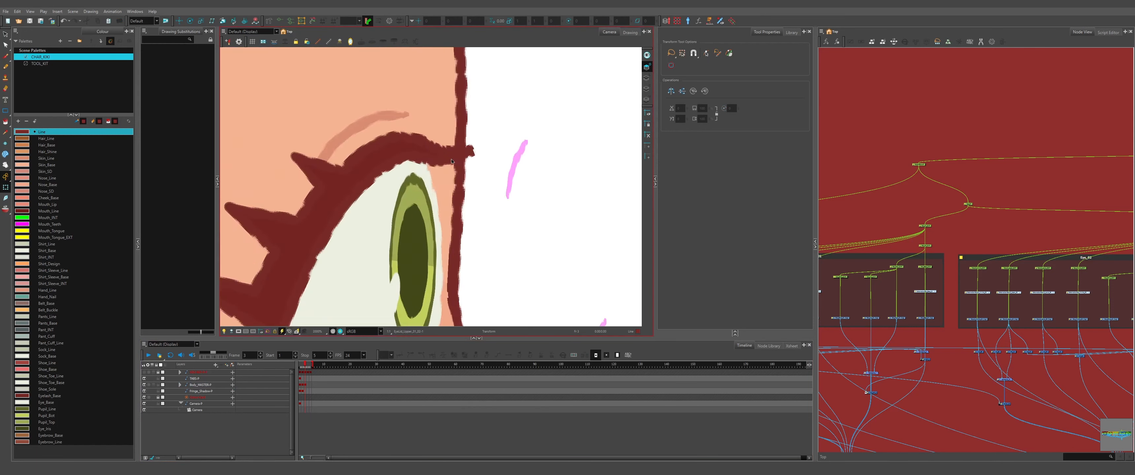
# Turn the profile reference's visibility back on to compare the upper eyelid with it.
pyautogui.scroll(-4, 451, 161)
pyautogui.click(145, 372)
pyautogui.scroll(-4, 377, 205)
pyautogui.scroll(3, 377, 205)
pyautogui.scroll(-2, 377, 206)
pyautogui.scroll(3, 378, 205)
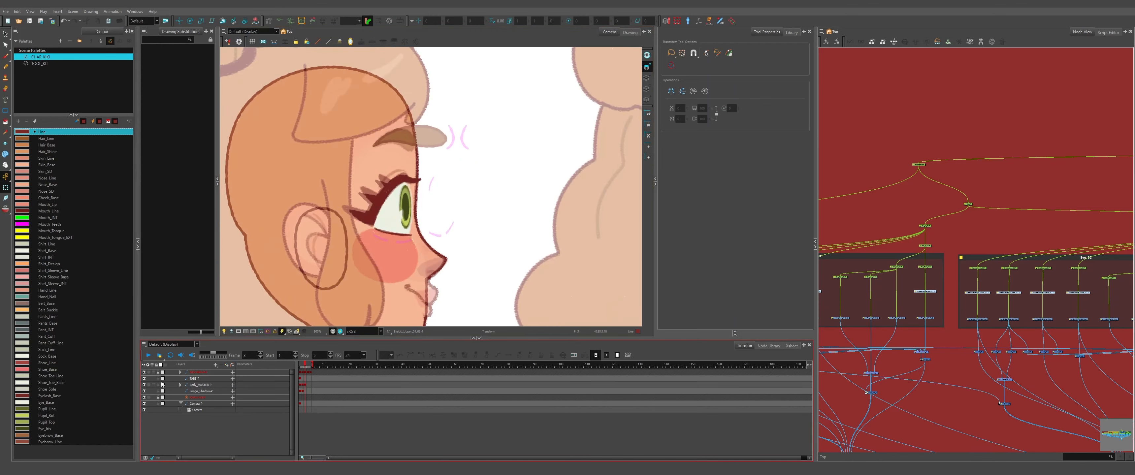
# Try to pull the eyebrow deformer's front end back inside the face outline and check the neighbouring head pose.
pyautogui.scroll(-3, 423, 168)
pyautogui.scroll(4, 423, 168)
pyautogui.click(423, 169)
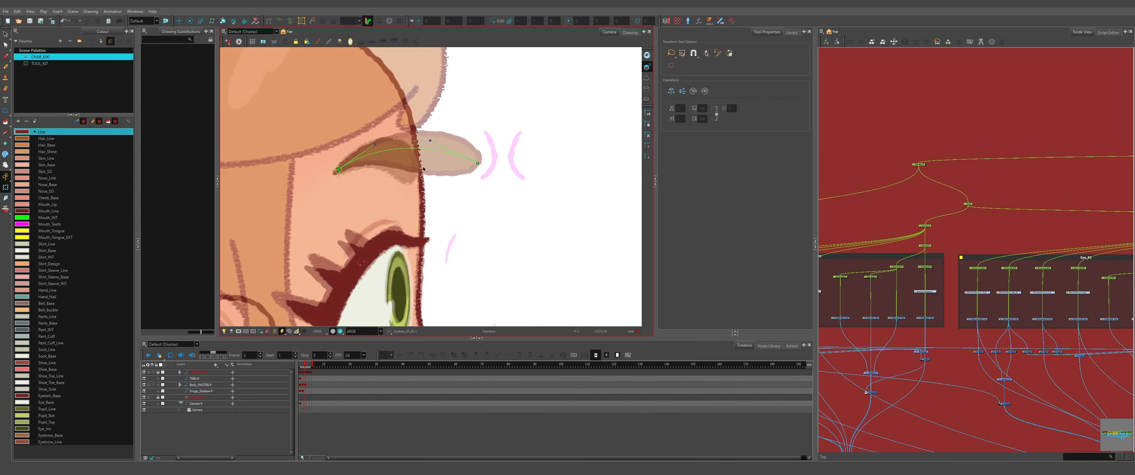
pyautogui.hotkey('ctrl', 'z')
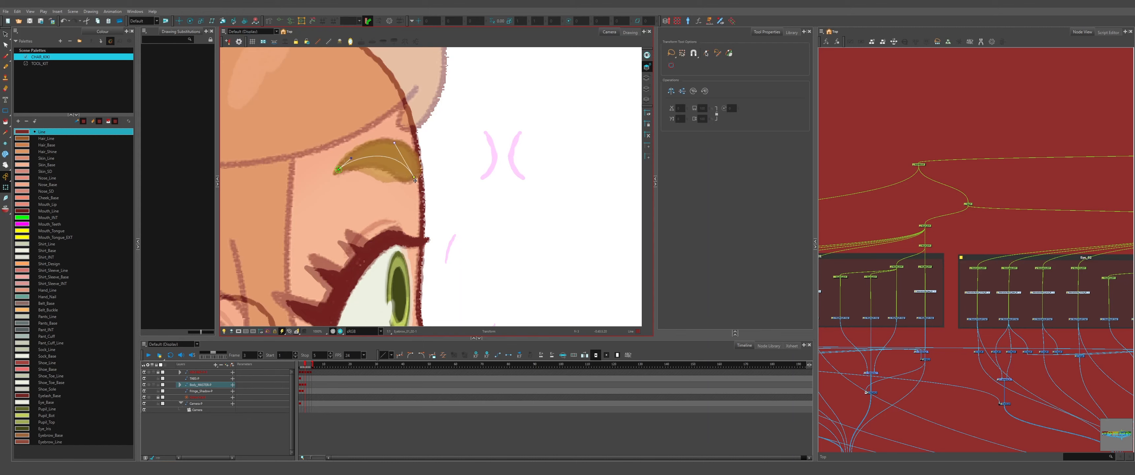
pyautogui.press(',')
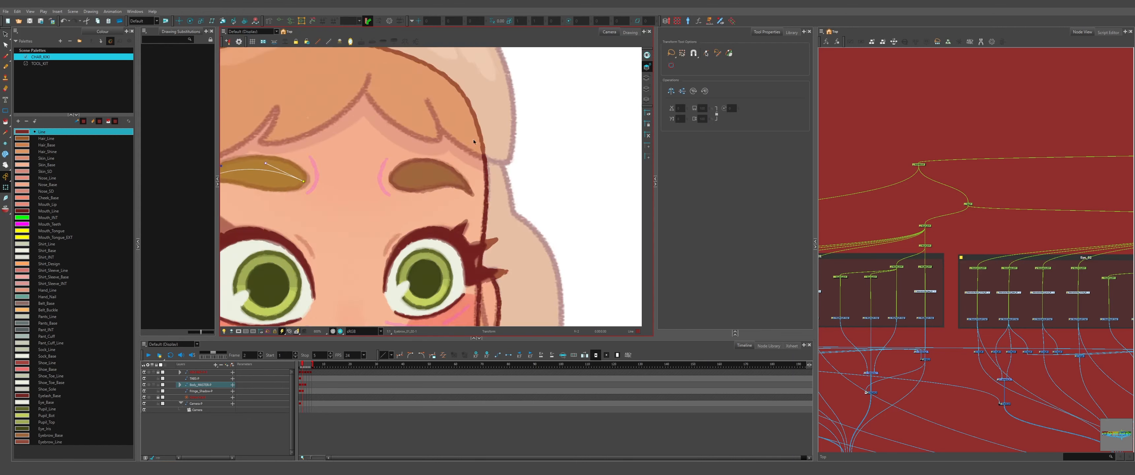
pyautogui.scroll(1, 473, 139)
# Try to reshape the front of the profile eyebrow through its deformer points and handles, switching to the Rigging tool.
pyautogui.press('.')
pyautogui.hotkey('alt', '4')
pyautogui.click(193, 28)
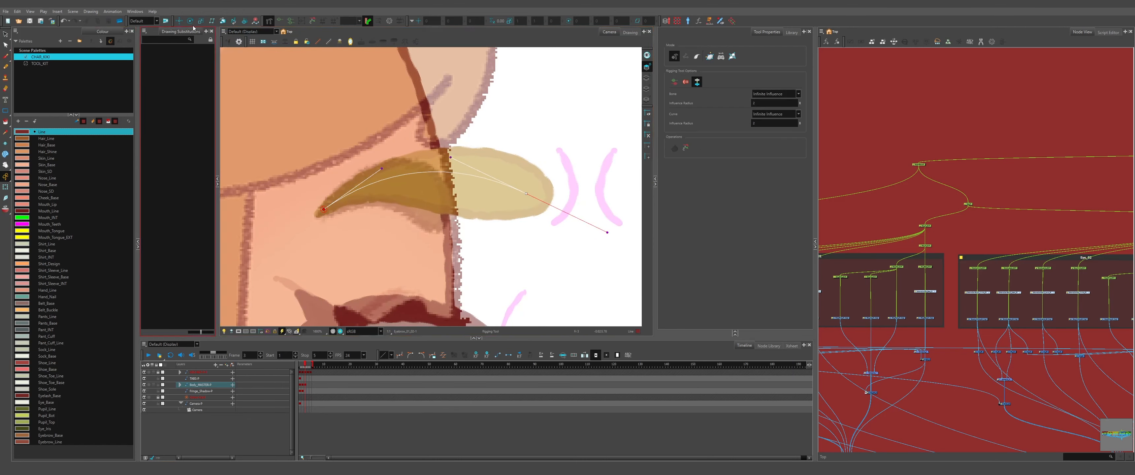
pyautogui.hotkey('shift', 't')
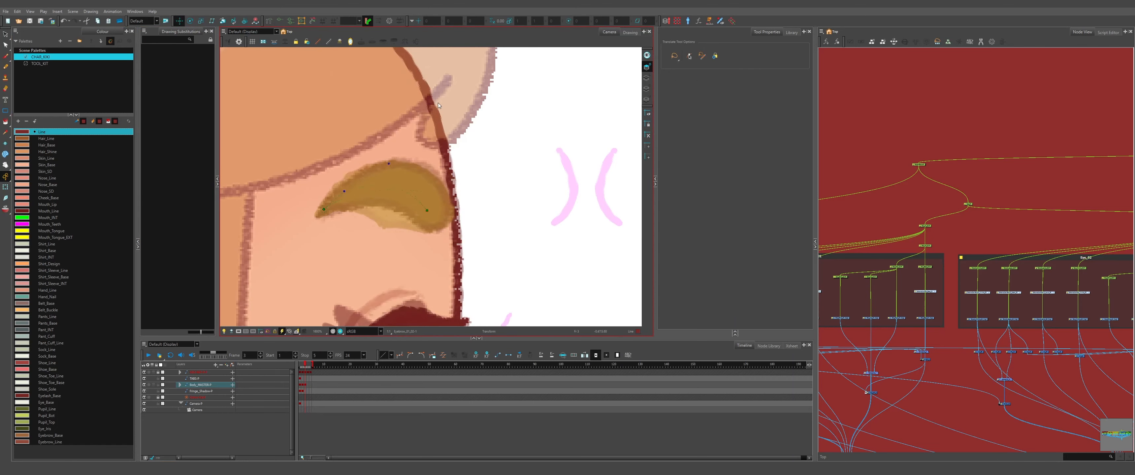
pyautogui.hotkey('shift', 't')
pyautogui.click(408, 183)
pyautogui.press('Escape')
pyautogui.moveTo(389, 164); pyautogui.dragTo(367, 200)
# Compare both eyebrows across the front, three-quarter and profile head poses.
pyautogui.scroll(-3, 400, 182)
pyautogui.press(',')
pyautogui.scroll(3, 360, 179)
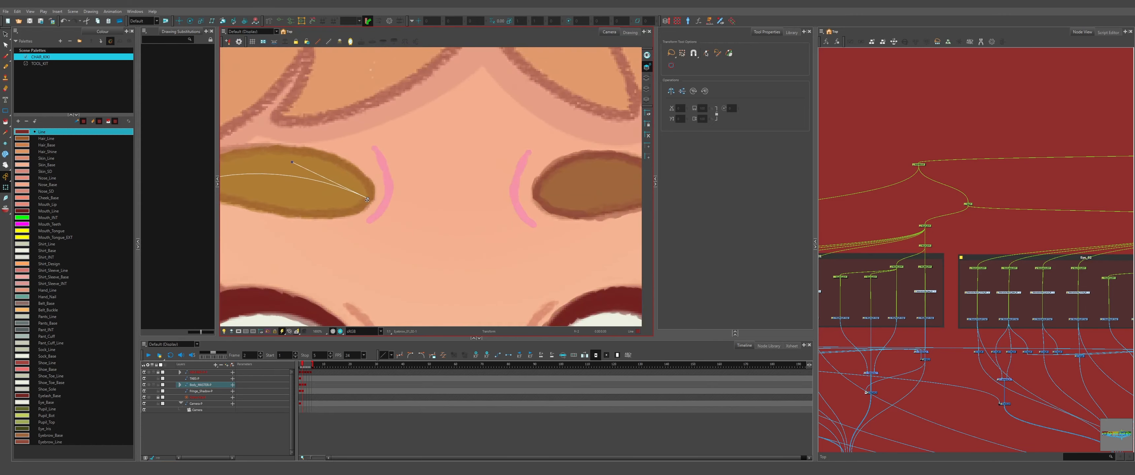
pyautogui.scroll(-3, 367, 199)
pyautogui.press('.')
pyautogui.press(',')
pyautogui.press(',')
pyautogui.press('.')
pyautogui.scroll(-1, 419, 193)
pyautogui.click(420, 193)
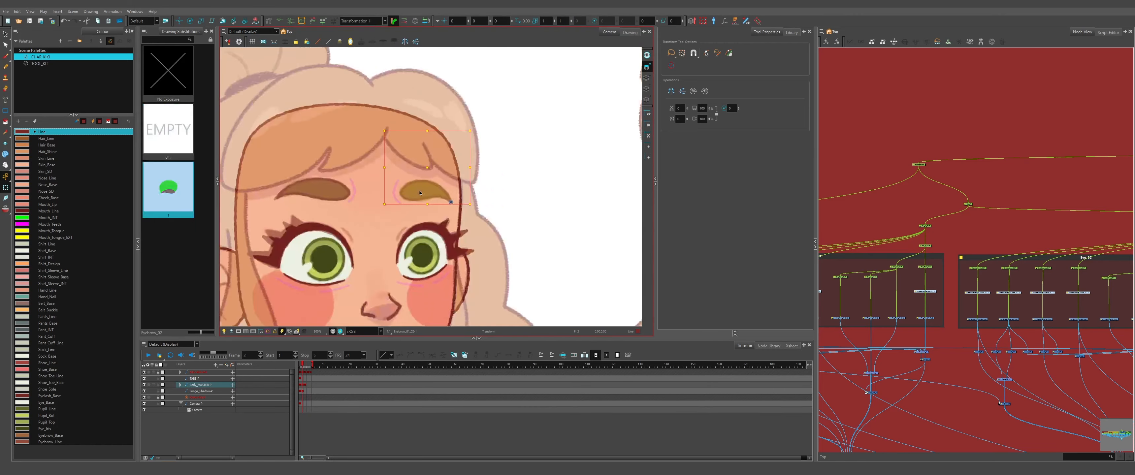
pyautogui.scroll(2, 419, 193)
pyautogui.press('.')
pyautogui.press(',')
pyautogui.press('.')
pyautogui.press(',')
pyautogui.press('.')
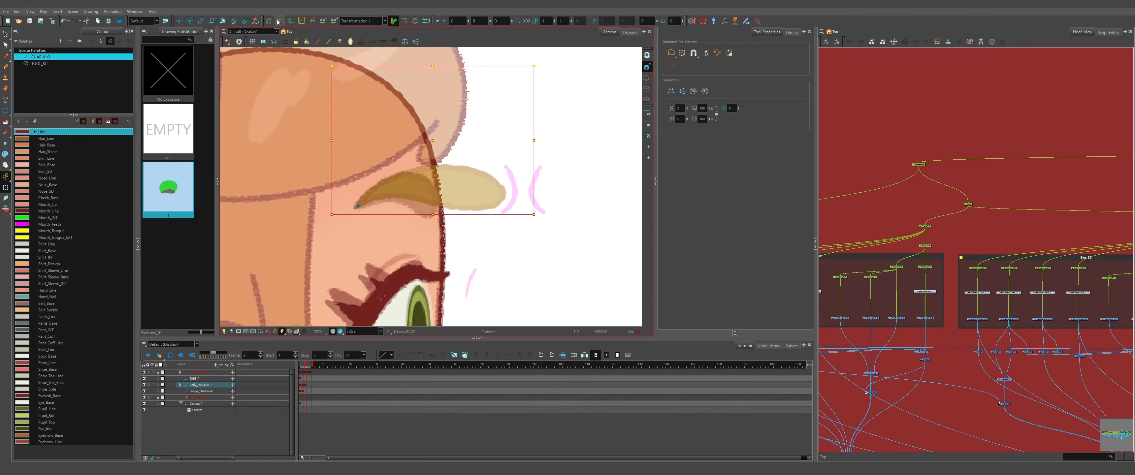
# Show the profile eyebrow's deformer, pull its front end and handle back to the face outline, and hide the profile reference.
pyautogui.click(278, 21)
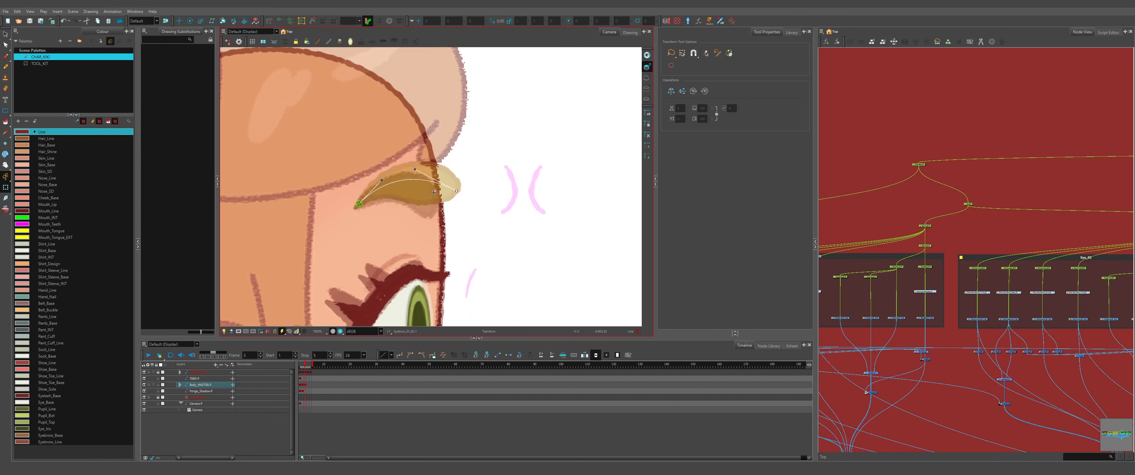
pyautogui.moveTo(434, 193); pyautogui.dragTo(399, 185)
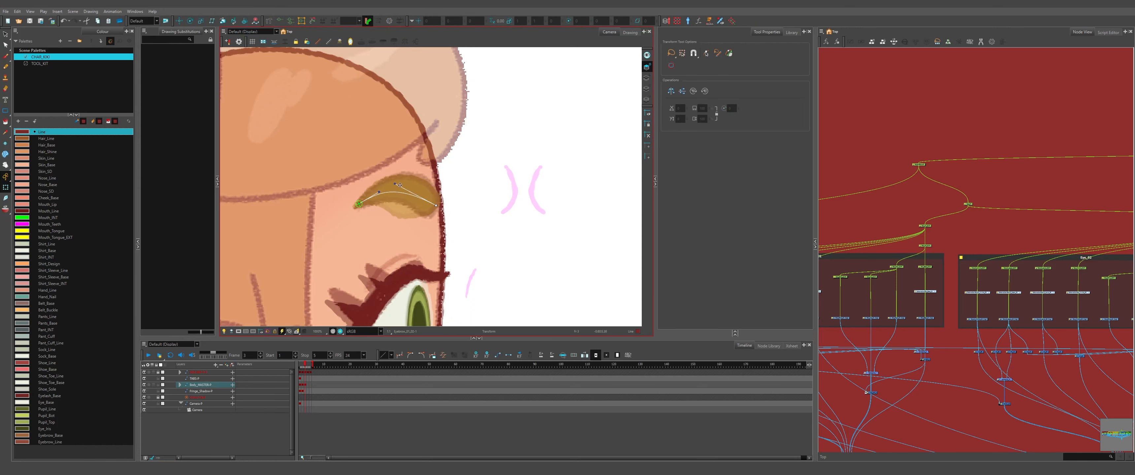
pyautogui.press('Escape')
pyautogui.scroll(-4, 406, 186)
pyautogui.scroll(3, 410, 186)
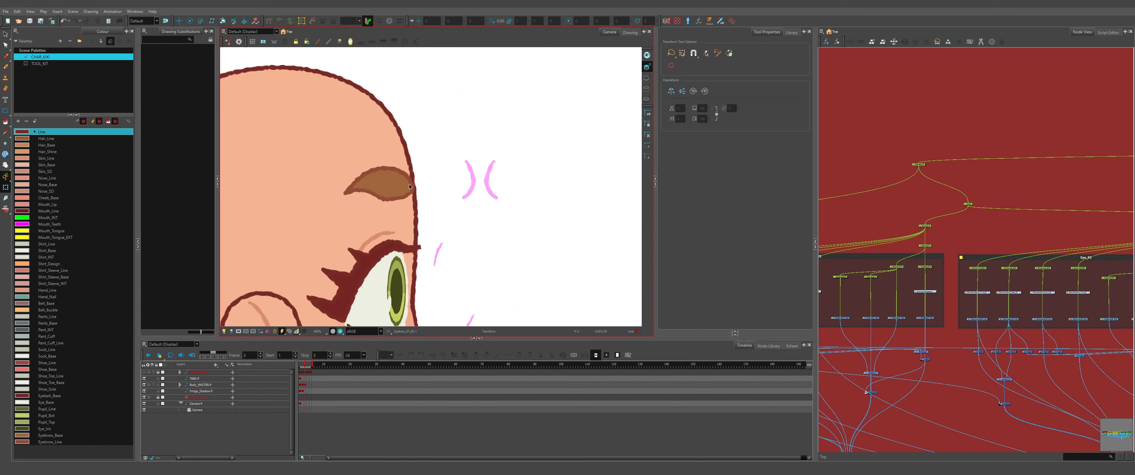
pyautogui.click(410, 186)
pyautogui.press('Escape')
pyautogui.scroll(-1, 424, 168)
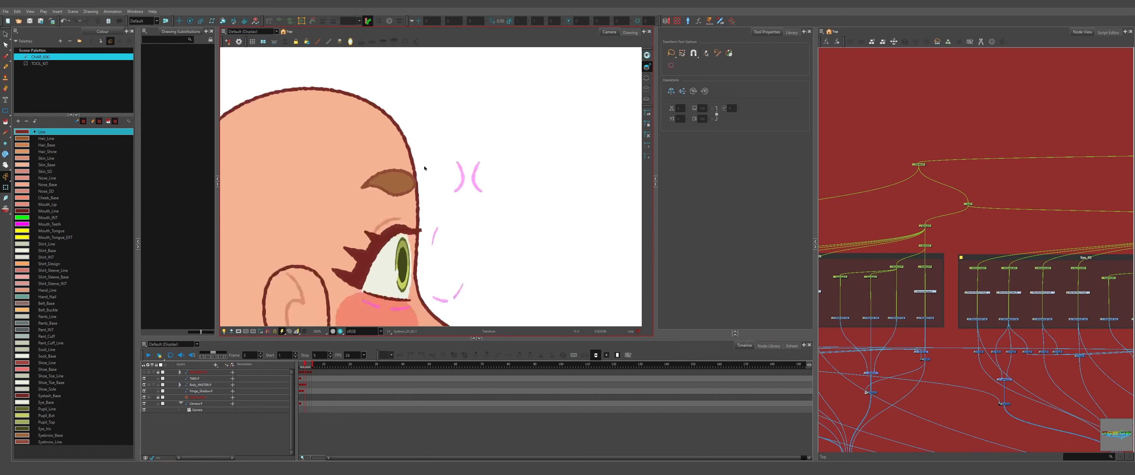
# Refine the eyebrow deformer's front point and handle against the profile reference so the brow meets the face outline.
pyautogui.scroll(-3, 425, 168)
pyautogui.scroll(5, 392, 194)
pyautogui.click(375, 211)
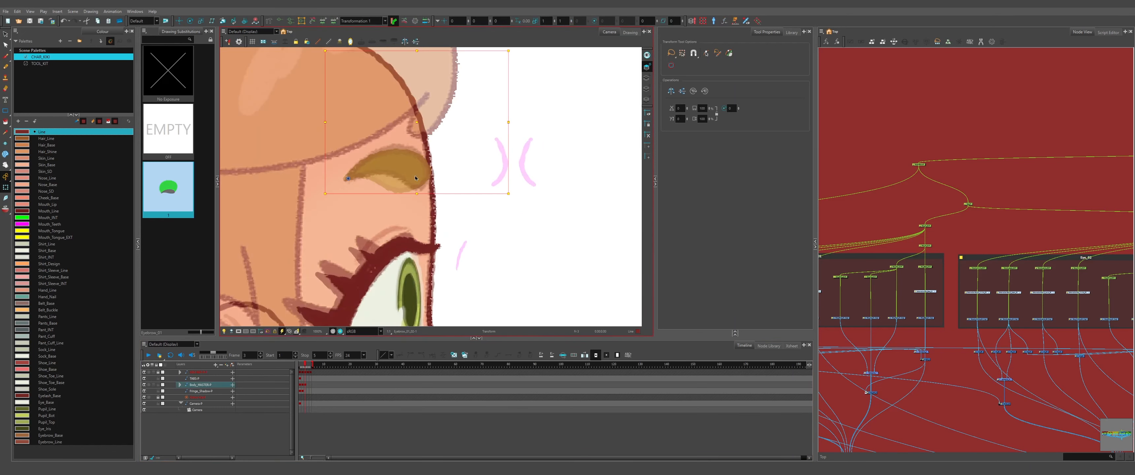
pyautogui.click(281, 21)
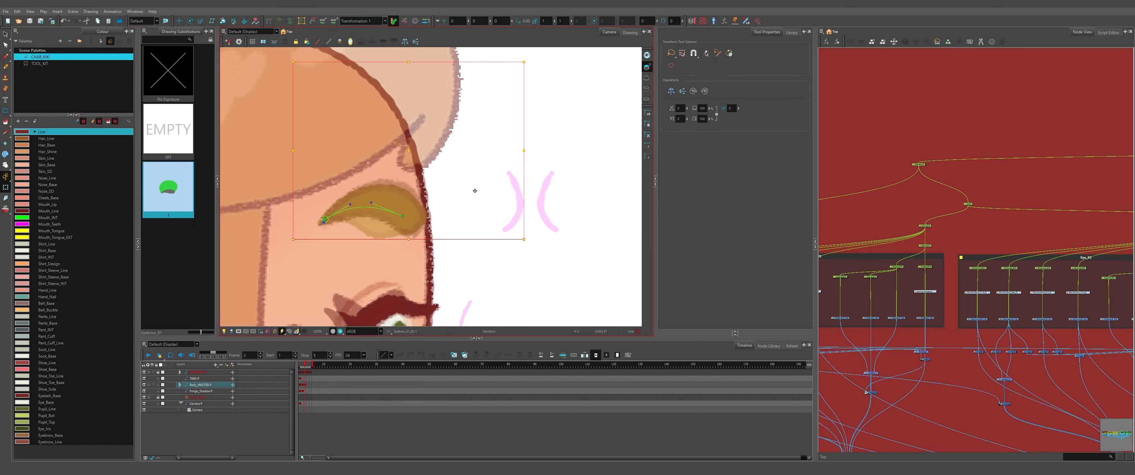
pyautogui.click(475, 191)
pyautogui.moveTo(402, 217); pyautogui.dragTo(377, 191)
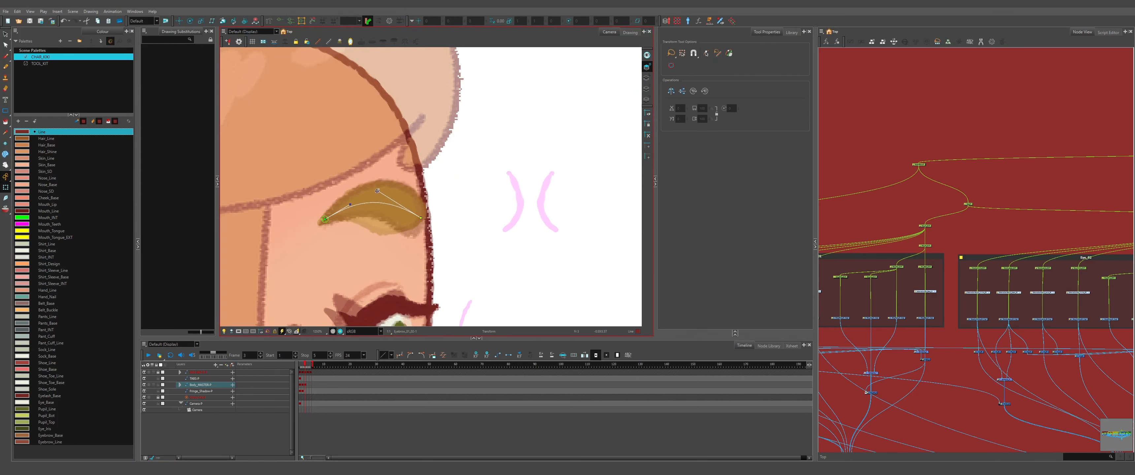
pyautogui.scroll(-2, 378, 191)
pyautogui.click(137, 368)
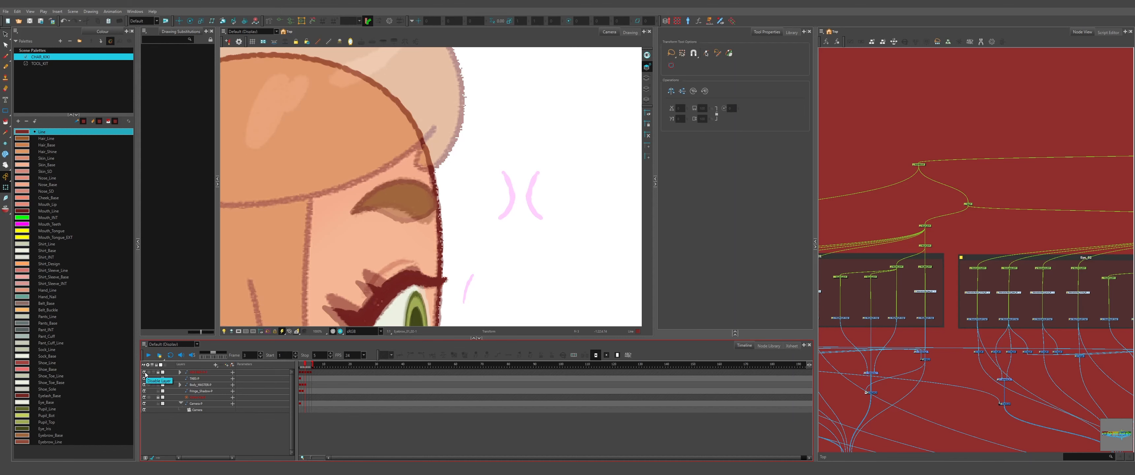
# Select the eyebrow with its deformer shown and compare its shape between the profile and three-quarter poses.
pyautogui.scroll(-5, 496, 197)
pyautogui.scroll(6, 495, 198)
pyautogui.click(495, 197)
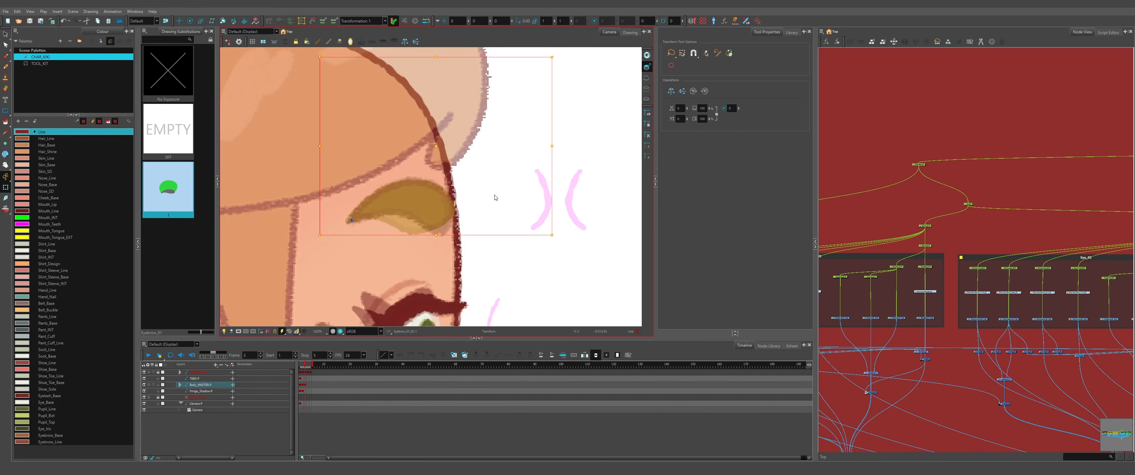
pyautogui.scroll(-3, 430, 208)
pyautogui.scroll(3, 430, 208)
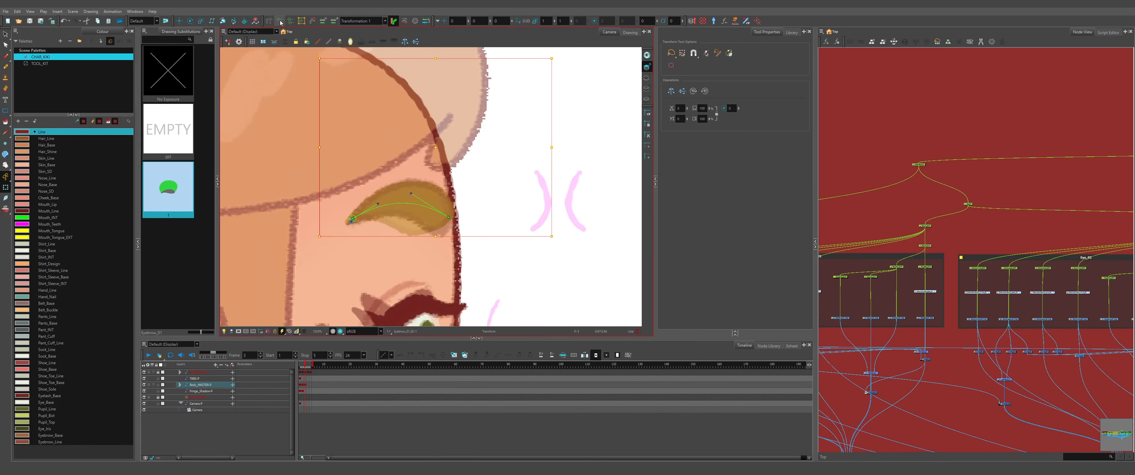
pyautogui.press(',')
pyautogui.scroll(-4, 478, 250)
pyautogui.press('.')
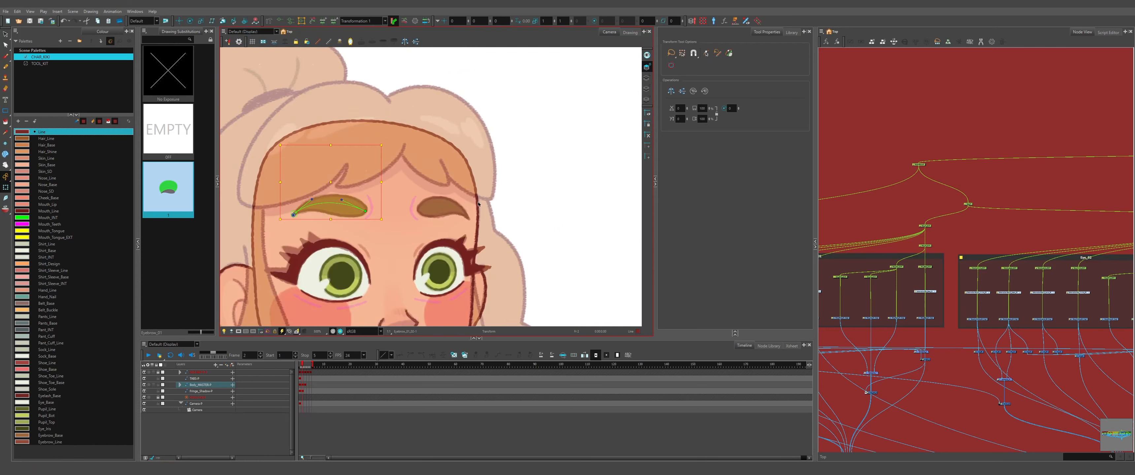
# Nudge the eyebrow deformer's front point at the profile's face outline and hide the profile reference.
pyautogui.scroll(3, 474, 241)
pyautogui.press('Escape')
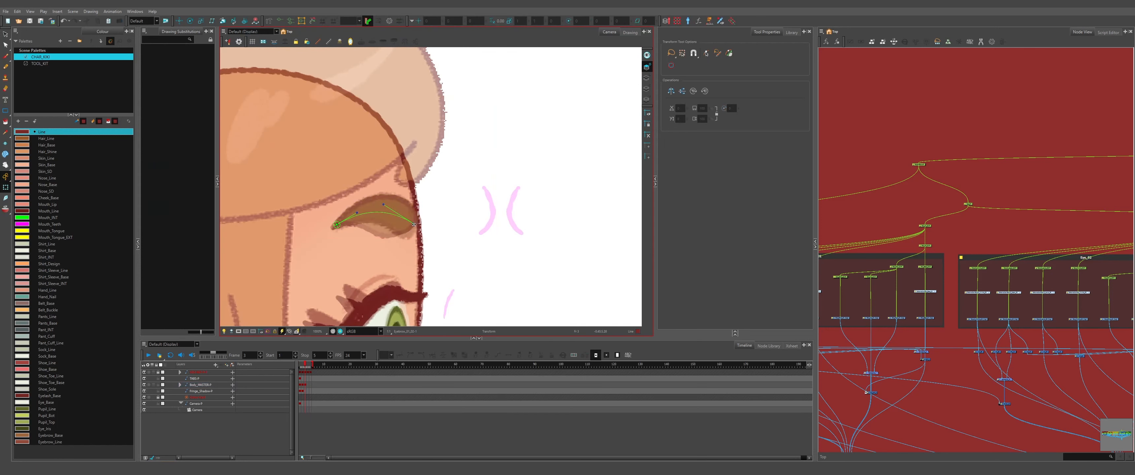
pyautogui.moveTo(414, 225); pyautogui.dragTo(414, 224)
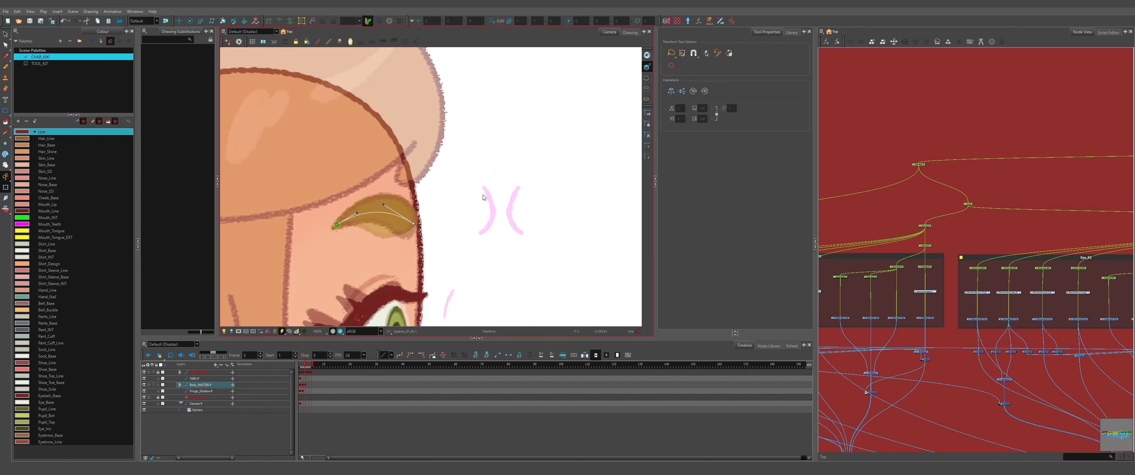
pyautogui.click(485, 194)
pyautogui.click(145, 373)
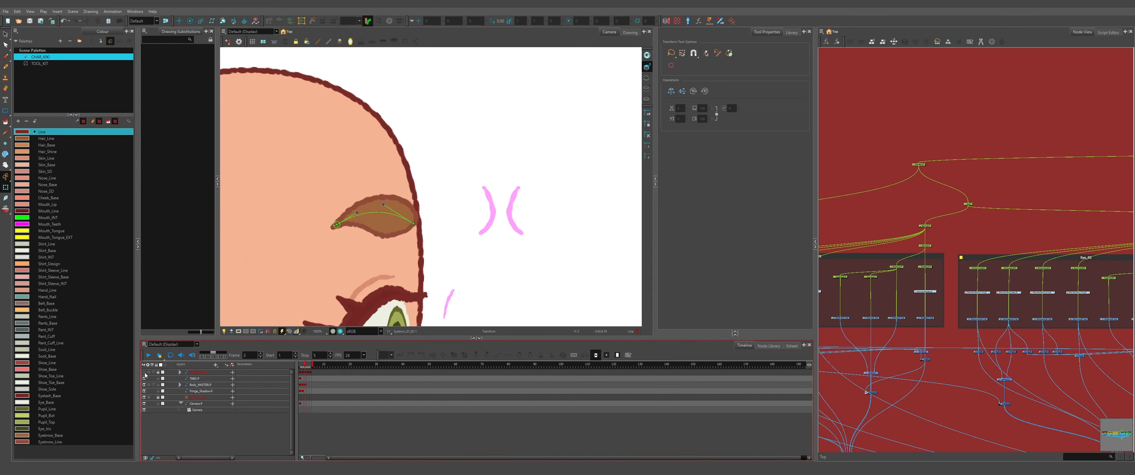
# Compare the eyebrows across the head poses with the reference hidden, then examine the profile brow's front end.
pyautogui.scroll(-4, 433, 217)
pyautogui.press(',')
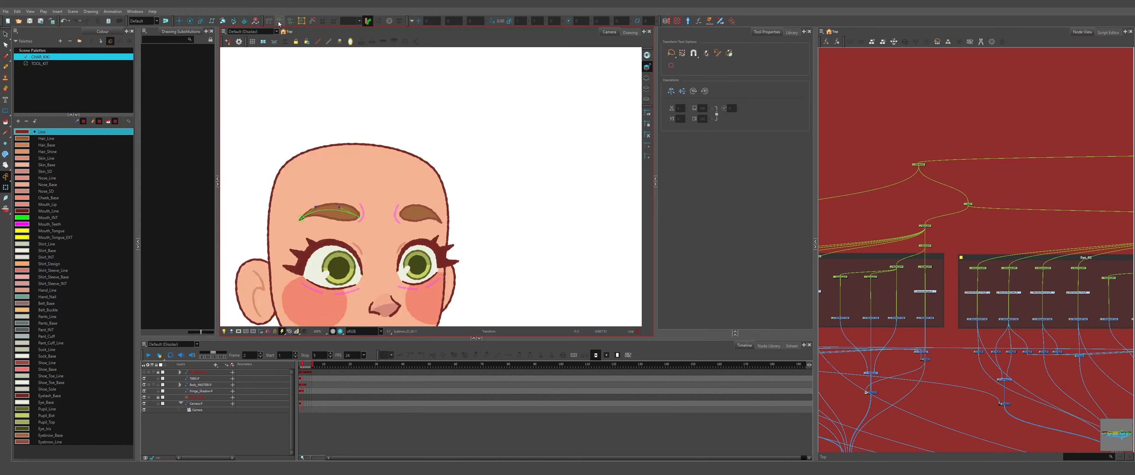
pyautogui.press(',')
pyautogui.press('.')
pyautogui.press('.')
pyautogui.press(',')
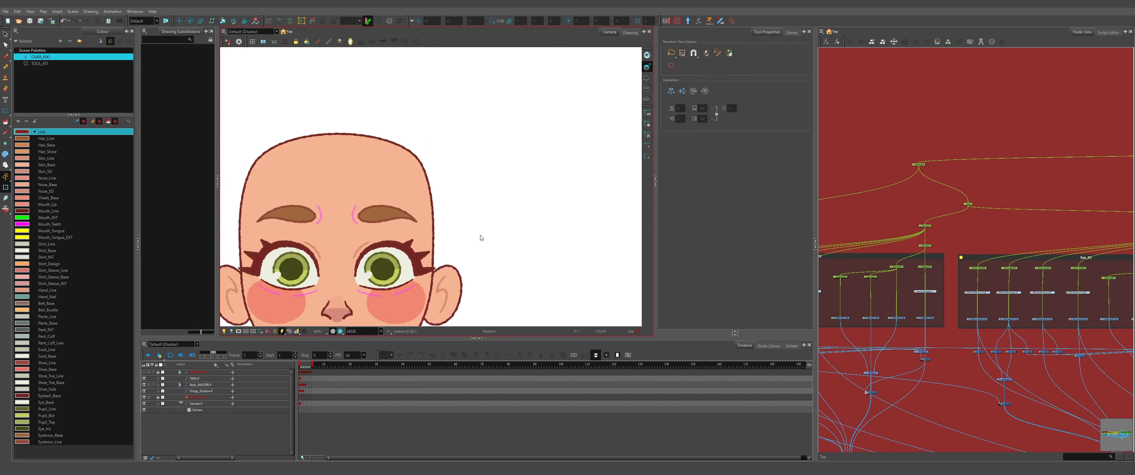
pyautogui.press('.')
pyautogui.scroll(6, 445, 221)
pyautogui.scroll(-2, 429, 222)
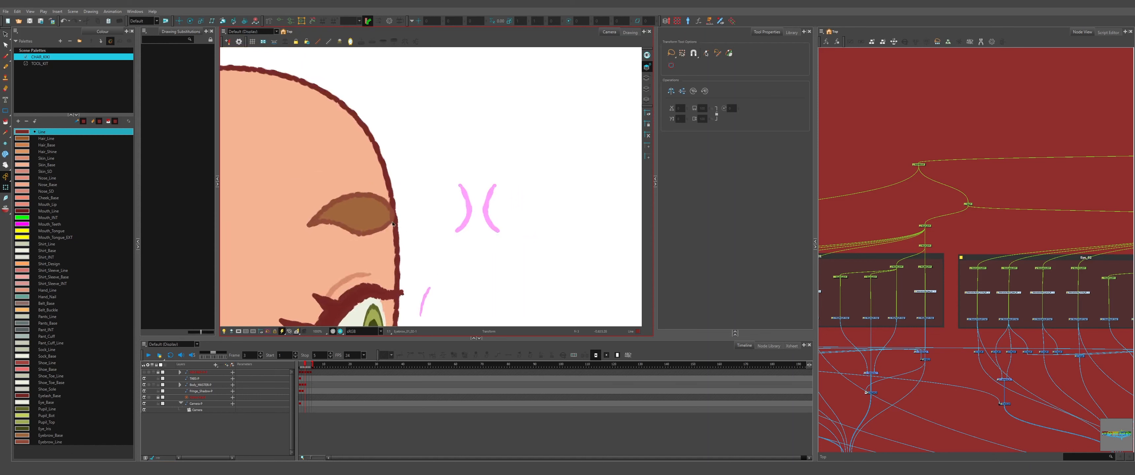
pyautogui.scroll(1, 397, 221)
# Turn the profile reference back on, select the eyebrow and show its deformer.
pyautogui.click(146, 375)
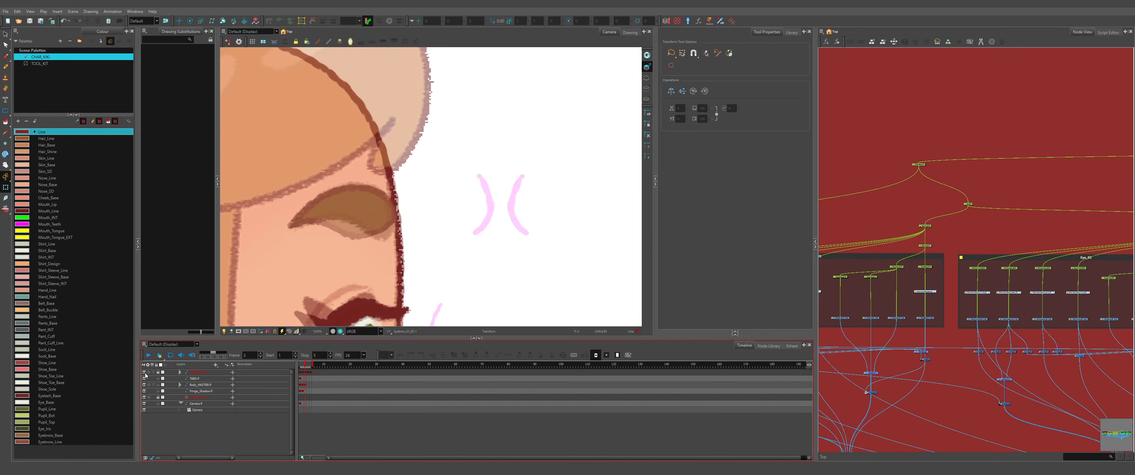
pyautogui.click(338, 205)
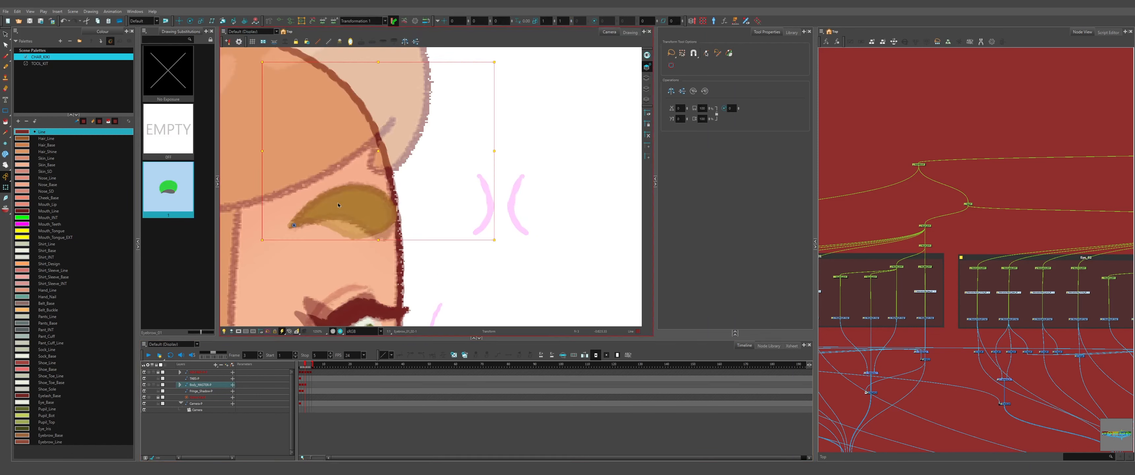
pyautogui.scroll(2, 387, 212)
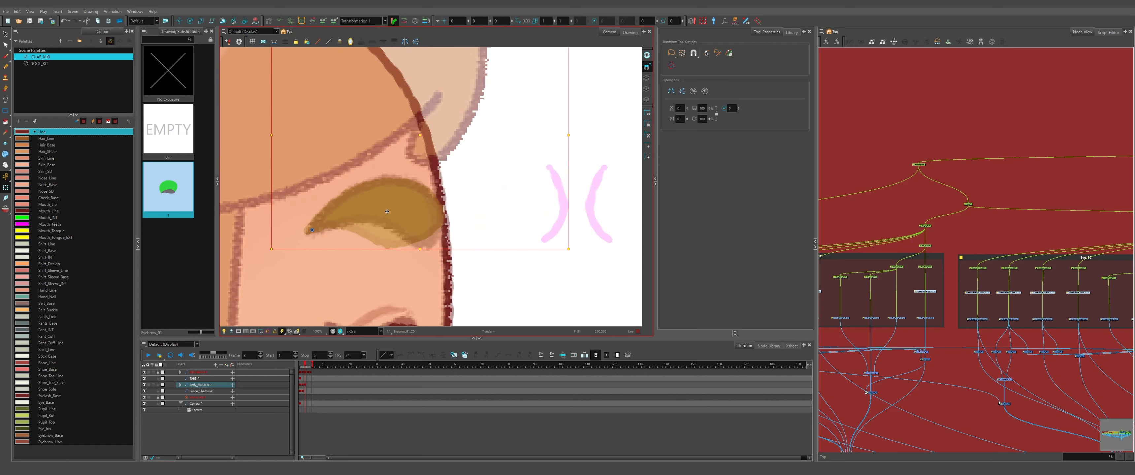
pyautogui.click(279, 22)
pyautogui.click(404, 23)
pyautogui.click(174, 248)
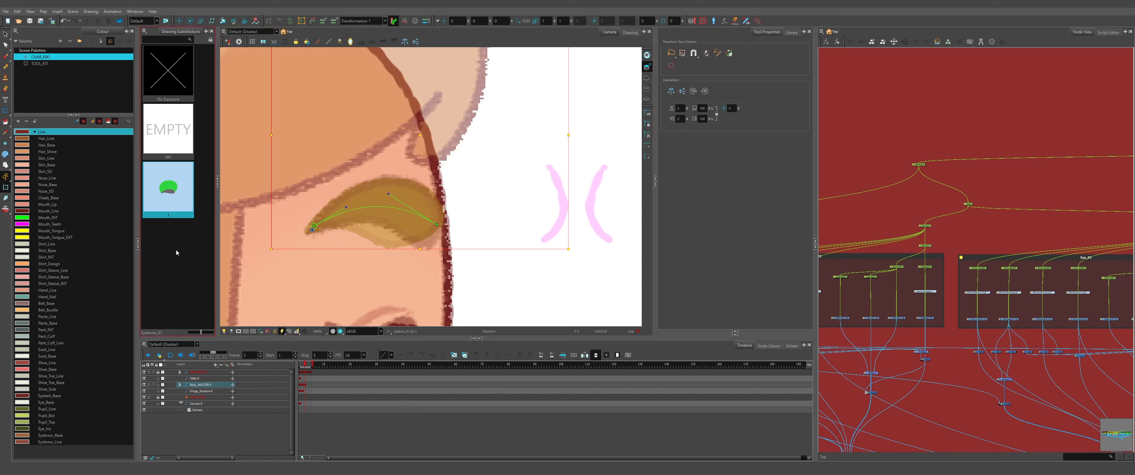
pyautogui.click(451, 188)
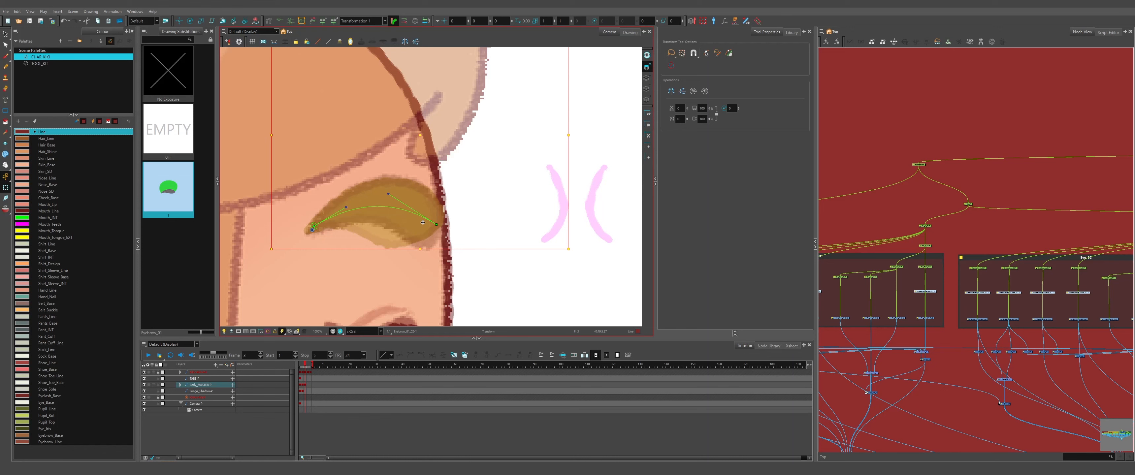
# Duplicate the profile pose's eyebrow drawing and rename the duplicate as 2.
pyautogui.click(403, 21)
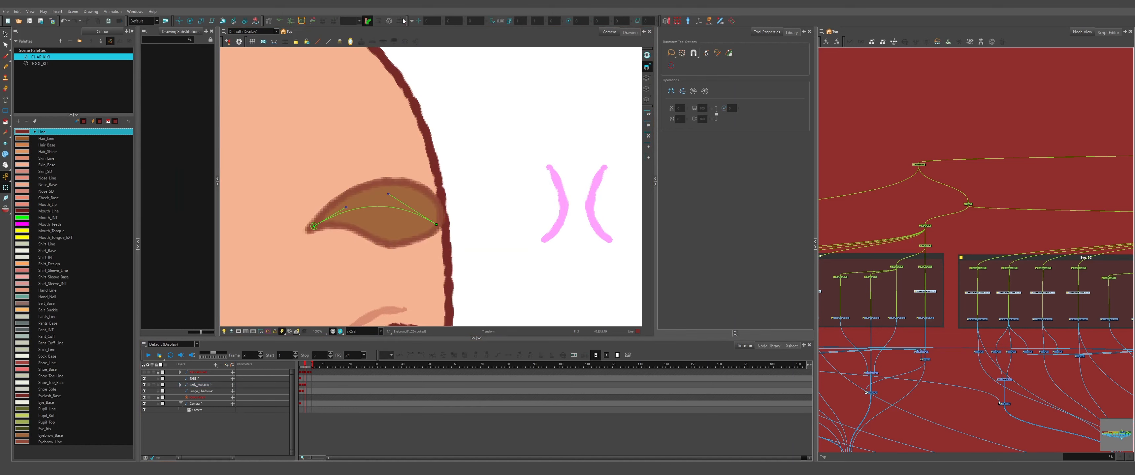
pyautogui.click(399, 233)
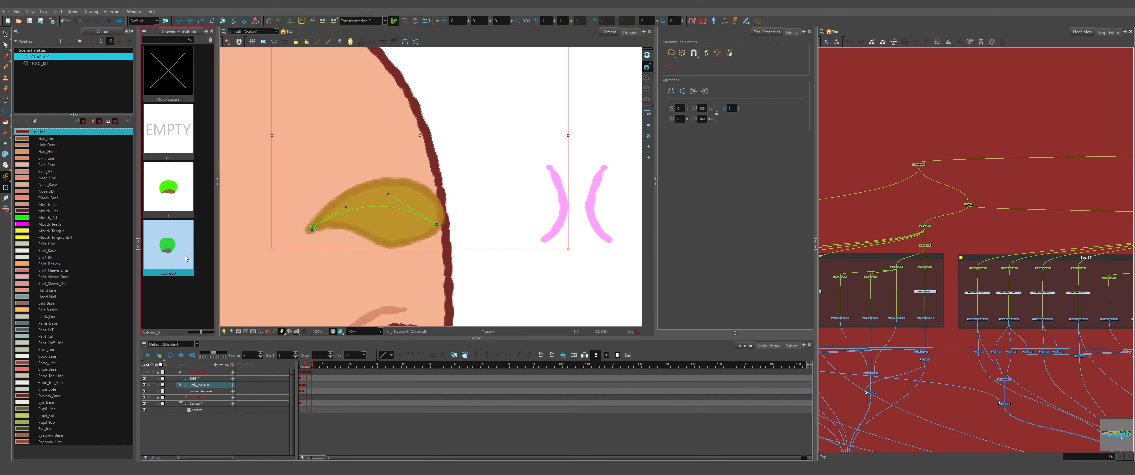
pyautogui.hotkey('ctrl', 'd')
pyautogui.write('2')
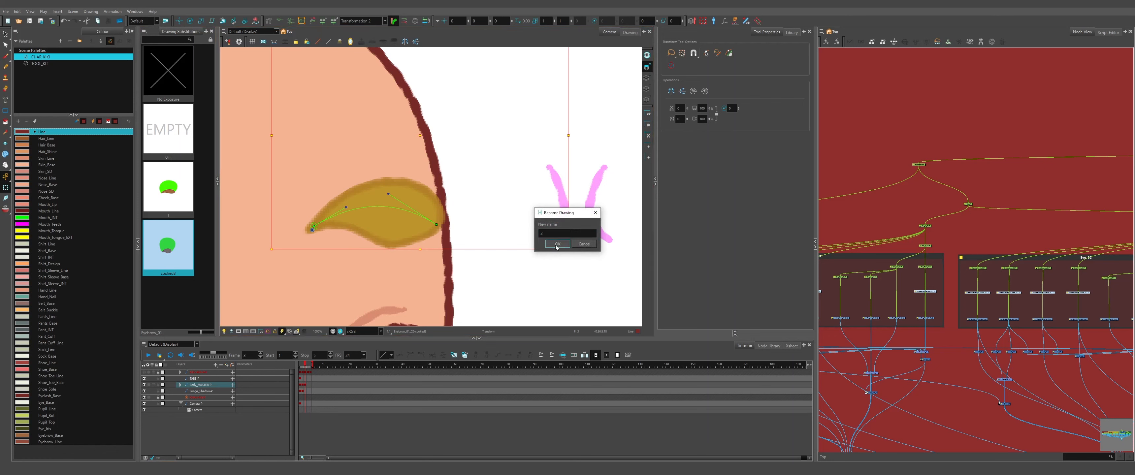
pyautogui.click(557, 247)
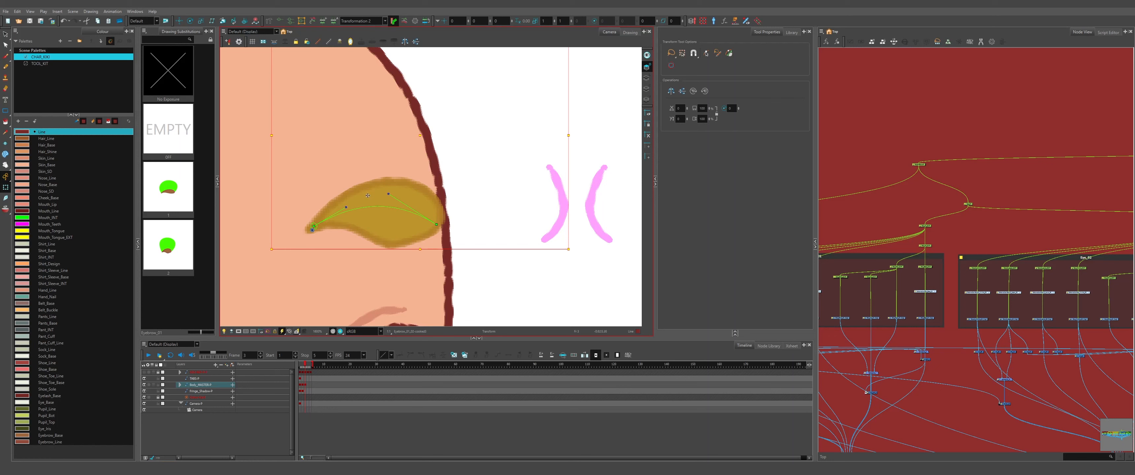
# Switch to the line art of eyebrow drawing 2 and select the eyebrow's outline.
pyautogui.click(90, 59)
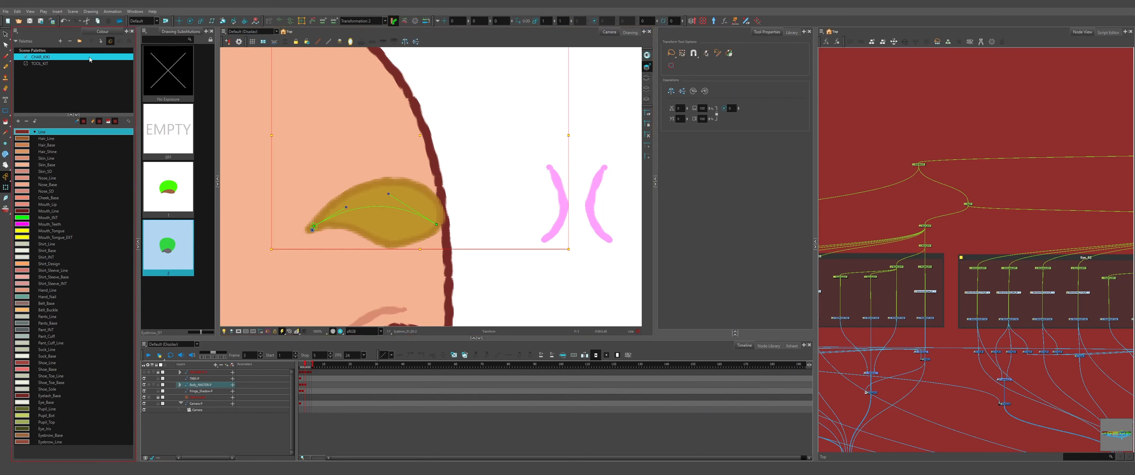
pyautogui.click(6, 35)
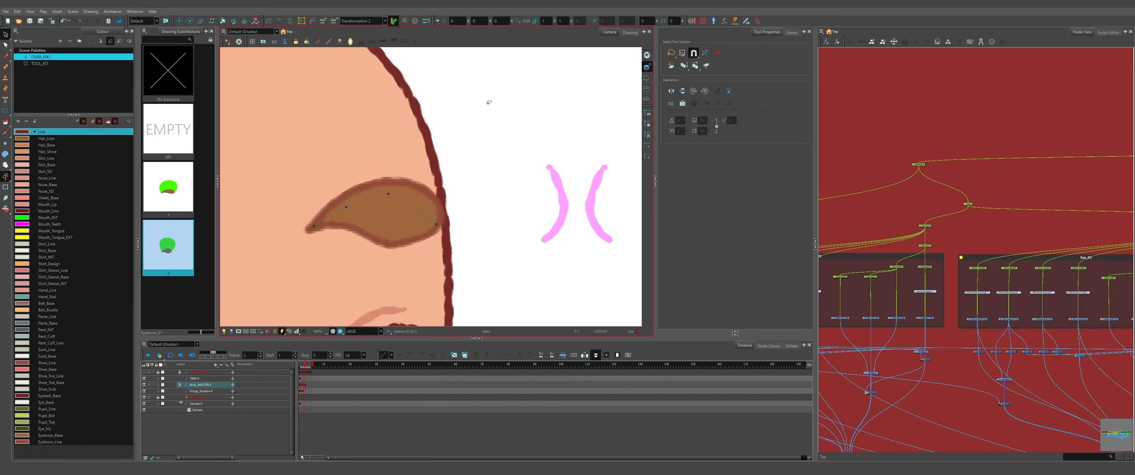
pyautogui.click(647, 78)
pyautogui.click(391, 206)
pyautogui.scroll(3, 379, 204)
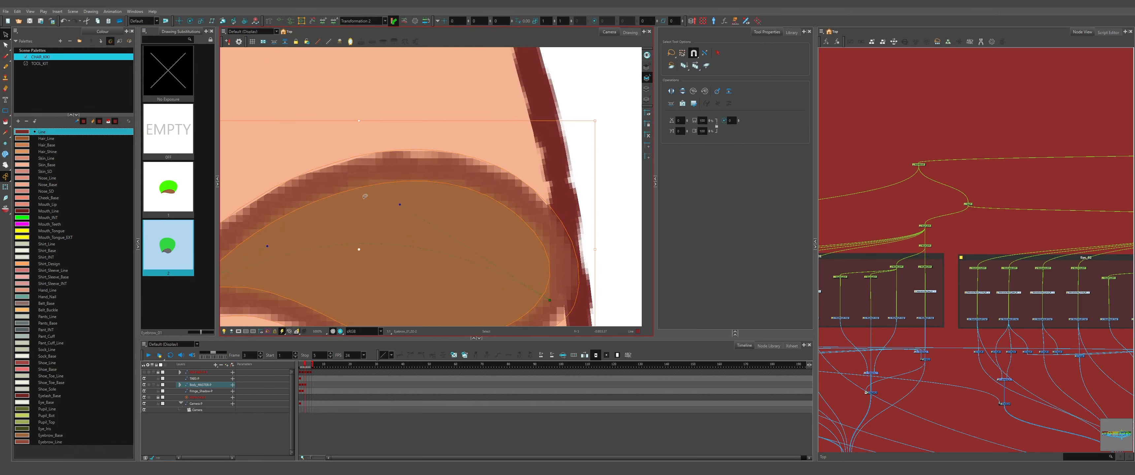
# Try to pull the upper edge of the eyebrow's brush outline upward with the Contour Editor, undoing the change.
pyautogui.click(4, 45)
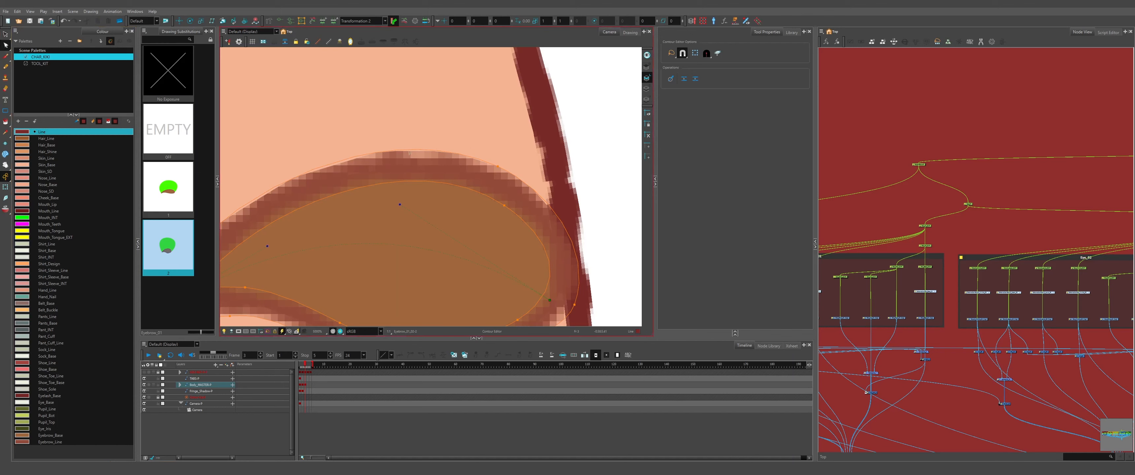
pyautogui.moveTo(410, 150); pyautogui.dragTo(377, 89)
pyautogui.scroll(6, 401, 120)
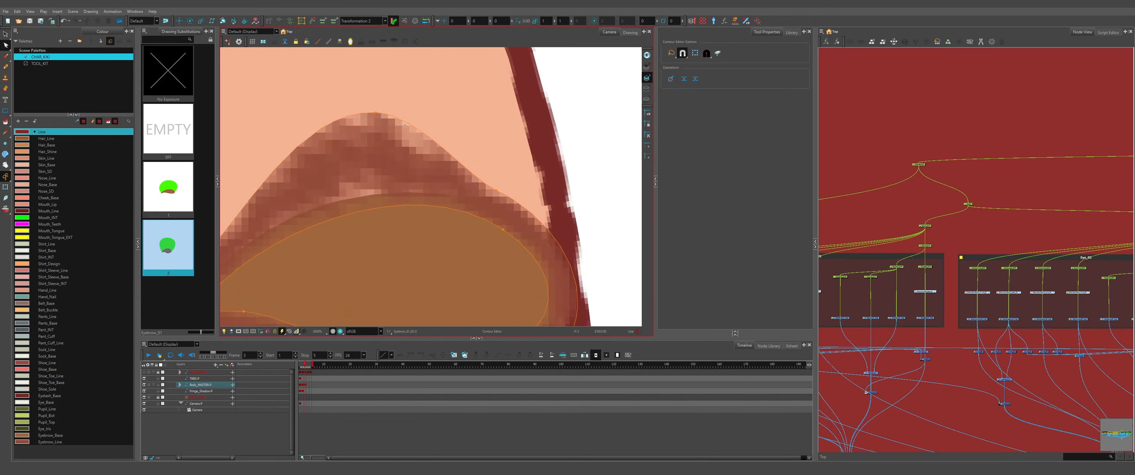
pyautogui.hotkey('ctrl', 'z')
pyautogui.scroll(-5, 401, 117)
pyautogui.scroll(3, 400, 116)
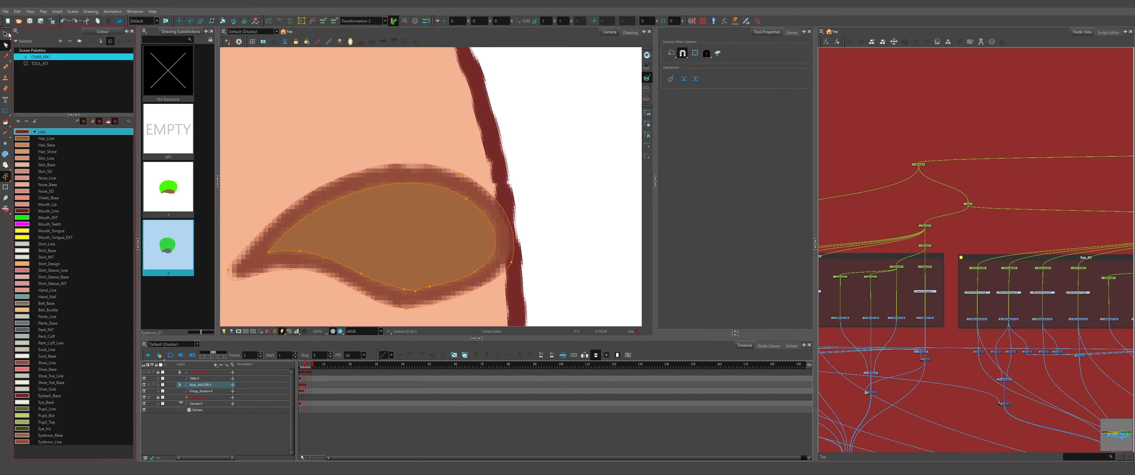
# Convert the eyebrow outline from brush strokes to pencil lines.
pyautogui.click(6, 34)
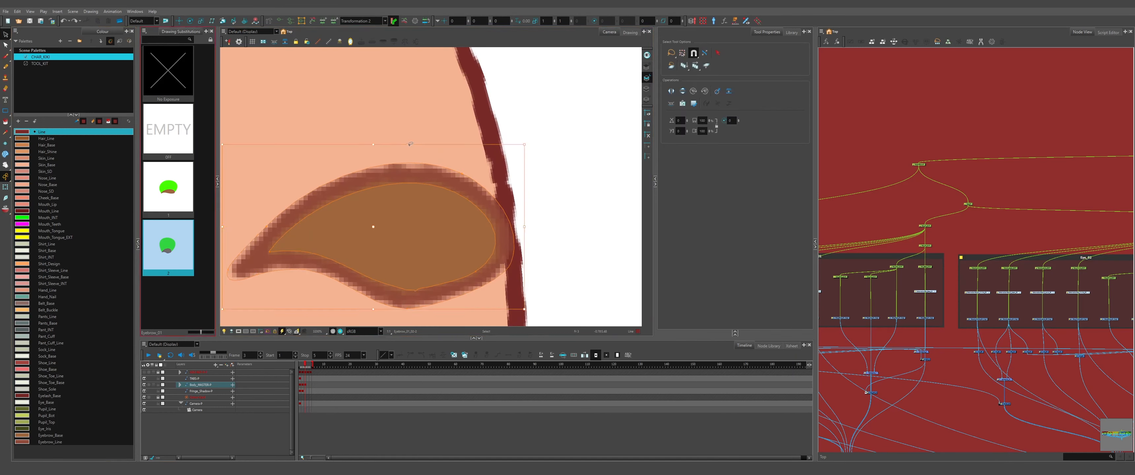
pyautogui.scroll(-2, 403, 178)
pyautogui.rightClick(403, 178)
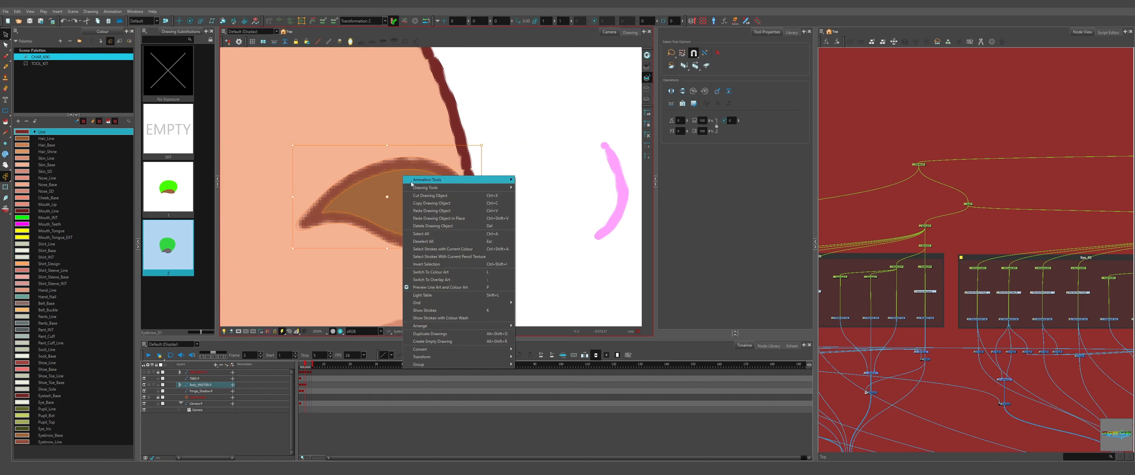
pyautogui.moveTo(475, 350)
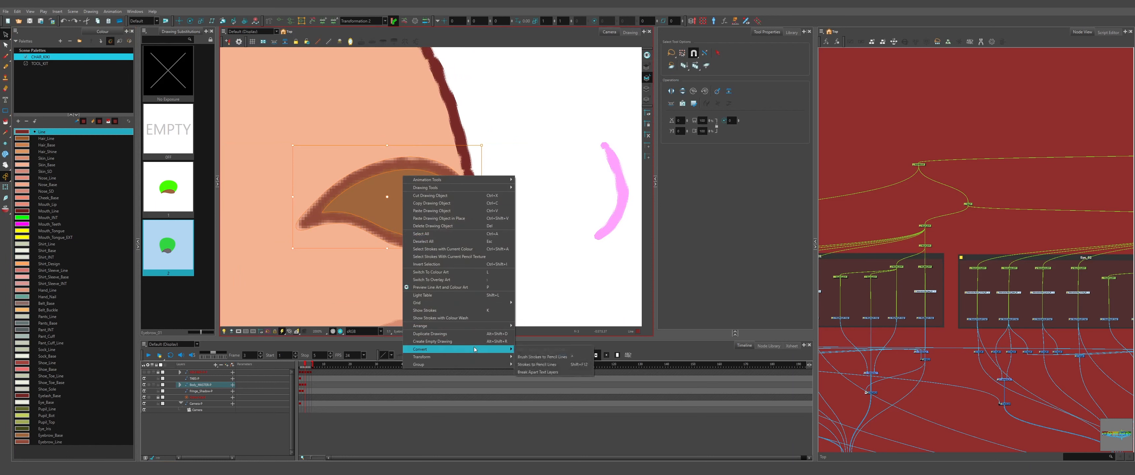
pyautogui.click(532, 357)
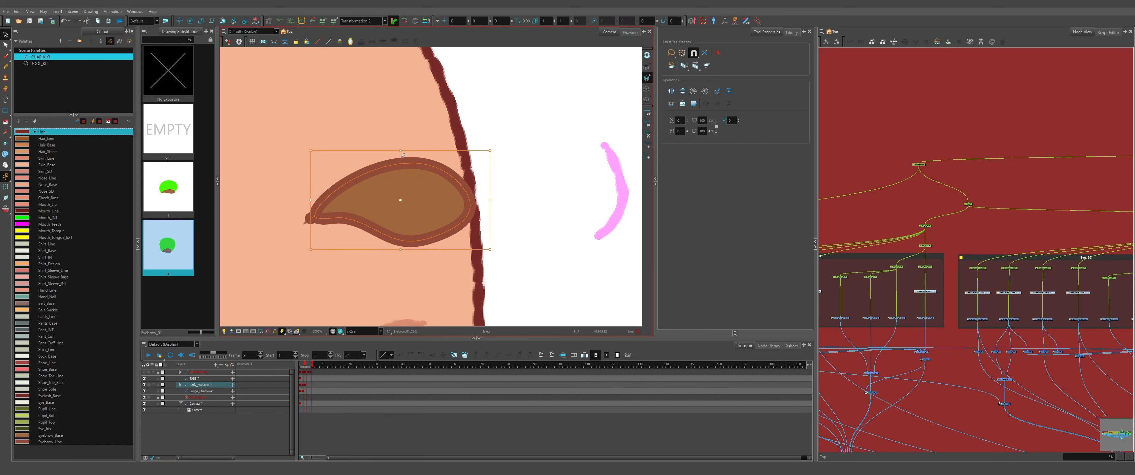
# Delete the surplus contour points at the eyebrow outline's tail and reshape it into a clean pointed tip matching the fill.
pyautogui.click(5, 45)
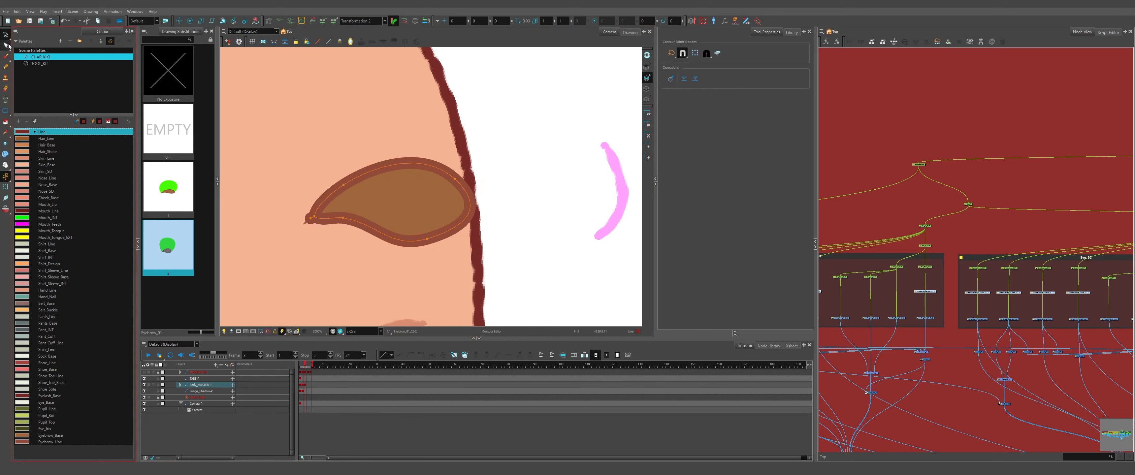
pyautogui.scroll(4, 328, 216)
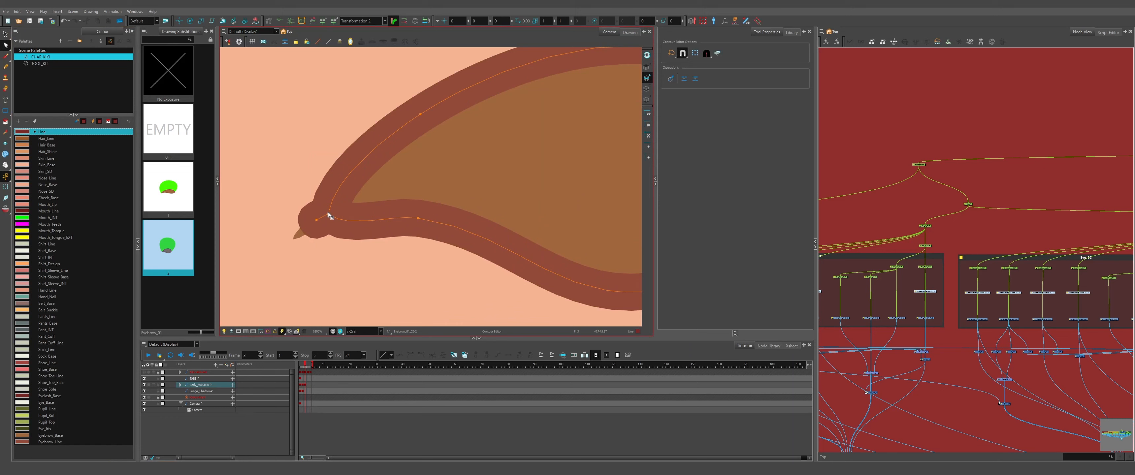
pyautogui.press('Delete')
pyautogui.scroll(-2, 340, 208)
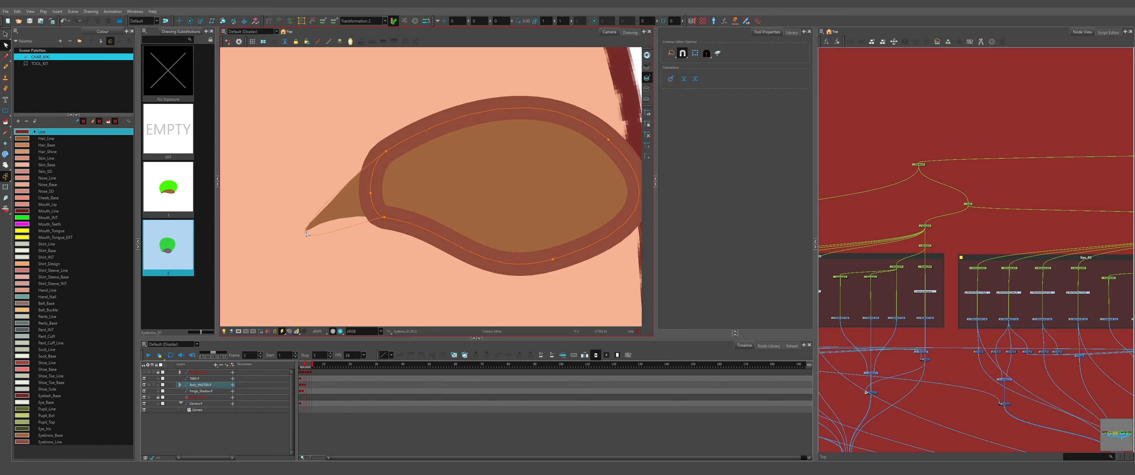
pyautogui.moveTo(307, 233); pyautogui.dragTo(320, 205)
pyautogui.hotkey('ctrl', 'z')
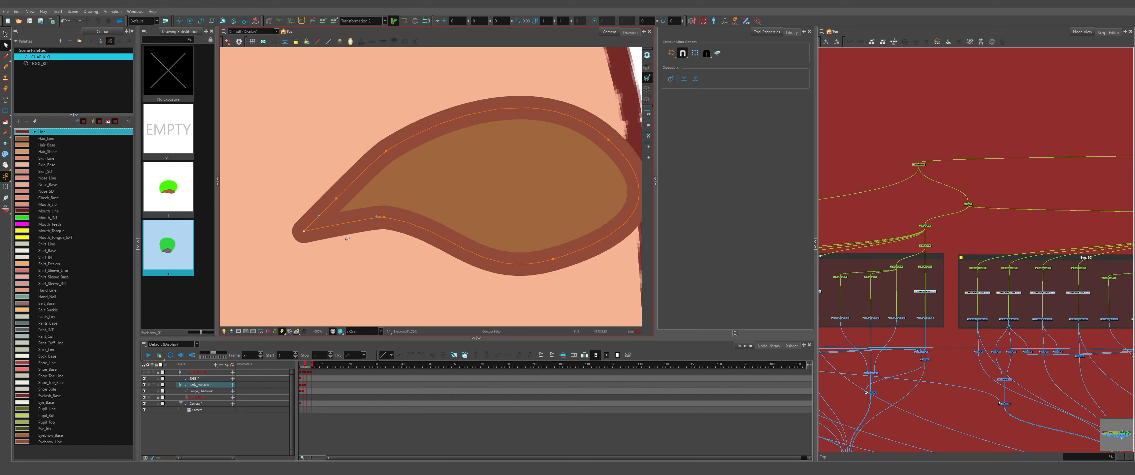
pyautogui.press('Delete')
pyautogui.moveTo(304, 231)
pyautogui.mouseDown()
pyautogui.moveTo(332, 214)
pyautogui.moveTo(296, 213)
pyautogui.moveTo(333, 197)
pyautogui.mouseUp()
pyautogui.scroll(-3, 307, 217)
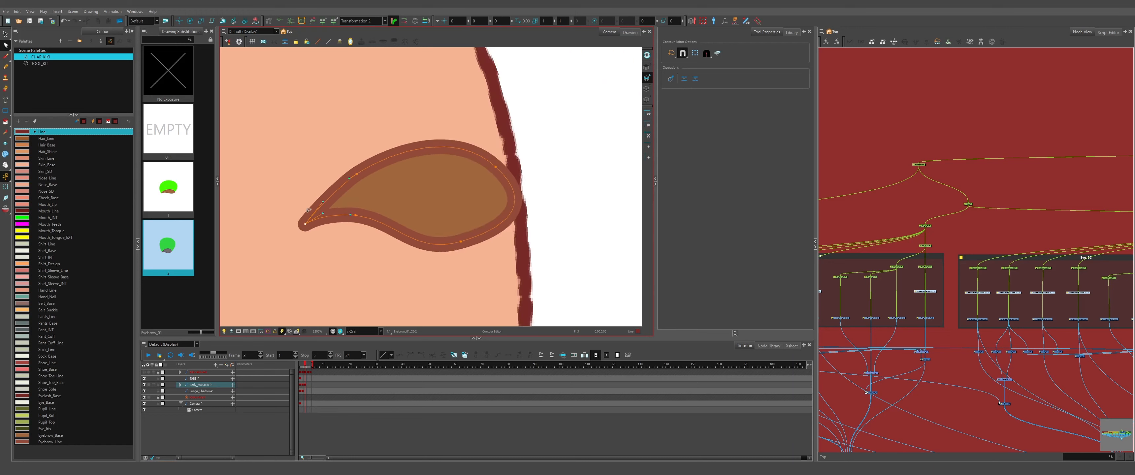
# Show the profile reference and pull the lower edge of the eyebrow outline up to follow the reference brow.
pyautogui.click(397, 199)
pyautogui.scroll(2, 398, 198)
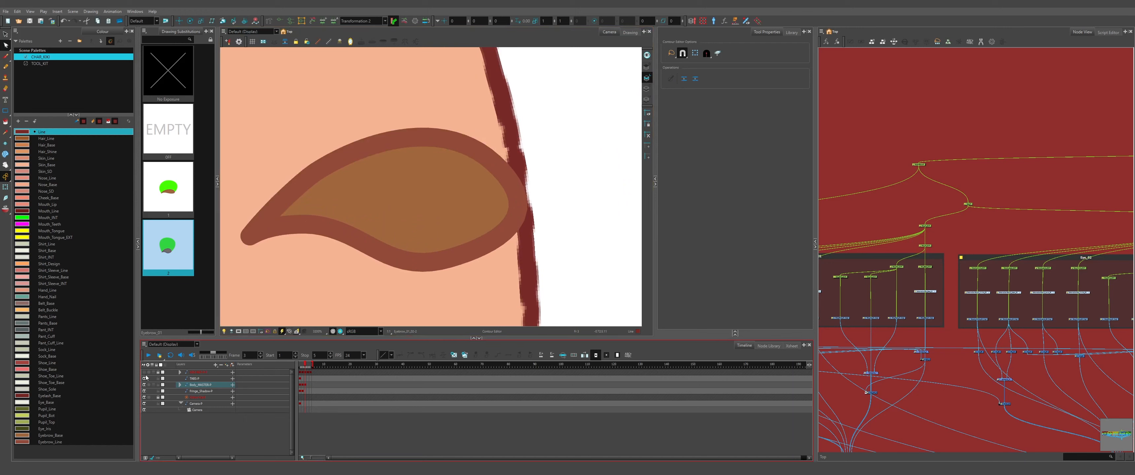
pyautogui.scroll(-1, 427, 248)
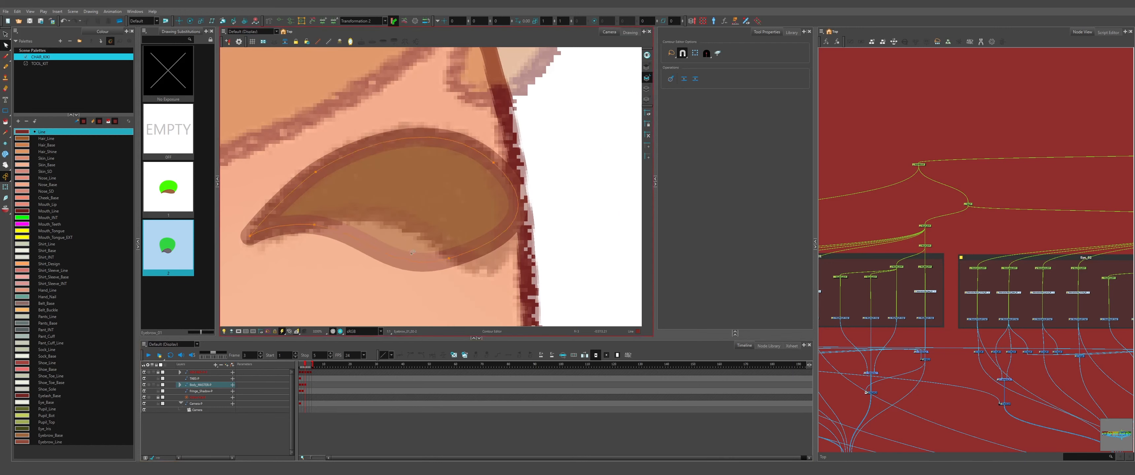
pyautogui.click(443, 250)
pyautogui.click(446, 252)
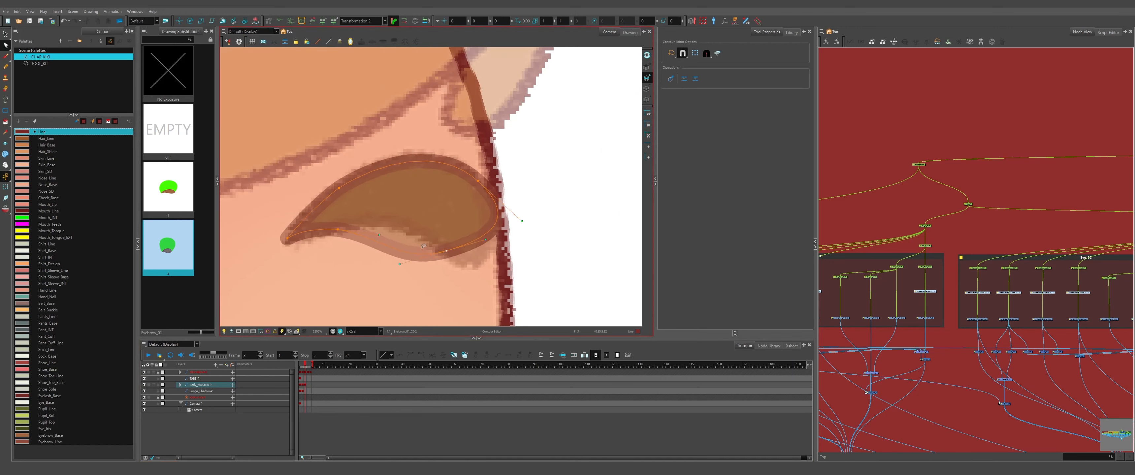
pyautogui.moveTo(411, 220); pyautogui.dragTo(382, 222)
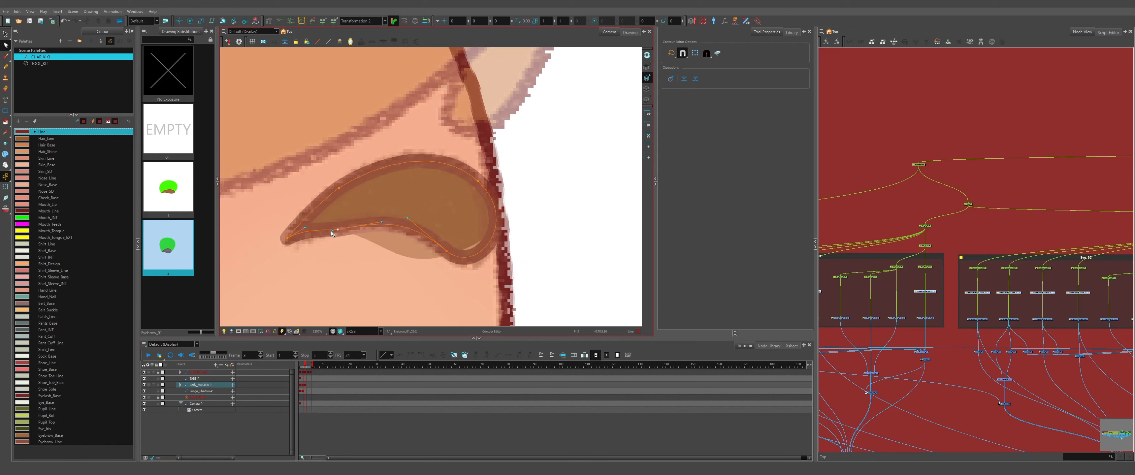
# Refine the lower edge's middle point and curve handles so the line from tail to front follows the reference.
pyautogui.scroll(2, 304, 233)
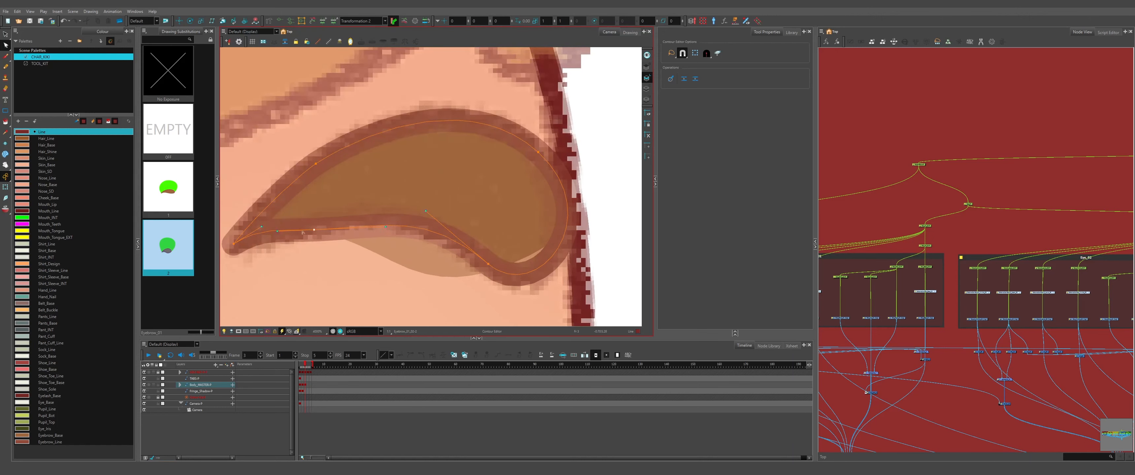
pyautogui.moveTo(313, 230); pyautogui.dragTo(333, 222)
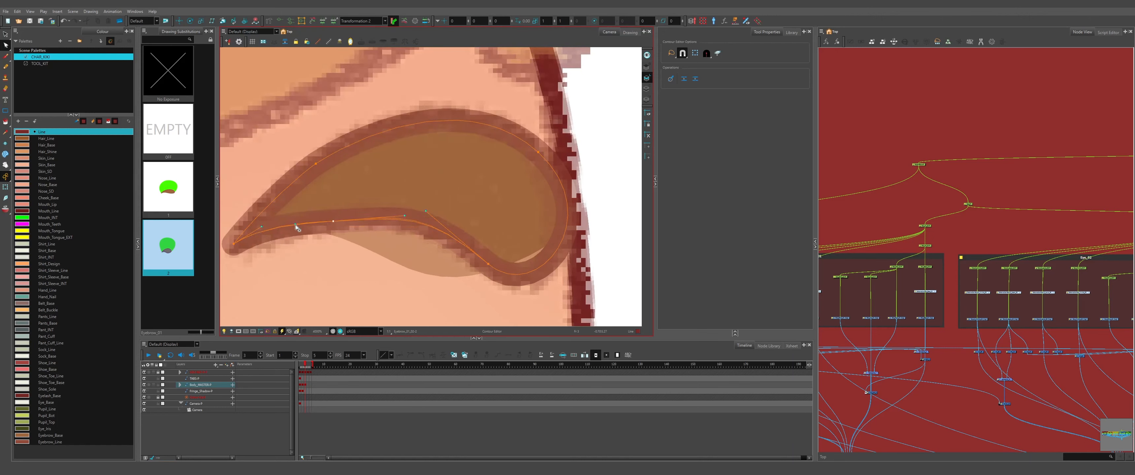
pyautogui.moveTo(261, 228); pyautogui.dragTo(264, 231)
pyautogui.moveTo(426, 213); pyautogui.dragTo(429, 220)
pyautogui.scroll(-2, 445, 217)
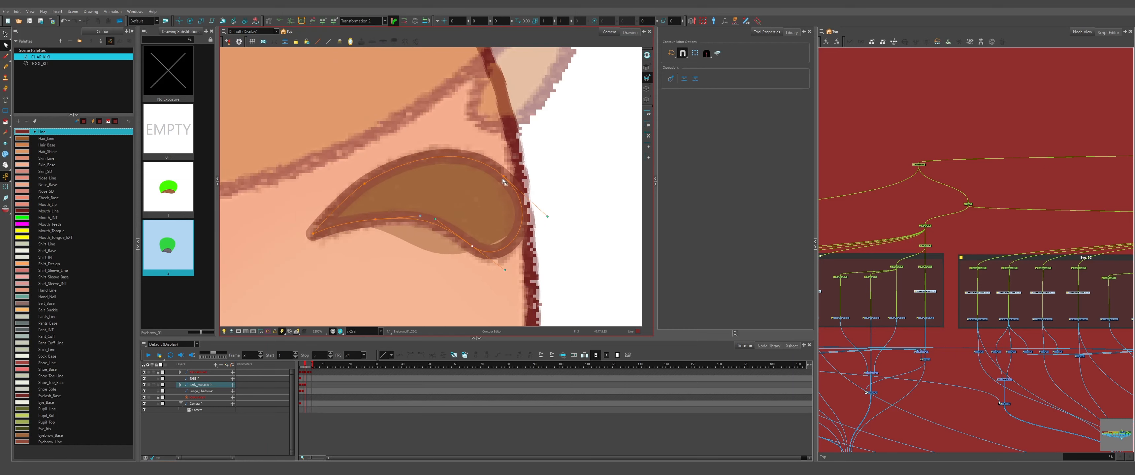
# Adjust the point and curve handle at the eyebrow outline's rounded front end to fit the reference.
pyautogui.moveTo(504, 181); pyautogui.dragTo(503, 186)
pyautogui.moveTo(545, 221); pyautogui.dragTo(534, 217)
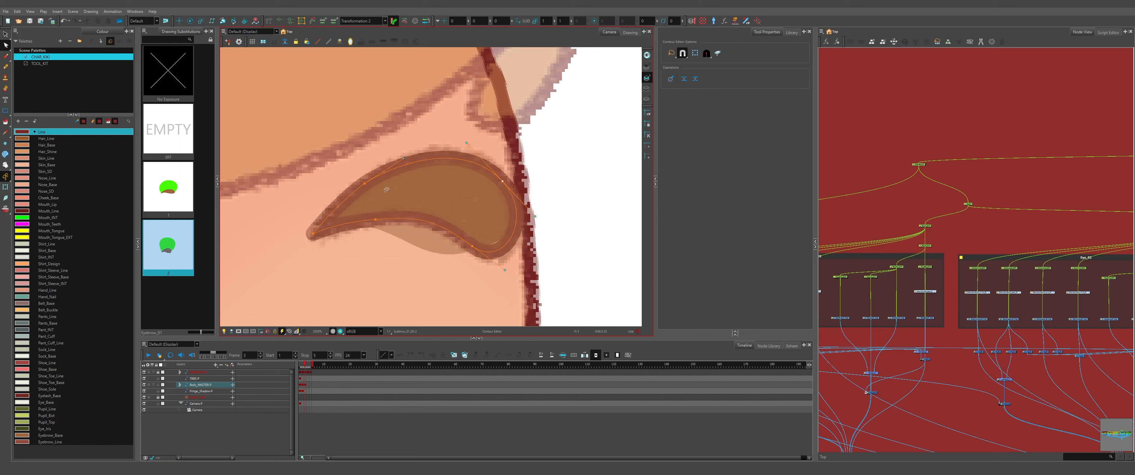
pyautogui.scroll(2, 355, 191)
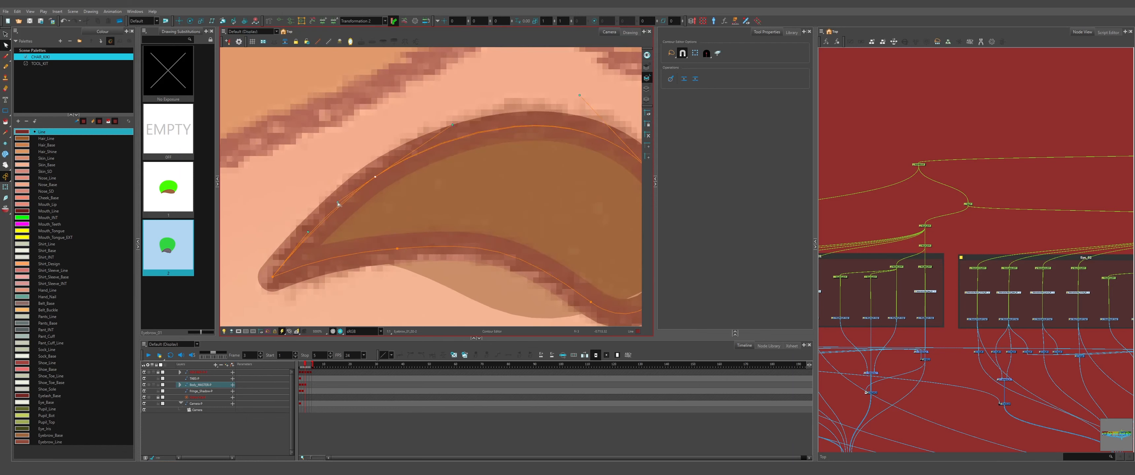
pyautogui.scroll(-3, 344, 198)
pyautogui.scroll(1, 406, 206)
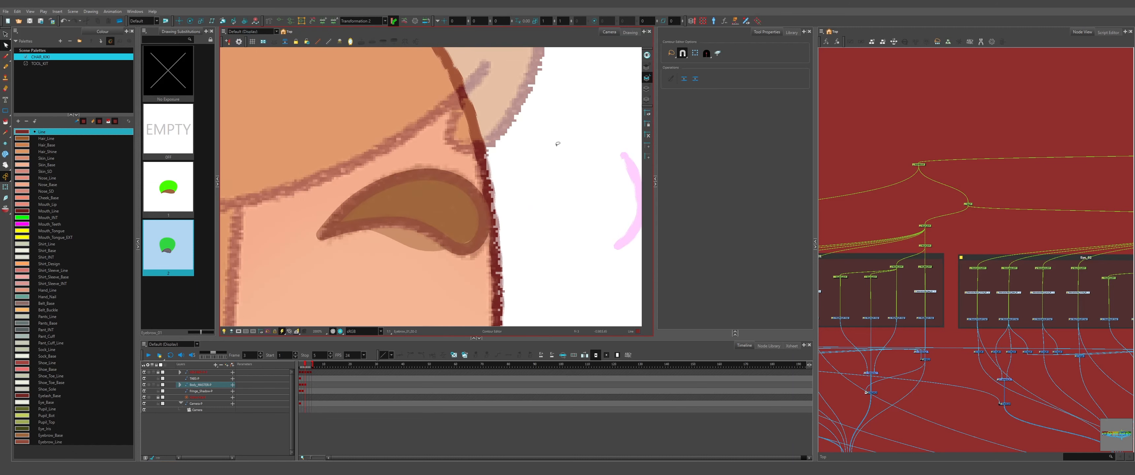
# Delete the eyebrow's old fill from the colour art and hide the profile reference.
pyautogui.click(646, 89)
pyautogui.press('Delete')
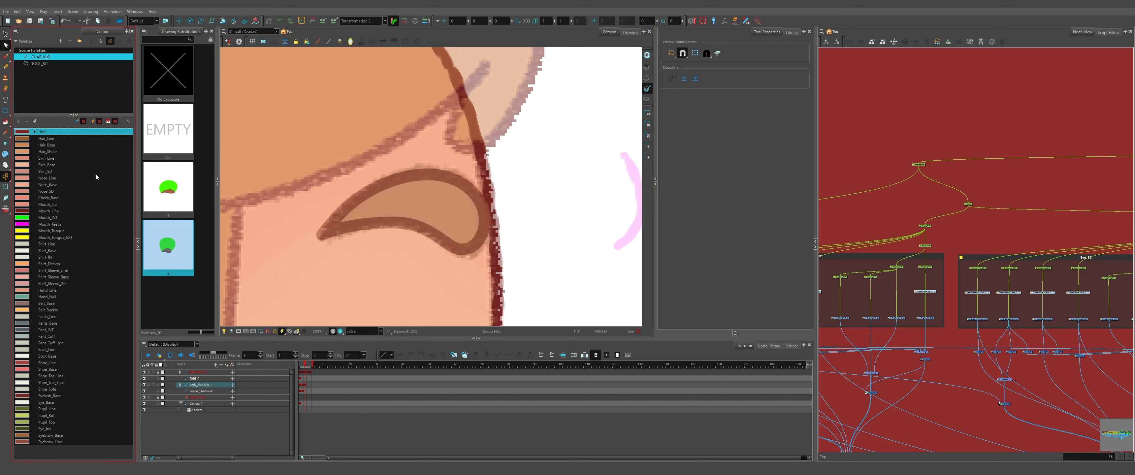
pyautogui.click(144, 372)
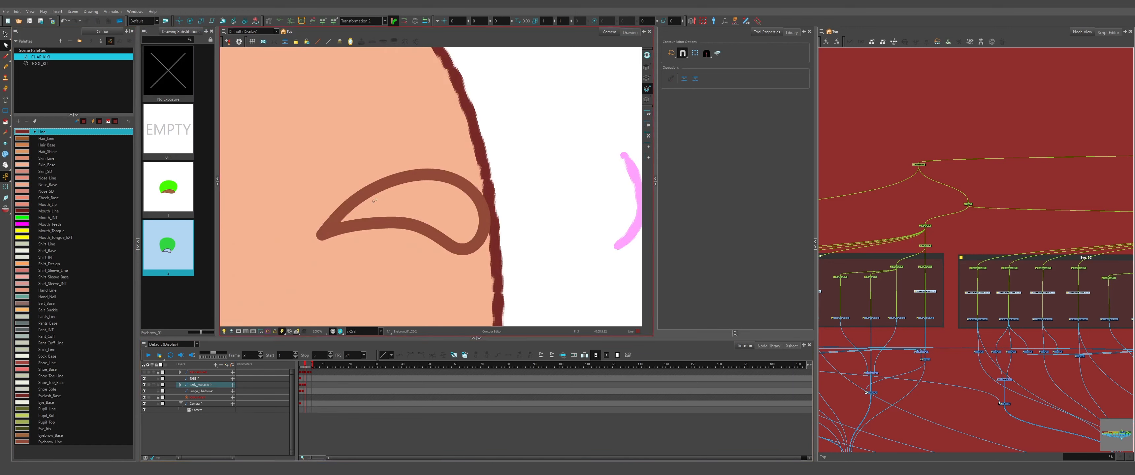
# Apply a bumpy pencil texture to the eyebrow outline and shrink the texture's scale with its gradient/texture handles.
pyautogui.click(6, 34)
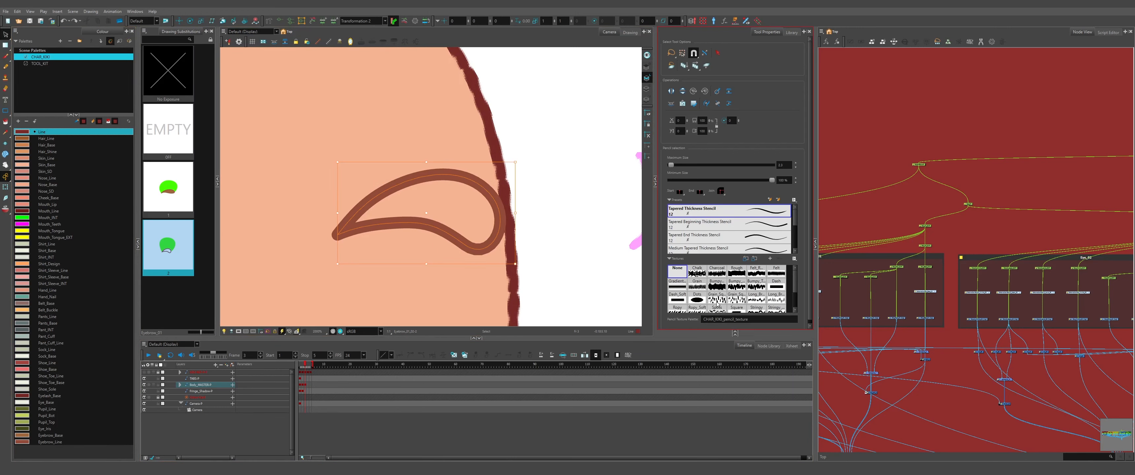
pyautogui.click(716, 286)
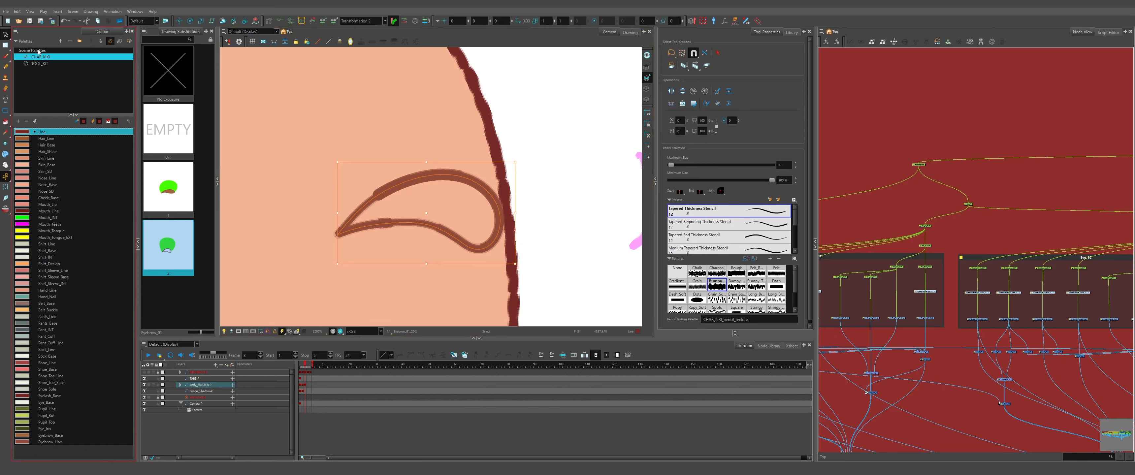
pyautogui.click(5, 45)
pyautogui.scroll(-8, 389, 218)
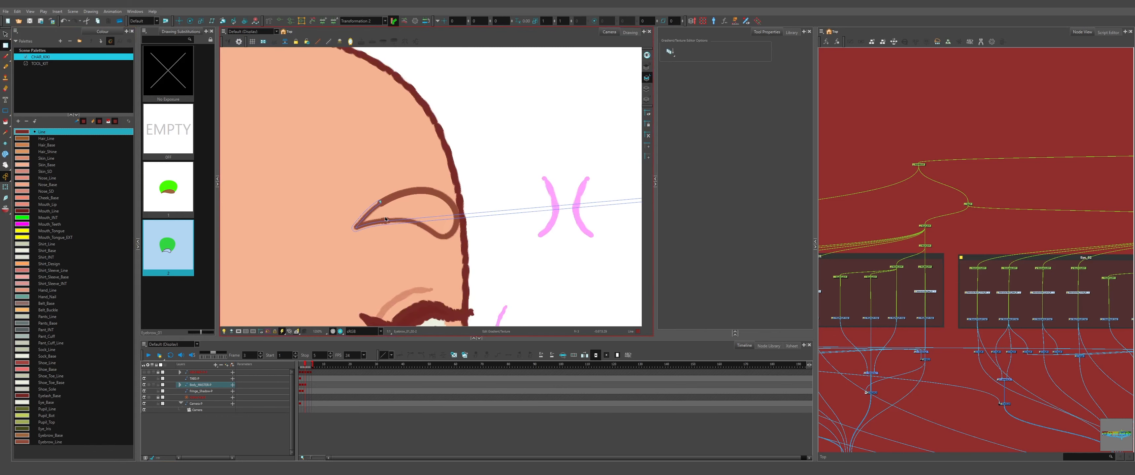
pyautogui.scroll(7, 515, 215)
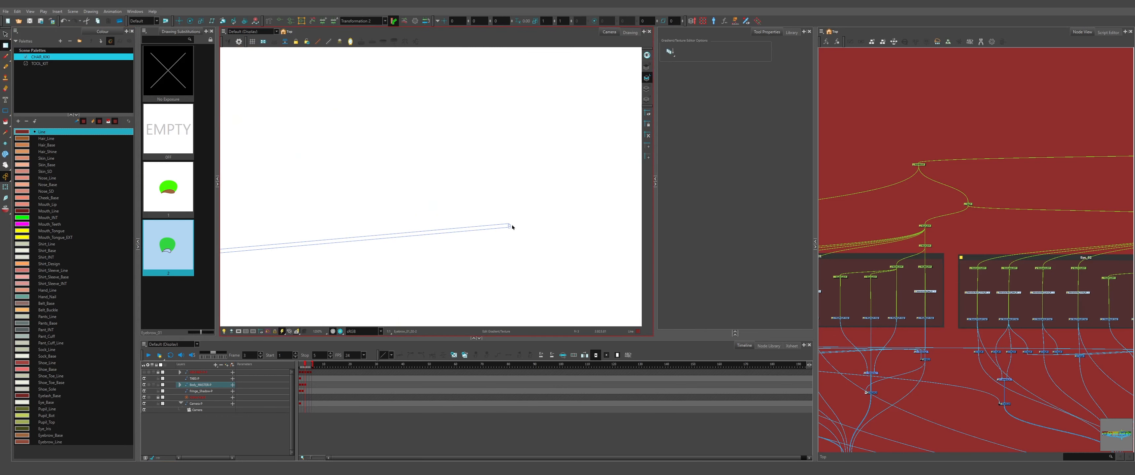
pyautogui.scroll(-3, 598, 213)
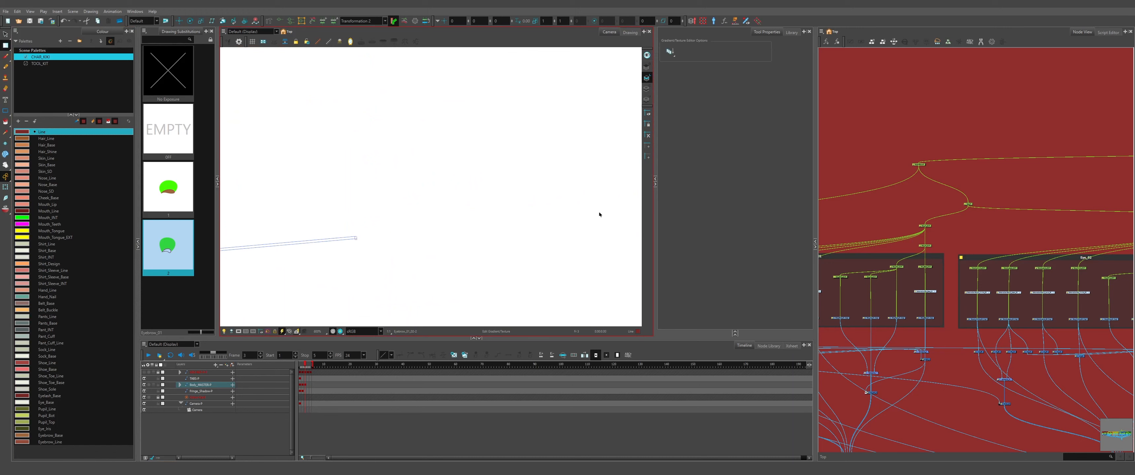
pyautogui.scroll(2, 504, 228)
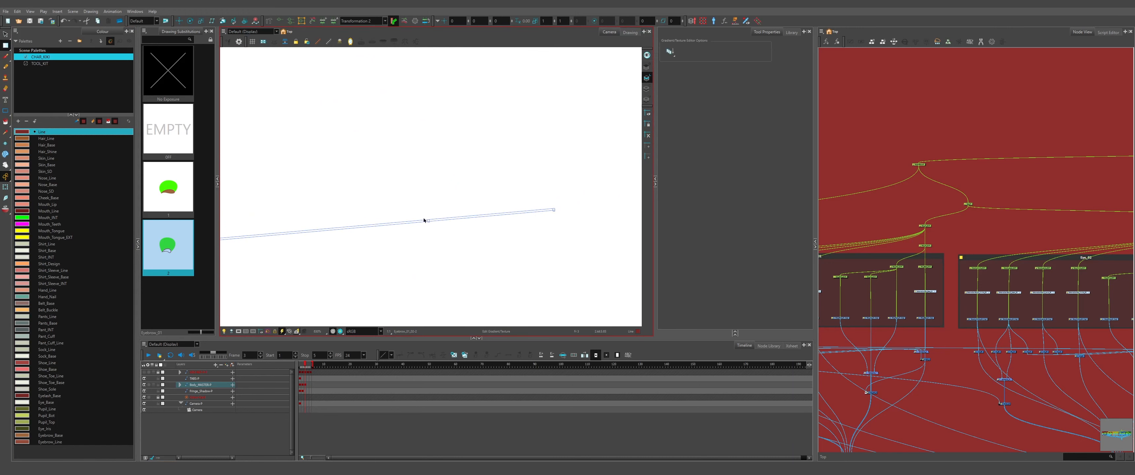
pyautogui.scroll(-8, 538, 228)
pyautogui.scroll(7, 460, 228)
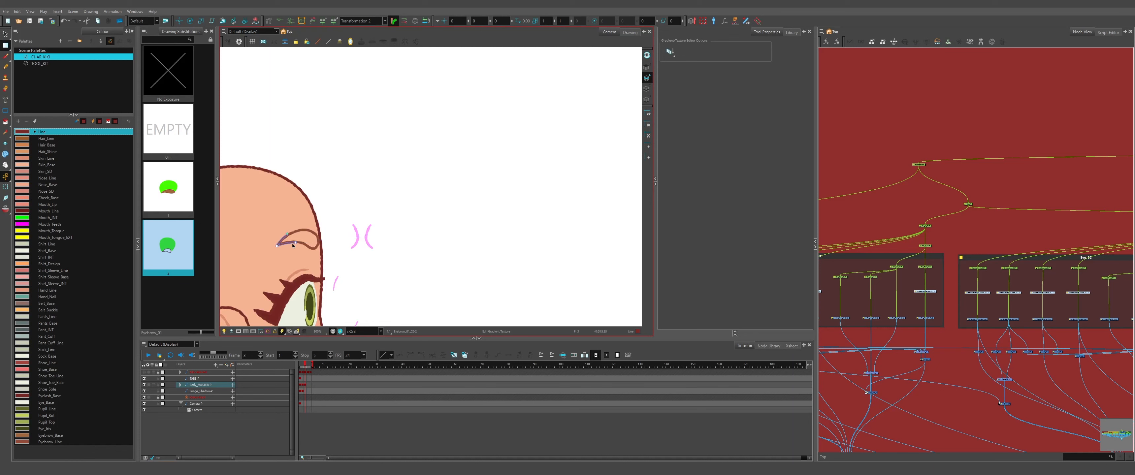
pyautogui.scroll(5, 308, 242)
pyautogui.moveTo(314, 247); pyautogui.dragTo(311, 247)
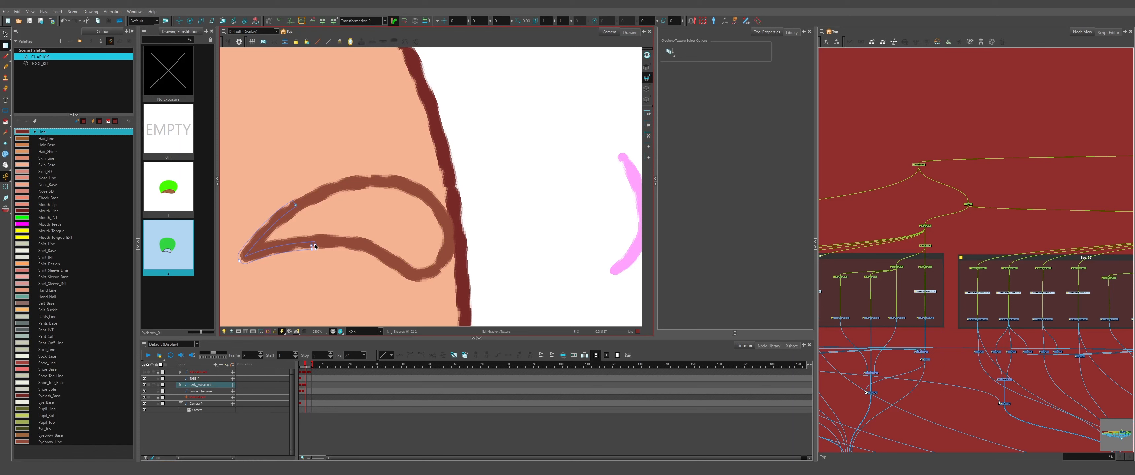
pyautogui.scroll(-7, 410, 192)
pyautogui.scroll(6, 410, 189)
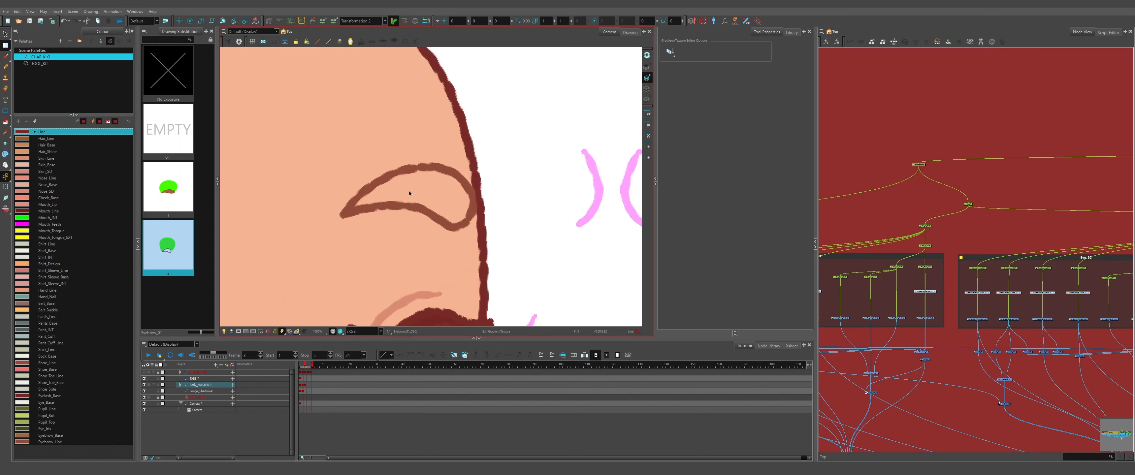
# Add contour points along the lower edge of the eyebrow outline with the Contour Editor.
pyautogui.hotkey('alt', 'i')
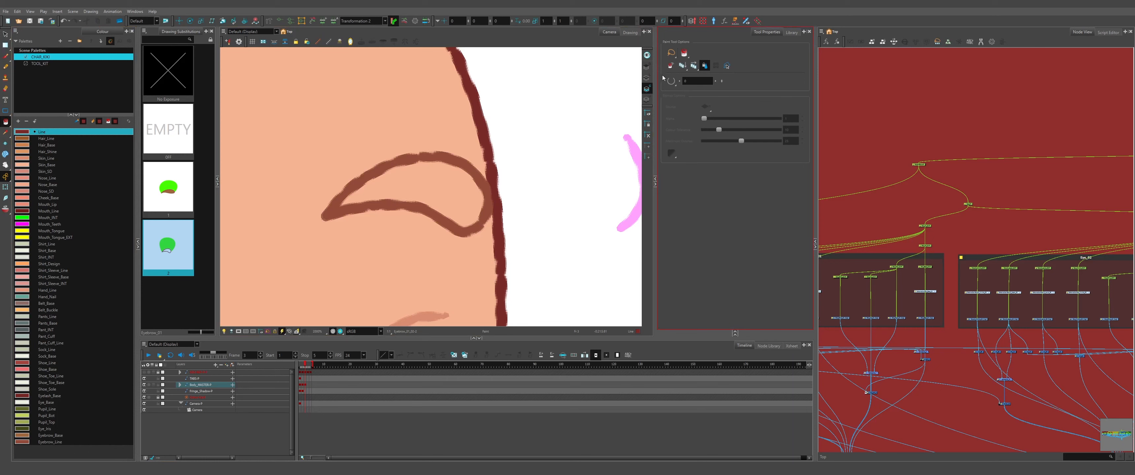
pyautogui.click(6, 46)
pyautogui.click(29, 43)
pyautogui.click(355, 196)
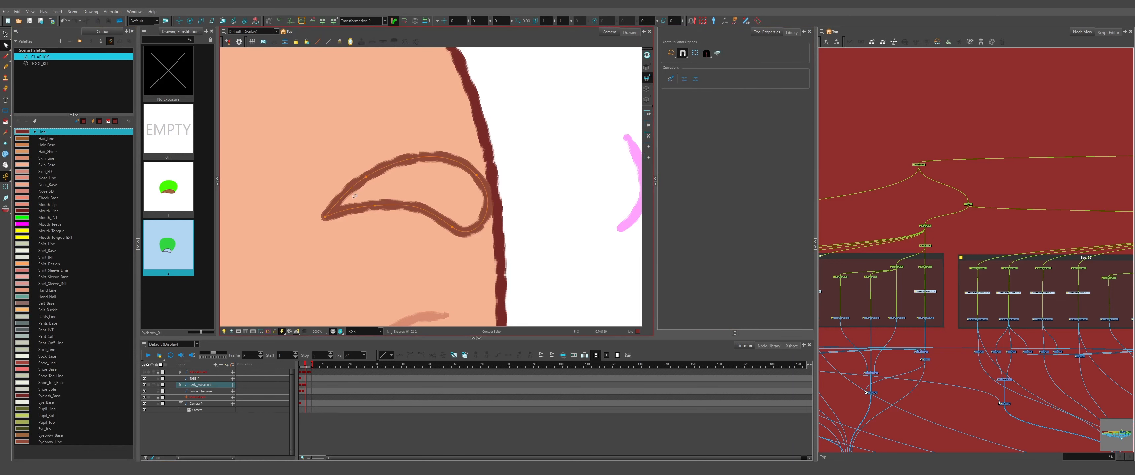
pyautogui.keyDown('ctrl'); pyautogui.click(344, 196); pyautogui.keyUp('ctrl')
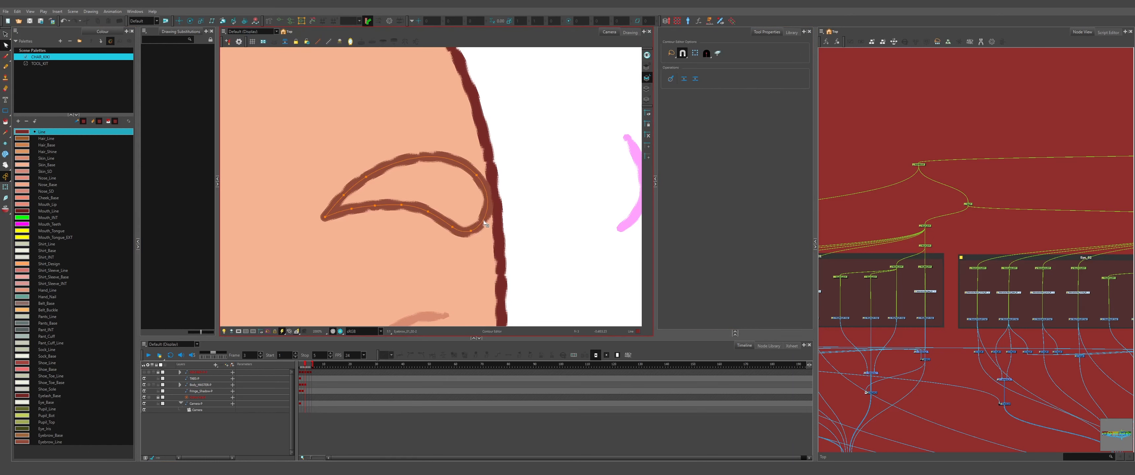
# Finish the front end of the profile eyebrow's outline and fill the shape with Eyebrow_Base.
pyautogui.keyDown('ctrl'); pyautogui.click(484, 220); pyautogui.keyUp('ctrl')
pyautogui.keyDown('ctrl'); pyautogui.click(487, 194); pyautogui.keyUp('ctrl')
pyautogui.hotkey('alt', 'i')
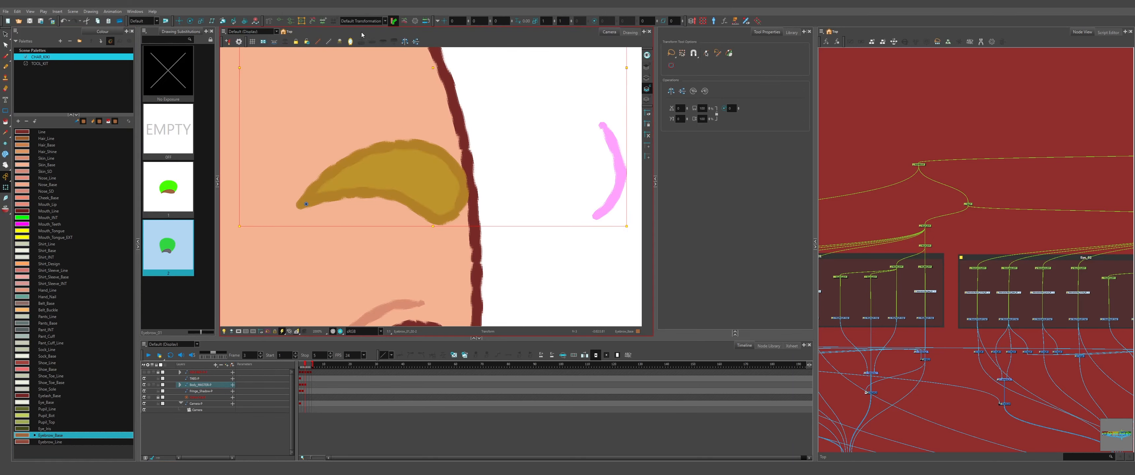
# Switch the profile eyebrow's deformation chain to Transformation 2.
pyautogui.click(361, 21)
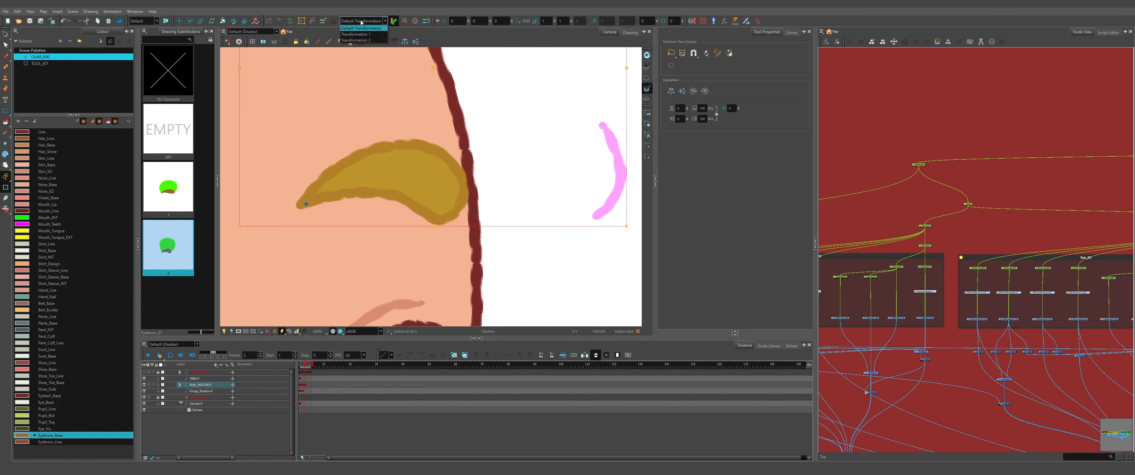
pyautogui.click(360, 40)
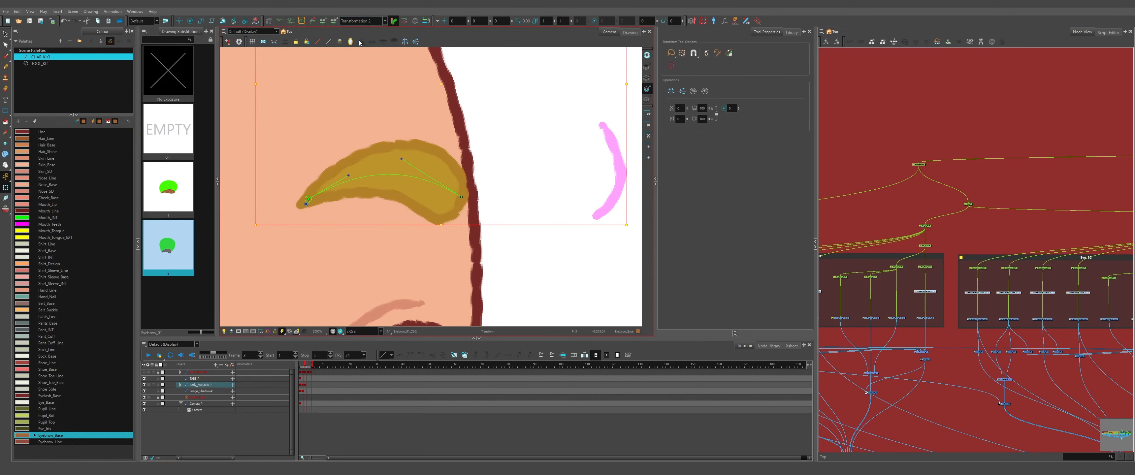
pyautogui.scroll(-3, 505, 178)
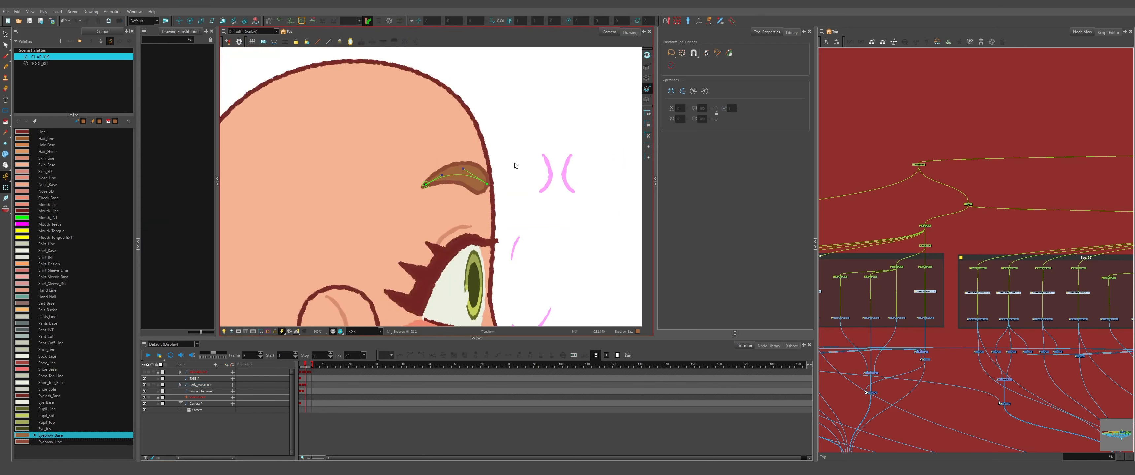
# Flip between neighbouring head views to compare the eyebrow's shape and placement.
pyautogui.press(',')
pyautogui.press('.')
pyautogui.press(',')
pyautogui.press('.')
pyautogui.press(',')
pyautogui.press('.')
pyautogui.press(',')
pyautogui.press('.')
pyautogui.press(',')
pyautogui.press('.')
# Try moving the profile eyebrow down onto the eye, and undo the move.
pyautogui.click(483, 193)
pyautogui.moveTo(483, 193); pyautogui.dragTo(491, 285)
pyautogui.scroll(-3, 482, 123)
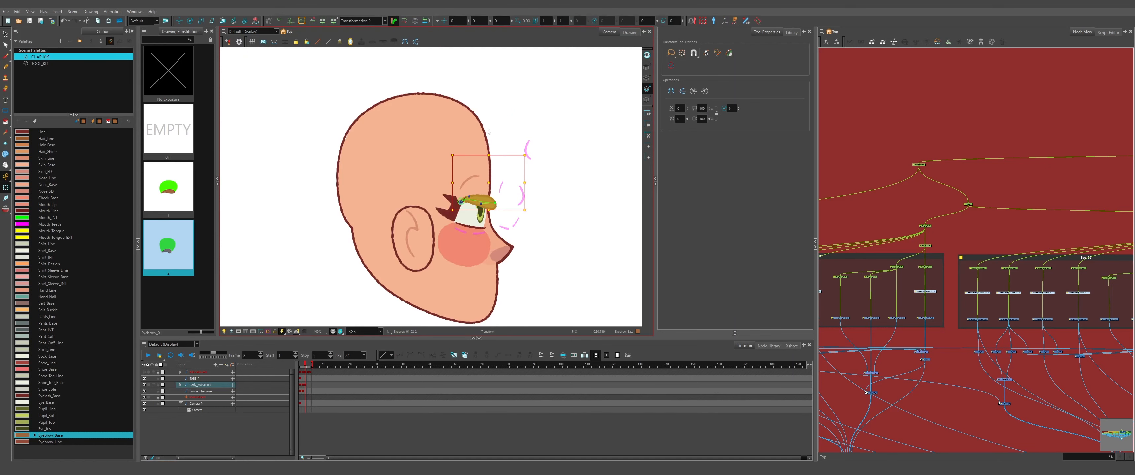
pyautogui.hotkey('ctrl', 'z')
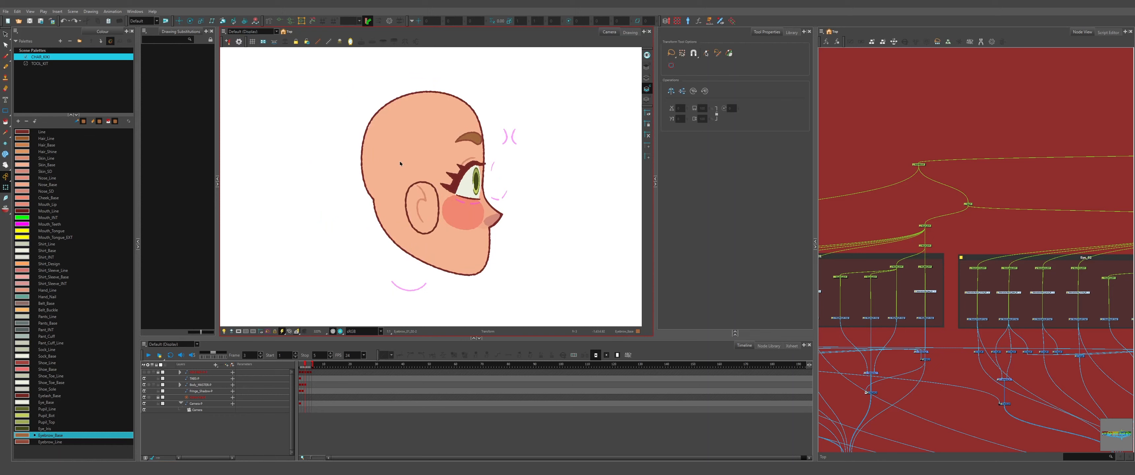
# Examine the profile eyebrow and eye area up close and against the whole head.
pyautogui.scroll(5, 472, 136)
pyautogui.click(473, 137)
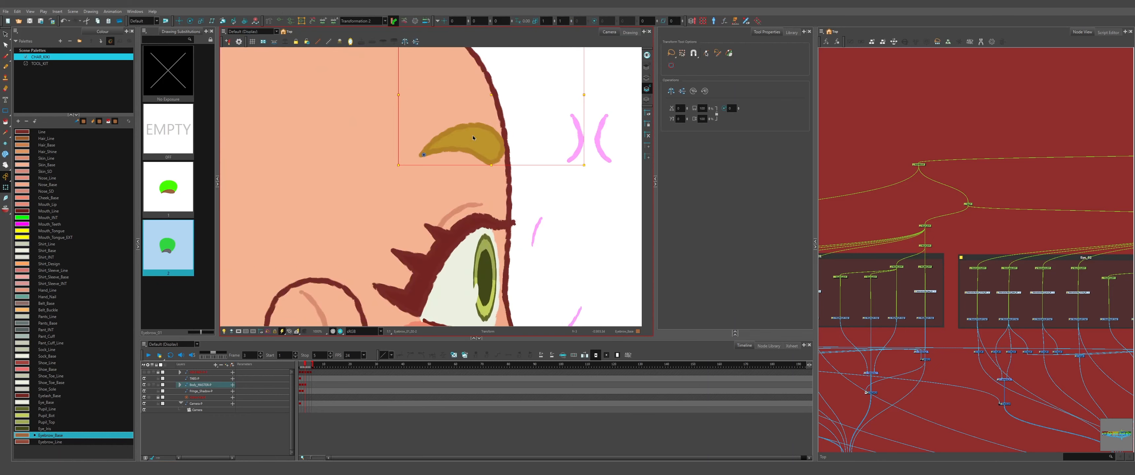
pyautogui.scroll(-5, 473, 136)
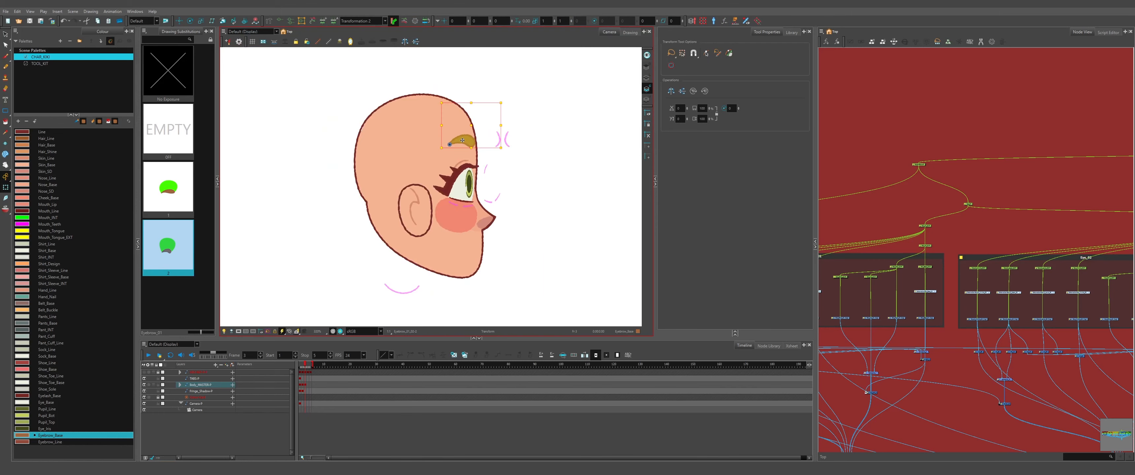
pyautogui.scroll(4, 455, 149)
pyautogui.click(455, 150)
pyautogui.scroll(-5, 455, 150)
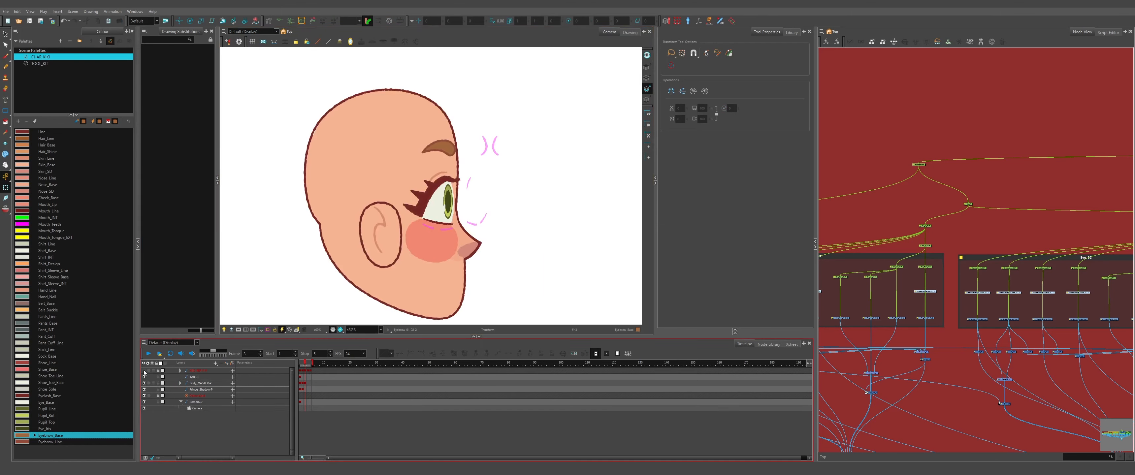
pyautogui.scroll(7, 471, 214)
pyautogui.click(470, 214)
pyautogui.scroll(-4, 471, 214)
# Adjust the profile ear's outline and inner lines with their deformation handles to match the reference.
pyautogui.click(323, 194)
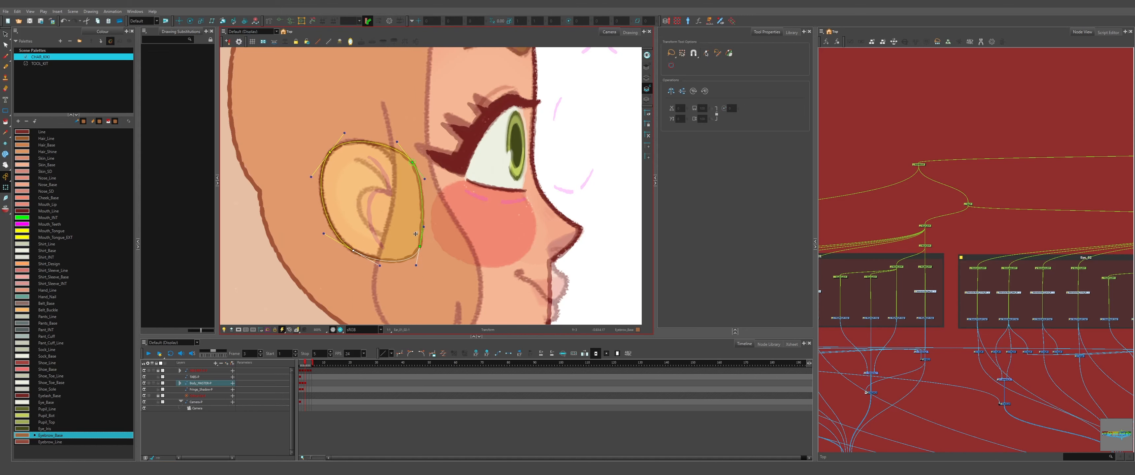
pyautogui.press('Escape')
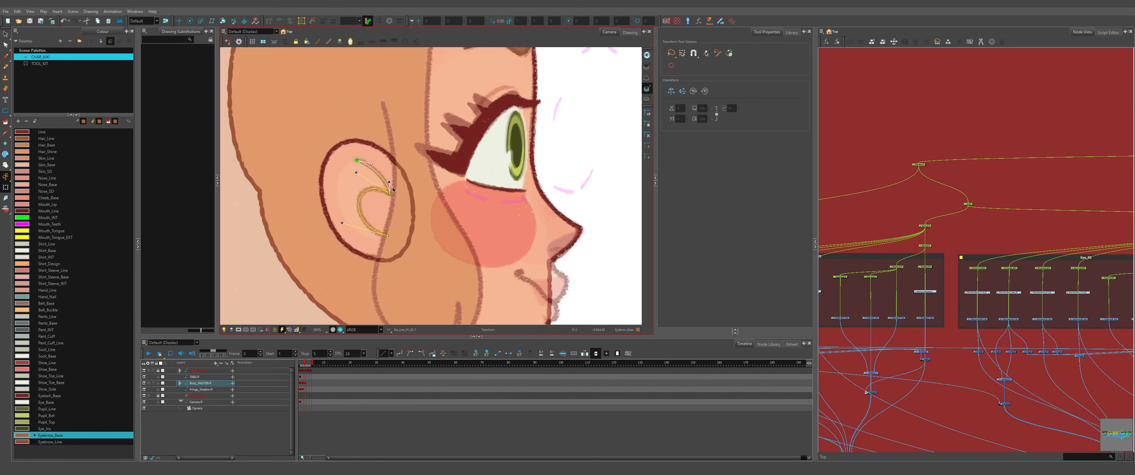
pyautogui.scroll(-4, 448, 162)
pyautogui.scroll(3, 447, 161)
# Fit the neck to the profile view using its deformation.
pyautogui.click(447, 162)
pyautogui.scroll(-3, 409, 198)
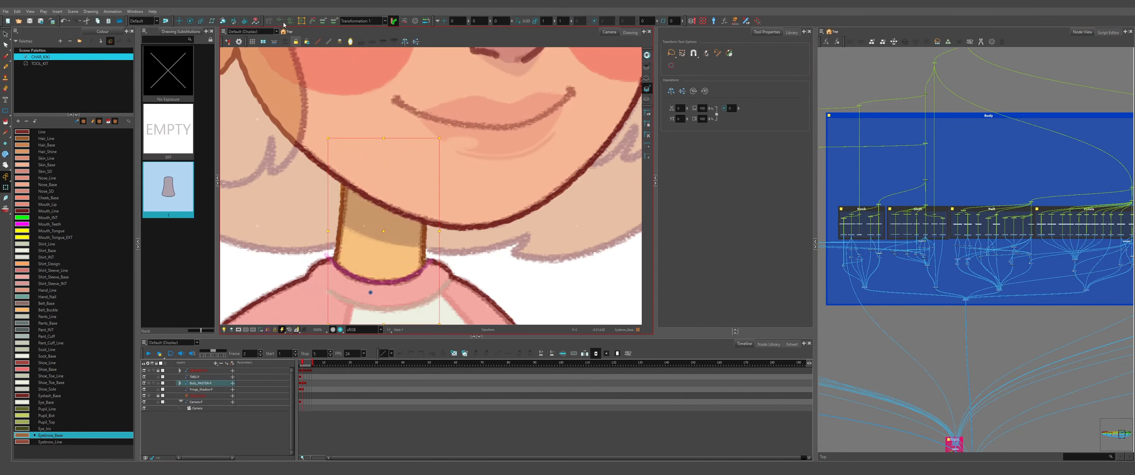
pyautogui.scroll(2, 452, 246)
pyautogui.click(386, 175)
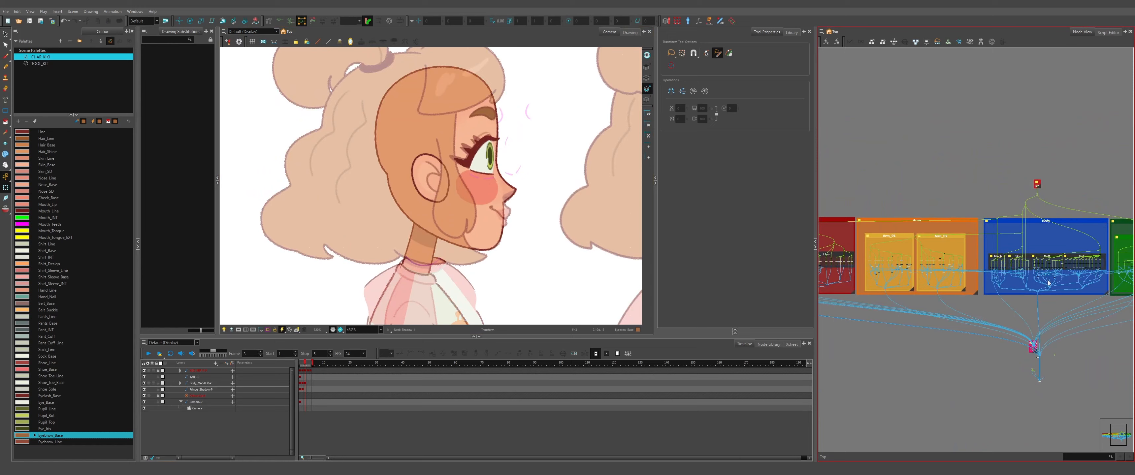
# Reshape the hair bobble so it curves around the base of the profile ponytail.
pyautogui.scroll(5, 835, 306)
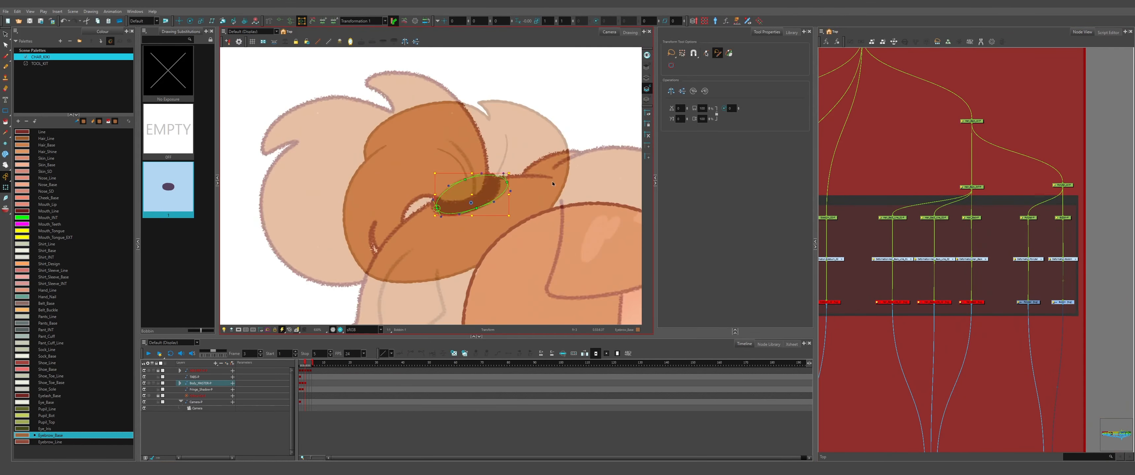
pyautogui.moveTo(471, 194); pyautogui.dragTo(391, 225)
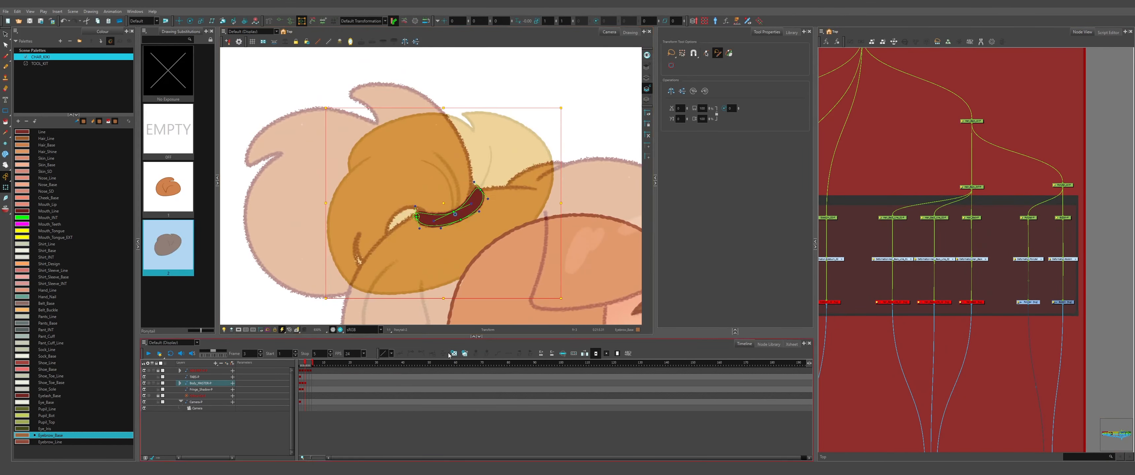
# Draw the profile ponytail's outline in Hair_Line on a new drawing, bending its segments to follow the reference curls.
pyautogui.write('2')
pyautogui.moveTo(459, 262)
pyautogui.mouseDown()
pyautogui.moveTo(418, 110)
pyautogui.moveTo(335, 101)
pyautogui.moveTo(361, 149)
pyautogui.moveTo(471, 143)
pyautogui.mouseUp()
pyautogui.moveTo(470, 148)
pyautogui.mouseDown()
pyautogui.moveTo(310, 176)
pyautogui.moveTo(303, 199)
pyautogui.moveTo(312, 208)
pyautogui.moveTo(388, 173)
pyautogui.mouseUp()
pyautogui.scroll(3, 299, 192)
pyautogui.scroll(-2, 330, 141)
pyautogui.moveTo(364, 160)
pyautogui.mouseDown()
pyautogui.moveTo(307, 269)
pyautogui.moveTo(262, 170)
pyautogui.mouseUp()
pyautogui.moveTo(262, 171)
pyautogui.mouseDown()
pyautogui.moveTo(321, 272)
pyautogui.moveTo(428, 283)
pyautogui.mouseUp()
pyautogui.moveTo(428, 282)
pyautogui.mouseDown()
pyautogui.moveTo(359, 293)
pyautogui.moveTo(384, 277)
pyautogui.mouseUp()
pyautogui.moveTo(384, 276)
pyautogui.mouseDown()
pyautogui.moveTo(372, 203)
pyautogui.moveTo(364, 228)
pyautogui.moveTo(376, 166)
pyautogui.moveTo(393, 238)
pyautogui.moveTo(424, 220)
pyautogui.moveTo(426, 182)
pyautogui.moveTo(494, 204)
pyautogui.moveTo(438, 128)
pyautogui.mouseUp()
pyautogui.hotkey('ctrl', 'z')
# Add the crease line inside the ponytail near the bobble and curve it to follow the reference strand.
pyautogui.scroll(2, 363, 254)
pyautogui.scroll(-2, 392, 264)
pyautogui.scroll(1, 423, 238)
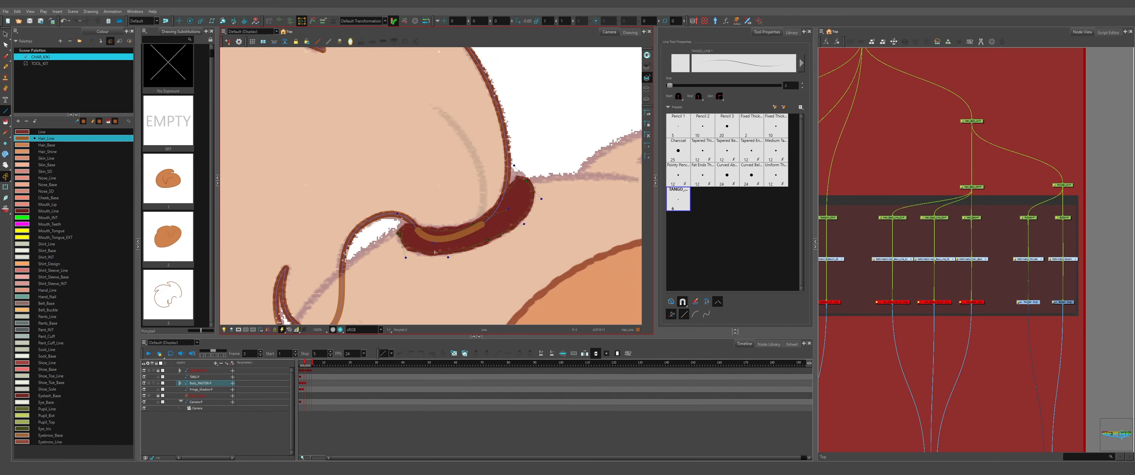
pyautogui.scroll(-1, 464, 231)
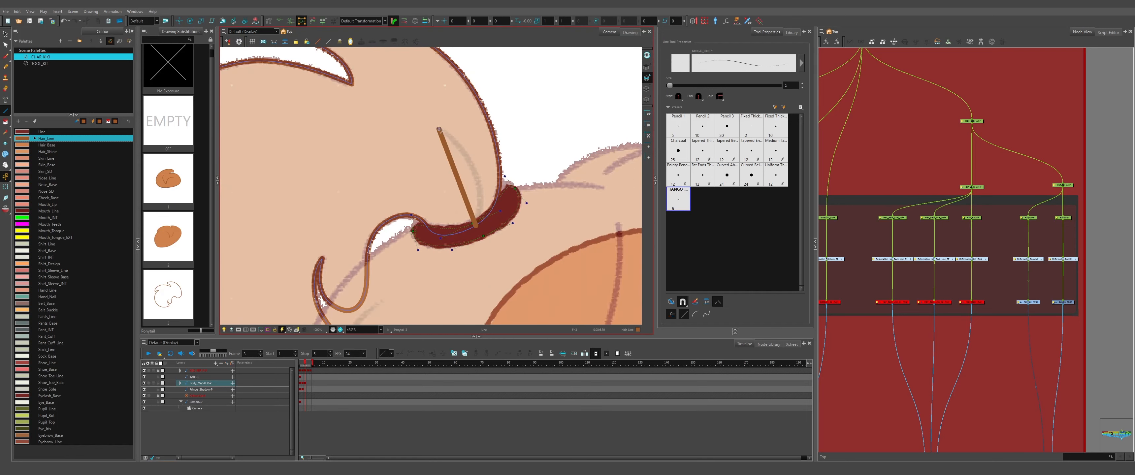
pyautogui.scroll(-3, 449, 173)
pyautogui.hotkey('alt', 's')
pyautogui.hotkey('ctrl', 'a')
pyautogui.scroll(5, 450, 203)
pyautogui.hotkey('alt', 'q')
pyautogui.moveTo(464, 206); pyautogui.dragTo(440, 272)
pyautogui.hotkey('alt', '/')
pyautogui.scroll(-5, 466, 142)
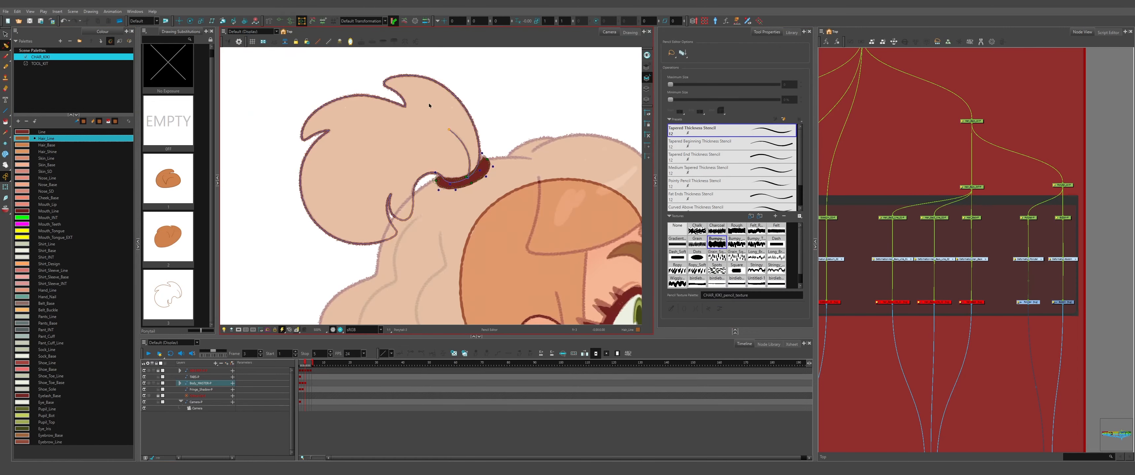
# Fill the profile ponytail with Hair_Base.
pyautogui.hotkey('alt', 'i')
pyautogui.click(47, 144)
pyautogui.press('l')
pyautogui.click(394, 169)
# Compare the ponytail and its deformation rig across the front, three-quarter and profile views.
pyautogui.hotkey('shift', 't')
pyautogui.press(',')
pyautogui.press(',')
pyautogui.press('.')
pyautogui.hotkey('shift', 'r')
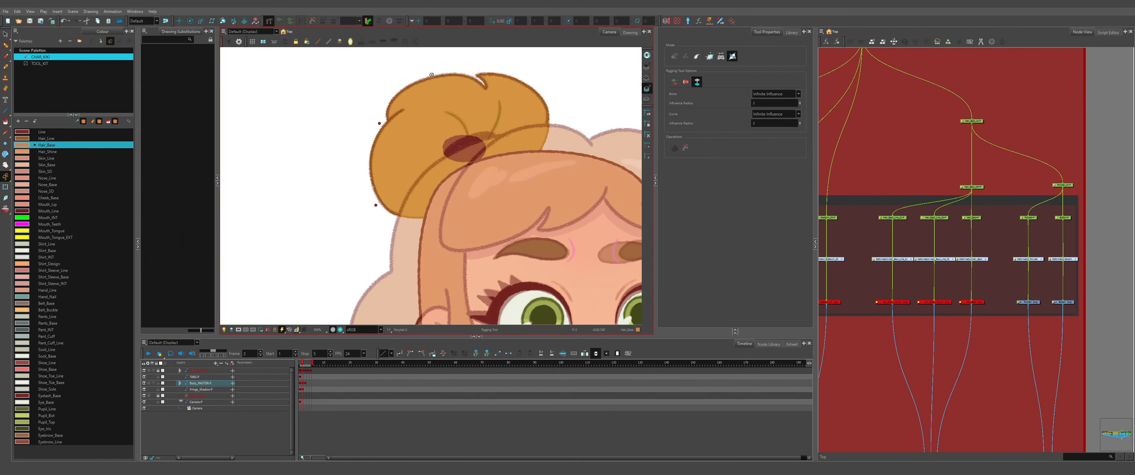
pyautogui.press('.')
pyautogui.scroll(2, 1062, 295)
pyautogui.click(990, 312)
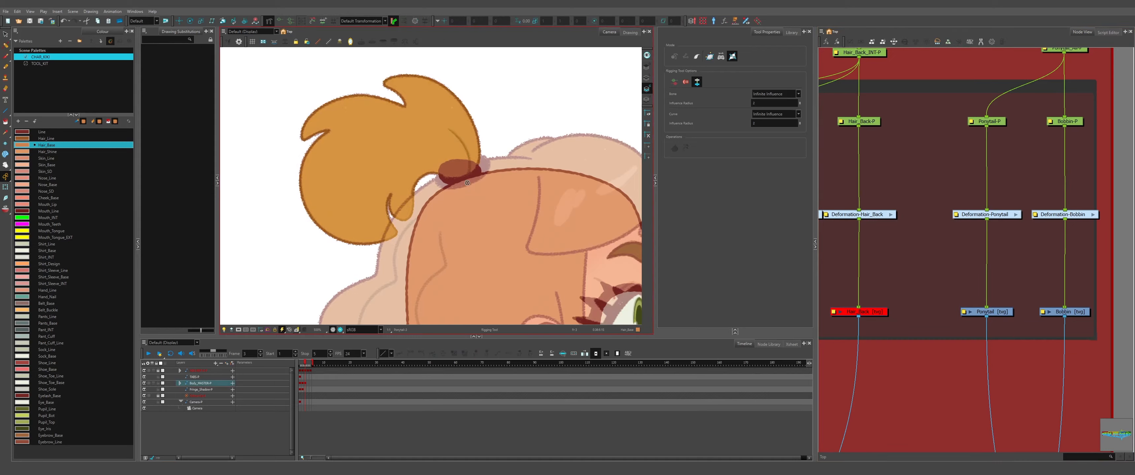
pyautogui.hotkey('shift', 't')
pyautogui.scroll(-2, 420, 149)
pyautogui.press('Escape')
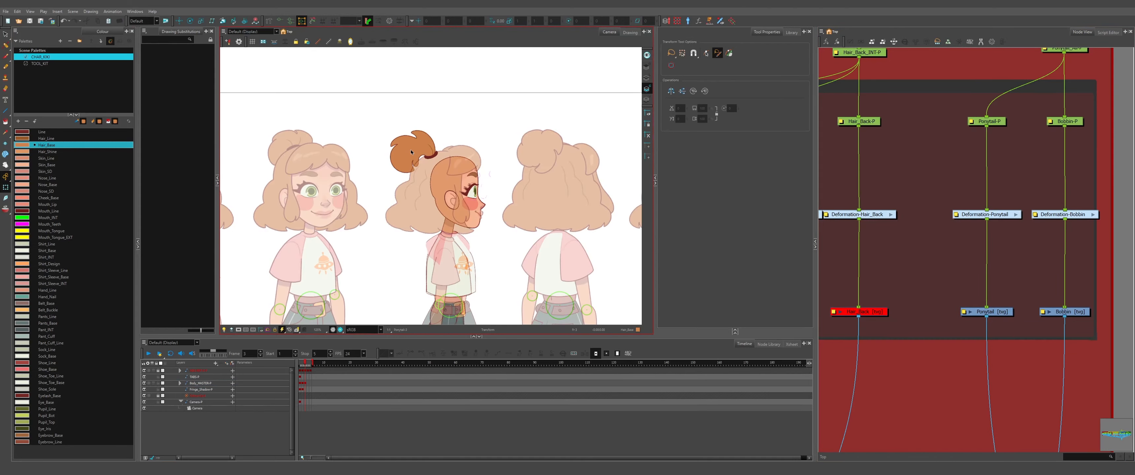
pyautogui.scroll(1, 411, 152)
pyautogui.press(',')
pyautogui.press(',')
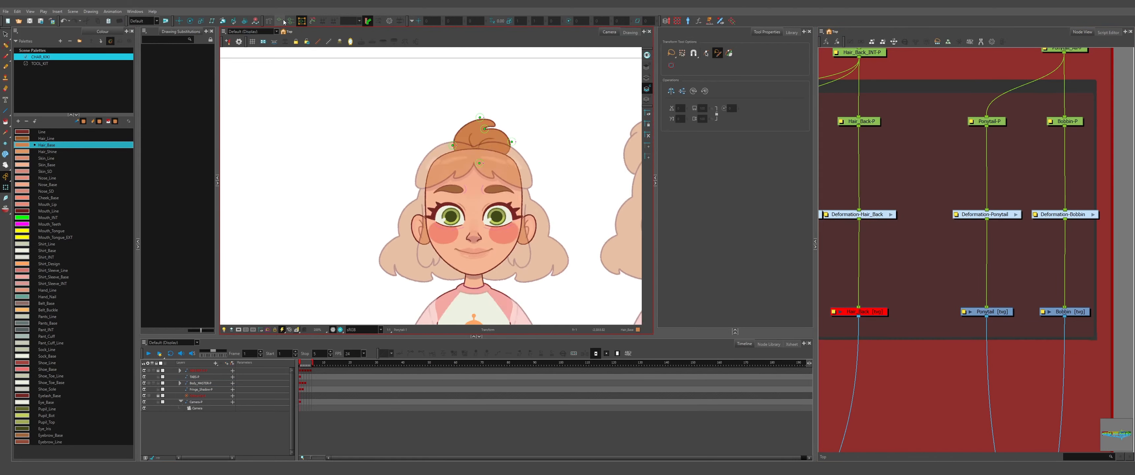
pyautogui.press('.')
pyautogui.press('.')
# Enable the Hair_Back drawing layer and display its deformation controls on the profile view.
pyautogui.click(863, 311)
pyautogui.press('a')
pyautogui.press('.')
pyautogui.press(',')
pyautogui.scroll(3, 441, 225)
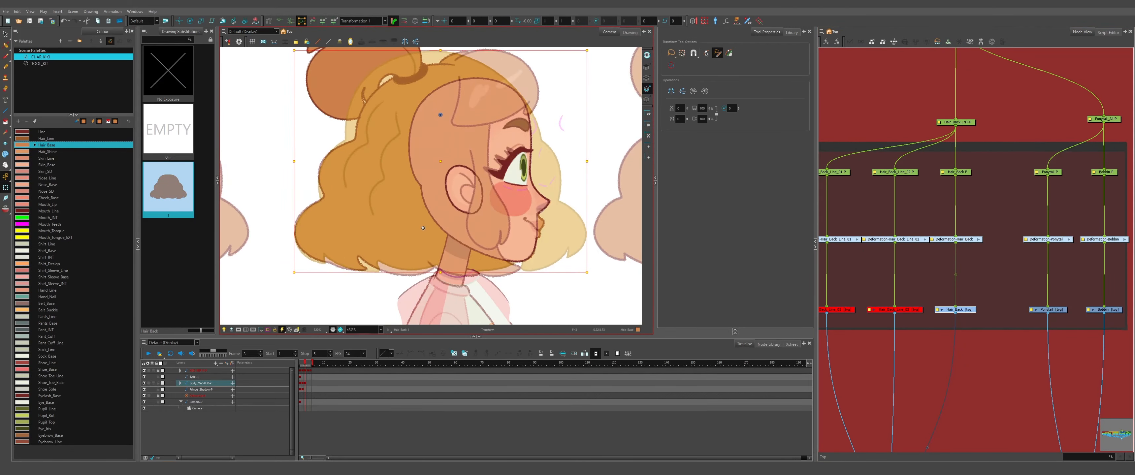
pyautogui.click(269, 20)
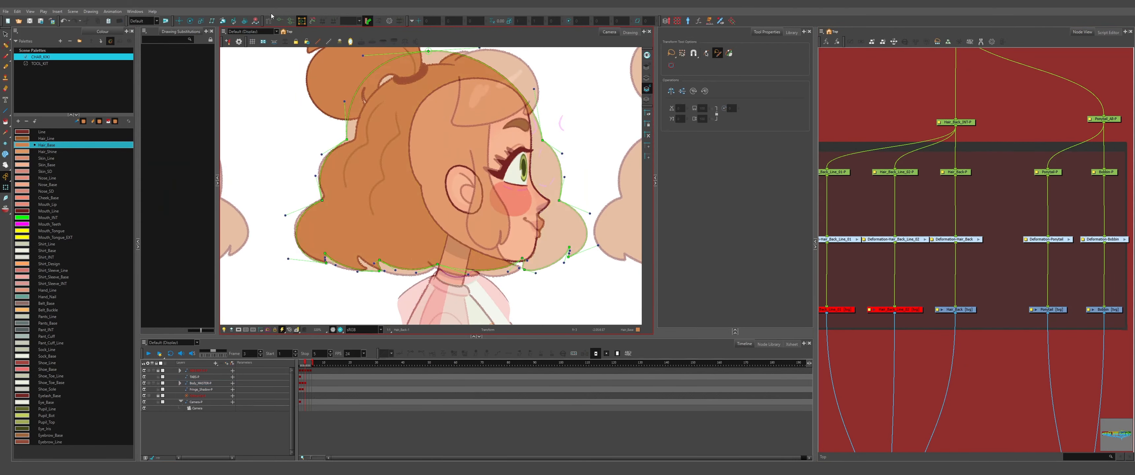
# Hide the deformation controls, duplicate the Hair_Back drawing for the profile view and clear the copy's artwork.
pyautogui.hotkey('shift', 'c')
pyautogui.click(400, 211)
pyautogui.scroll(-1, 398, 212)
pyautogui.hotkey('alt', 'shift', 'd')
pyautogui.press('Delete')
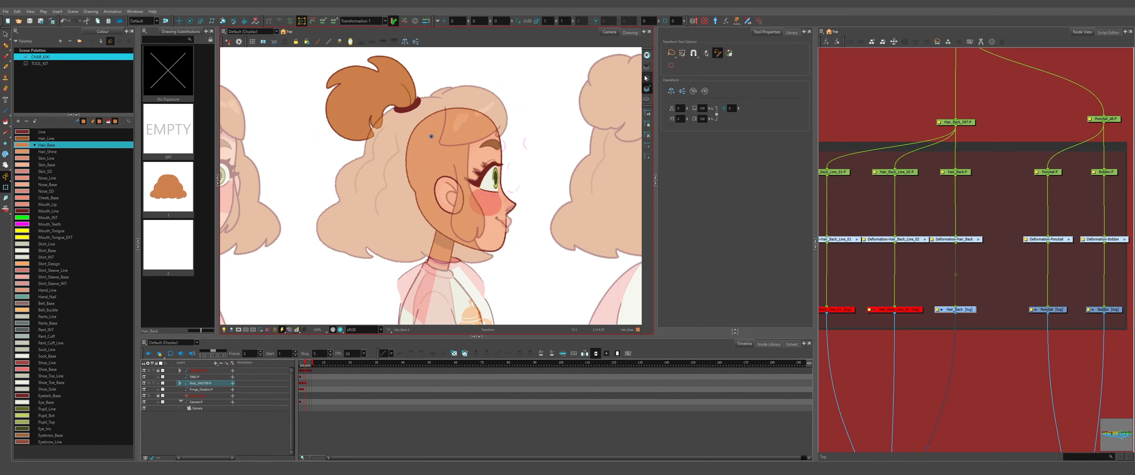
# Draw a rectangle over the profile's back hair as the base shape for its outline.
pyautogui.click(646, 78)
pyautogui.hotkey('alt', '-')
pyautogui.scroll(4, 430, 102)
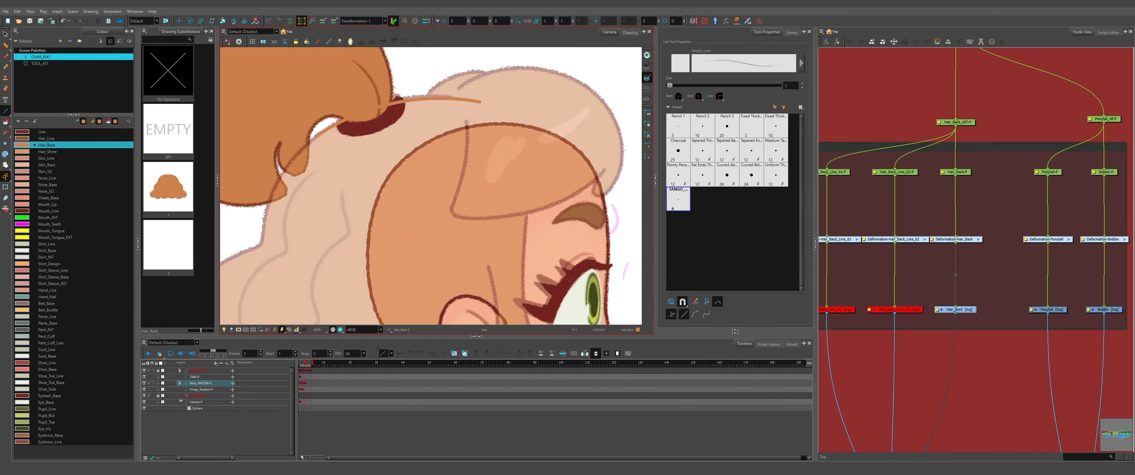
pyautogui.moveTo(331, 237); pyautogui.dragTo(556, 106)
pyautogui.scroll(-5, 376, 166)
pyautogui.moveTo(410, 115); pyautogui.dragTo(498, 227)
pyautogui.hotkey('alt', 'q')
pyautogui.scroll(-1, 460, 211)
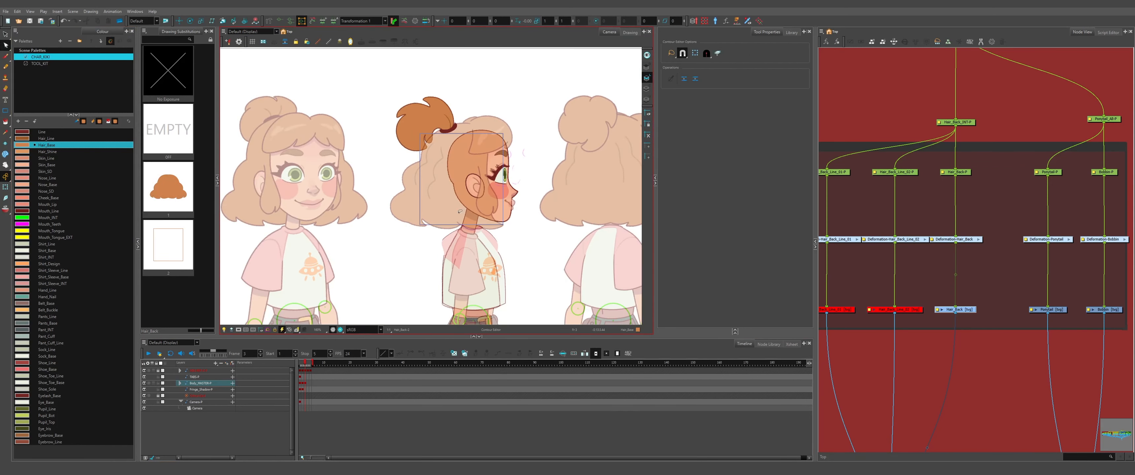
# Move the rectangle's upper contour points to follow the crown of the back hair.
pyautogui.scroll(5, 419, 229)
pyautogui.moveTo(421, 216); pyautogui.dragTo(428, 203)
pyautogui.scroll(-3, 520, 265)
pyautogui.scroll(3, 388, 192)
pyautogui.moveTo(394, 110); pyautogui.dragTo(528, 90)
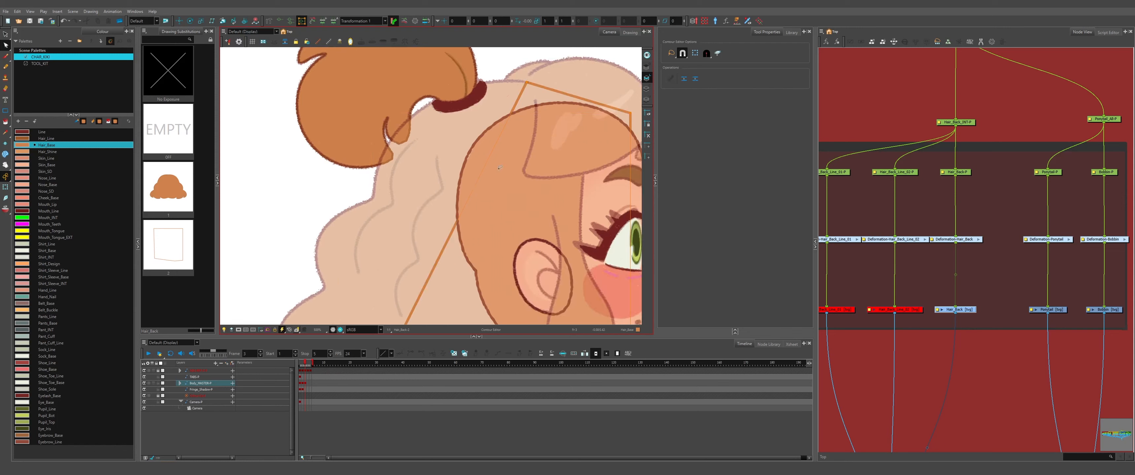
# Bend the shape's back edge and lower rear corner around the rounded curl and pointed tip of the reference hair.
pyautogui.moveTo(463, 233); pyautogui.dragTo(395, 197)
pyautogui.moveTo(421, 286); pyautogui.dragTo(508, 199)
pyautogui.moveTo(485, 198); pyautogui.dragTo(434, 197)
pyautogui.moveTo(518, 267); pyautogui.dragTo(421, 152)
pyautogui.moveTo(371, 147); pyautogui.dragTo(346, 190)
pyautogui.moveTo(353, 167); pyautogui.dragTo(399, 210)
pyautogui.moveTo(333, 191); pyautogui.dragTo(332, 228)
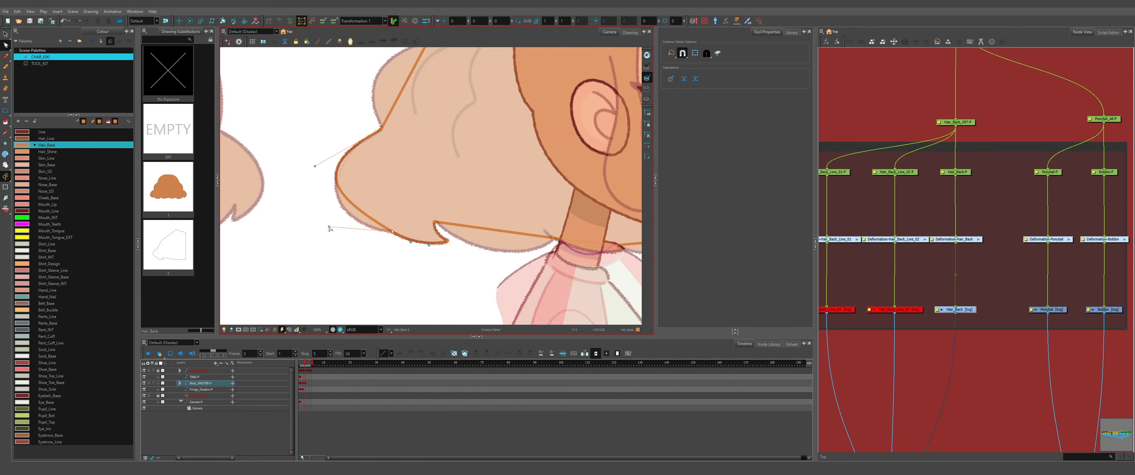
# Fit the remaining waves of the back hair outline and its scalloped hem to the reference.
pyautogui.moveTo(375, 93); pyautogui.dragTo(317, 207)
pyautogui.scroll(-1, 396, 176)
pyautogui.scroll(1, 441, 146)
pyautogui.moveTo(410, 221); pyautogui.dragTo(365, 139)
pyautogui.scroll(-4, 387, 139)
pyautogui.scroll(6, 387, 273)
pyautogui.moveTo(400, 228); pyautogui.dragTo(408, 241)
pyautogui.moveTo(366, 212); pyautogui.dragTo(401, 220)
pyautogui.scroll(-6, 395, 260)
pyautogui.moveTo(366, 220)
pyautogui.mouseDown()
pyautogui.moveTo(388, 230)
pyautogui.moveTo(365, 219)
pyautogui.mouseUp()
pyautogui.scroll(2, 387, 230)
pyautogui.click(414, 136)
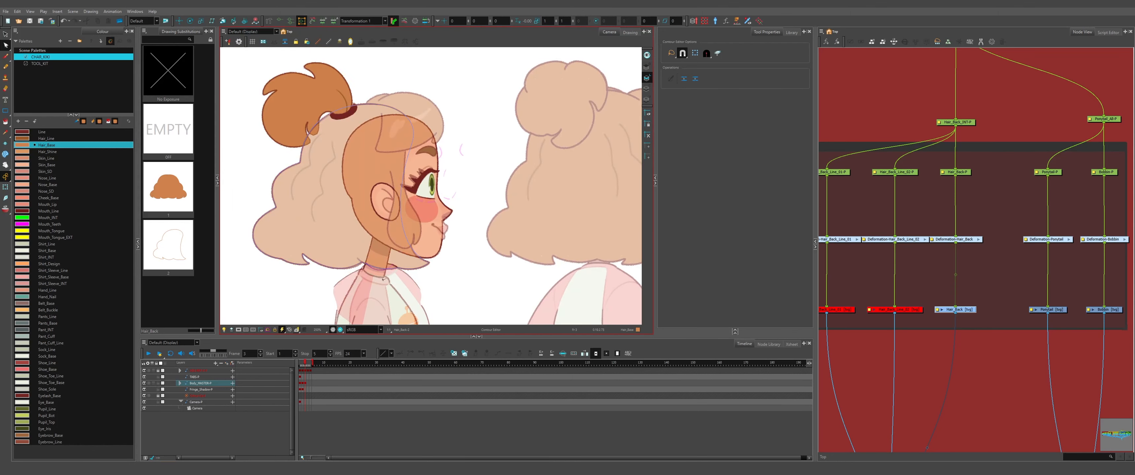
# Refine the back hair's contour where it meets the neck and along its front edge behind the face.
pyautogui.scroll(7, 384, 278)
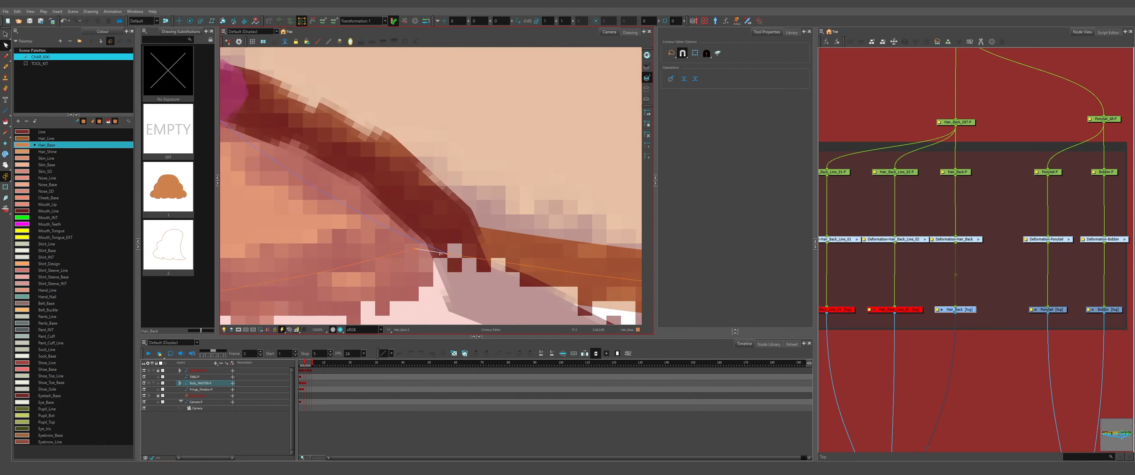
pyautogui.scroll(-6, 436, 251)
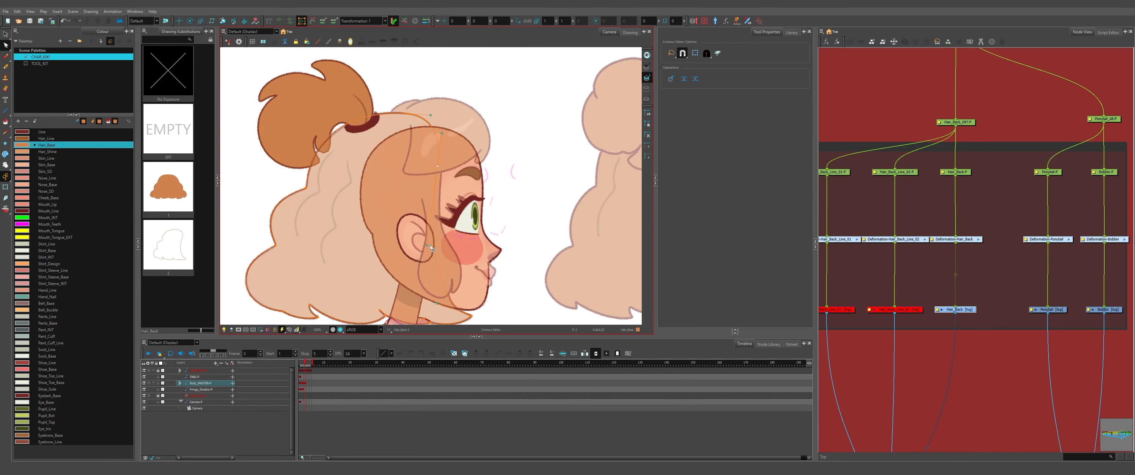
pyautogui.moveTo(437, 166); pyautogui.dragTo(428, 171)
pyautogui.scroll(2, 432, 138)
pyautogui.scroll(-4, 434, 167)
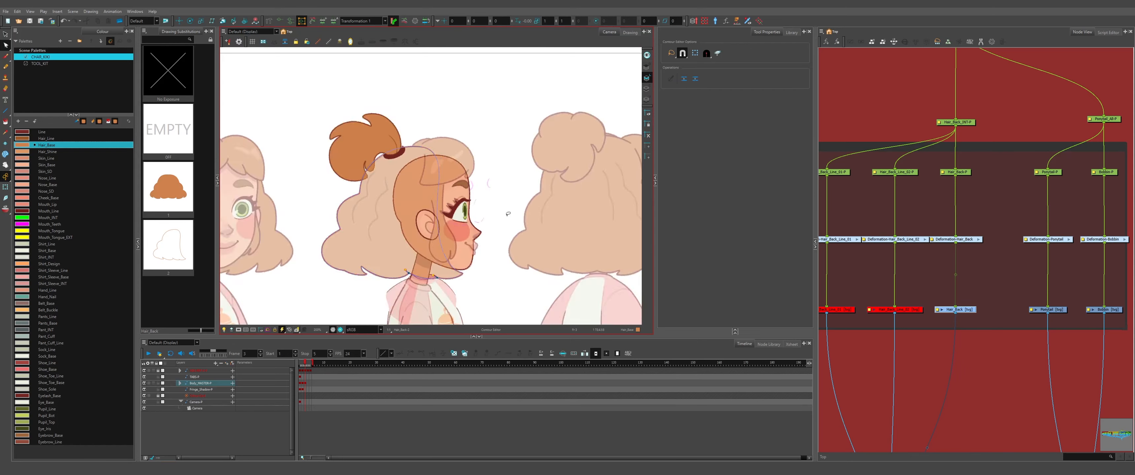
# Check the back hair against the front view and clear the node selection.
pyautogui.scroll(1, 434, 181)
pyautogui.press(',')
pyautogui.press(',')
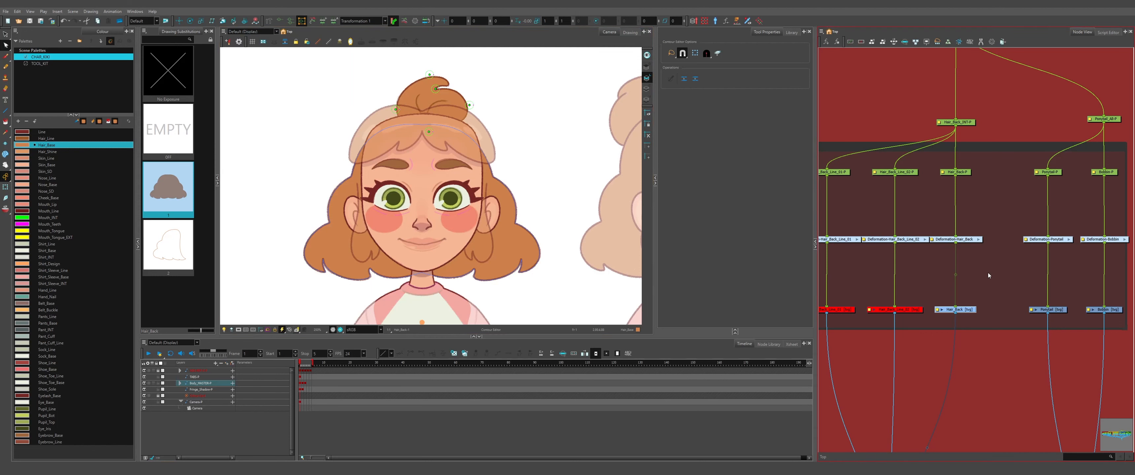
pyautogui.click(988, 273)
pyautogui.hotkey('shift', 't')
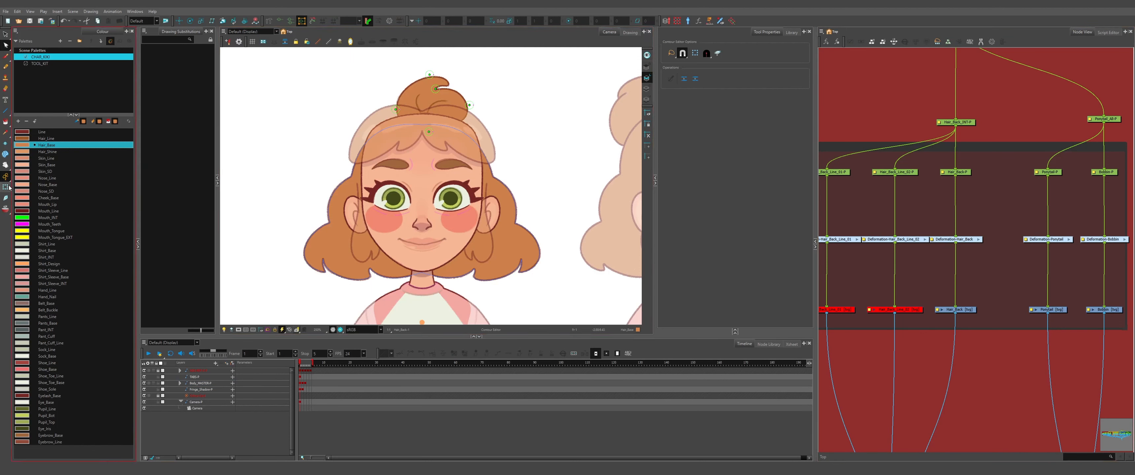
# Inspect the back hair's dense outline deformation and delete its Deformation-Hair_Back node.
pyautogui.click(326, 224)
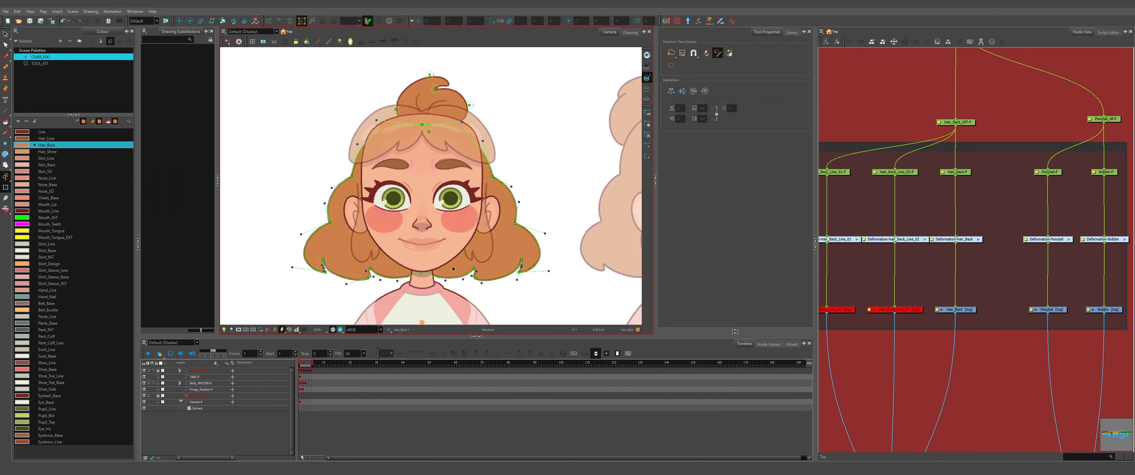
pyautogui.scroll(5, 514, 272)
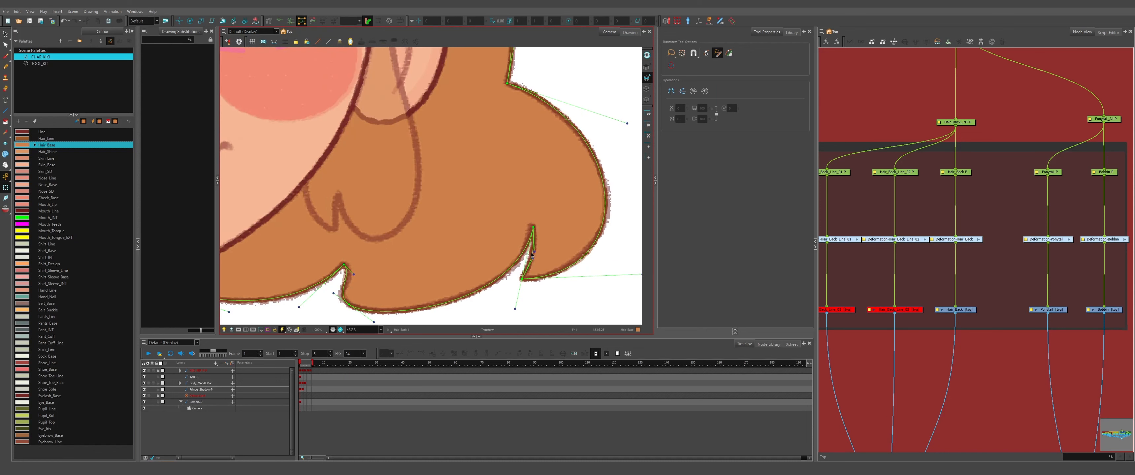
pyautogui.scroll(-5, 531, 255)
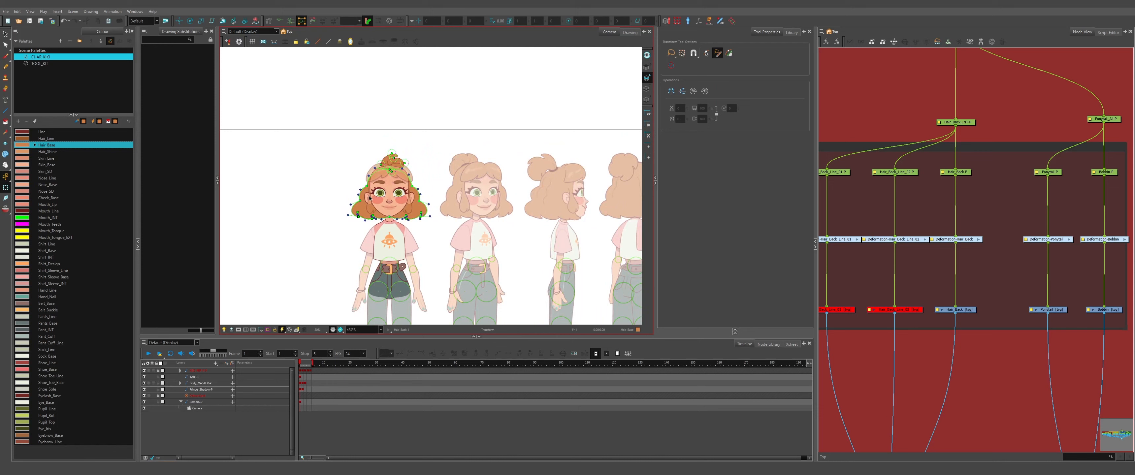
pyautogui.scroll(5, 372, 199)
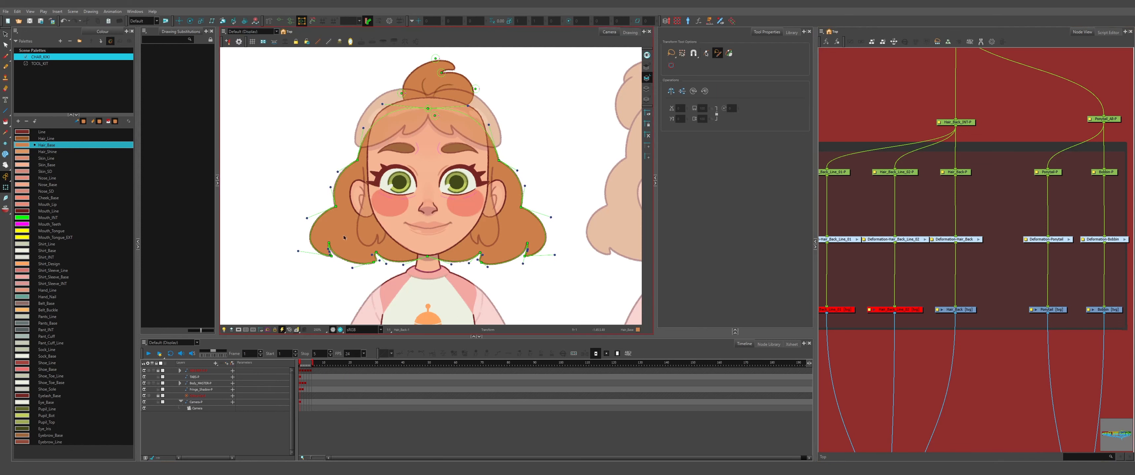
pyautogui.click(960, 240)
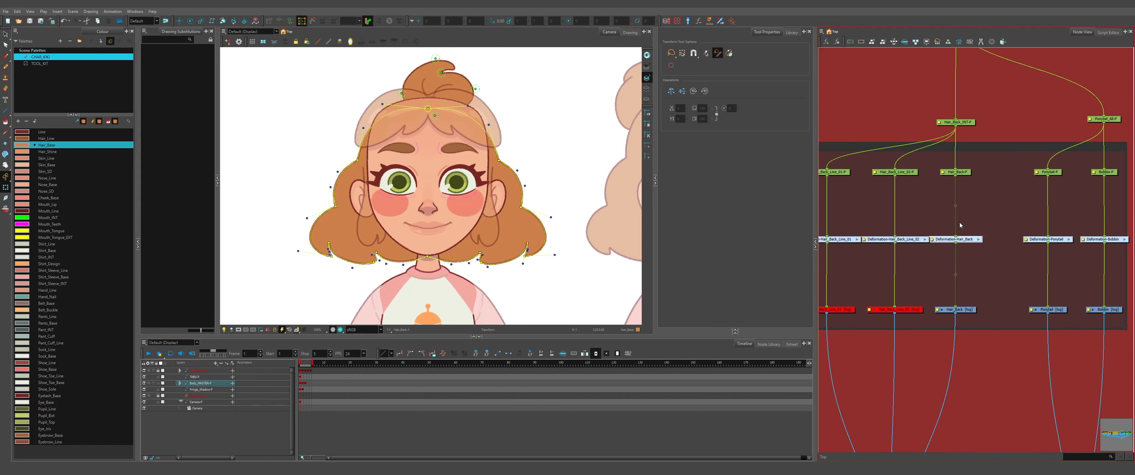
pyautogui.press('Delete')
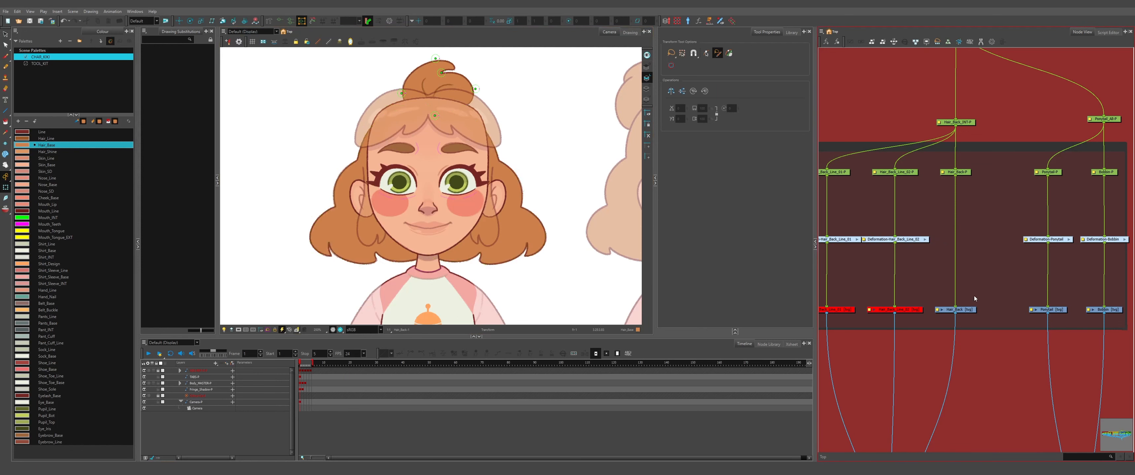
# Create a new deformation on the Hair_Back drawing, placing control points at the crown, down both sides, at the lower corners and at the neck.
pyautogui.click(963, 310)
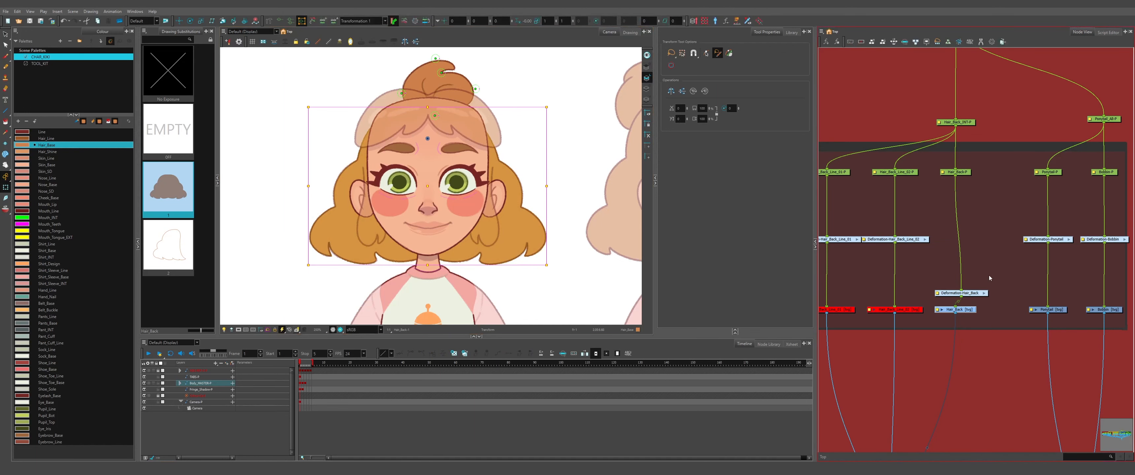
pyautogui.moveTo(976, 292); pyautogui.dragTo(970, 239)
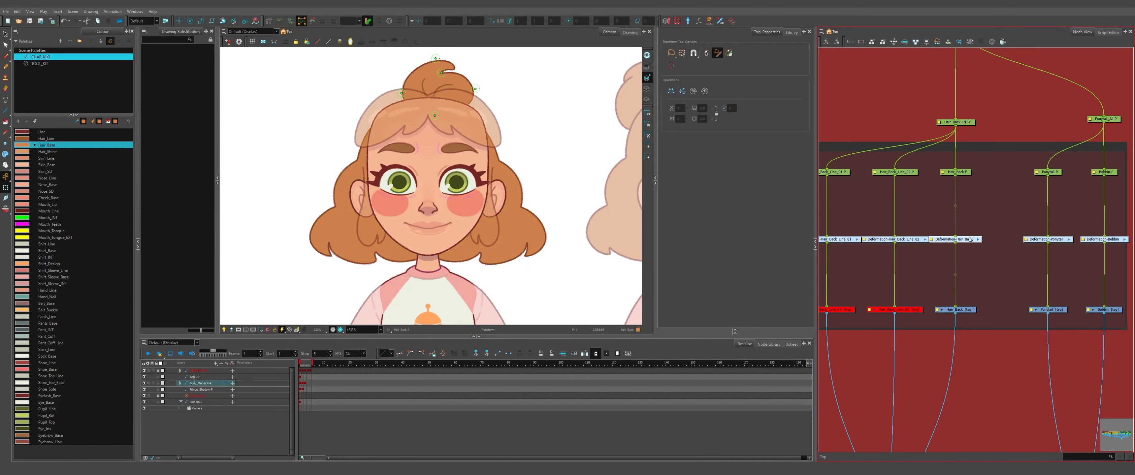
pyautogui.click(965, 309)
pyautogui.click(270, 22)
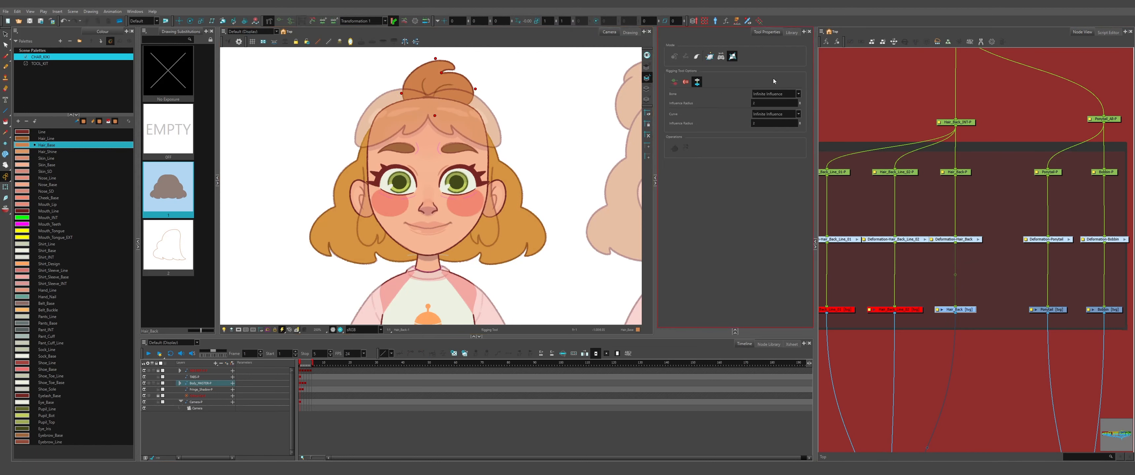
pyautogui.click(428, 98)
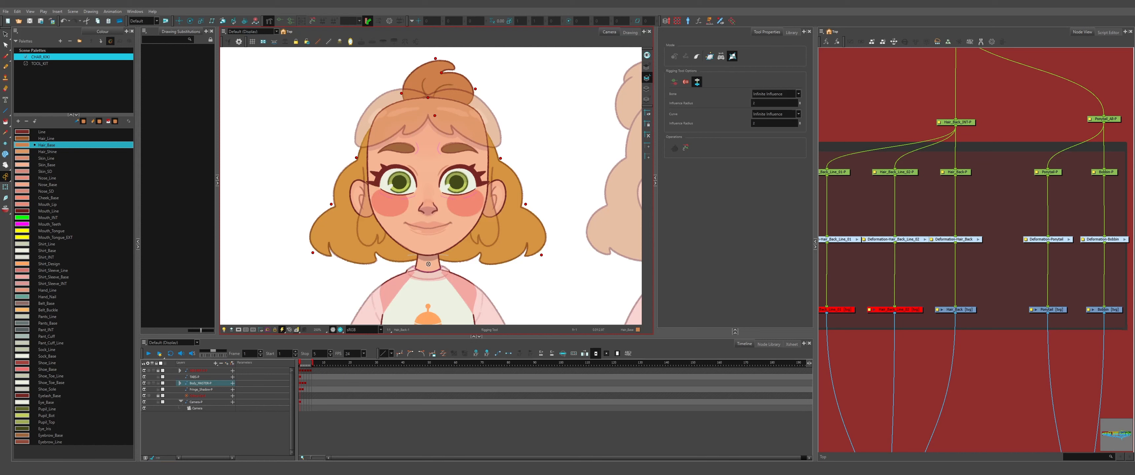
# Try shifting the back hair's lower deformation points up and sideways, and undo the moves.
pyautogui.click(5, 187)
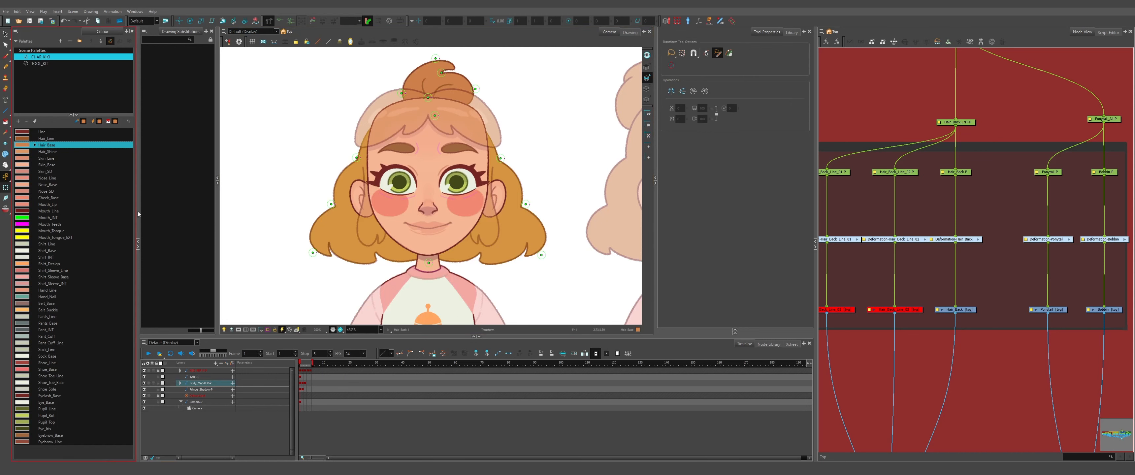
pyautogui.moveTo(332, 286); pyautogui.dragTo(279, 243)
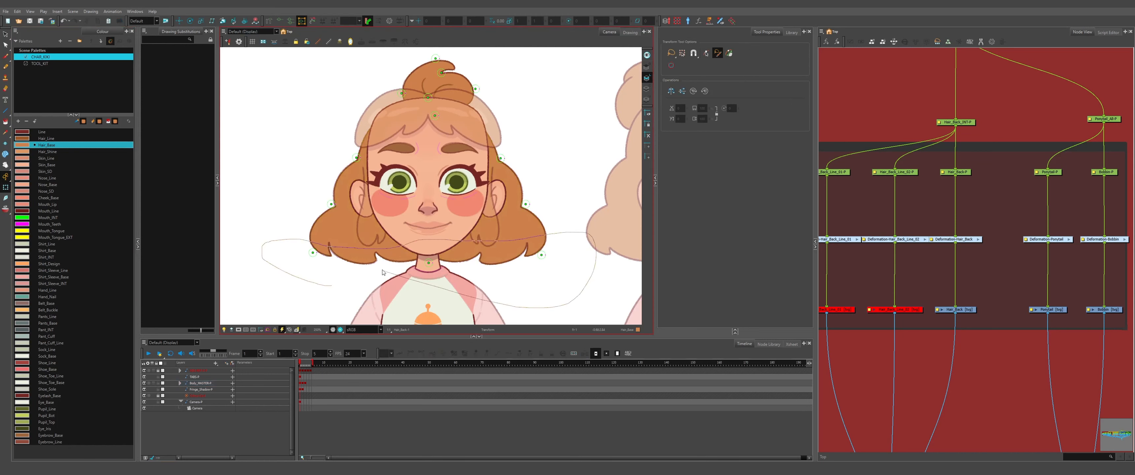
pyautogui.moveTo(383, 273); pyautogui.dragTo(423, 264)
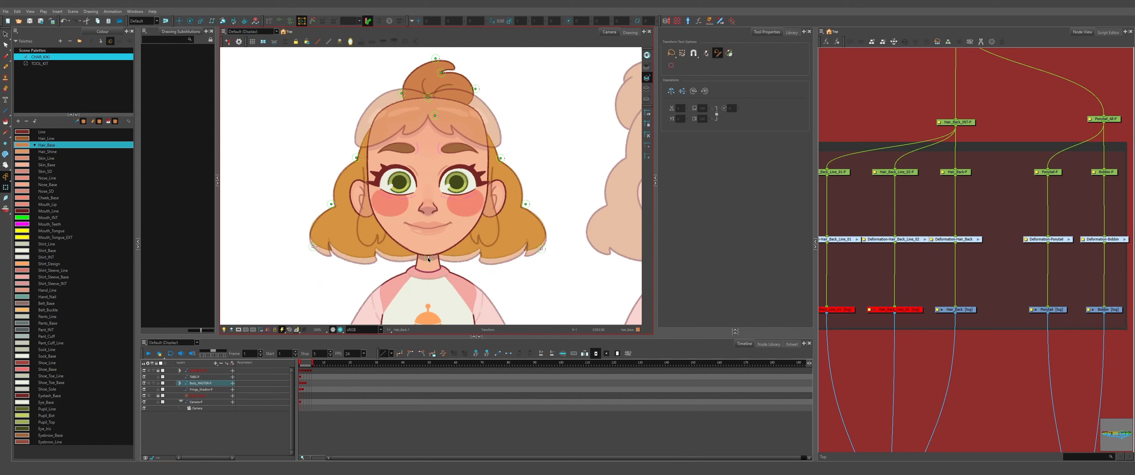
pyautogui.moveTo(429, 264)
pyautogui.mouseDown()
pyautogui.moveTo(392, 263)
pyautogui.moveTo(433, 264)
pyautogui.moveTo(412, 257)
pyautogui.mouseUp()
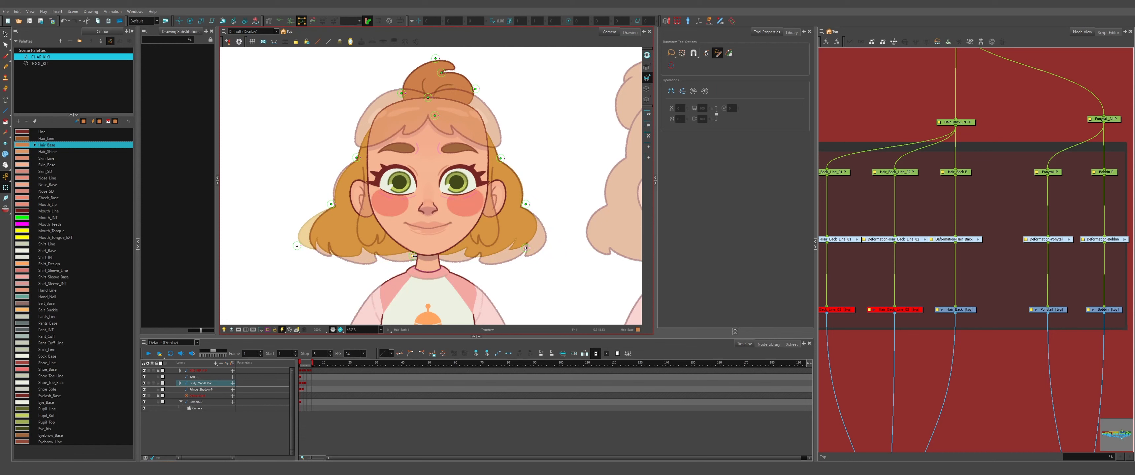
pyautogui.hotkey('ctrl', 'z')
pyautogui.hotkey('ctrl', 'z')
# Try pulling the back hair's lower deformation points down as a group to lengthen the hair, and undo the changes.
pyautogui.moveTo(573, 232); pyautogui.dragTo(310, 275)
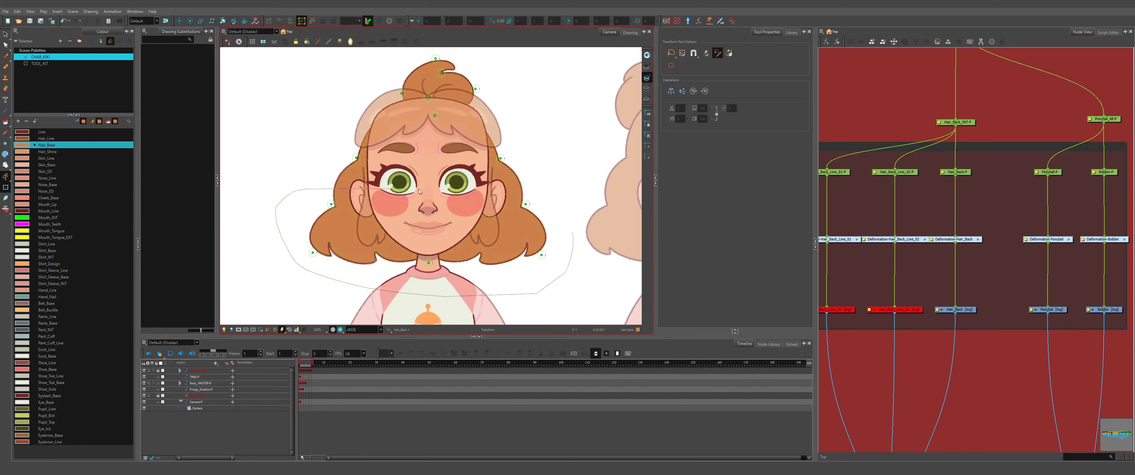
pyautogui.moveTo(419, 191); pyautogui.dragTo(447, 193)
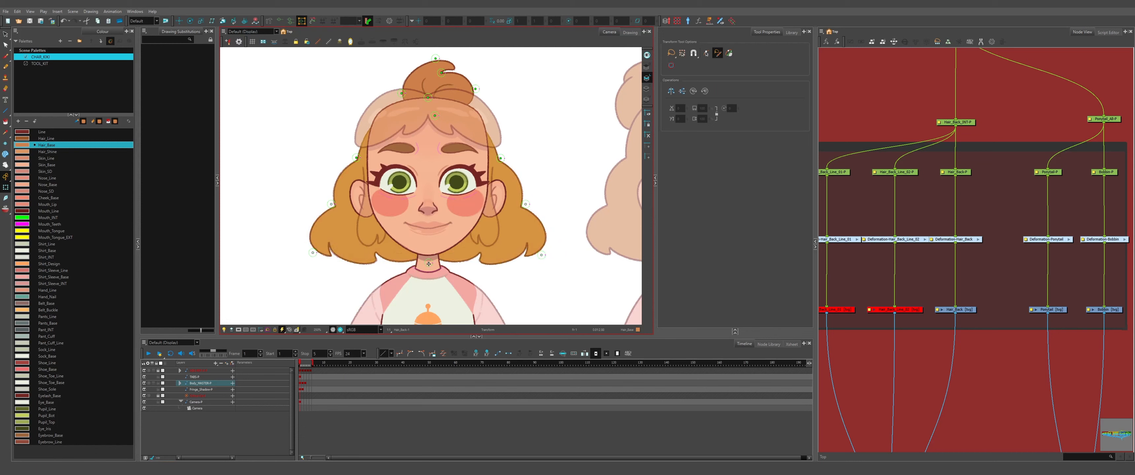
pyautogui.moveTo(429, 264)
pyautogui.mouseDown()
pyautogui.moveTo(413, 258)
pyautogui.moveTo(461, 273)
pyautogui.moveTo(398, 274)
pyautogui.moveTo(446, 277)
pyautogui.moveTo(414, 275)
pyautogui.moveTo(433, 274)
pyautogui.mouseUp()
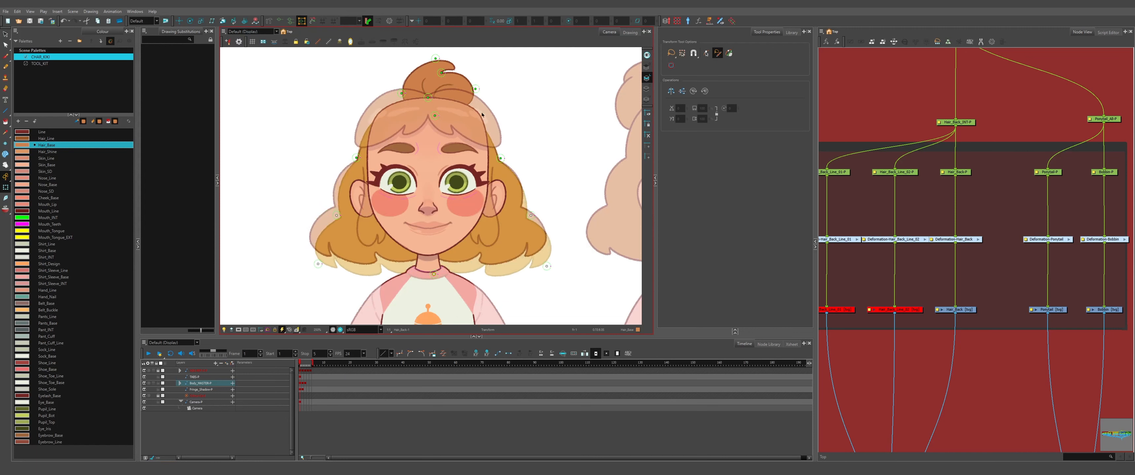
pyautogui.moveTo(433, 274); pyautogui.dragTo(430, 270)
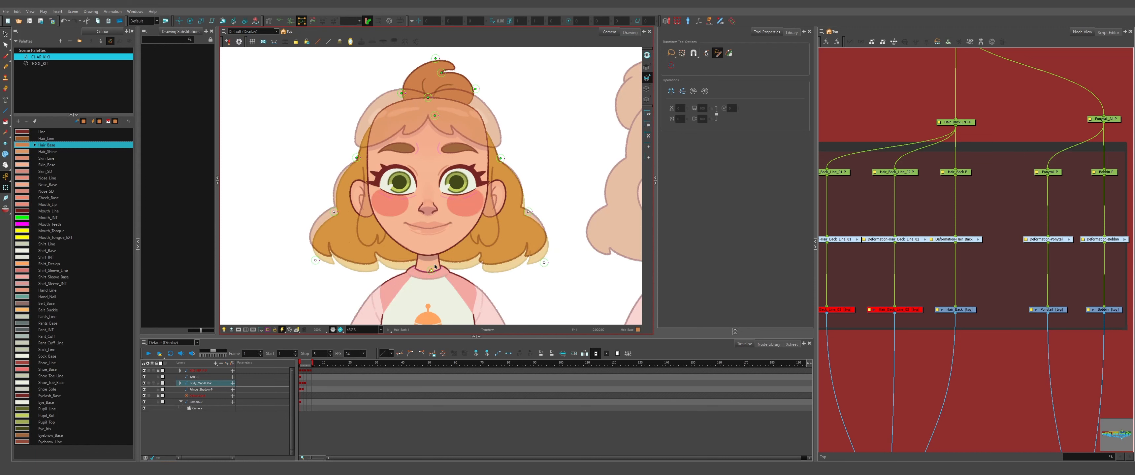
pyautogui.hotkey('ctrl', 'z')
pyautogui.hotkey('ctrl', 'z')
pyautogui.hotkey('ctrl', 'z')
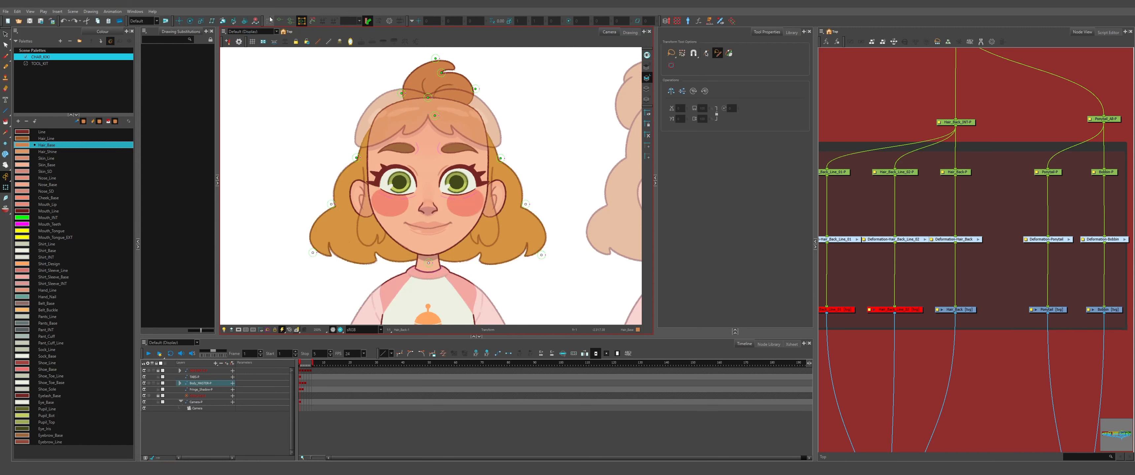
# Add a central deformation point to the back hair behind the face, test moving it, and undo the test move.
pyautogui.click(269, 21)
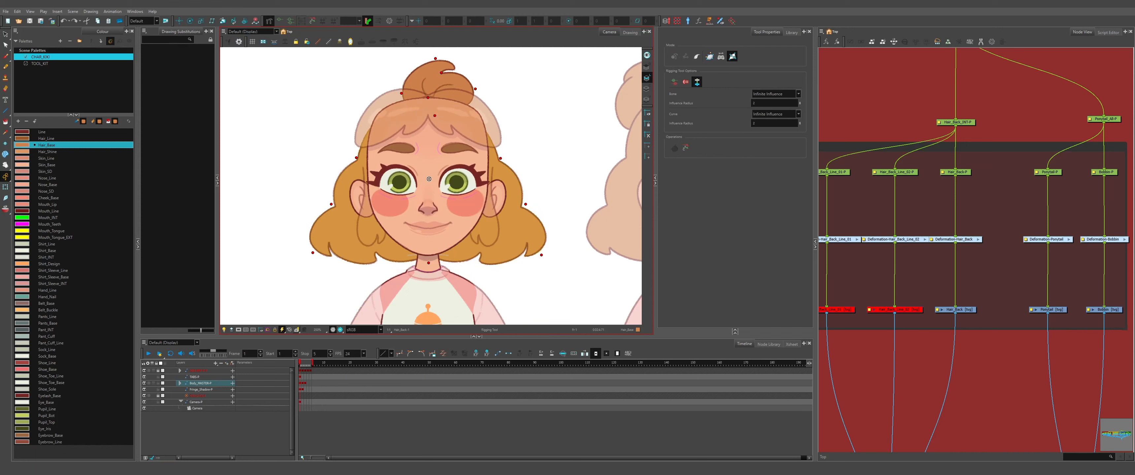
pyautogui.click(5, 187)
pyautogui.moveTo(429, 187)
pyautogui.mouseDown()
pyautogui.moveTo(460, 209)
pyautogui.moveTo(377, 190)
pyautogui.moveTo(438, 197)
pyautogui.mouseUp()
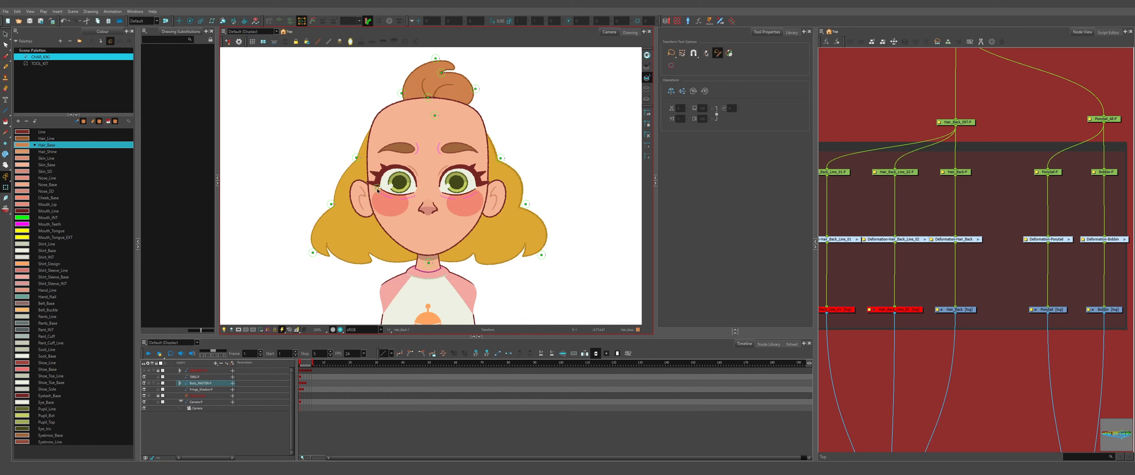
pyautogui.scroll(4, 353, 164)
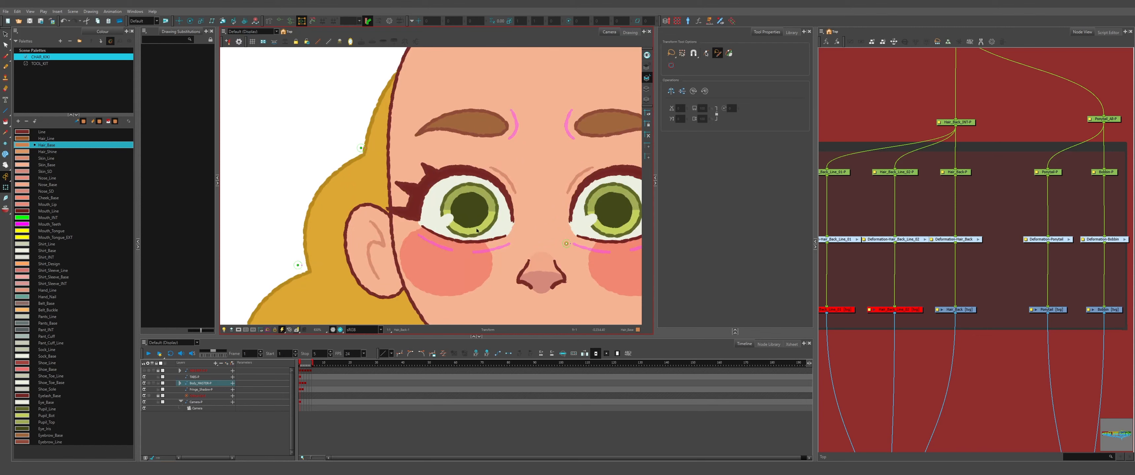
pyautogui.scroll(-4, 450, 217)
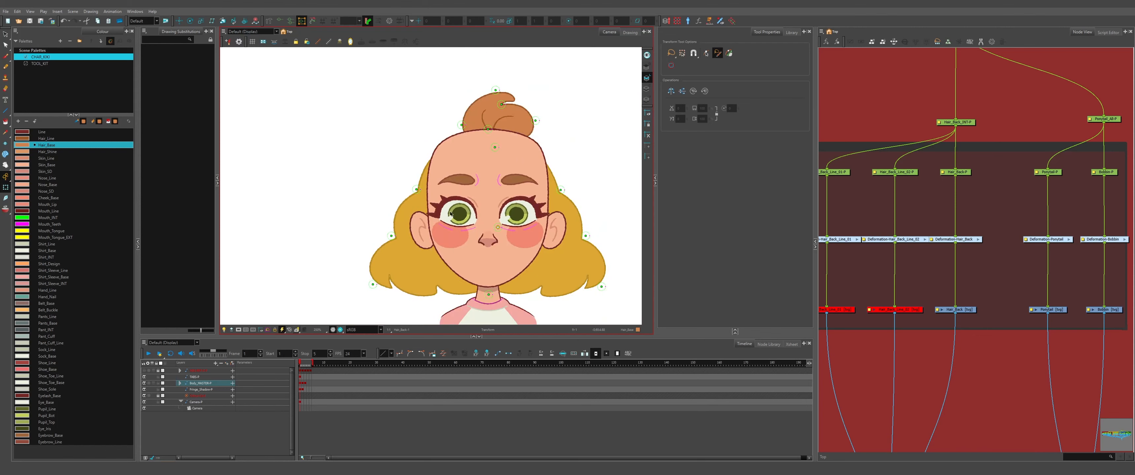
pyautogui.scroll(2, 490, 227)
pyautogui.hotkey('ctrl', 'z')
pyautogui.hotkey('ctrl', 'z')
pyautogui.scroll(-3, 429, 213)
pyautogui.scroll(3, 435, 213)
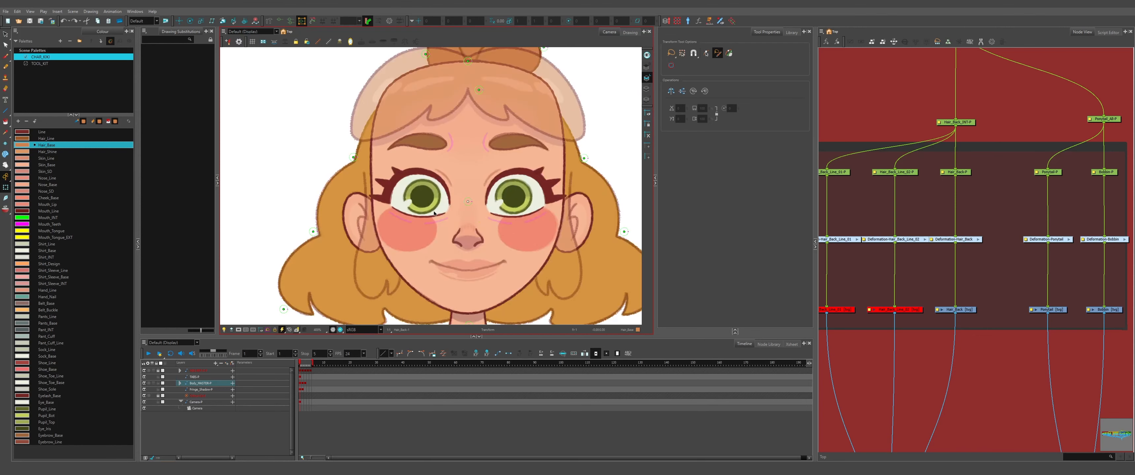
pyautogui.scroll(-2, 397, 212)
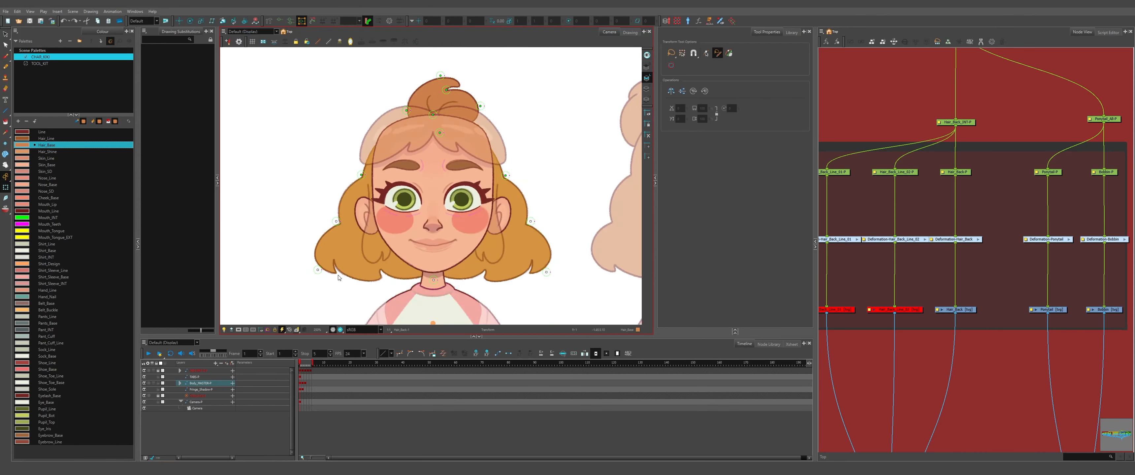
# Hide the turnaround reference and test the deformation by lowering the hair's bottom points and bending its lower outer corner on the ponytail-free left side.
pyautogui.moveTo(318, 261)
pyautogui.mouseDown()
pyautogui.moveTo(320, 284)
pyautogui.moveTo(551, 260)
pyautogui.mouseUp()
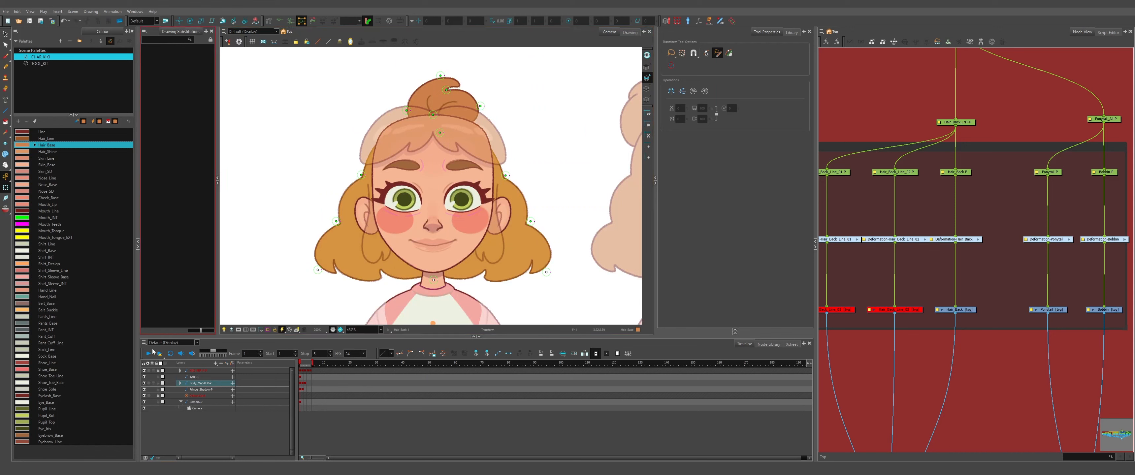
pyautogui.click(144, 372)
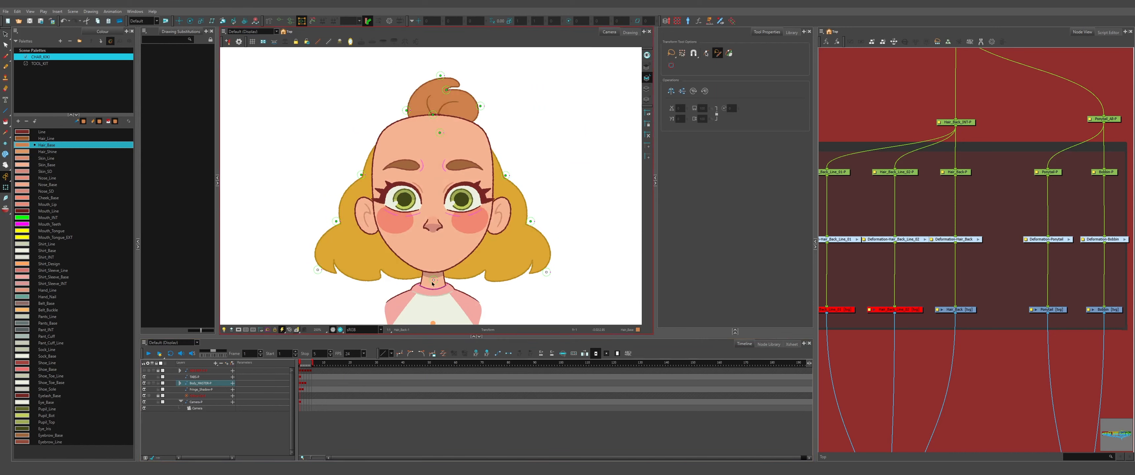
pyautogui.moveTo(432, 284); pyautogui.dragTo(437, 291)
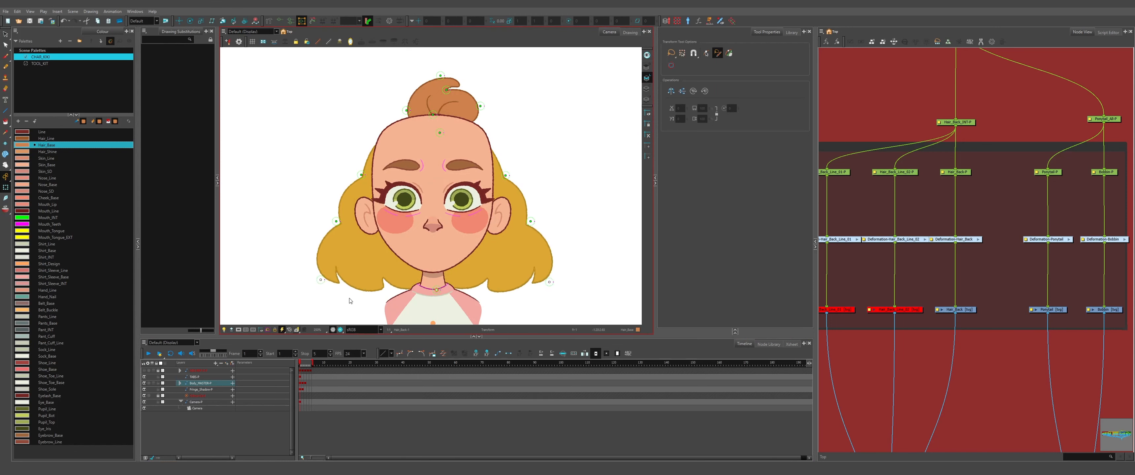
pyautogui.moveTo(320, 280); pyautogui.dragTo(330, 269)
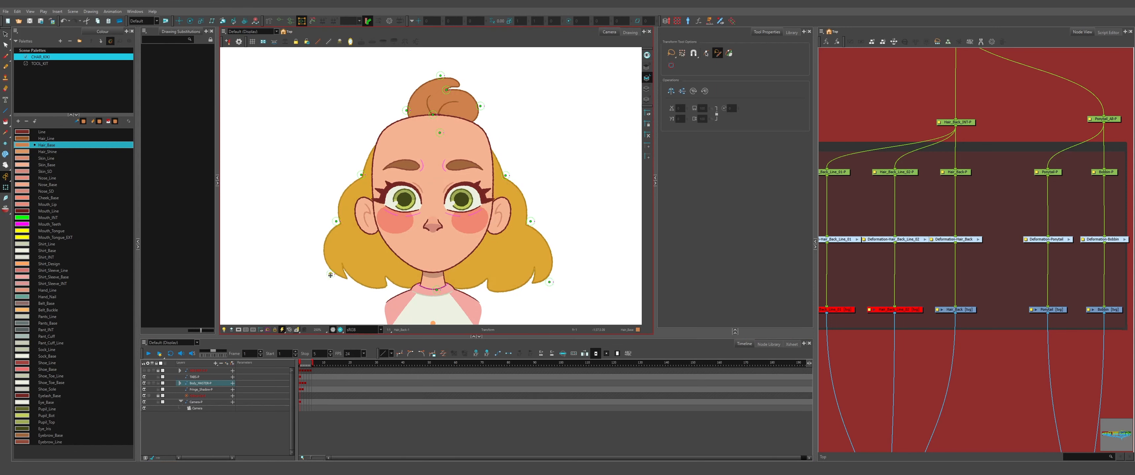
pyautogui.scroll(5, 330, 274)
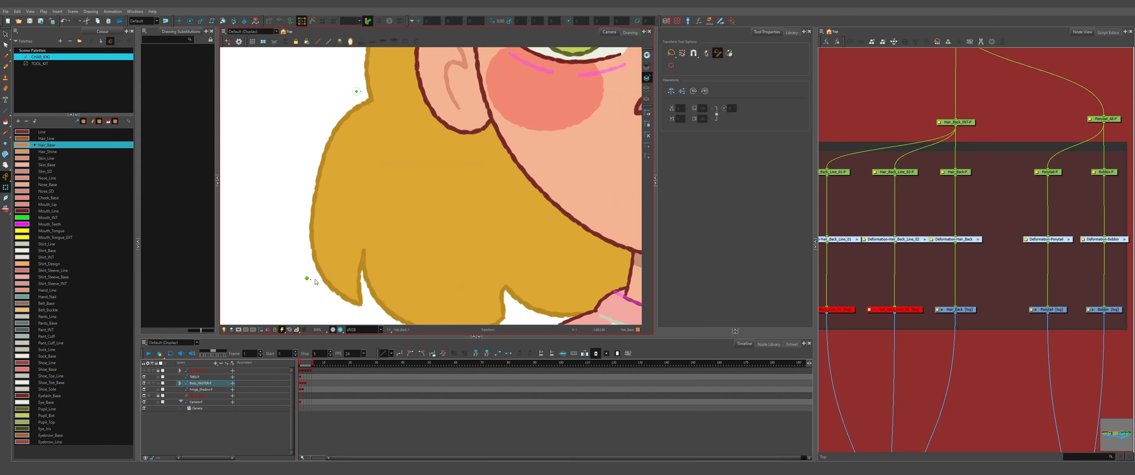
pyautogui.moveTo(316, 280); pyautogui.dragTo(321, 254)
pyautogui.scroll(-4, 321, 253)
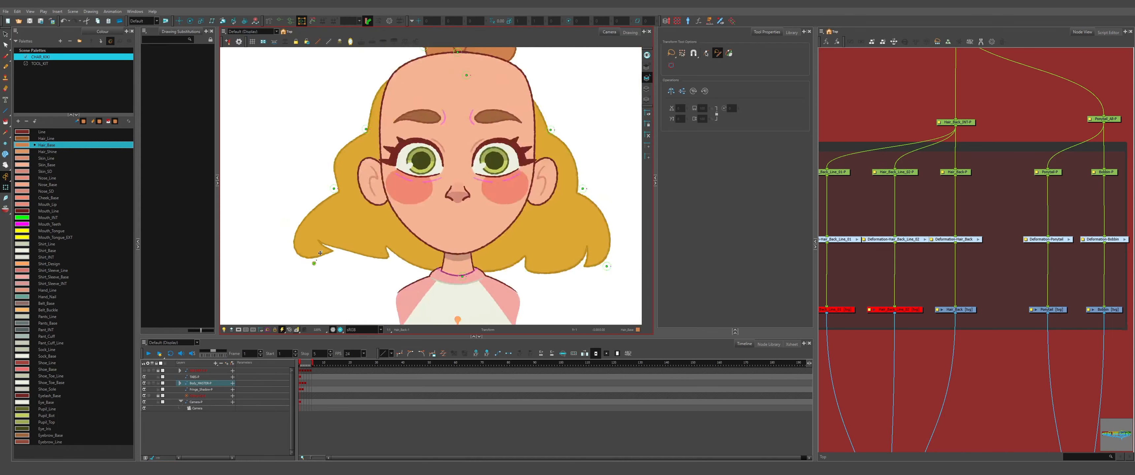
pyautogui.scroll(-2, 320, 254)
# In the three-quarter view, fit the back hair's bottom edge and lower outer corner to the reference by moving its deformation points.
pyautogui.press('.')
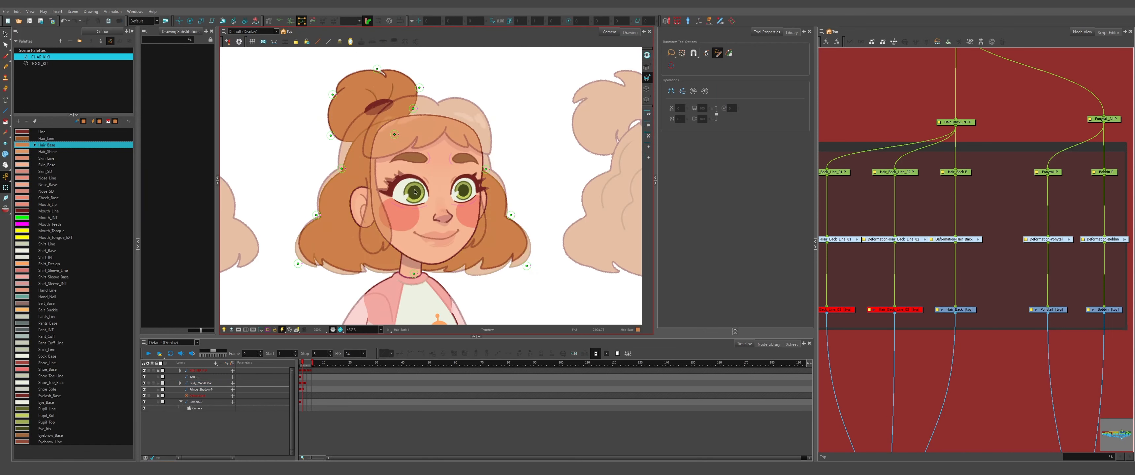
pyautogui.click(416, 274)
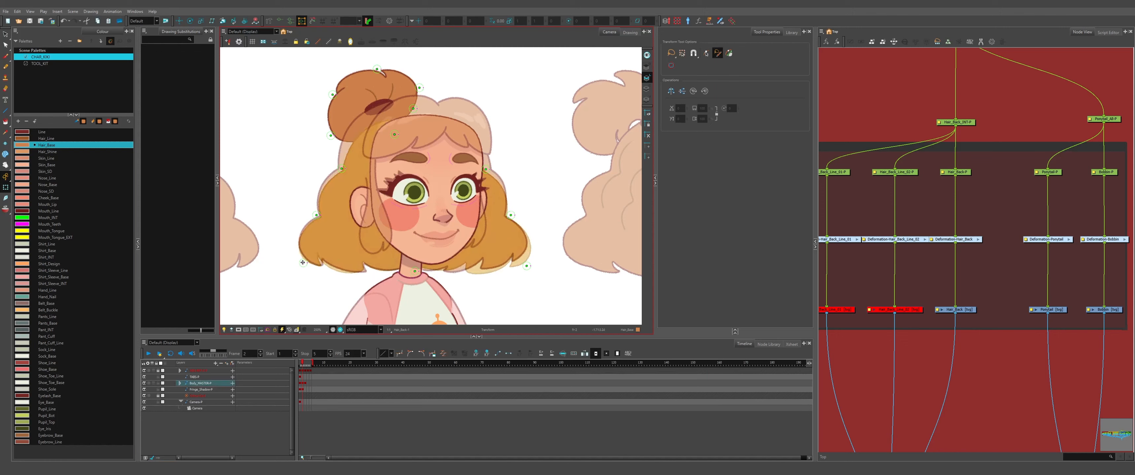
pyautogui.scroll(2, 310, 224)
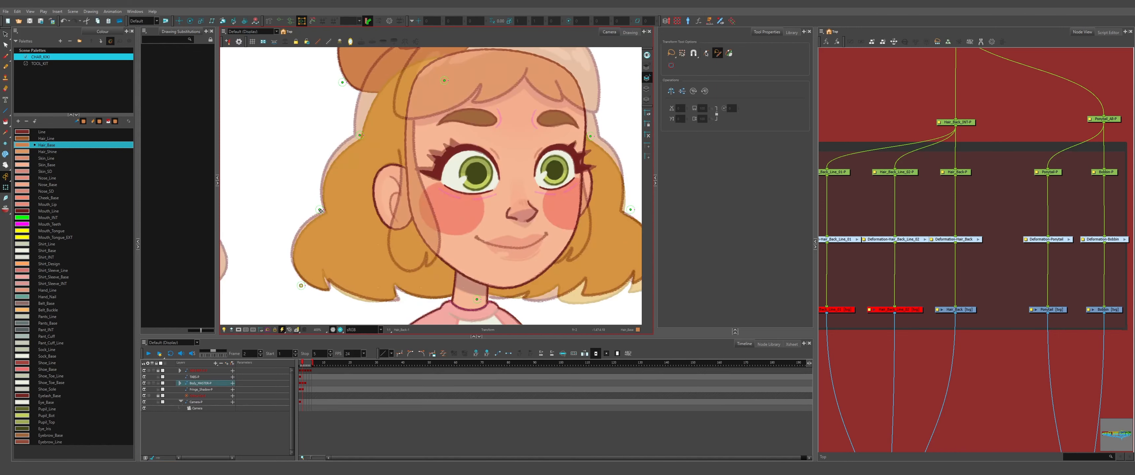
pyautogui.scroll(-3, 319, 239)
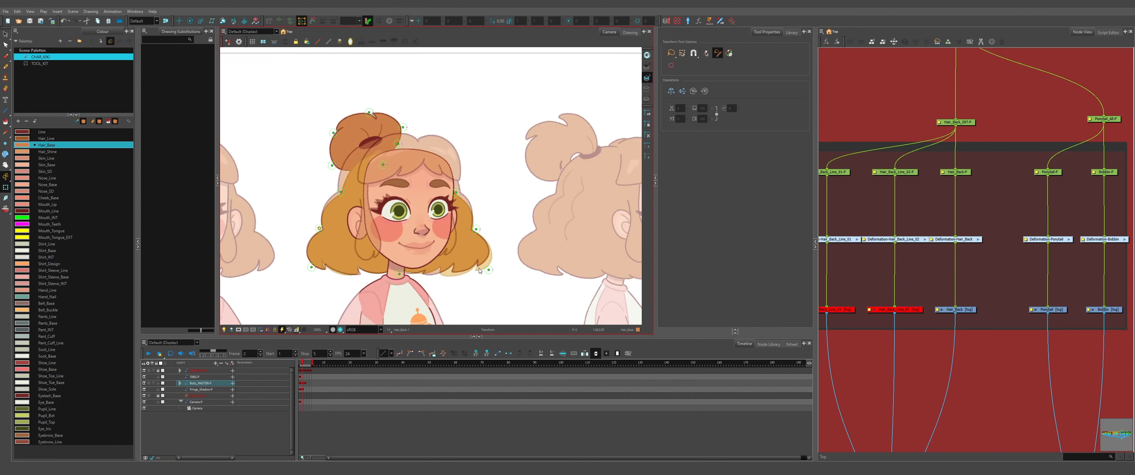
pyautogui.scroll(3, 480, 271)
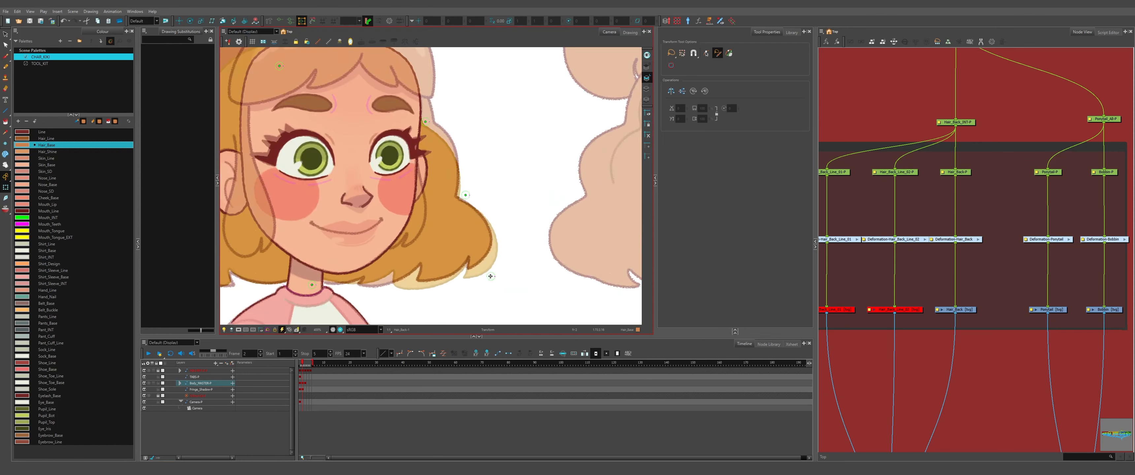
pyautogui.moveTo(490, 276); pyautogui.dragTo(480, 273)
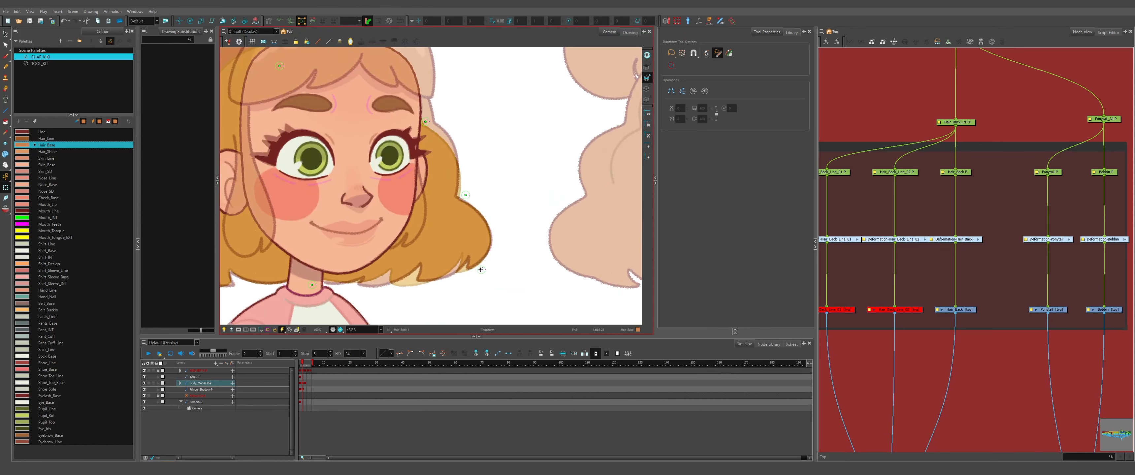
pyautogui.scroll(-3, 479, 270)
pyautogui.scroll(2, 471, 233)
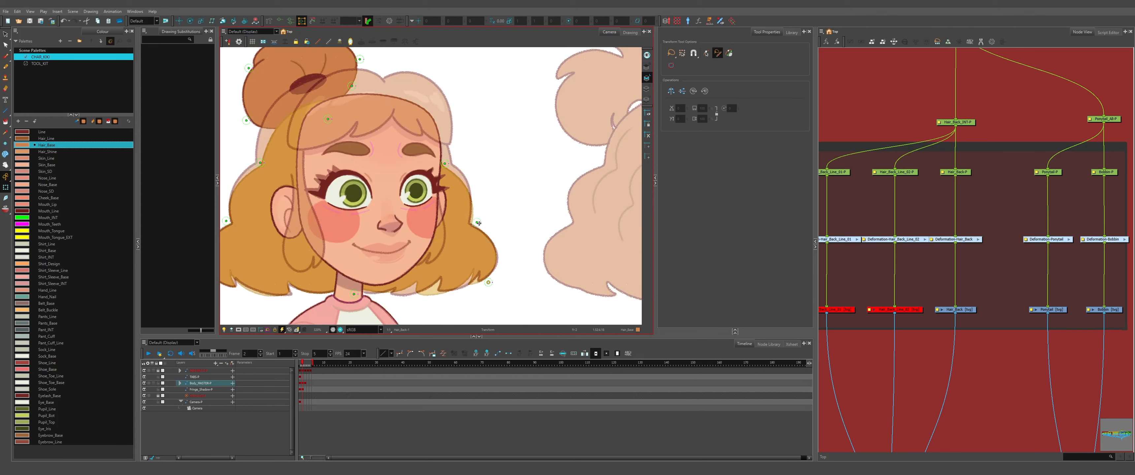
# Fit the upper sides and crown of the three-quarter back hair to the reference by adjusting its deformation points.
pyautogui.scroll(-3, 476, 221)
pyautogui.scroll(5, 448, 208)
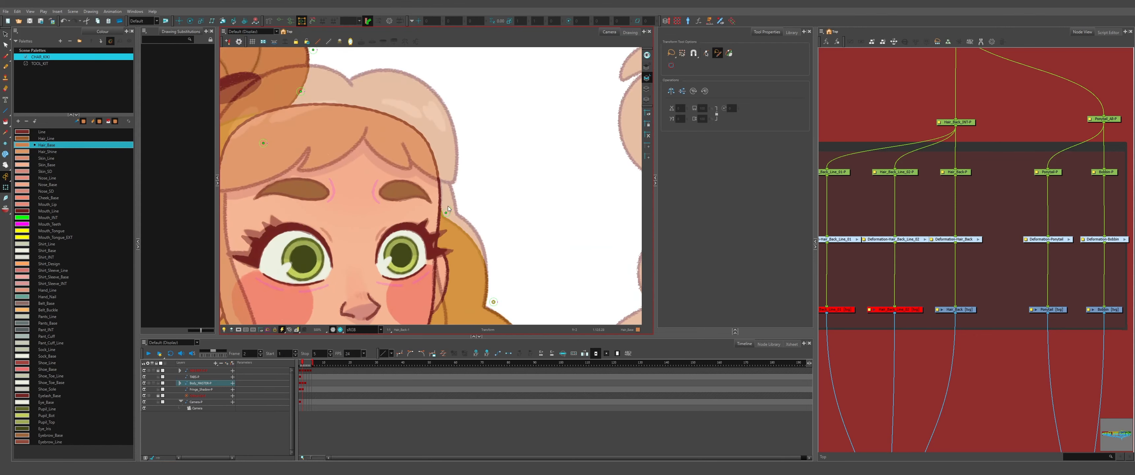
pyautogui.moveTo(446, 213); pyautogui.dragTo(459, 208)
pyautogui.scroll(-3, 459, 209)
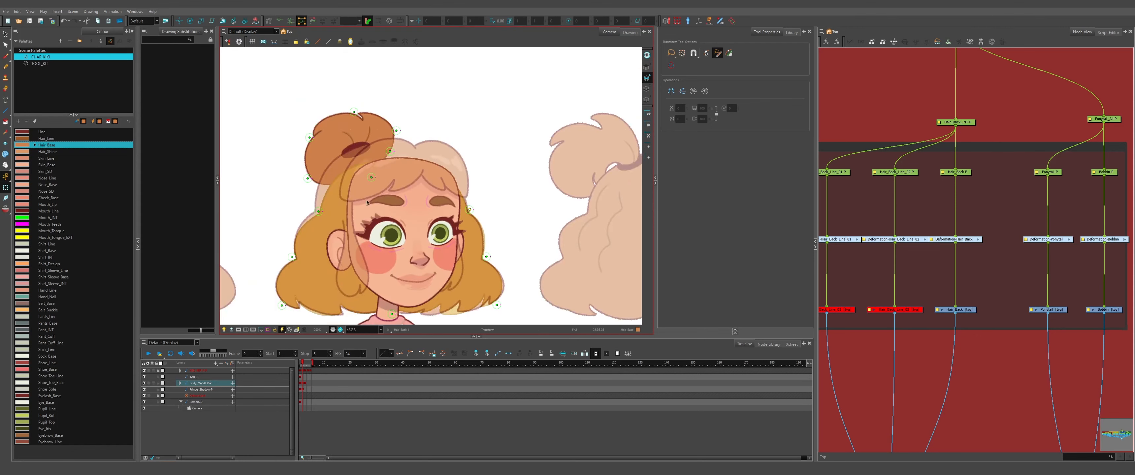
pyautogui.scroll(2, 319, 217)
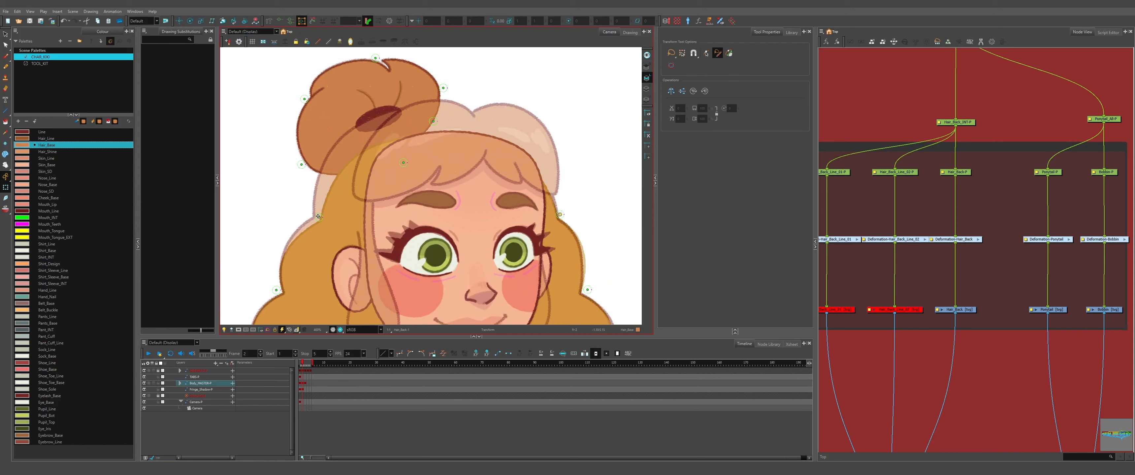
pyautogui.moveTo(318, 216); pyautogui.dragTo(311, 214)
pyautogui.scroll(-3, 311, 214)
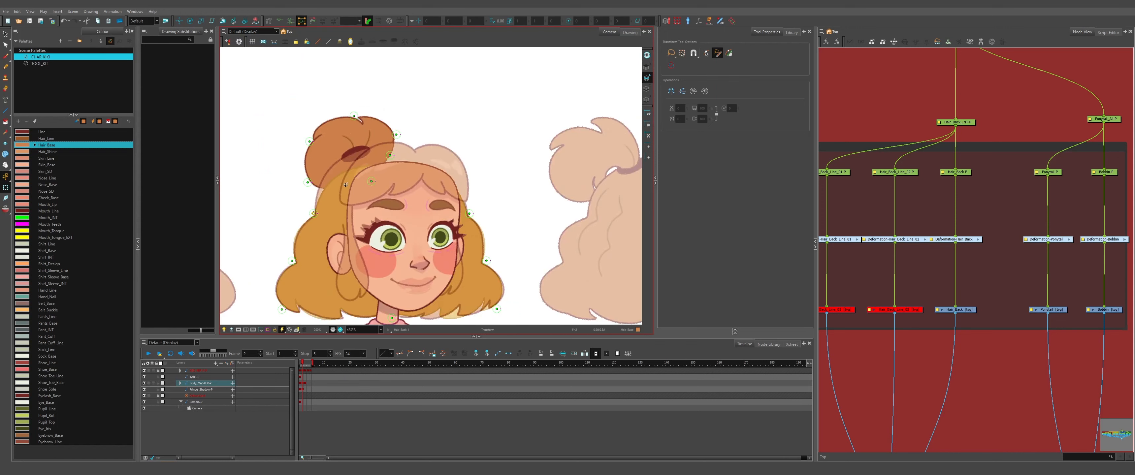
pyautogui.scroll(3, 403, 157)
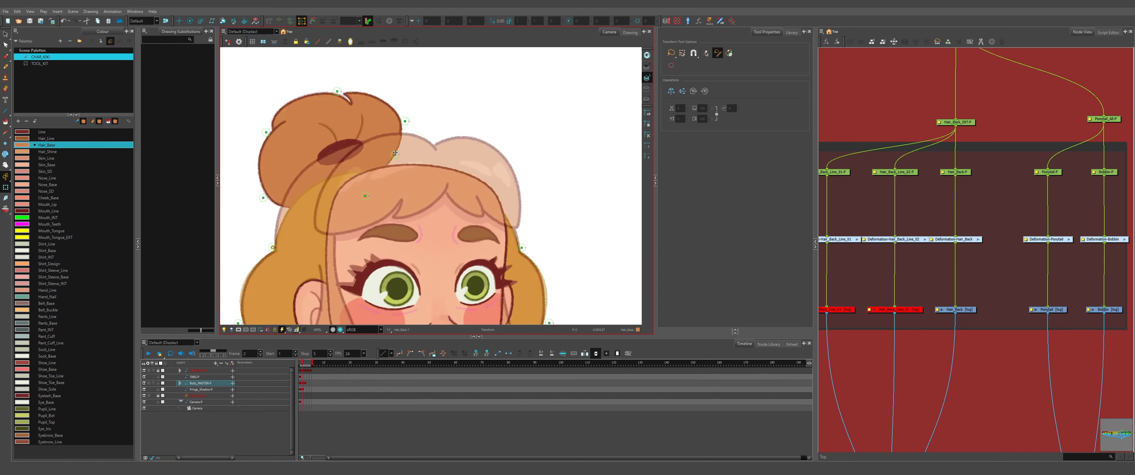
pyautogui.moveTo(396, 153); pyautogui.dragTo(394, 124)
pyautogui.scroll(-3, 520, 299)
# Flip between the front and three-quarter views to compare the back hair's shape, and check the side view.
pyautogui.press(',')
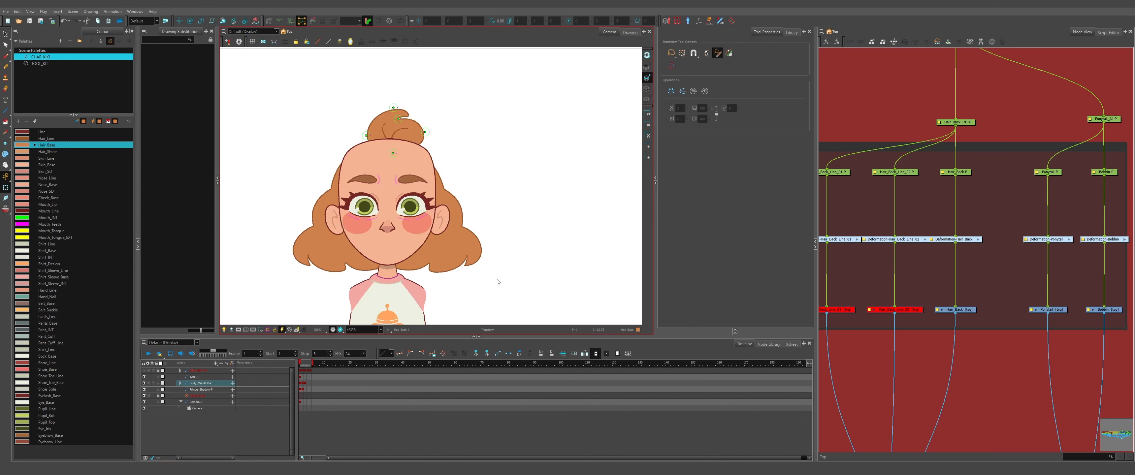
pyautogui.press('.')
pyautogui.press(',')
pyautogui.press('.')
pyautogui.press(',')
pyautogui.press('.')
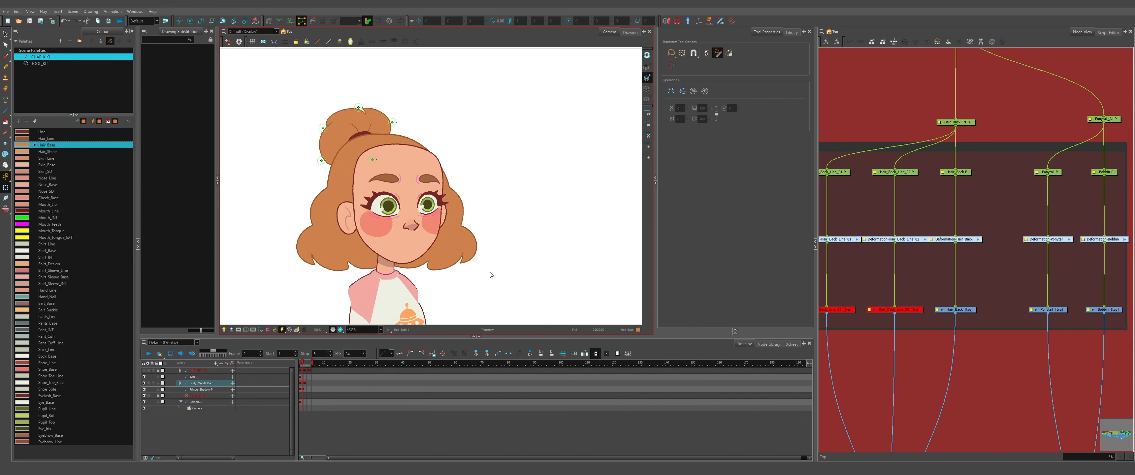
pyautogui.press(',')
pyautogui.press('.')
pyautogui.press('.')
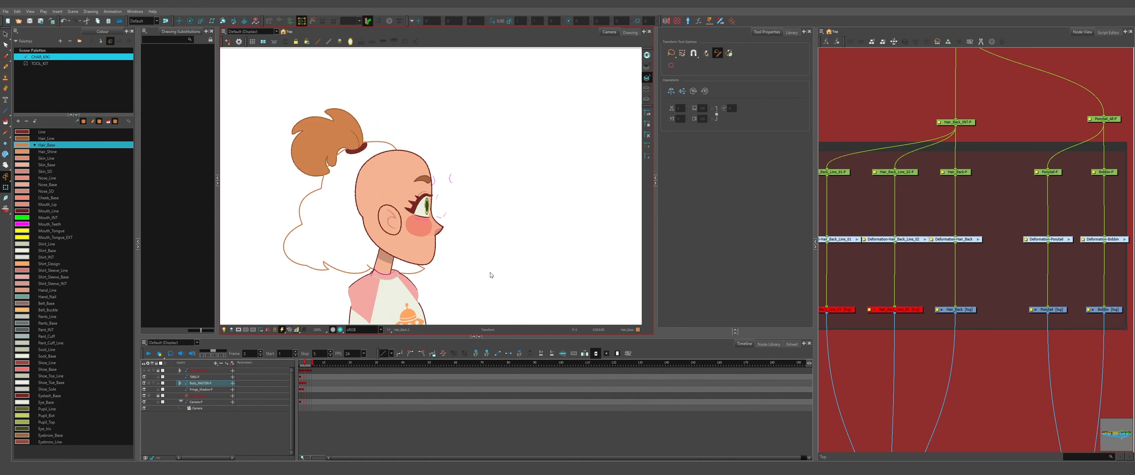
pyautogui.press(',')
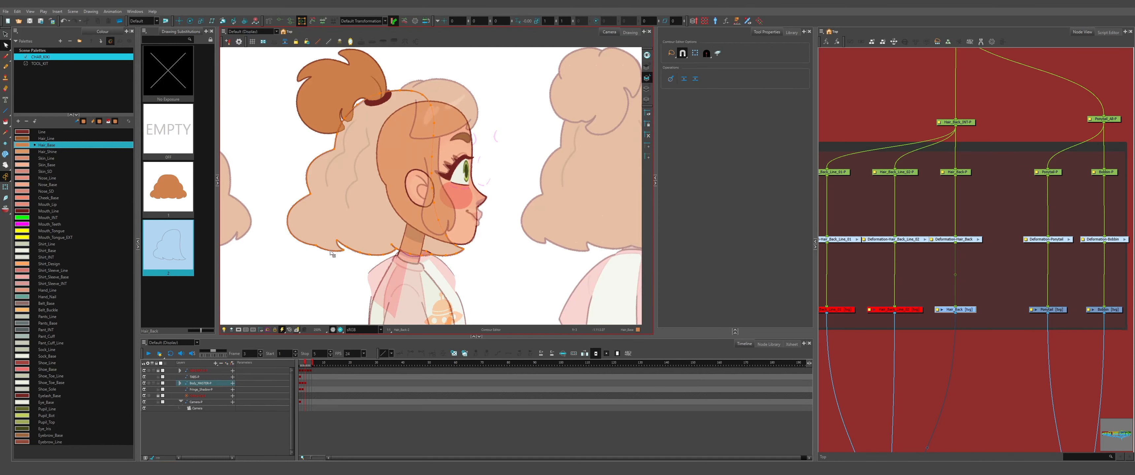
# Fill the side view's back hair outline with Hair_Base and enable the two back hair line drawings.
pyautogui.press('l')
pyautogui.hotkey('alt', 'i')
pyautogui.click(342, 181)
pyautogui.moveTo(930, 293); pyautogui.dragTo(821, 337)
pyautogui.press('a')
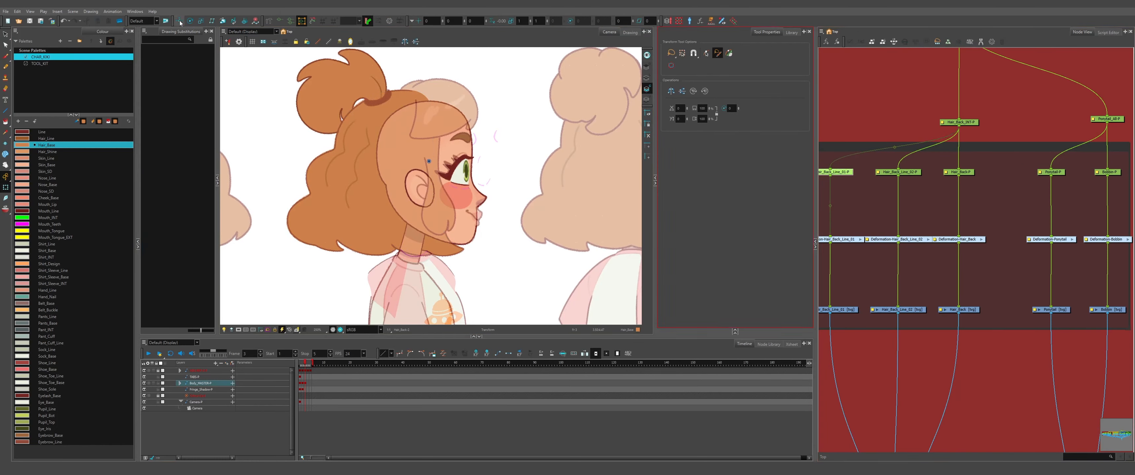
pyautogui.click(179, 21)
pyautogui.click(899, 309)
pyautogui.click(898, 340)
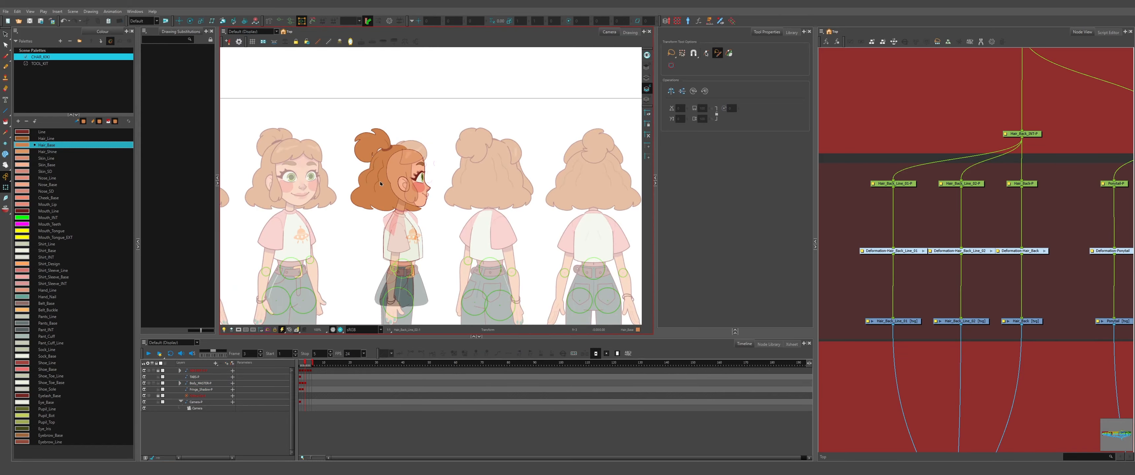
# Select the back hair's master peg, check it in the other views, and set its Z position to 0.0001 in the side view.
pyautogui.scroll(4, 385, 176)
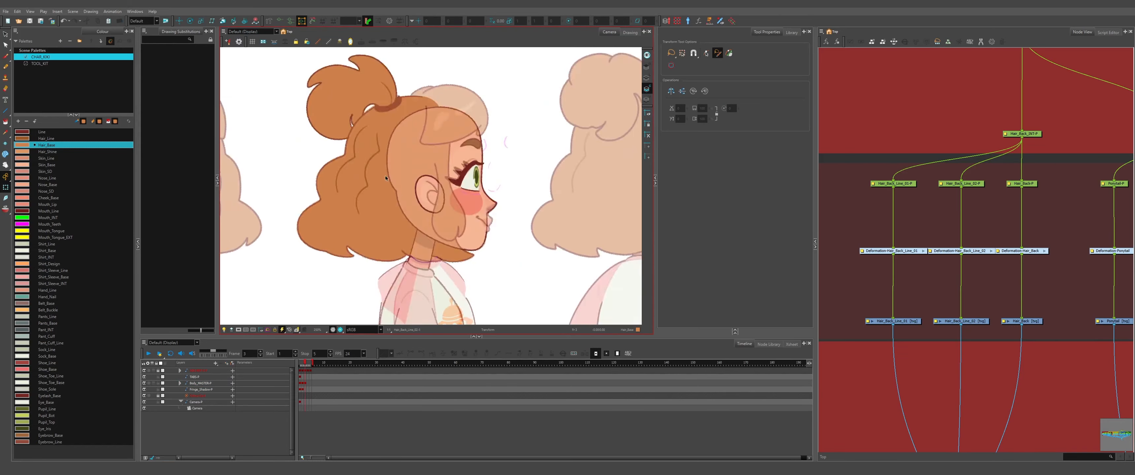
pyautogui.moveTo(829, 356); pyautogui.dragTo(1092, 345)
pyautogui.scroll(-3, 1092, 345)
pyautogui.click(1072, 159)
pyautogui.click(479, 21)
pyautogui.press(',')
pyautogui.press(',')
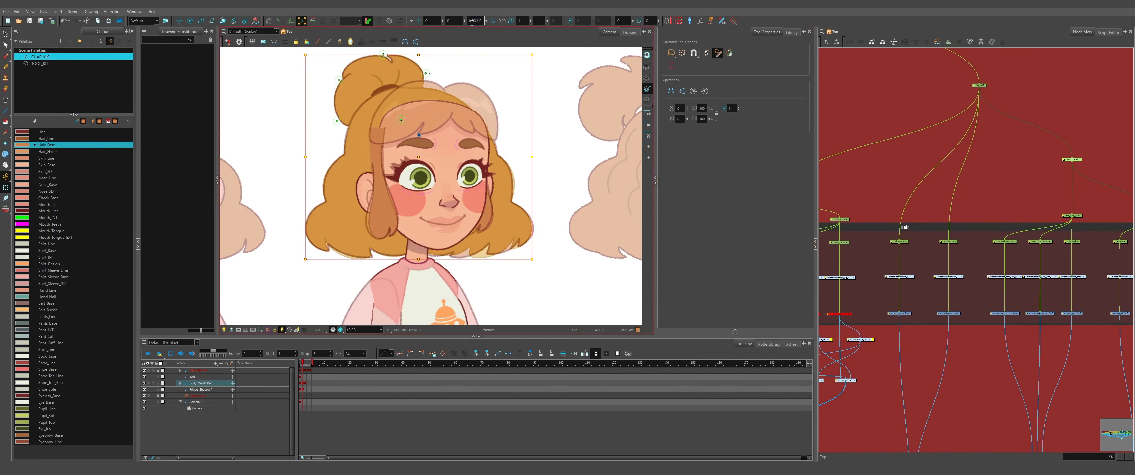
pyautogui.press('.')
pyautogui.press('.')
pyautogui.click(476, 21)
pyautogui.write('0.0001')
pyautogui.press('Return')
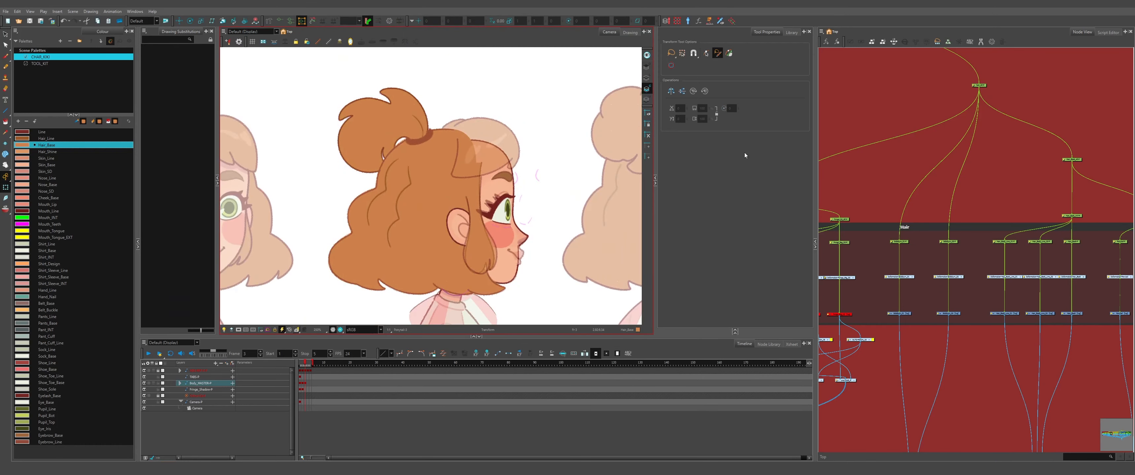
pyautogui.click(476, 21)
pyautogui.write('0.')
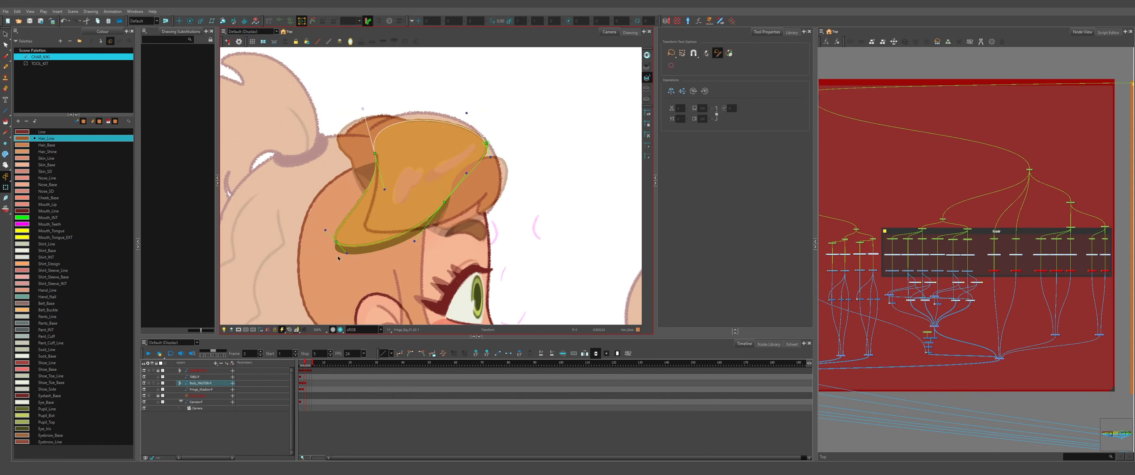
# Reshape the big fringe piece in the side view with its deformation points, pulling its lower back corner and front curve to match the reference.
pyautogui.moveTo(336, 242); pyautogui.dragTo(367, 229)
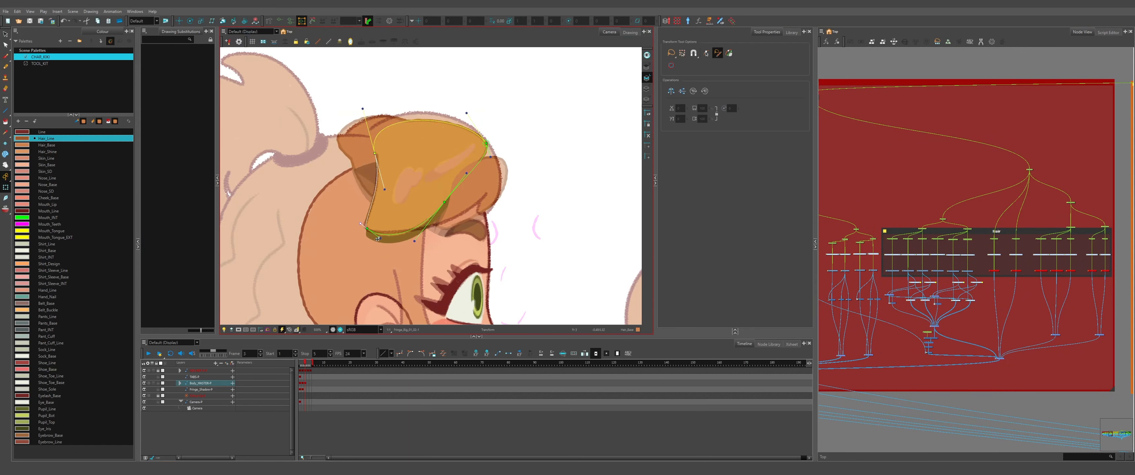
pyautogui.moveTo(444, 202); pyautogui.dragTo(486, 194)
pyautogui.moveTo(486, 143); pyautogui.dragTo(467, 125)
pyautogui.moveTo(447, 94); pyautogui.dragTo(446, 97)
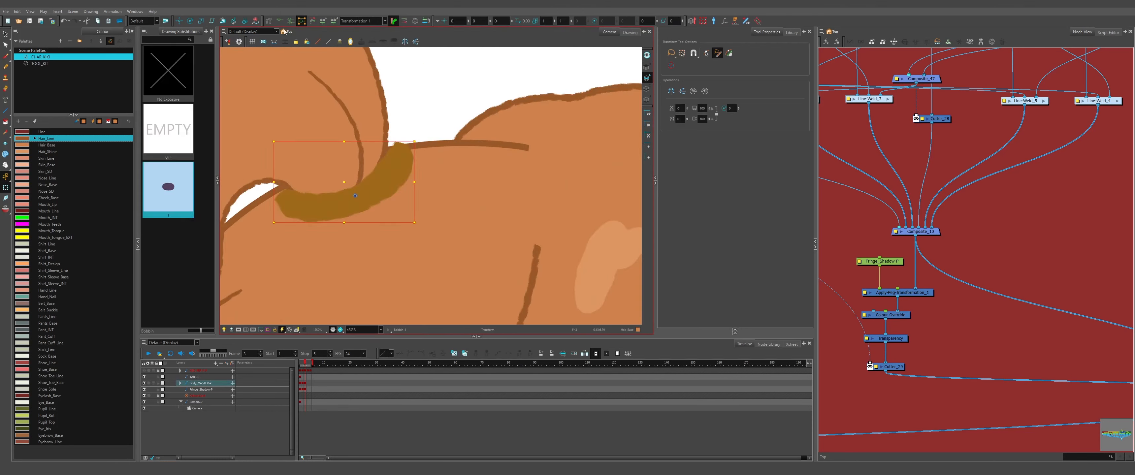
# Examine the ponytail join, hair bobble and fringe in the side view, and compare them with the other turnaround views.
pyautogui.click(289, 178)
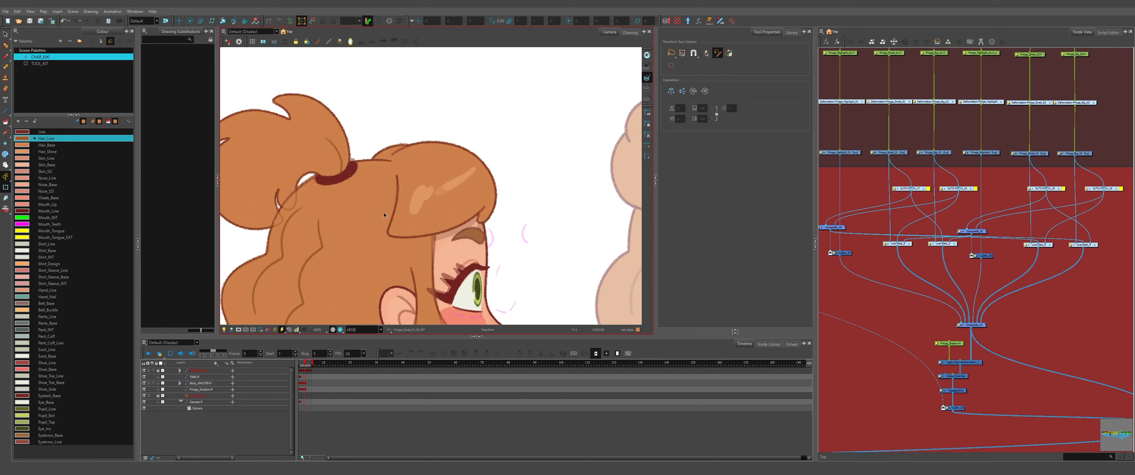
pyautogui.scroll(-2, 415, 210)
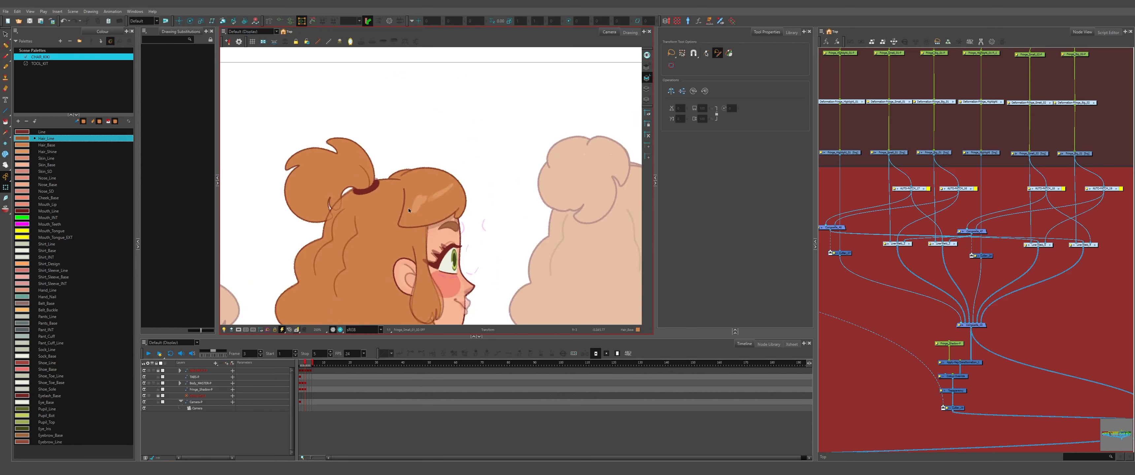
pyautogui.scroll(5, 343, 175)
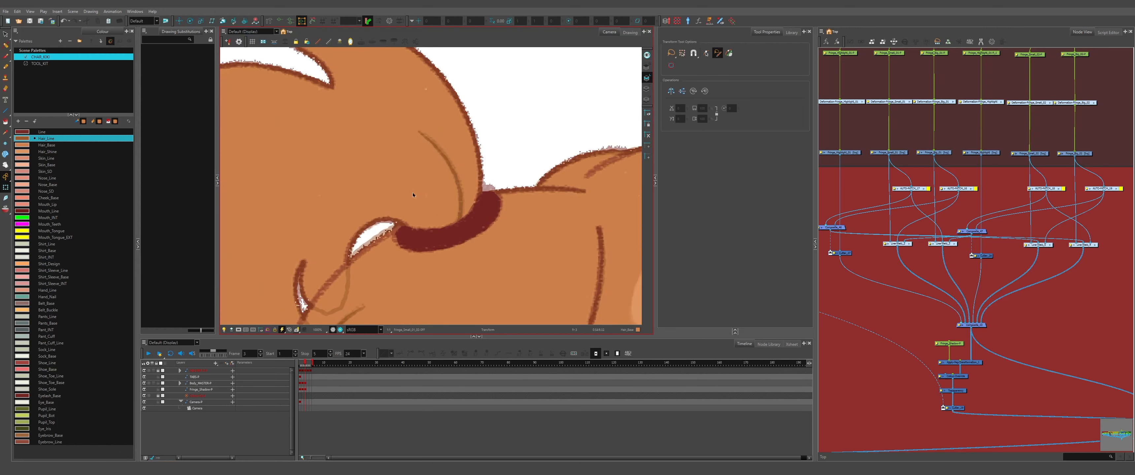
pyautogui.scroll(-4, 410, 181)
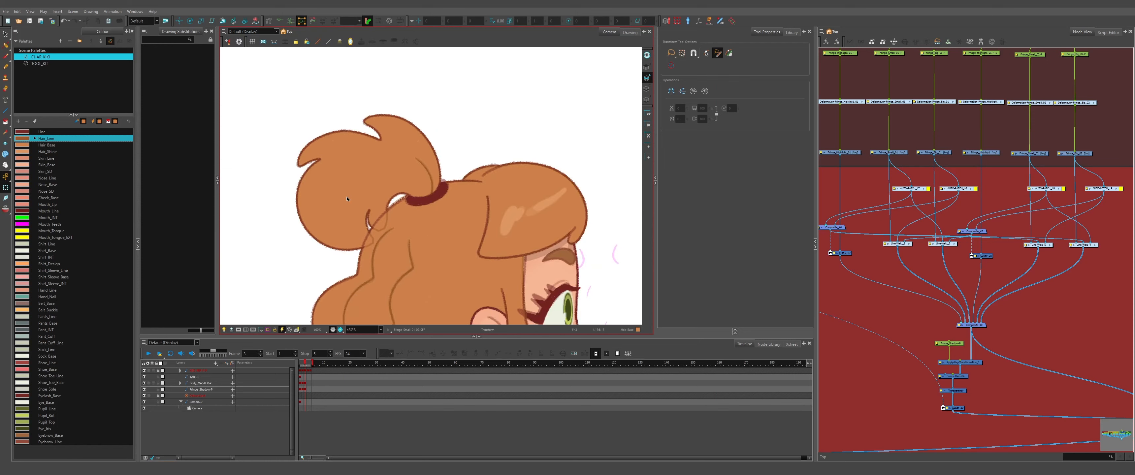
pyautogui.press('.')
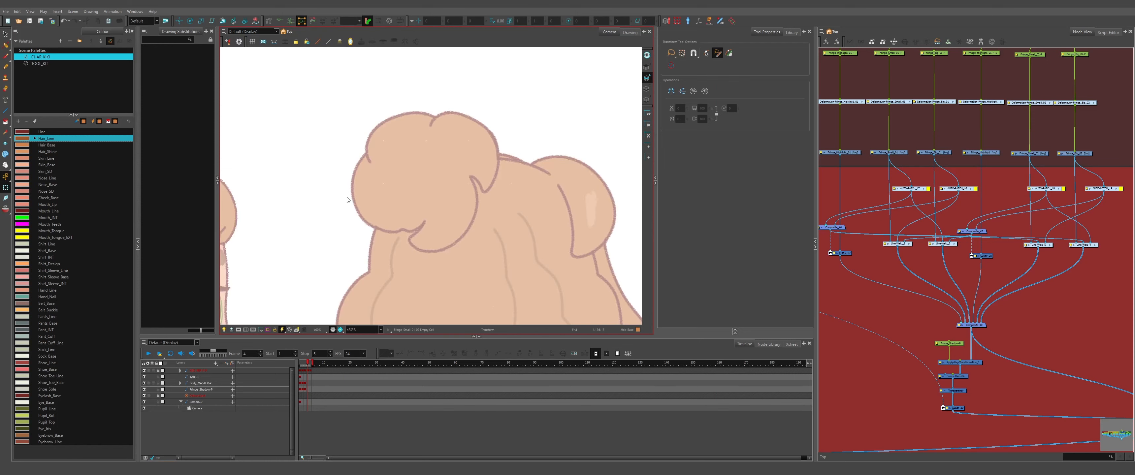
pyautogui.press(',')
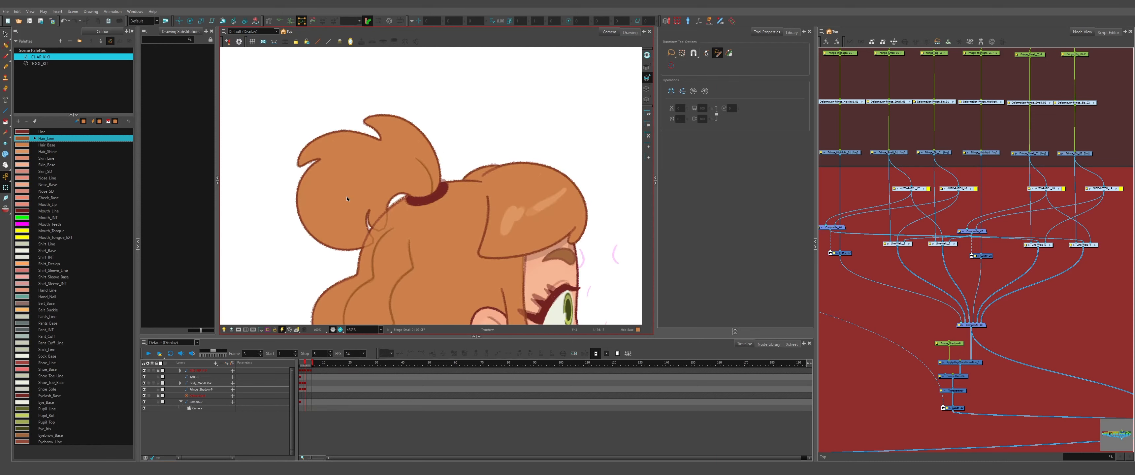
pyautogui.press(',')
pyautogui.press(',')
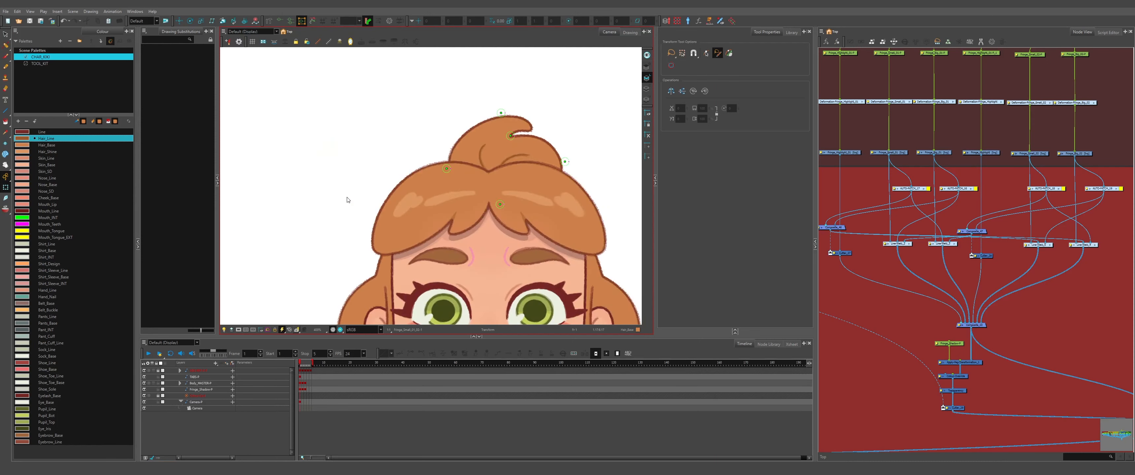
pyautogui.press('.')
pyautogui.press('.')
pyautogui.scroll(-2, 342, 180)
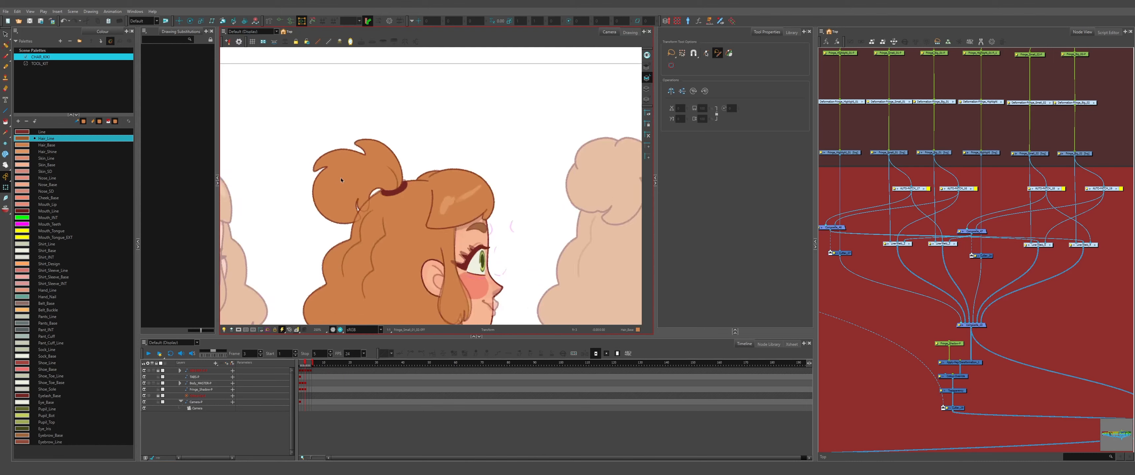
# Try to widen the sideburn slightly in the side view, and undo the change.
pyautogui.scroll(-2, 341, 179)
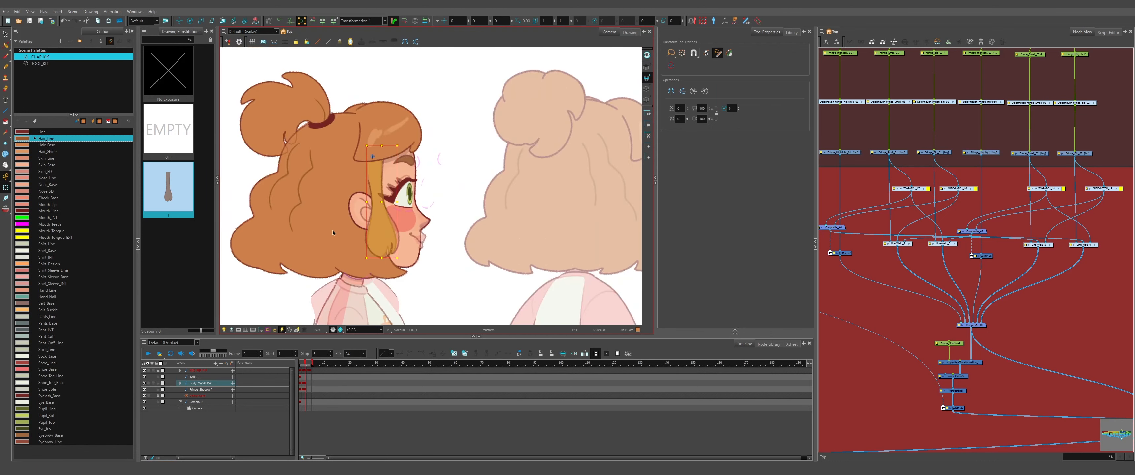
pyautogui.scroll(2, 379, 224)
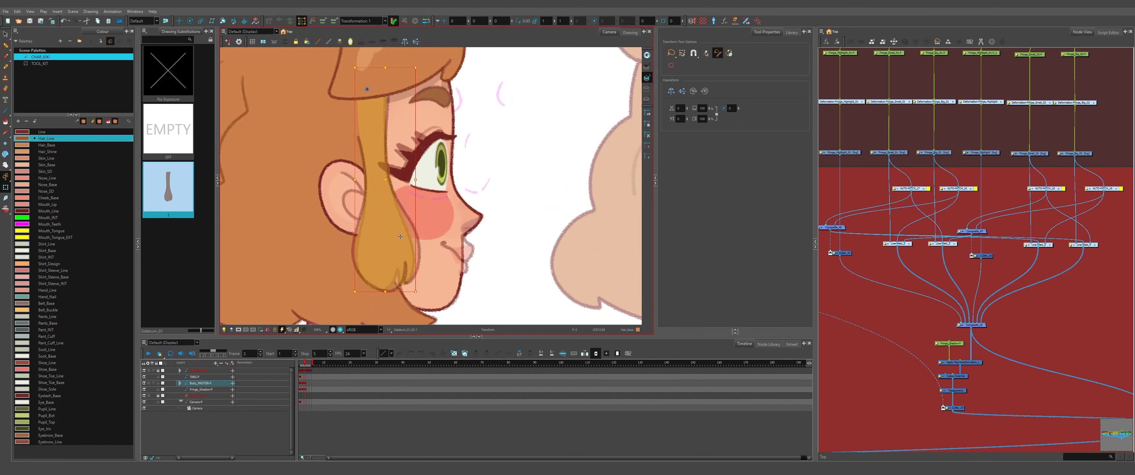
pyautogui.scroll(-1, 400, 237)
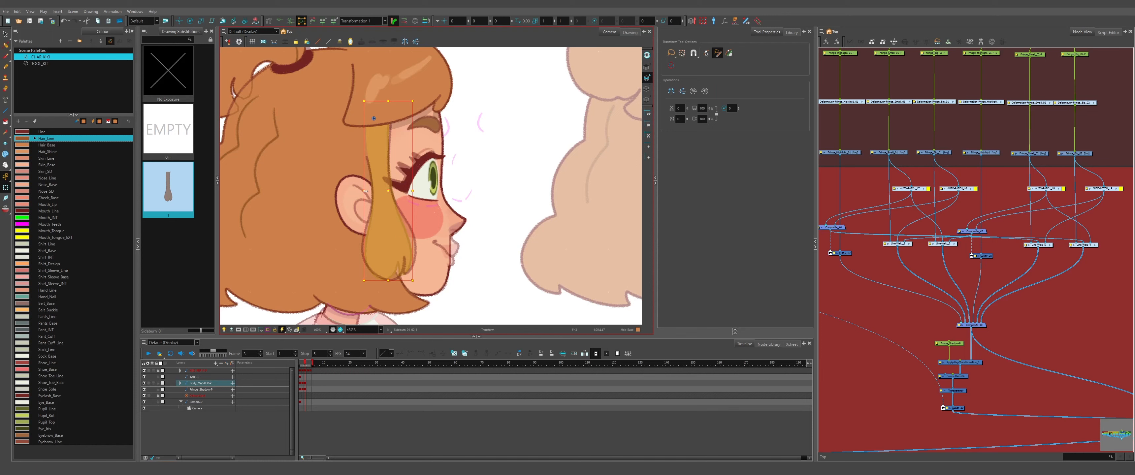
pyautogui.moveTo(365, 190); pyautogui.dragTo(363, 191)
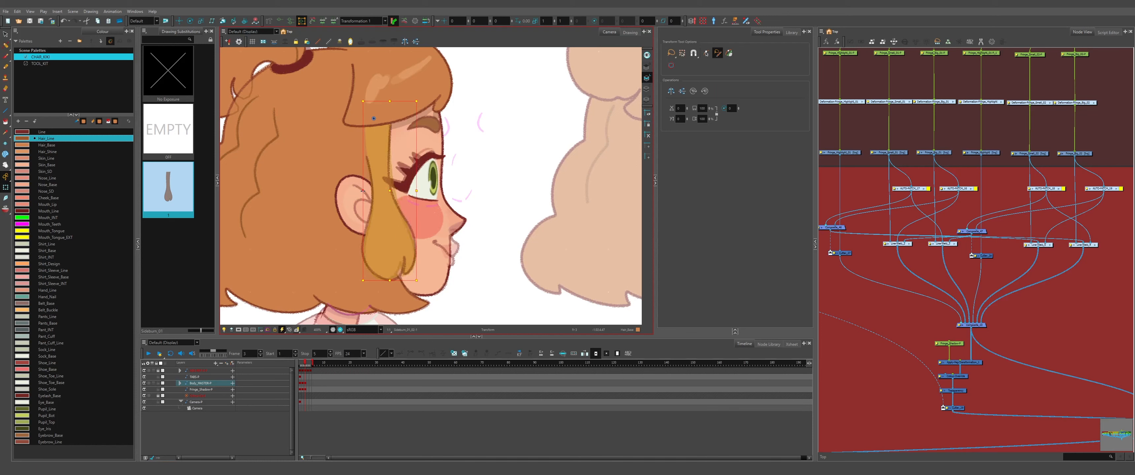
pyautogui.hotkey('ctrl', 'z')
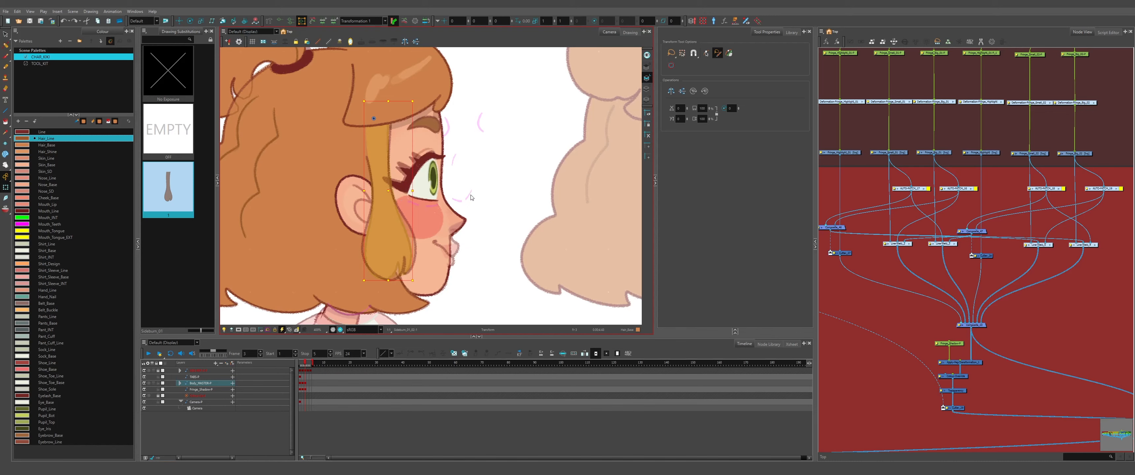
# Examine the sideburn and ear area in the front view, and clear the sideburn selection.
pyautogui.press(',')
pyautogui.press(',')
pyautogui.scroll(-2, 469, 199)
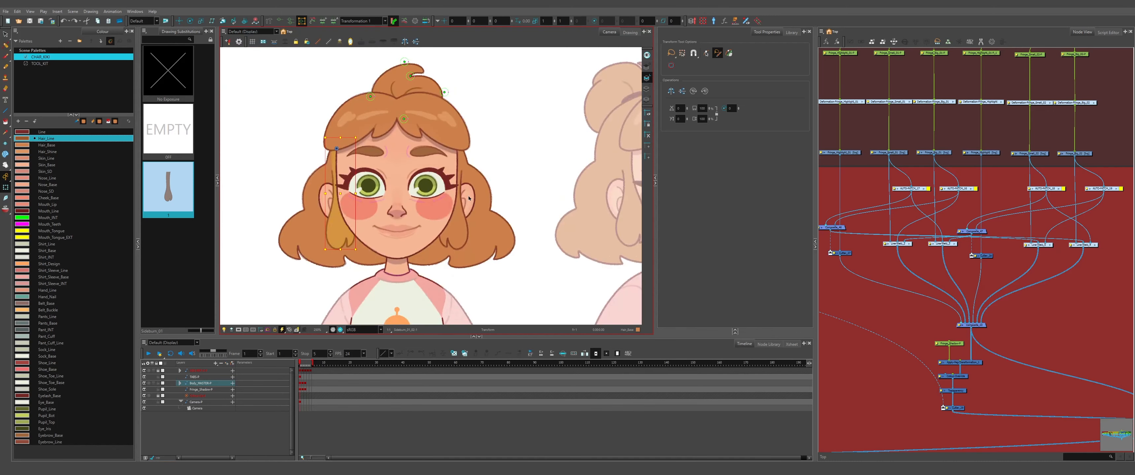
pyautogui.scroll(3, 469, 198)
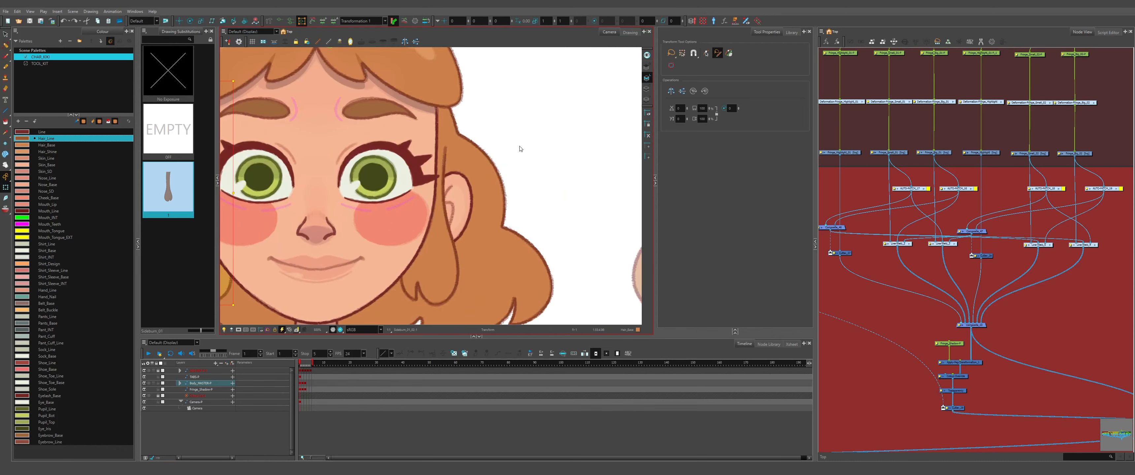
pyautogui.click(522, 147)
pyautogui.scroll(-2, 480, 180)
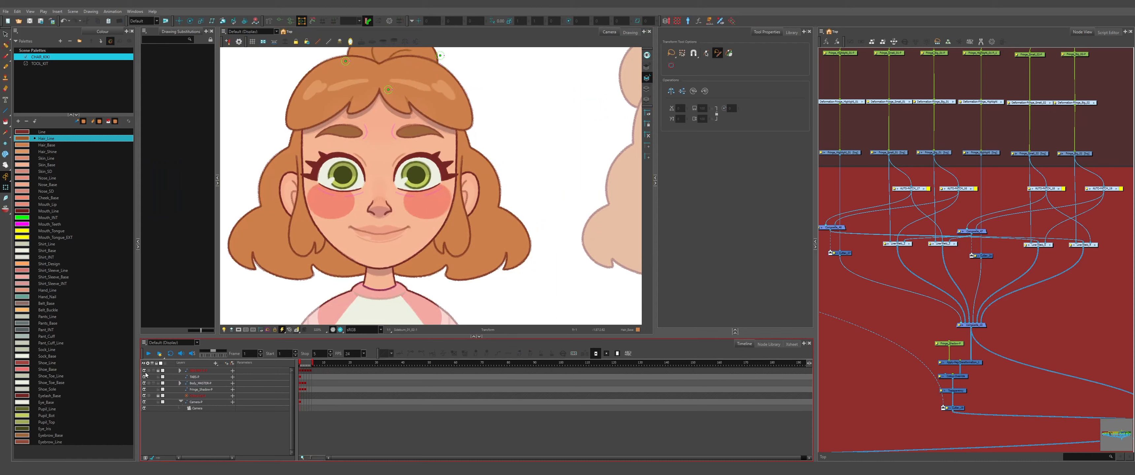
# Hide the reference artwork layer and compare the hair and head across the front, three-quarter and side views.
pyautogui.click(145, 371)
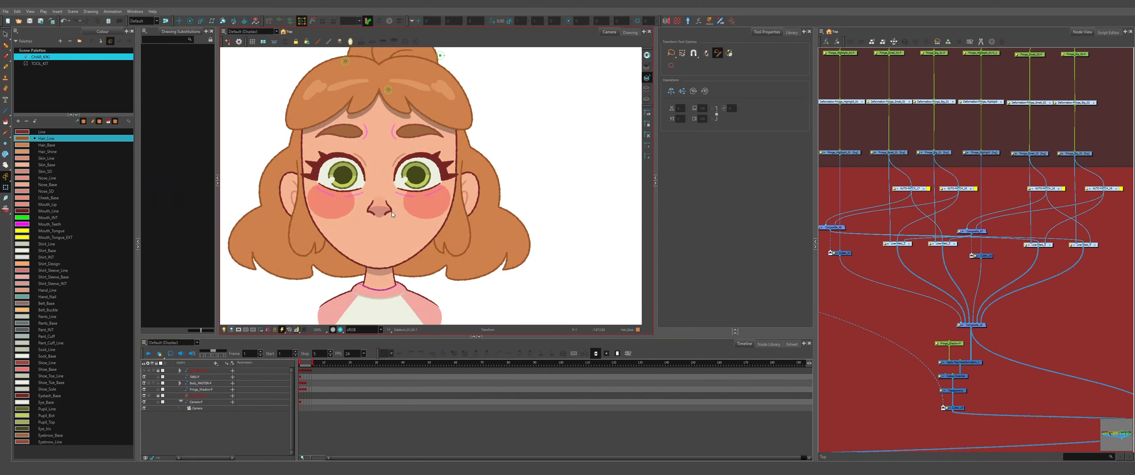
pyautogui.press('.')
pyautogui.press('.')
pyautogui.press(',')
pyautogui.scroll(-2, 447, 220)
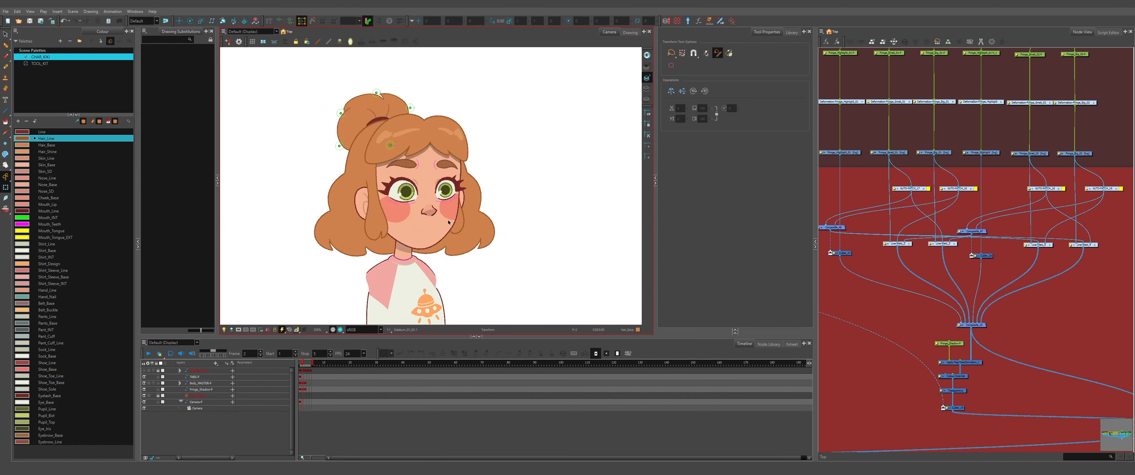
pyautogui.press(',')
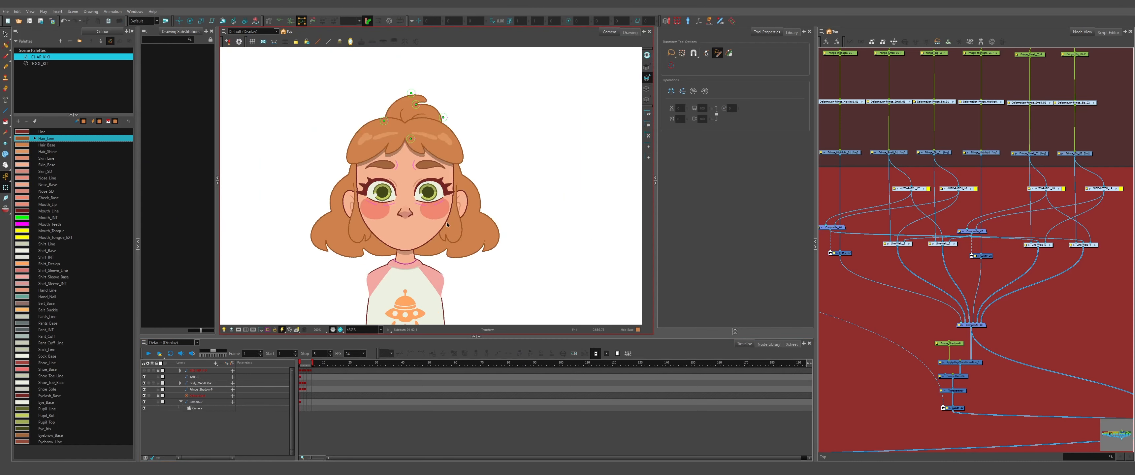
pyautogui.press('.')
pyautogui.press('.')
pyautogui.press(',')
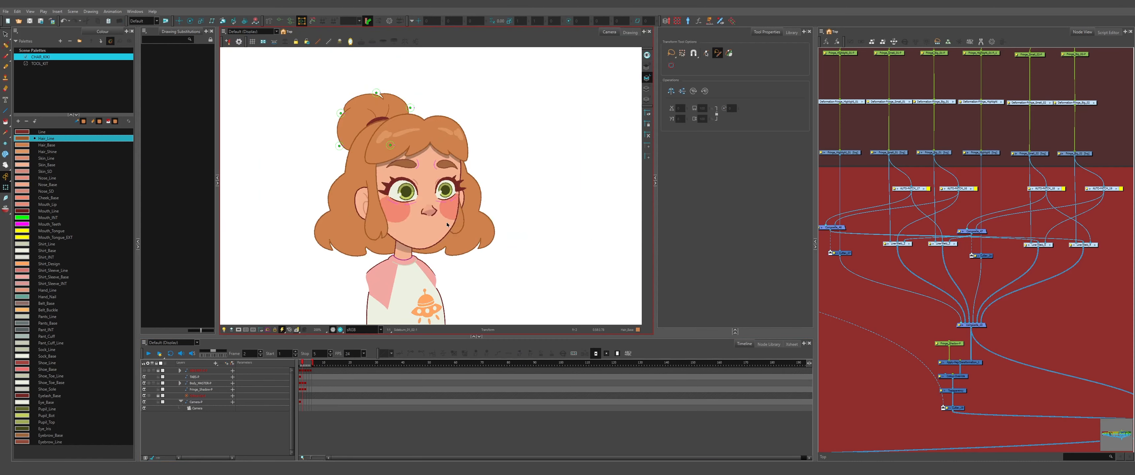
pyautogui.press(',')
pyautogui.press('.')
pyautogui.press('.')
pyautogui.press('.')
pyautogui.press(',')
pyautogui.press(',')
pyautogui.press(',')
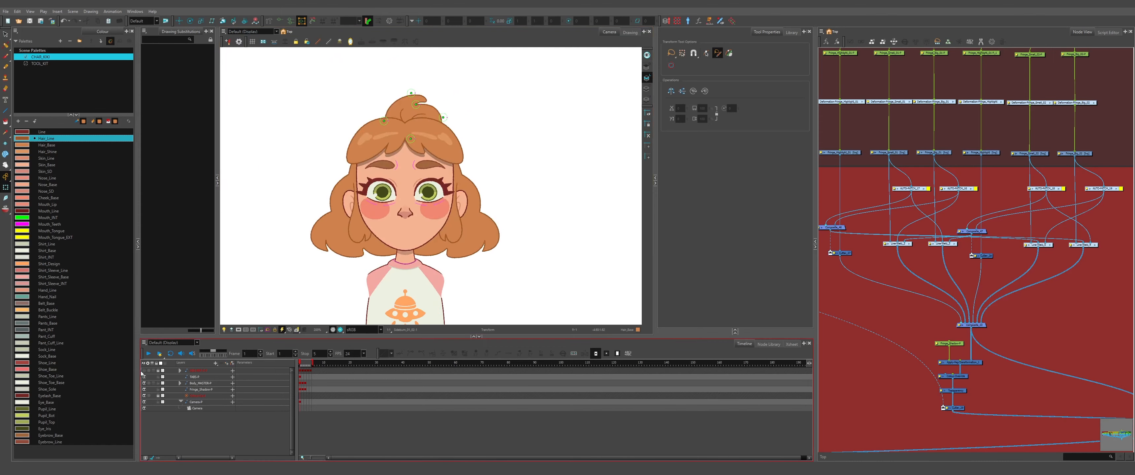
pyautogui.press('.')
pyautogui.press('.')
pyautogui.press('.')
pyautogui.press(',')
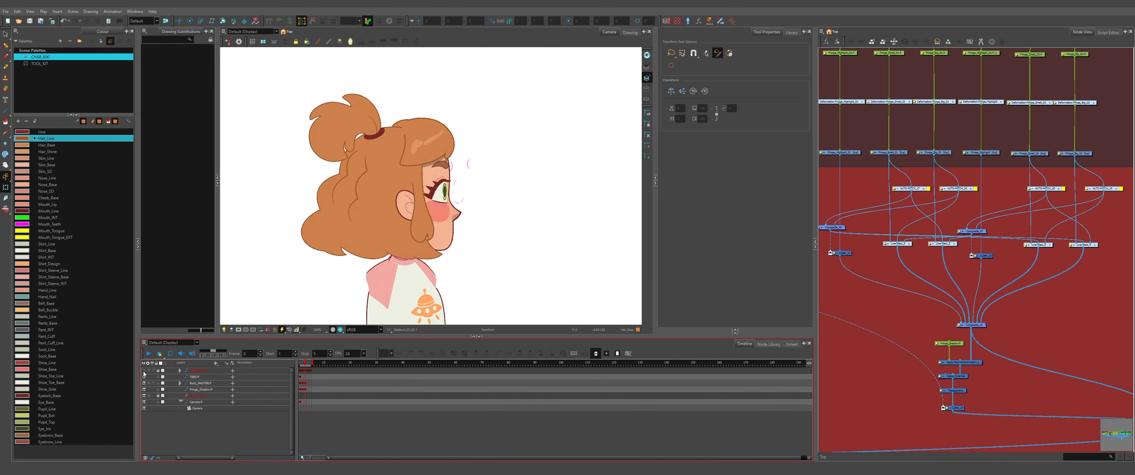
pyautogui.scroll(3, 420, 104)
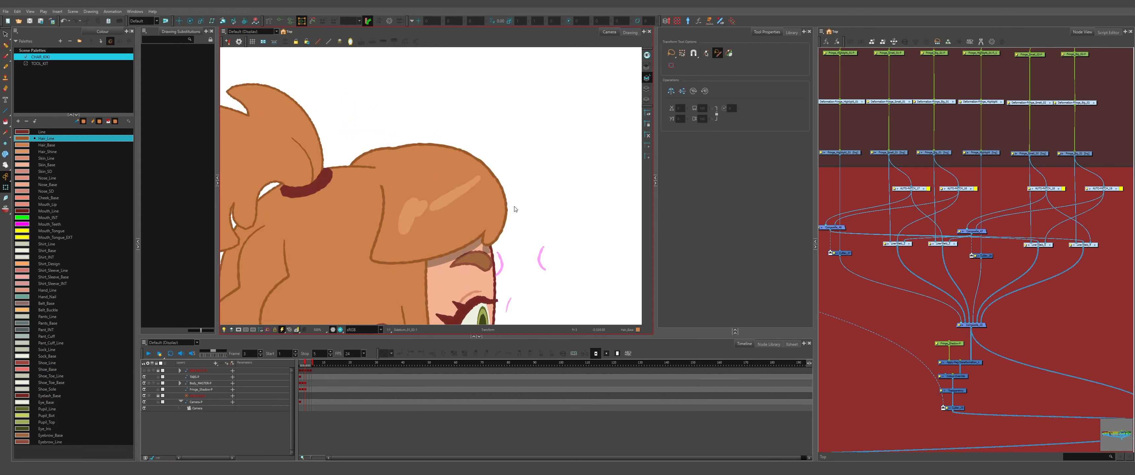
# Show the reference layer again and examine the side view's fringe and highlights against it and the three-quarter view.
pyautogui.click(145, 371)
pyautogui.scroll(2, 414, 213)
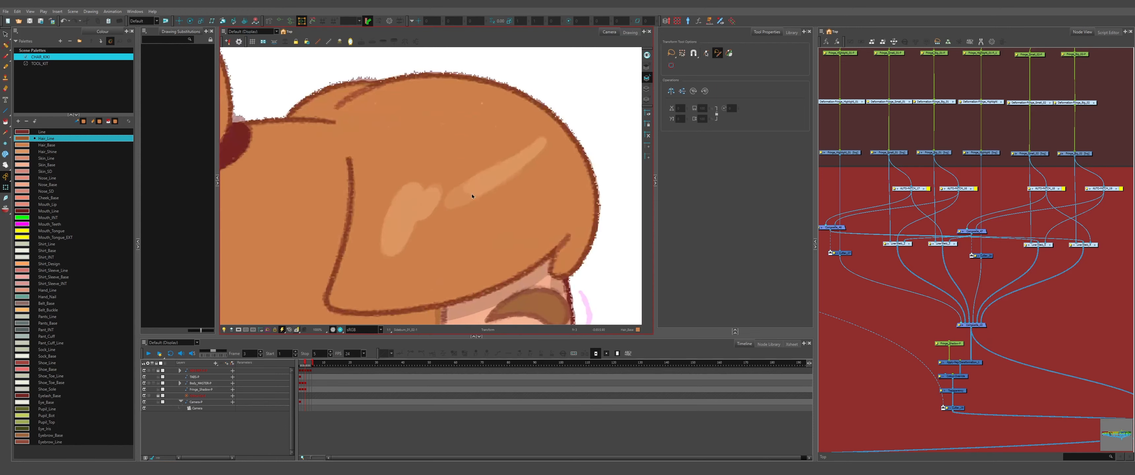
pyautogui.scroll(-2, 406, 216)
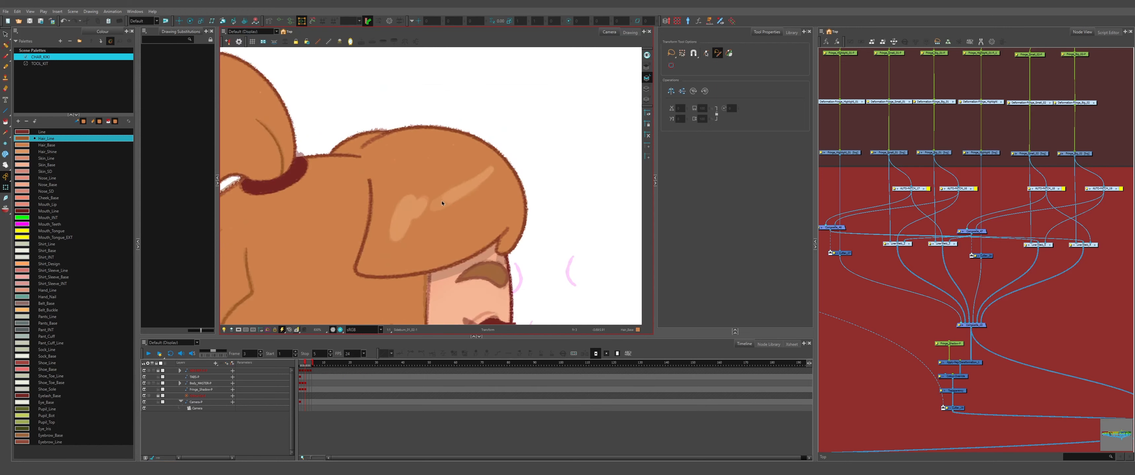
pyautogui.scroll(2, 442, 202)
pyautogui.scroll(-2, 443, 214)
pyautogui.press(',')
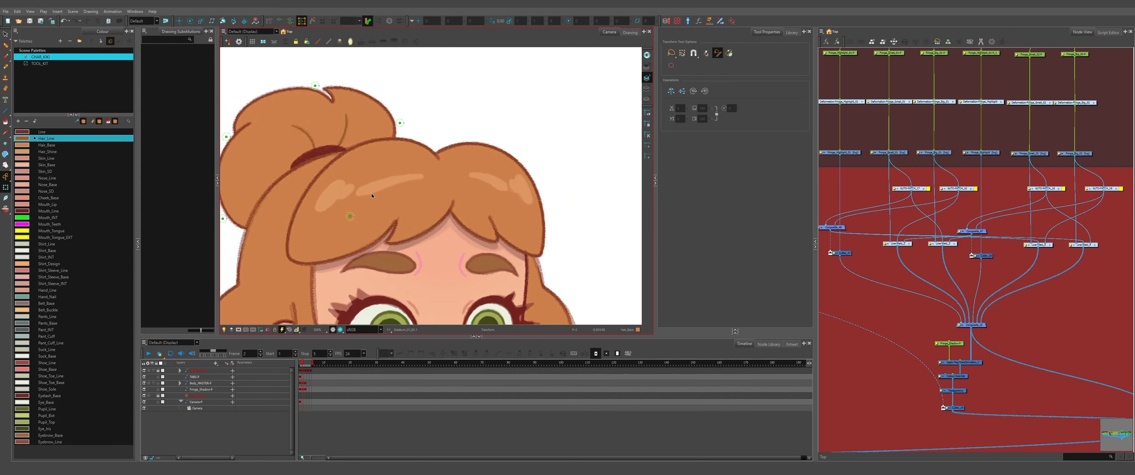
pyautogui.press('.')
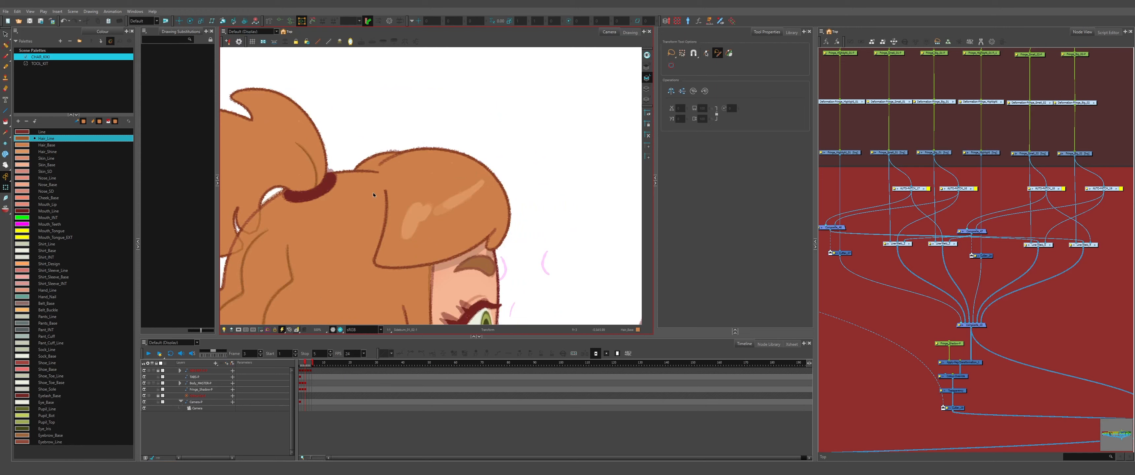
# Examine the fringe parting, tips and highlights up close in the front and three-quarter views.
pyautogui.press(',')
pyautogui.press(',')
pyautogui.scroll(2, 349, 220)
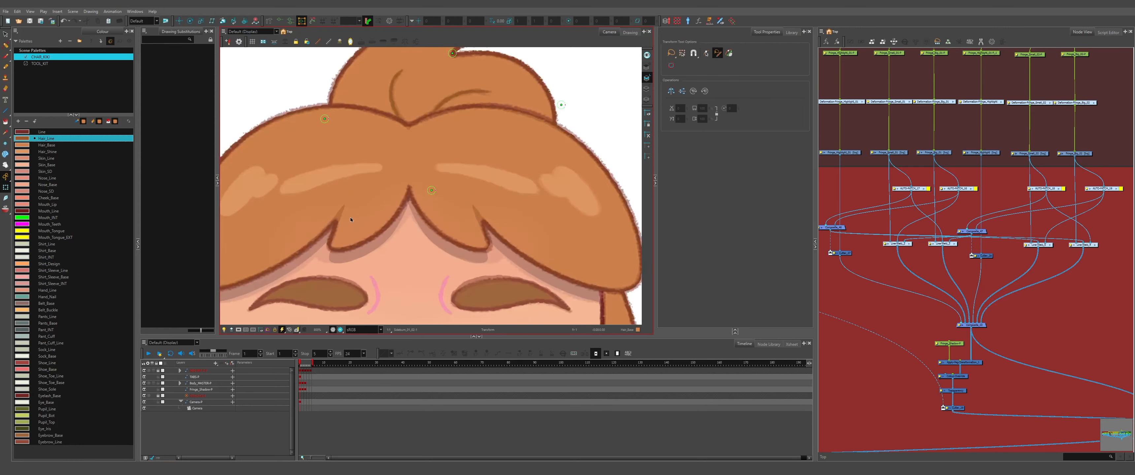
pyautogui.scroll(-1, 392, 202)
pyautogui.press('.')
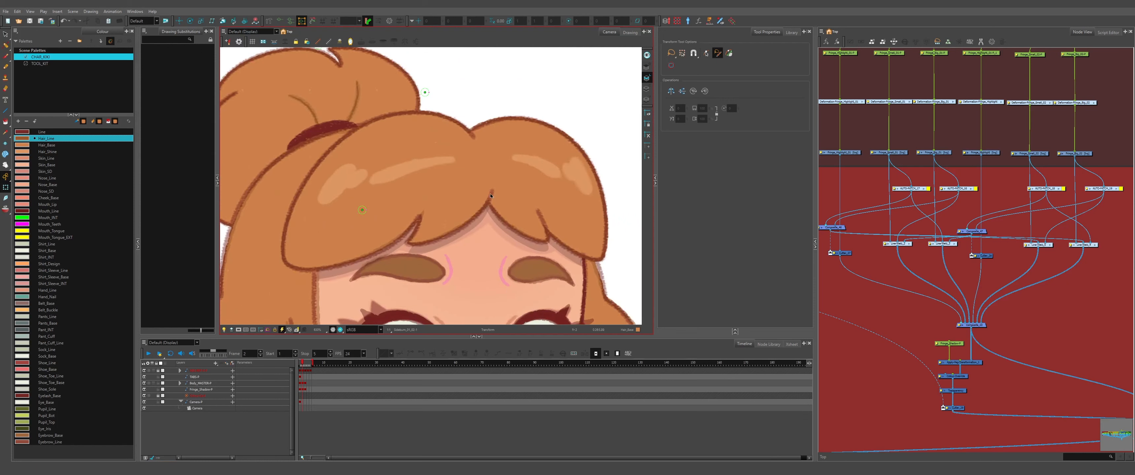
pyautogui.scroll(1, 490, 196)
pyautogui.scroll(-1, 487, 202)
pyautogui.scroll(1, 468, 130)
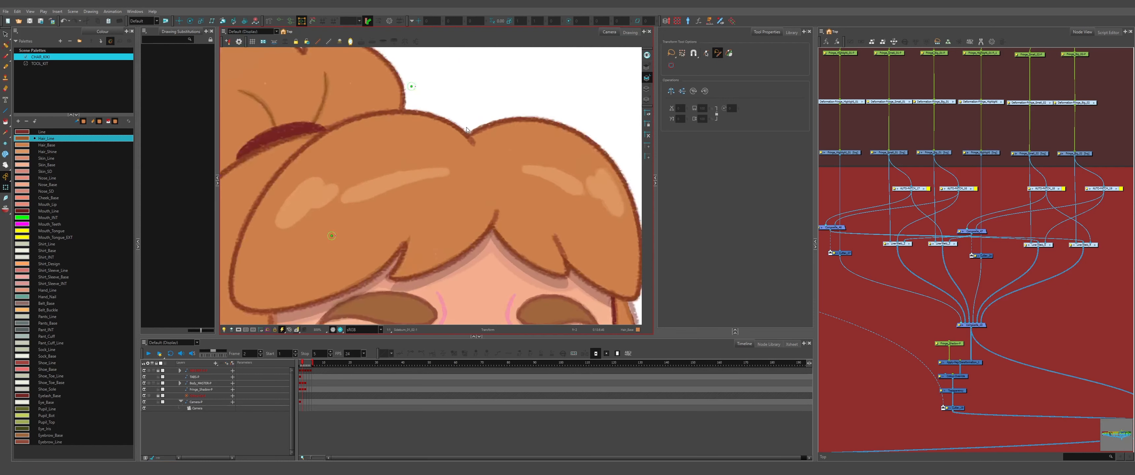
pyautogui.scroll(1, 467, 131)
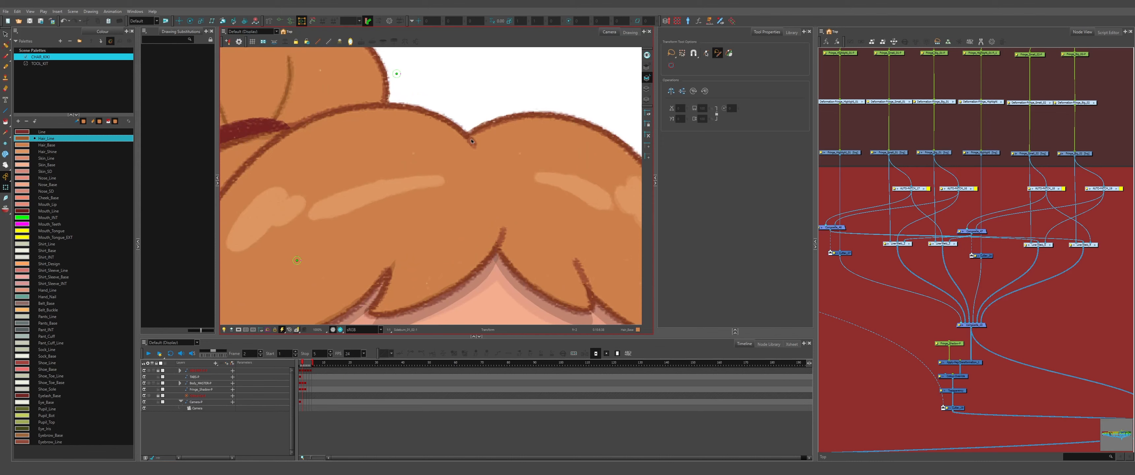
pyautogui.scroll(-4, 457, 148)
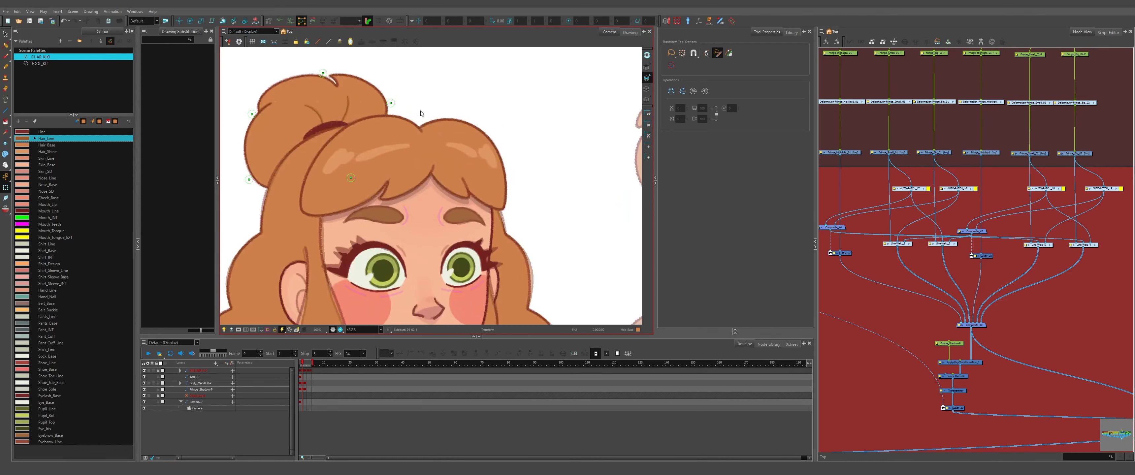
pyautogui.scroll(-1, 406, 139)
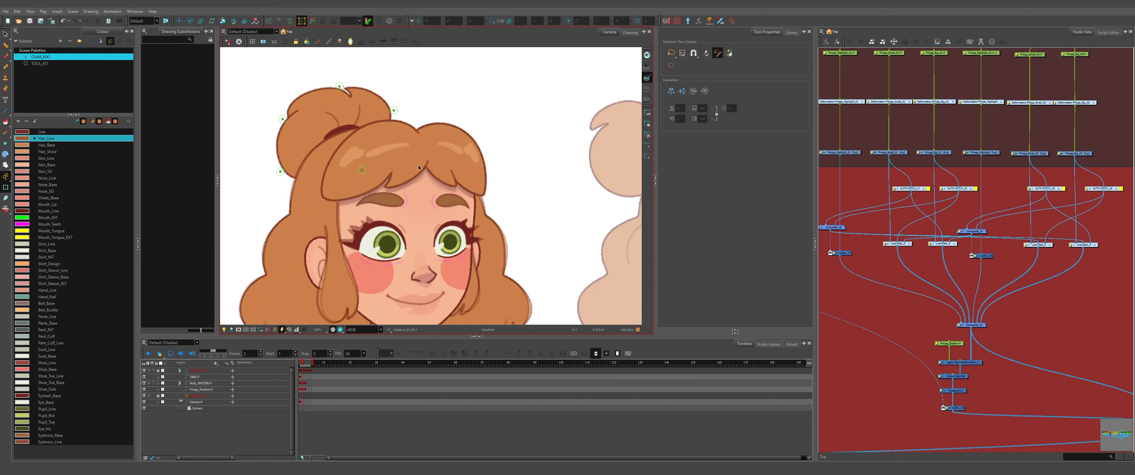
pyautogui.scroll(2, 419, 168)
pyautogui.scroll(2, 418, 151)
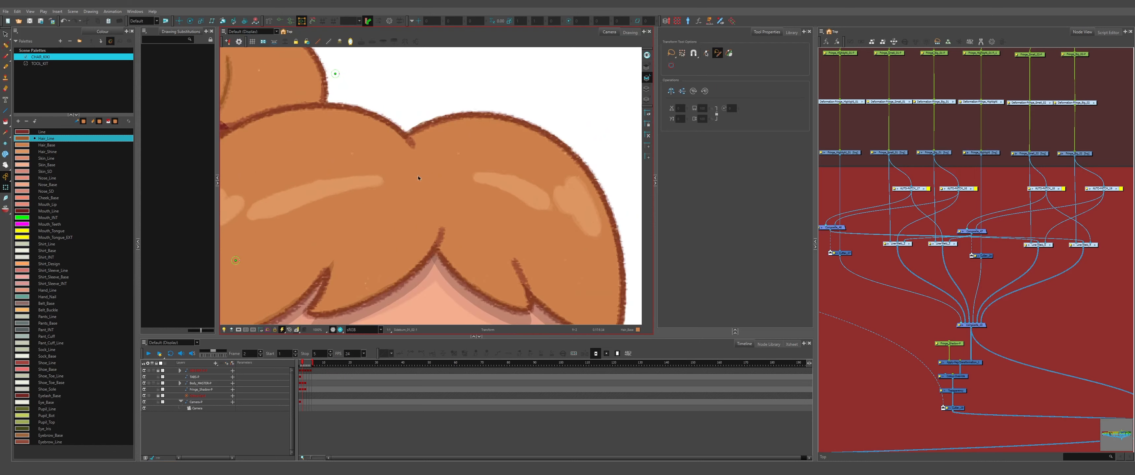
pyautogui.scroll(-2, 536, 277)
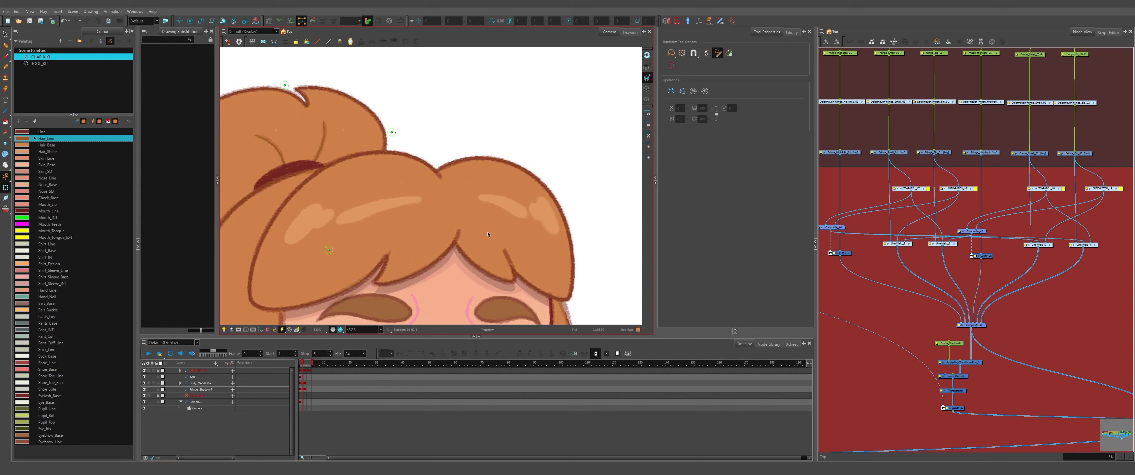
pyautogui.scroll(-3, 488, 234)
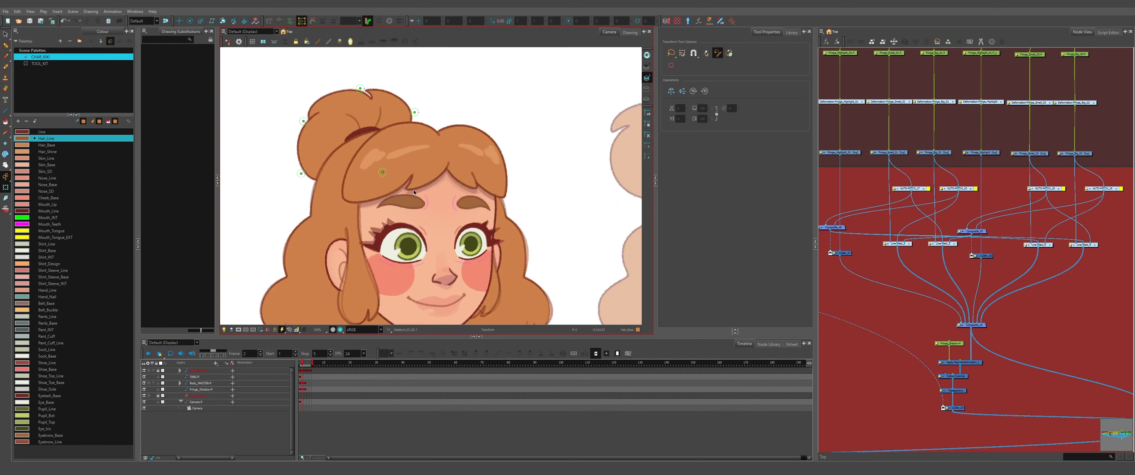
pyautogui.scroll(3, 414, 192)
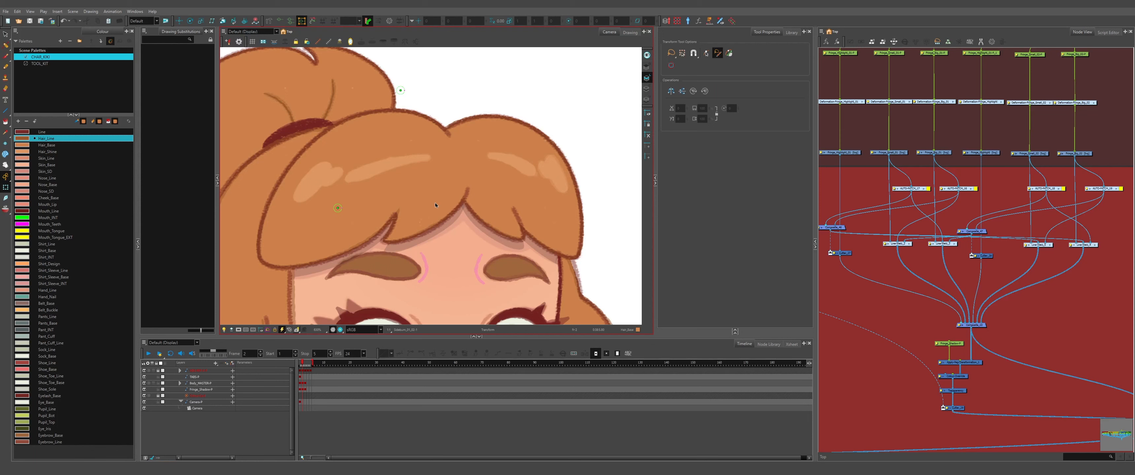
# Toggle the reference layer off and on to compare the three-quarter view's fringe with it.
pyautogui.click(144, 371)
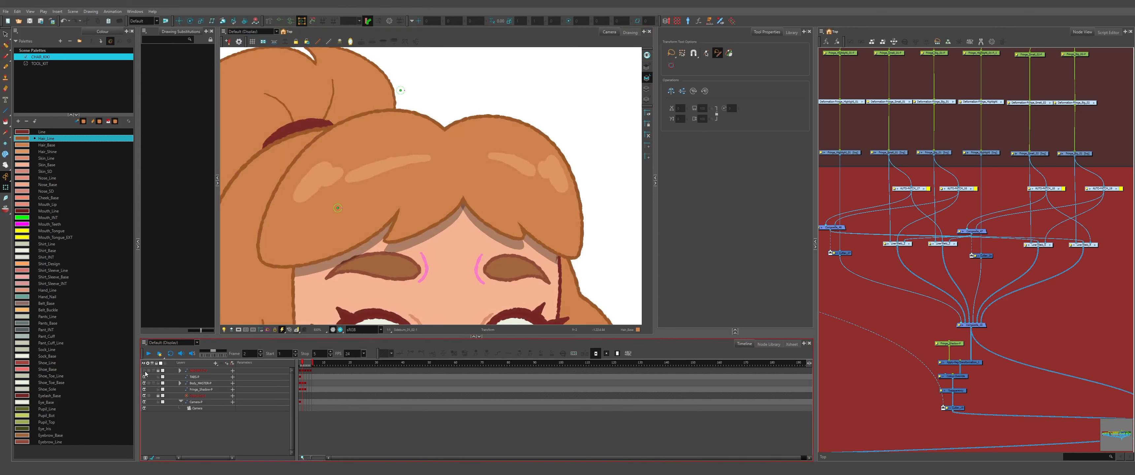
pyautogui.scroll(-5, 370, 183)
pyautogui.scroll(5, 377, 180)
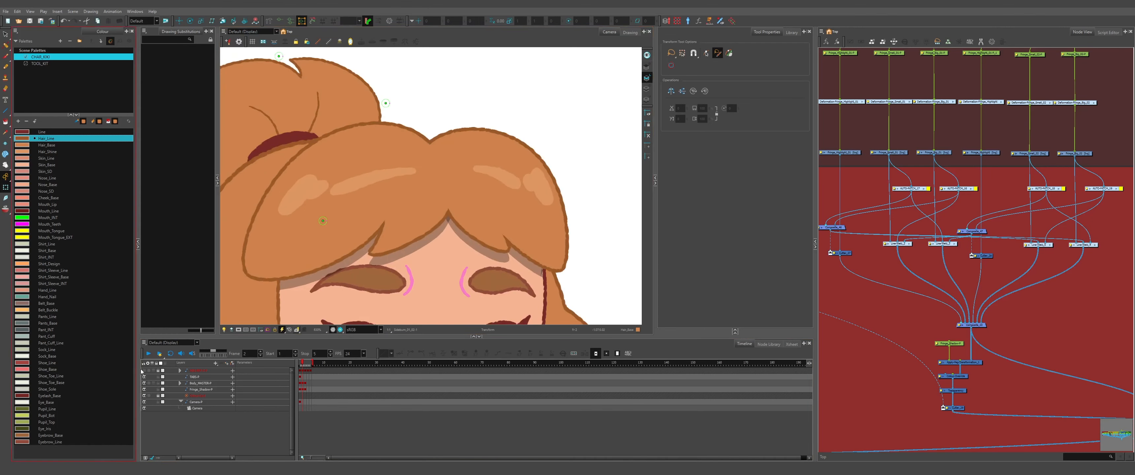
pyautogui.press('.')
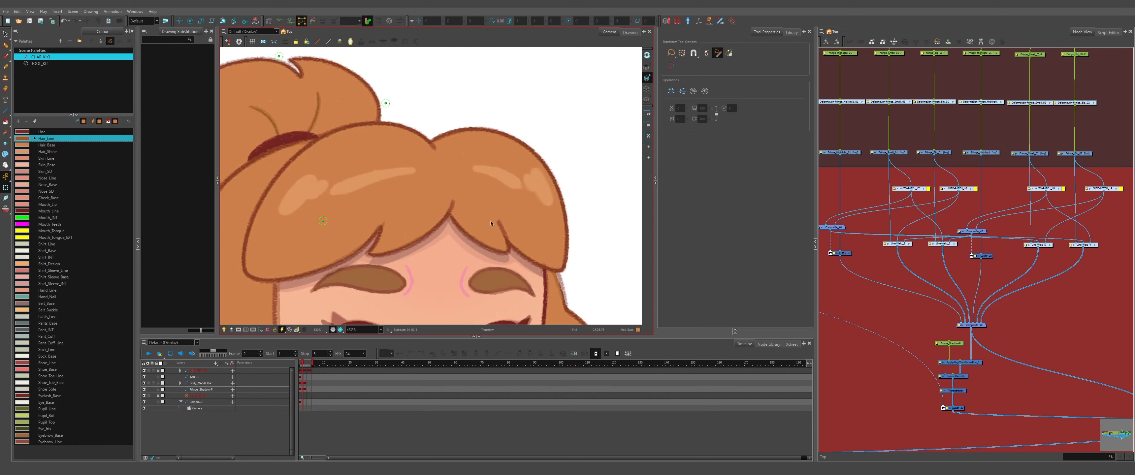
# Review the side view's fringe and the full turnaround, and inspect the UFO design on the front view's shirt.
pyautogui.press('.')
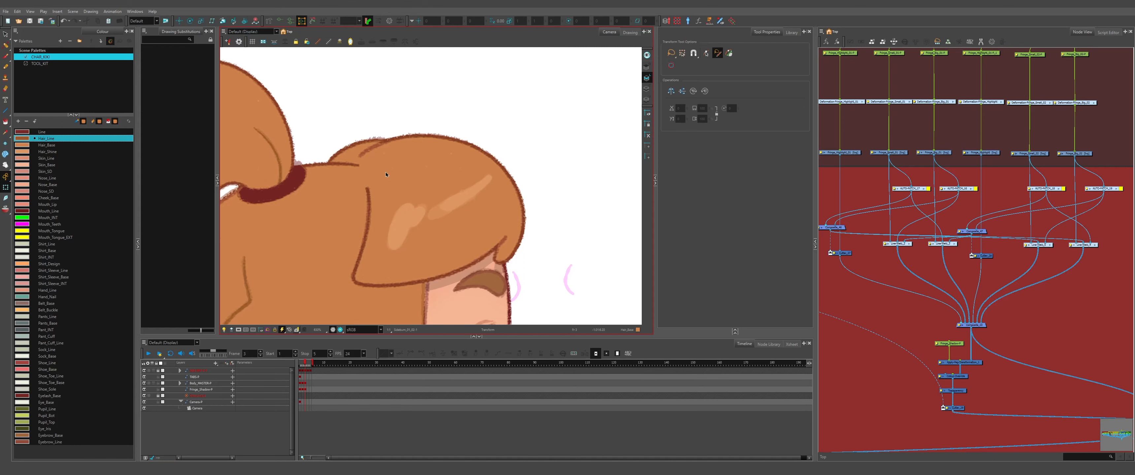
pyautogui.scroll(-10, 386, 175)
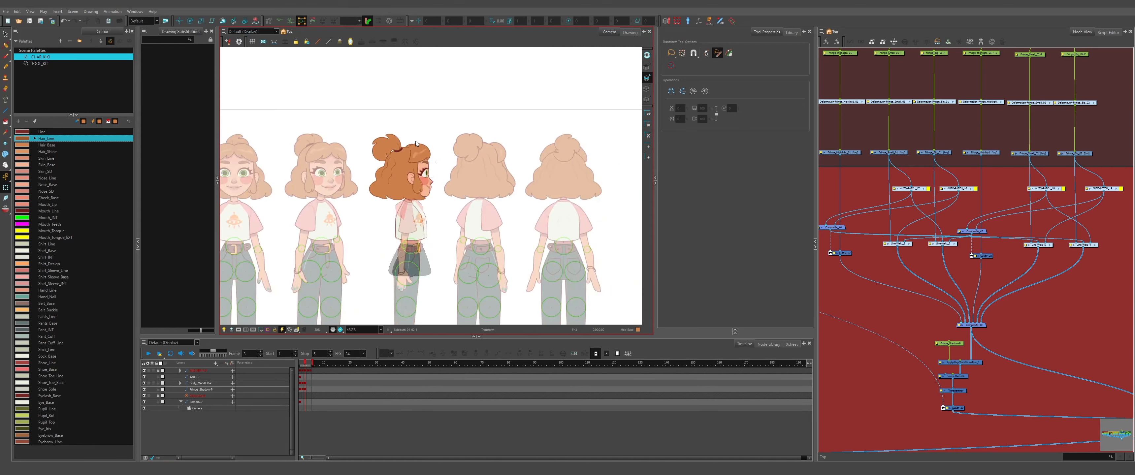
pyautogui.scroll(10, 415, 217)
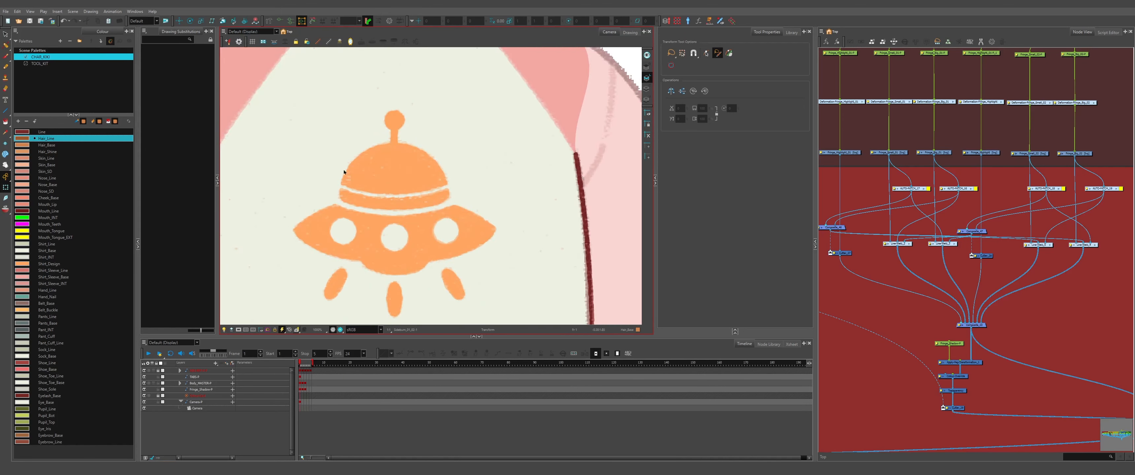
# Examine the UFO design on the front view's shirt and the three-quarter view's fringe parting and highlights against the reference.
pyautogui.scroll(-4, 344, 172)
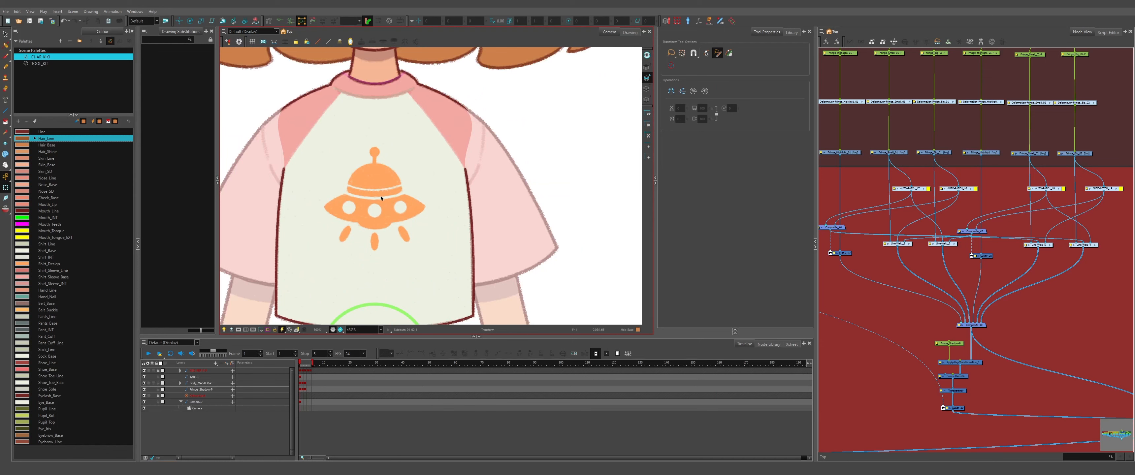
pyautogui.scroll(1, 381, 197)
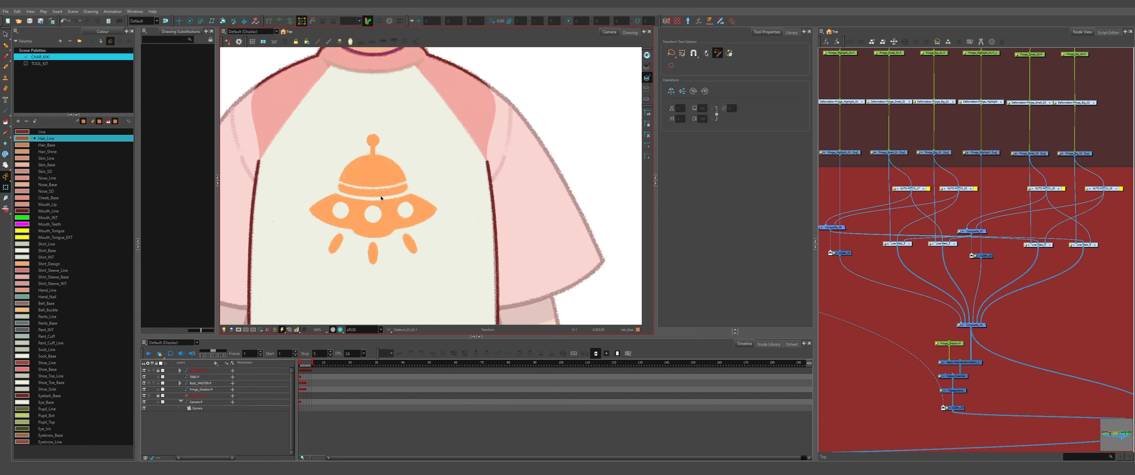
pyautogui.scroll(-5, 380, 196)
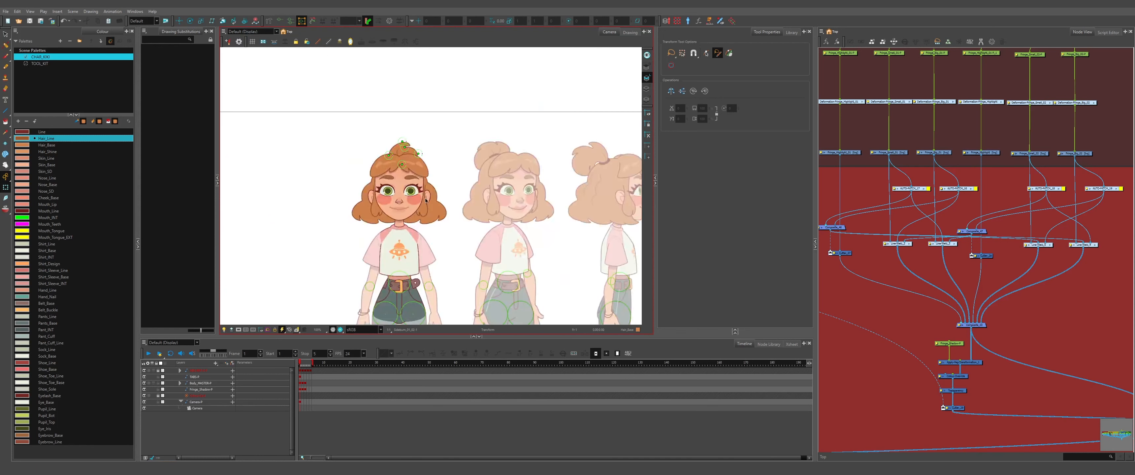
pyautogui.press('.')
pyautogui.scroll(4, 416, 139)
pyautogui.scroll(4, 398, 139)
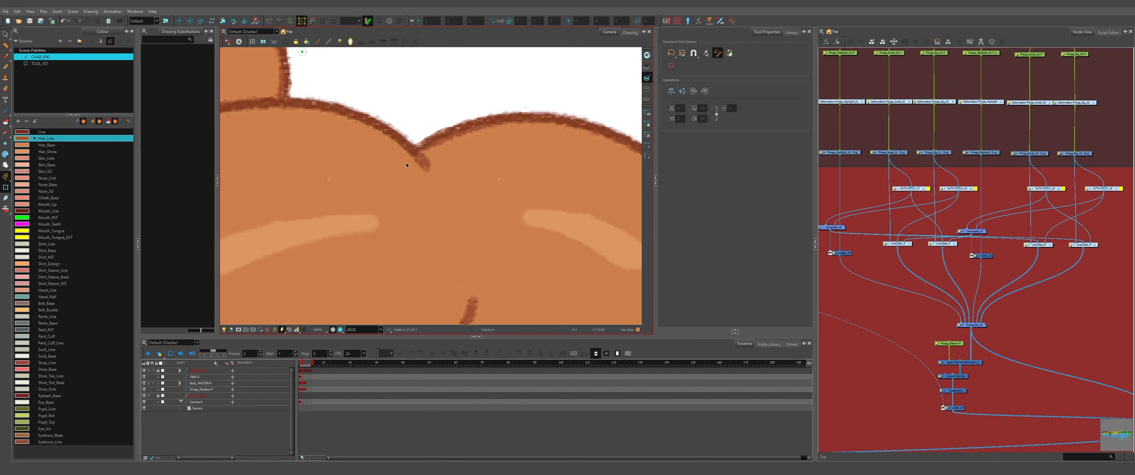
pyautogui.scroll(-4, 369, 173)
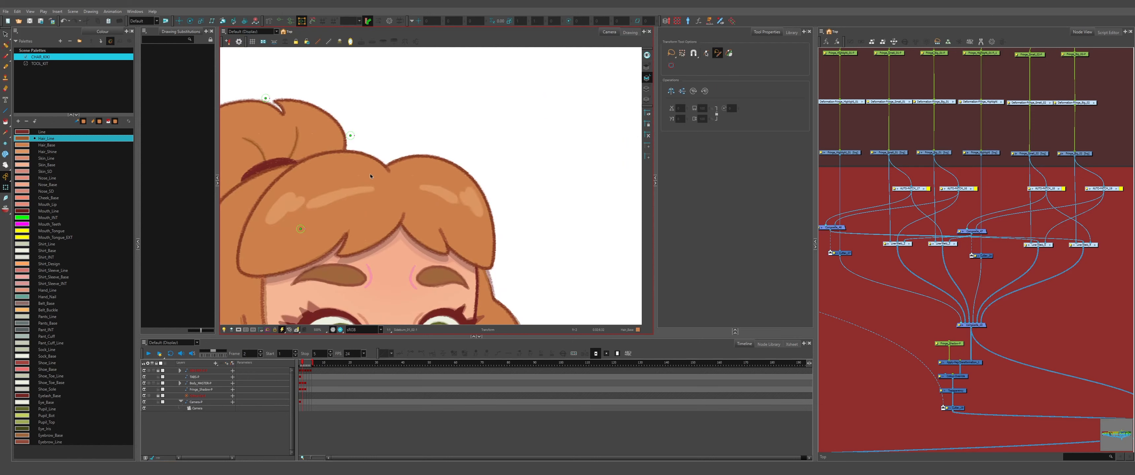
pyautogui.scroll(1, 398, 171)
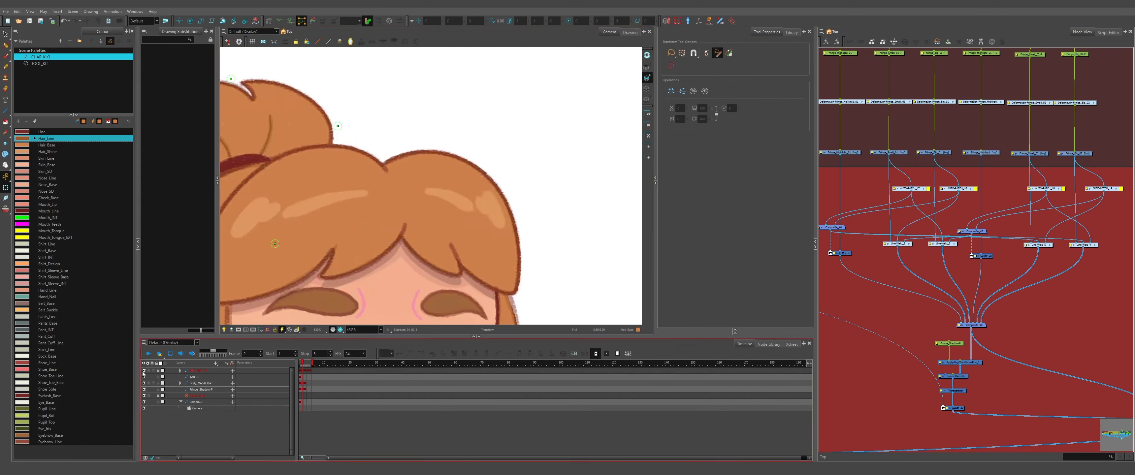
# Hide the reference layer and examine the fringe outline and highlights in the three-quarter and side views.
pyautogui.click(144, 371)
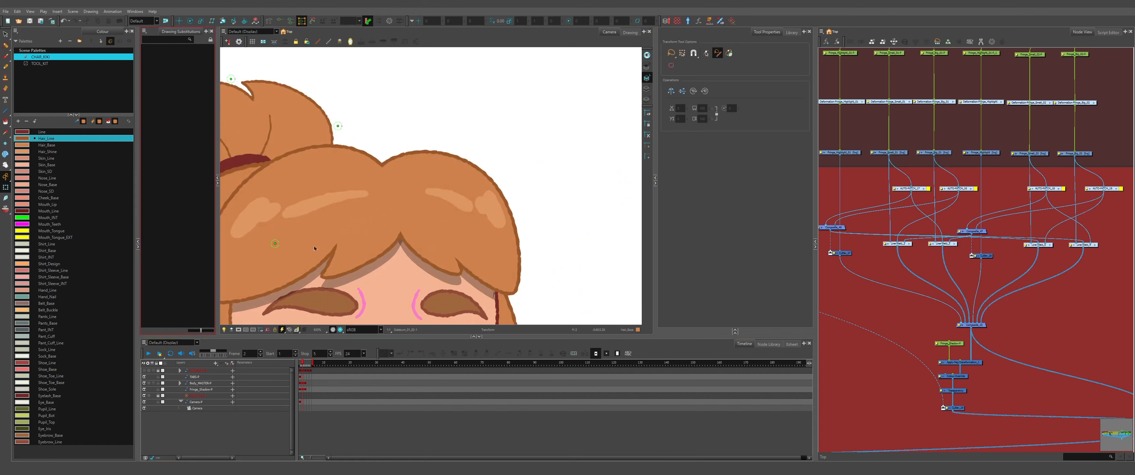
pyautogui.scroll(-6, 389, 155)
pyautogui.press('.')
pyautogui.scroll(5, 391, 154)
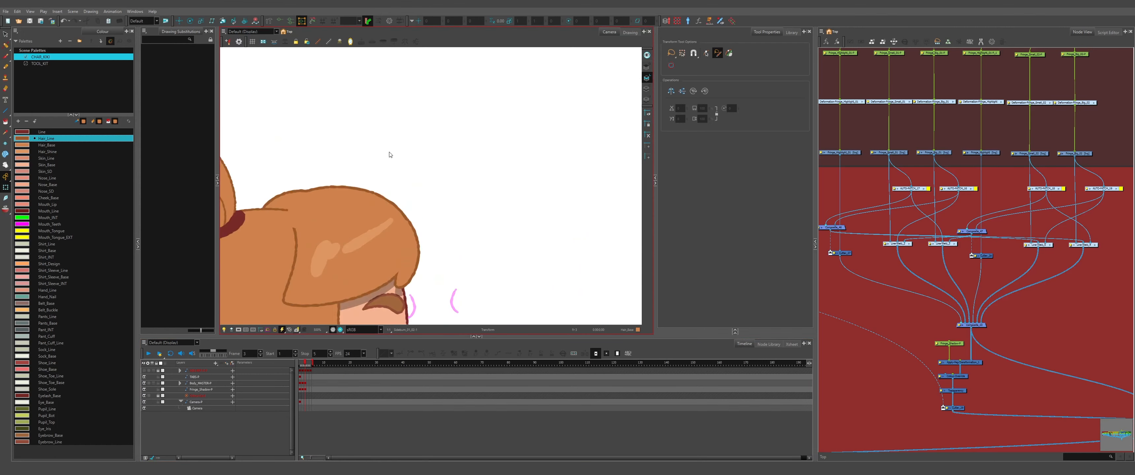
pyautogui.scroll(-6, 390, 160)
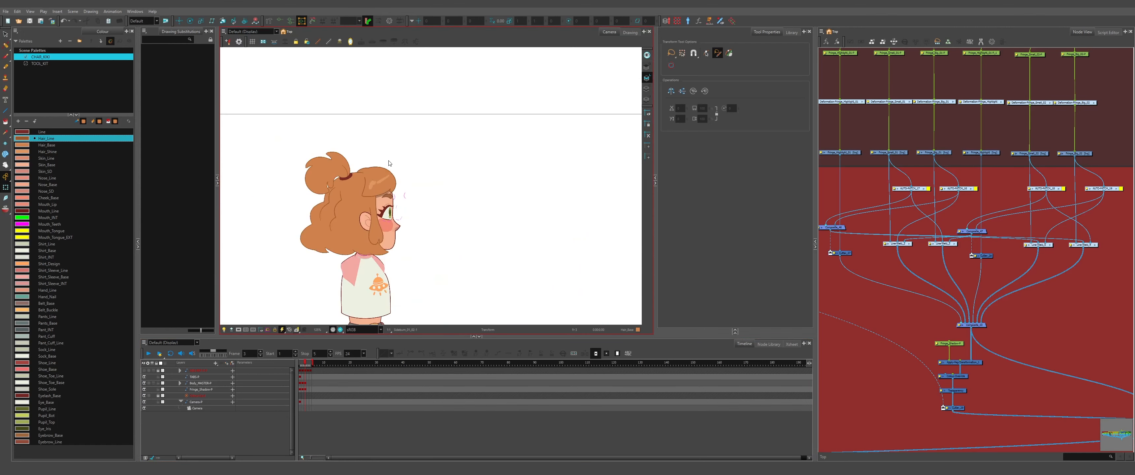
pyautogui.press(',')
pyautogui.press(',')
pyautogui.press('.')
pyautogui.press('.')
pyautogui.scroll(9, 371, 166)
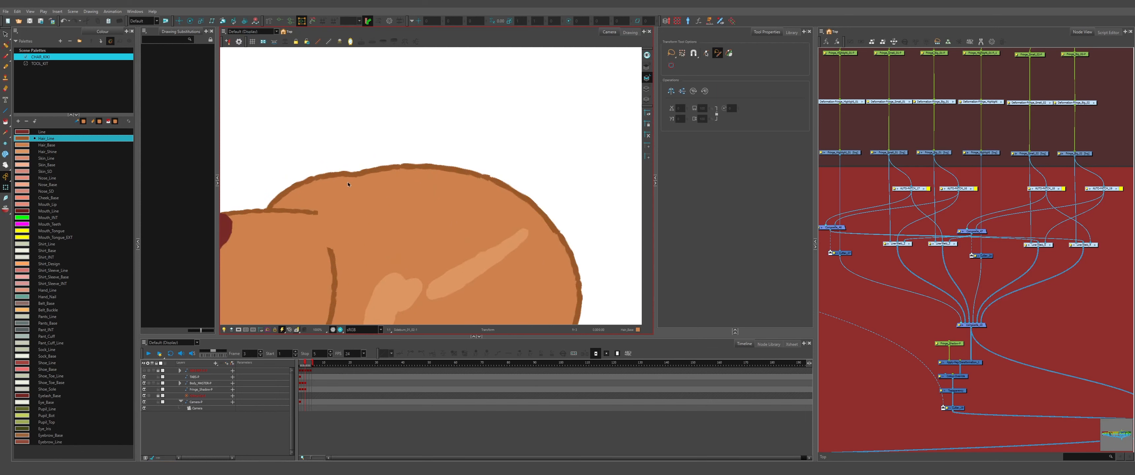
pyautogui.scroll(2, 377, 168)
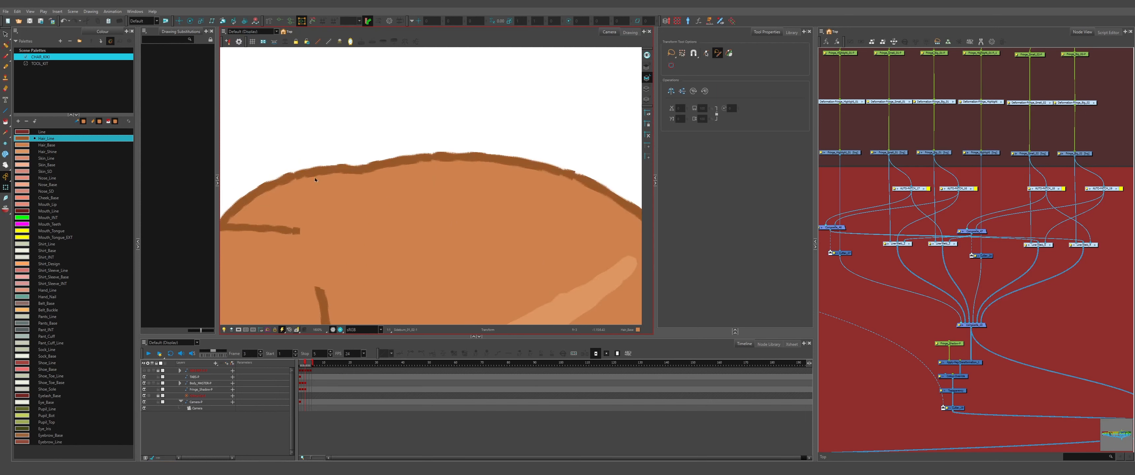
# Compare the top of the side view's fringe and its highlights with the reference layer shown.
pyautogui.scroll(-7, 372, 173)
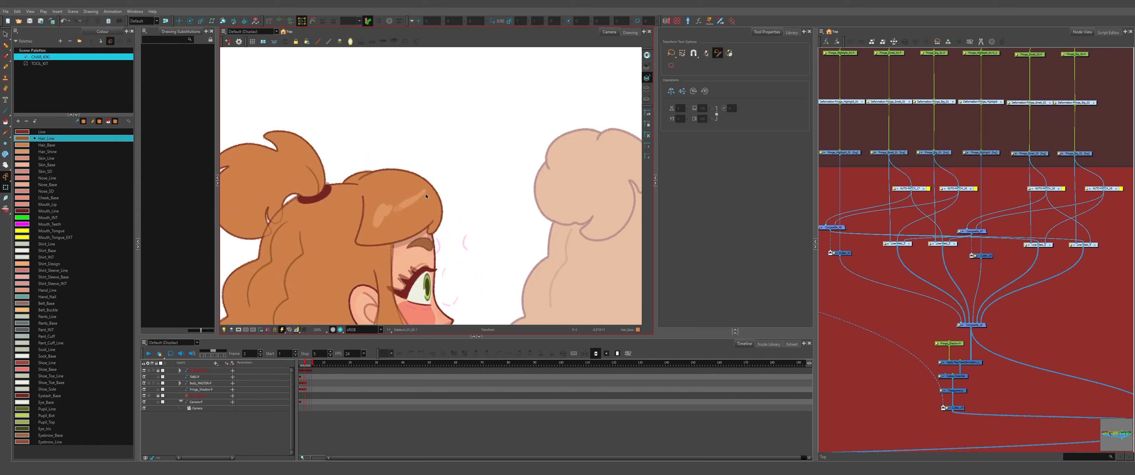
pyautogui.scroll(-2, 466, 186)
pyautogui.scroll(3, 384, 201)
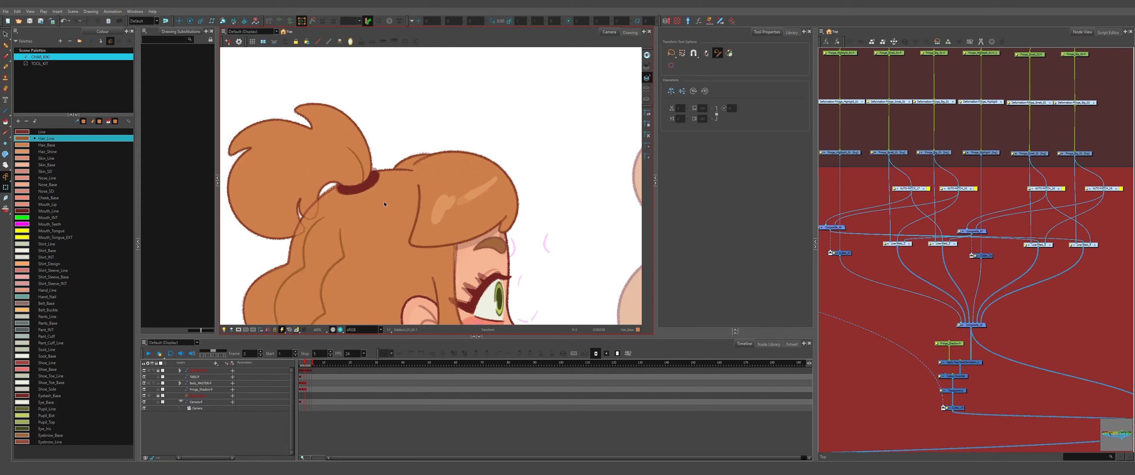
pyautogui.scroll(-1, 384, 201)
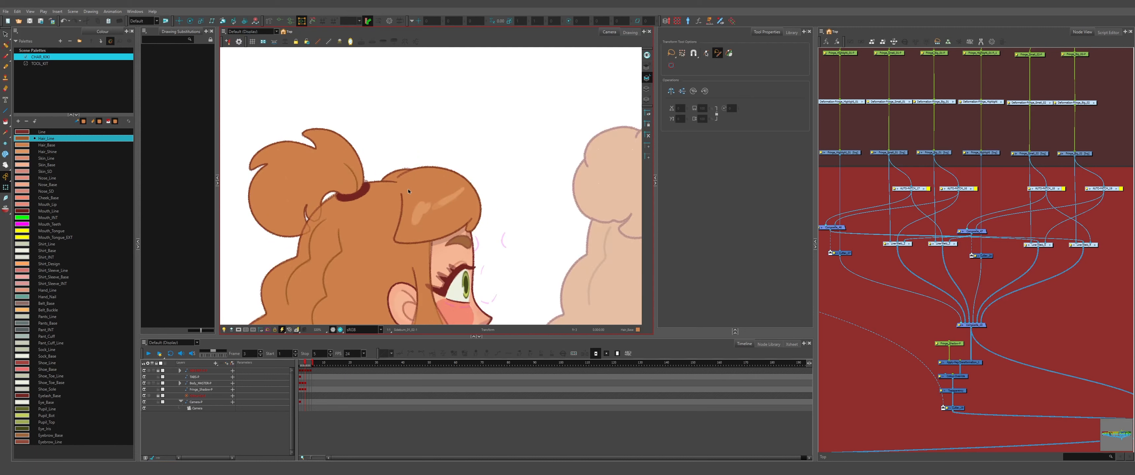
pyautogui.scroll(1, 408, 189)
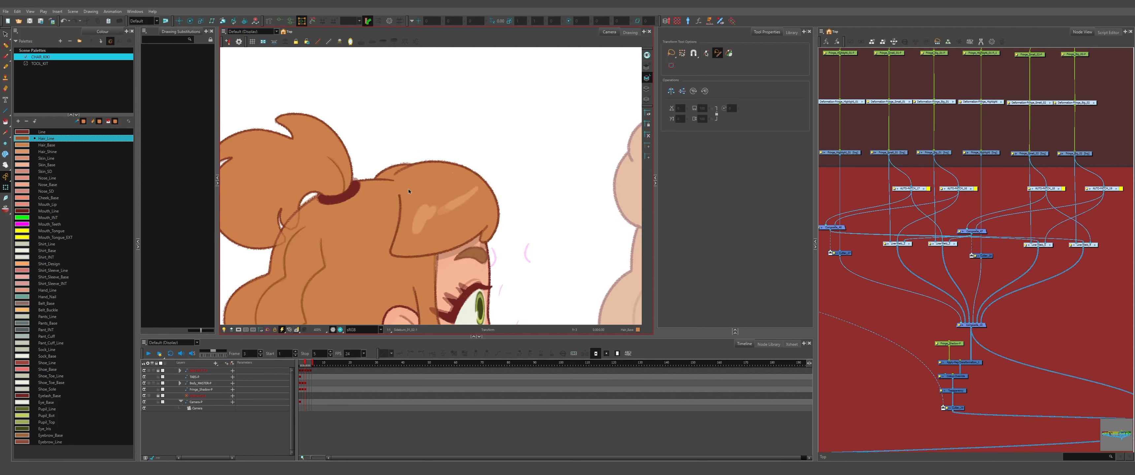
pyautogui.scroll(2, 414, 165)
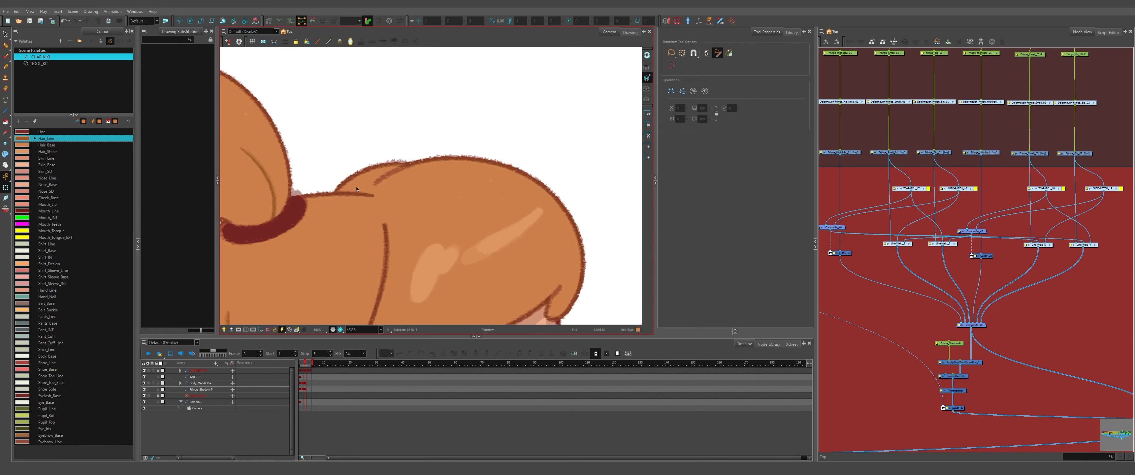
pyautogui.scroll(-3, 433, 154)
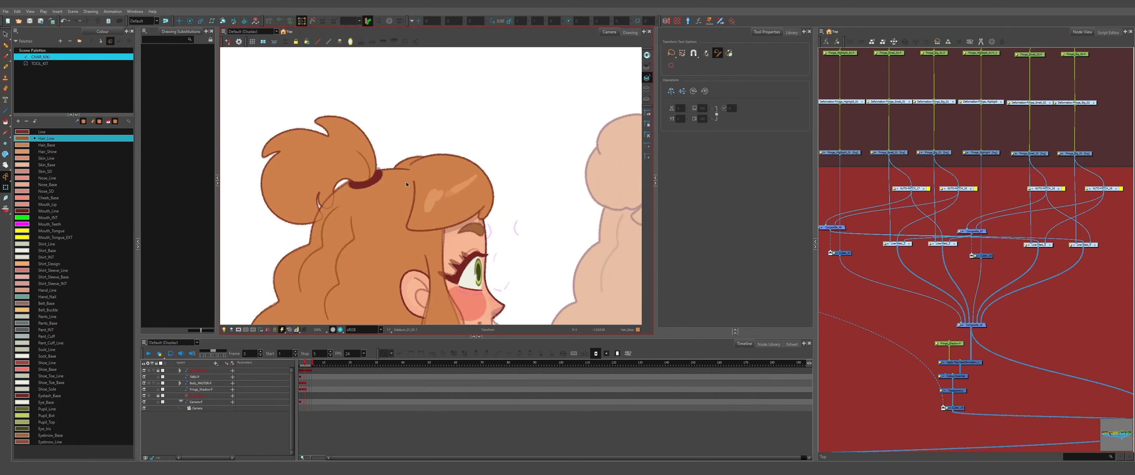
pyautogui.scroll(1, 406, 182)
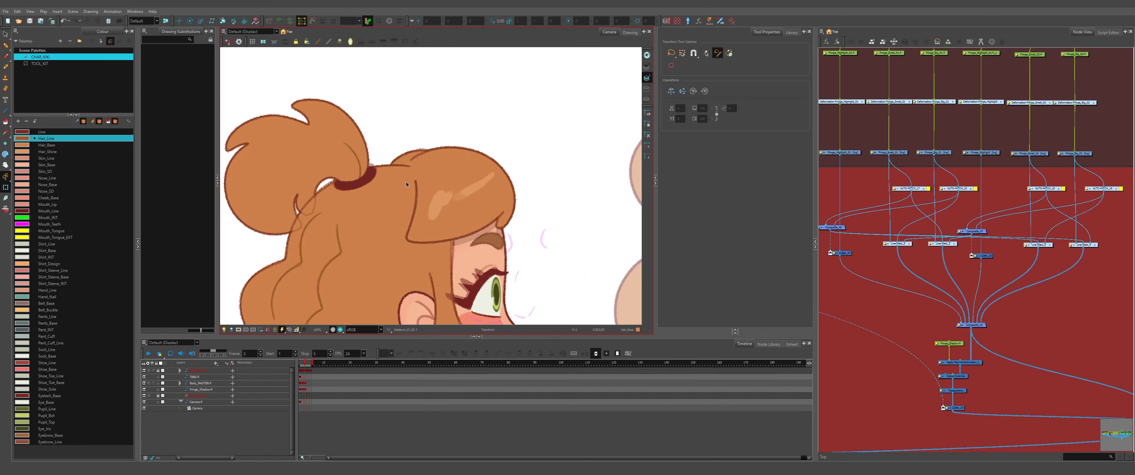
# Compare the fringe tips and parting in the front and three-quarter views with the reference.
pyautogui.press(',')
pyautogui.press(',')
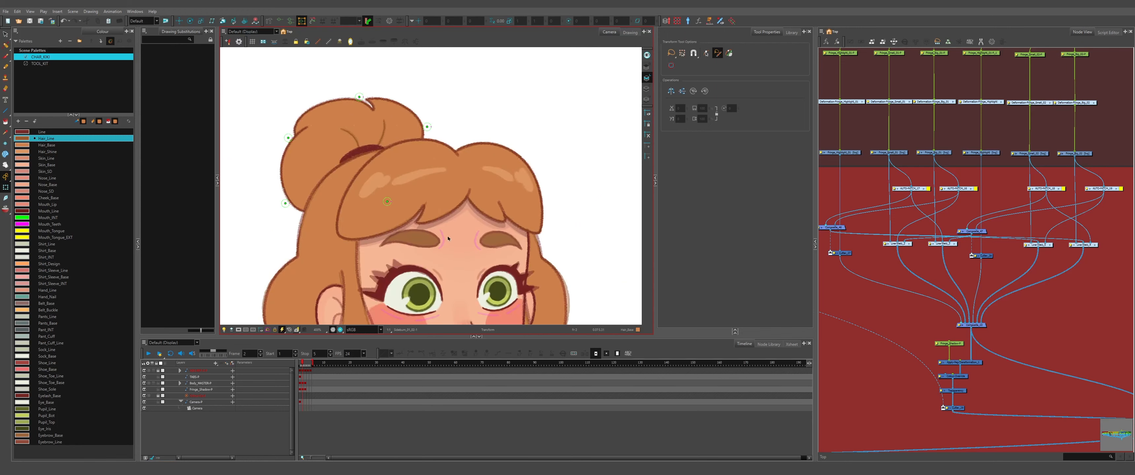
pyautogui.scroll(3, 406, 198)
pyautogui.scroll(-3, 421, 192)
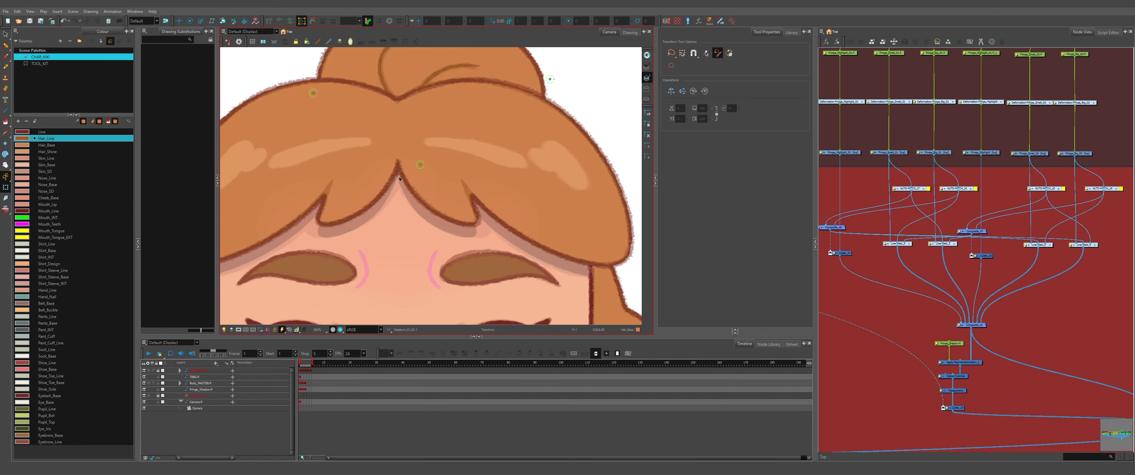
pyautogui.scroll(3, 419, 186)
pyautogui.scroll(-1, 416, 173)
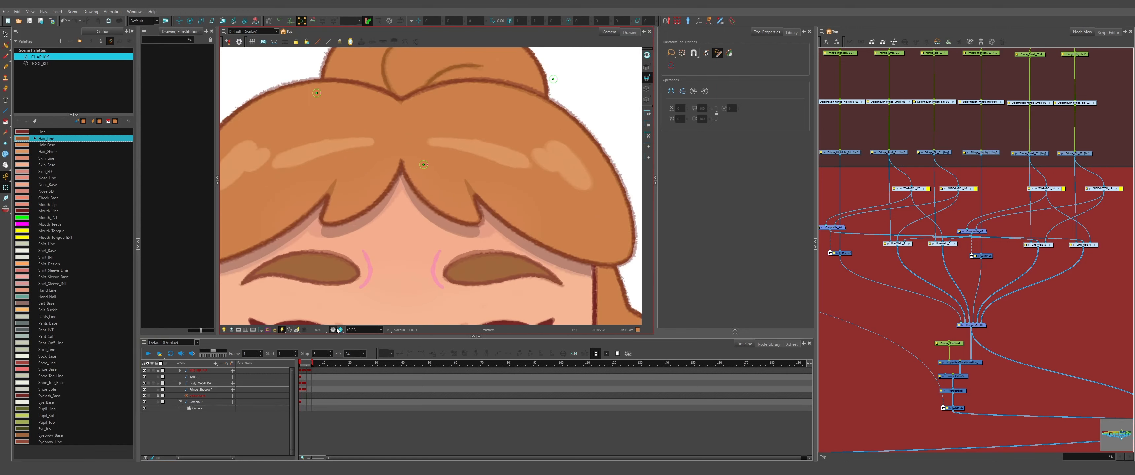
# Hide the reference layer and inspect the fringe shadow at the three-quarter view's parting up close.
pyautogui.click(145, 372)
pyautogui.scroll(6, 395, 174)
pyautogui.press('.')
pyautogui.scroll(-5, 423, 182)
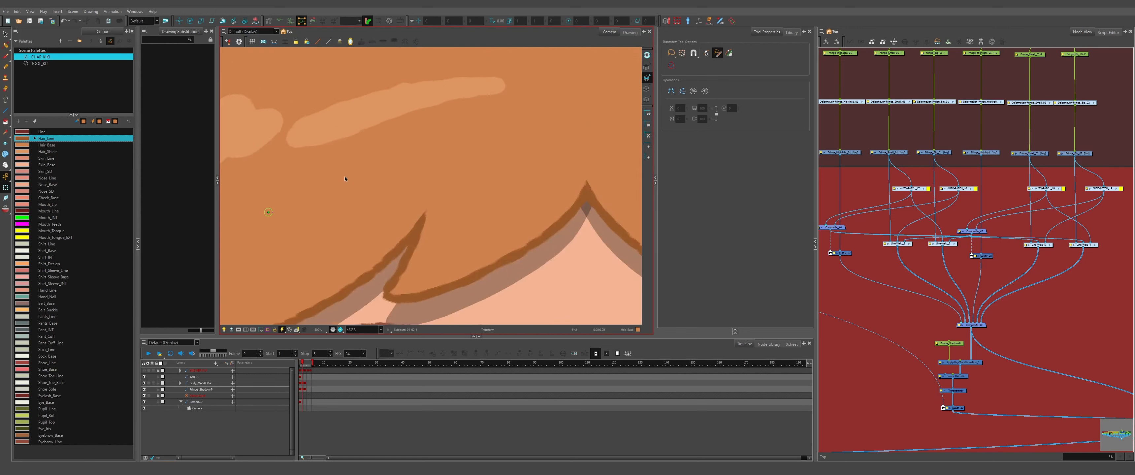
pyautogui.scroll(4, 445, 190)
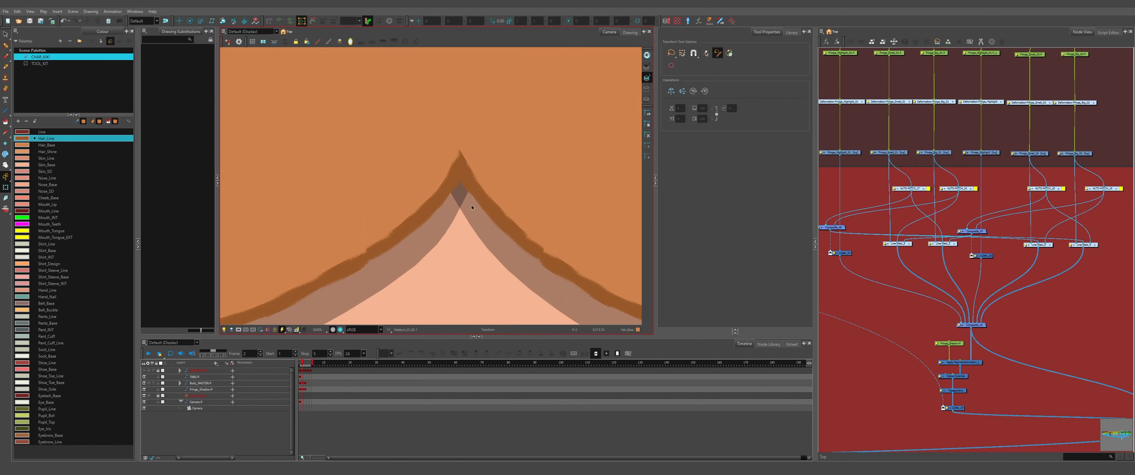
# Check the fringe shadow at the parting in the render preview, then return to the normal camera display.
pyautogui.click(341, 330)
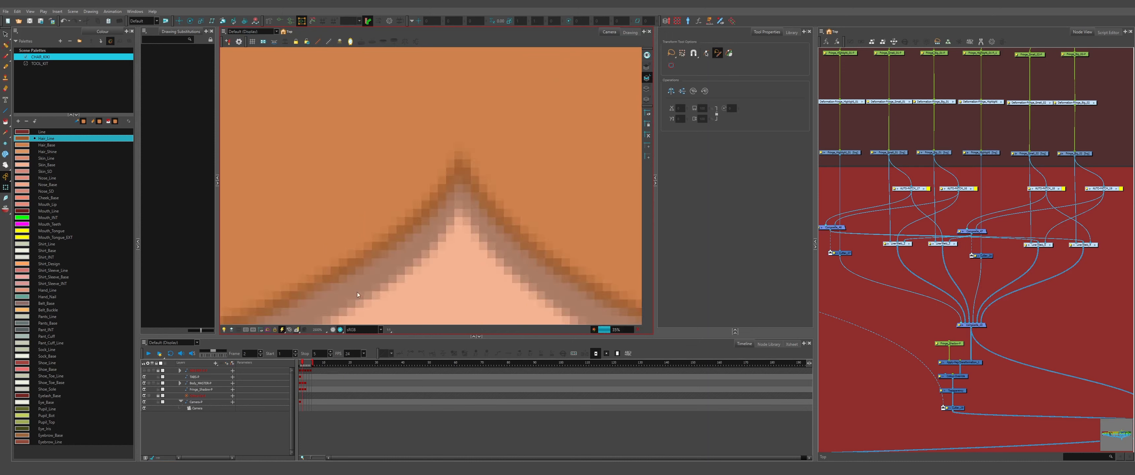
pyautogui.scroll(-4, 429, 163)
pyautogui.scroll(5, 442, 188)
pyautogui.scroll(-6, 440, 193)
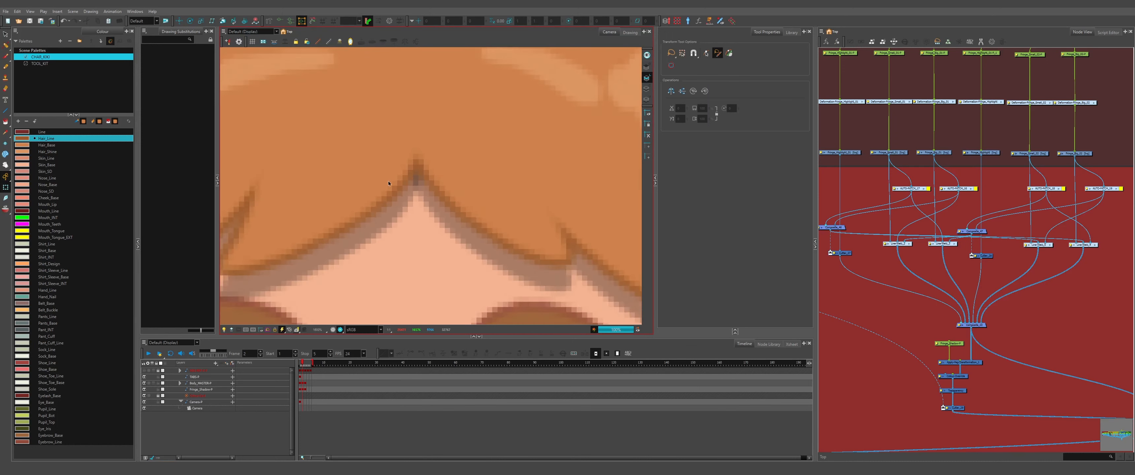
pyautogui.click(333, 329)
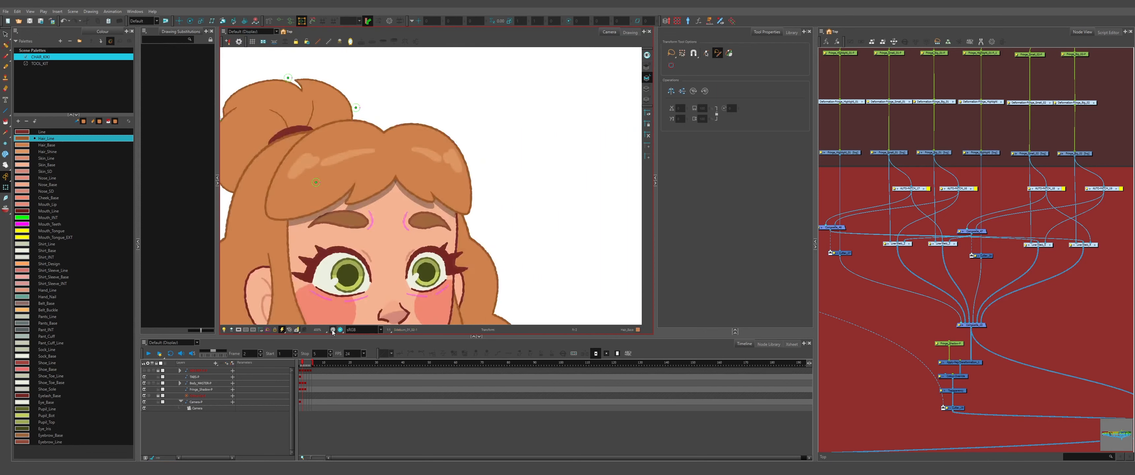
# Set the mode of the Composite_10 node feeding the fringe shadow's nodes to As Bitmap.
pyautogui.scroll(-2, 1017, 215)
pyautogui.scroll(6, 981, 242)
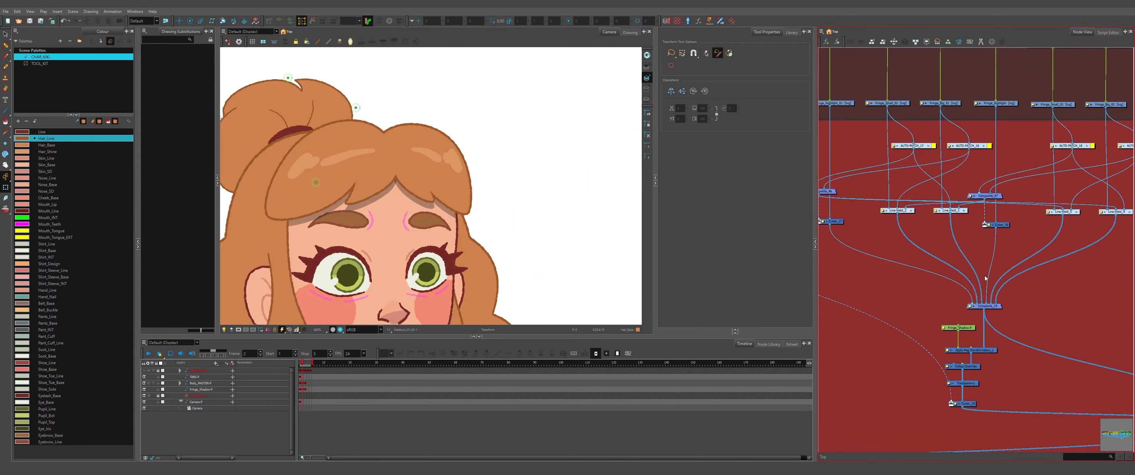
pyautogui.scroll(-2, 951, 300)
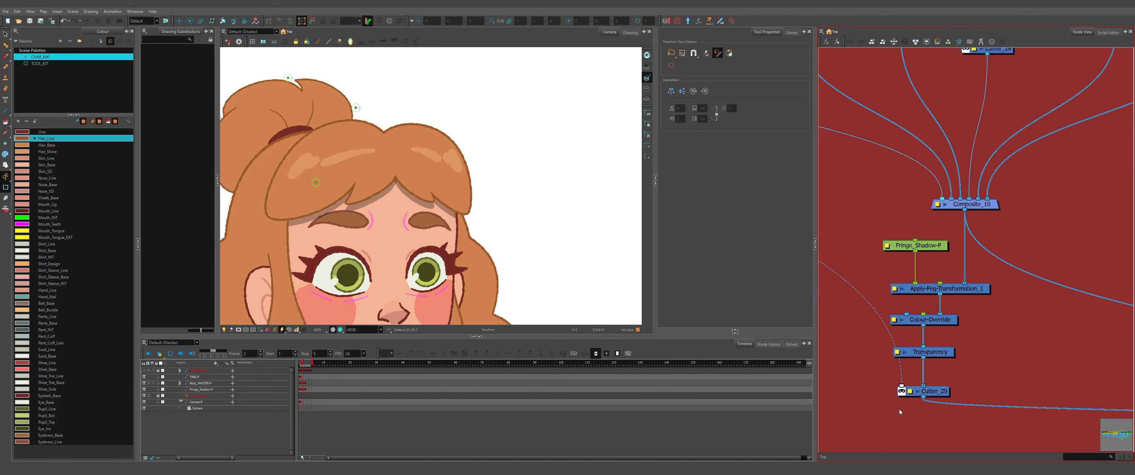
pyautogui.moveTo(979, 230); pyautogui.dragTo(980, 231)
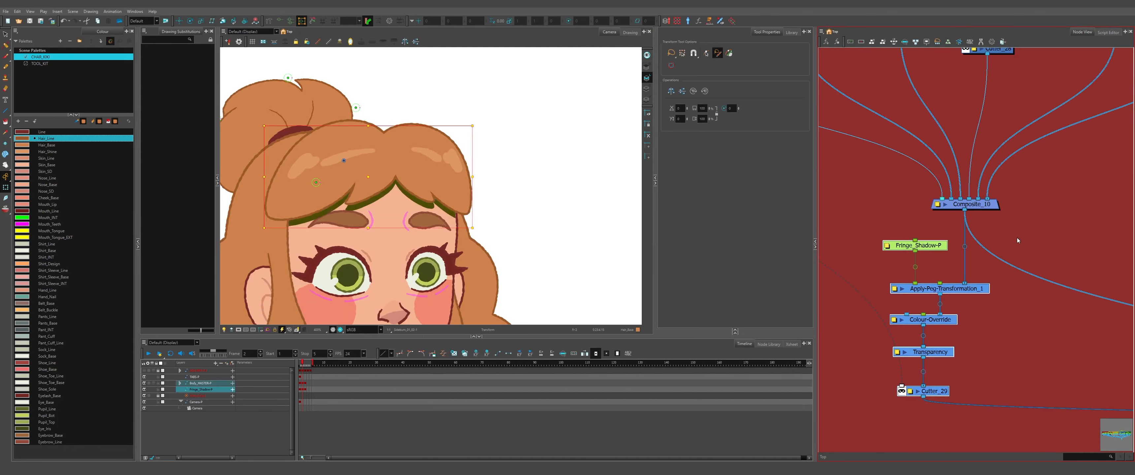
pyautogui.click(1017, 238)
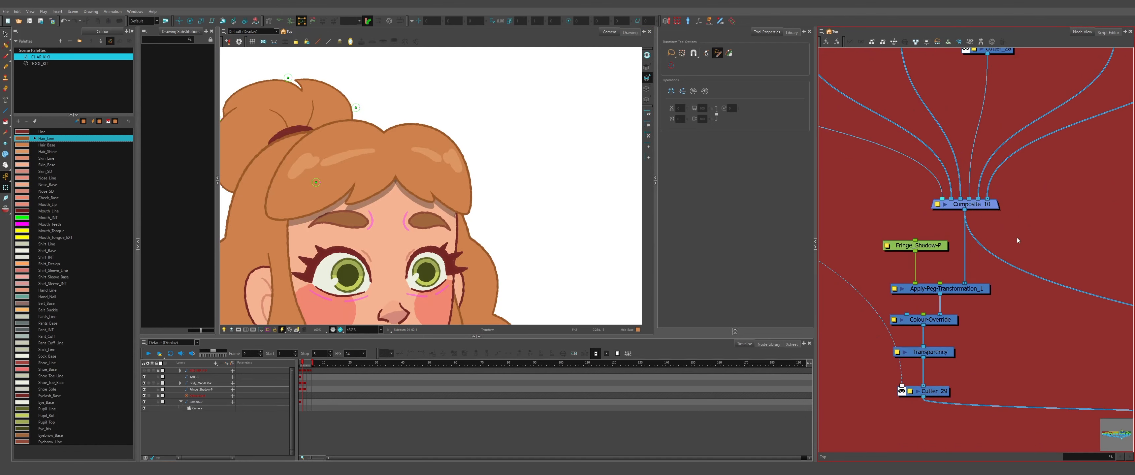
pyautogui.click(938, 205)
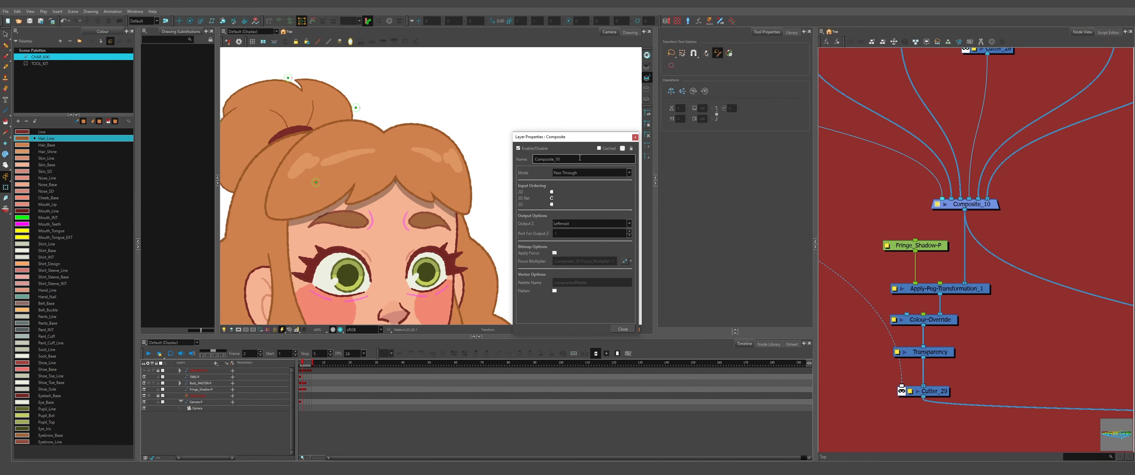
pyautogui.click(577, 173)
pyautogui.click(578, 181)
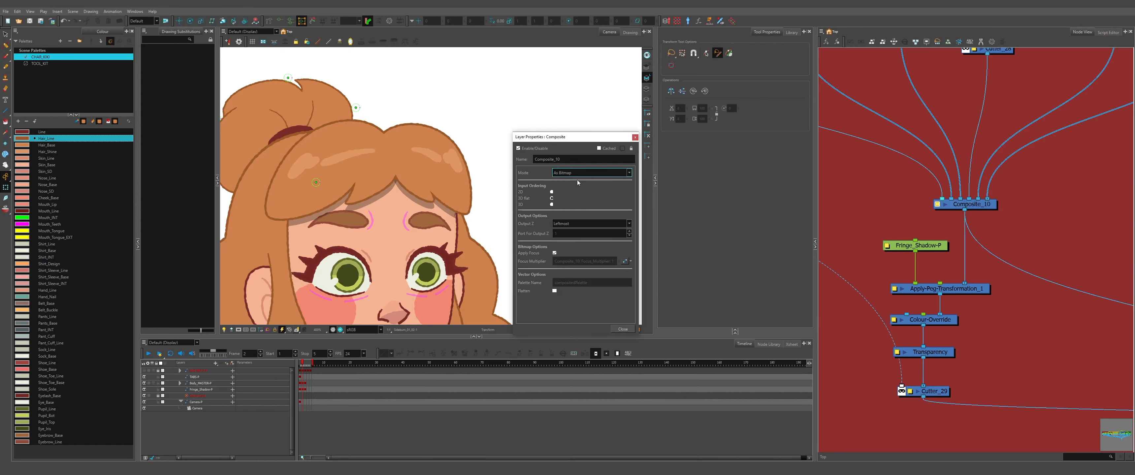
# Check the fringe and its shadow in the render preview across the turnaround views, and restore the normal camera display.
pyautogui.click(333, 330)
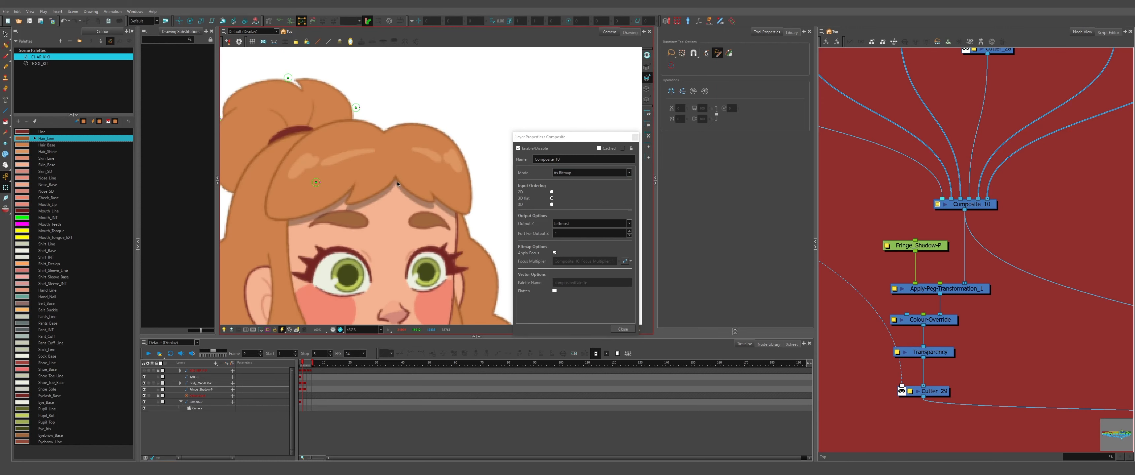
pyautogui.press('.')
pyautogui.press(',')
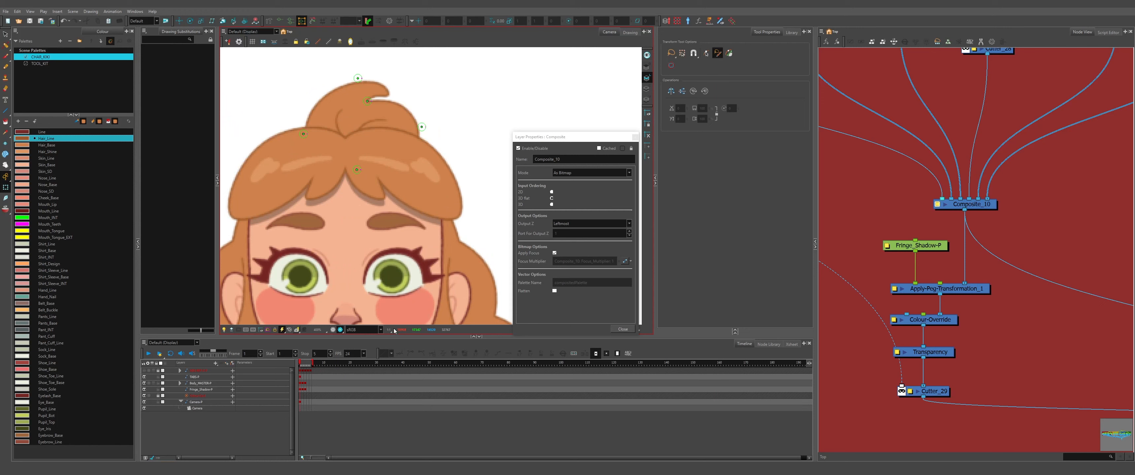
pyautogui.click(333, 332)
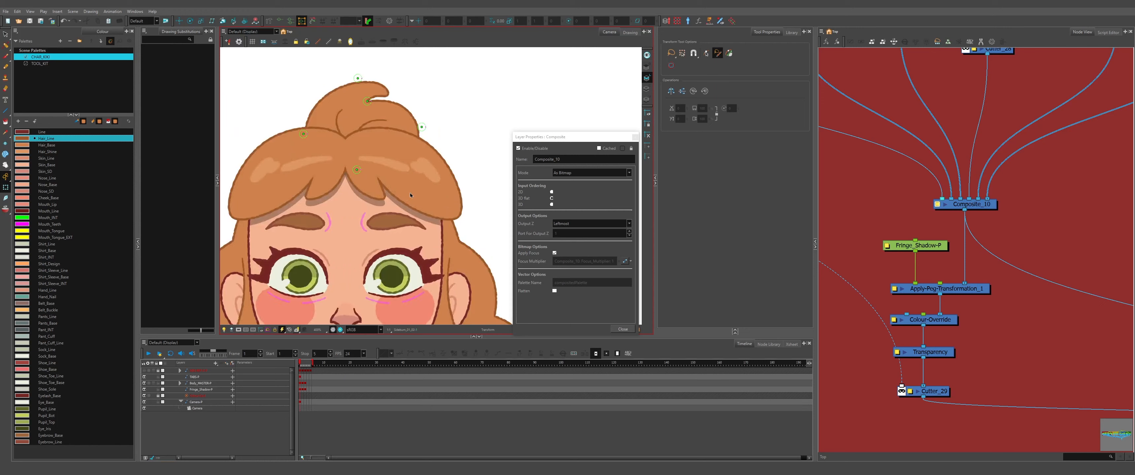
# Select the fringe's back piece in the side view and set the Composite_10 node's mode to Pass Through.
pyautogui.press('.')
pyautogui.press('.')
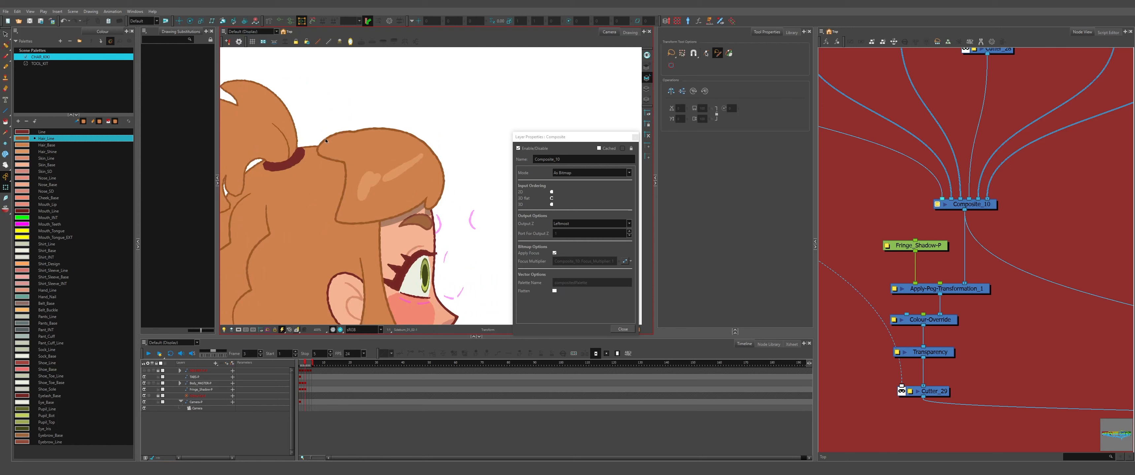
pyautogui.click(326, 150)
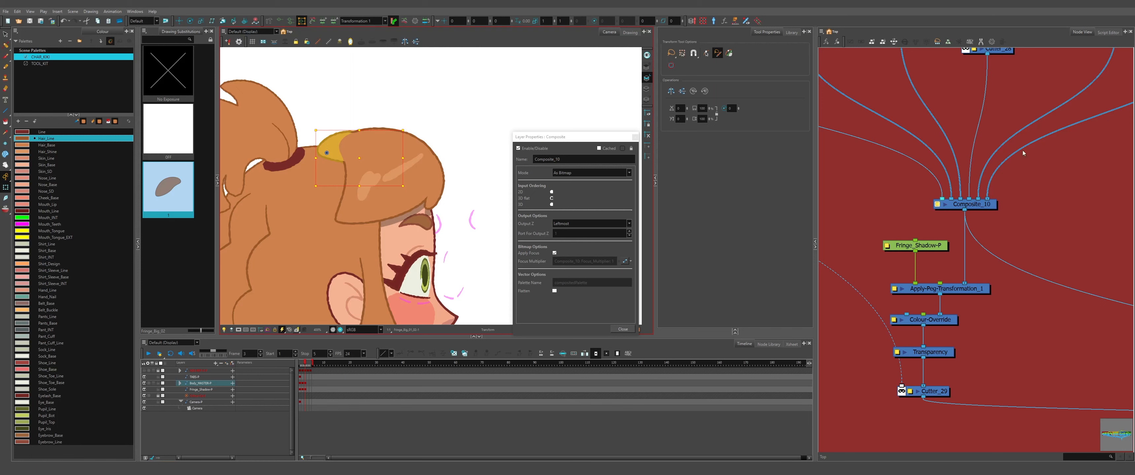
pyautogui.click(974, 208)
pyautogui.click(562, 173)
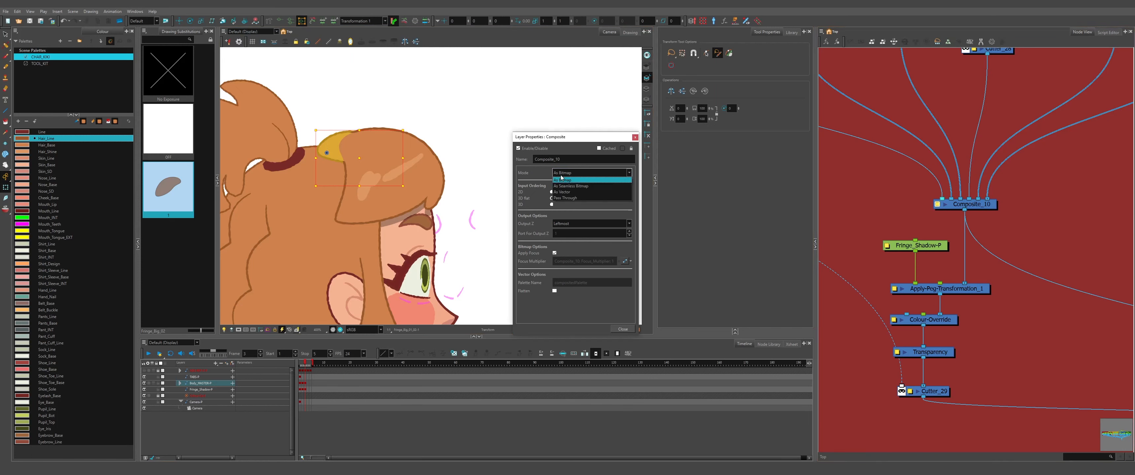
pyautogui.click(565, 198)
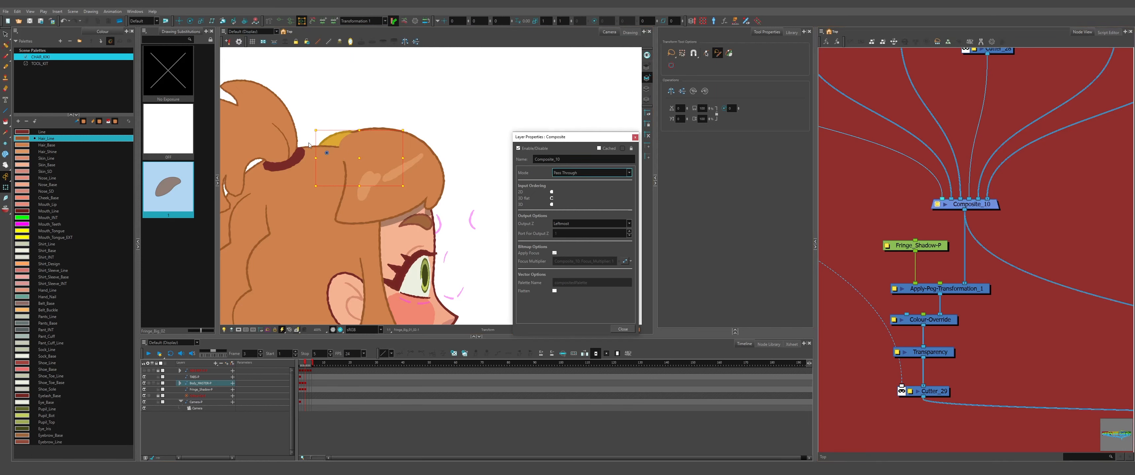
# Duplicate Composite_10 and insert the copy between it and the Apply-Peg-Transformation_1 node.
pyautogui.click(969, 205)
pyautogui.scroll(-1, 924, 223)
pyautogui.scroll(3, 924, 223)
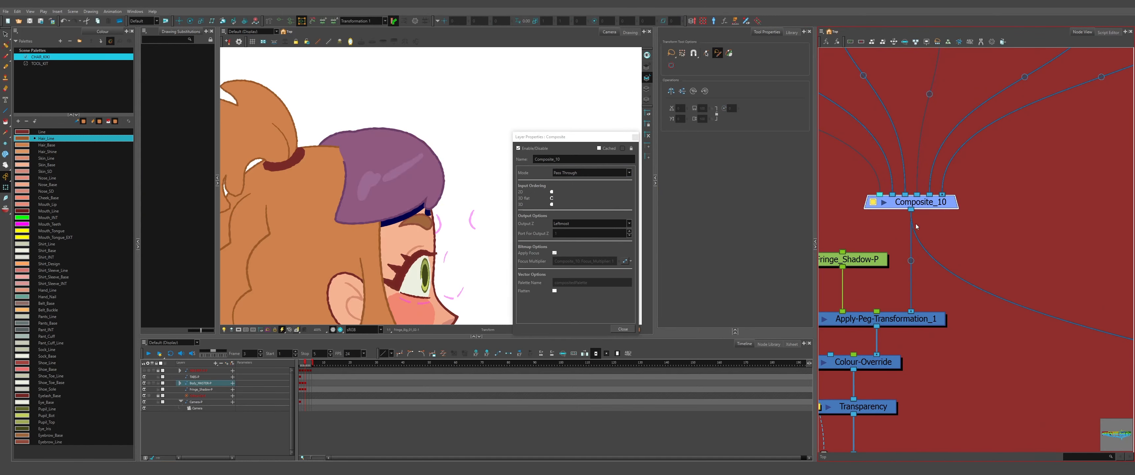
pyautogui.hotkey('ctrl', 'c')
pyautogui.hotkey('ctrl', 'v')
pyautogui.moveTo(942, 241); pyautogui.dragTo(931, 262)
# Set the duplicated composite node's mode to As Bitmap and close its layer properties.
pyautogui.click(875, 261)
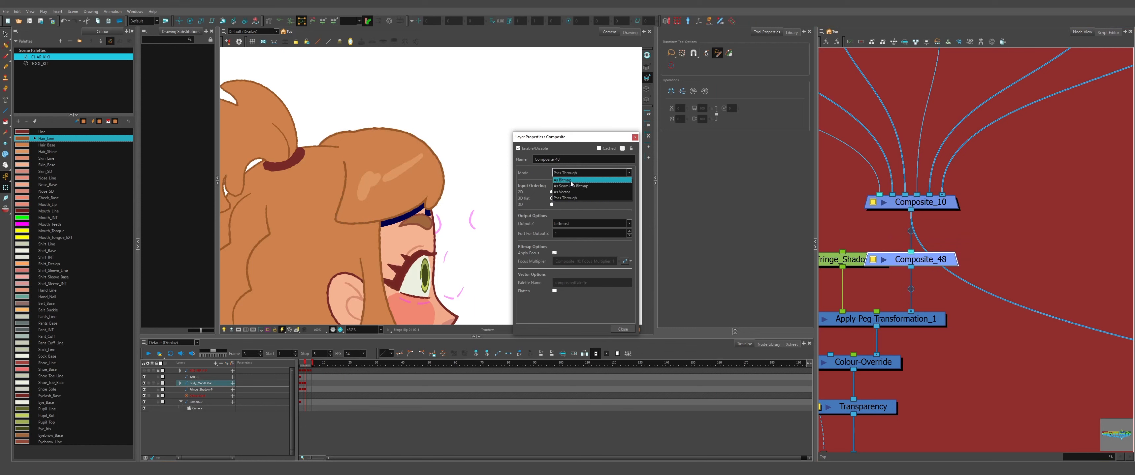
pyautogui.click(572, 182)
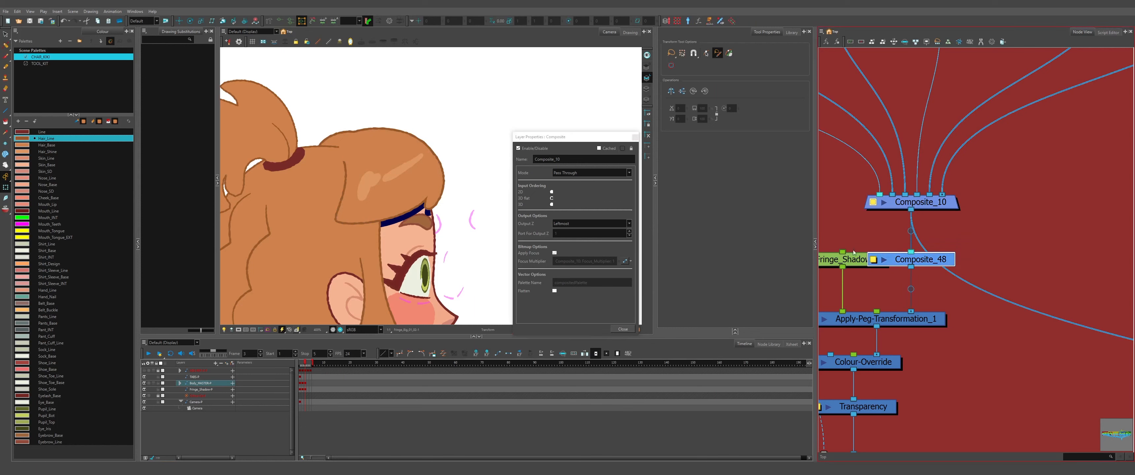
pyautogui.click(636, 138)
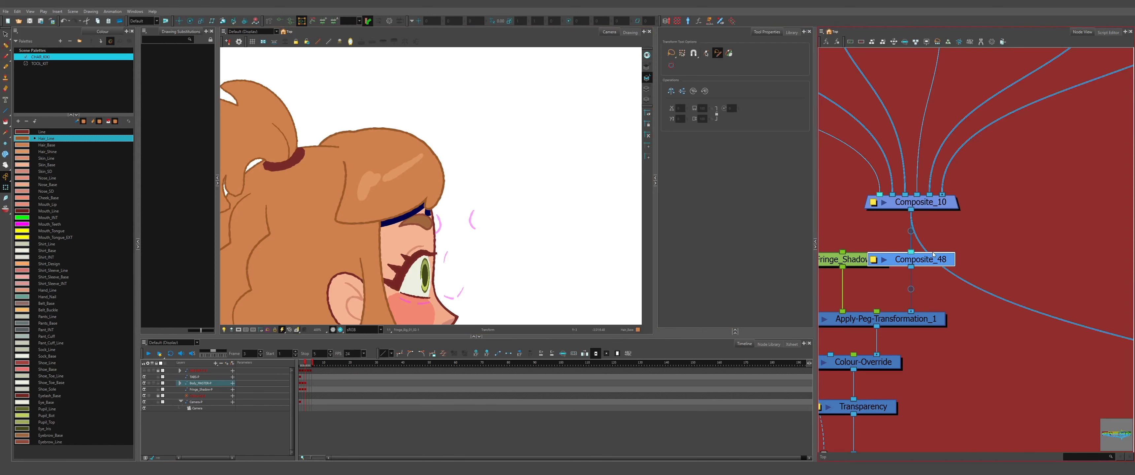
# Move the Fringe_Shadow-P peg up so it no longer overlaps the new composite node.
pyautogui.scroll(-5, 933, 255)
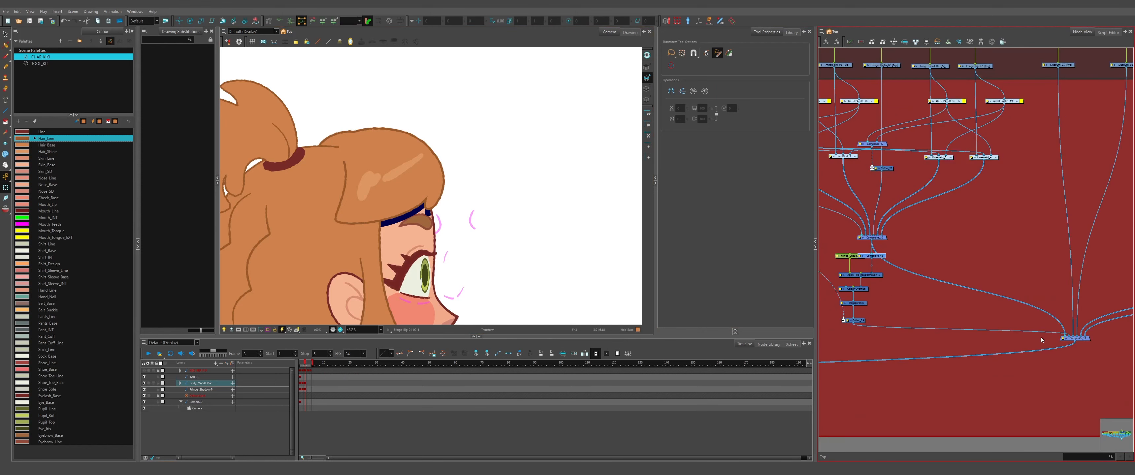
pyautogui.scroll(4, 831, 209)
pyautogui.click(925, 304)
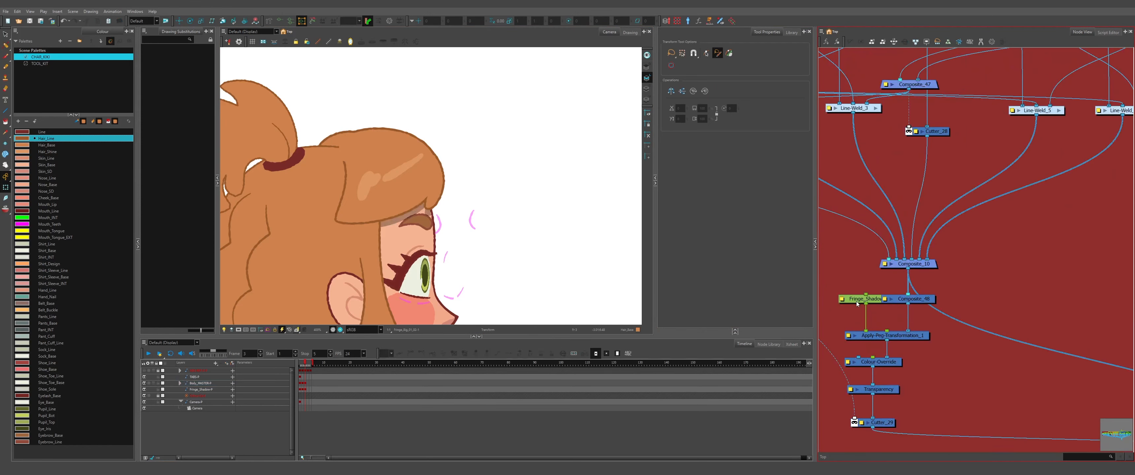
pyautogui.moveTo(879, 300); pyautogui.dragTo(878, 286)
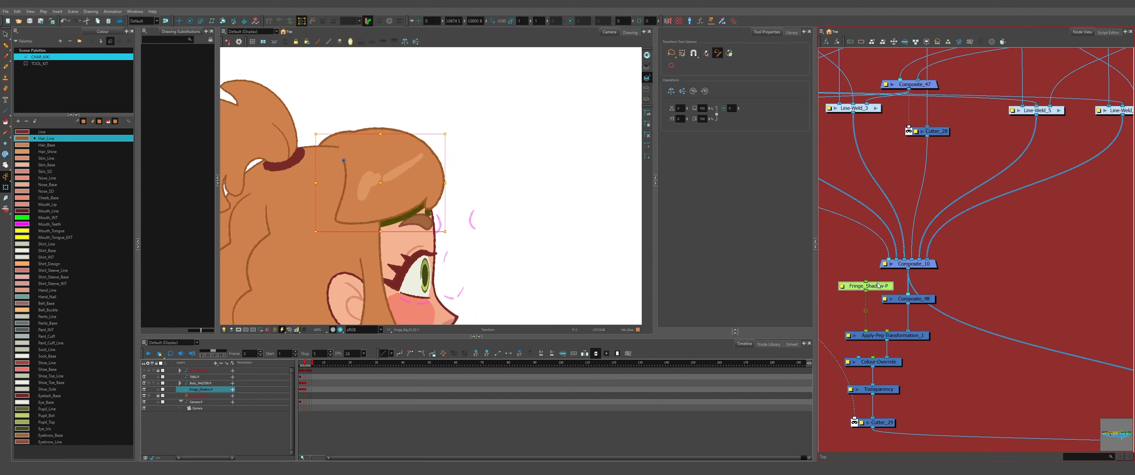
pyautogui.click(999, 285)
# Check the fringe and its shadow in the render preview across the views, then restore the normal camera display.
pyautogui.scroll(2, 376, 180)
pyautogui.click(340, 330)
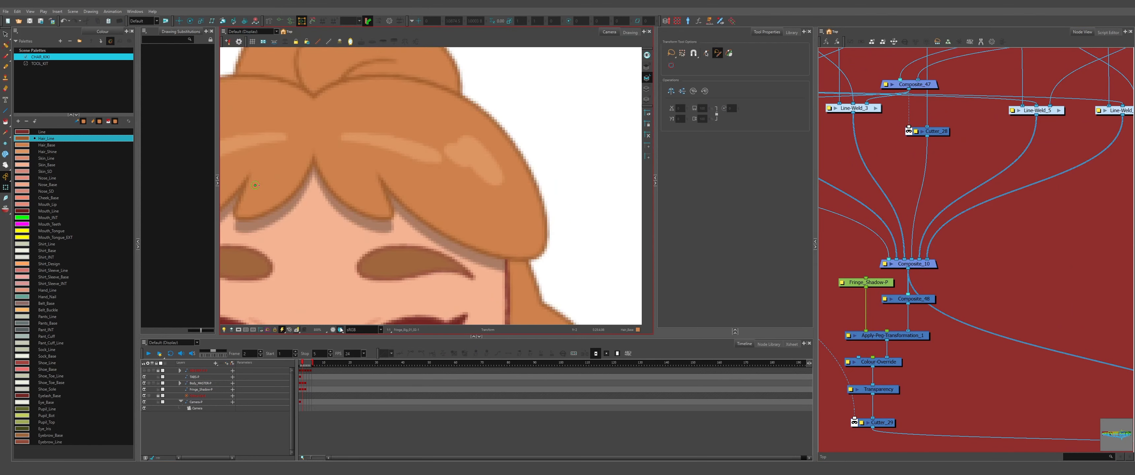
pyautogui.scroll(-3, 493, 185)
pyautogui.scroll(2, 461, 197)
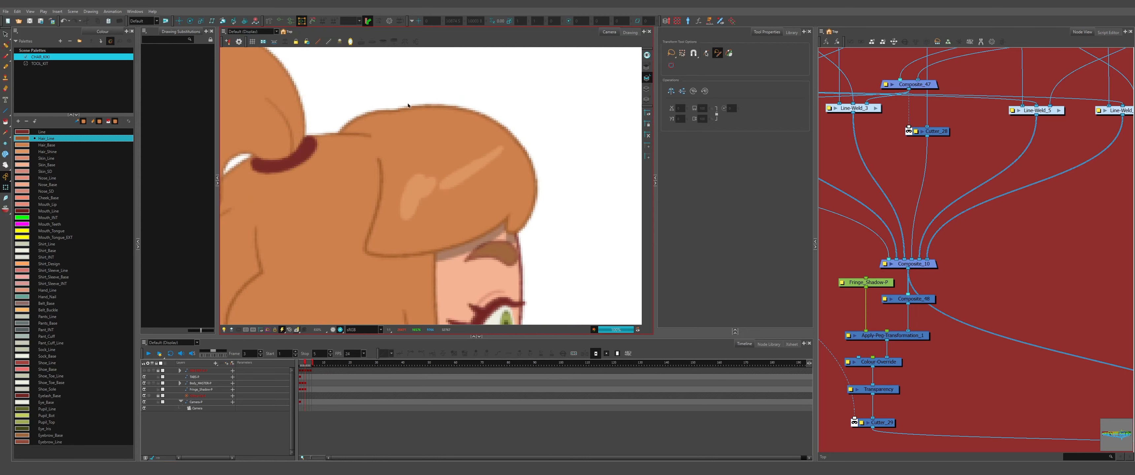
pyautogui.scroll(-3, 401, 145)
pyautogui.scroll(-3, 401, 145)
pyautogui.scroll(3, 401, 145)
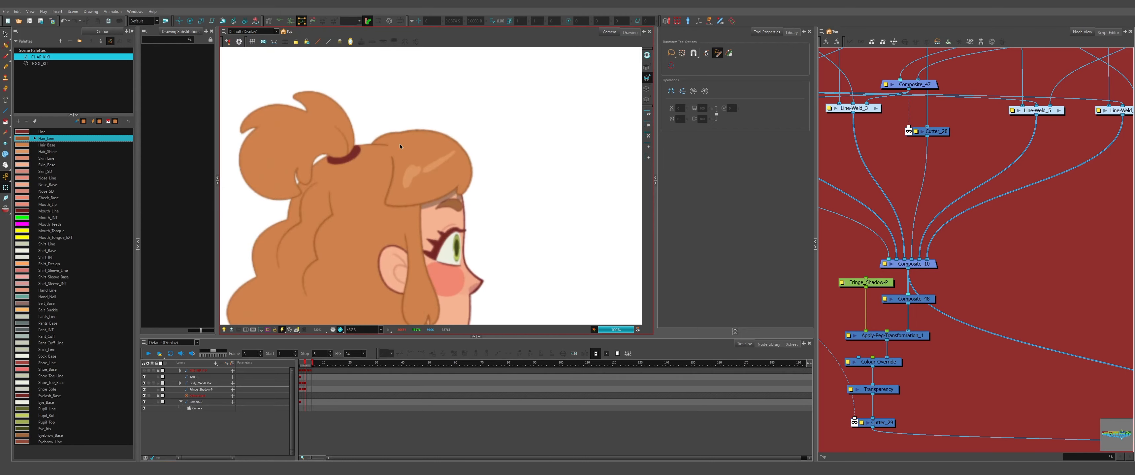
pyautogui.scroll(-2, 400, 145)
pyautogui.click(334, 330)
# Reshape the shirt's collar in the side view with its deformer so it wraps around the neck like the reference.
pyautogui.scroll(-3, 444, 228)
pyautogui.scroll(5, 443, 228)
pyautogui.click(441, 199)
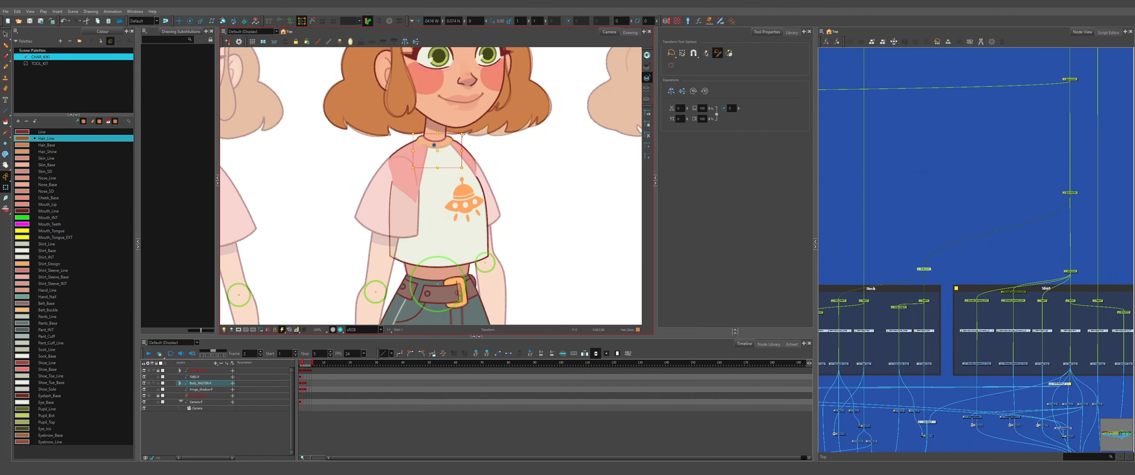
pyautogui.scroll(5, 493, 207)
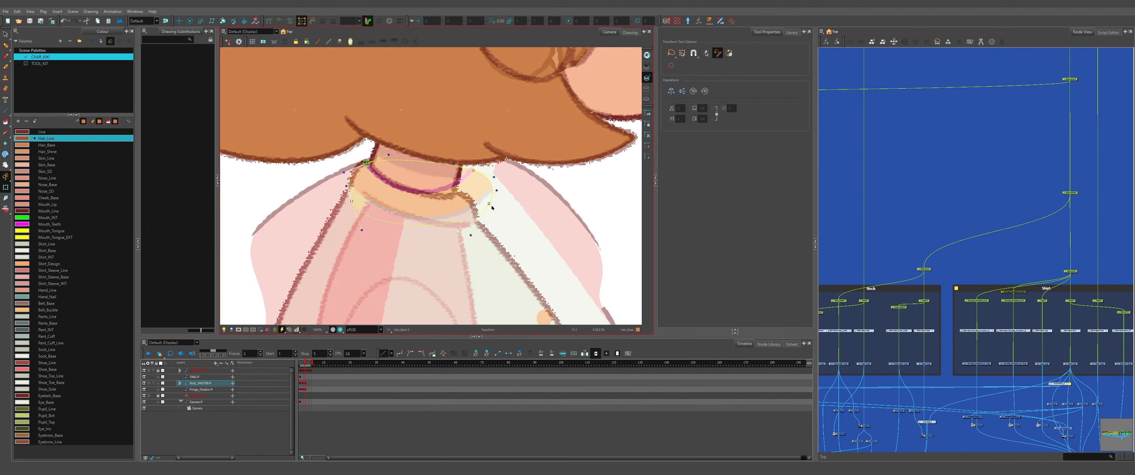
pyautogui.moveTo(365, 152); pyautogui.dragTo(364, 117)
pyautogui.click(414, 176)
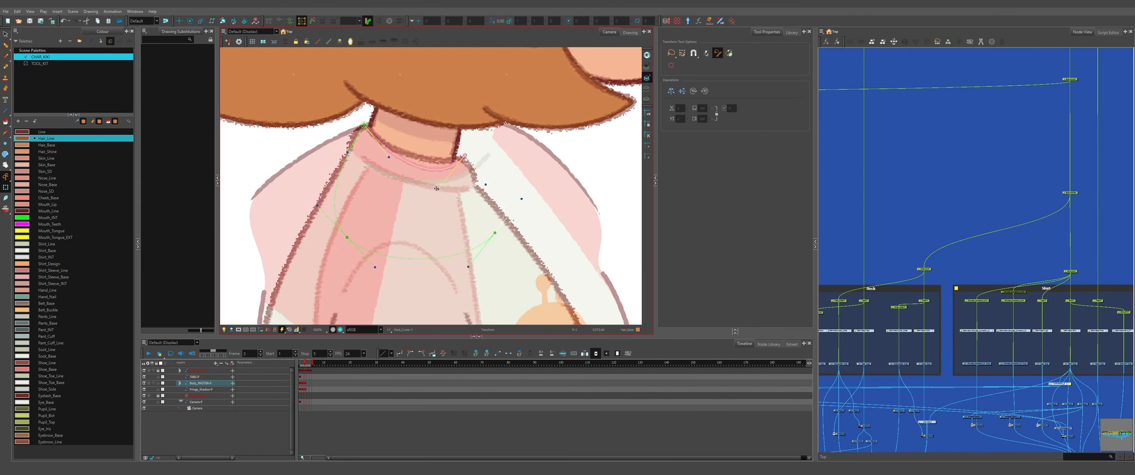
pyautogui.click(414, 176)
pyautogui.click(289, 155)
pyautogui.click(388, 177)
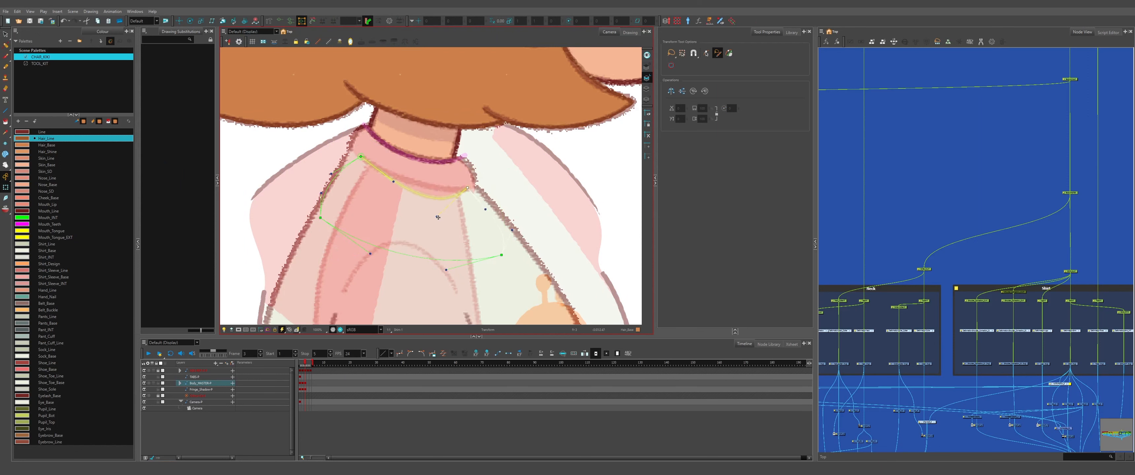
pyautogui.scroll(-1, 393, 177)
pyautogui.click(327, 177)
pyautogui.scroll(-1, 423, 176)
# Reshape the shirt's shoulder piece with its deformer to fill the upper sleeve in the side view, comparing with the adjacent view.
pyautogui.click(470, 139)
pyautogui.click(365, 159)
pyautogui.scroll(1, 391, 104)
pyautogui.moveTo(301, 150); pyautogui.dragTo(383, 118)
pyautogui.moveTo(310, 212); pyautogui.dragTo(343, 263)
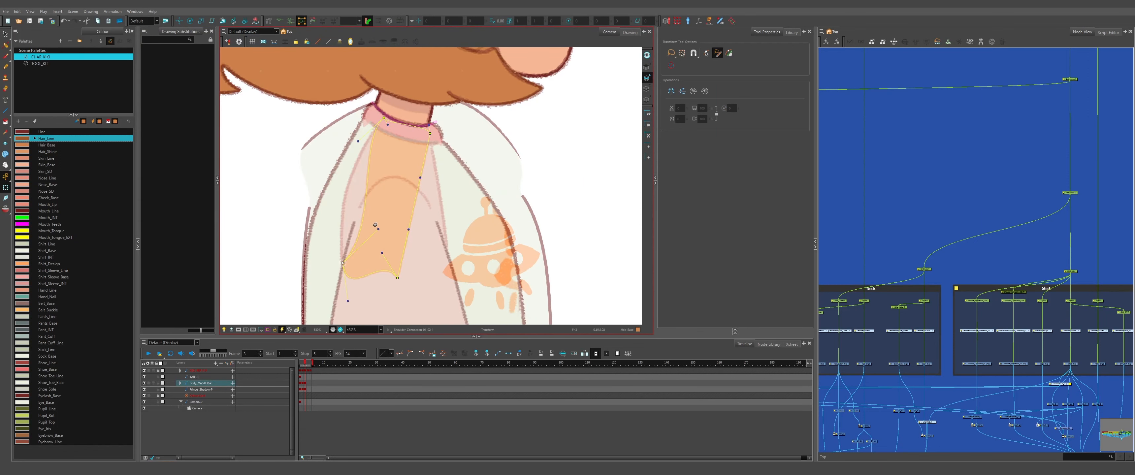
pyautogui.moveTo(376, 224); pyautogui.dragTo(337, 198)
pyautogui.moveTo(397, 281); pyautogui.dragTo(447, 271)
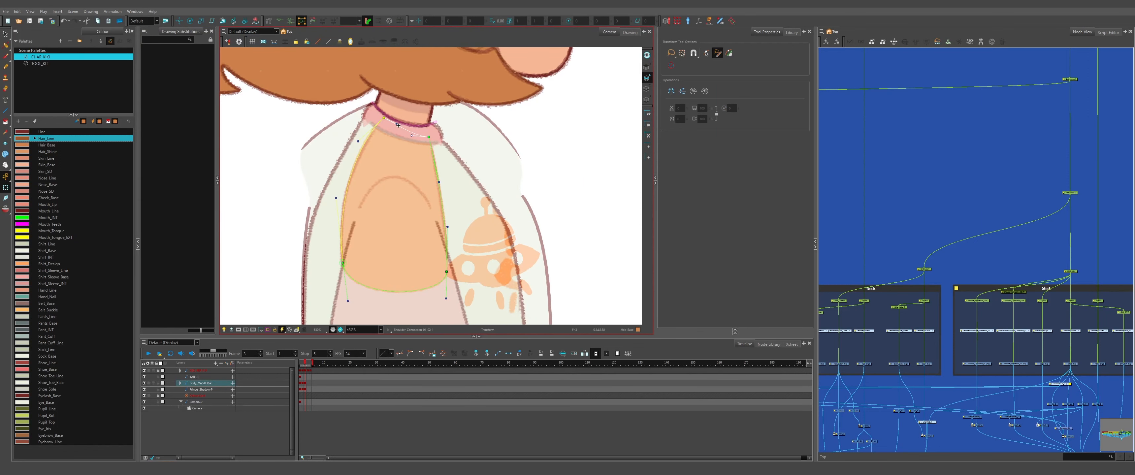
pyautogui.press(',')
pyautogui.press('.')
# Reshape the shirt body's back, neckline, front and hem with its deformer to match the side view reference.
pyautogui.scroll(-3, 430, 177)
pyautogui.click(468, 176)
pyautogui.scroll(1, 434, 176)
pyautogui.moveTo(380, 142); pyautogui.dragTo(373, 155)
pyautogui.moveTo(359, 173); pyautogui.dragTo(364, 170)
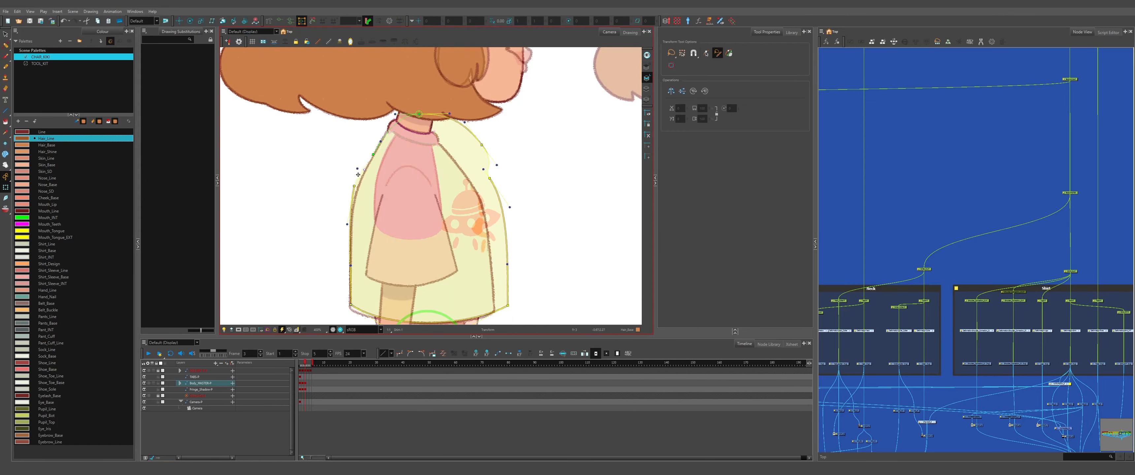
pyautogui.moveTo(428, 133); pyautogui.dragTo(424, 130)
pyautogui.moveTo(482, 144); pyautogui.dragTo(453, 159)
pyautogui.moveTo(490, 178); pyautogui.dragTo(484, 210)
pyautogui.moveTo(507, 306); pyautogui.dragTo(494, 313)
pyautogui.moveTo(494, 312); pyautogui.dragTo(496, 261)
pyautogui.moveTo(505, 188); pyautogui.dragTo(491, 192)
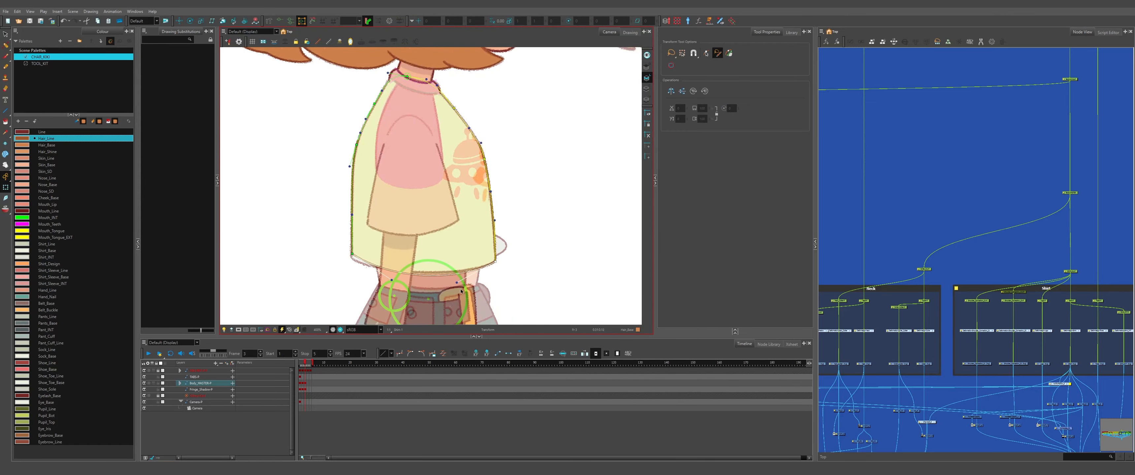
pyautogui.click(373, 267)
# Reposition the UFO logo and adjust its deformer so it sits at the shirt's front edge in the side view.
pyautogui.click(474, 174)
pyautogui.scroll(3, 478, 170)
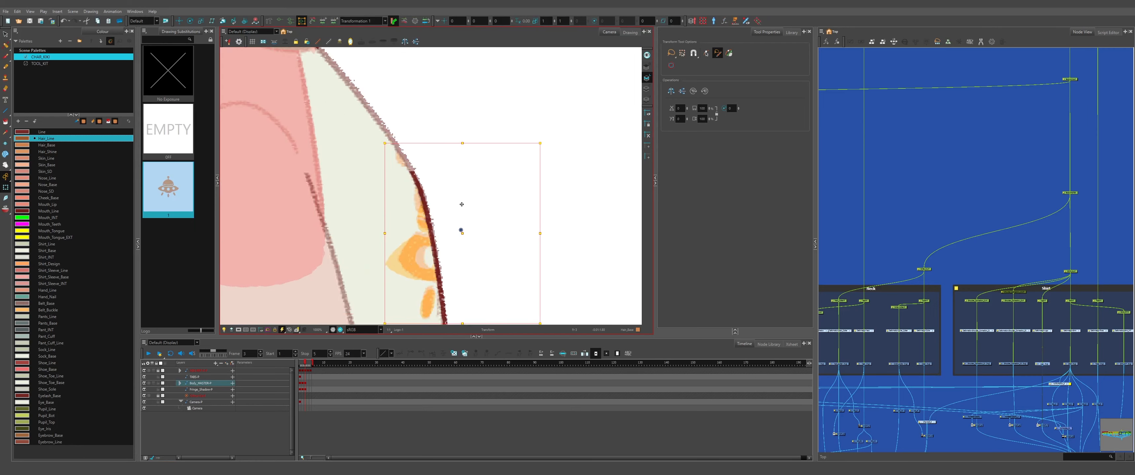
pyautogui.moveTo(461, 230); pyautogui.dragTo(451, 229)
pyautogui.press('b')
pyautogui.scroll(-2, 445, 220)
pyautogui.scroll(2, 423, 207)
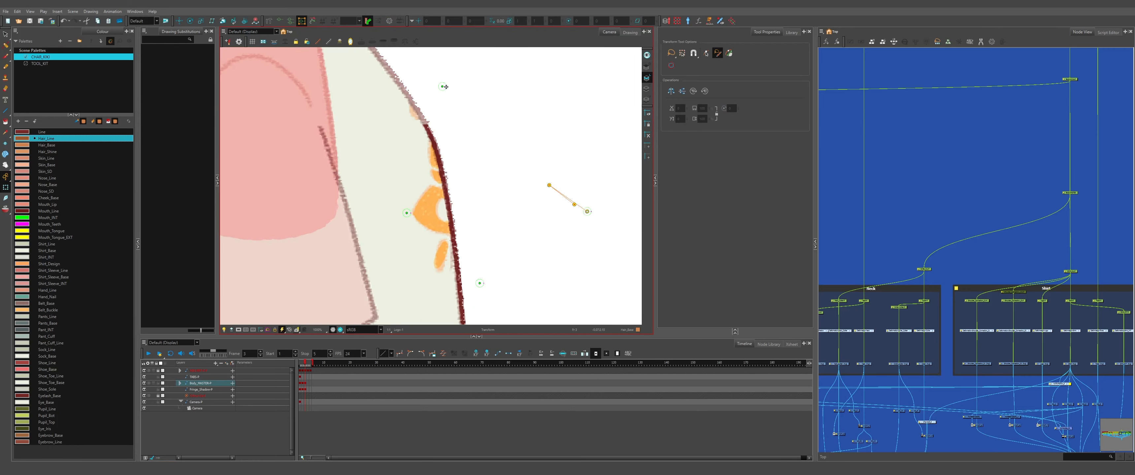
pyautogui.click(462, 87)
pyautogui.scroll(-3, 455, 173)
# Compare the waist, belt and shorts across the neighbouring turnaround views.
pyautogui.press(',')
pyautogui.scroll(3, 458, 286)
pyautogui.scroll(-2, 427, 144)
pyautogui.press('.')
pyautogui.press(',')
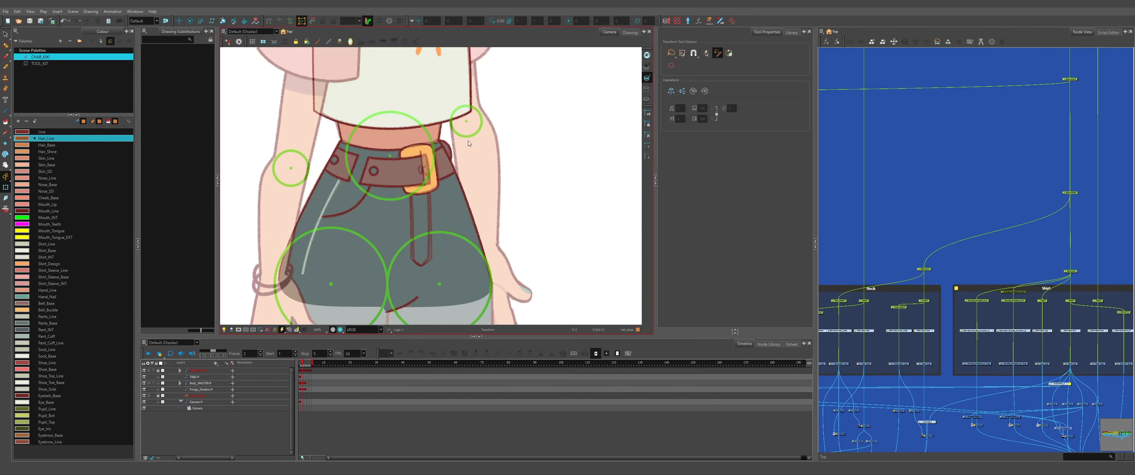
pyautogui.press(',')
pyautogui.scroll(2, 432, 163)
pyautogui.press('.')
pyautogui.scroll(2, 421, 167)
pyautogui.scroll(-3, 423, 167)
pyautogui.press('.')
# Reshape the shorts with their deformer, narrowing the front, back and leg opening to the side view reference.
pyautogui.click(446, 194)
pyautogui.click(439, 152)
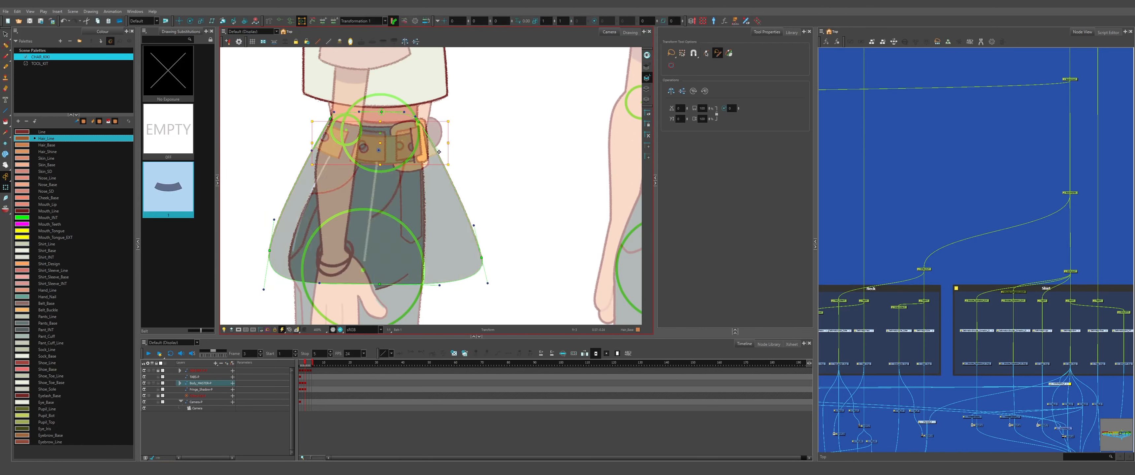
pyautogui.moveTo(439, 152); pyautogui.dragTo(444, 109)
pyautogui.moveTo(486, 215); pyautogui.dragTo(428, 220)
pyautogui.moveTo(421, 187); pyautogui.dragTo(430, 182)
pyautogui.moveTo(275, 208); pyautogui.dragTo(294, 214)
pyautogui.moveTo(383, 241); pyautogui.dragTo(370, 263)
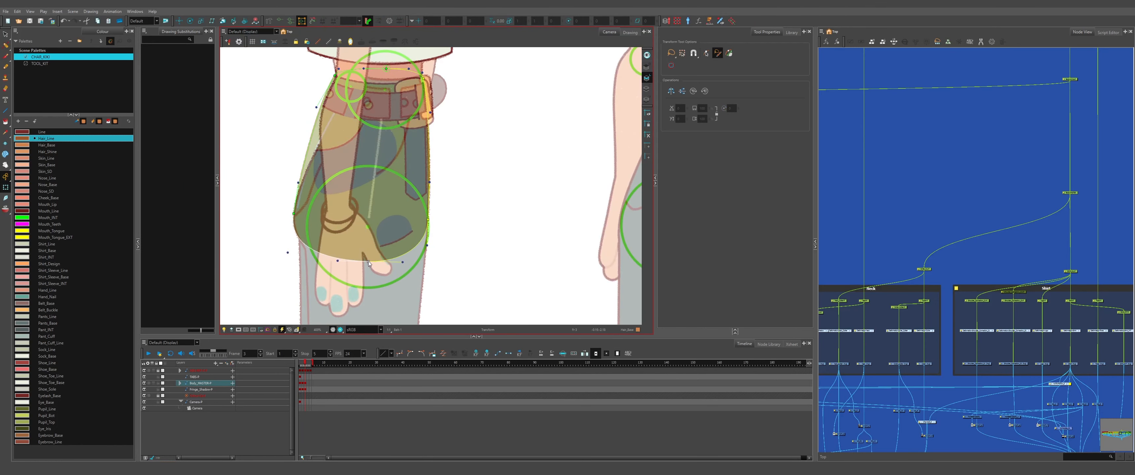
pyautogui.moveTo(351, 85); pyautogui.dragTo(344, 82)
# Refine the shorts' waist and side curves so their outline follows the side view reference.
pyautogui.scroll(1, 353, 86)
pyautogui.moveTo(441, 199); pyautogui.dragTo(463, 187)
pyautogui.moveTo(328, 175); pyautogui.dragTo(388, 184)
pyautogui.scroll(1, 364, 172)
pyautogui.click(364, 173)
pyautogui.scroll(-2, 364, 174)
pyautogui.scroll(2, 418, 154)
pyautogui.click(410, 168)
pyautogui.moveTo(340, 247); pyautogui.dragTo(385, 234)
pyautogui.scroll(-2, 385, 234)
pyautogui.scroll(-1, 387, 199)
pyautogui.scroll(1, 397, 176)
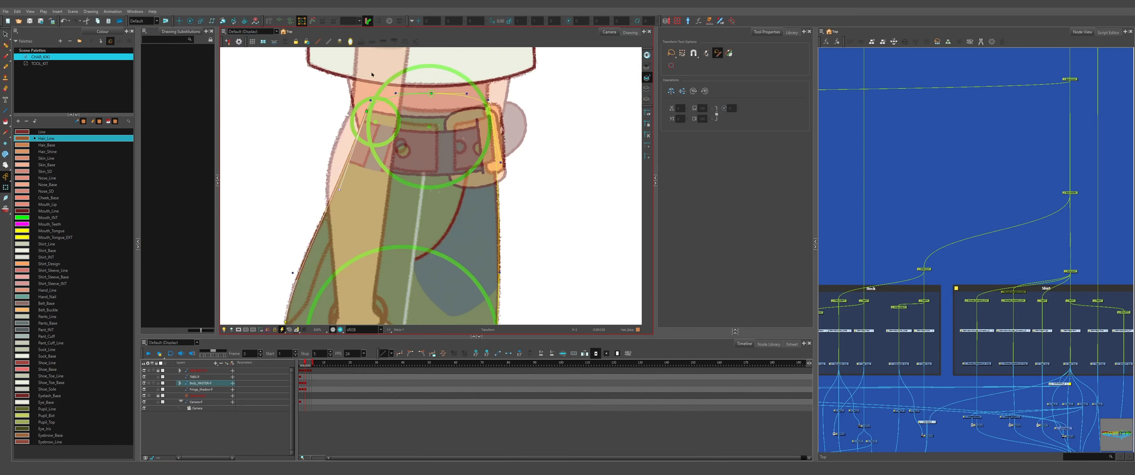
# Adjust the torso's deformer so the midriff fits between the shirt hem and the shorts in the side view.
pyautogui.scroll(3, 397, 170)
pyautogui.click(397, 170)
pyautogui.scroll(-6, 397, 170)
pyautogui.click(314, 143)
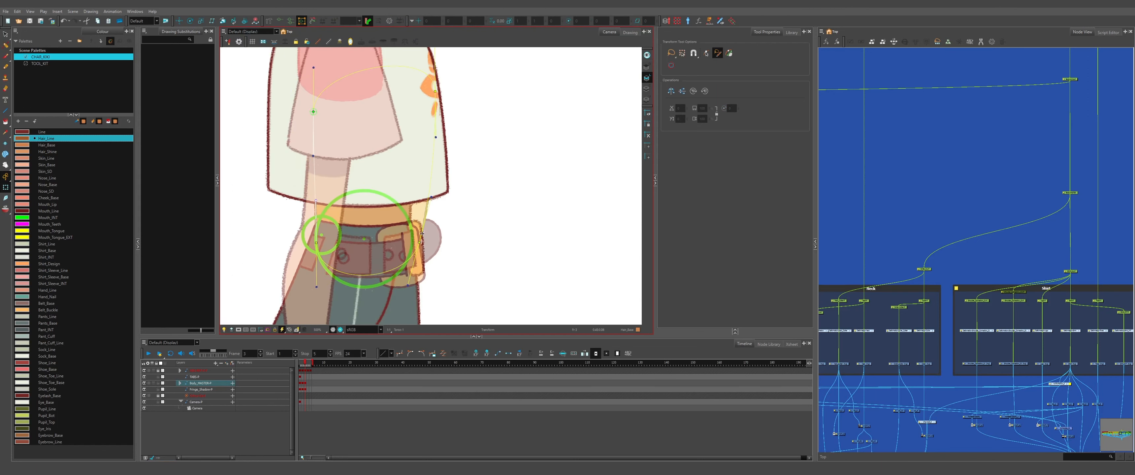
pyautogui.scroll(1, 404, 229)
pyautogui.scroll(-4, 423, 220)
pyautogui.scroll(4, 397, 177)
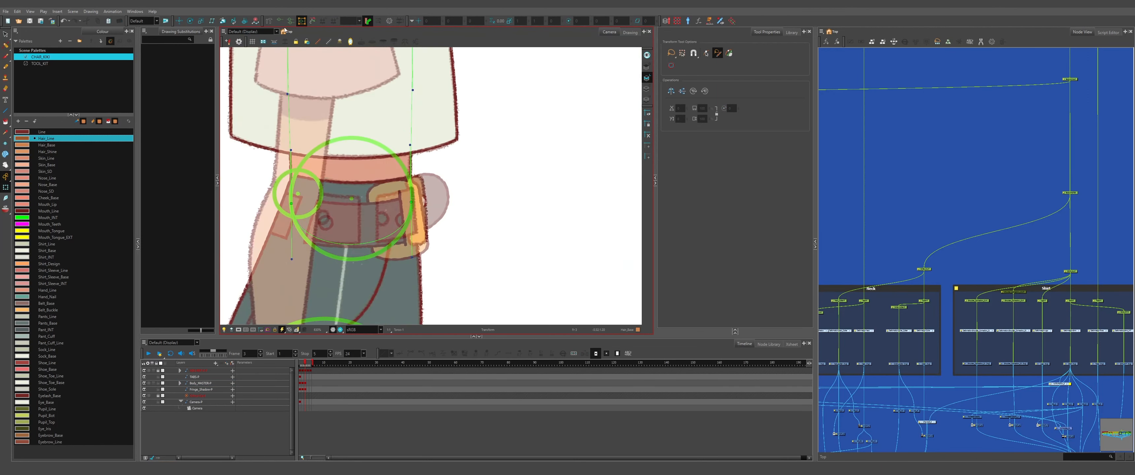
# Reposition the belt holes in the side view against the reference.
pyautogui.click(399, 200)
pyautogui.click(410, 199)
pyautogui.click(433, 196)
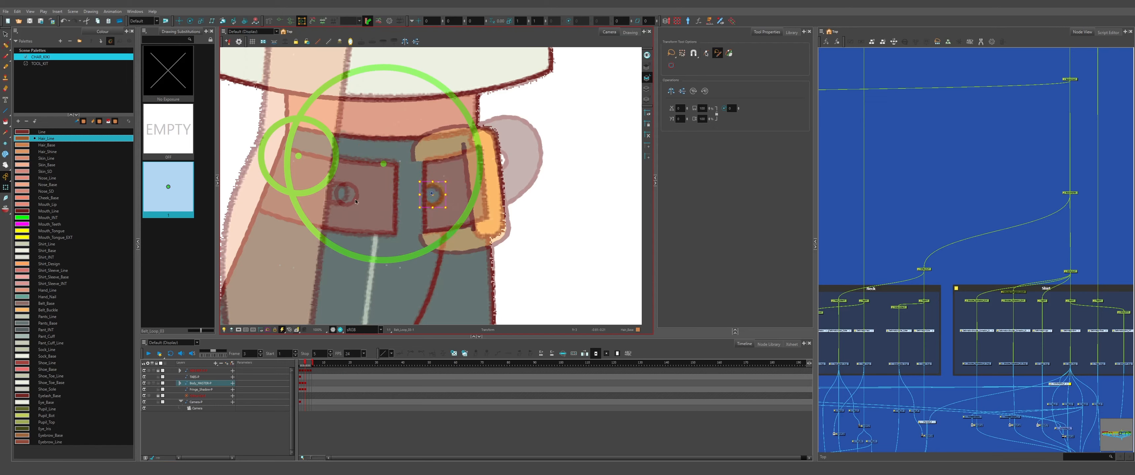
pyautogui.click(340, 194)
pyautogui.moveTo(431, 201); pyautogui.dragTo(425, 223)
pyautogui.click(436, 217)
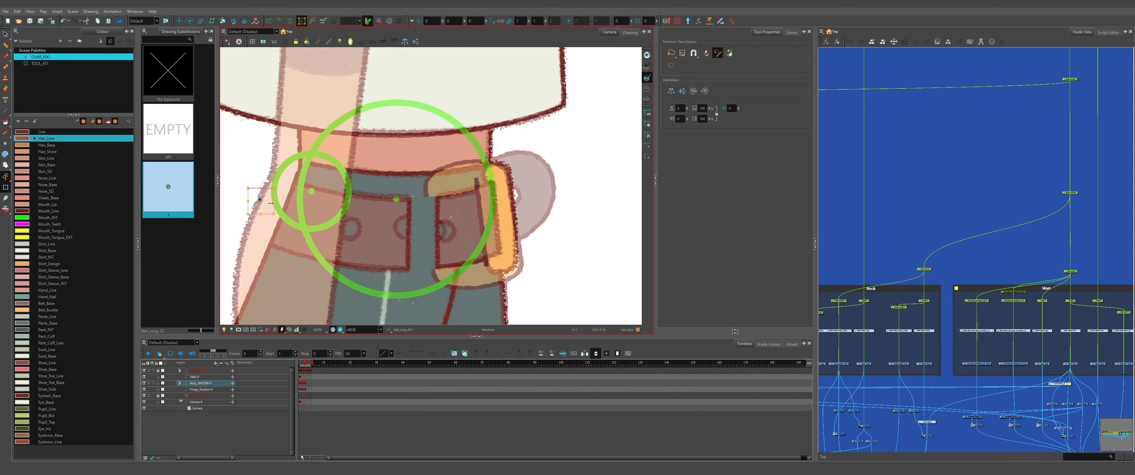
# Swap the belt holes not needed in the side view to their EMPTY drawing.
pyautogui.press('[')
pyautogui.click(547, 186)
pyautogui.press('[')
pyautogui.click(547, 186)
pyautogui.moveTo(425, 223); pyautogui.dragTo(340, 193)
pyautogui.scroll(1, 433, 187)
# Create a new drawing for the belt buckle and draw a tall rectangle over the side view's buckle in the Line colour.
pyautogui.click(434, 187)
pyautogui.hotkey('alt', 'shift', 'r')
pyautogui.moveTo(5, 111); pyautogui.dragTo(27, 118)
pyautogui.click(42, 132)
pyautogui.scroll(1, 399, 133)
pyautogui.moveTo(388, 129); pyautogui.dragTo(435, 269)
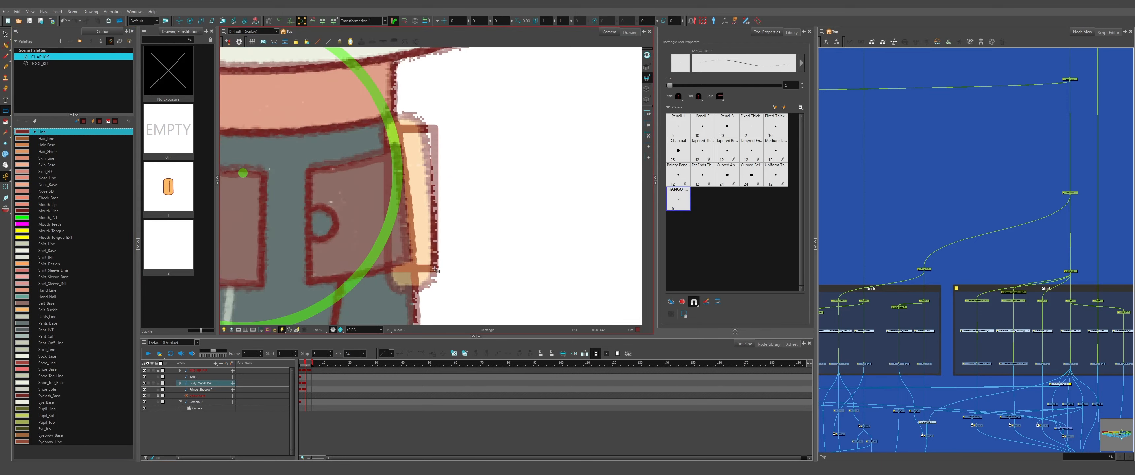
# Reshape the buckle rectangle's contour to follow the slanted, rounded buckle in the reference, and get the Line tool ready.
pyautogui.hotkey('alt', 'q')
pyautogui.scroll(1, 450, 270)
pyautogui.moveTo(377, 312); pyautogui.dragTo(377, 313)
pyautogui.moveTo(402, 54); pyautogui.dragTo(397, 188)
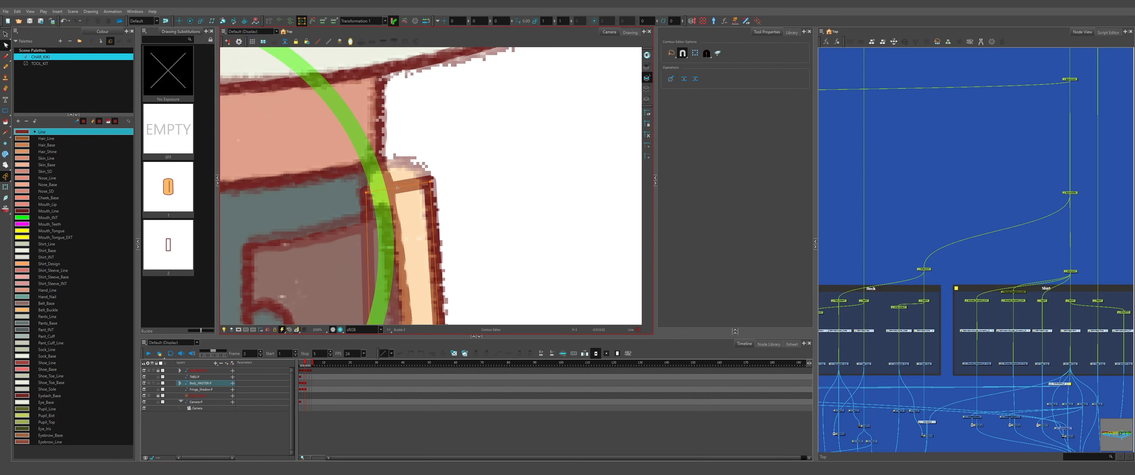
pyautogui.scroll(-1, 414, 161)
pyautogui.hotkey('alt', 's')
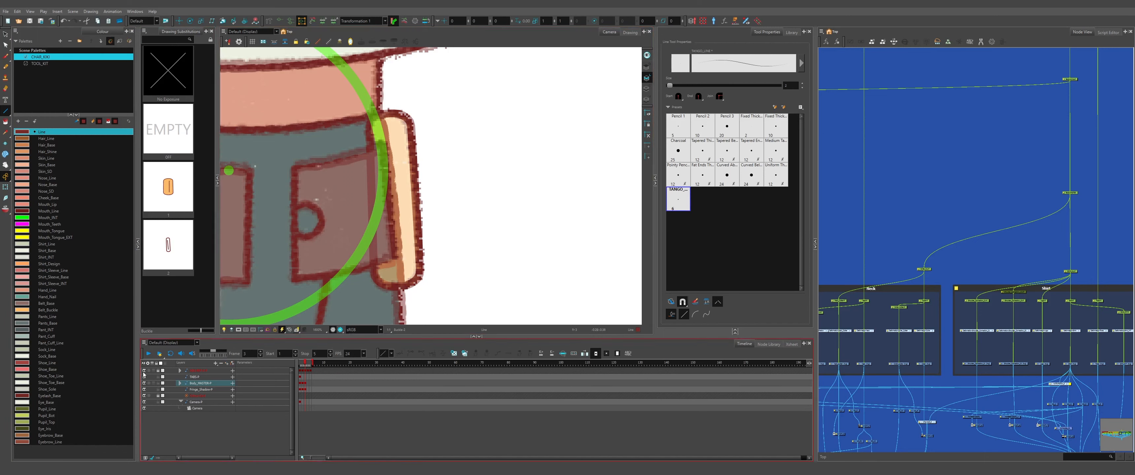
# Fill the side view's belt buckle with the Belt_Buckle colour.
pyautogui.click(5, 45)
pyautogui.click(36, 66)
pyautogui.hotkey('alt', 'i')
pyautogui.click(48, 309)
pyautogui.click(403, 212)
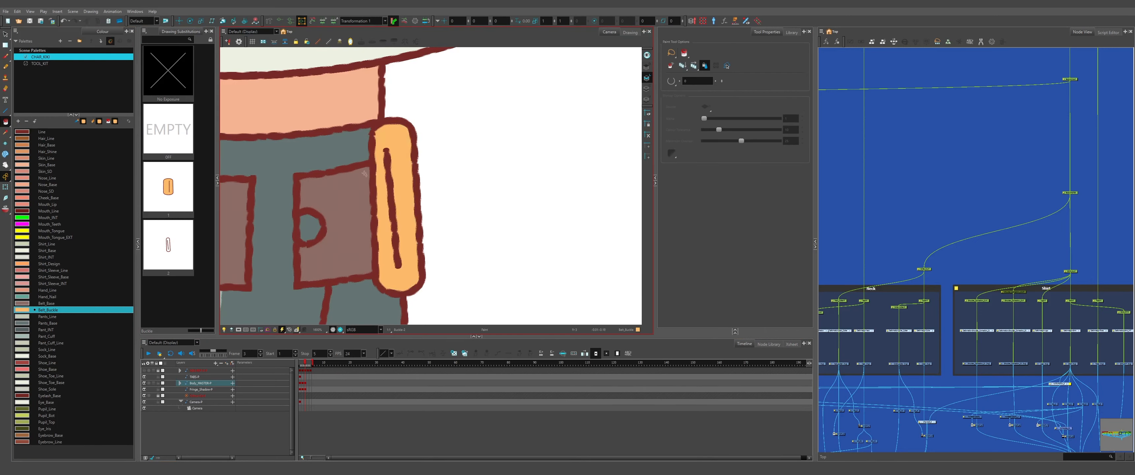
# Shift the lower end of the buckle's inner line slightly and get the Close Gap tool ready.
pyautogui.hotkey('alt', 's')
pyautogui.click(393, 211)
pyautogui.moveTo(403, 269); pyautogui.dragTo(399, 269)
pyautogui.hotkey('alt', 'c')
pyautogui.scroll(1, 388, 198)
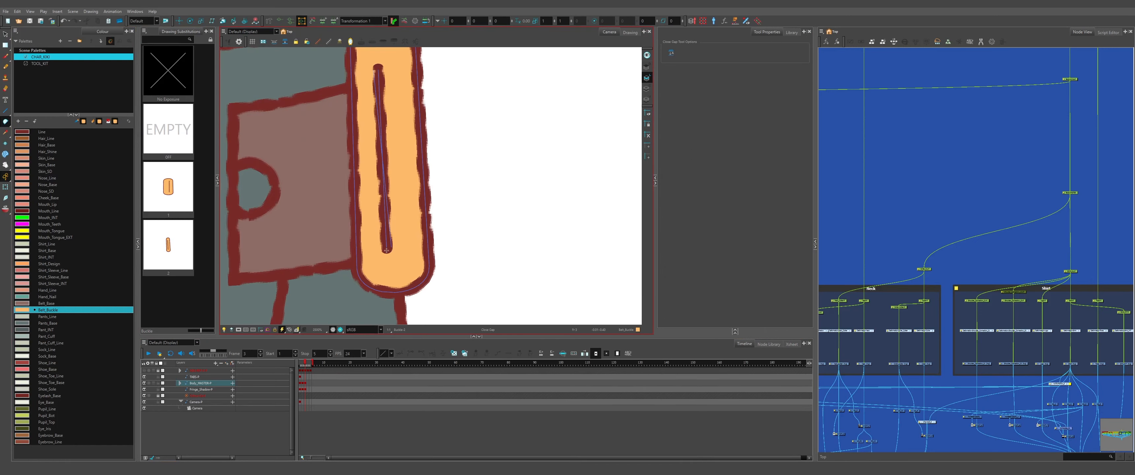
# Cut away the buckle's outline along the edge that meets the belt with the Cutter tool.
pyautogui.scroll(-2, 385, 146)
pyautogui.scroll(3, 385, 146)
pyautogui.hotkey('alt', 's')
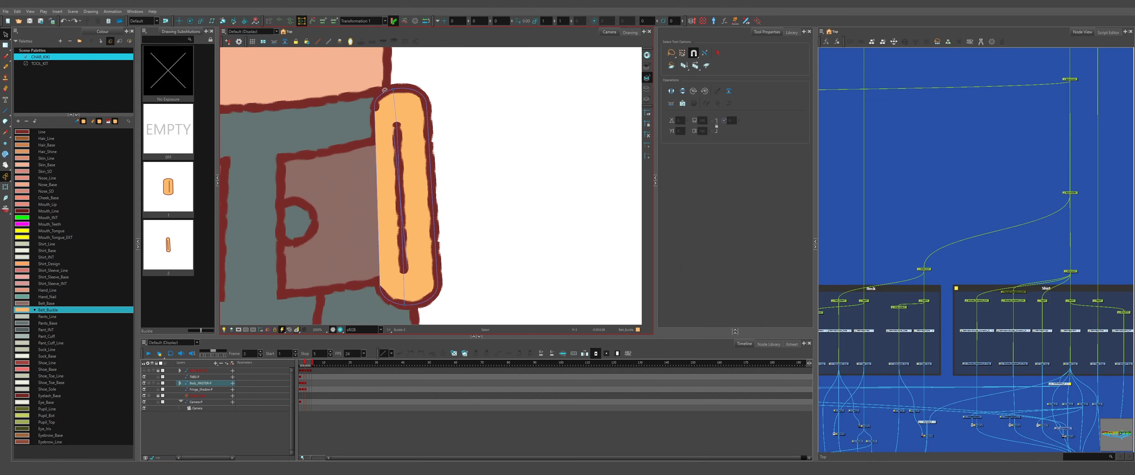
pyautogui.hotkey('shift', 't')
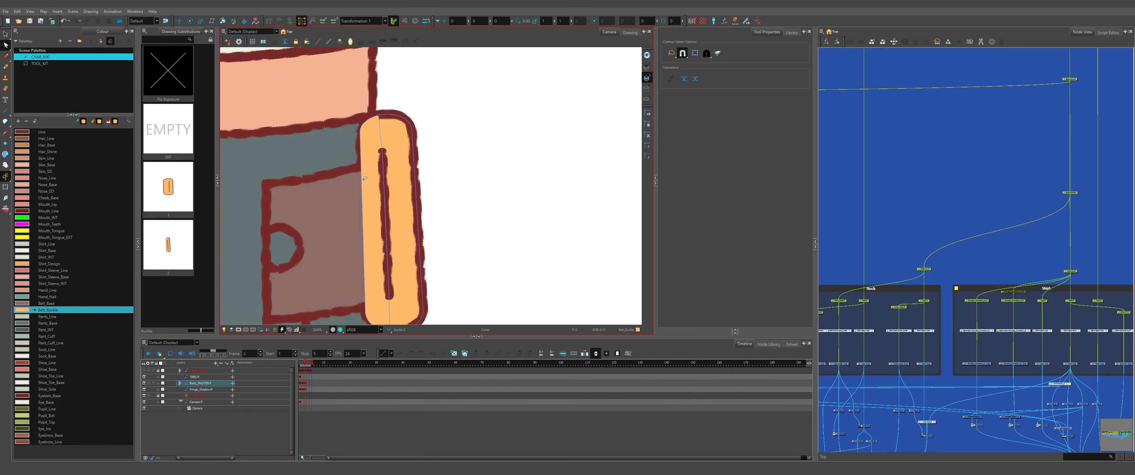
pyautogui.click(428, 160)
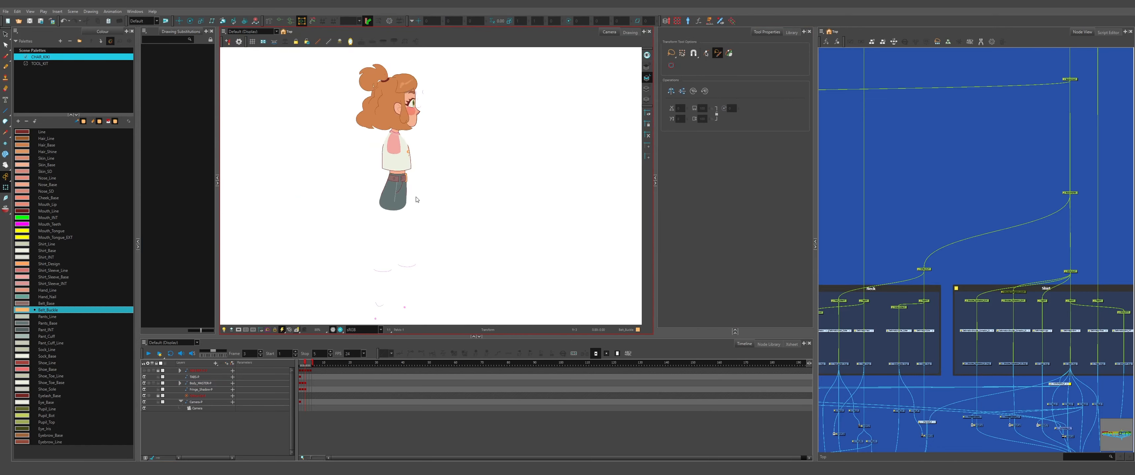
pyautogui.scroll(6, 404, 271)
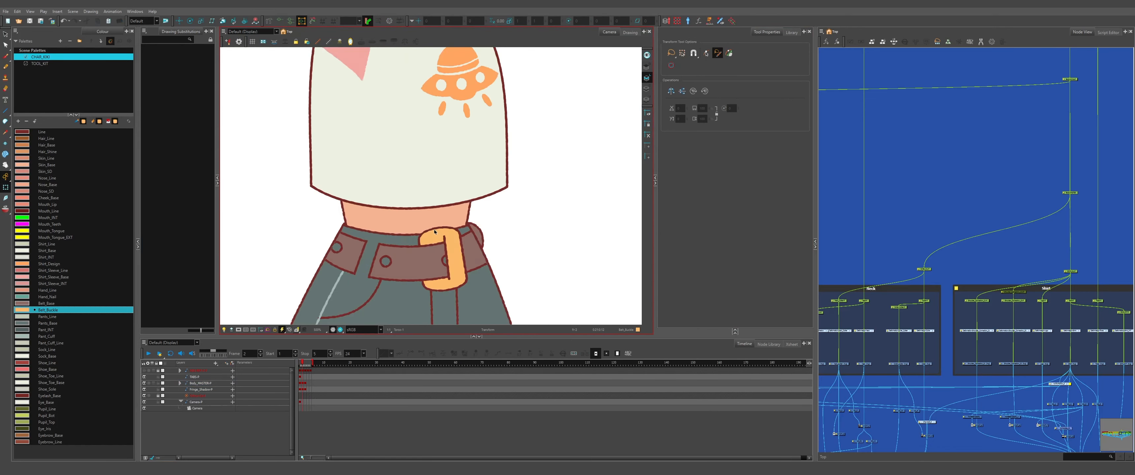
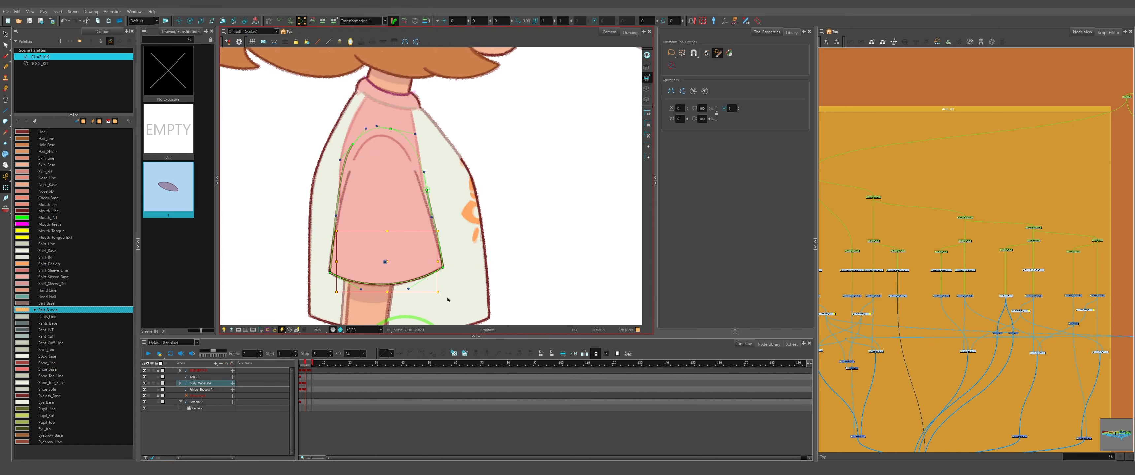
# Select the main peg of the second arm and nudge the arm in front of the shirt in the side view.
pyautogui.click(337, 188)
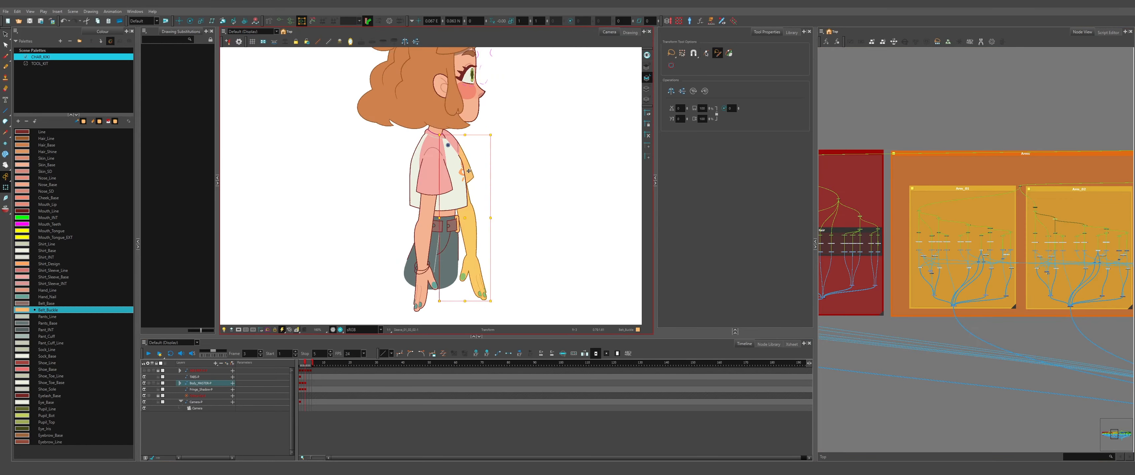
pyautogui.click(941, 302)
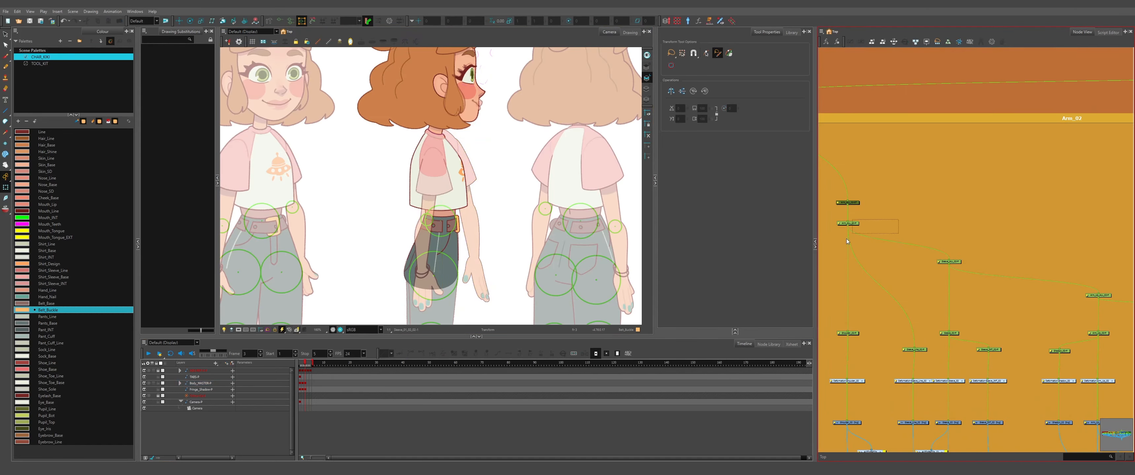
pyautogui.click(846, 245)
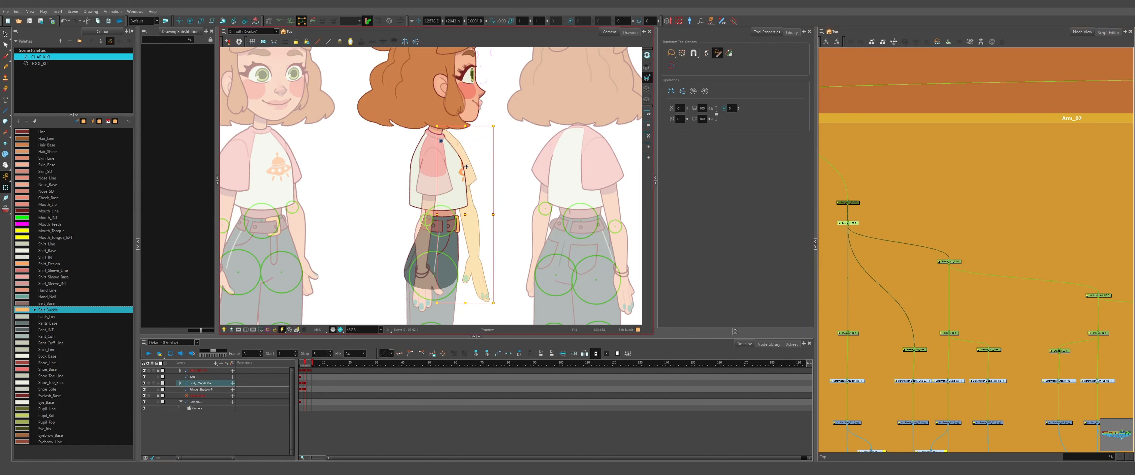
pyautogui.scroll(2, 459, 159)
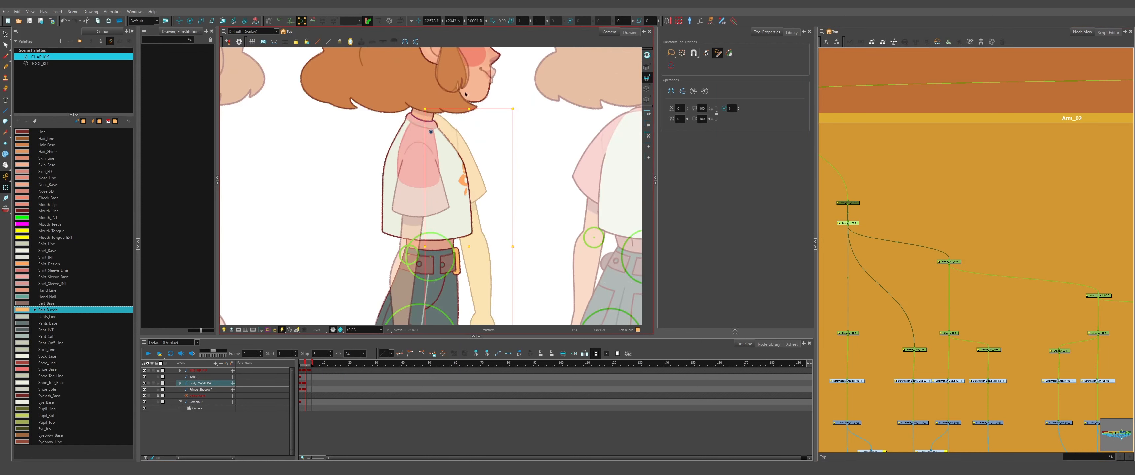
pyautogui.hotkey('alt', 'Up')
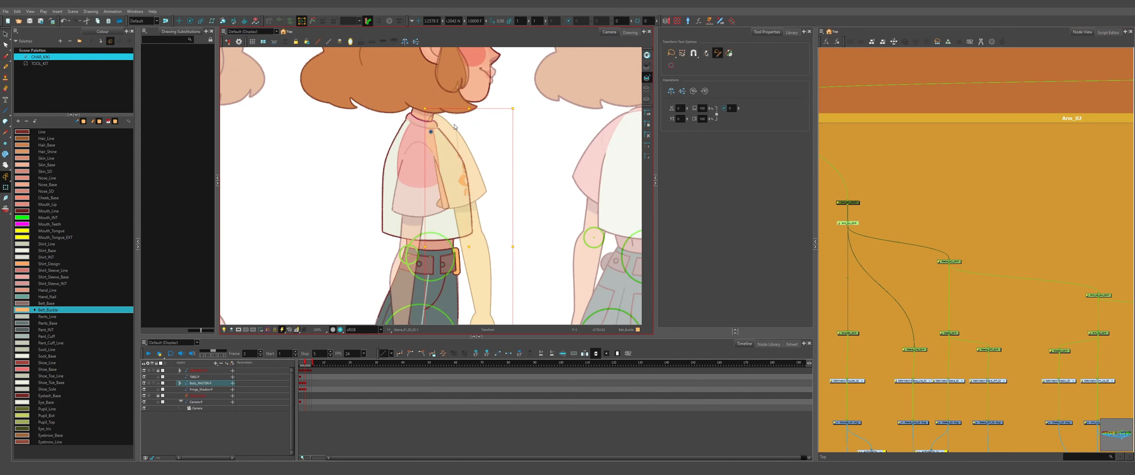
# Reposition the second arm over the shoulder of the side view to match the reference.
pyautogui.scroll(2, 451, 122)
pyautogui.moveTo(461, 151); pyautogui.dragTo(440, 154)
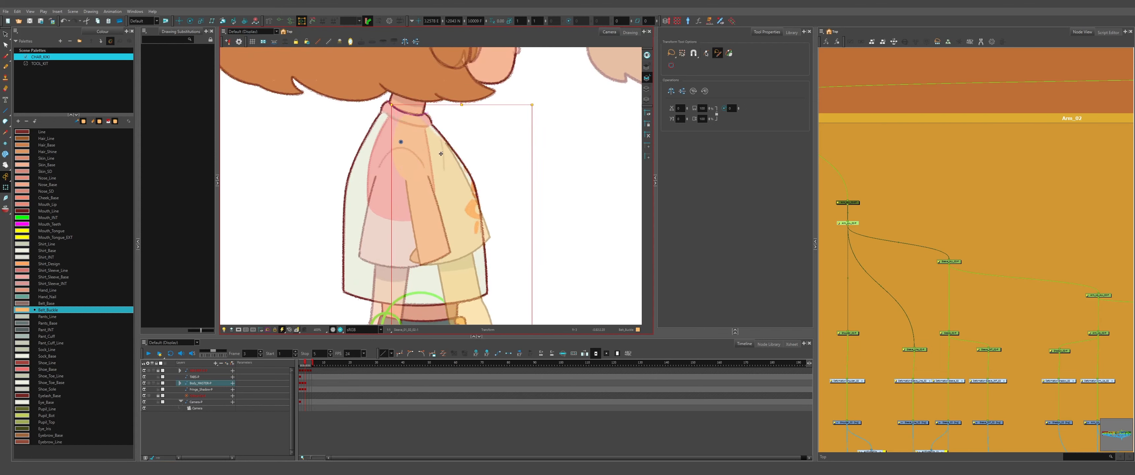
pyautogui.scroll(-2, 439, 154)
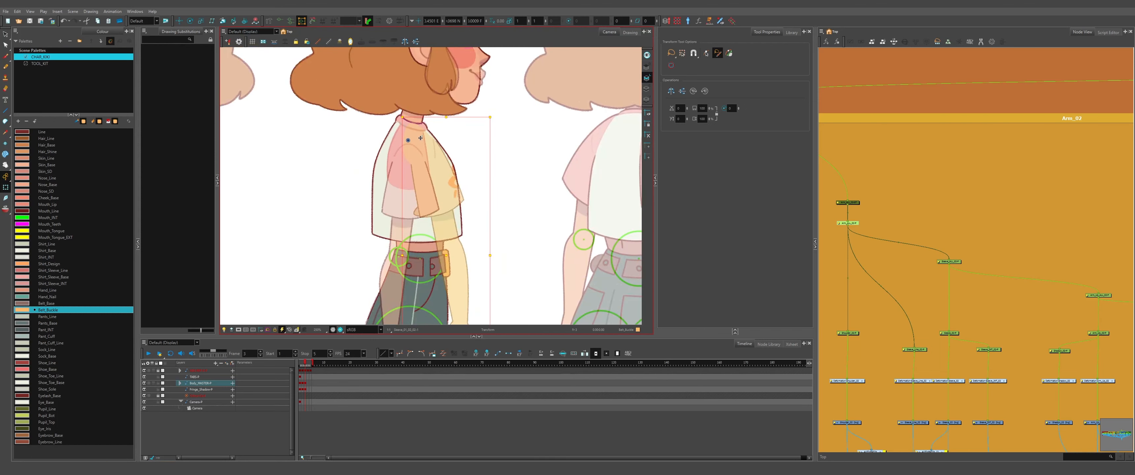
pyautogui.scroll(-3, 421, 138)
pyautogui.scroll(3, 421, 139)
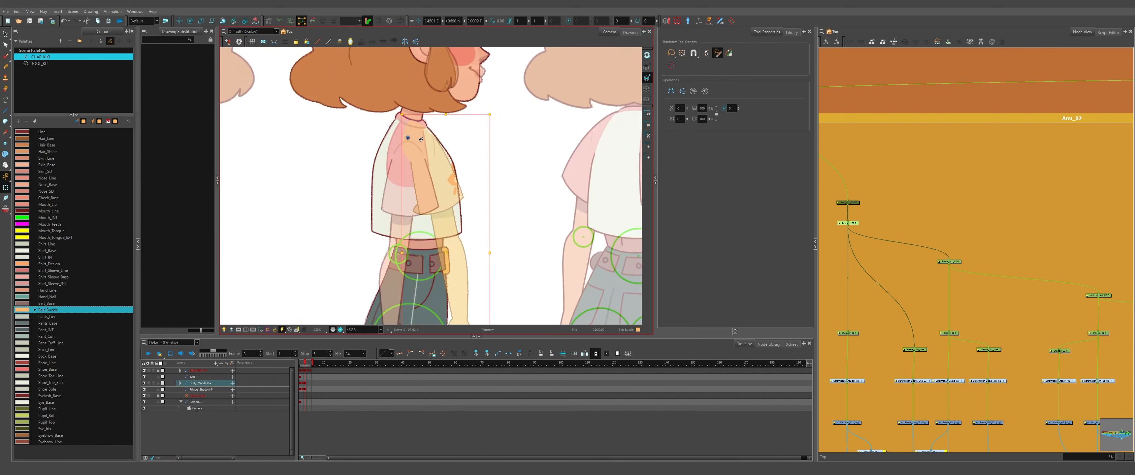
pyautogui.moveTo(419, 145); pyautogui.dragTo(423, 146)
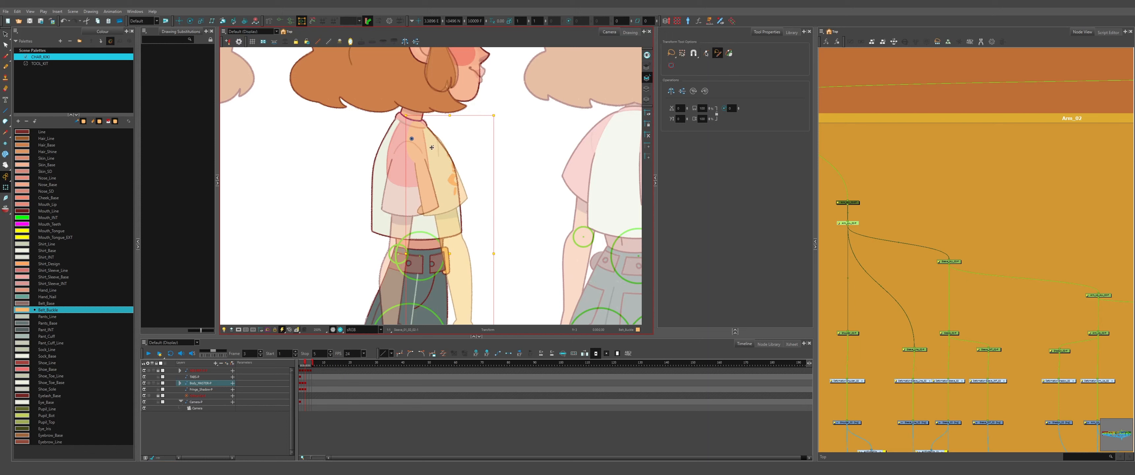
pyautogui.scroll(-3, 432, 147)
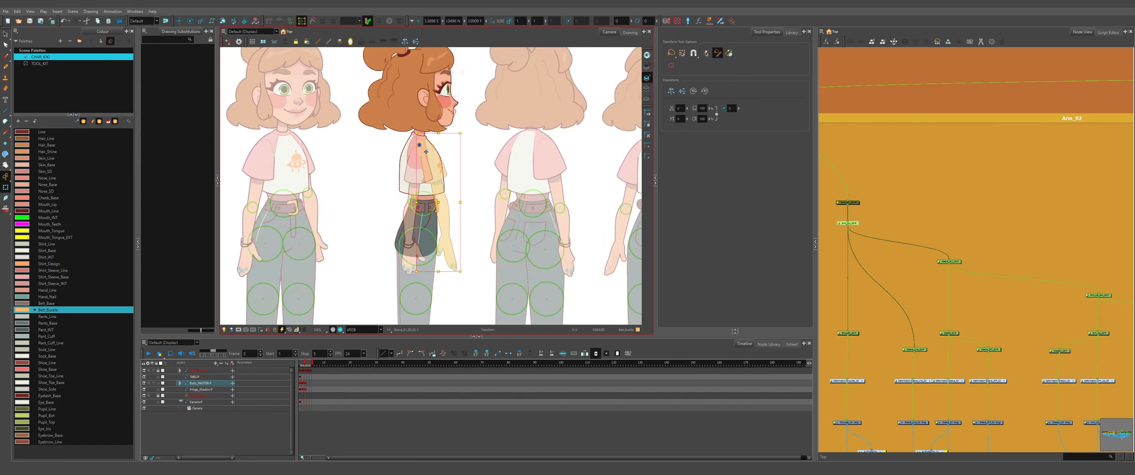
pyautogui.scroll(5, 431, 169)
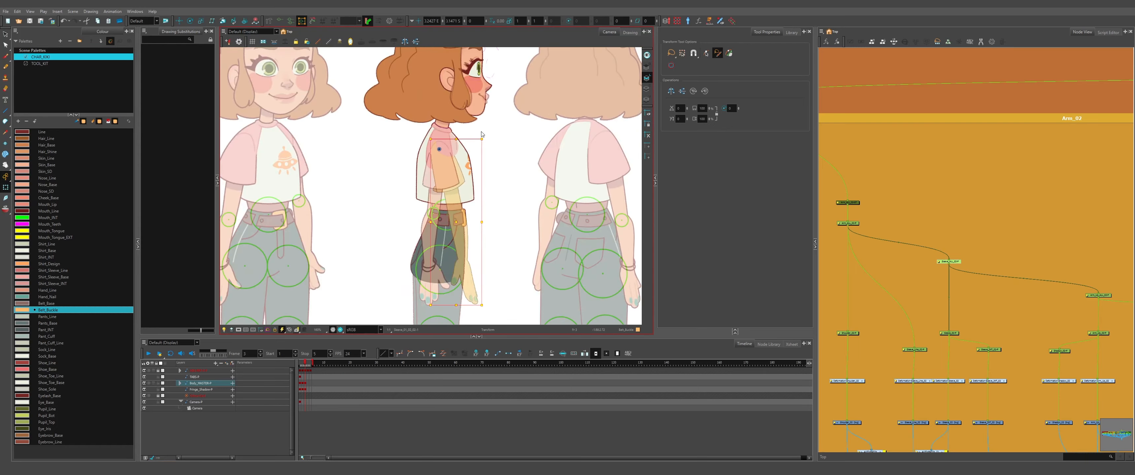
# Reshape the second arm's sleeve with its deformer points, widening the hem to follow the reference sleeve.
pyautogui.click(429, 188)
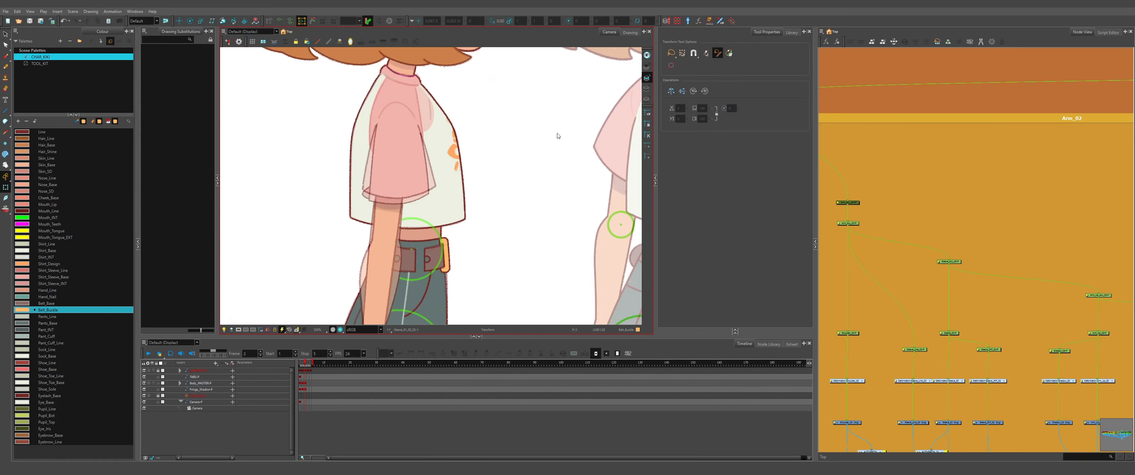
pyautogui.scroll(5, 427, 182)
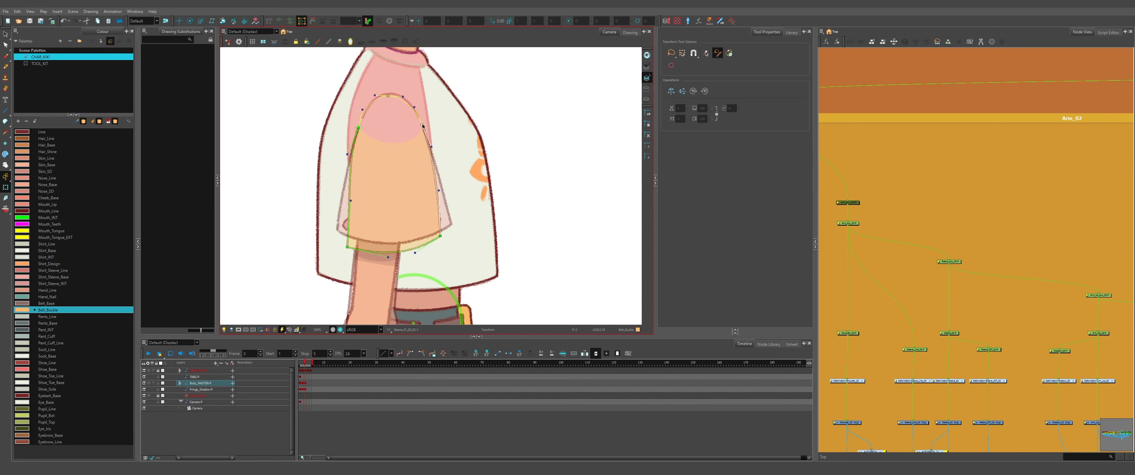
pyautogui.moveTo(387, 96); pyautogui.dragTo(390, 96)
pyautogui.moveTo(347, 247); pyautogui.dragTo(336, 230)
pyautogui.moveTo(440, 236); pyautogui.dragTo(450, 225)
pyautogui.moveTo(425, 242); pyautogui.dragTo(421, 247)
pyautogui.moveTo(377, 240); pyautogui.dragTo(370, 247)
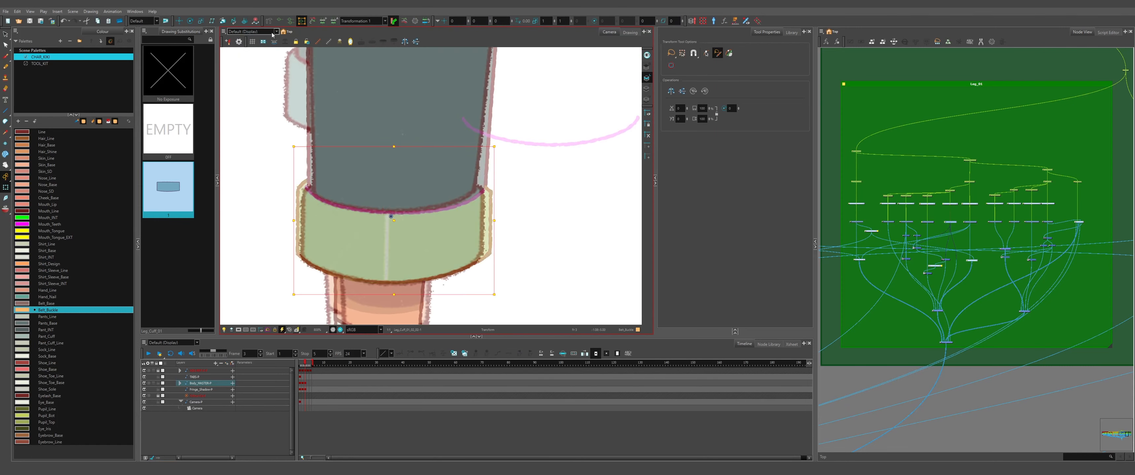
# Reshape the pink curve at the side view's ankle by moving its deformer points and handles.
pyautogui.click(485, 257)
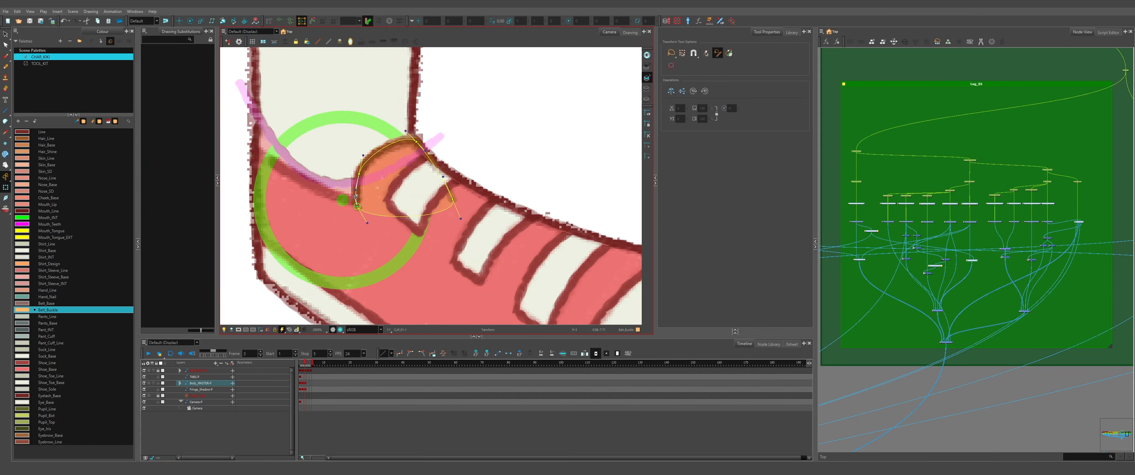
pyautogui.click(436, 140)
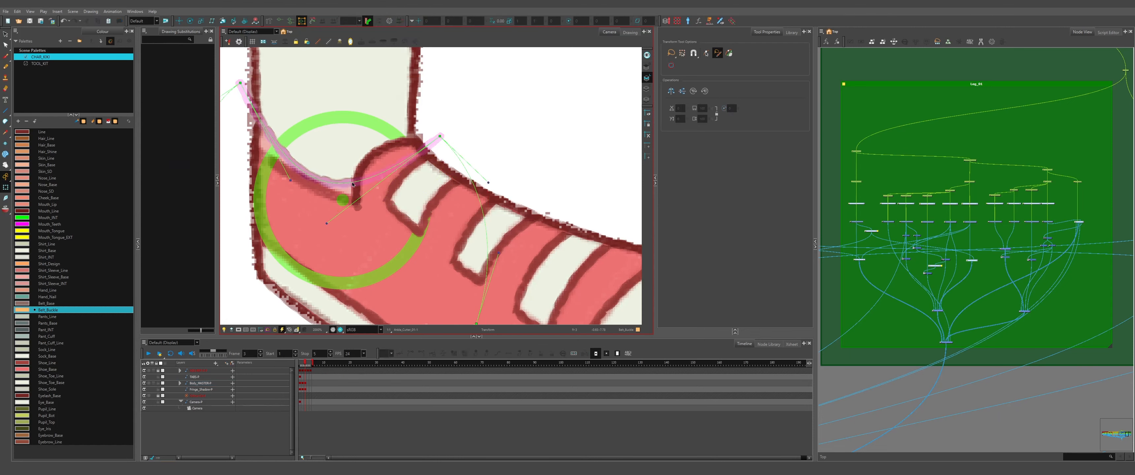
pyautogui.moveTo(239, 82); pyautogui.dragTo(236, 144)
pyautogui.moveTo(284, 222); pyautogui.dragTo(307, 195)
pyautogui.press('Escape')
# Hide the reference and bend the side view's leg at the hip and knee to test its joints.
pyautogui.click(144, 371)
pyautogui.scroll(-5, 365, 181)
pyautogui.scroll(-7, 415, 216)
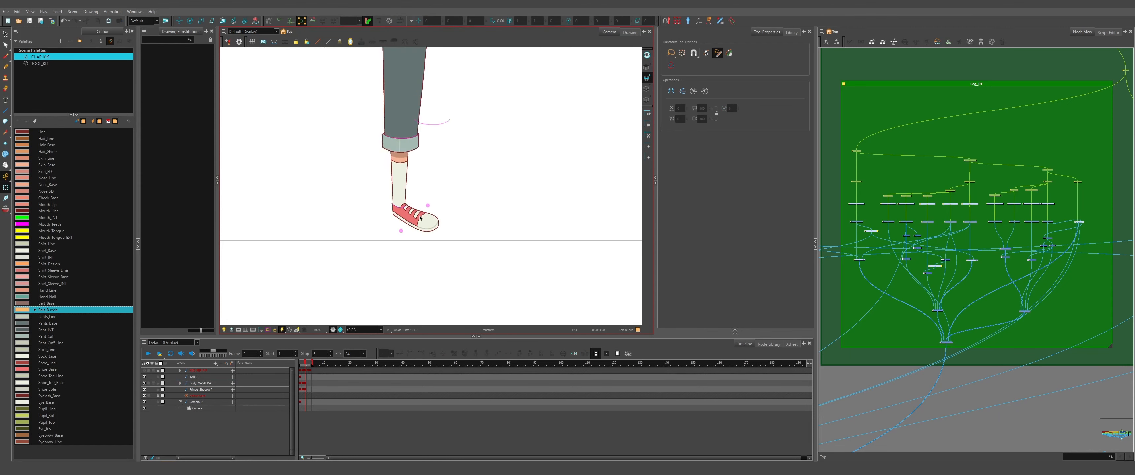
pyautogui.moveTo(415, 216); pyautogui.dragTo(399, 293)
pyautogui.scroll(5, 396, 101)
pyautogui.click(392, 247)
pyautogui.moveTo(392, 264); pyautogui.dragTo(432, 264)
pyautogui.scroll(-4, 468, 220)
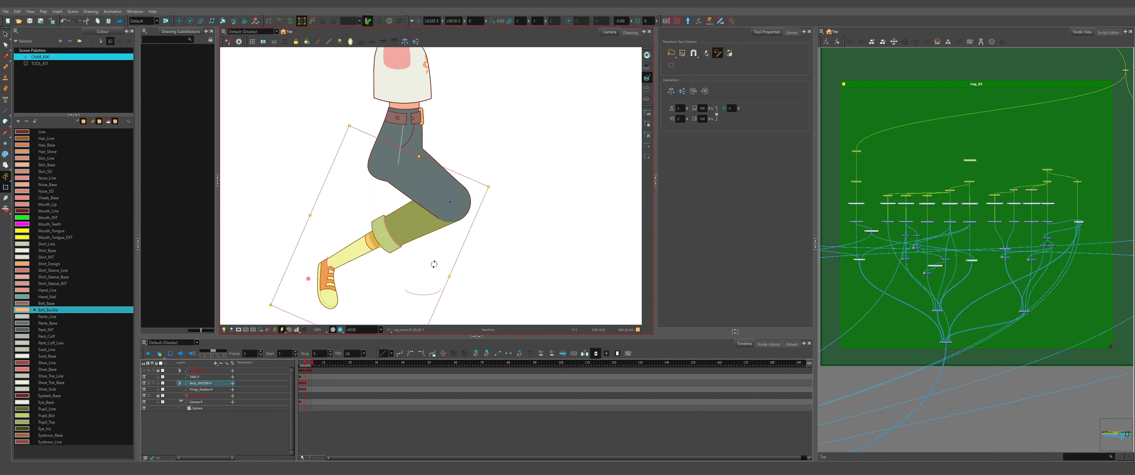
pyautogui.press('Escape')
# Try another pose on the bent leg and undo the test poses.
pyautogui.scroll(4, 469, 207)
pyautogui.scroll(-3, 469, 207)
pyautogui.moveTo(485, 221); pyautogui.dragTo(411, 246)
pyautogui.hotkey('ctrl', 'z')
pyautogui.hotkey('ctrl', 'z')
pyautogui.hotkey('ctrl', 'z')
pyautogui.scroll(-2, 458, 211)
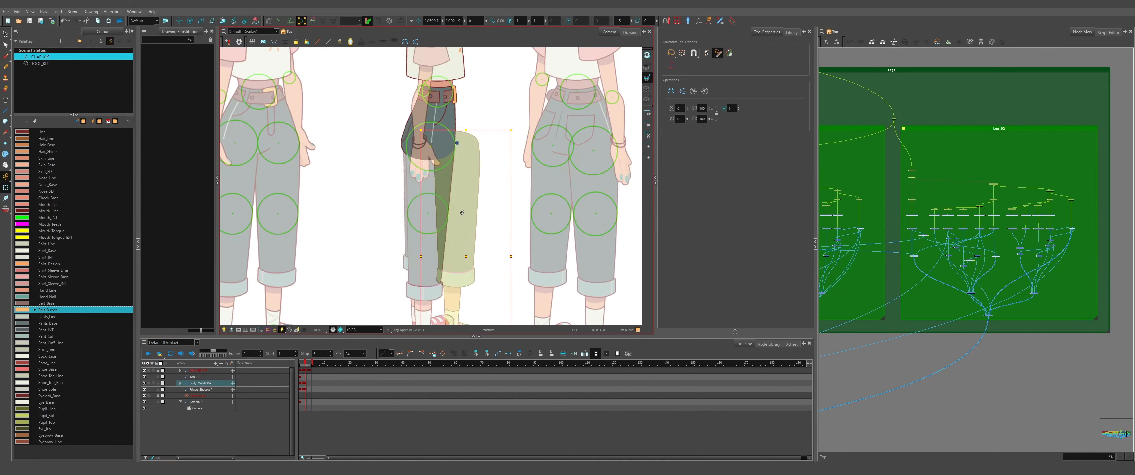
# Move the second leg over the side view's reference leg and select its trouser and cuff parts for alignment.
pyautogui.moveTo(463, 213); pyautogui.dragTo(436, 216)
pyautogui.scroll(5, 436, 130)
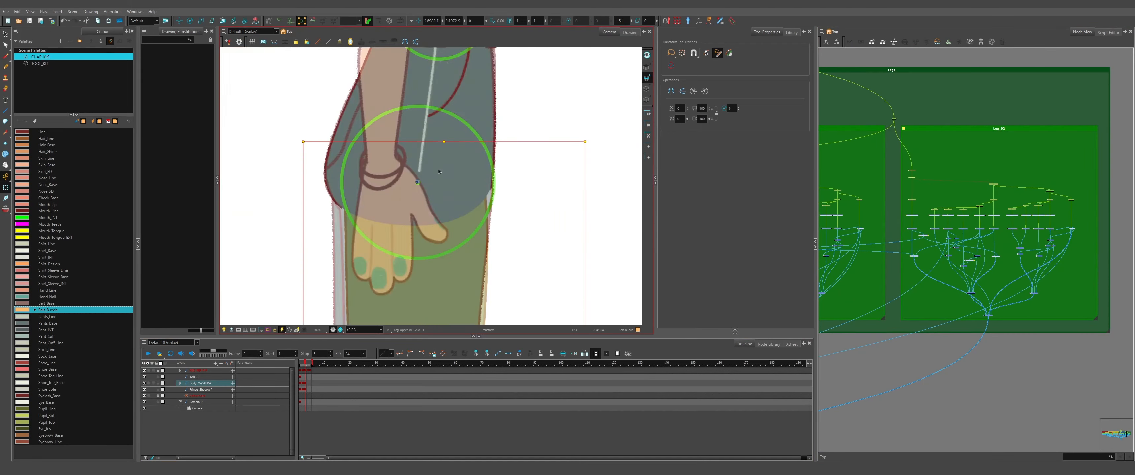
pyautogui.scroll(-6, 460, 88)
pyautogui.scroll(2, 448, 115)
pyautogui.click(448, 141)
pyautogui.scroll(-3, 443, 145)
pyautogui.scroll(3, 450, 200)
pyautogui.click(451, 200)
pyautogui.scroll(4, 448, 189)
pyautogui.click(454, 216)
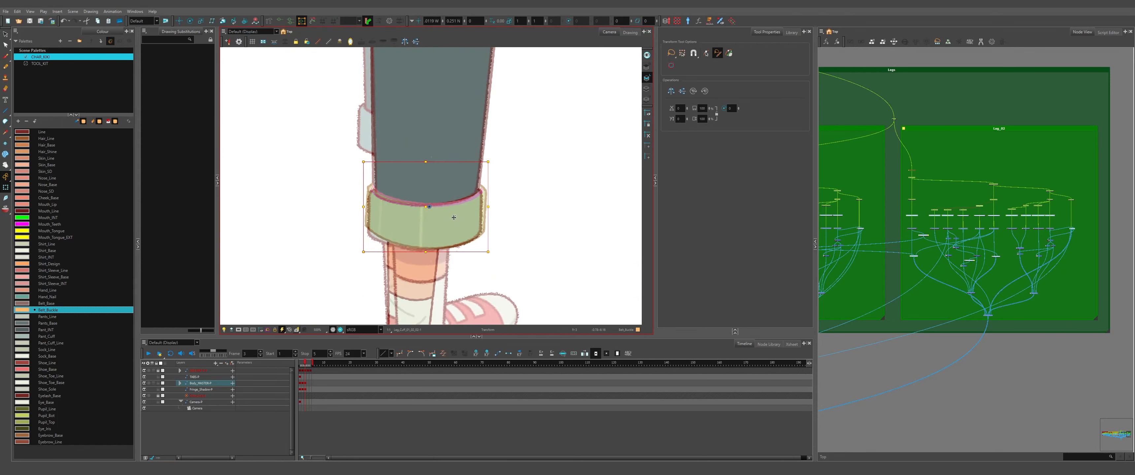
# Adjust the second leg's trouser shape against the reference using its deformer controls.
pyautogui.click(446, 159)
pyautogui.hotkey('alt', 'c')
pyautogui.moveTo(454, 58); pyautogui.dragTo(438, 321)
pyautogui.moveTo(442, 110); pyautogui.dragTo(440, 169)
pyautogui.click(440, 170)
pyautogui.hotkey('alt', 'c')
pyautogui.scroll(-6, 440, 171)
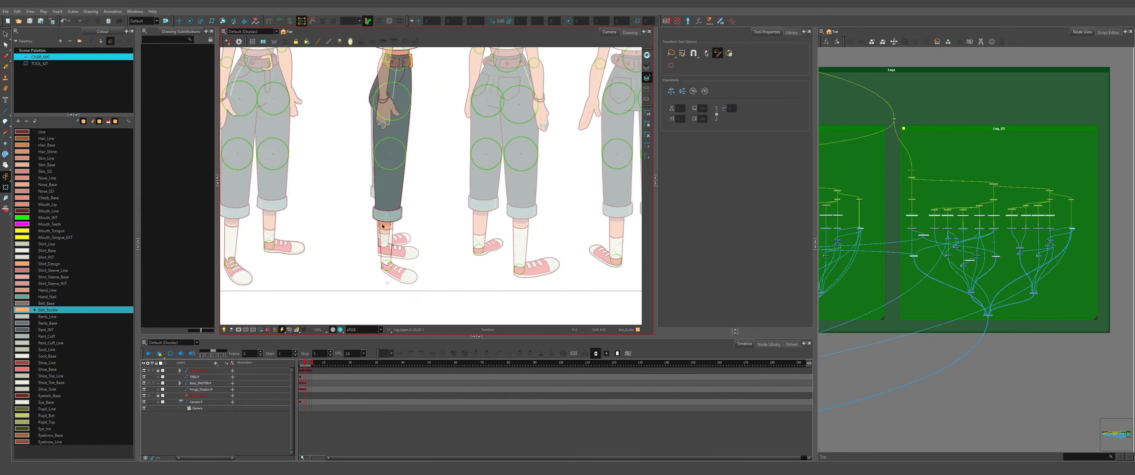
# Reshape the second leg's cuff with its deformer points so its corners follow the reference cuff.
pyautogui.scroll(8, 392, 234)
pyautogui.click(399, 216)
pyautogui.hotkey('alt', 'c')
pyautogui.moveTo(329, 272); pyautogui.dragTo(347, 280)
pyautogui.moveTo(529, 149); pyautogui.dragTo(522, 148)
pyautogui.click(305, 146)
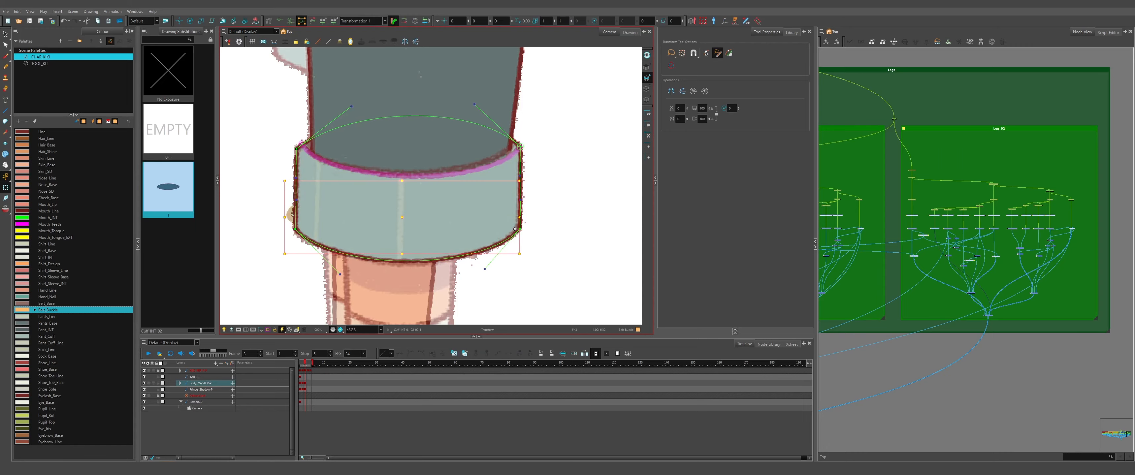
pyautogui.hotkey('alt', 'c')
# Show the deformer controls for the second cuff's vertical line and its upper curve.
pyautogui.scroll(-7, 454, 238)
pyautogui.scroll(8, 454, 240)
pyautogui.click(392, 231)
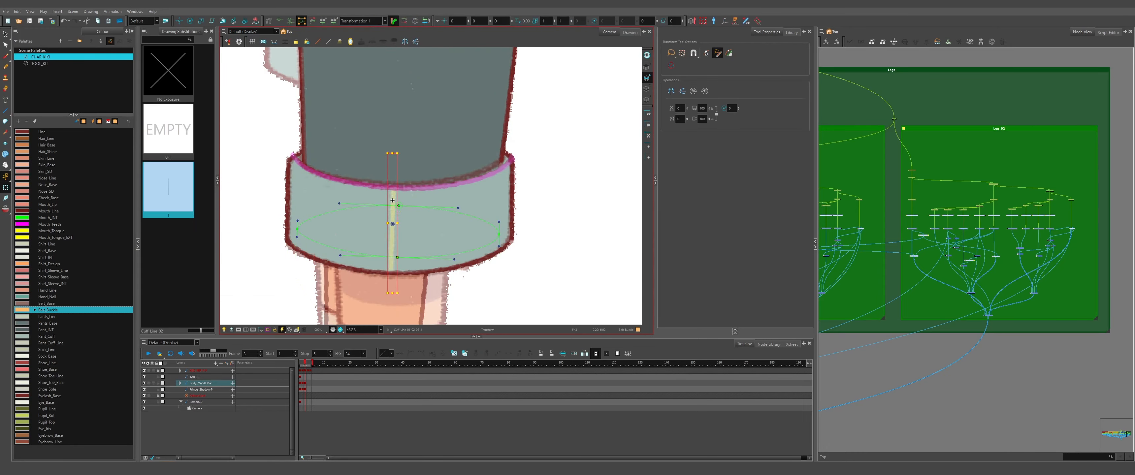
pyautogui.scroll(1, 466, 142)
pyautogui.hotkey('alt', 'c')
pyautogui.scroll(3, 423, 185)
pyautogui.click(266, 193)
pyautogui.hotkey('alt', 'c')
pyautogui.scroll(-9, 499, 157)
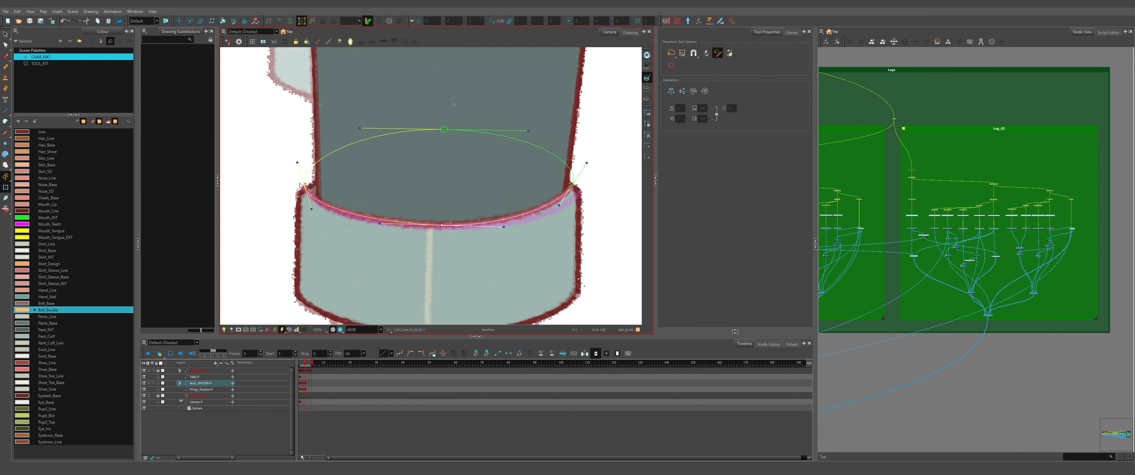
# Select the second leg's foot with its parent peg, try moving it and undo the move.
pyautogui.click(379, 282)
pyautogui.press('b')
pyautogui.press('b')
pyautogui.moveTo(486, 77); pyautogui.dragTo(483, 73)
pyautogui.hotkey('ctrl', 'z')
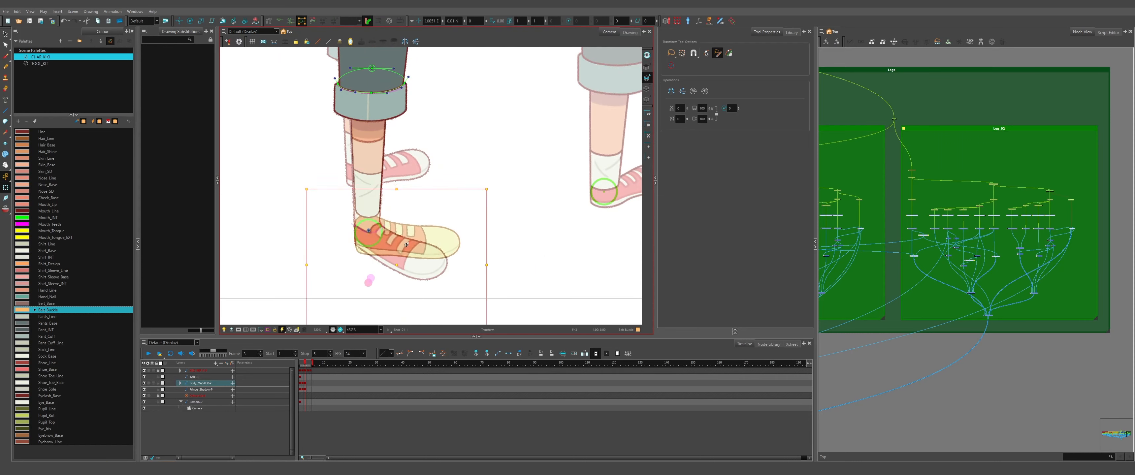
# Fit the near lower leg and foot to the reference using their deformer controls.
pyautogui.scroll(2, 367, 152)
pyautogui.click(324, 224)
pyautogui.click(379, 244)
pyautogui.scroll(2, 380, 251)
pyautogui.hotkey('alt', 'c')
pyautogui.scroll(-2, 378, 253)
pyautogui.press('b')
pyautogui.scroll(-6, 378, 254)
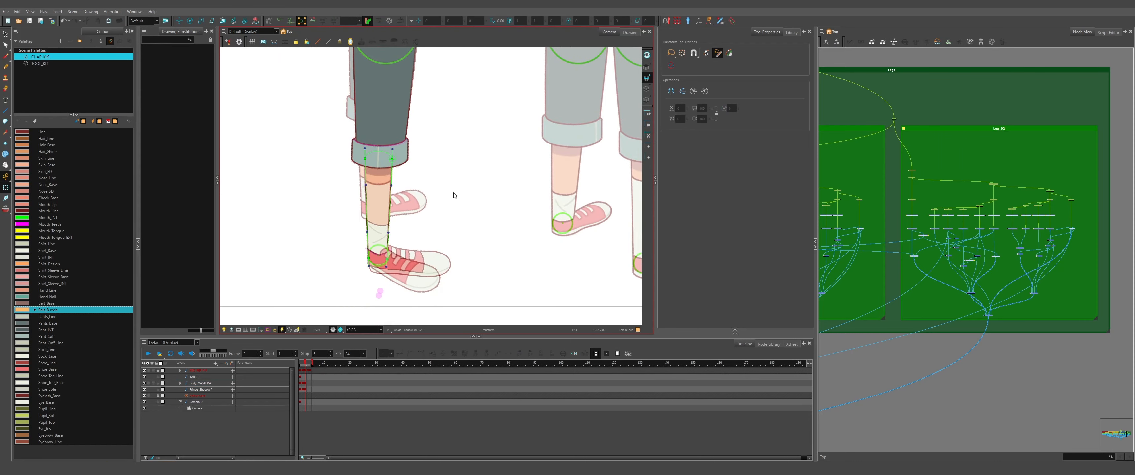
# Reshape the far foot's outline with its deformer points so it follows the reference shoe.
pyautogui.press('b')
pyautogui.scroll(3, 380, 162)
pyautogui.scroll(5, 380, 263)
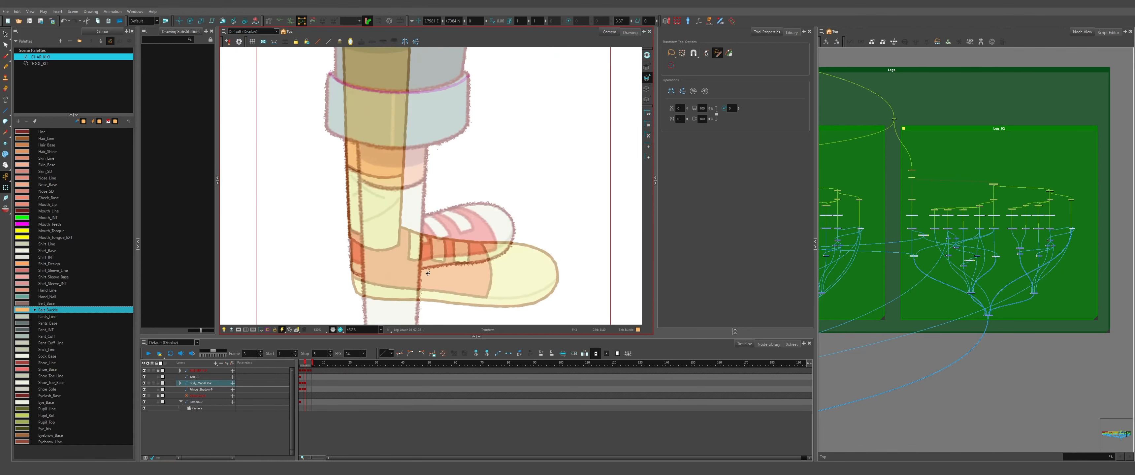
pyautogui.click(388, 261)
pyautogui.scroll(3, 393, 264)
pyautogui.scroll(-3, 511, 184)
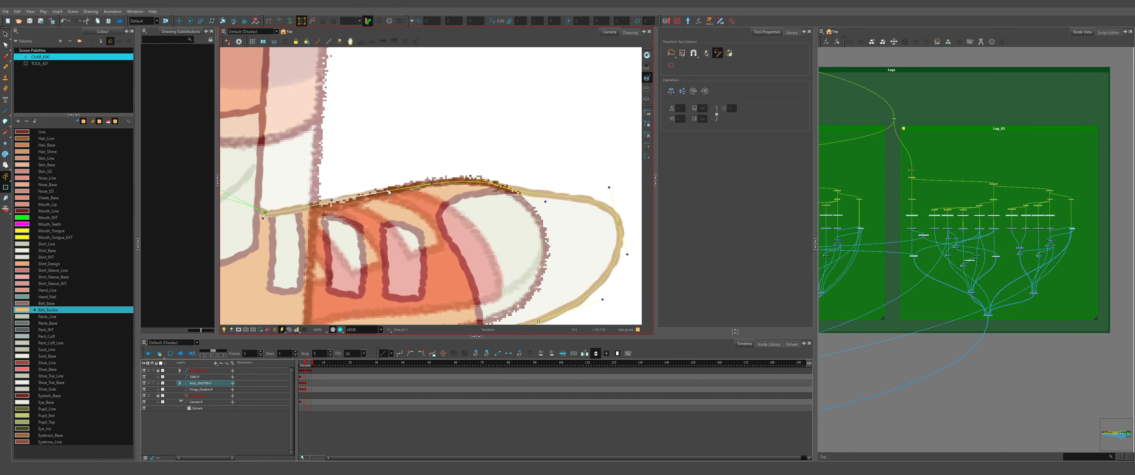
pyautogui.click(443, 247)
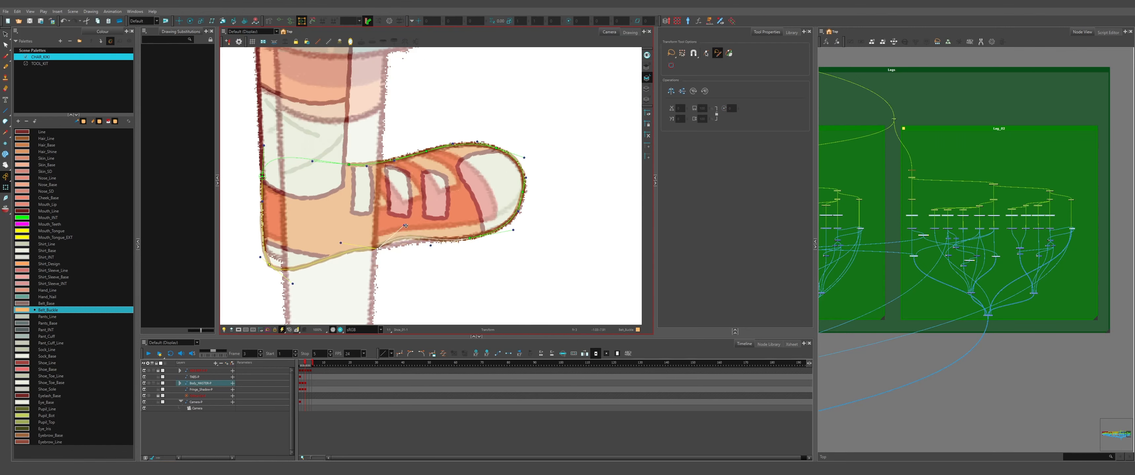
# Reshape the far shoe's sole and toe cap with their deformers to match the reference.
pyautogui.click(487, 223)
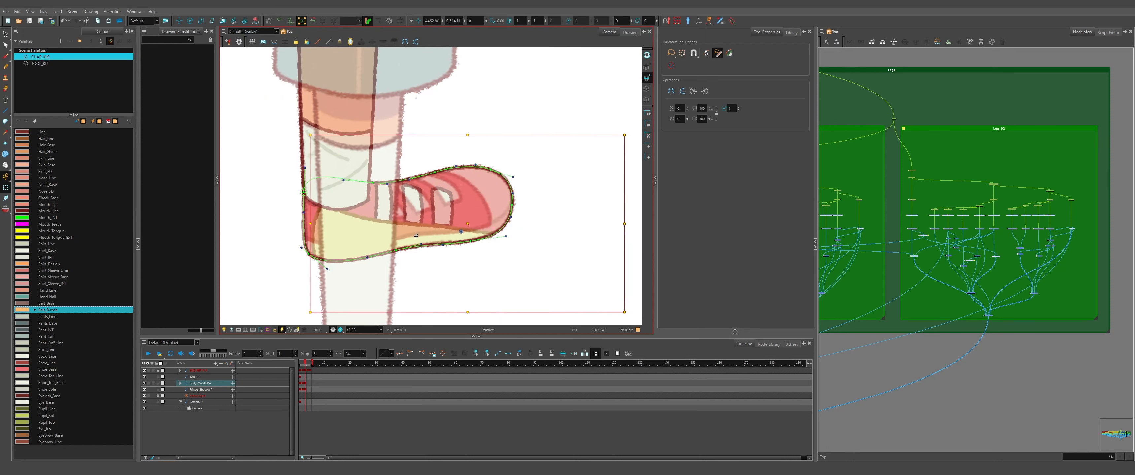
pyautogui.click(499, 208)
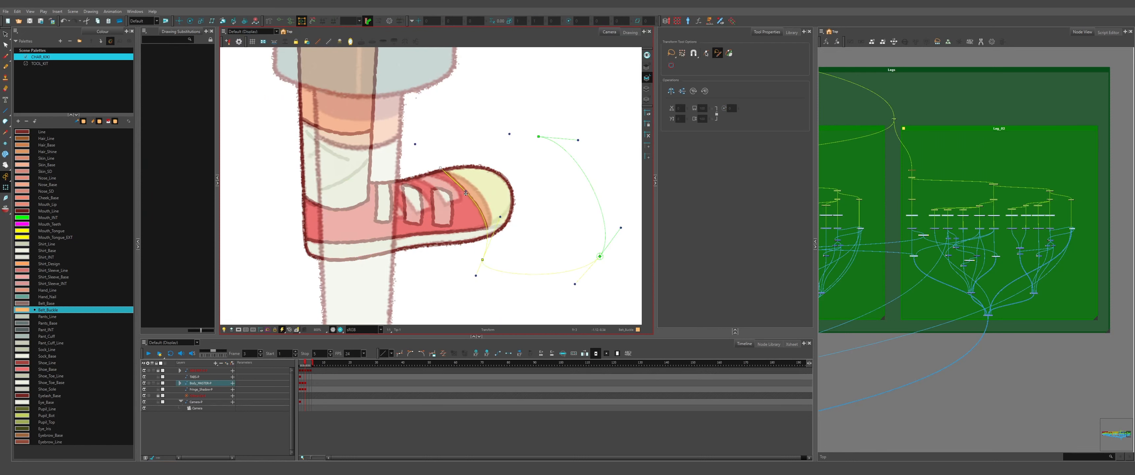
pyautogui.scroll(2, 441, 212)
# Reshape the far shoe's lace strips with their deformer points so they follow the reference laces.
pyautogui.click(442, 227)
pyautogui.scroll(1, 442, 226)
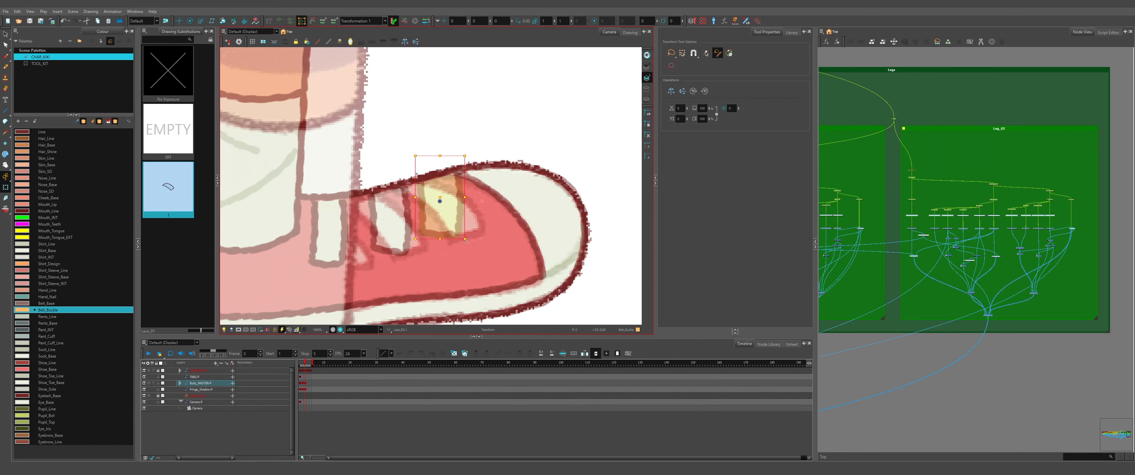
pyautogui.click(450, 241)
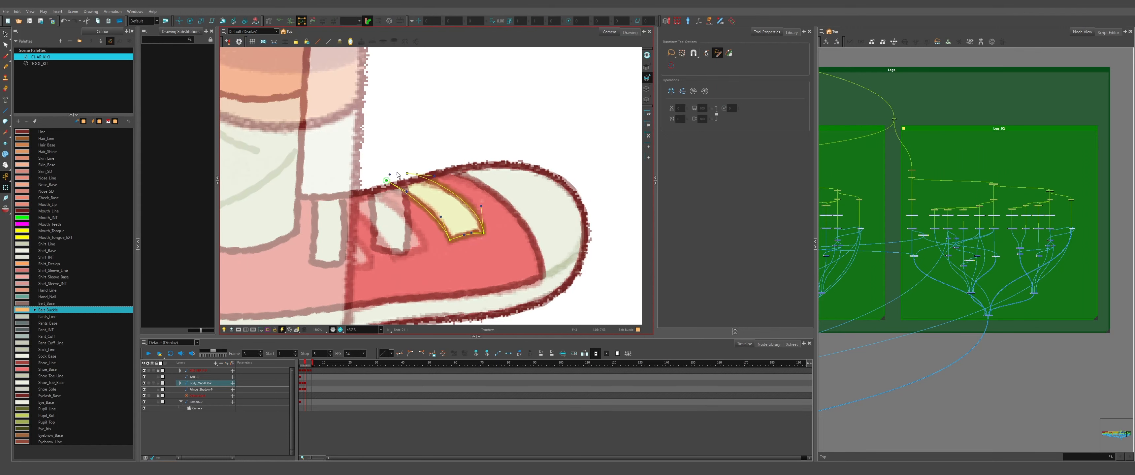
pyautogui.click(398, 175)
pyautogui.click(371, 188)
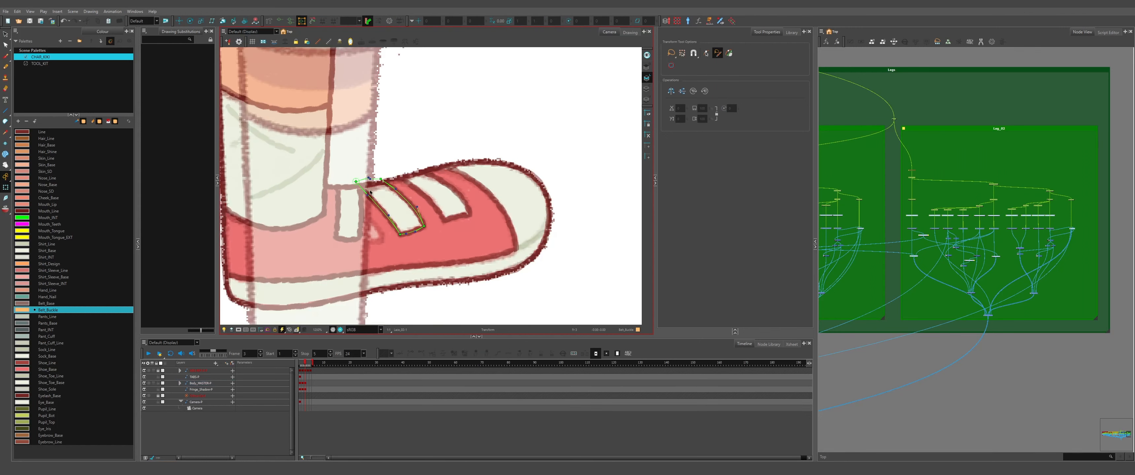
pyautogui.press('Escape')
# Move the whole far leg slightly down with its parent peg and hide the reference layer to judge the placement.
pyautogui.scroll(-3, 374, 253)
pyautogui.scroll(3, 443, 205)
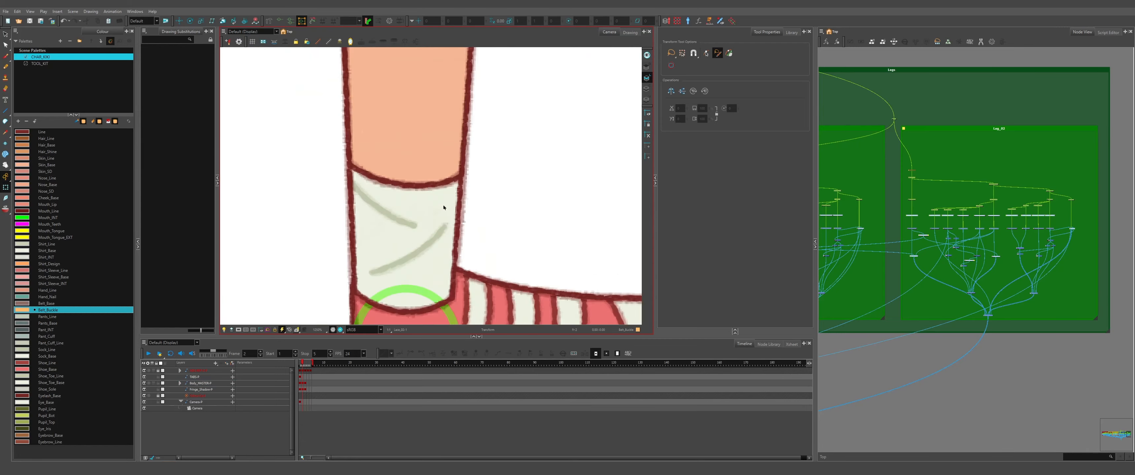
pyautogui.scroll(-3, 444, 205)
pyautogui.scroll(3, 328, 249)
pyautogui.scroll(-5, 328, 248)
pyautogui.click(392, 119)
pyautogui.scroll(2, 393, 119)
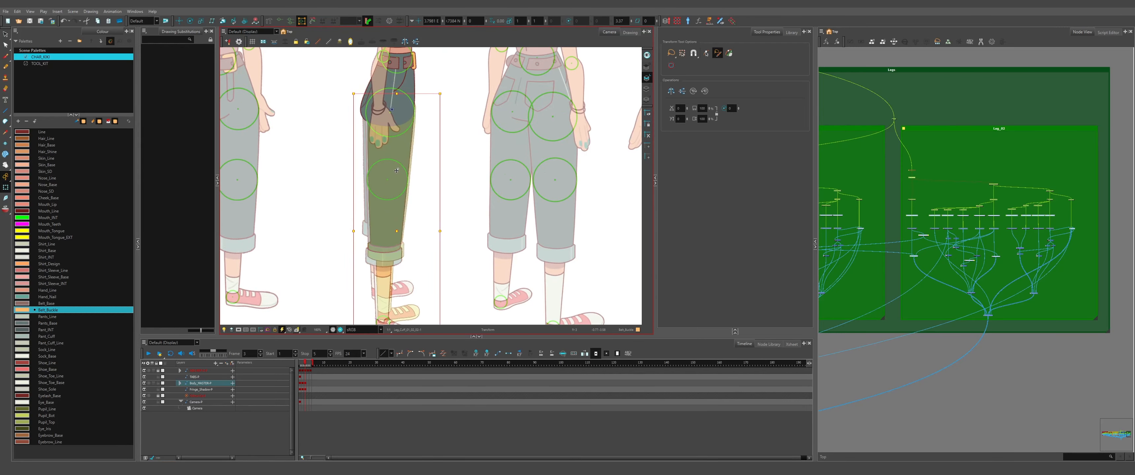
pyautogui.press('Escape')
pyautogui.scroll(-2, 939, 199)
pyautogui.click(145, 370)
pyautogui.click(394, 216)
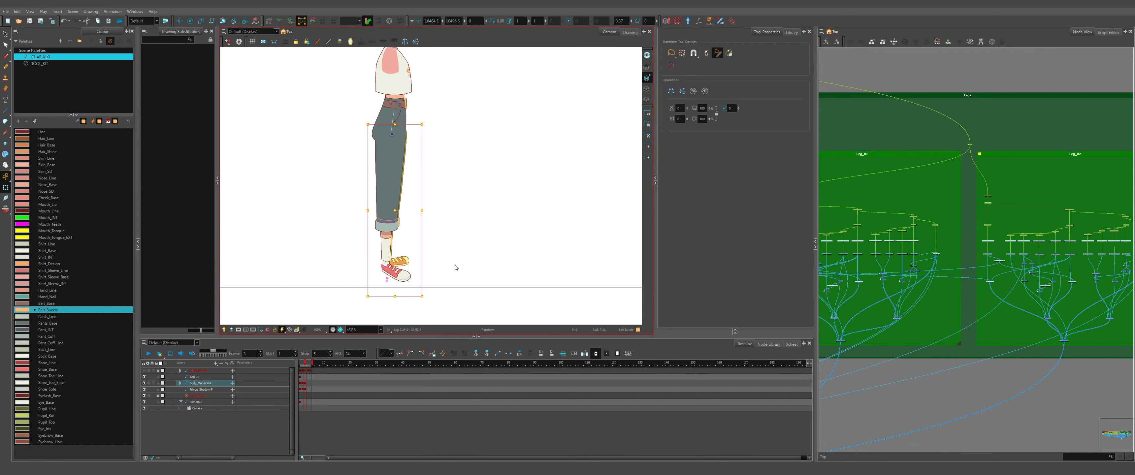
# Compare the leg and foot placement with the reference layer shown and hidden, checking the full figure.
pyautogui.click(144, 372)
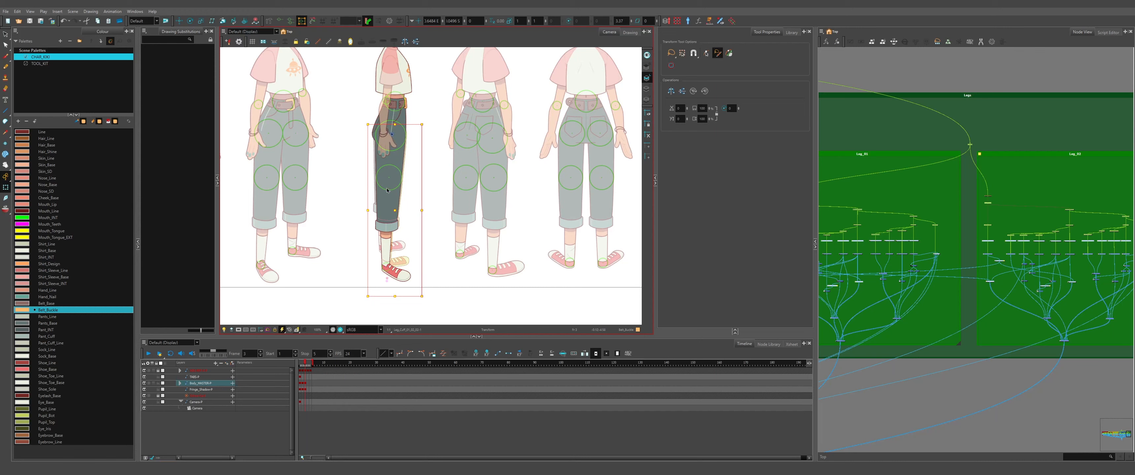
pyautogui.scroll(3, 408, 274)
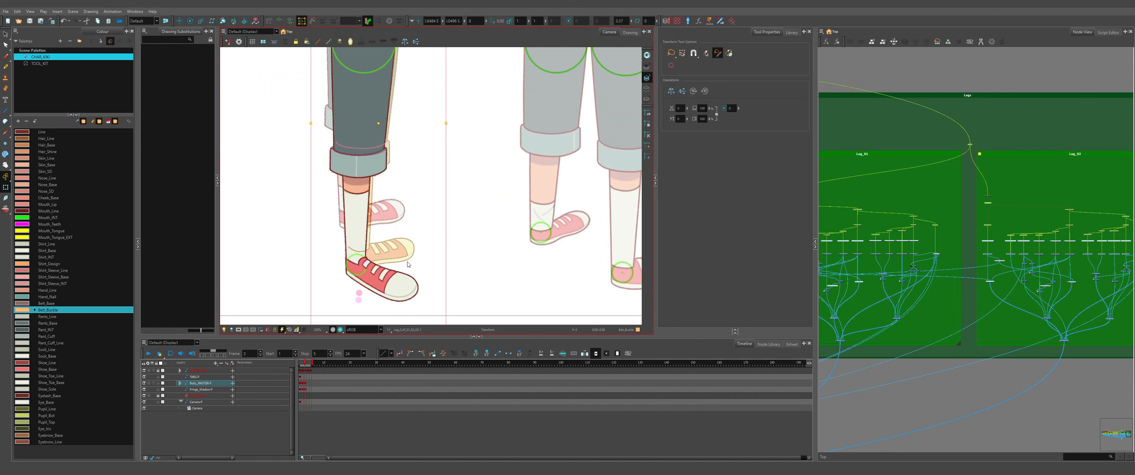
pyautogui.scroll(-2, 408, 264)
pyautogui.click(144, 370)
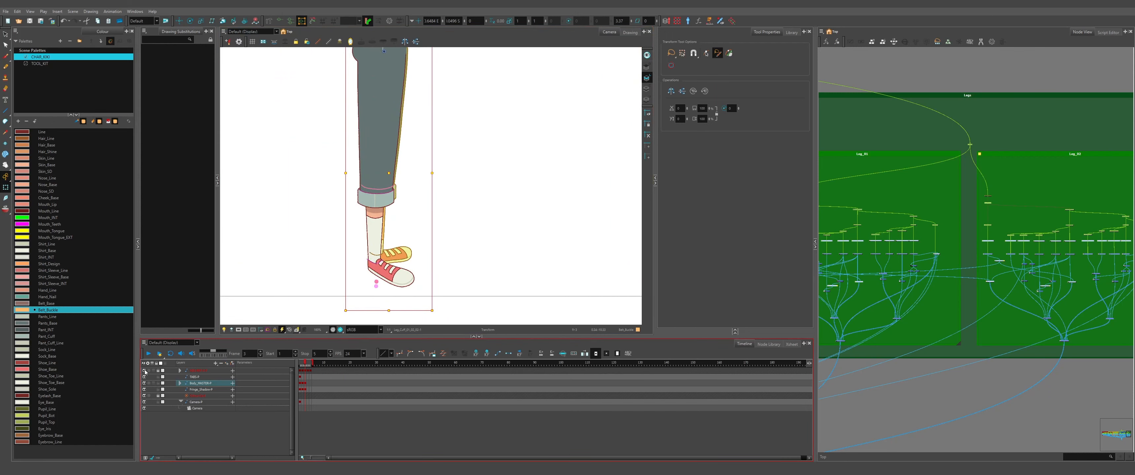
pyautogui.scroll(-2, 429, 266)
pyautogui.click(511, 282)
pyautogui.scroll(-3, 405, 198)
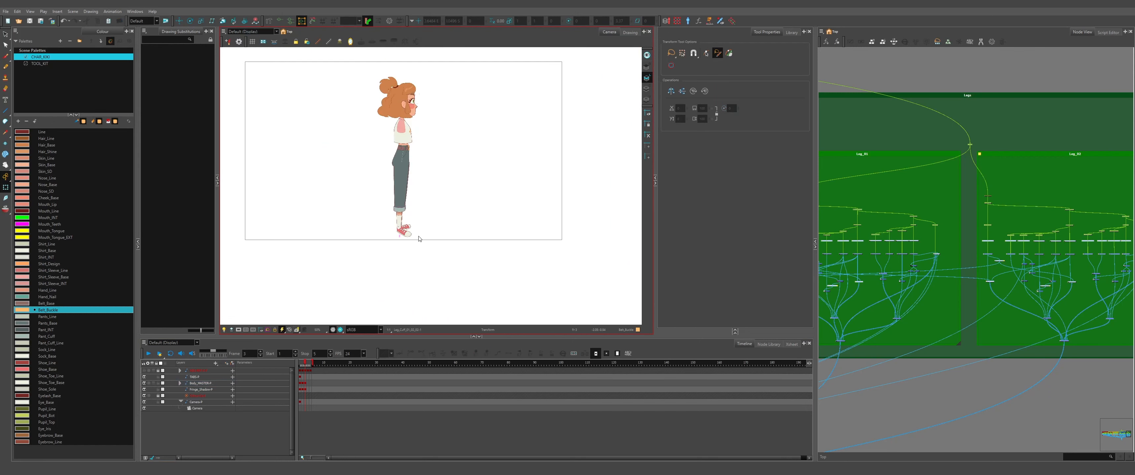
pyautogui.scroll(3, 392, 206)
pyautogui.scroll(2, 393, 208)
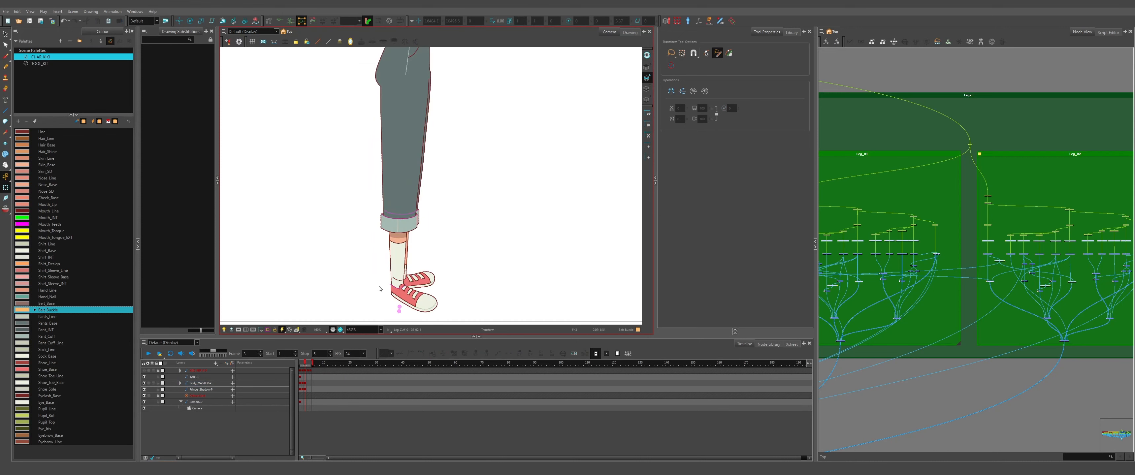
pyautogui.scroll(-4, 397, 203)
pyautogui.scroll(8, 419, 149)
# Adjust the far trouser leg's deformer points so its front edge sits closer to the near leg, then hide the controls.
pyautogui.click(419, 148)
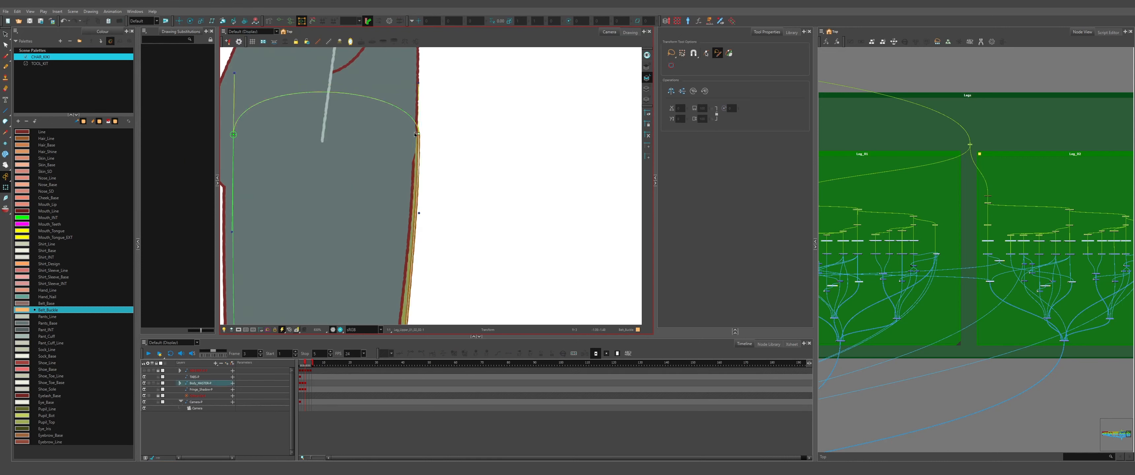
pyautogui.moveTo(233, 135); pyautogui.dragTo(225, 137)
pyautogui.moveTo(415, 82); pyautogui.dragTo(416, 75)
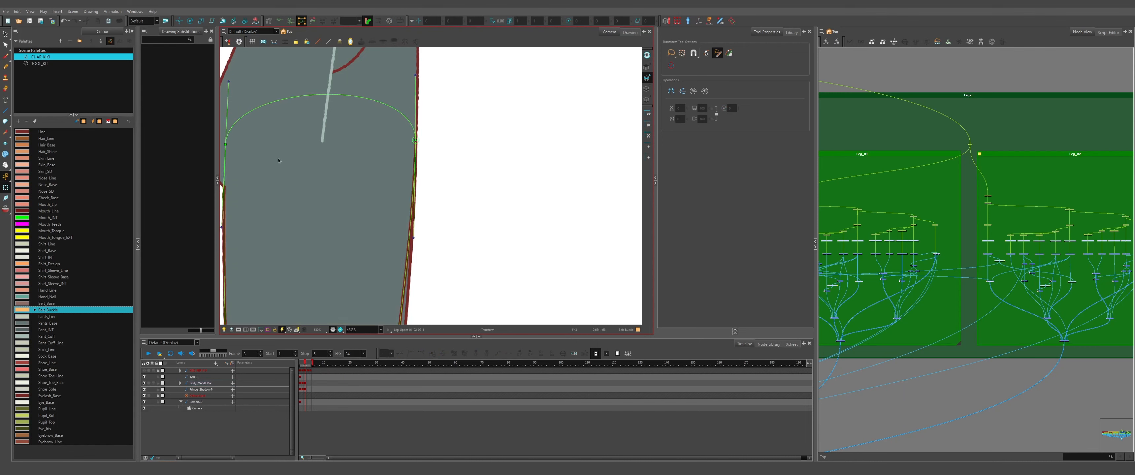
pyautogui.moveTo(417, 213); pyautogui.dragTo(413, 236)
pyautogui.scroll(-1, 290, 142)
pyautogui.hotkey('shift', 'c')
pyautogui.scroll(-7, 416, 148)
pyautogui.scroll(4, 412, 273)
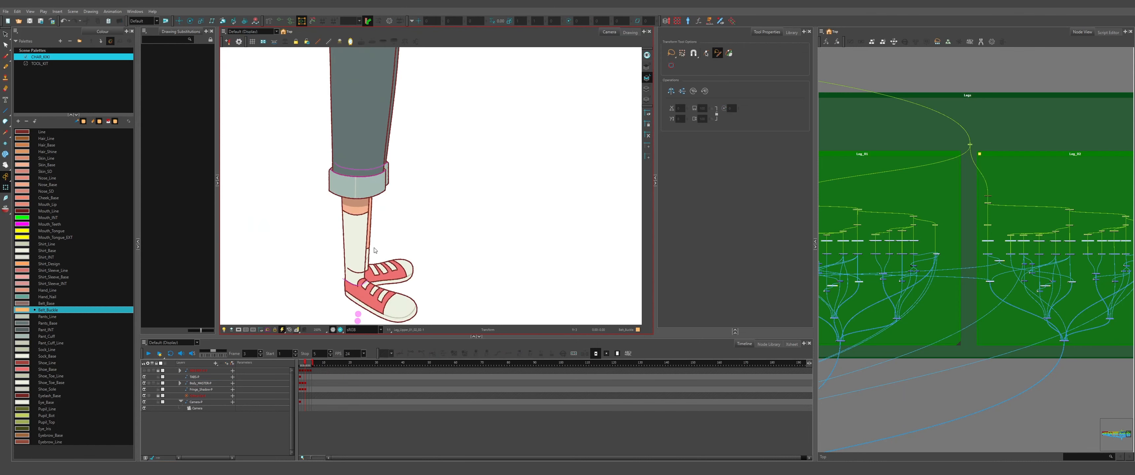
pyautogui.scroll(6, 390, 184)
pyautogui.scroll(-8, 385, 193)
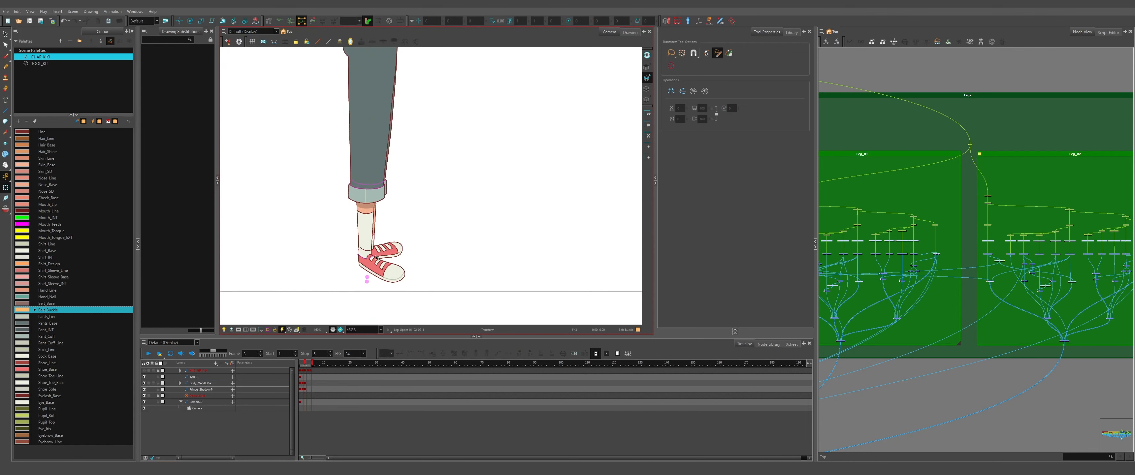
# Set the Z position of the far leg's peg to -0.0001.
pyautogui.scroll(8, 376, 257)
pyautogui.click(370, 205)
pyautogui.scroll(-2, 383, 198)
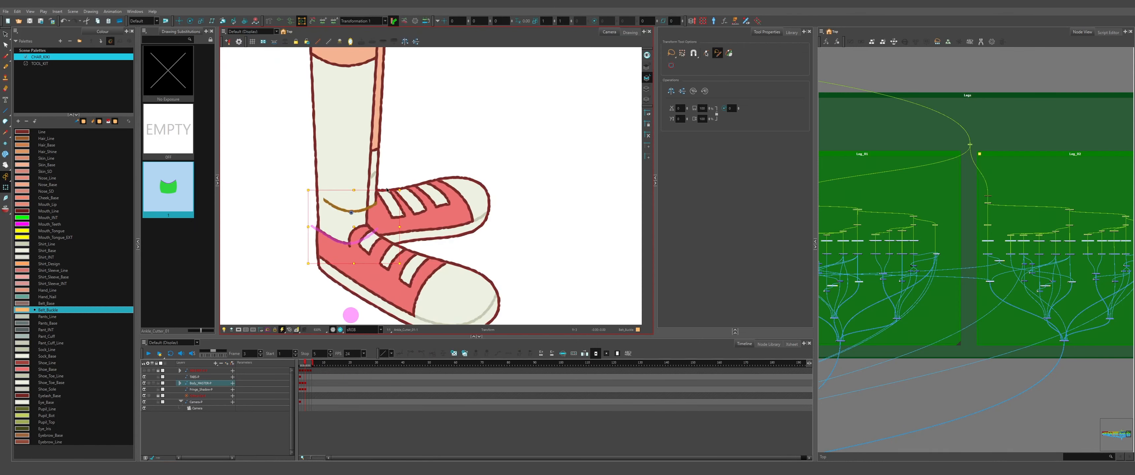
pyautogui.press('b')
pyautogui.click(479, 21)
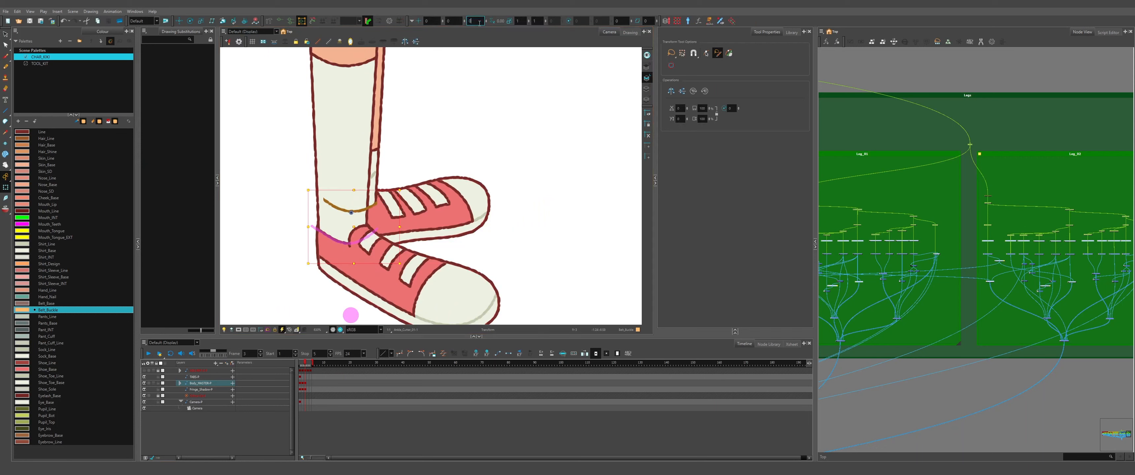
pyautogui.press('Return')
pyautogui.click(371, 205)
pyautogui.click(988, 203)
pyautogui.click(480, 20)
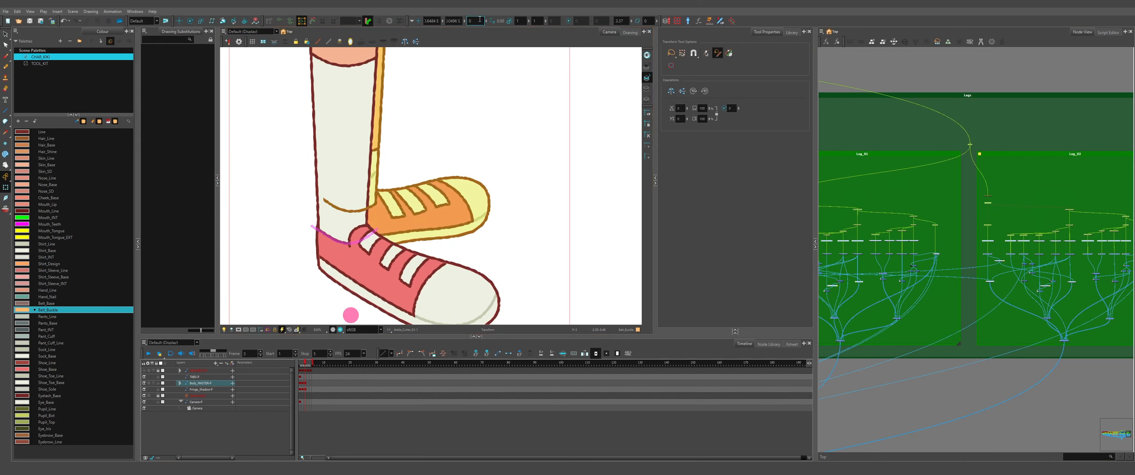
pyautogui.write('-0.0001')
pyautogui.press('Return')
pyautogui.click(478, 132)
# Return to the front view and re-enable the arm nodes so both arms show on the character.
pyautogui.scroll(-9, 458, 238)
pyautogui.press(',')
pyautogui.press(',')
pyautogui.scroll(-5, 1029, 317)
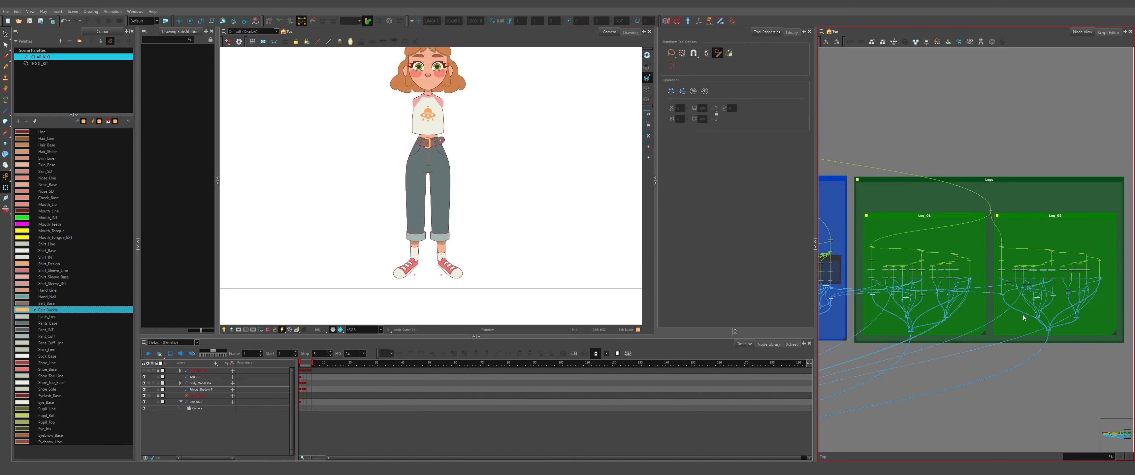
pyautogui.moveTo(842, 346); pyautogui.dragTo(885, 320)
pyautogui.scroll(-3, 354, 215)
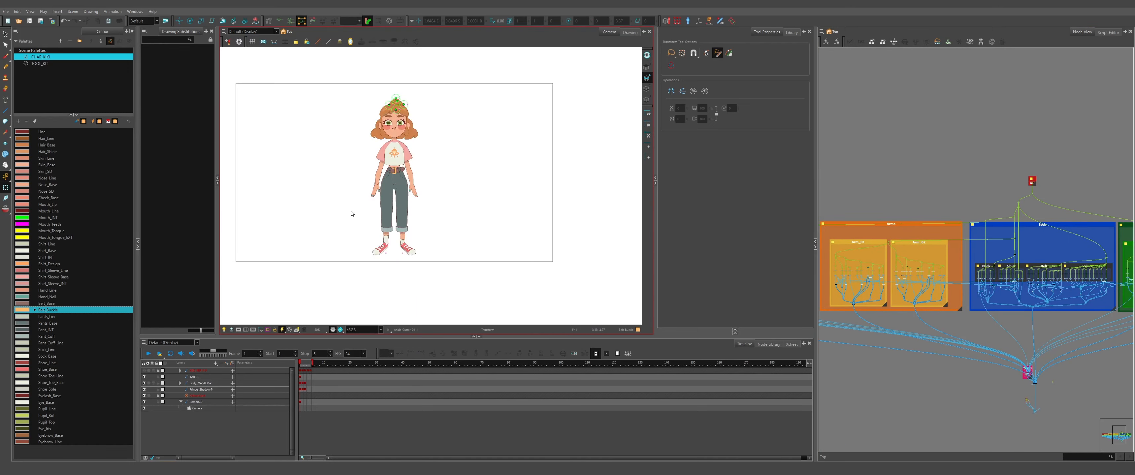
pyautogui.scroll(3, 379, 192)
# Flip back and forth through the turnaround views to check the side view's legs and feet against the neighbouring views.
pyautogui.press('.')
pyautogui.press('.')
pyautogui.press('.')
pyautogui.press(',')
pyautogui.scroll(4, 388, 291)
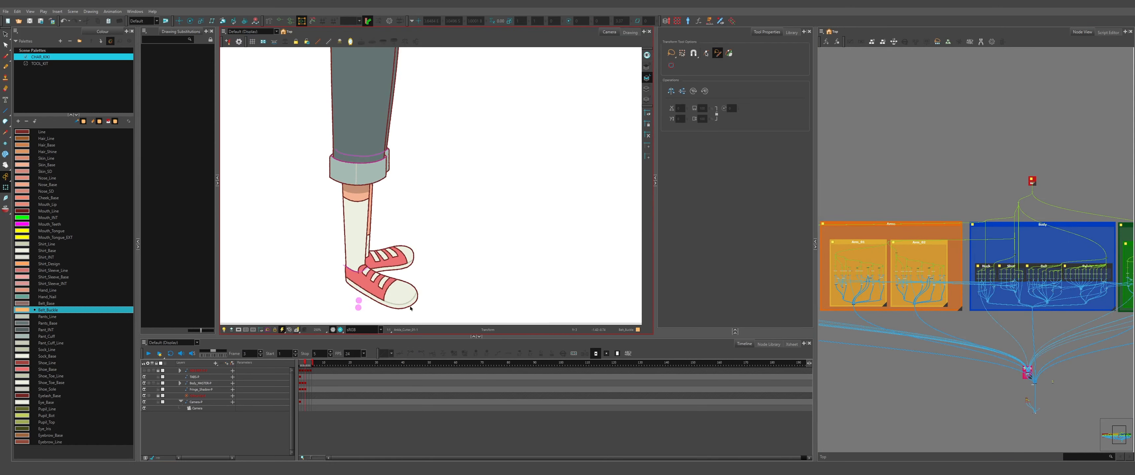
pyautogui.scroll(-3, 411, 308)
pyautogui.press(',')
pyautogui.press('.')
pyautogui.scroll(-1, 411, 308)
pyautogui.press(',')
pyautogui.scroll(3, 399, 282)
pyautogui.press('.')
pyautogui.scroll(-4, 399, 282)
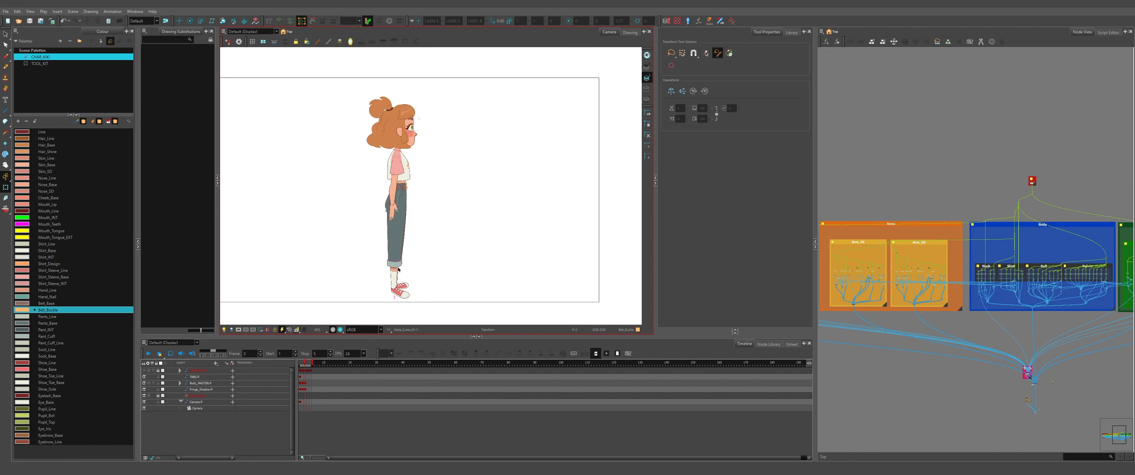
pyautogui.scroll(3, 388, 176)
pyautogui.scroll(-2, 381, 245)
pyautogui.scroll(-1, 382, 246)
pyautogui.press(',')
pyautogui.press(',')
pyautogui.press('.')
pyautogui.press('.')
pyautogui.scroll(4, 405, 246)
# Rotate the far leg forward from the hip using its parent peg.
pyautogui.click(405, 246)
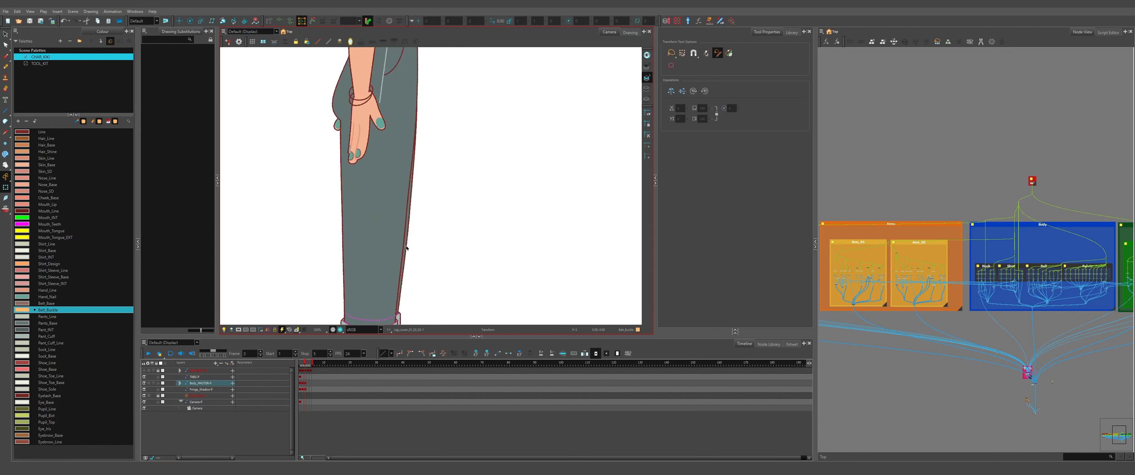
pyautogui.scroll(4, 405, 206)
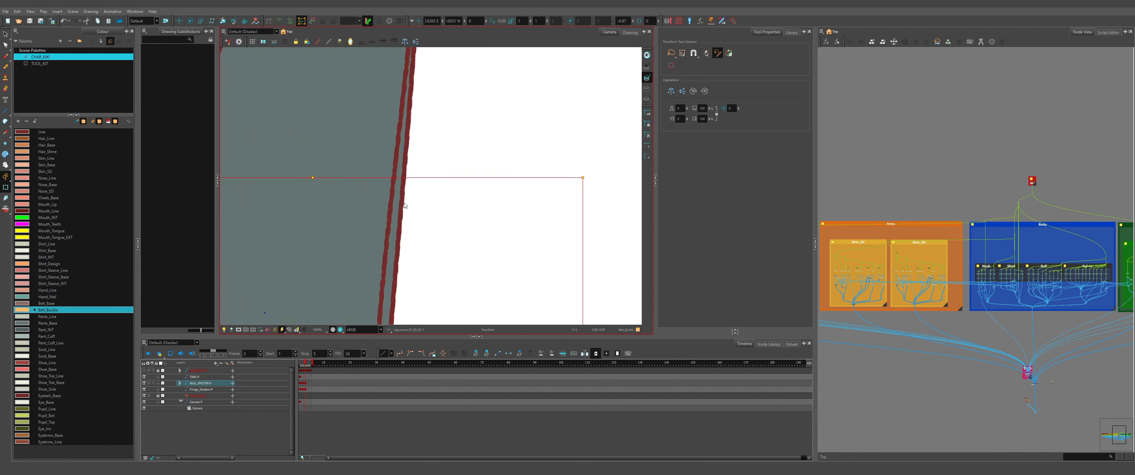
pyautogui.scroll(-4, 405, 205)
pyautogui.press('b')
pyautogui.moveTo(430, 155); pyautogui.dragTo(399, 126)
pyautogui.click(441, 149)
pyautogui.scroll(1, 443, 178)
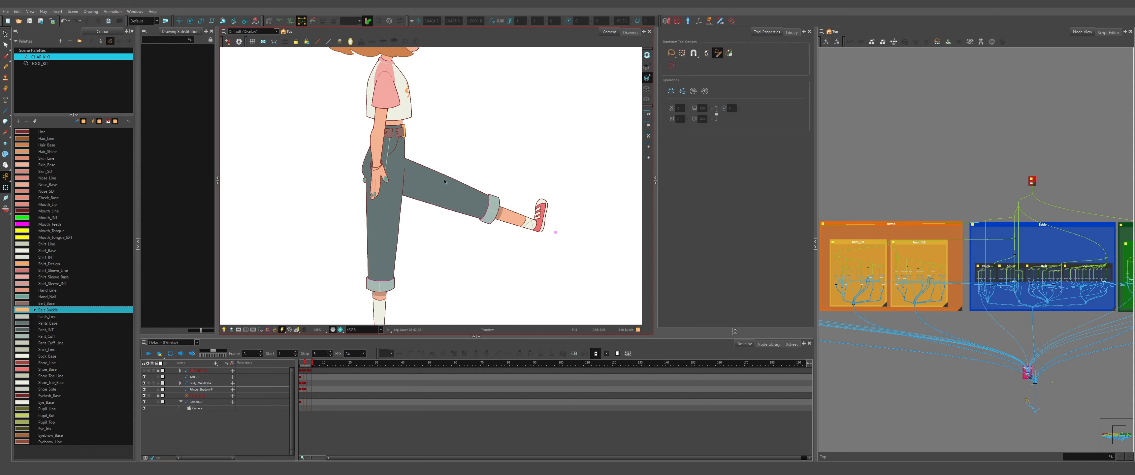
# Bend the raised far leg at the knee so the lower leg hangs down.
pyautogui.click(470, 197)
pyautogui.press('b')
pyautogui.moveTo(586, 165); pyautogui.dragTo(467, 315)
pyautogui.scroll(-2, 467, 315)
pyautogui.scroll(1, 423, 212)
# Swing the near leg backward from the hip and bend its knee into a running pose.
pyautogui.click(416, 216)
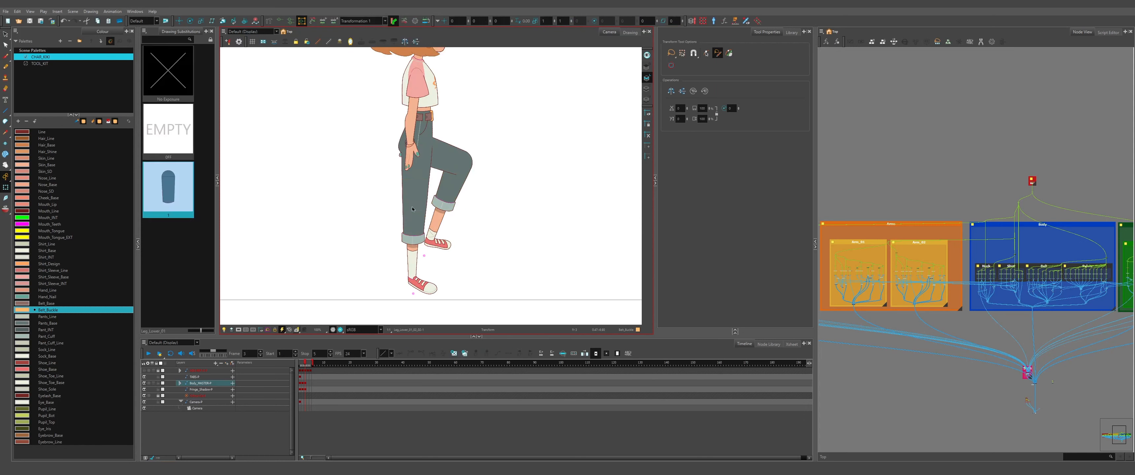
pyautogui.press('b')
pyautogui.moveTo(452, 178); pyautogui.dragTo(434, 199)
pyautogui.press('b')
pyautogui.click(521, 113)
pyautogui.scroll(1, 521, 113)
pyautogui.scroll(-2, 374, 168)
pyautogui.scroll(2, 404, 212)
# Rotate the near arm forward from the shoulder and bend the forearm up at the elbow.
pyautogui.click(396, 147)
pyautogui.press('b')
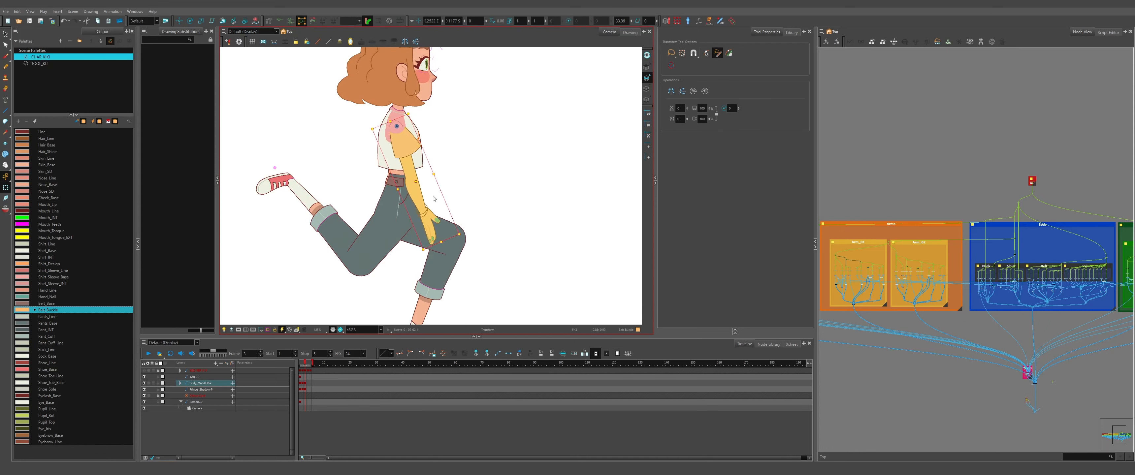
pyautogui.click(416, 198)
pyautogui.press('b')
pyautogui.moveTo(454, 248); pyautogui.dragTo(488, 171)
pyautogui.press('b')
pyautogui.scroll(-3, 430, 220)
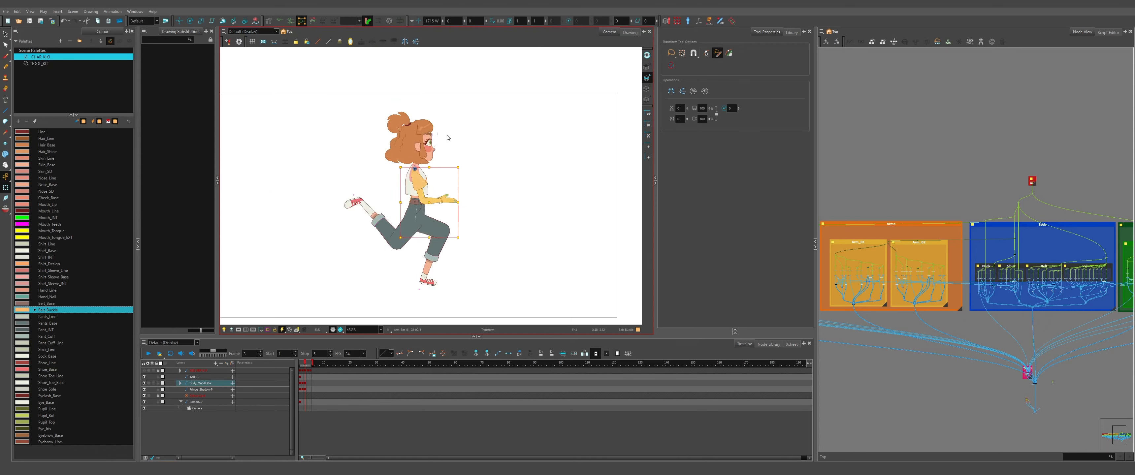
# Tilt the whole head slightly backward using its parent peg.
pyautogui.scroll(2, 440, 136)
pyautogui.press('b')
pyautogui.moveTo(468, 96); pyautogui.dragTo(420, 93)
pyautogui.hotkey('ctrl', 'z')
pyautogui.click(388, 132)
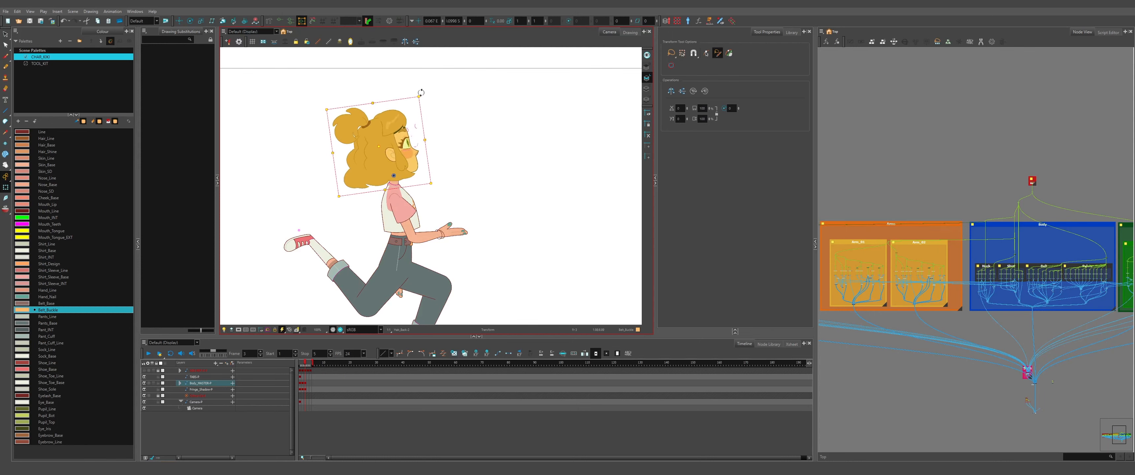
# Swing the far arm backward from the shoulder to complete the running pose.
pyautogui.click(399, 293)
pyautogui.moveTo(415, 200); pyautogui.dragTo(352, 204)
pyautogui.press('Escape')
pyautogui.scroll(-2, 427, 262)
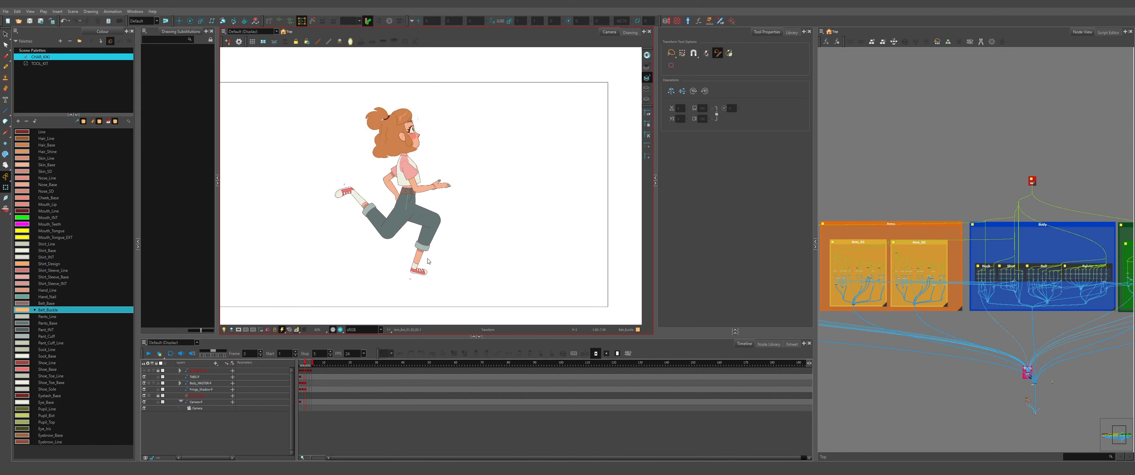
# Undo all the running-pose changes, returning the side-view rig to its upright standing pose.
pyautogui.hotkey('ctrl', 'z')
pyautogui.hotkey('ctrl', 'z')
pyautogui.hotkey('ctrl', 'z')
pyautogui.hotkey('ctrl', 'z')
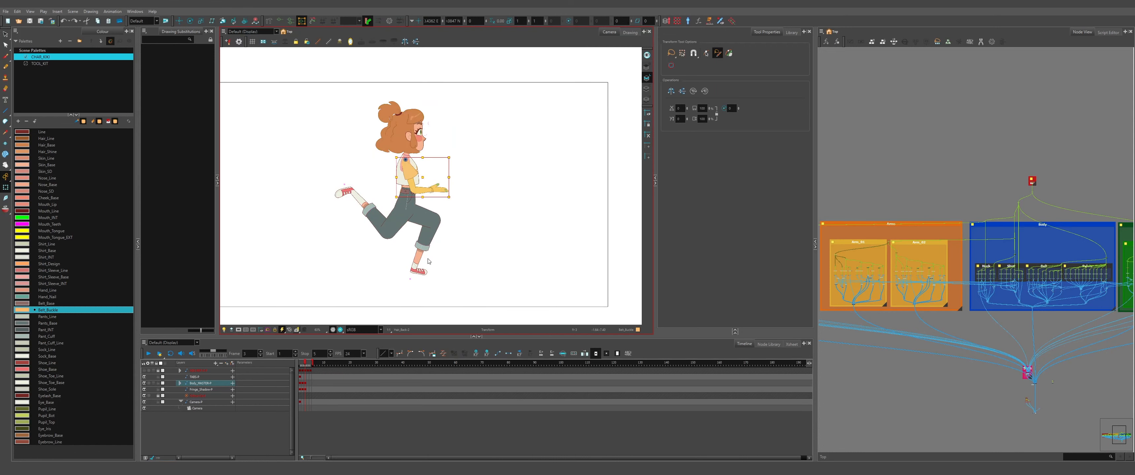
pyautogui.hotkey('ctrl', 'z')
pyautogui.hotkey('ctrl', 'z')
pyautogui.hotkey('ctrl', 'z')
pyautogui.hotkey('ctrl', 'z')
pyautogui.hotkey('ctrl', 'z')
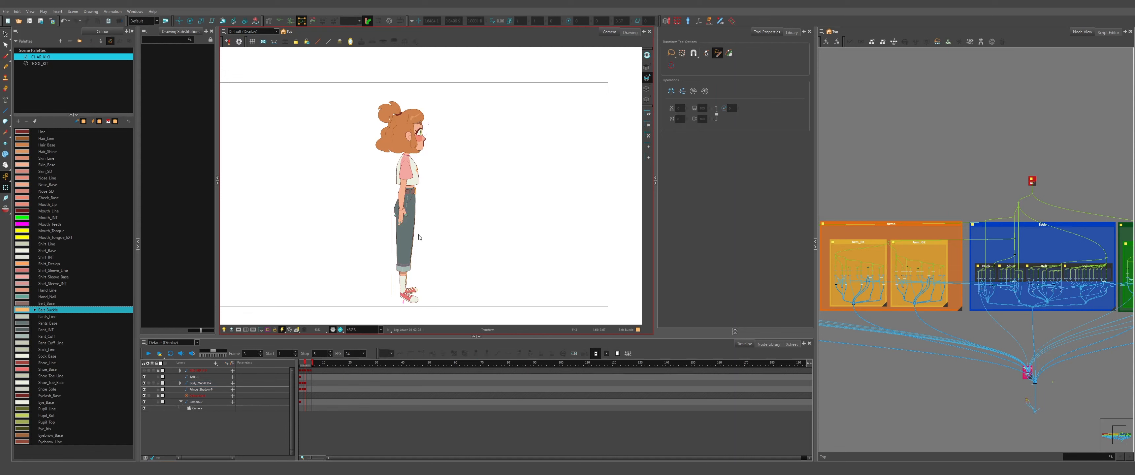
# Compare the rig's front and side views, examining the torso, arms and lower legs.
pyautogui.click(325, 389)
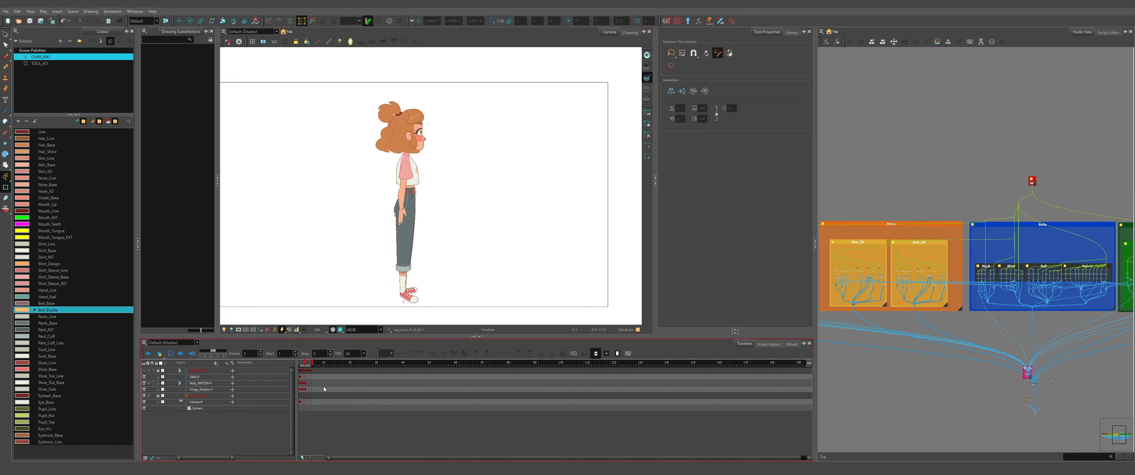
pyautogui.click(306, 383)
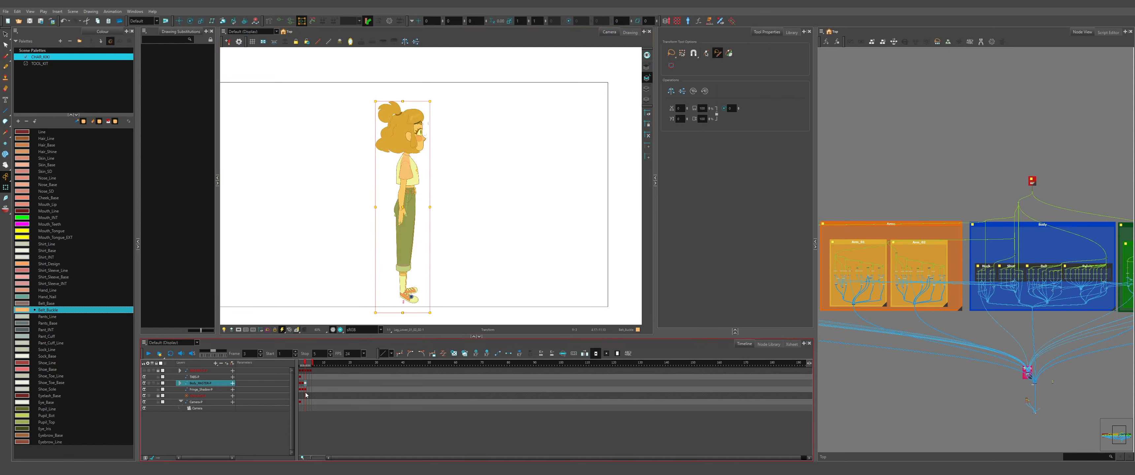
pyautogui.press(',')
pyautogui.press(',')
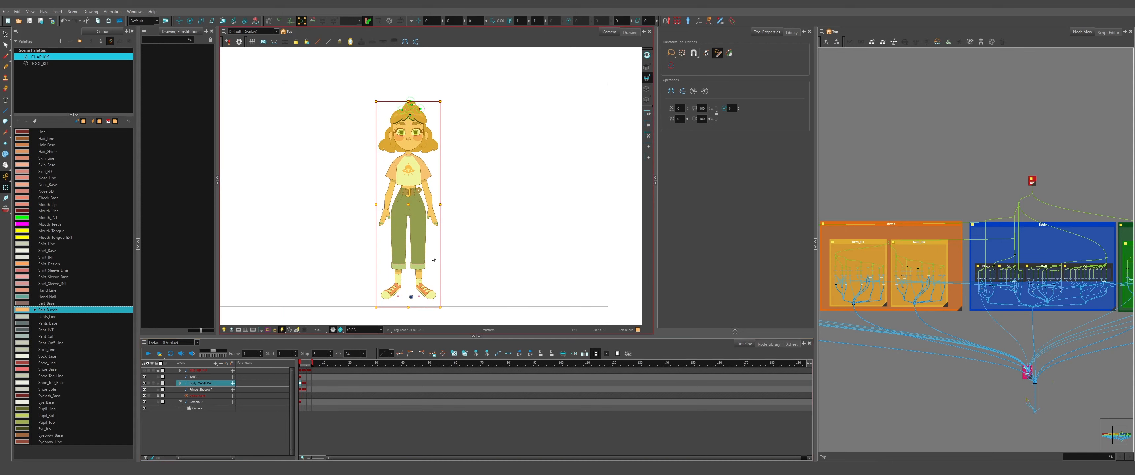
pyautogui.press('Escape')
pyautogui.scroll(6, 405, 255)
pyautogui.scroll(-3, 403, 252)
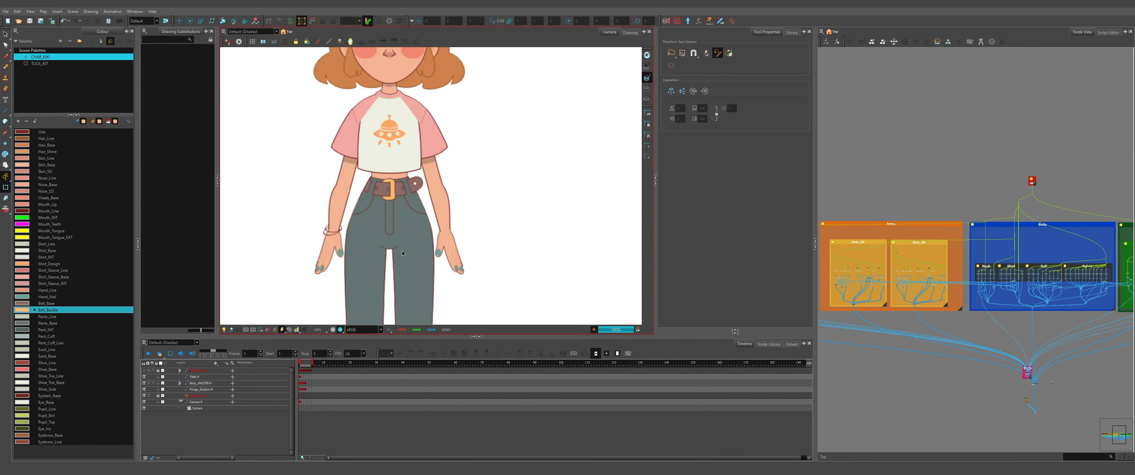
pyautogui.press('.')
pyautogui.press('.')
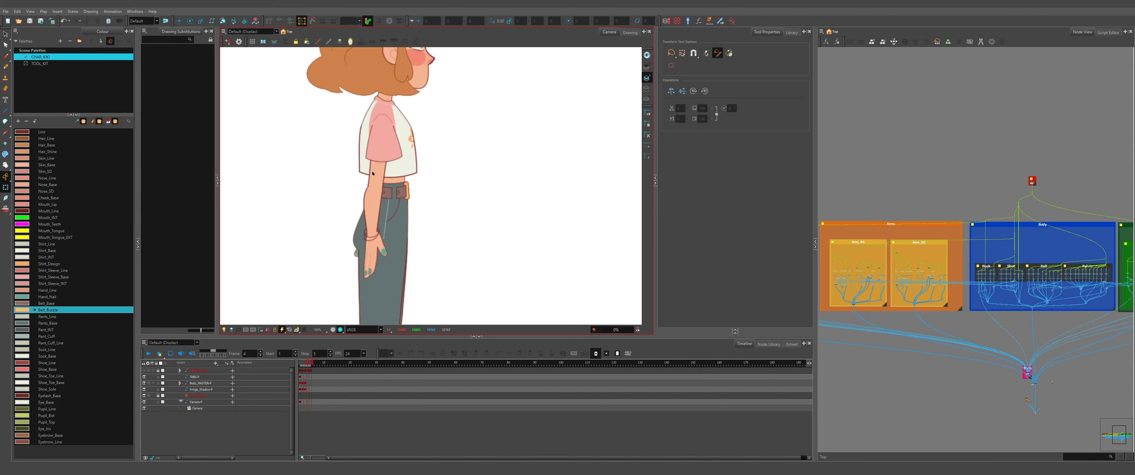
pyautogui.press(',')
pyautogui.scroll(-3, 375, 228)
pyautogui.scroll(2, 385, 96)
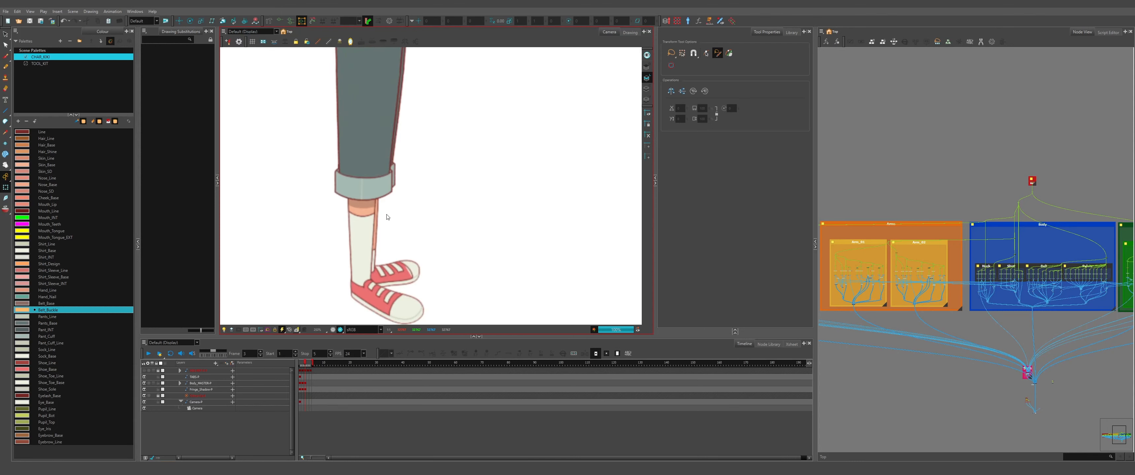
# Show the control points of the far shoe's toe patch in the side view and enable the render preview.
pyautogui.scroll(4, 419, 292)
pyautogui.click(410, 282)
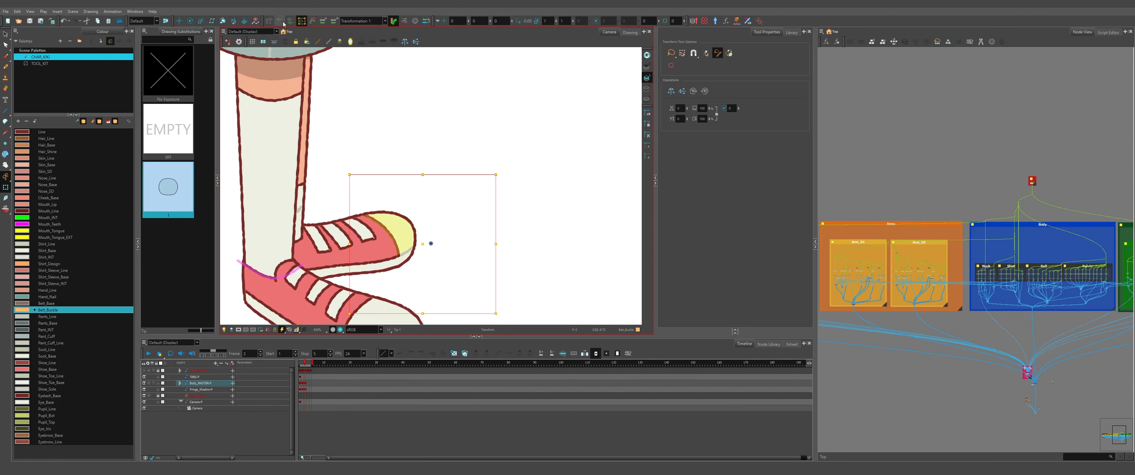
pyautogui.click(283, 23)
pyautogui.click(341, 331)
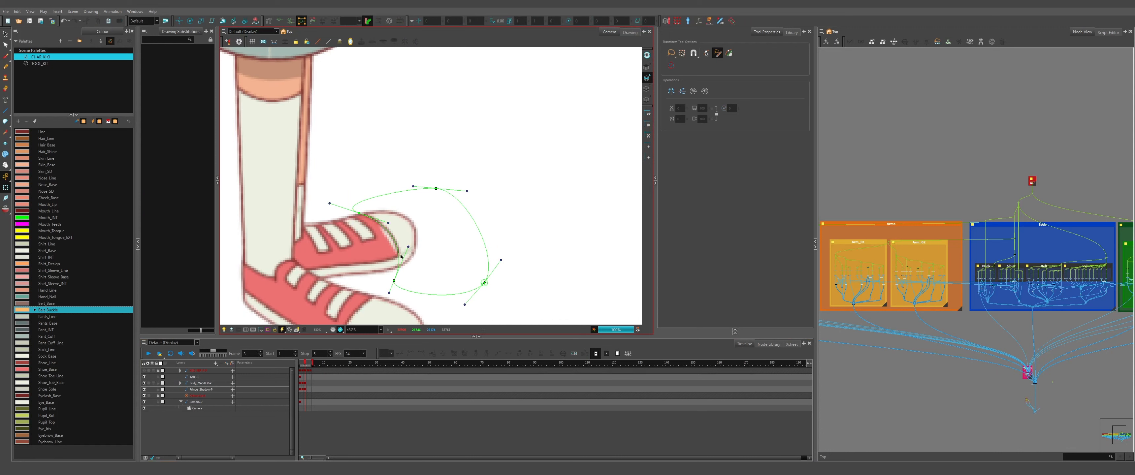
# Examine the side view from head to shoes, comparing the far toe patch with and without the render preview.
pyautogui.scroll(-6, 390, 247)
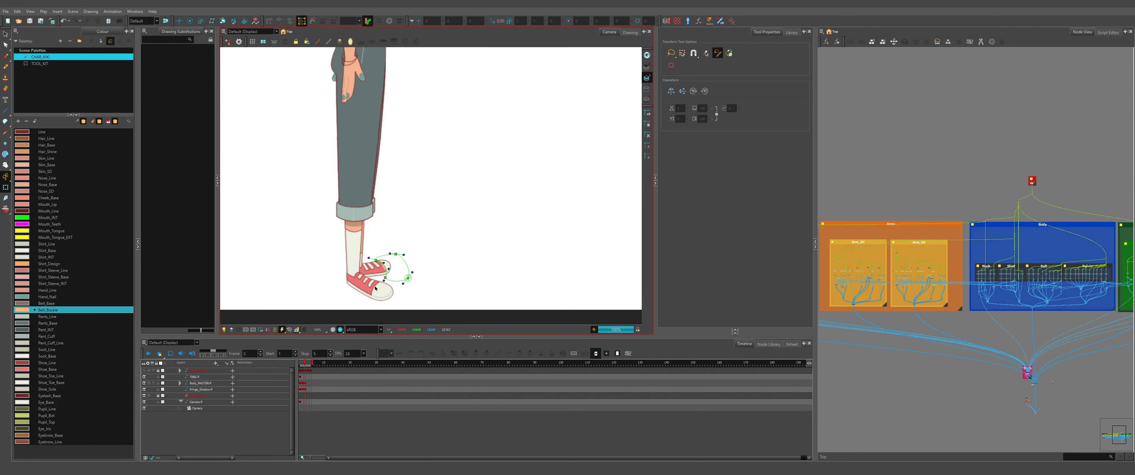
pyautogui.scroll(-4, 376, 288)
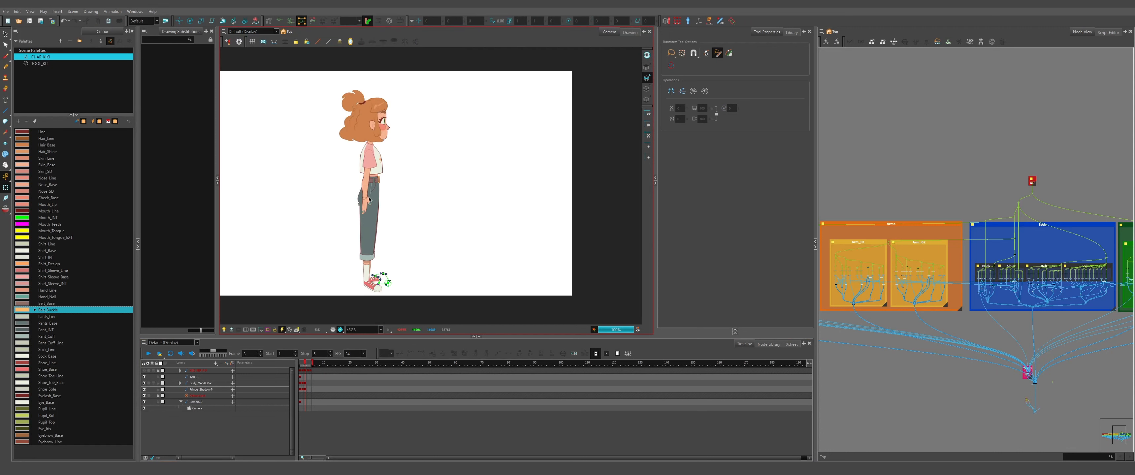
pyautogui.scroll(2, 369, 199)
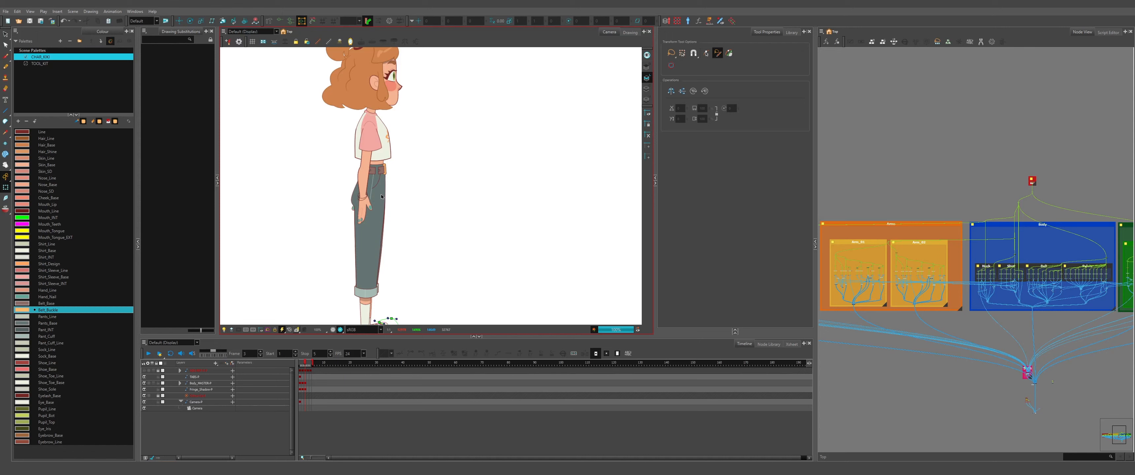
pyautogui.scroll(5, 372, 119)
pyautogui.scroll(-6, 378, 216)
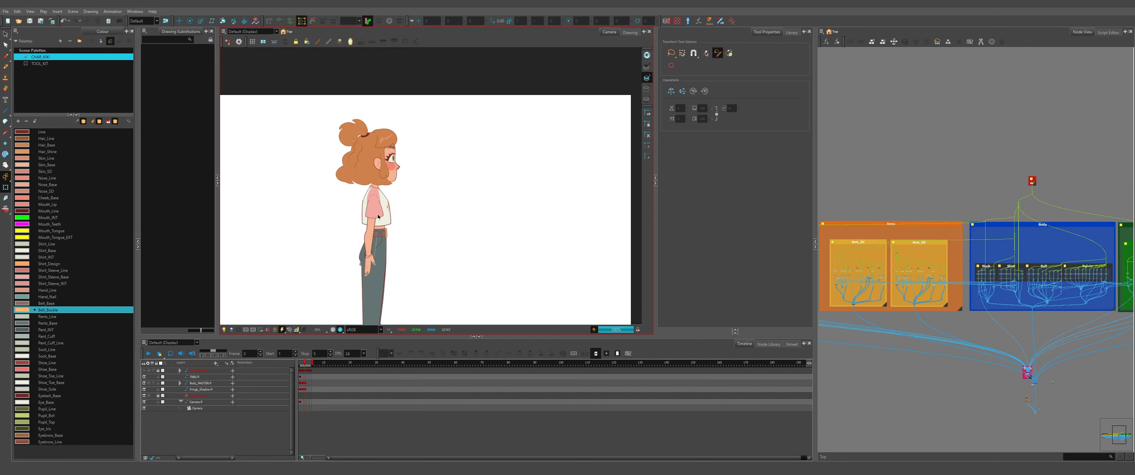
pyautogui.scroll(6, 386, 129)
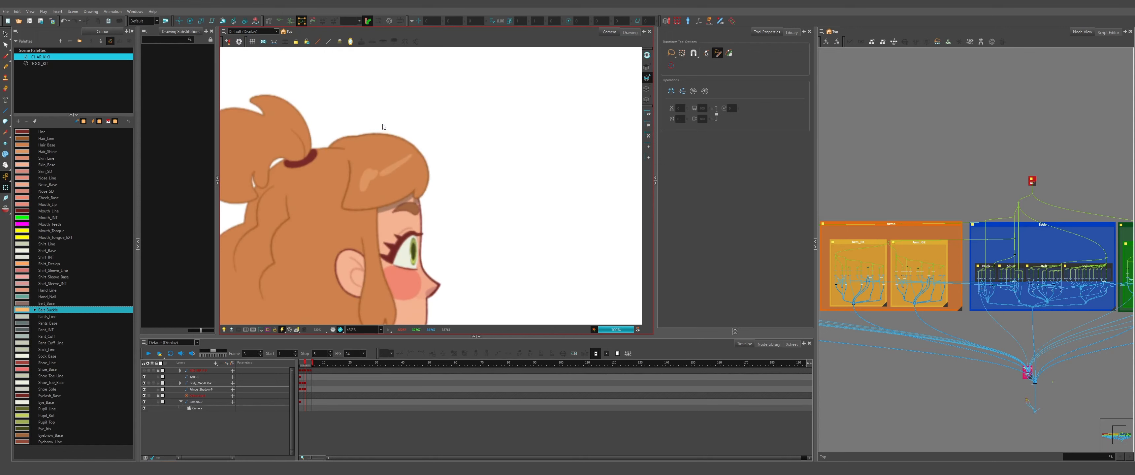
pyautogui.scroll(-1, 383, 127)
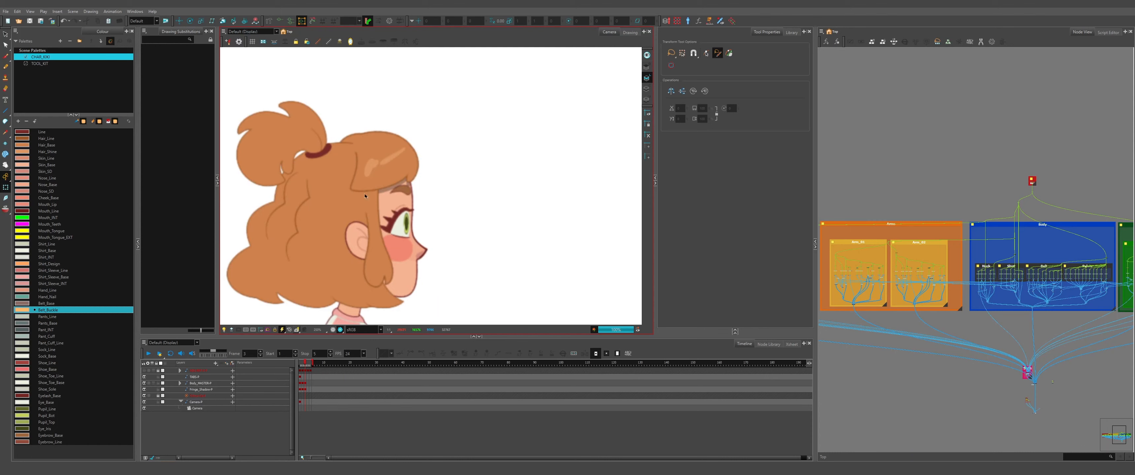
pyautogui.scroll(-7, 364, 193)
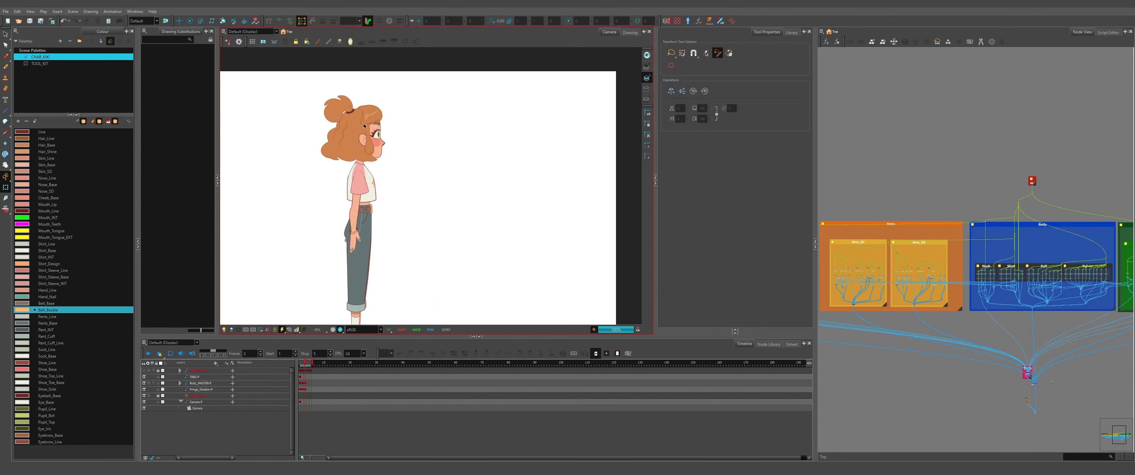
pyautogui.scroll(6, 350, 120)
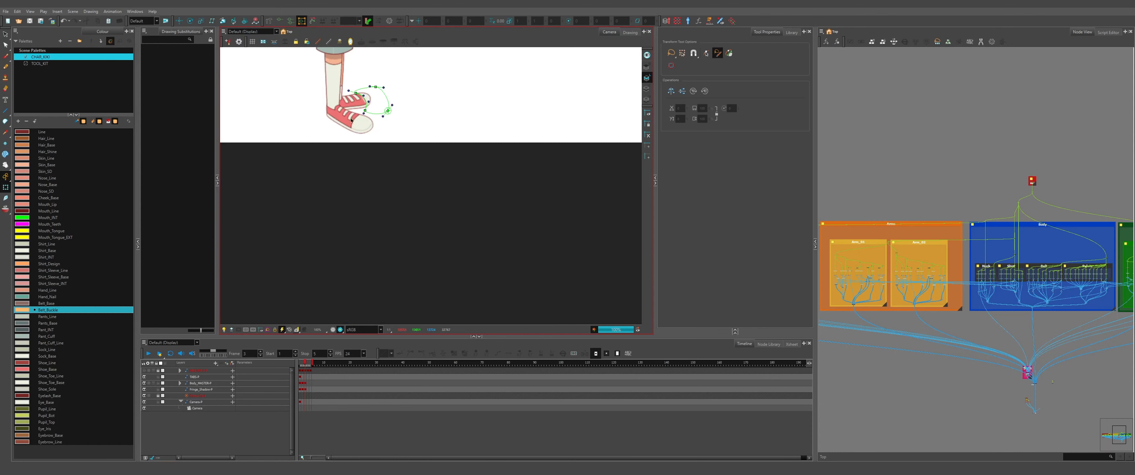
pyautogui.scroll(5, 351, 120)
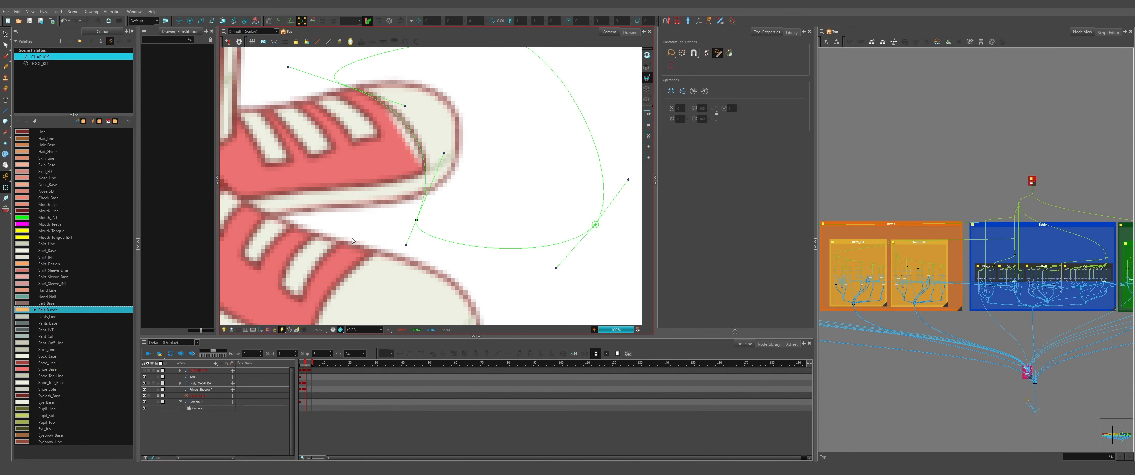
pyautogui.click(334, 330)
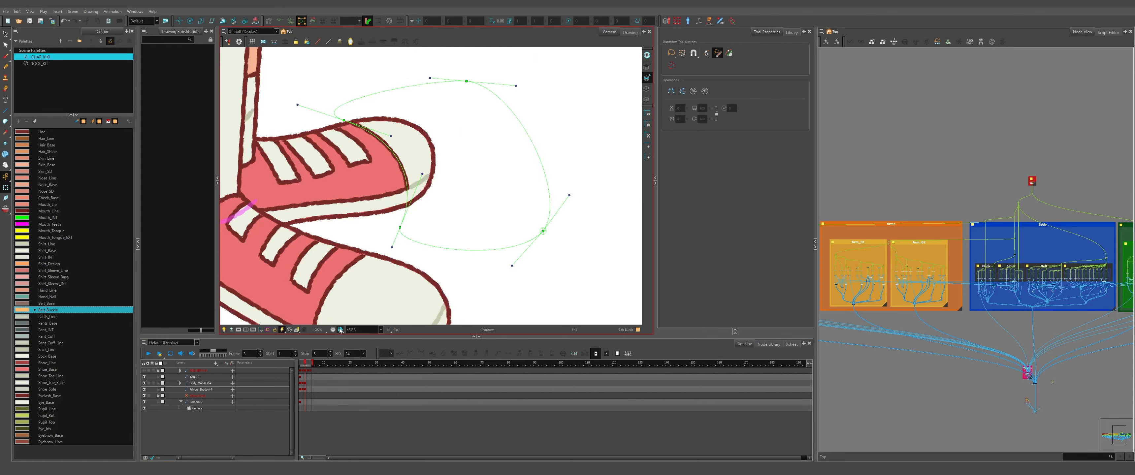
pyautogui.click(340, 331)
pyautogui.scroll(-2, 391, 231)
pyautogui.scroll(2, 425, 146)
pyautogui.scroll(-1, 426, 191)
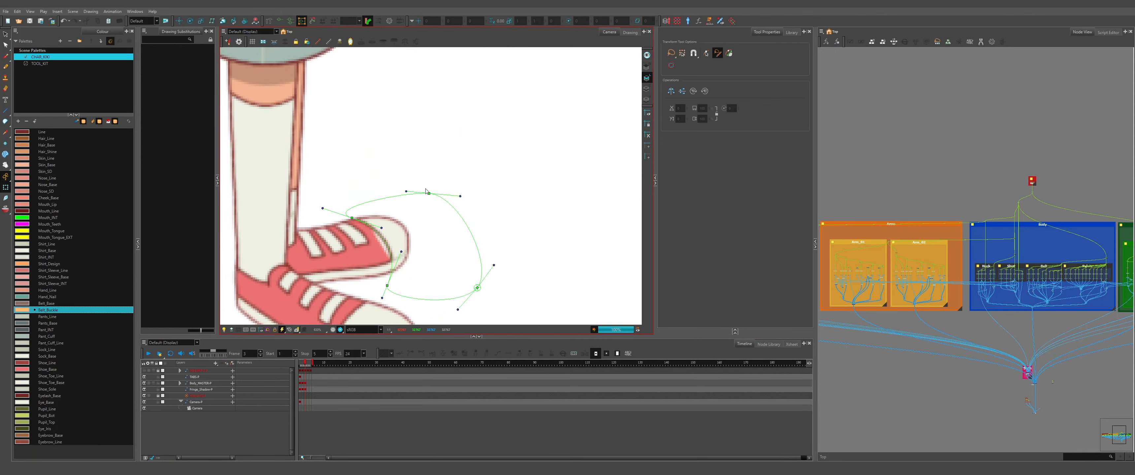
# Reshape the curve of the far shoe's toe patch, moving its upper and outer points farther from the shoe.
pyautogui.moveTo(429, 193); pyautogui.dragTo(407, 158)
pyautogui.scroll(-1, 407, 158)
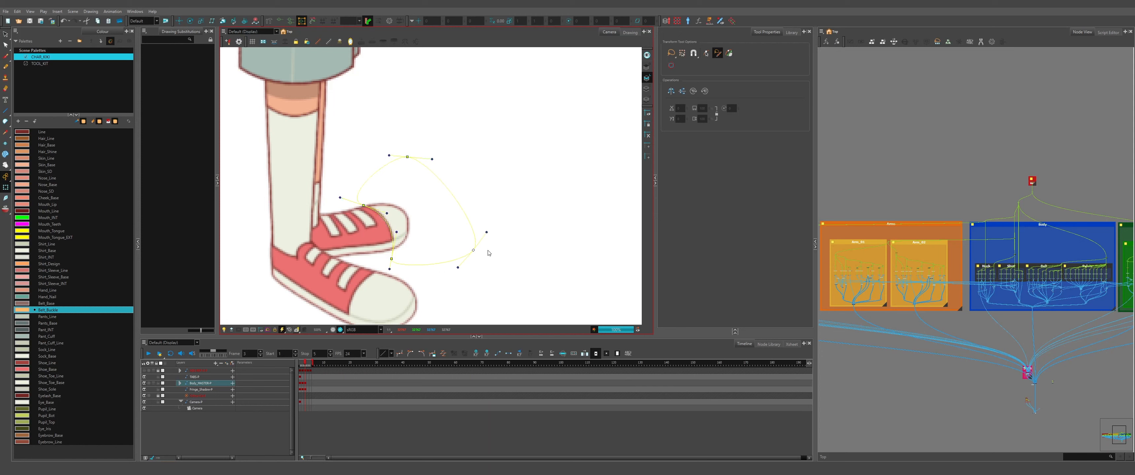
pyautogui.moveTo(473, 251); pyautogui.dragTo(441, 256)
pyautogui.moveTo(409, 159); pyautogui.dragTo(423, 148)
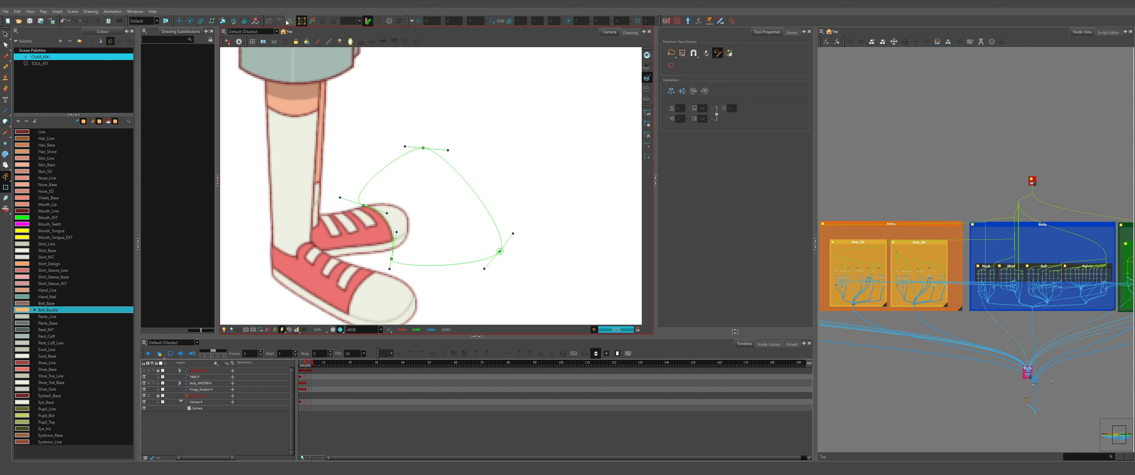
# Check the finished poses against the turnaround reference, looking closely at the side view's sleeve, elbow and waist.
pyautogui.click(307, 386)
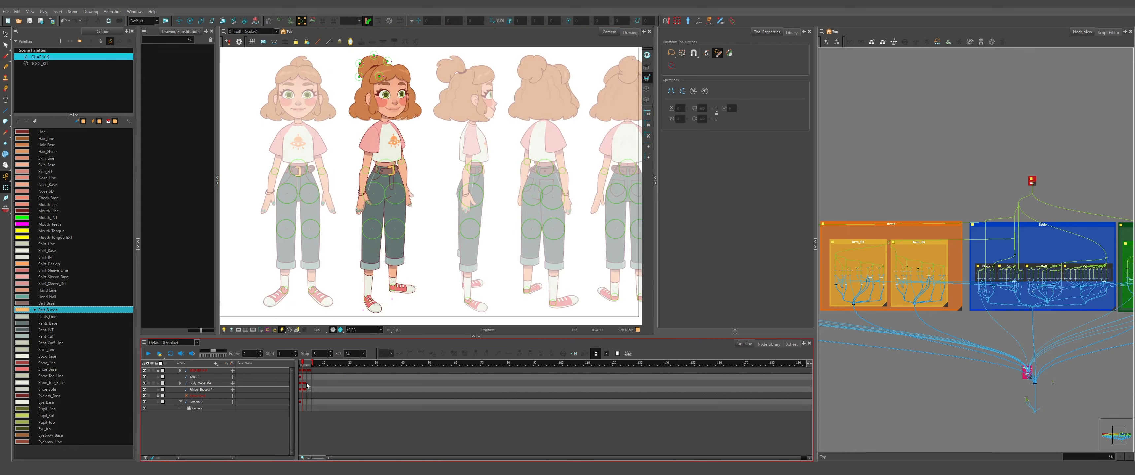
pyautogui.press('.')
pyautogui.press('.')
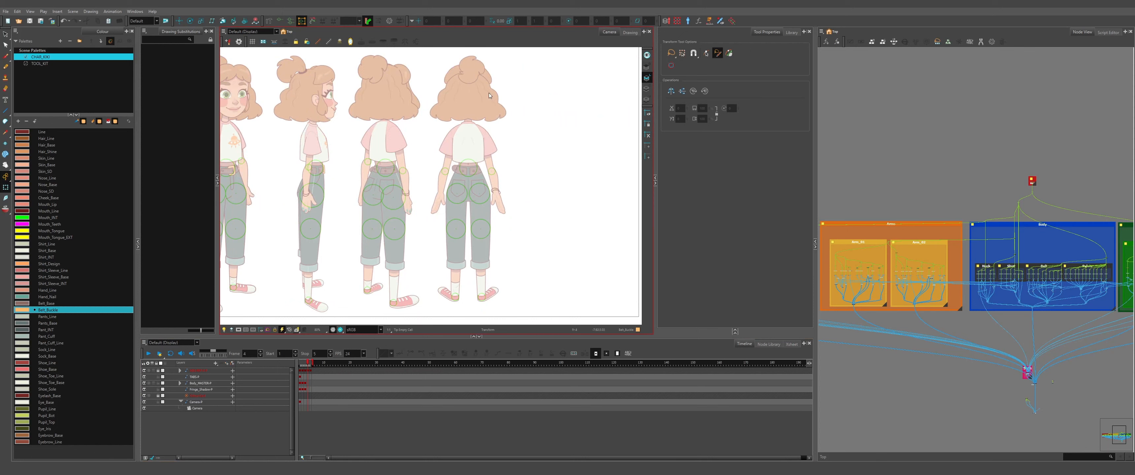
pyautogui.press(',')
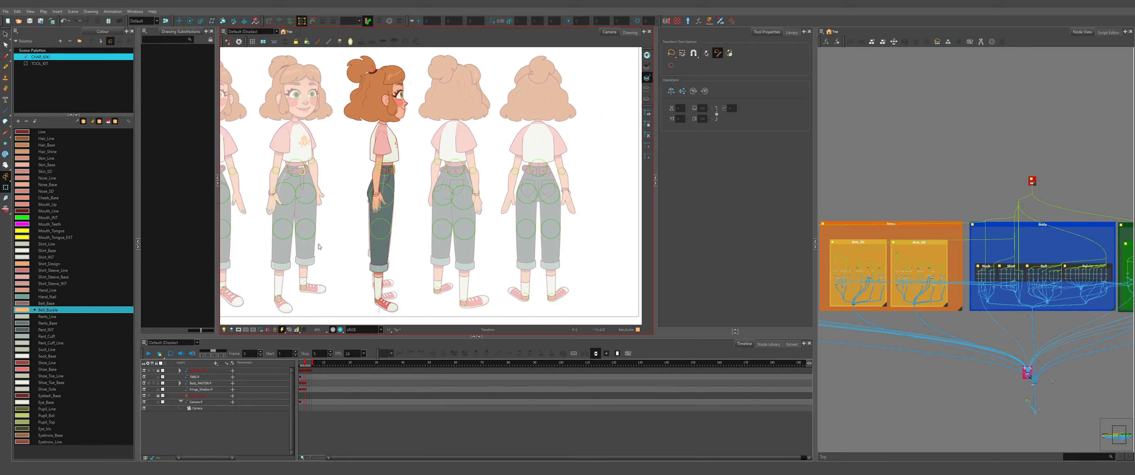
pyautogui.scroll(9, 368, 194)
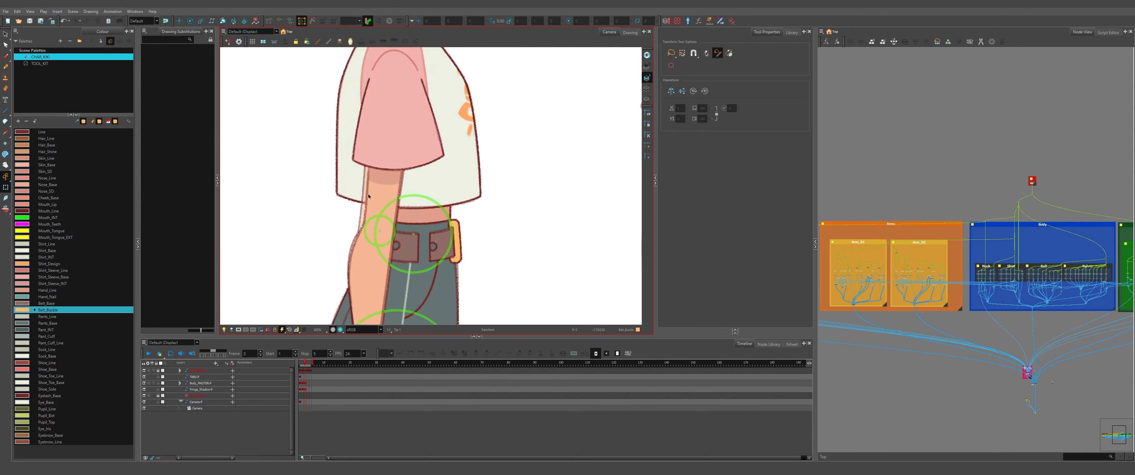
pyautogui.click(380, 169)
pyautogui.press('Escape')
pyautogui.scroll(-11, 383, 164)
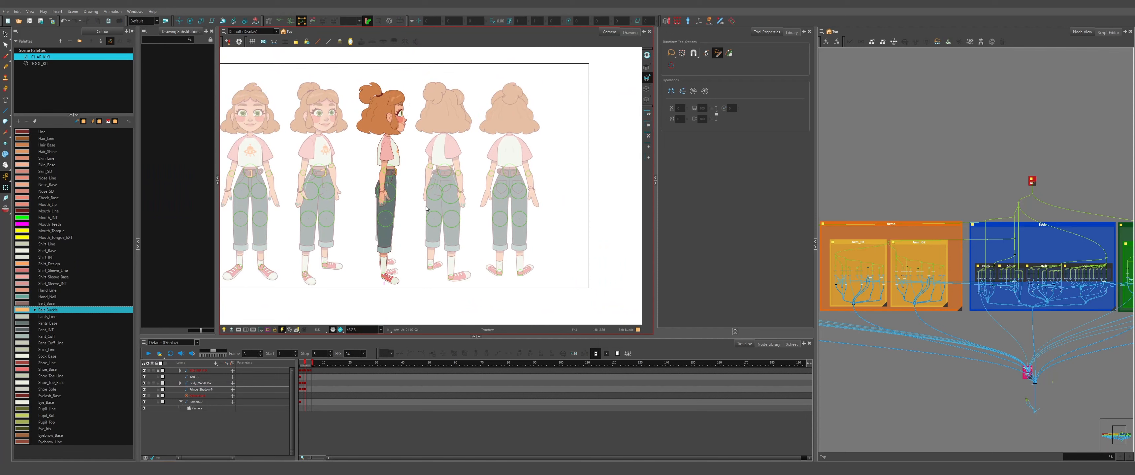
pyautogui.press('.')
pyautogui.press(',')
pyautogui.press(',')
# Copy the front three-quarter pose's master keyframe from frame 2 to frame 4, over the back three-quarter reference.
pyautogui.click(303, 383)
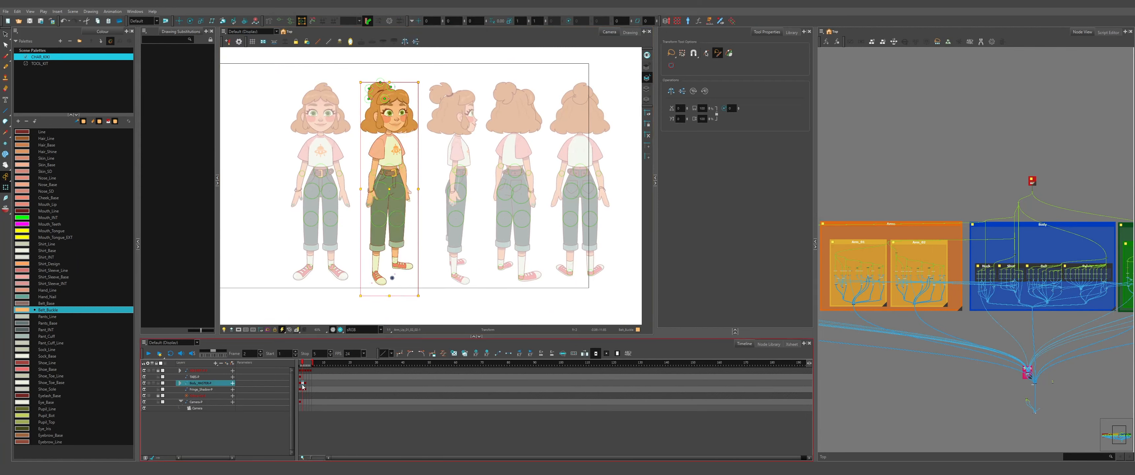
pyautogui.click(308, 386)
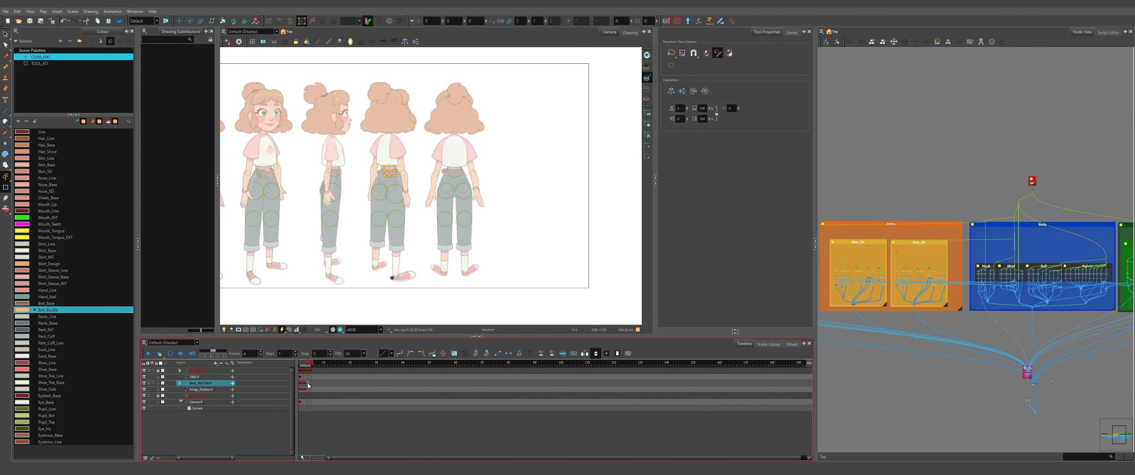
pyautogui.hotkey('ctrl', 'v')
pyautogui.scroll(5, 443, 151)
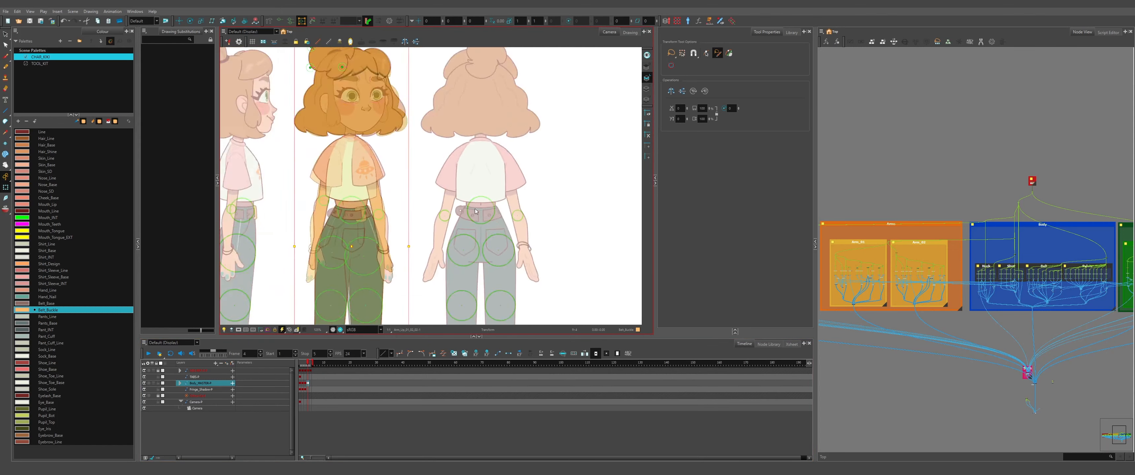
pyautogui.scroll(-3, 439, 233)
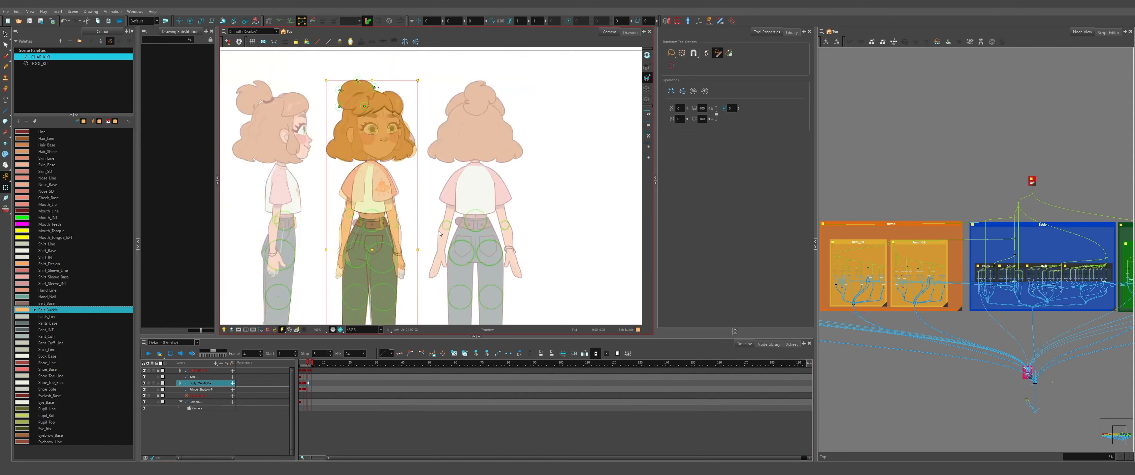
pyautogui.scroll(5, 361, 188)
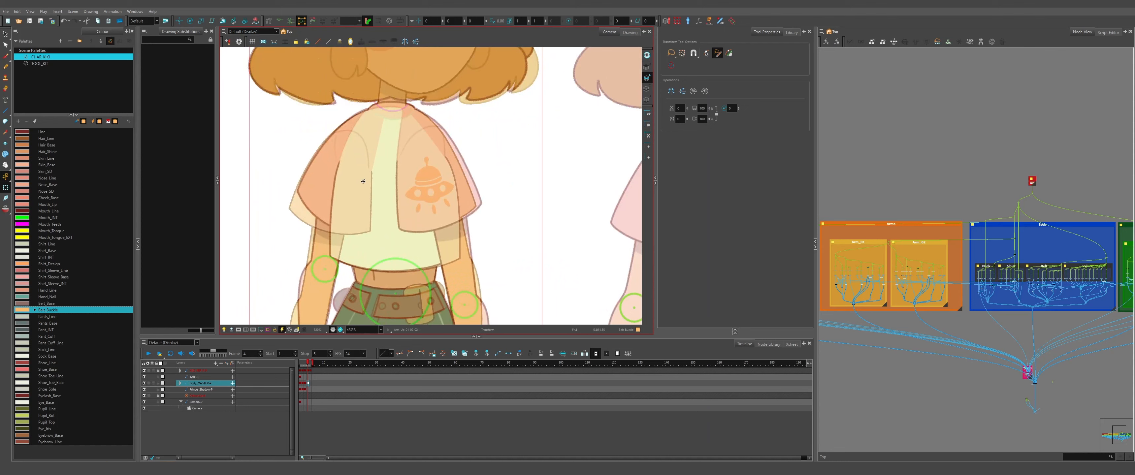
pyautogui.scroll(-2, 388, 148)
pyautogui.click(474, 182)
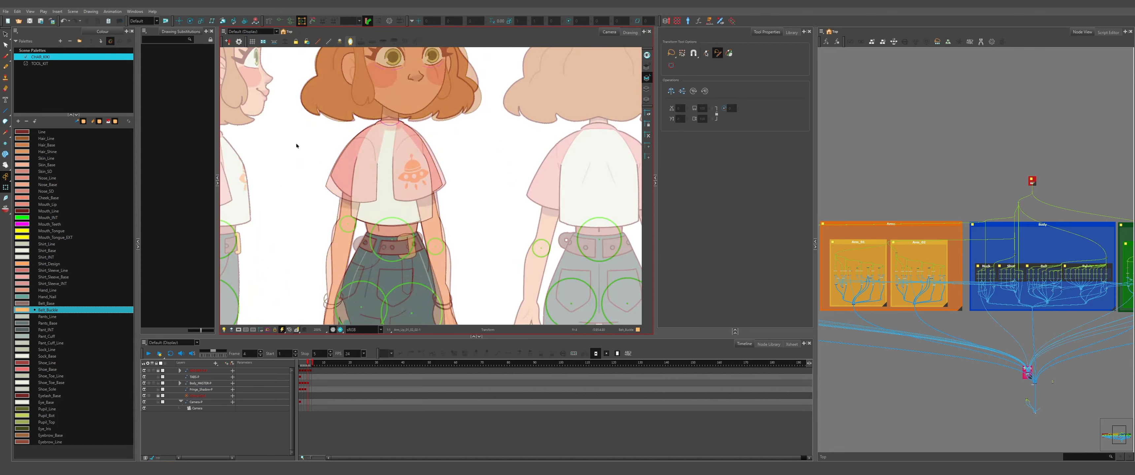
# Examine the copied front three-quarter pose from shoes and legs up to the face against the turnaround reference.
pyautogui.scroll(-4, 296, 146)
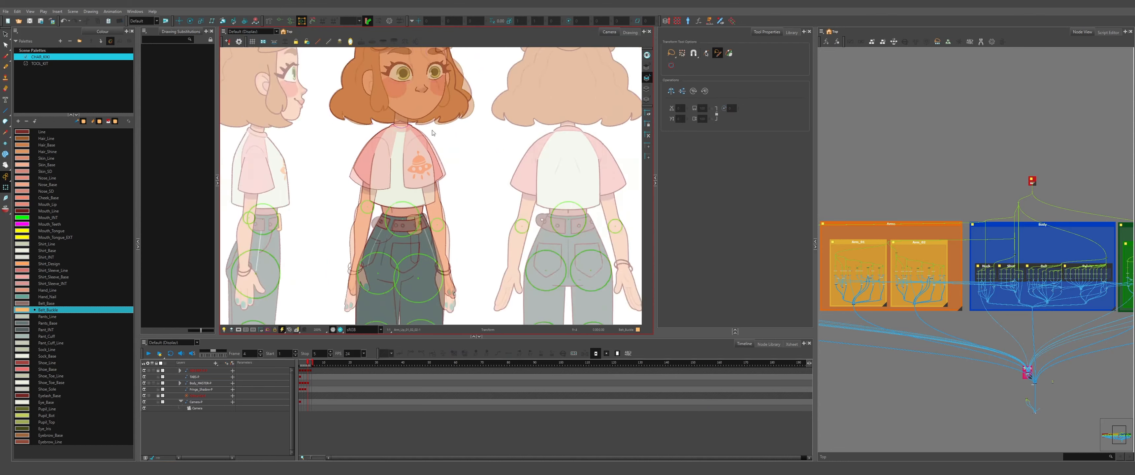
pyautogui.scroll(3, 426, 277)
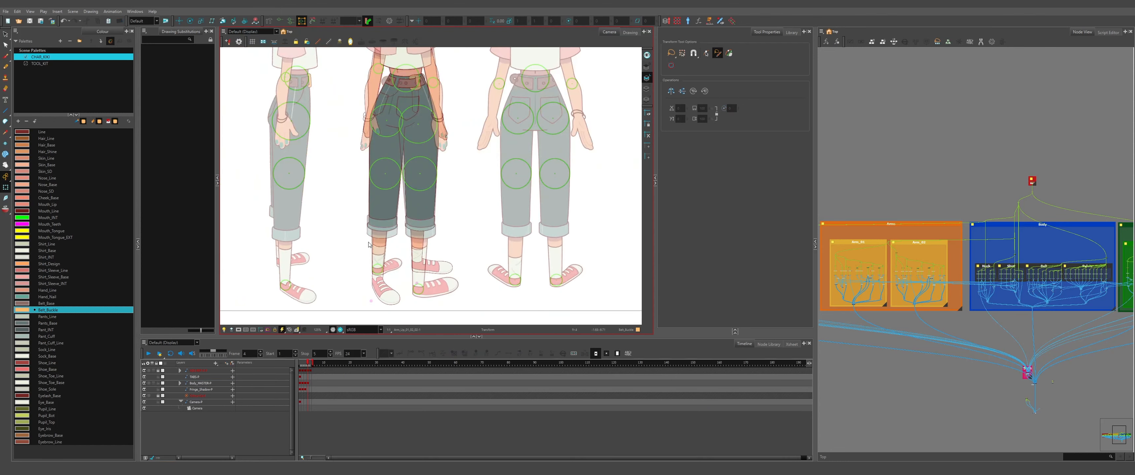
pyautogui.scroll(-2, 369, 244)
pyautogui.scroll(3, 410, 240)
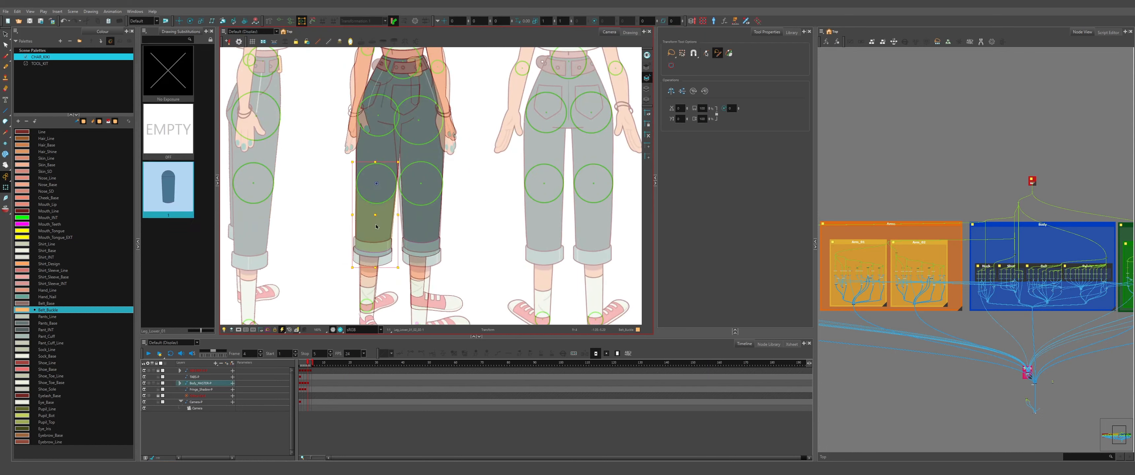
pyautogui.click(365, 224)
pyautogui.scroll(-2, 365, 224)
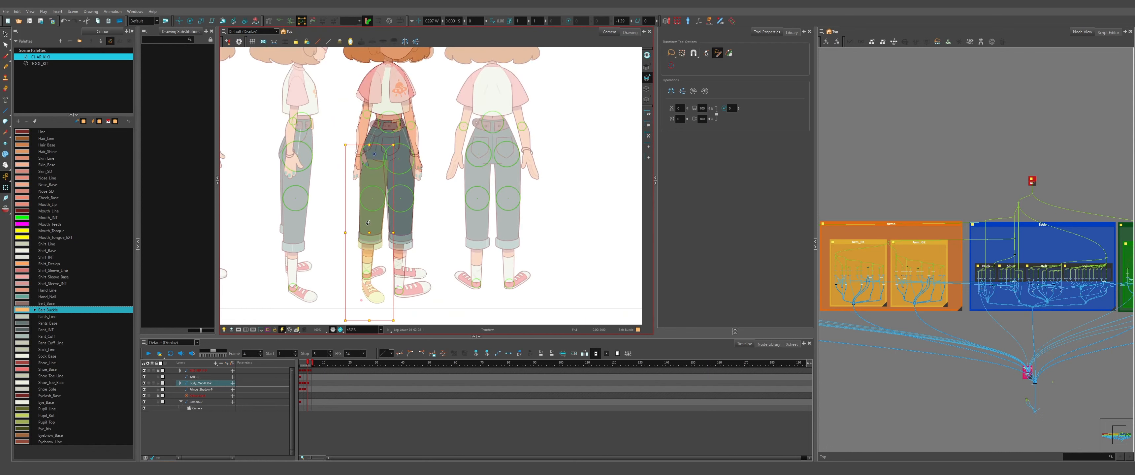
pyautogui.click(369, 222)
pyautogui.click(369, 222)
pyautogui.click(399, 217)
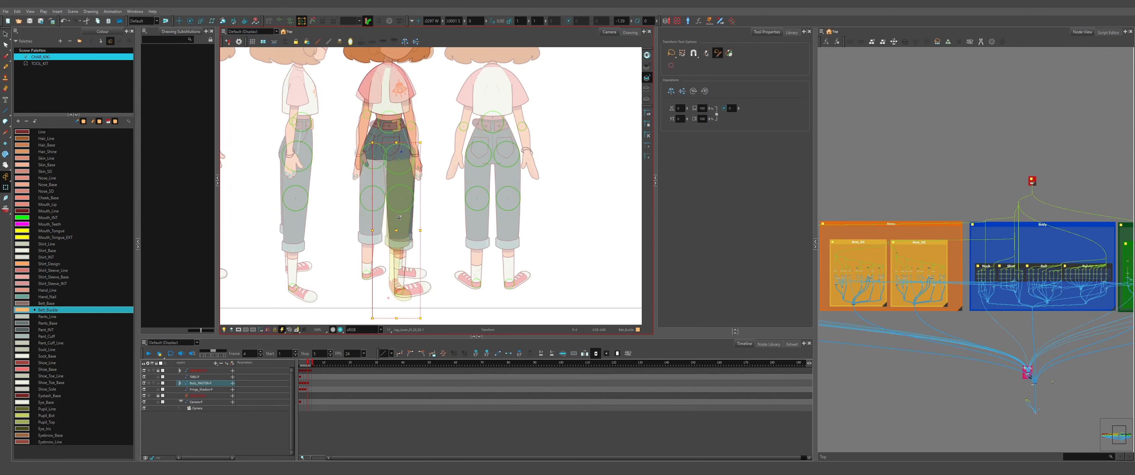
pyautogui.scroll(-2, 393, 259)
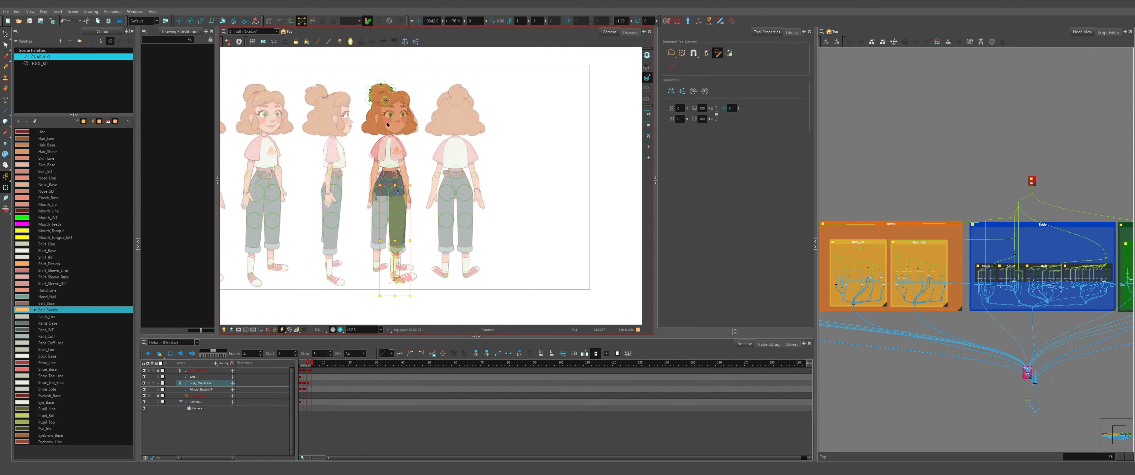
pyautogui.scroll(3, 388, 125)
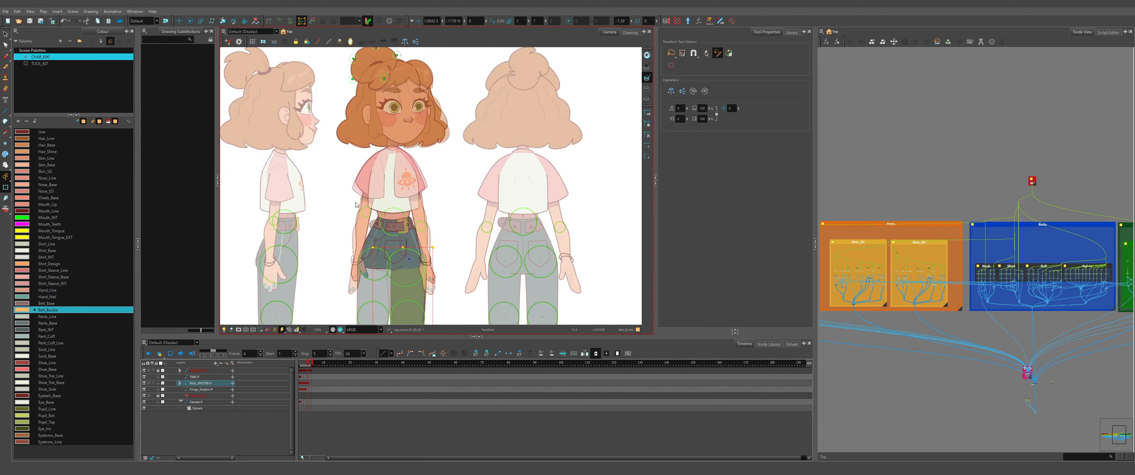
pyautogui.scroll(2, 419, 165)
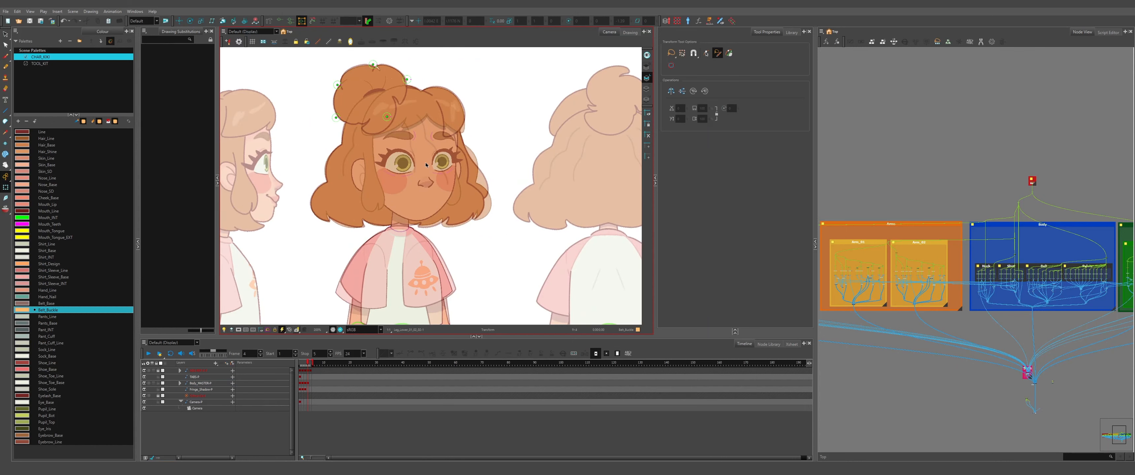
pyautogui.scroll(3, 426, 158)
pyautogui.scroll(-2, 380, 171)
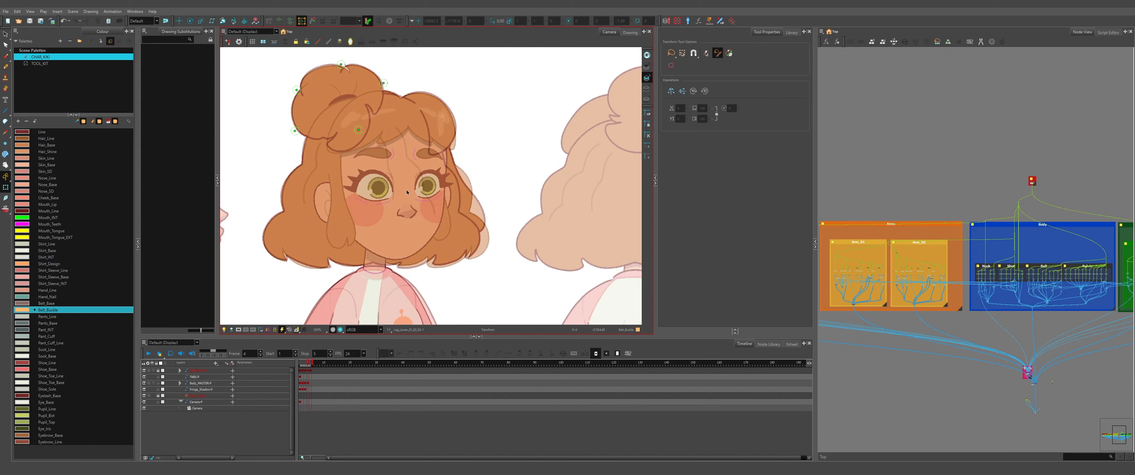
# Select the whole facial features group and move it sideways so that the far eye sits clear of the head.
pyautogui.click(380, 190)
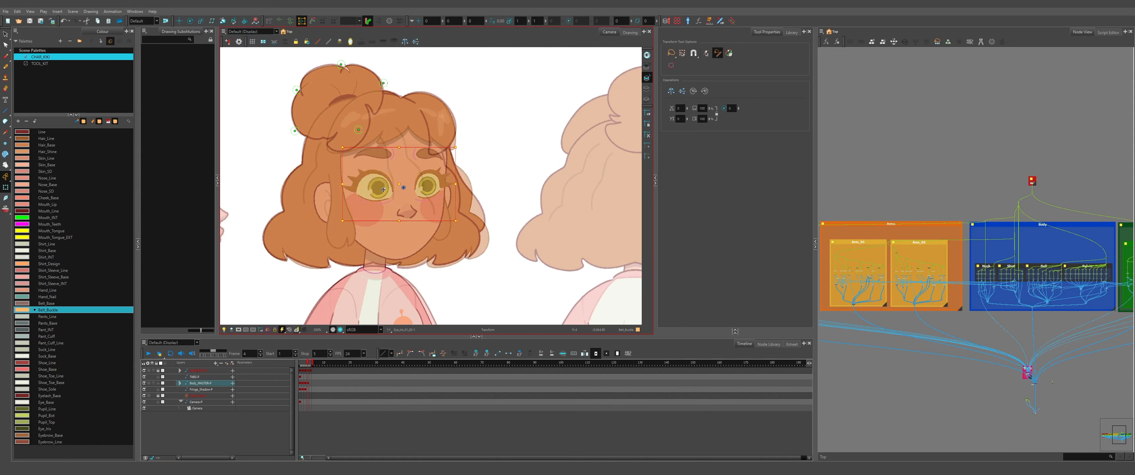
pyautogui.press('b')
pyautogui.press('b')
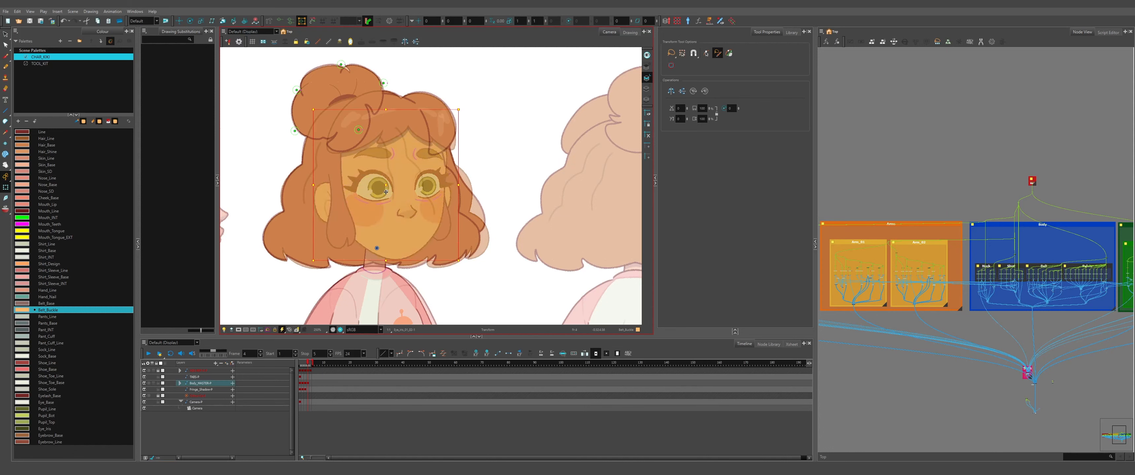
pyautogui.hotkey('shift', 'b')
pyautogui.moveTo(396, 188); pyautogui.dragTo(449, 189)
pyautogui.click(529, 192)
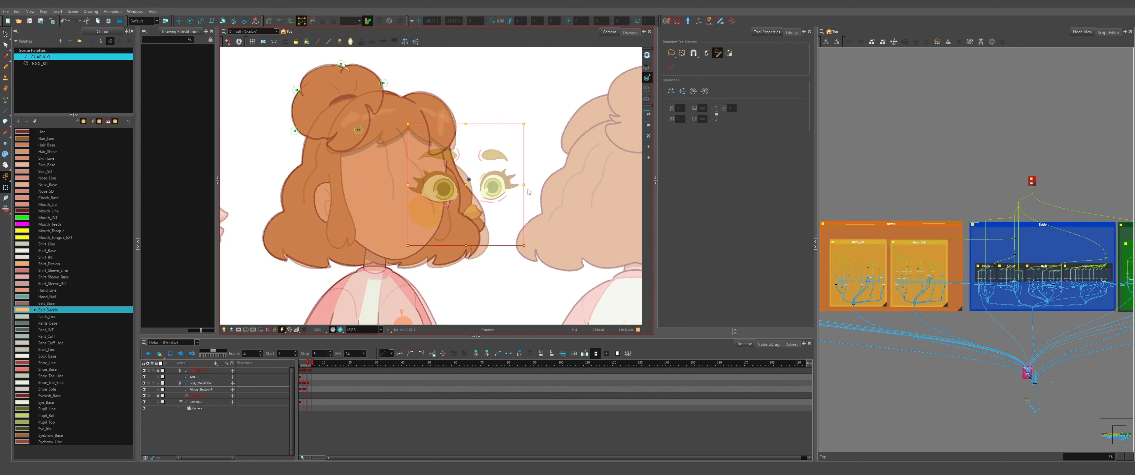
# Switch the far eye's pupil, eye white, eyelid line, lashes and eyebrow to their empty drawings.
pyautogui.scroll(2, 497, 190)
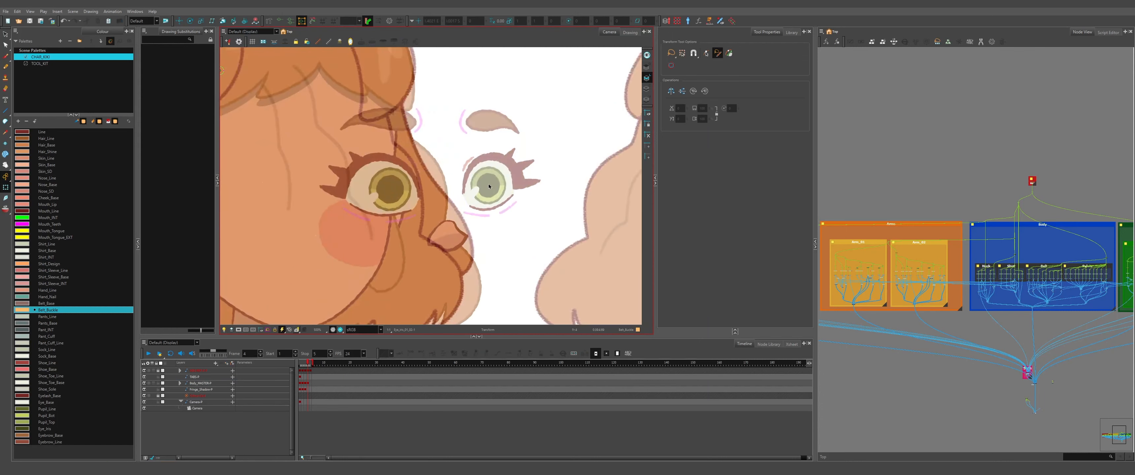
pyautogui.click(489, 186)
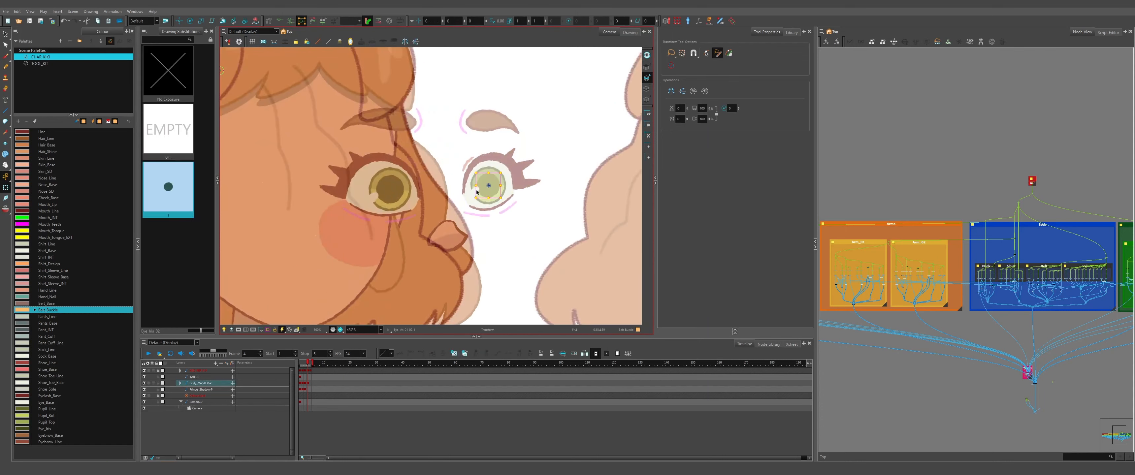
pyautogui.scroll(2, 480, 191)
pyautogui.press('[')
pyautogui.press('/')
pyautogui.press('[')
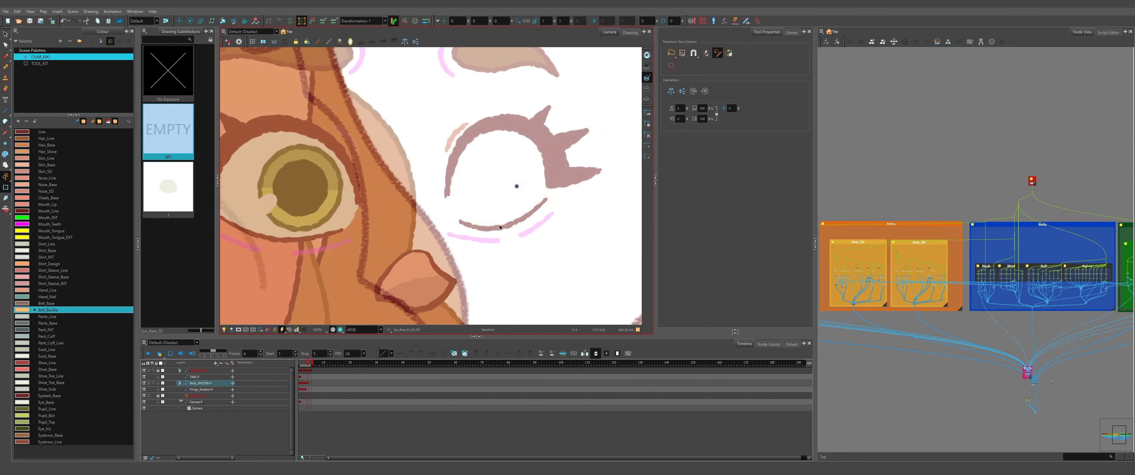
pyautogui.click(499, 228)
pyautogui.press('[')
pyautogui.scroll(-2, 520, 127)
pyautogui.click(469, 165)
pyautogui.click(507, 132)
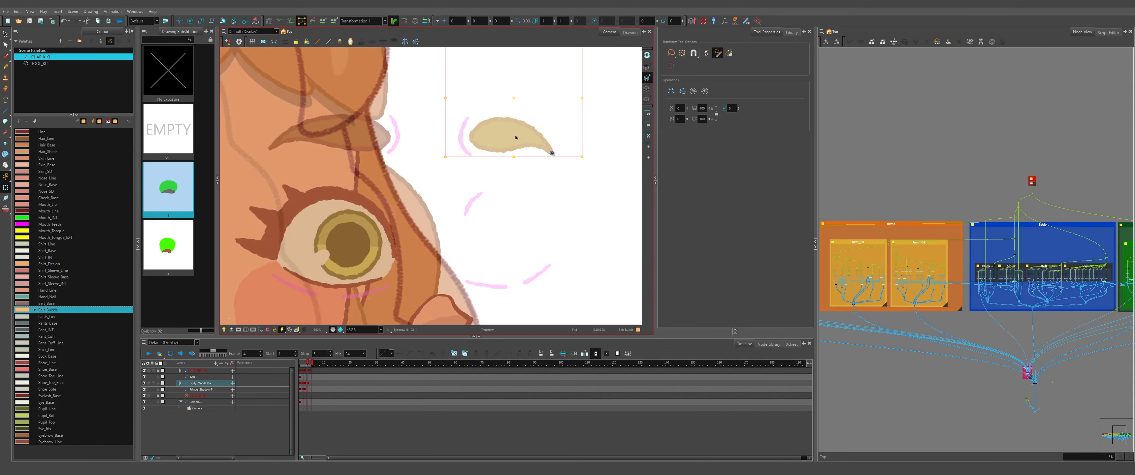
pyautogui.press('[')
# Switch the near eye's pupil, eye white, lashes and lower lid line to their empty drawings.
pyautogui.scroll(2, 405, 211)
pyautogui.click(412, 205)
pyautogui.press('[')
pyautogui.click(380, 222)
pyautogui.press('[')
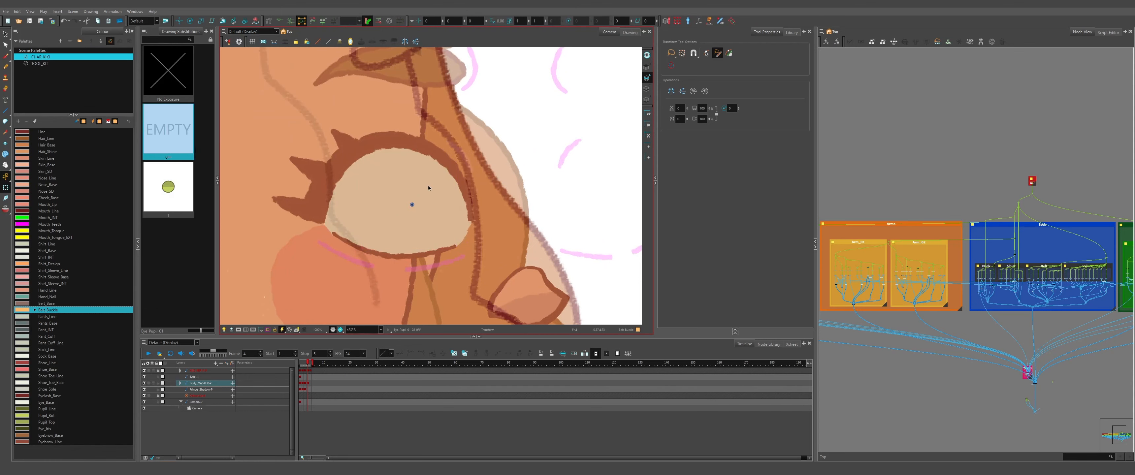
pyautogui.click(428, 189)
pyautogui.press('[')
pyautogui.click(419, 143)
pyautogui.click(420, 257)
pyautogui.press('[')
# Switch the near cheek blush and the near eyebrow to their empty drawings.
pyautogui.scroll(-2, 421, 246)
pyautogui.click(411, 225)
pyautogui.press('[')
pyautogui.click(414, 170)
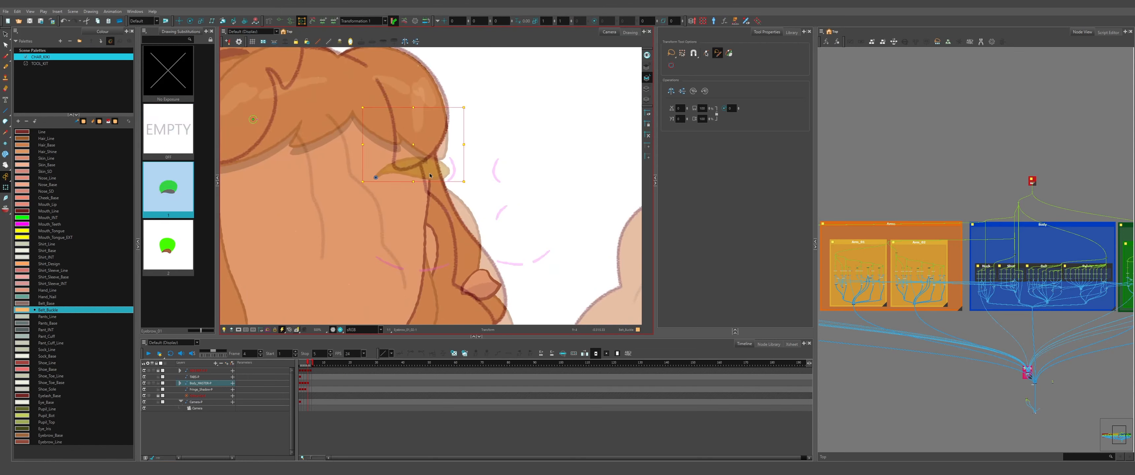
pyautogui.press('[')
# Check the side view's eyelid wrinkle drawing at frame 3 against the pink wrinkle marks on frame 4.
pyautogui.click(450, 172)
pyautogui.press(',')
pyautogui.scroll(-2, 451, 174)
pyautogui.scroll(1, 423, 212)
pyautogui.click(416, 208)
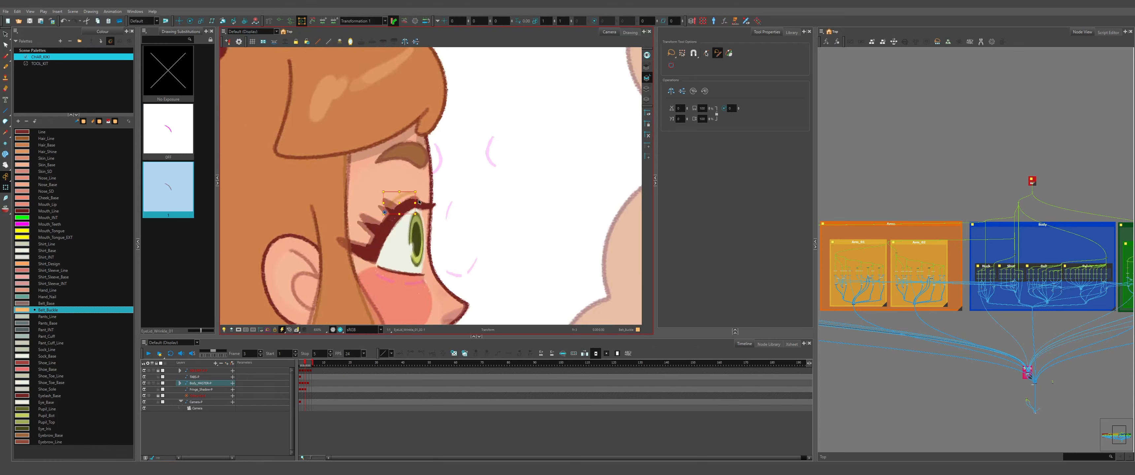
pyautogui.press('.')
pyautogui.scroll(2, 509, 221)
pyautogui.press('[')
pyautogui.scroll(-2, 510, 224)
pyautogui.scroll(-3, 574, 204)
# Switch the far-side fringe's large and small hair pieces to their empty drawings.
pyautogui.click(504, 203)
pyautogui.scroll(2, 503, 203)
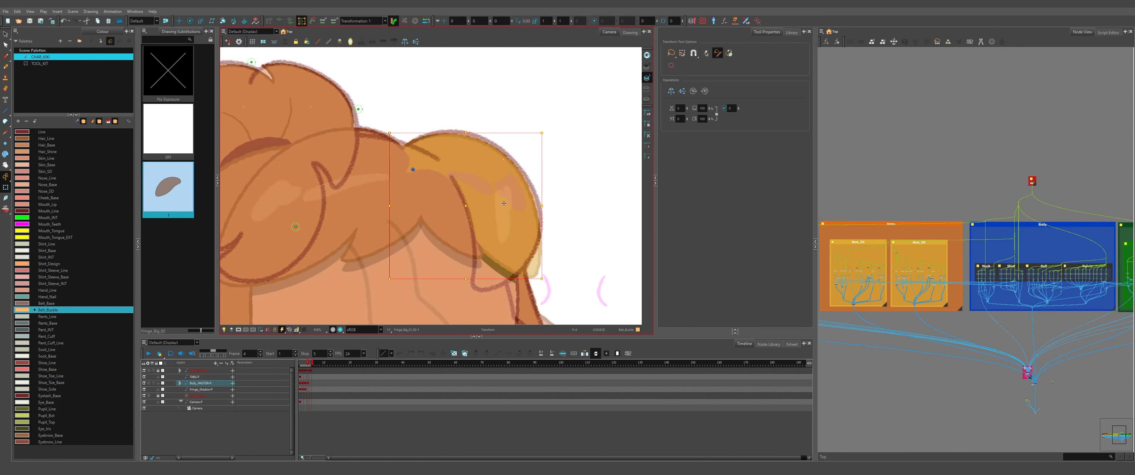
pyautogui.press('[')
pyautogui.press(']')
pyautogui.click(508, 194)
pyautogui.click(498, 195)
pyautogui.press('[')
pyautogui.click(470, 179)
pyautogui.press('[')
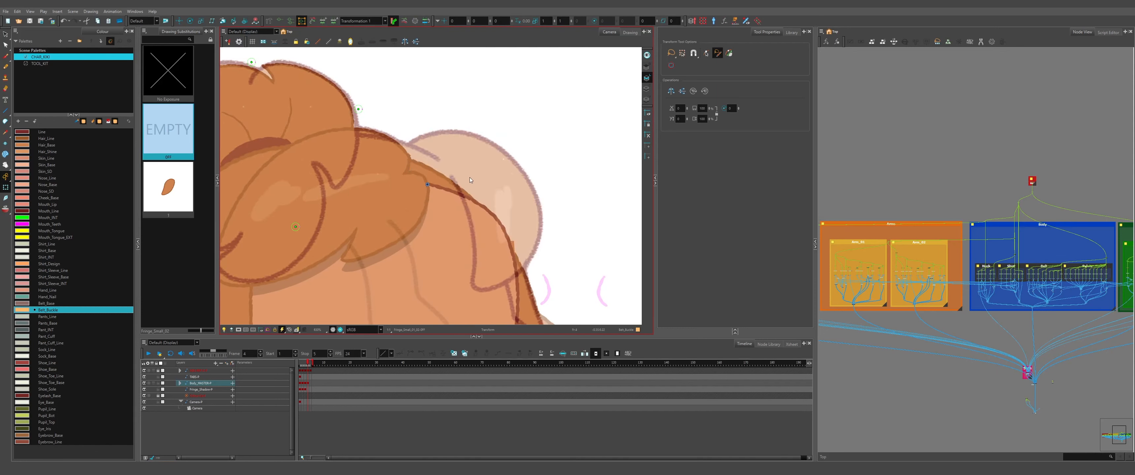
# Switch the sideburns and the far ear to their empty drawings.
pyautogui.scroll(-5, 478, 172)
pyautogui.scroll(3, 418, 207)
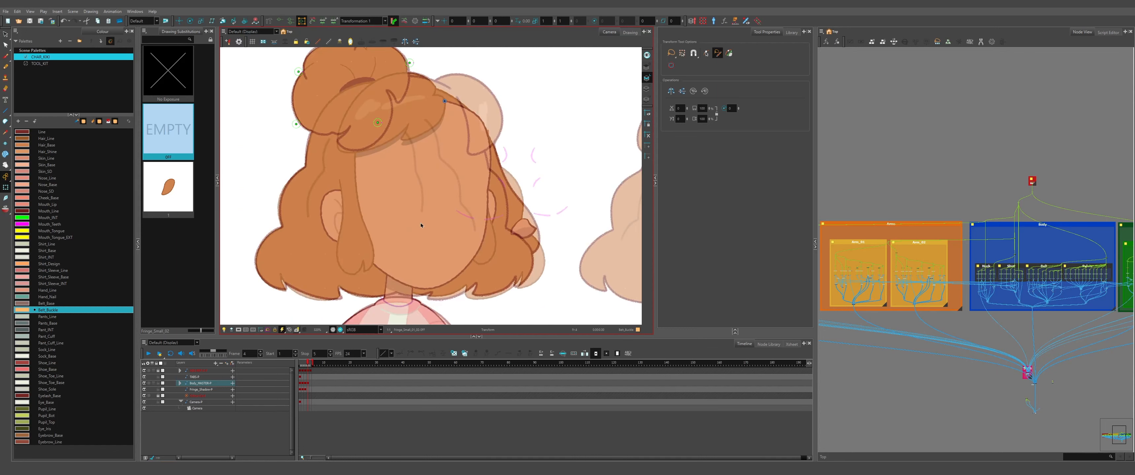
pyautogui.click(359, 242)
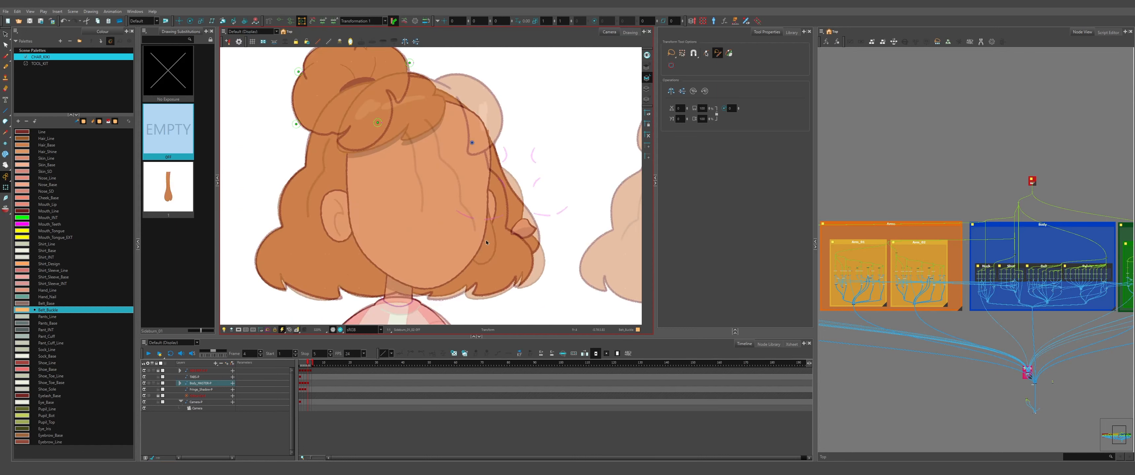
pyautogui.click(492, 208)
pyautogui.press('-')
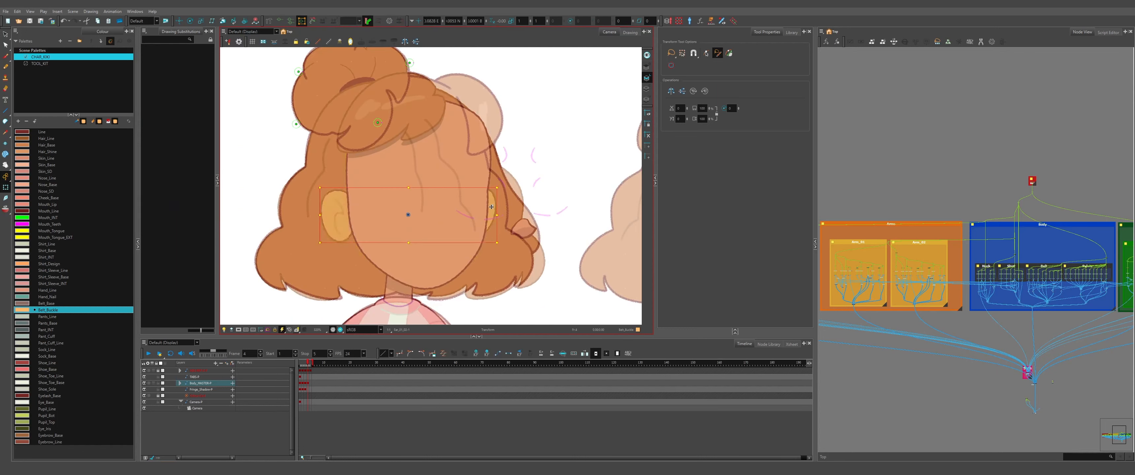
pyautogui.scroll(2, 495, 208)
pyautogui.scroll(-2, 498, 208)
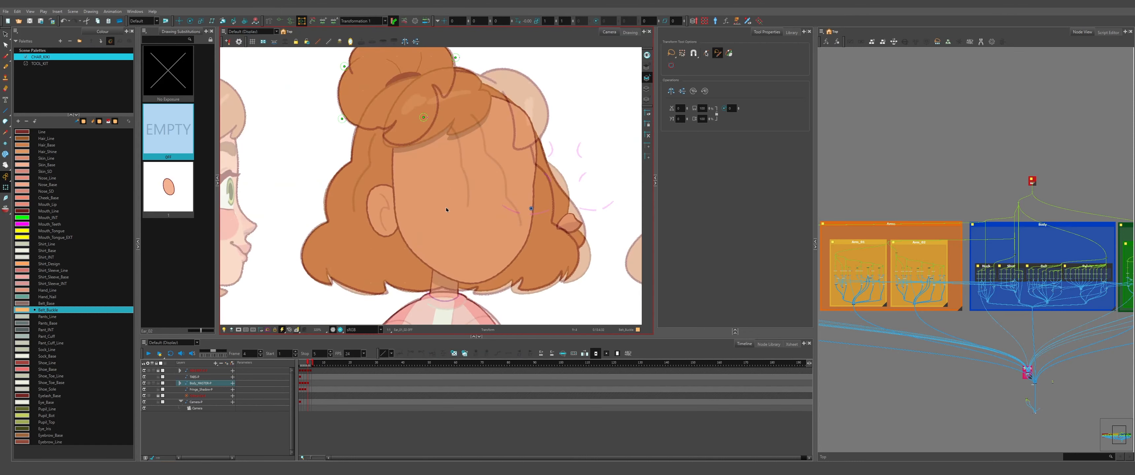
# Switch the near ear's inner detail to its empty drawing, leaving only the plain ear shape.
pyautogui.press('b')
pyautogui.hotkey('alt', '2')
pyautogui.click(5, 187)
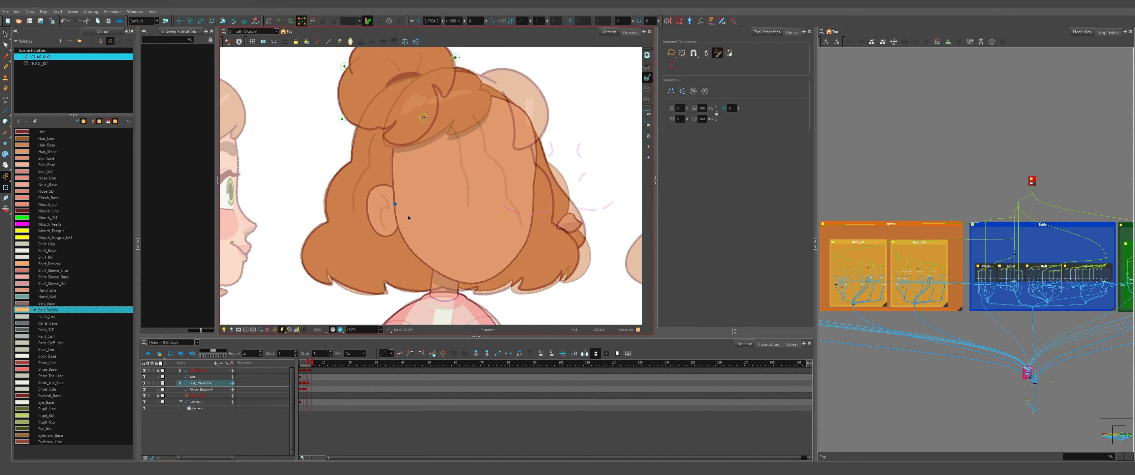
pyautogui.scroll(1, 385, 207)
pyautogui.click(384, 207)
pyautogui.press('[')
pyautogui.click(383, 209)
# Move the remaining ear to the opposite edge of the face and bring it in front of the face.
pyautogui.click(501, 21)
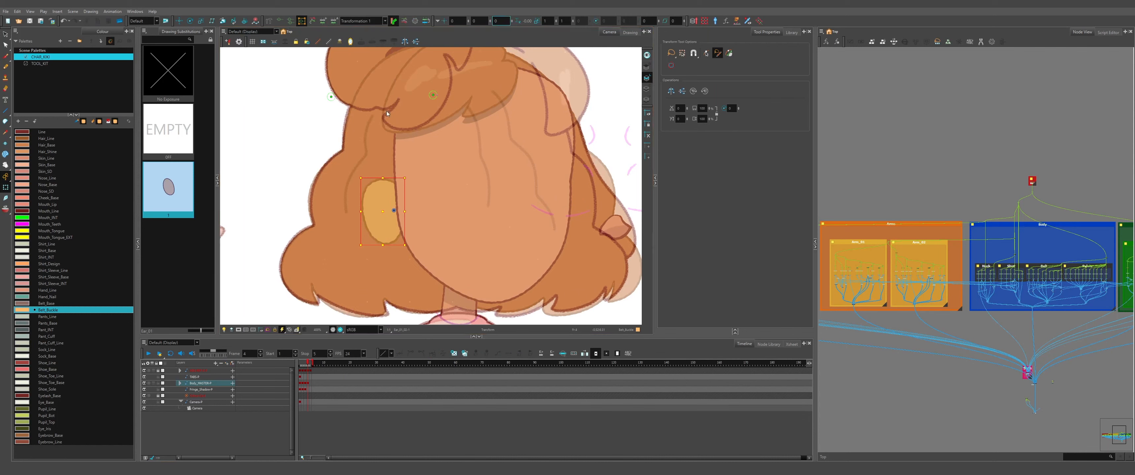
pyautogui.click(305, 168)
pyautogui.click(390, 188)
pyautogui.press('b')
pyautogui.click(478, 21)
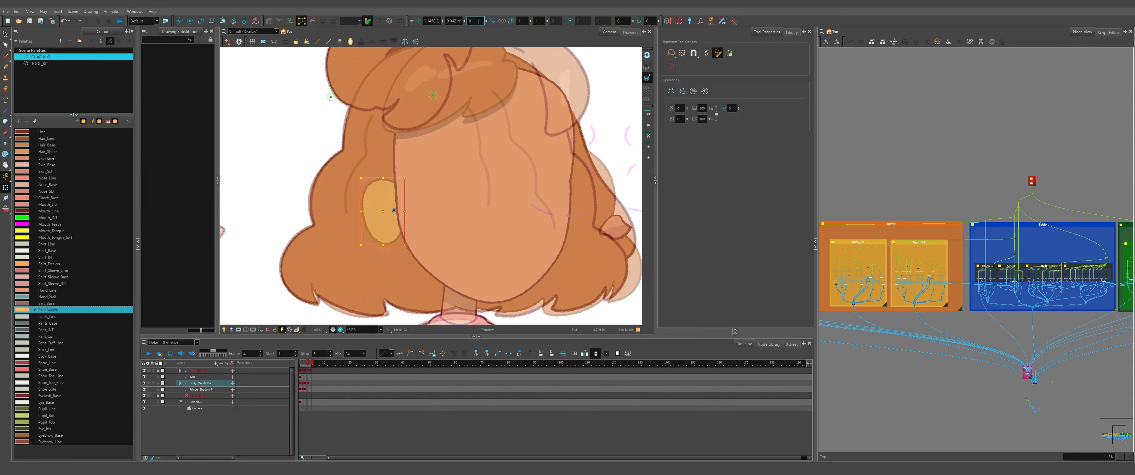
pyautogui.moveTo(387, 207); pyautogui.dragTo(470, 188)
pyautogui.scroll(1, 471, 188)
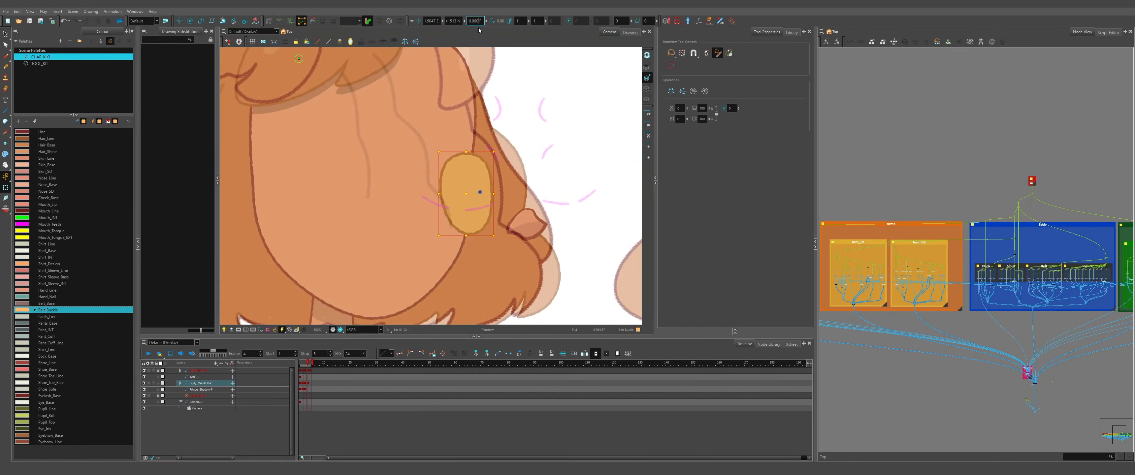
pyautogui.write('0')
pyautogui.press('Return')
pyautogui.scroll(-2, 532, 121)
pyautogui.scroll(3, 532, 120)
pyautogui.hotkey('ctrl', 'z')
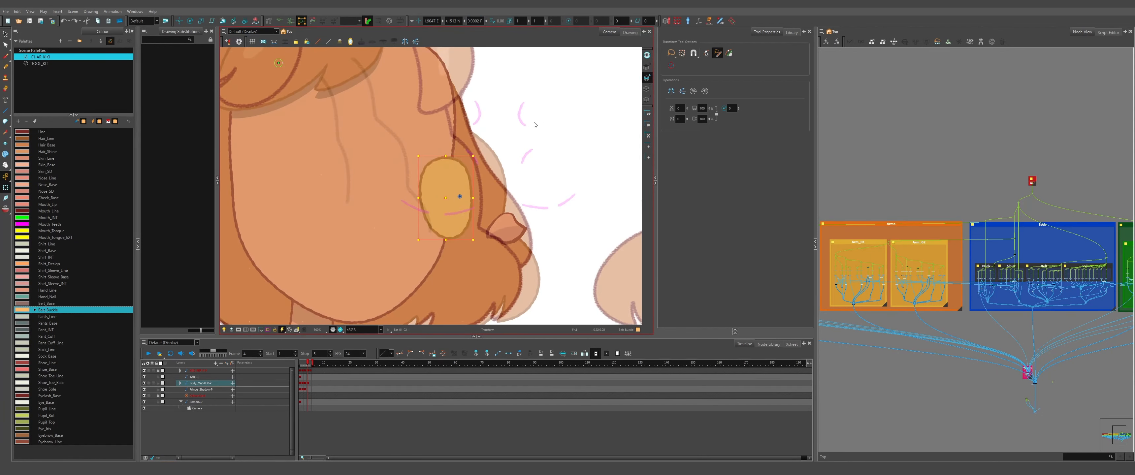
# Narrow the moved ear by pulling the deformer points on its face side inward, then hide the deformer controls.
pyautogui.press('F11')
pyautogui.moveTo(426, 168); pyautogui.dragTo(435, 172)
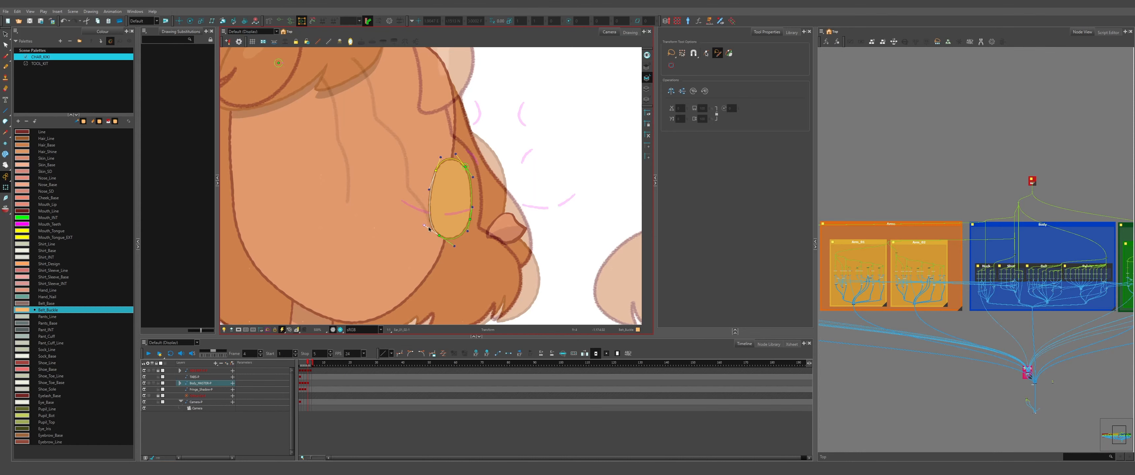
pyautogui.moveTo(429, 229); pyautogui.dragTo(431, 226)
pyautogui.click(552, 189)
pyautogui.hotkey('shift', 'c')
# Switch the nose to its empty drawing.
pyautogui.scroll(-2, 551, 189)
pyautogui.click(448, 244)
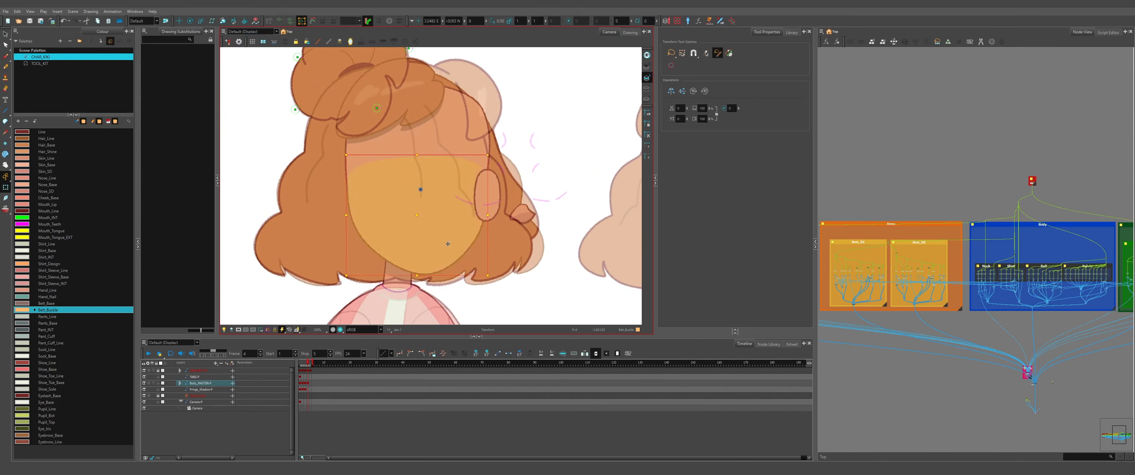
pyautogui.press('b')
pyautogui.press('b')
pyautogui.click(530, 214)
pyautogui.scroll(6, 531, 213)
pyautogui.press(']')
pyautogui.press(']')
pyautogui.scroll(-7, 505, 215)
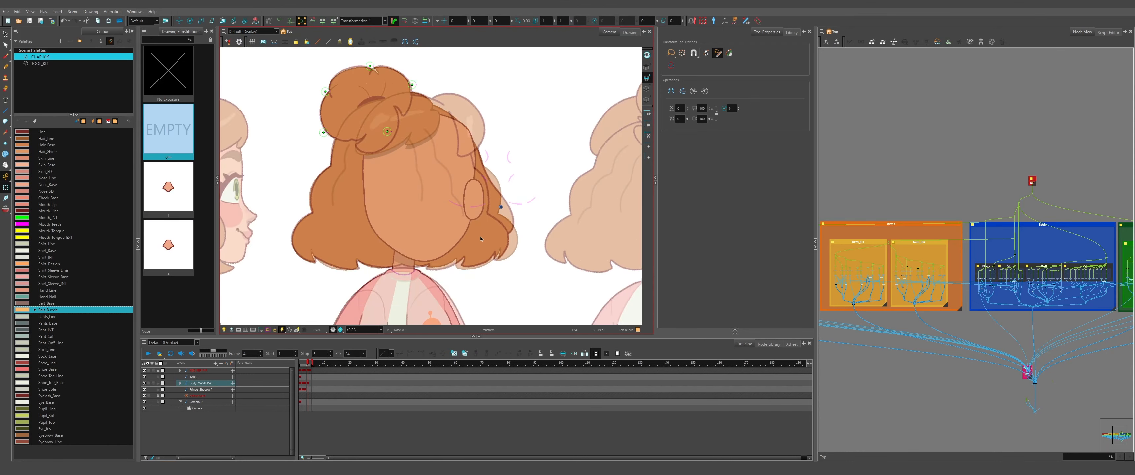
# Select the whole head group and set its depth position to -0.01, behind the neck.
pyautogui.click(481, 239)
pyautogui.press('b')
pyautogui.press('b')
pyautogui.press('b')
pyautogui.click(482, 20)
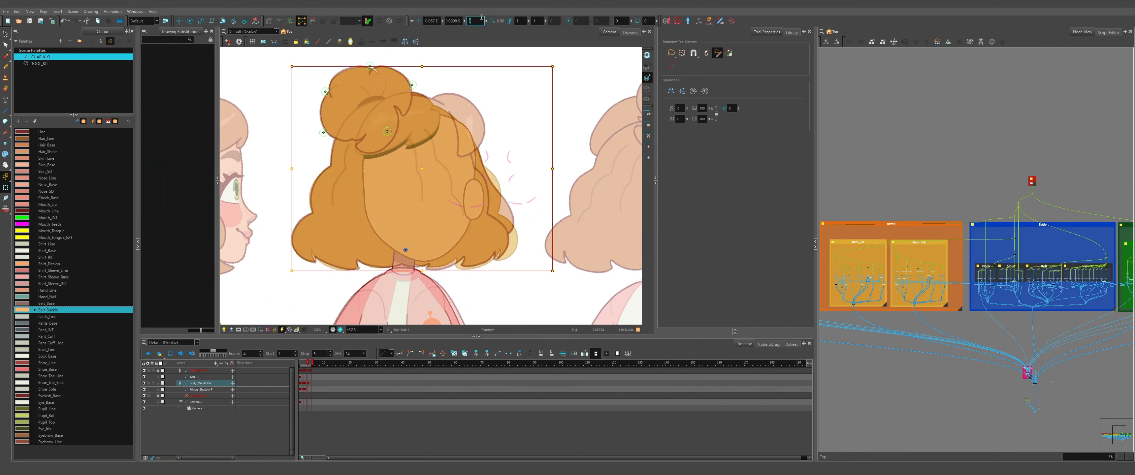
pyautogui.write('-0.01')
pyautogui.press('Return')
# Select the neck shadow and switch it to its empty drawing.
pyautogui.scroll(3, 416, 263)
pyautogui.click(395, 260)
pyautogui.press(']')
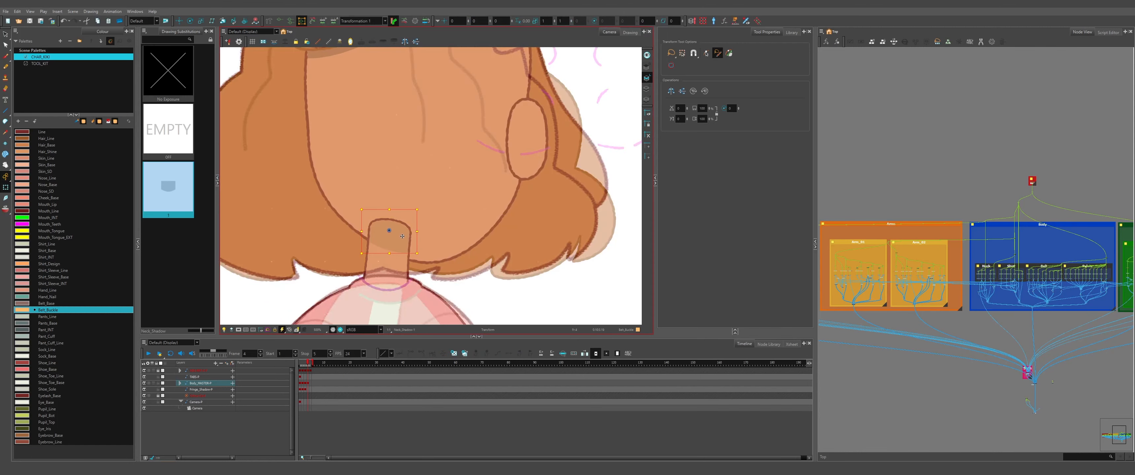
pyautogui.scroll(-3, 410, 208)
pyautogui.scroll(3, 441, 199)
# Remove the top line of the neck's outline with the Contour Editor, leaving its two side lines open under the head.
pyautogui.click(389, 232)
pyautogui.hotkey('alt', 'q')
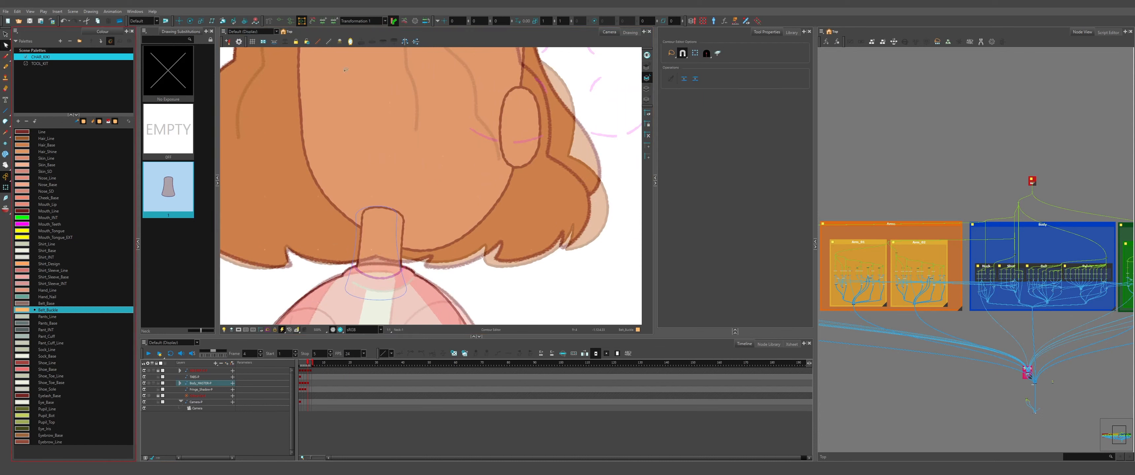
pyautogui.scroll(3, 384, 209)
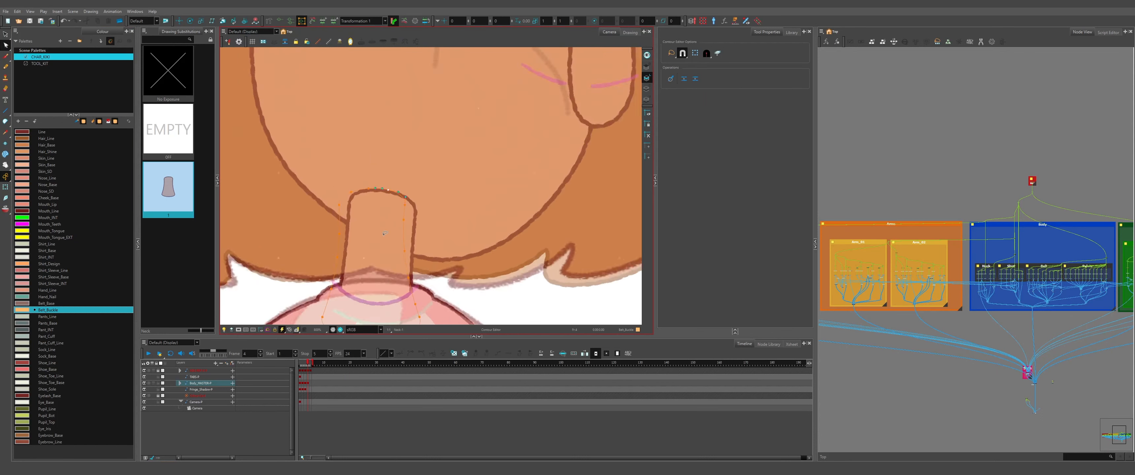
pyautogui.scroll(-2, 372, 181)
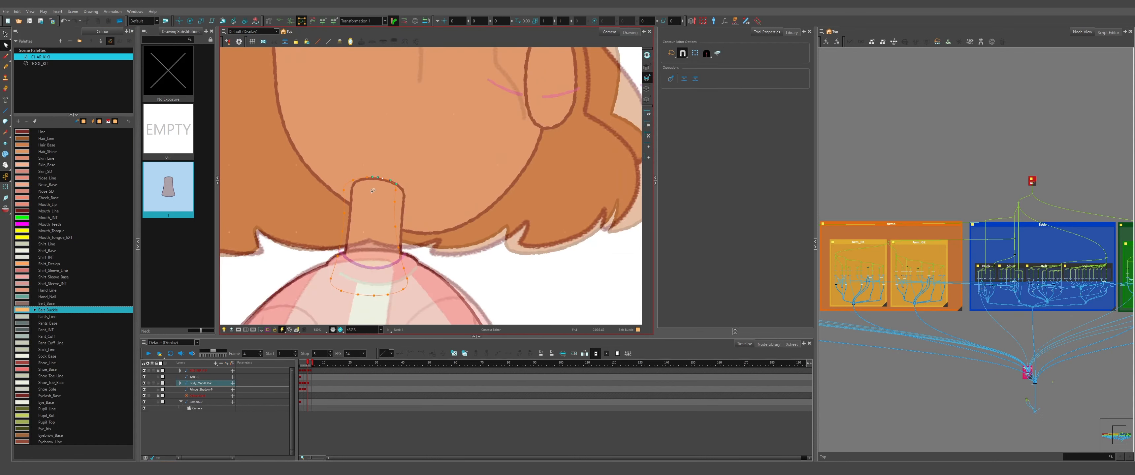
pyautogui.scroll(-3, 410, 278)
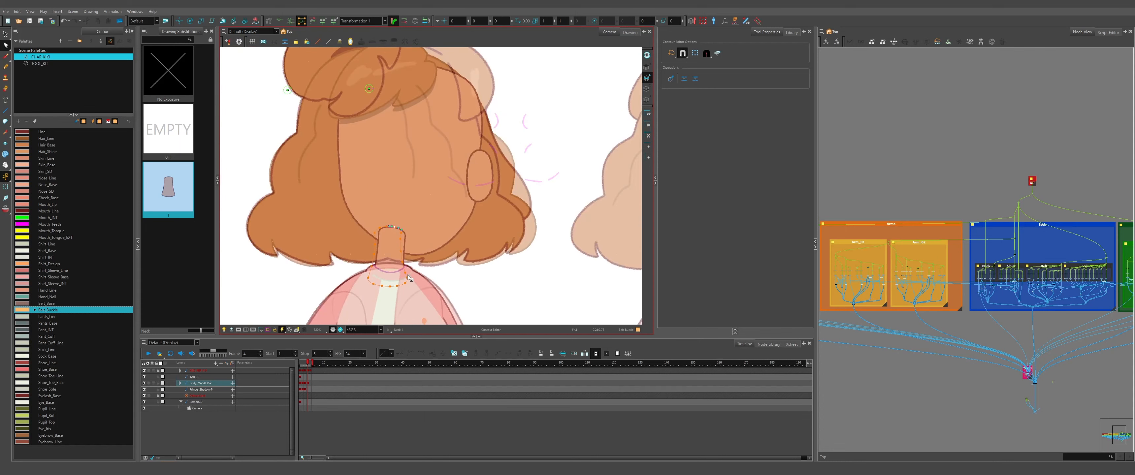
pyautogui.scroll(4, 349, 255)
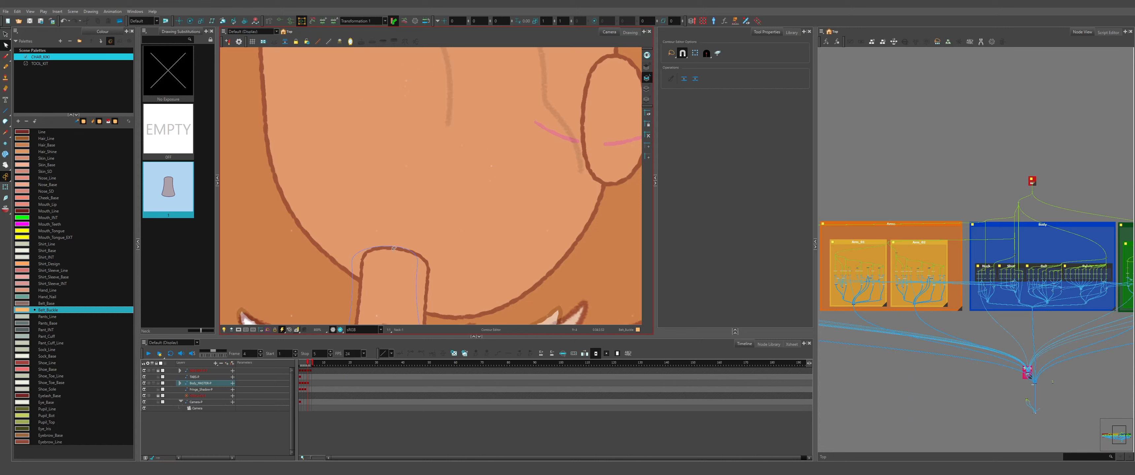
pyautogui.scroll(-3, 386, 249)
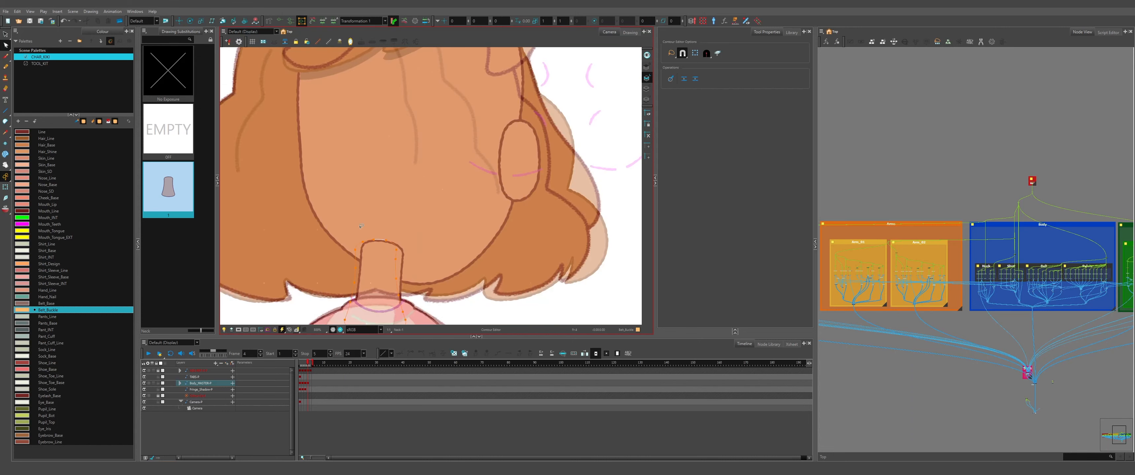
pyautogui.scroll(3, 387, 250)
pyautogui.scroll(-5, 357, 199)
pyautogui.scroll(6, 358, 199)
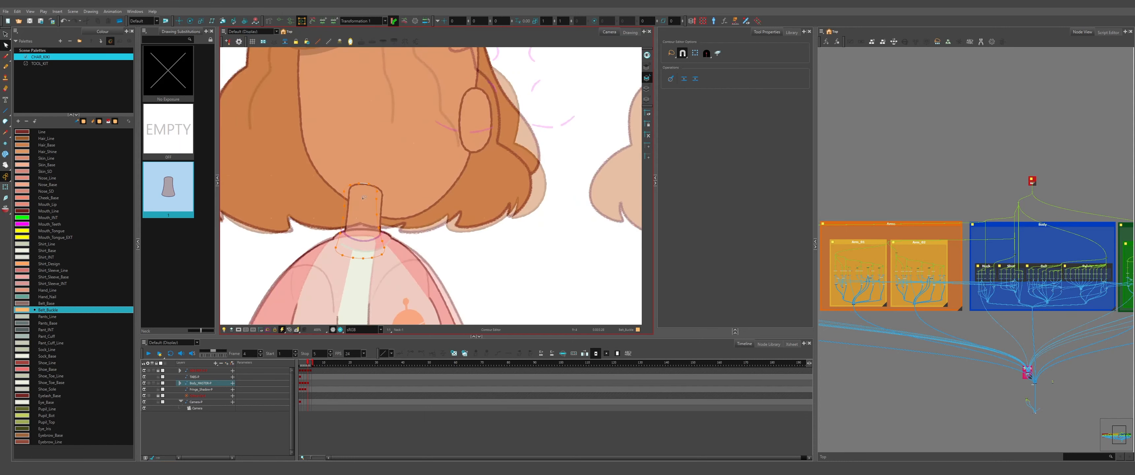
pyautogui.scroll(-2, 351, 209)
pyautogui.scroll(2, 344, 221)
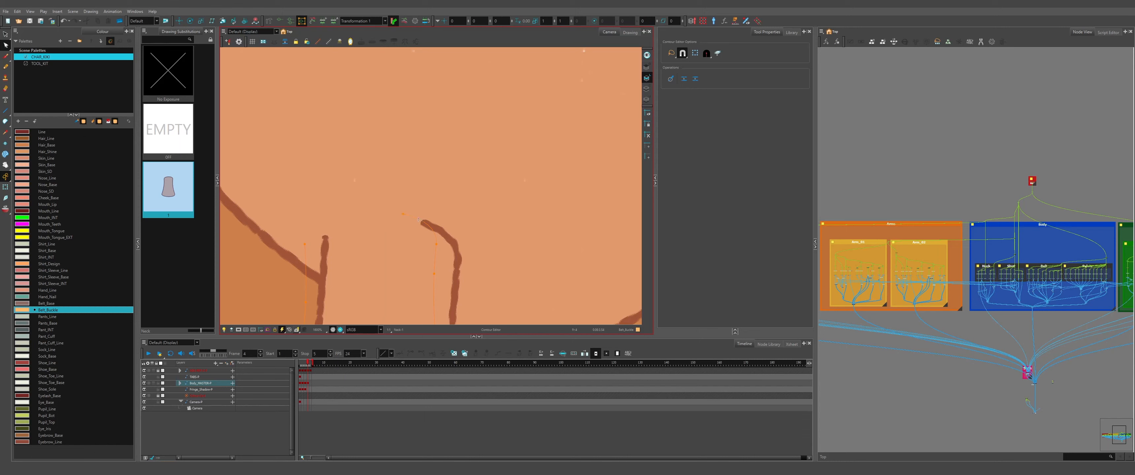
pyautogui.scroll(-4, 422, 211)
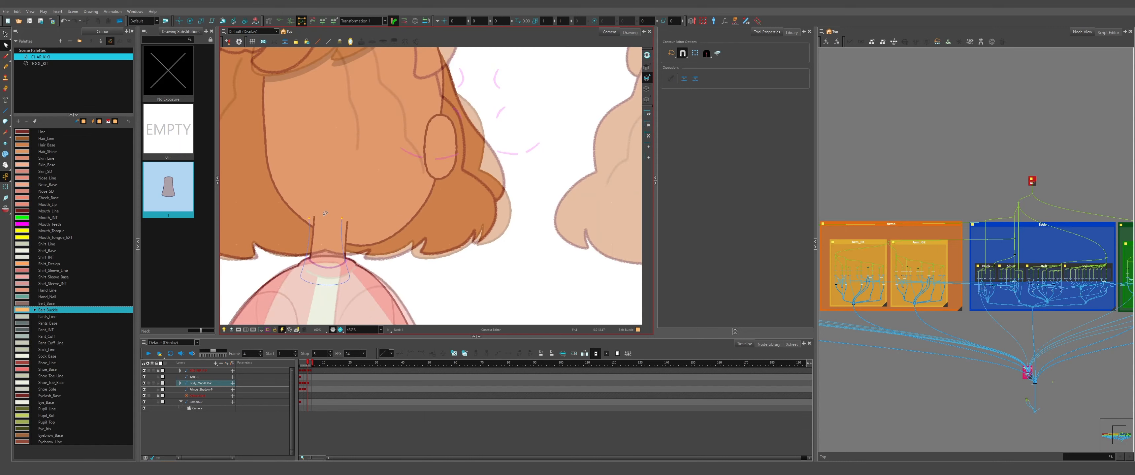
pyautogui.scroll(1, 309, 227)
# Step back through the earlier views and return to the back three-quarter frame to compare the neck.
pyautogui.press(',')
pyautogui.press(',')
pyautogui.press(',')
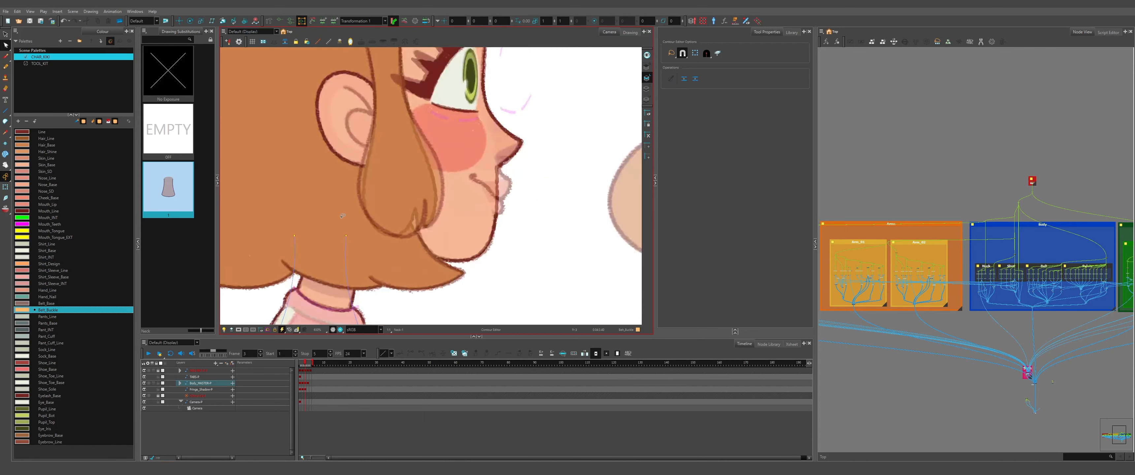
pyautogui.press('.')
pyautogui.press('.')
pyautogui.press('.')
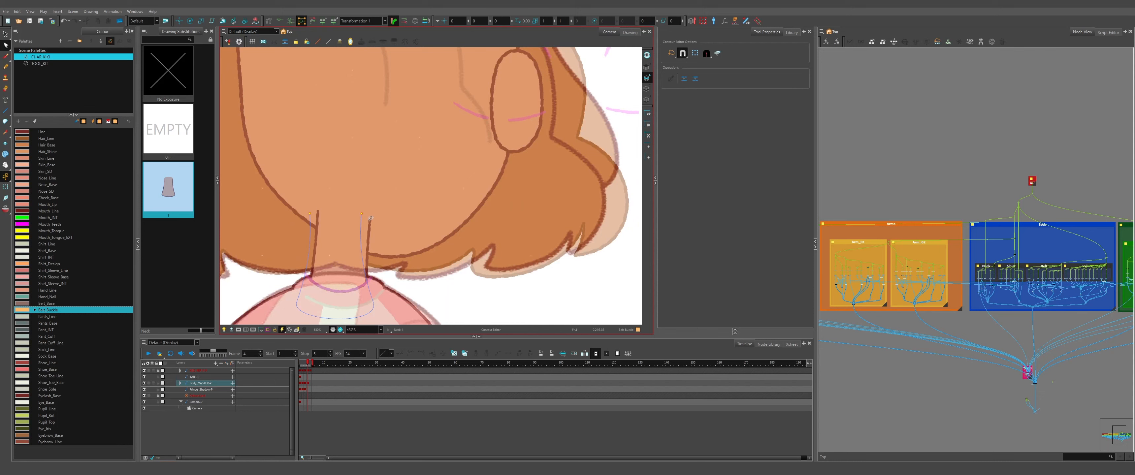
pyautogui.scroll(-1, 371, 219)
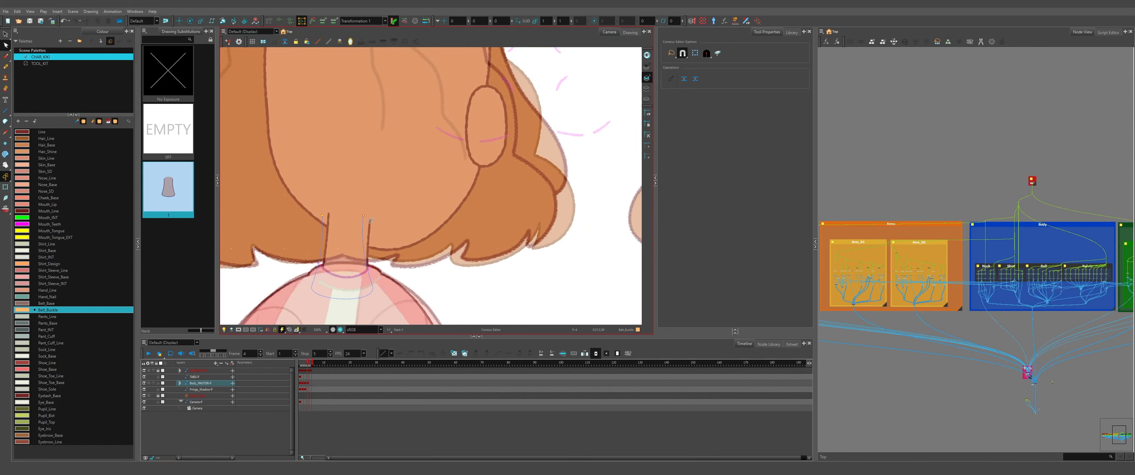
pyautogui.scroll(-3, 415, 267)
pyautogui.scroll(1, 441, 258)
# Bring the back hair forward so that it covers the face.
pyautogui.hotkey('shift', 't')
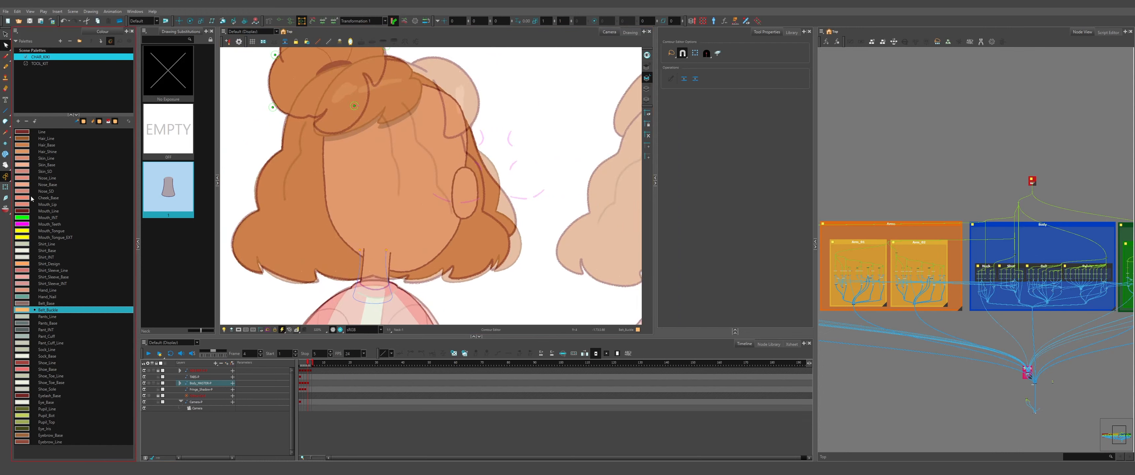
pyautogui.click(463, 250)
pyautogui.scroll(2, 427, 173)
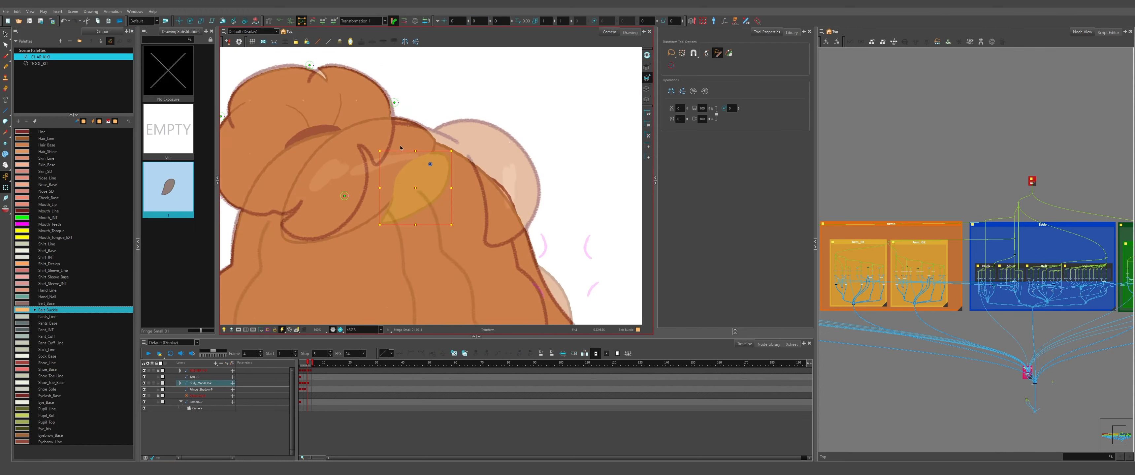
# Show the big fringe's deformer controls and narrow the fringe by pulling its inner points toward the head's outer edge.
pyautogui.click(428, 172)
pyautogui.click(427, 173)
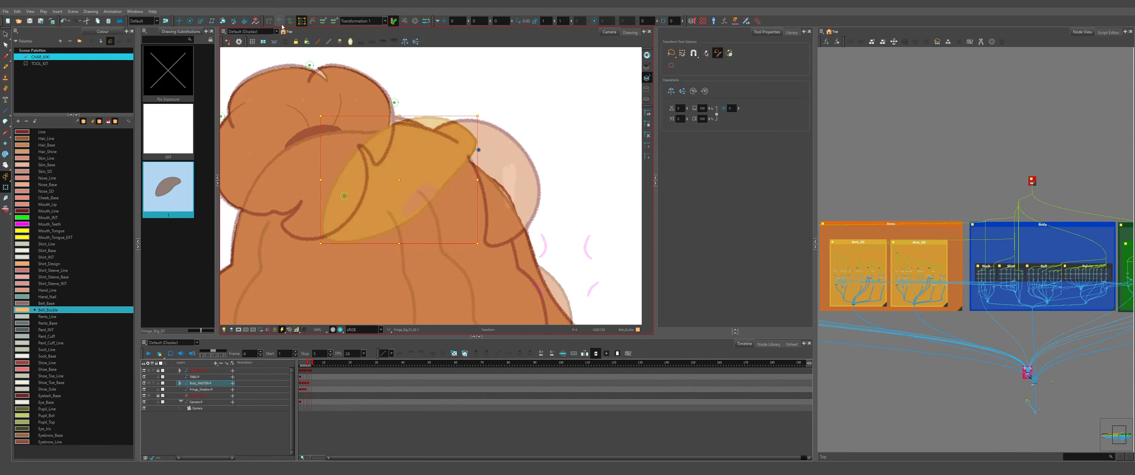
pyautogui.click(417, 122)
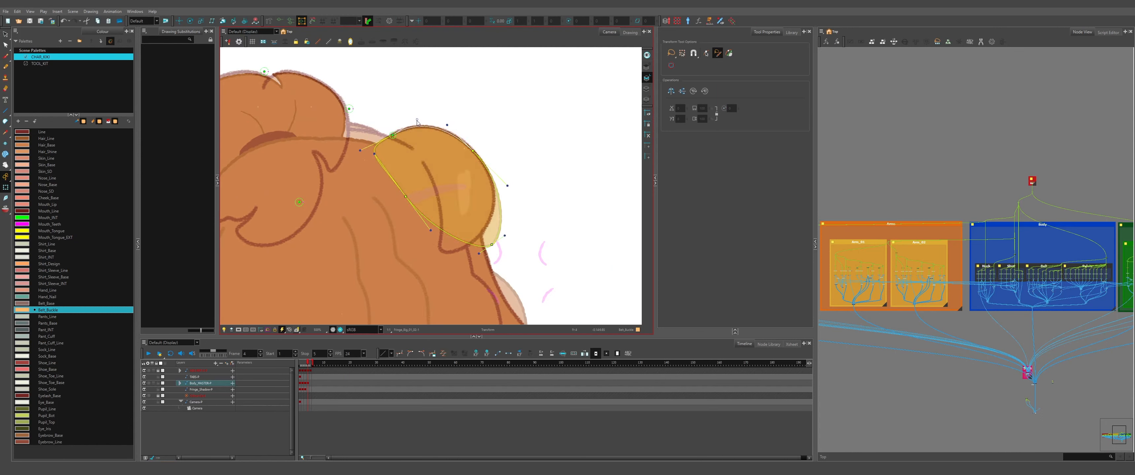
pyautogui.moveTo(404, 197); pyautogui.dragTo(424, 164)
pyautogui.moveTo(390, 136); pyautogui.dragTo(430, 138)
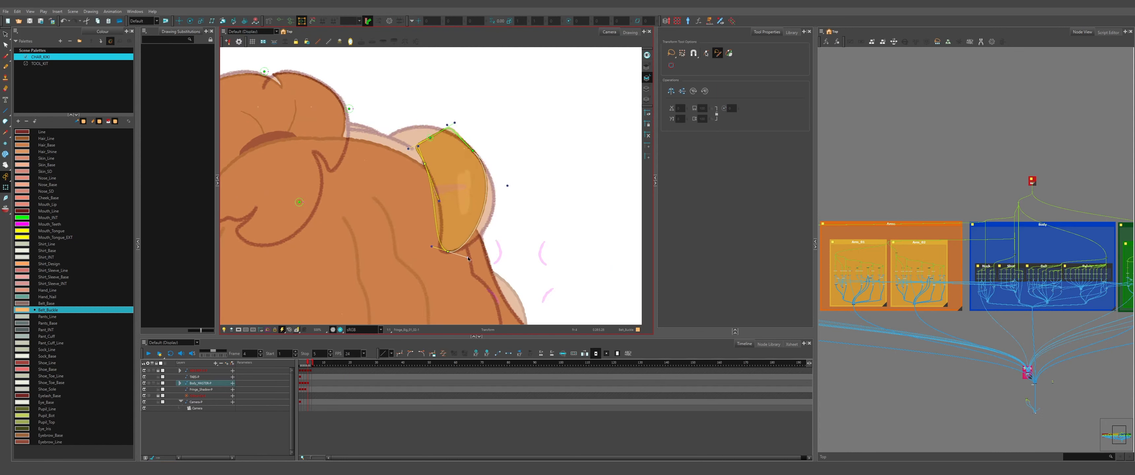
pyautogui.moveTo(492, 245); pyautogui.dragTo(444, 252)
pyautogui.scroll(2, 462, 259)
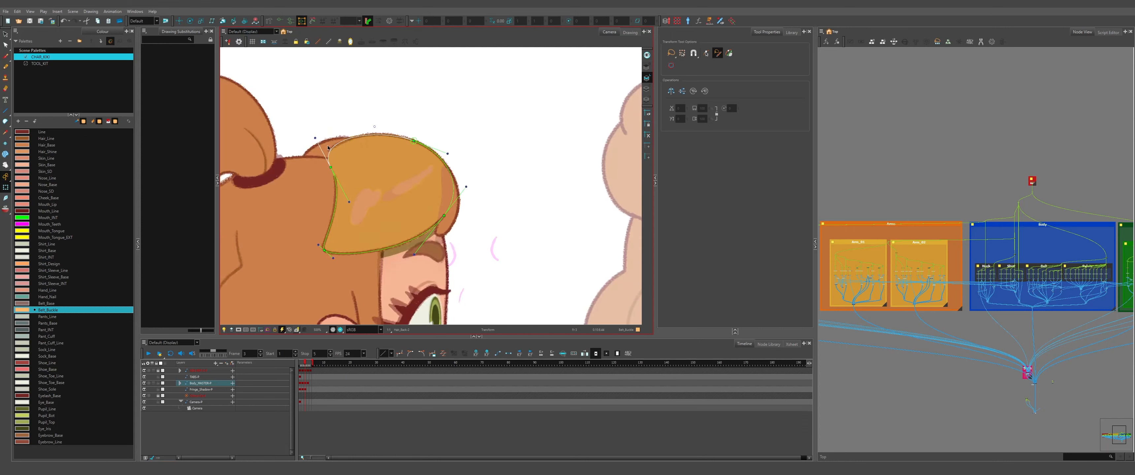
pyautogui.click(440, 218)
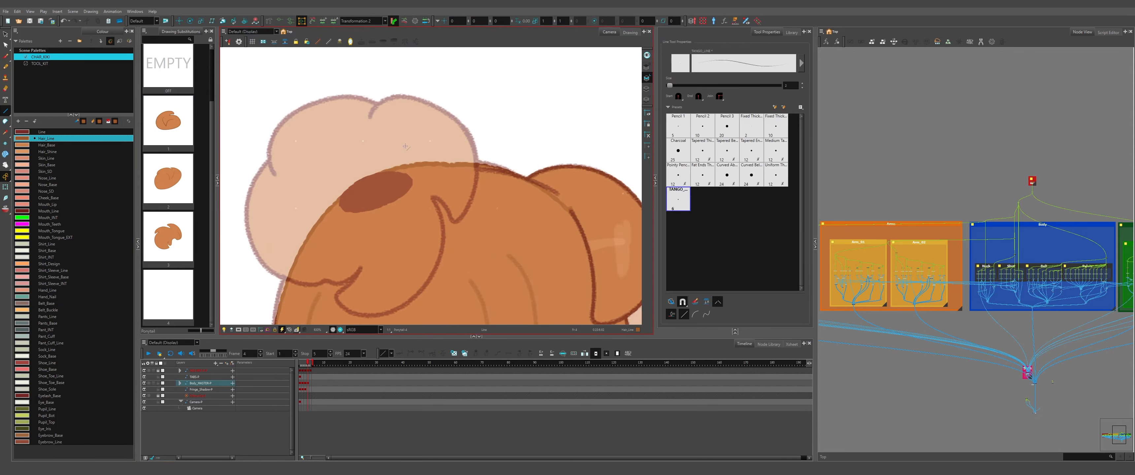
# Trace the ponytail's outline over its faded guide on a new drawing in the Hair_Line colour and refine the strokes with the Pencil Editor.
pyautogui.scroll(4, 487, 238)
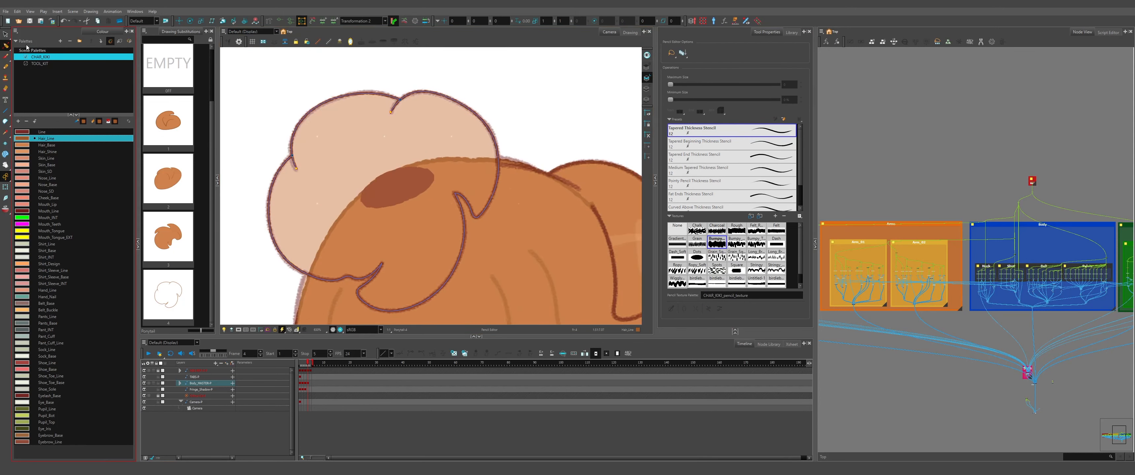
pyautogui.click(26, 48)
pyautogui.click(370, 94)
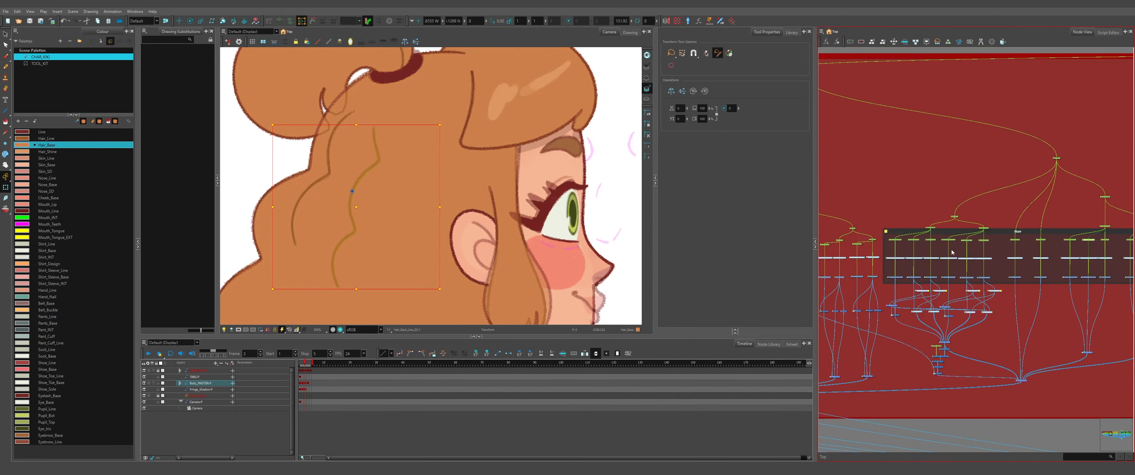
# Remove the deformers from Hair_Back_Line_01 and Hair_Back_Line_02 and combine both strand lines in the Hair_Back_Line_01 drawing.
pyautogui.scroll(4, 952, 252)
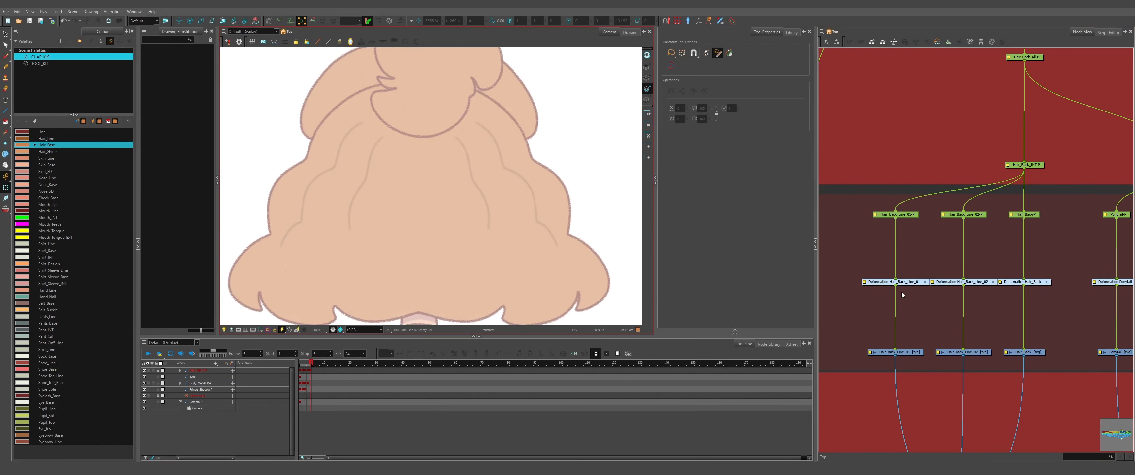
pyautogui.moveTo(912, 262); pyautogui.dragTo(960, 306)
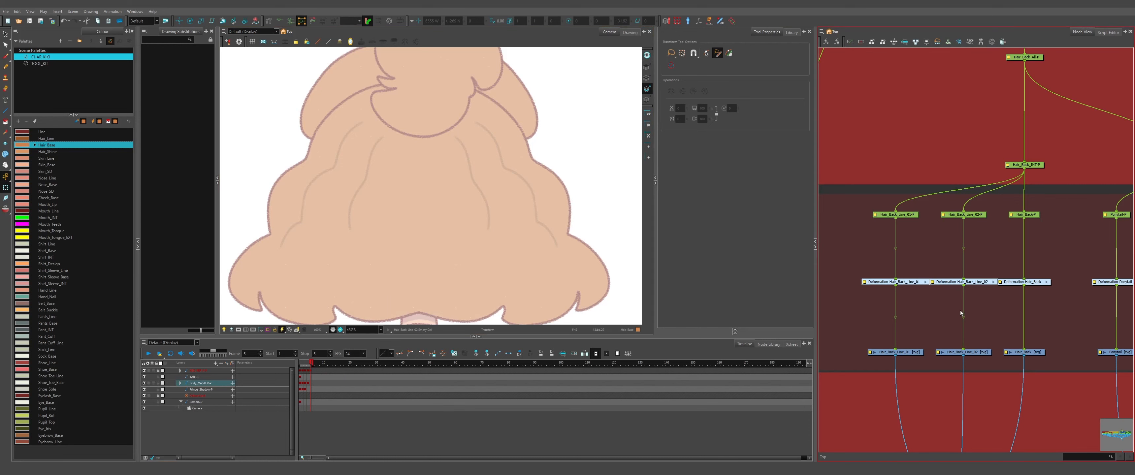
pyautogui.moveTo(868, 336); pyautogui.dragTo(984, 372)
pyautogui.scroll(2, 956, 372)
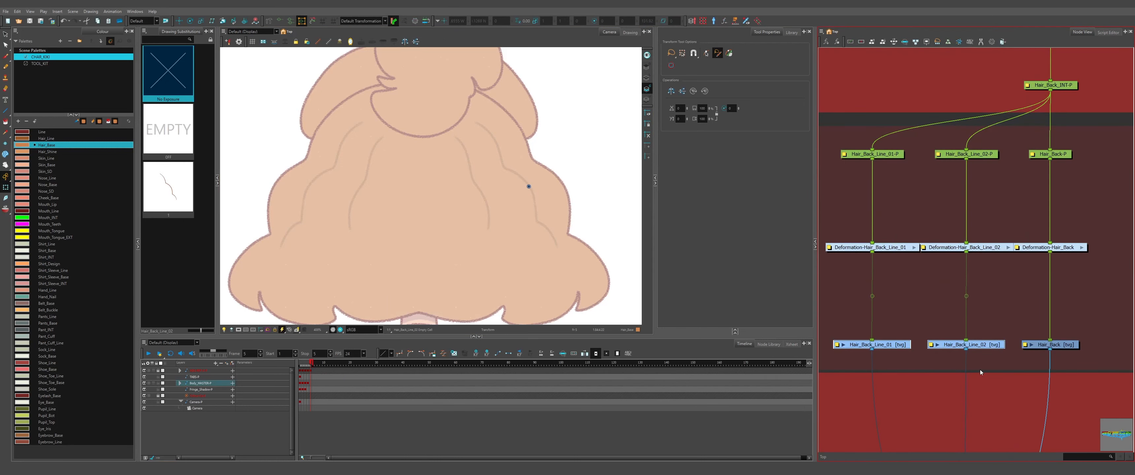
pyautogui.scroll(-2, 983, 371)
pyautogui.scroll(1, 990, 370)
pyautogui.scroll(1, 989, 371)
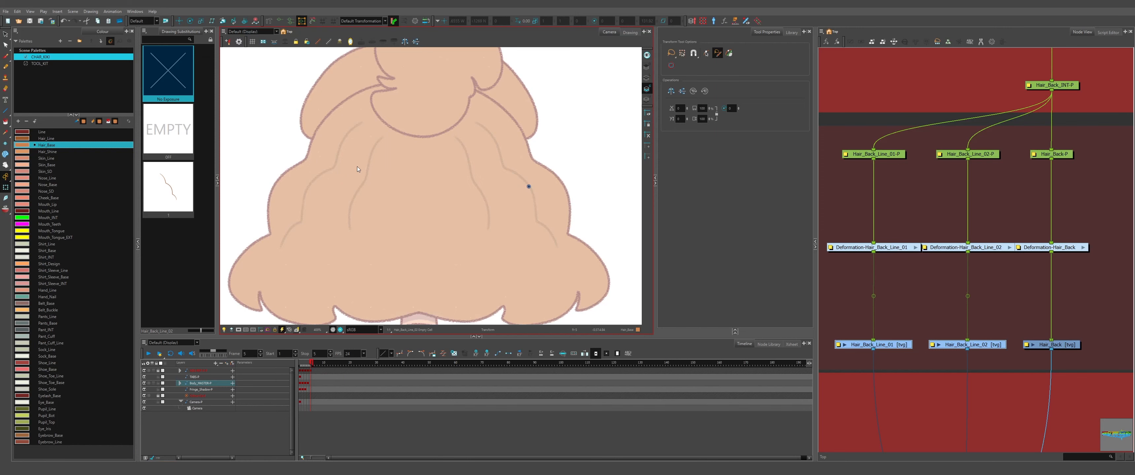
pyautogui.scroll(-1, 357, 169)
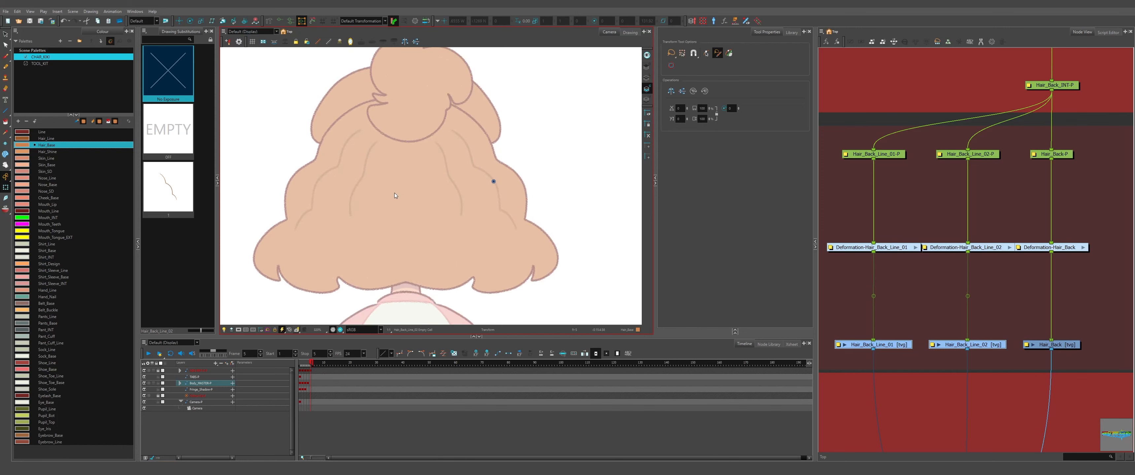
pyautogui.click(368, 169)
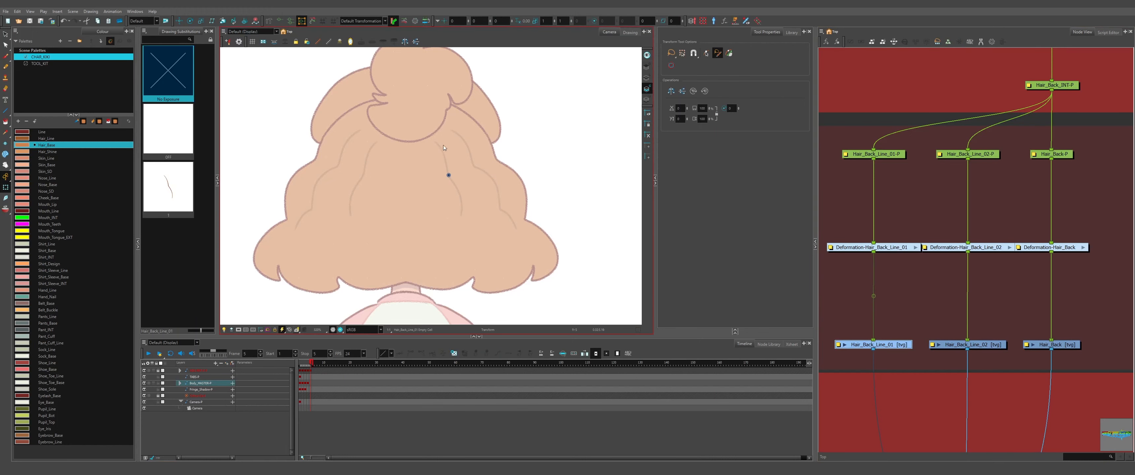
pyautogui.scroll(2, 445, 150)
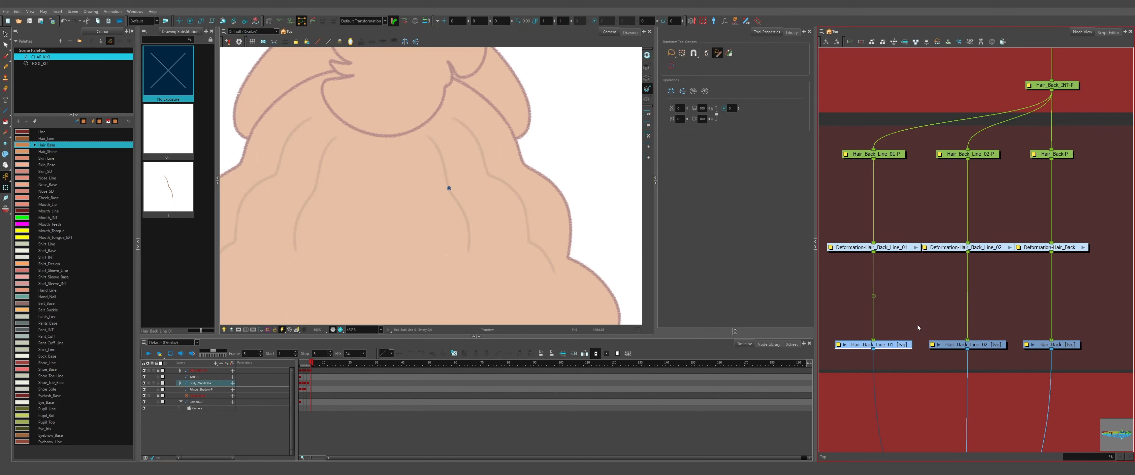
pyautogui.click(958, 347)
pyautogui.scroll(-2, 374, 165)
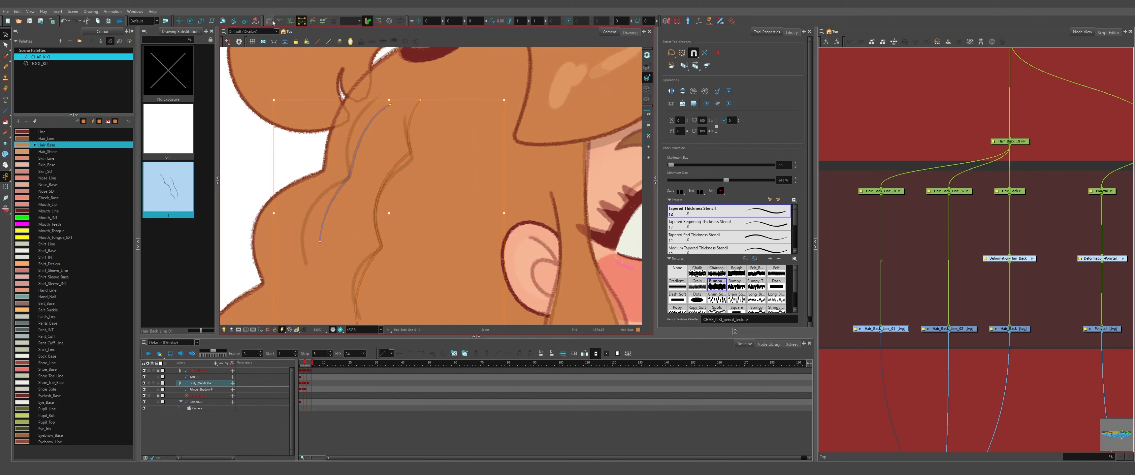
# Add a new deformer to Hair_Back_Line_01 and align its node with the neighbouring deformation nodes.
pyautogui.click(271, 22)
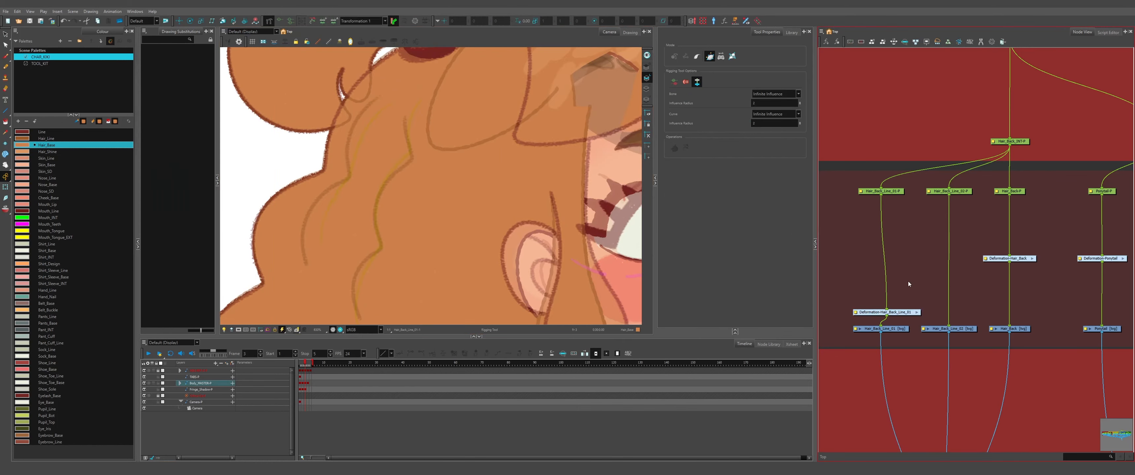
pyautogui.moveTo(897, 311); pyautogui.dragTo(891, 258)
pyautogui.scroll(8, 387, 105)
pyautogui.scroll(-5, 386, 105)
pyautogui.scroll(3, 328, 238)
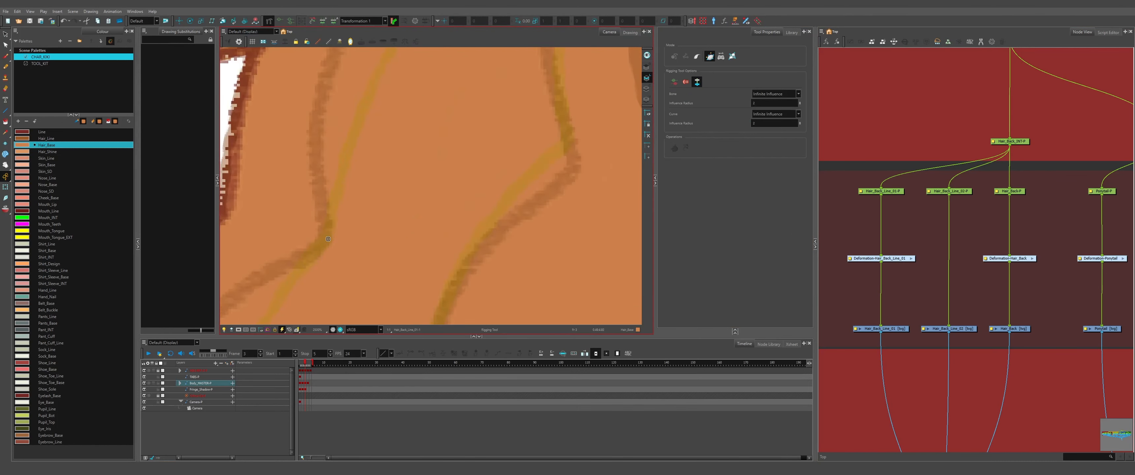
# Build a curve deformer chain along the rear back-hair strand line, shaping its handles to the line.
pyautogui.moveTo(328, 239); pyautogui.dragTo(318, 282)
pyautogui.scroll(-4, 328, 239)
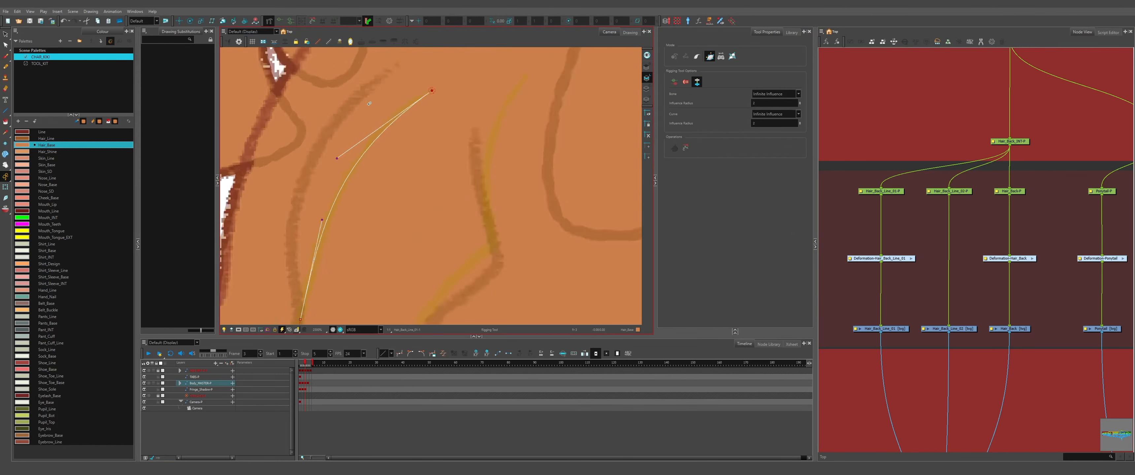
pyautogui.moveTo(364, 182); pyautogui.dragTo(325, 165)
pyautogui.scroll(4, 325, 247)
pyautogui.scroll(-4, 365, 177)
pyautogui.scroll(3, 335, 269)
pyautogui.scroll(3, 335, 285)
pyautogui.click(336, 283)
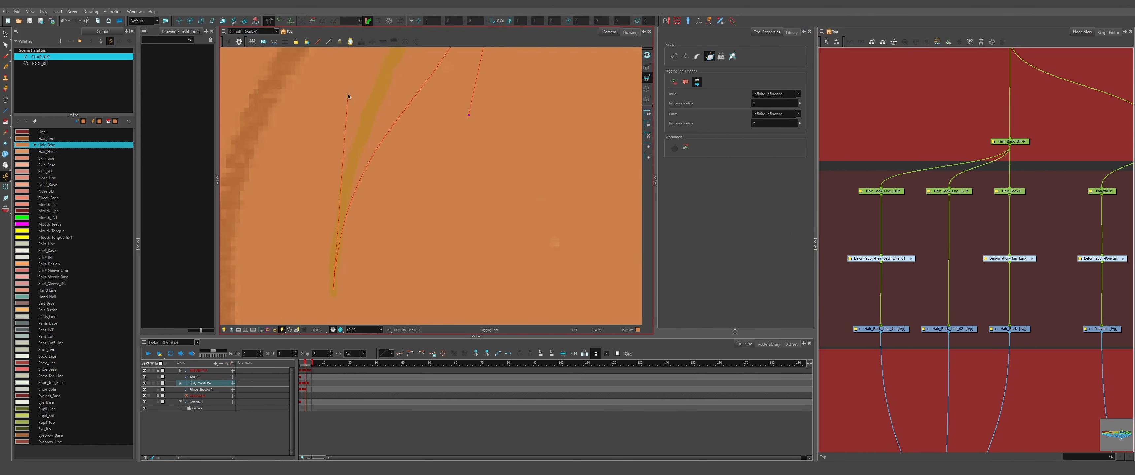
# Build a second curve deformer chain along the front back-hair strand line, shaping its handles to follow the line's bends.
pyautogui.scroll(-4, 336, 282)
pyautogui.scroll(2, 387, 195)
pyautogui.moveTo(379, 255); pyautogui.dragTo(346, 177)
pyautogui.moveTo(301, 250); pyautogui.dragTo(314, 177)
pyautogui.scroll(5, 433, 98)
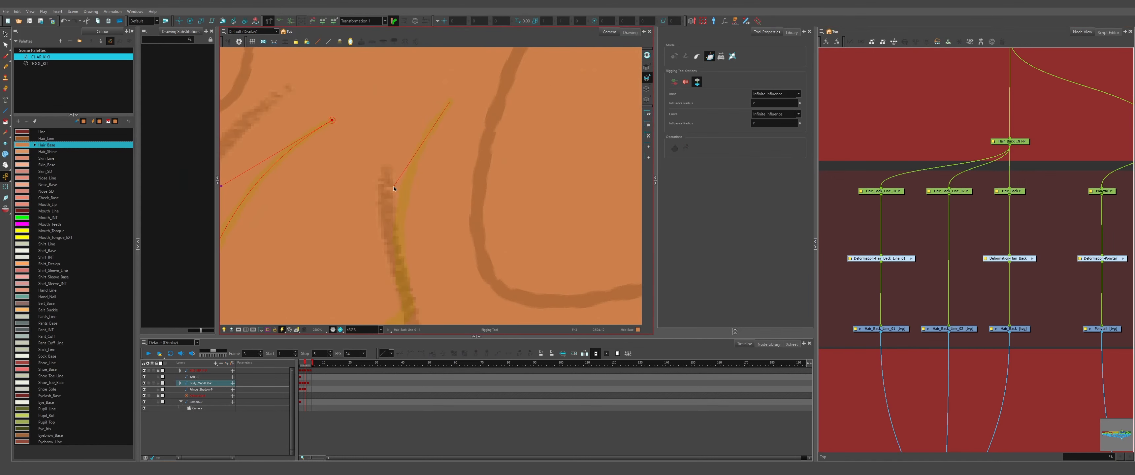
pyautogui.click(450, 103)
pyautogui.scroll(-2, 448, 132)
pyautogui.moveTo(420, 172); pyautogui.dragTo(436, 237)
pyautogui.scroll(3, 432, 159)
pyautogui.moveTo(465, 194); pyautogui.dragTo(398, 203)
pyautogui.scroll(-4, 398, 202)
pyautogui.scroll(3, 413, 259)
pyautogui.scroll(-2, 413, 258)
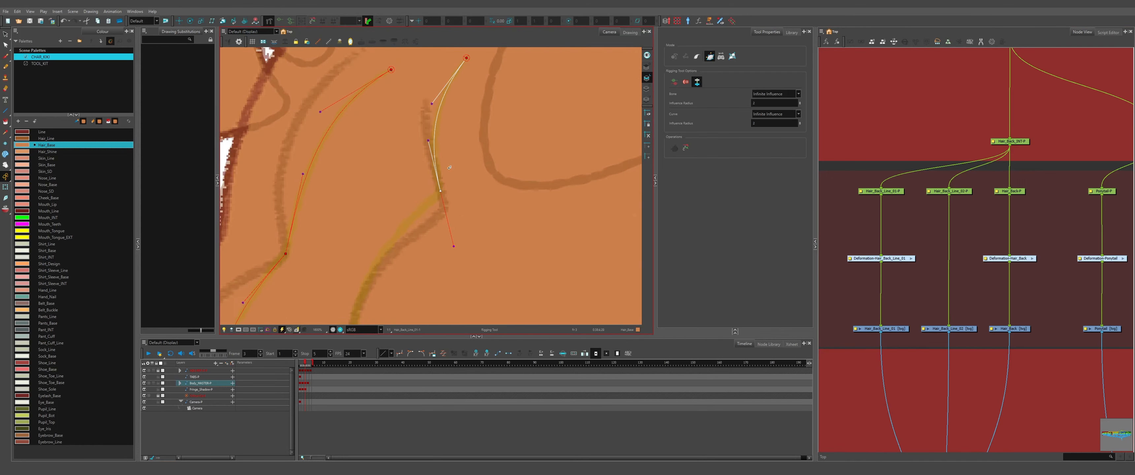
pyautogui.scroll(2, 441, 212)
pyautogui.moveTo(389, 253); pyautogui.dragTo(363, 125)
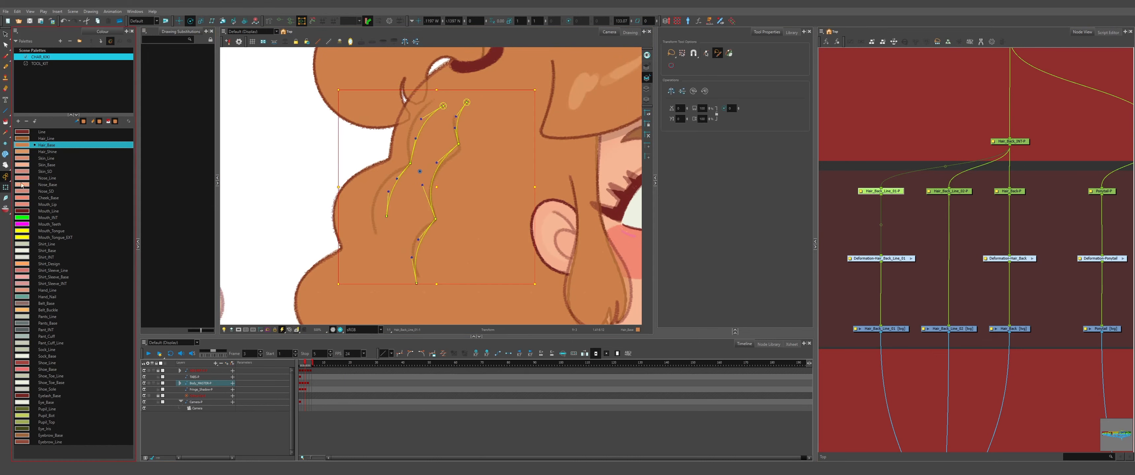
# Pose the rear strand's deformer chain in the three-quarter view, adjusting its end point and curve handles to the faded guide line.
pyautogui.click(375, 232)
pyautogui.moveTo(374, 207); pyautogui.dragTo(365, 203)
pyautogui.moveTo(398, 176); pyautogui.dragTo(385, 172)
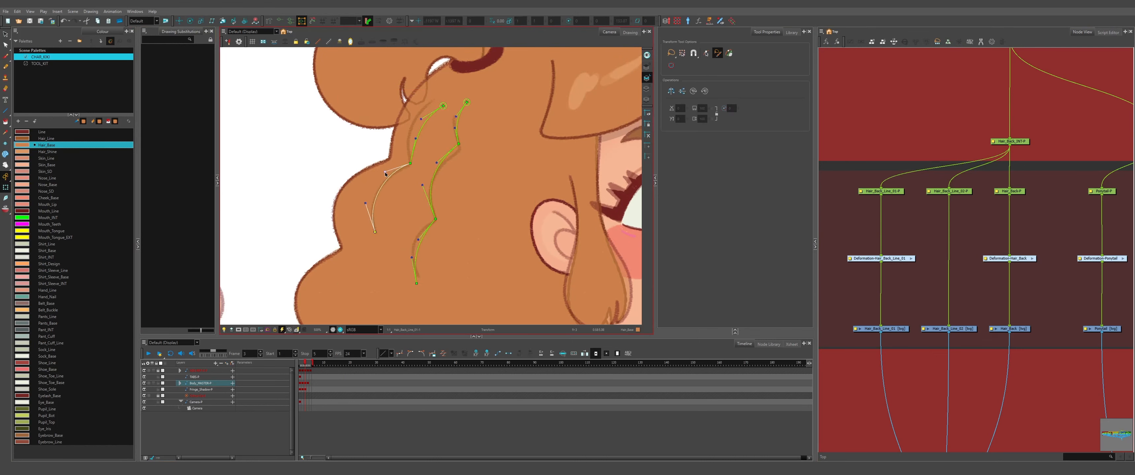
pyautogui.scroll(1, 411, 106)
pyautogui.moveTo(408, 235); pyautogui.dragTo(408, 237)
pyautogui.scroll(-1, 470, 185)
pyautogui.scroll(1, 478, 152)
pyautogui.moveTo(464, 156); pyautogui.dragTo(446, 144)
pyautogui.moveTo(410, 218); pyautogui.dragTo(389, 219)
# Reposition the front strand chain's root, upper joint and handles to fit its guide line in the three-quarter view.
pyautogui.moveTo(475, 221); pyautogui.dragTo(477, 230)
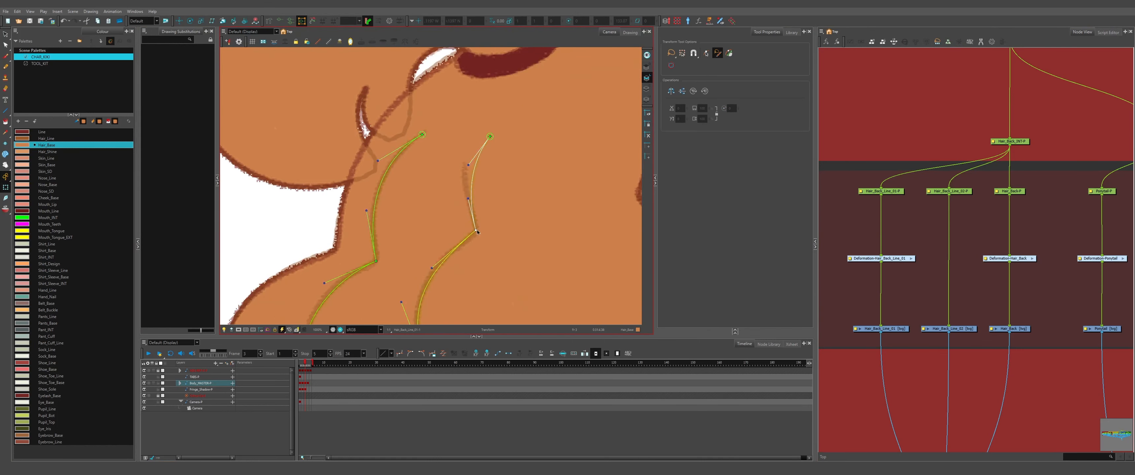
pyautogui.moveTo(468, 198); pyautogui.dragTo(467, 206)
pyautogui.moveTo(490, 136); pyautogui.dragTo(465, 163)
pyautogui.moveTo(442, 192)
pyautogui.mouseDown()
pyautogui.moveTo(465, 189)
pyautogui.moveTo(485, 137)
pyautogui.moveTo(455, 199)
pyautogui.mouseUp()
pyautogui.scroll(-1, 465, 190)
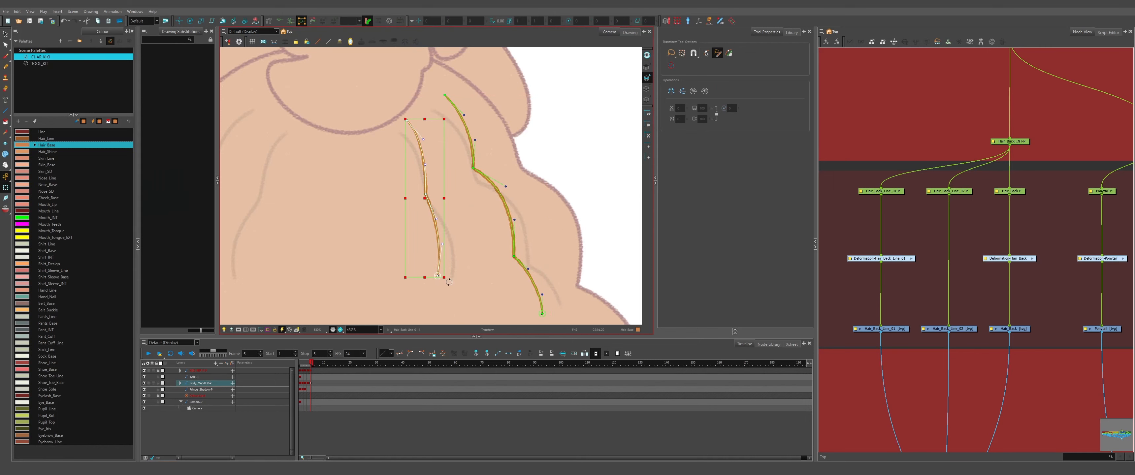
# Pose both strand deformer chains in the back view, matching their points and handles to the guide lines on the hair's right side.
pyautogui.moveTo(402, 120)
pyautogui.mouseDown()
pyautogui.moveTo(392, 126)
pyautogui.moveTo(400, 133)
pyautogui.mouseUp()
pyautogui.moveTo(418, 166); pyautogui.dragTo(422, 164)
pyautogui.moveTo(604, 113)
pyautogui.mouseDown()
pyautogui.moveTo(550, 127)
pyautogui.moveTo(537, 104)
pyautogui.mouseUp()
pyautogui.moveTo(493, 149)
pyautogui.mouseDown()
pyautogui.moveTo(472, 305)
pyautogui.moveTo(498, 283)
pyautogui.mouseUp()
pyautogui.moveTo(481, 310); pyautogui.dragTo(498, 301)
pyautogui.moveTo(432, 201); pyautogui.dragTo(441, 209)
pyautogui.moveTo(499, 304); pyautogui.dragTo(496, 299)
pyautogui.moveTo(462, 252); pyautogui.dragTo(461, 255)
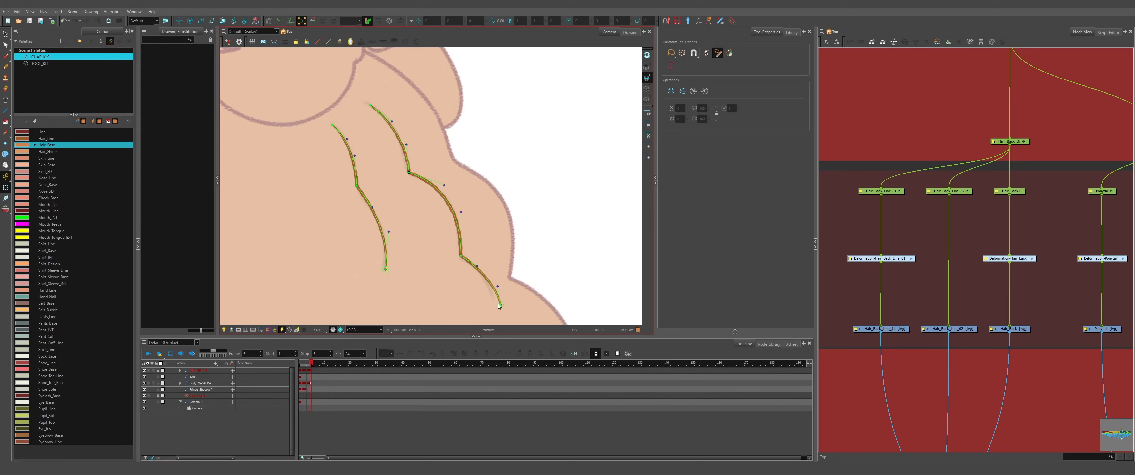
pyautogui.moveTo(497, 305); pyautogui.dragTo(492, 300)
pyautogui.moveTo(409, 171); pyautogui.dragTo(409, 172)
# Set the back view's Hair_Back_Line_01 drawing to No Exposure and return to the back three-quarter view.
pyautogui.click(617, 121)
pyautogui.scroll(-7, 618, 121)
pyautogui.scroll(7, 613, 121)
pyautogui.click(481, 192)
pyautogui.scroll(-2, 478, 187)
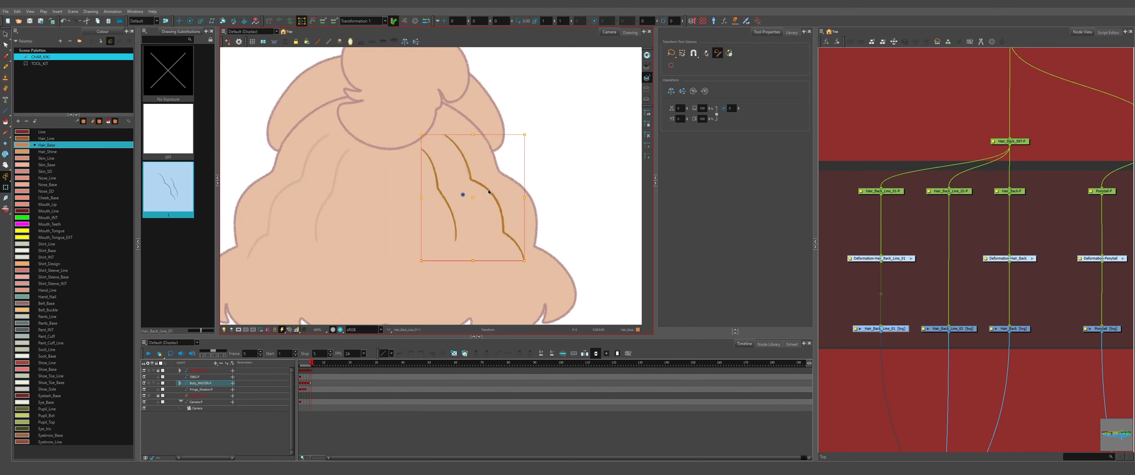
pyautogui.click(179, 82)
pyautogui.scroll(-3, 481, 154)
pyautogui.press(',')
pyautogui.press(',')
pyautogui.click(481, 155)
pyautogui.press('.')
# Move the loose pink line marks from beside the hair onto the back hair in the back three-quarter view.
pyautogui.moveTo(626, 136); pyautogui.dragTo(458, 79)
pyautogui.scroll(3, 480, 90)
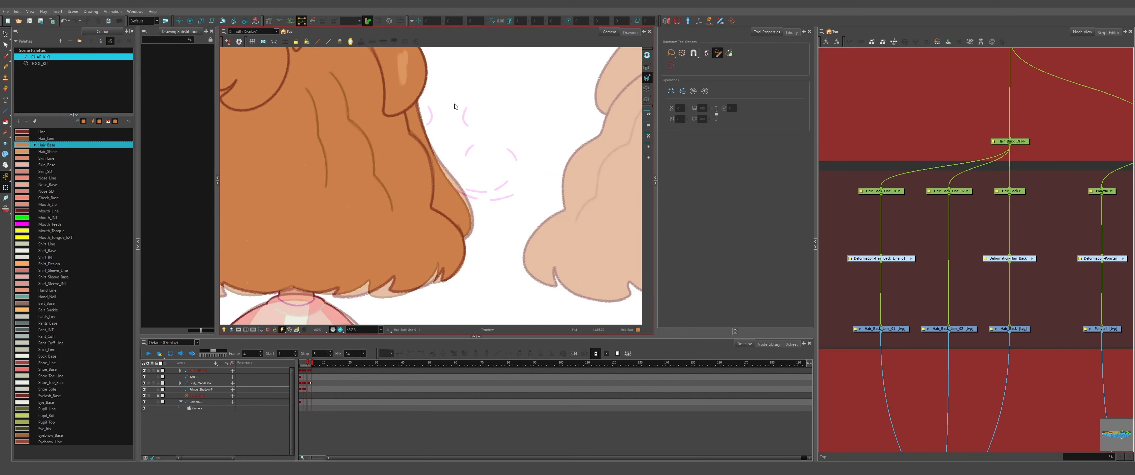
pyautogui.scroll(3, 455, 106)
pyautogui.click(490, 154)
pyautogui.moveTo(490, 154); pyautogui.dragTo(262, 138)
pyautogui.scroll(1, 264, 138)
pyautogui.moveTo(275, 213); pyautogui.dragTo(453, 187)
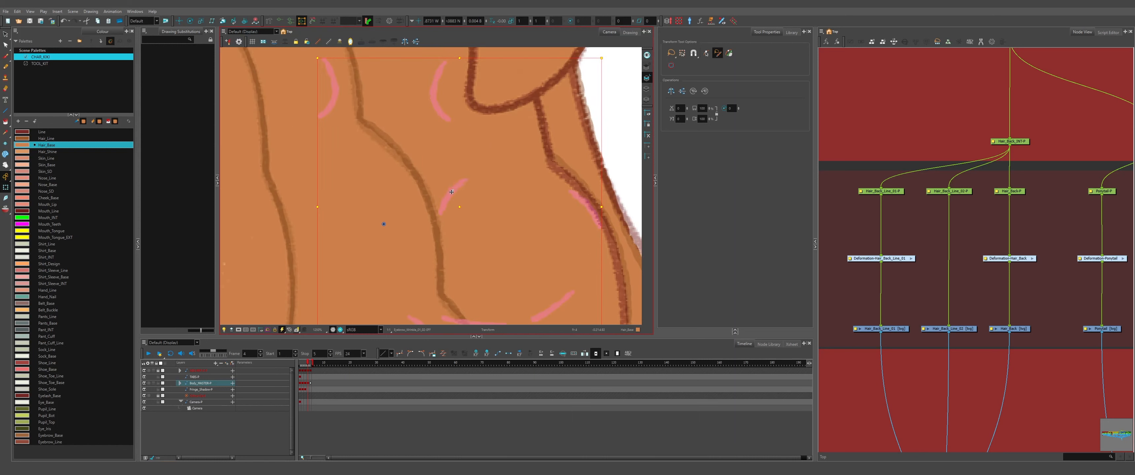
pyautogui.scroll(-3, 452, 192)
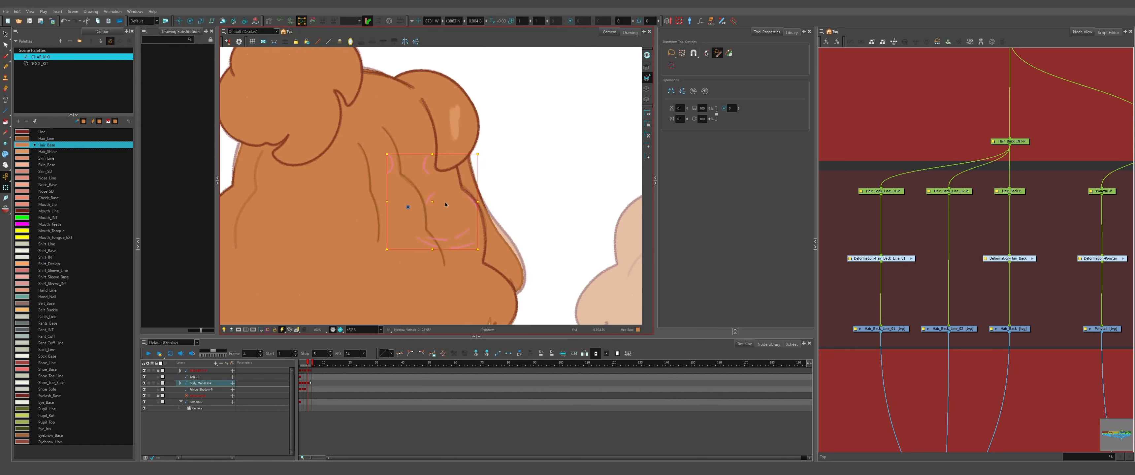